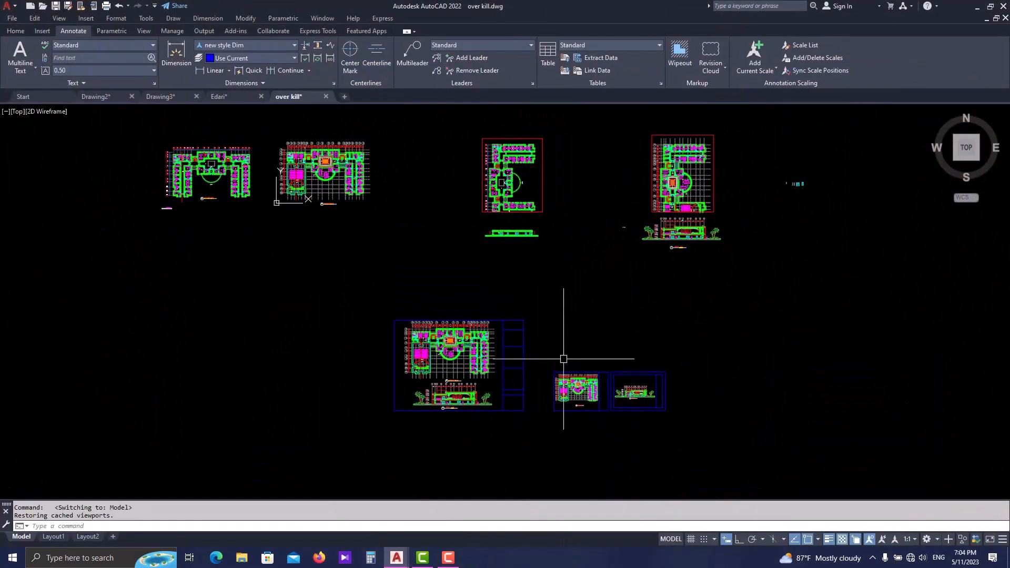
- Examine the building plan and section drawings in model space, including the large framed sheet and the two small framed sheets
{"action": "scroll", "coordinate": [569, 360], "scroll_direction": "up", "scroll_amount": 2}
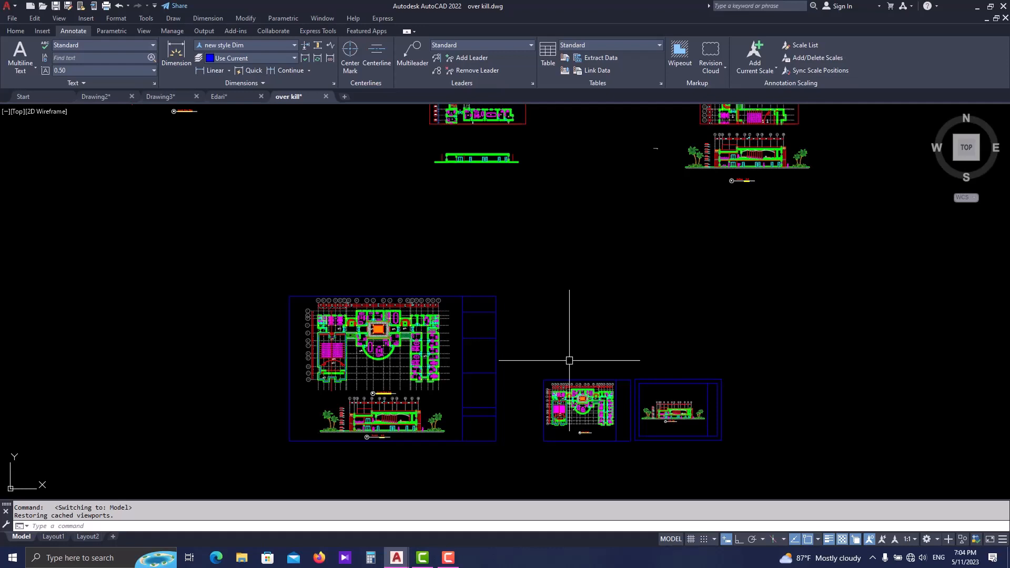
{"action": "scroll", "coordinate": [531, 344], "scroll_direction": "down", "scroll_amount": 3}
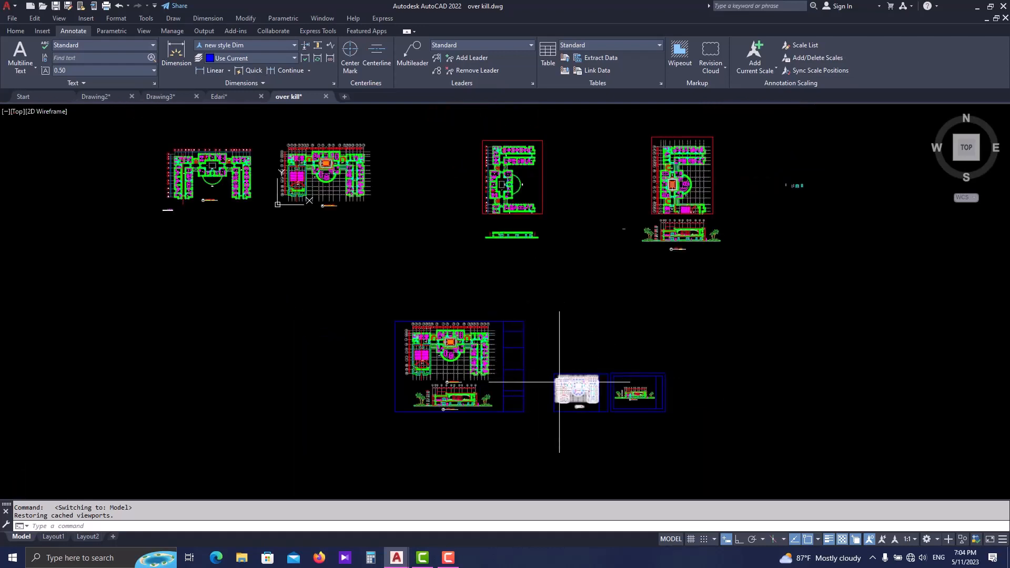
{"action": "scroll", "coordinate": [559, 388], "scroll_direction": "up", "scroll_amount": 2}
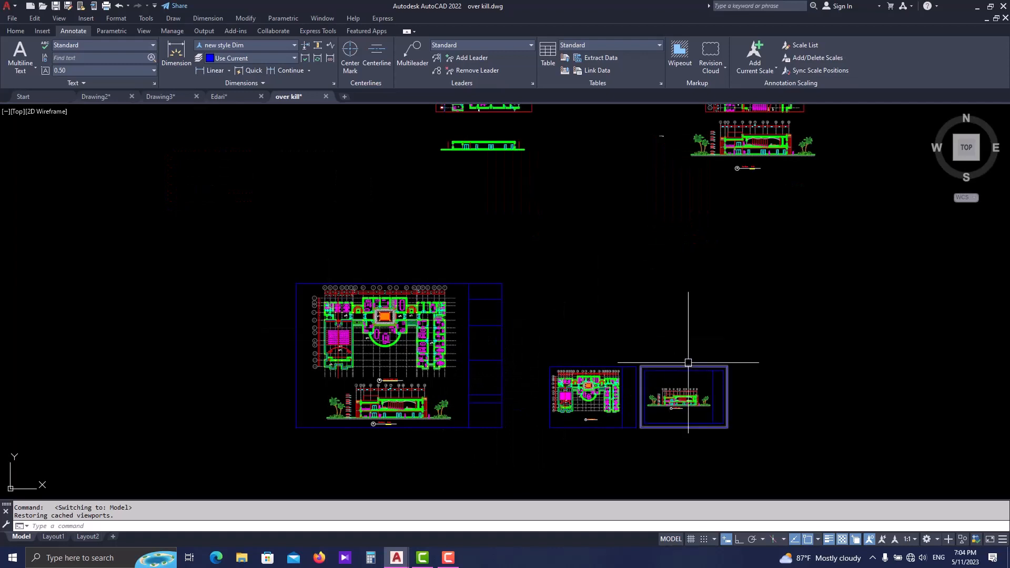
{"action": "middle_click_drag", "start_coordinate": [572, 370], "coordinate": [559, 367]}
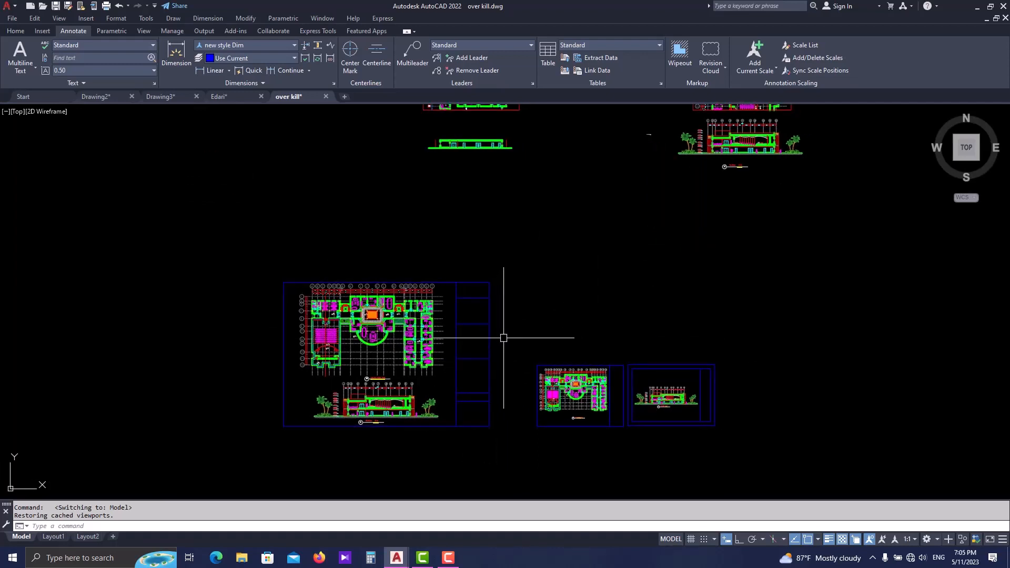
{"action": "scroll", "coordinate": [513, 316], "scroll_direction": "down", "scroll_amount": 2}
{"action": "middle_click_drag", "start_coordinate": [829, 325], "coordinate": [549, 348]}
{"action": "scroll", "coordinate": [547, 349], "scroll_direction": "down", "scroll_amount": 2}
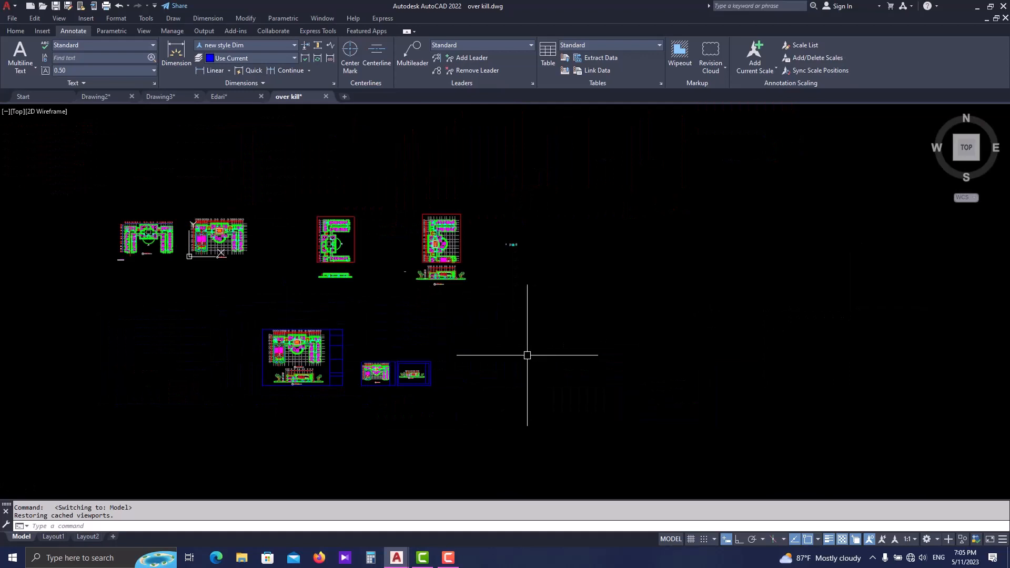
{"action": "middle_click_drag", "start_coordinate": [486, 303], "coordinate": [355, 305]}
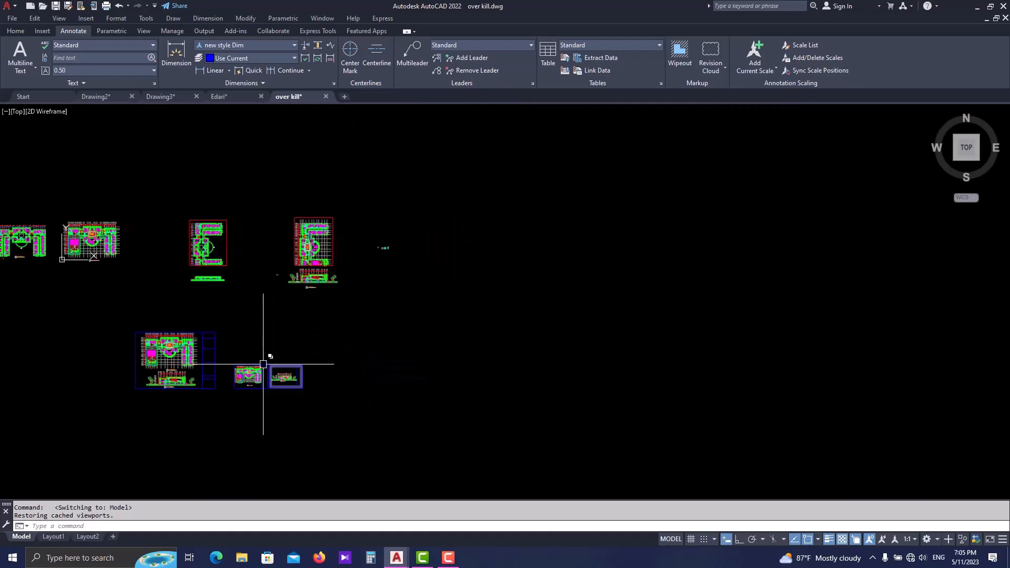
{"action": "scroll", "coordinate": [286, 342], "scroll_direction": "up", "scroll_amount": 2}
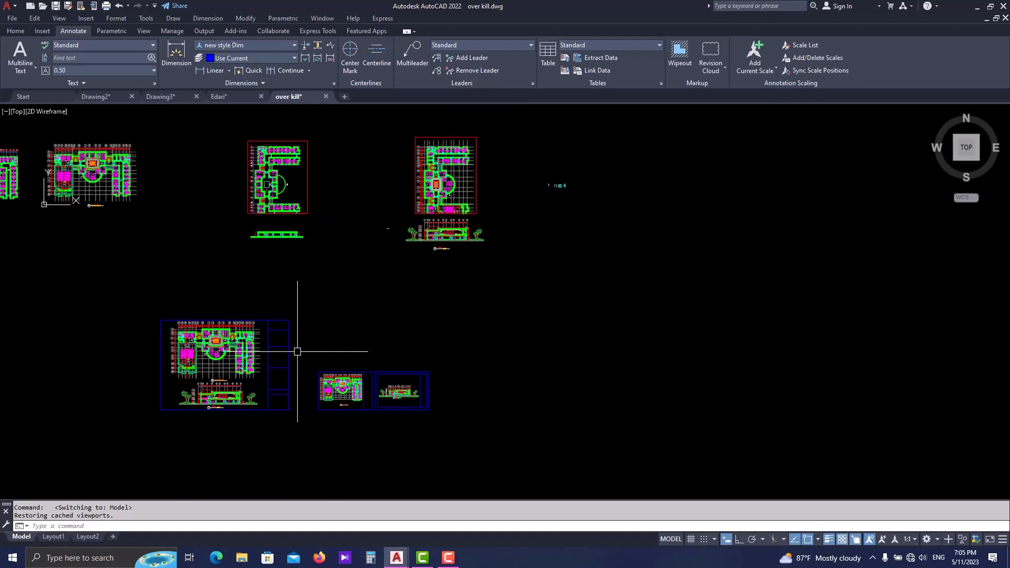
{"action": "scroll", "coordinate": [193, 385], "scroll_direction": "up", "scroll_amount": 2}
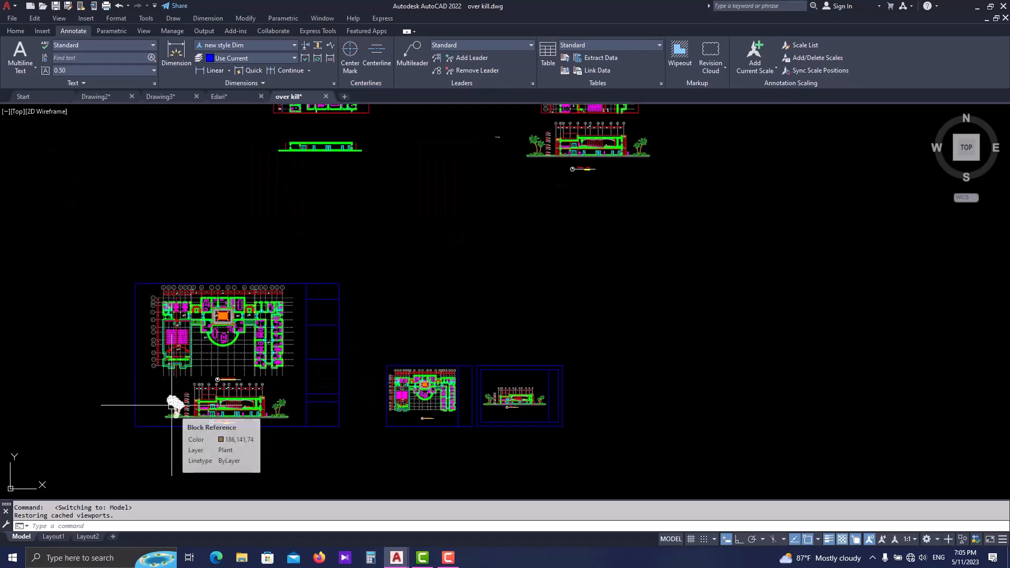
{"action": "middle_click_drag", "start_coordinate": [172, 384], "coordinate": [258, 376]}
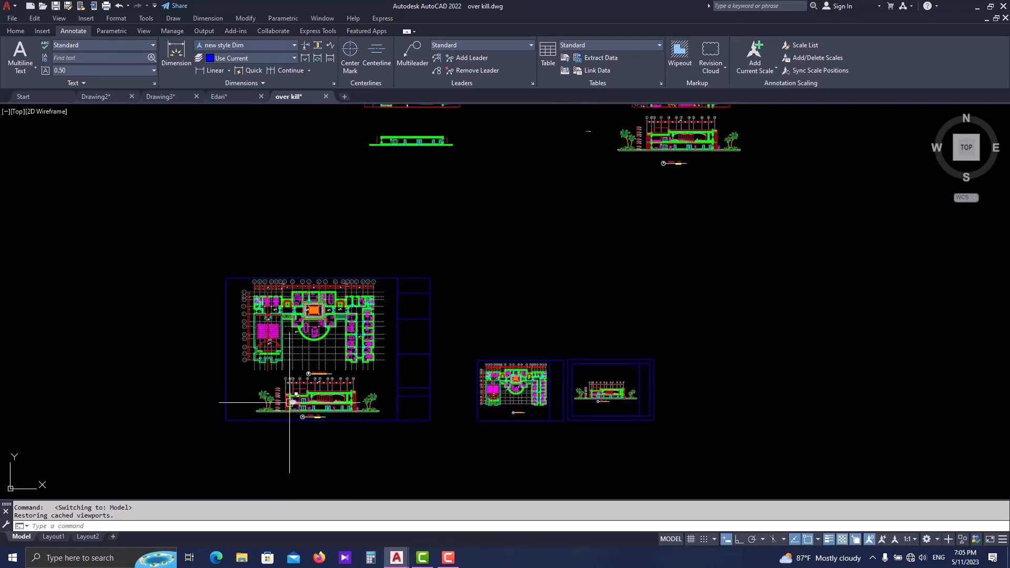
{"action": "mouse_move", "coordinate": [151, 386]}
{"action": "middle_mouse_down"}
{"action": "mouse_move", "coordinate": [236, 382]}
{"action": "mouse_move", "coordinate": [270, 365]}
{"action": "middle_mouse_up"}
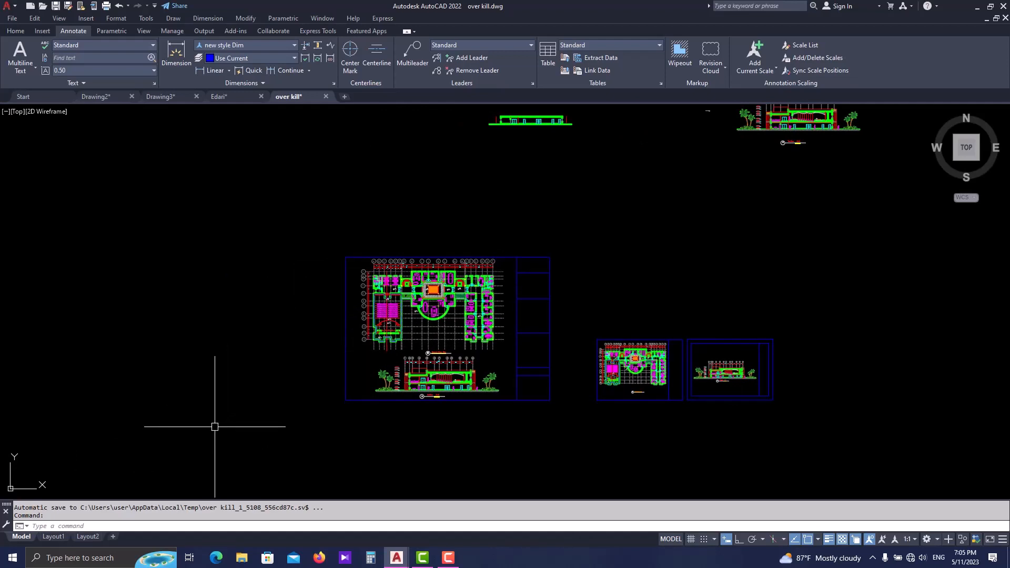
{"action": "middle_click_drag", "start_coordinate": [339, 397], "coordinate": [299, 419]}
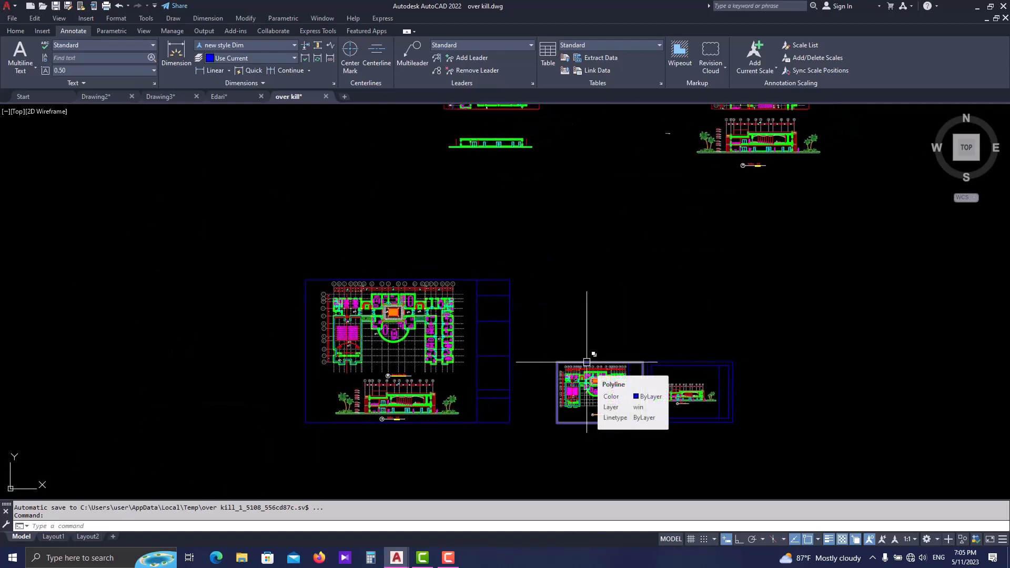
{"action": "middle_click_drag", "start_coordinate": [549, 291], "coordinate": [512, 311]}
- Draw a line in the empty area above the two small framed sheets and erase it
{"action": "key", "text": "Escape"}
{"action": "key", "text": "Escape"}
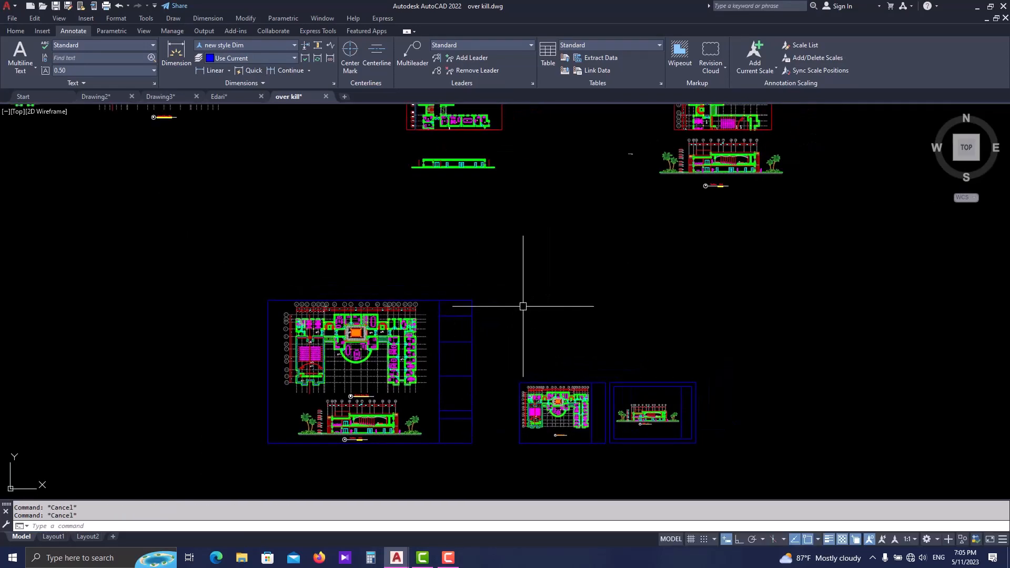
{"action": "type", "text": "l"}
{"action": "key", "text": "space"}
{"action": "left_click", "coordinate": [540, 278]}
{"action": "left_click", "coordinate": [723, 274]}
{"action": "key", "text": "Escape"}
{"action": "left_click", "coordinate": [666, 264]}
{"action": "left_click", "coordinate": [659, 280]}
{"action": "type", "text": "e"}
{"action": "key", "text": "space"}
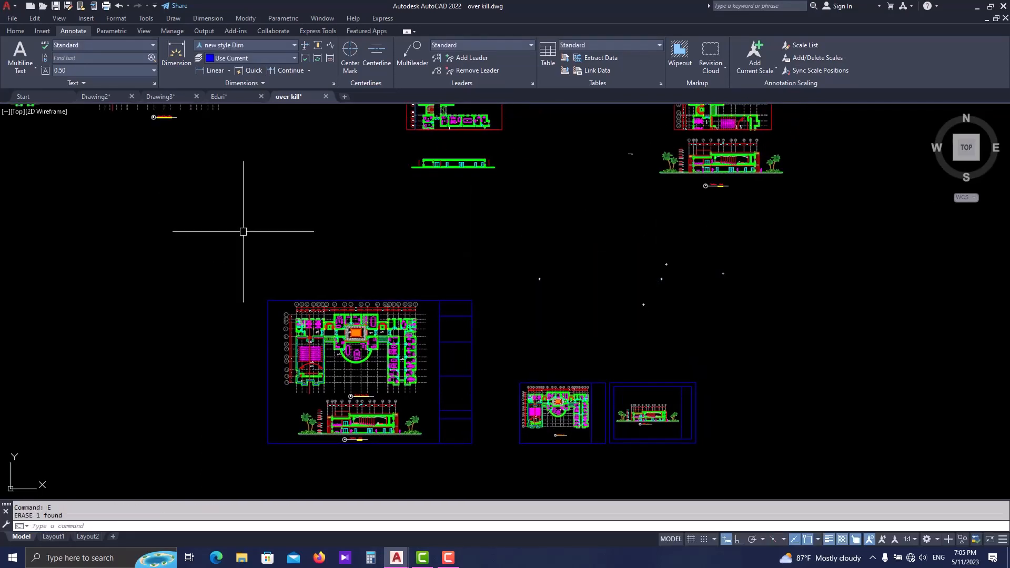
- Check Layout1 and Layout2 and add a new layout to the drawing
{"action": "left_click", "coordinate": [15, 30]}
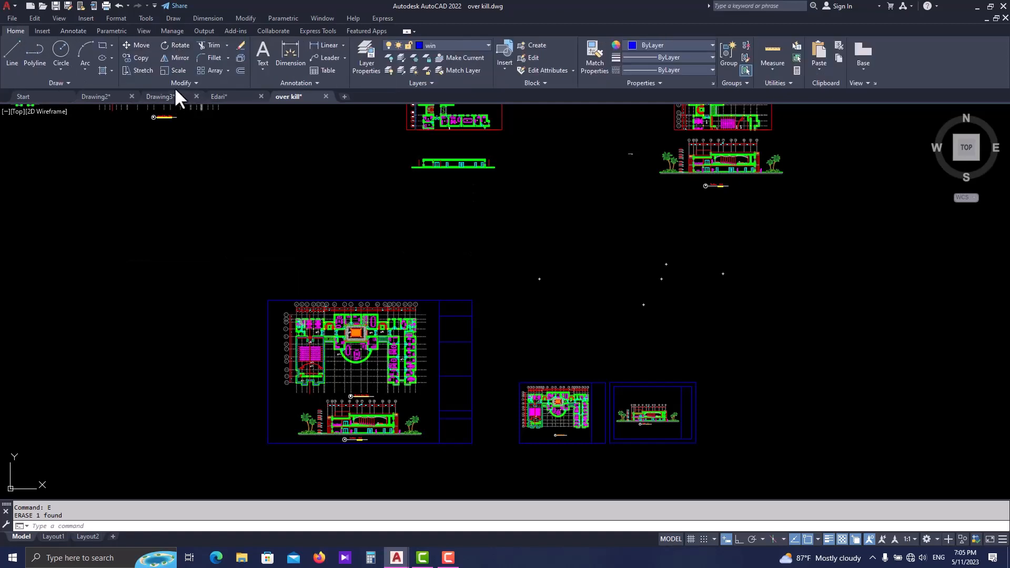
{"action": "middle_click_drag", "start_coordinate": [170, 385], "coordinate": [222, 362]}
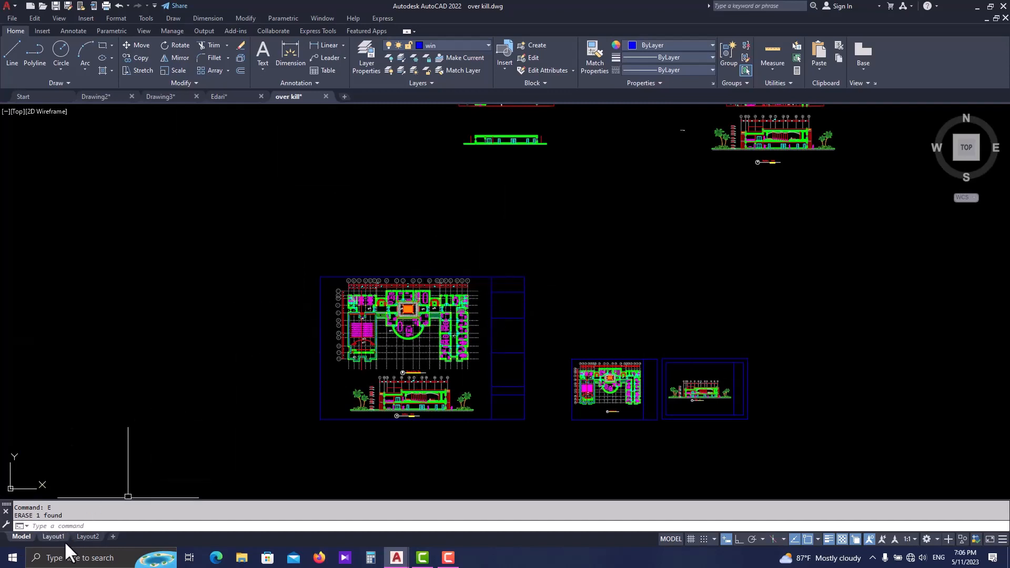
{"action": "mouse_move", "coordinate": [55, 535]}
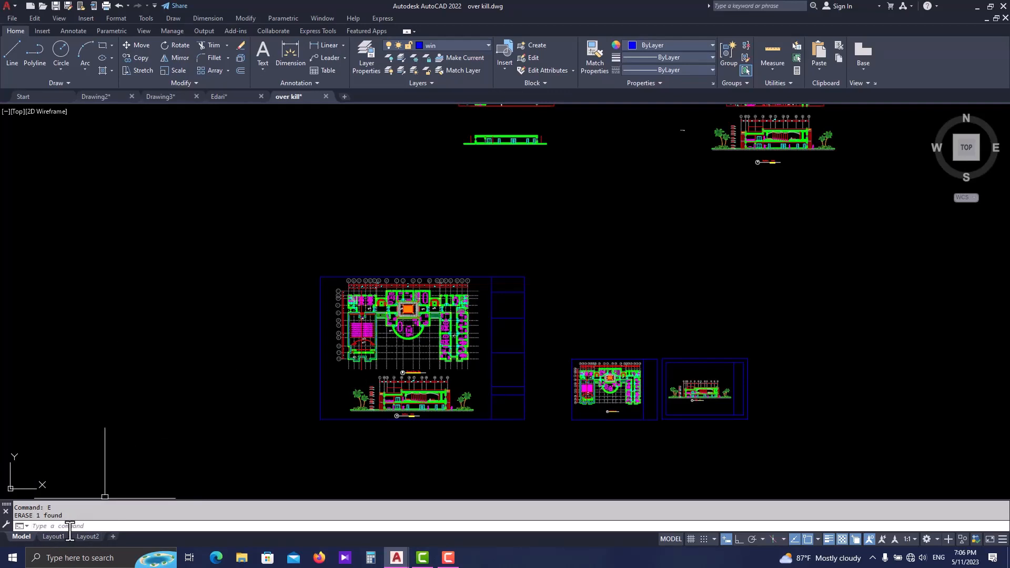
{"action": "left_click", "coordinate": [60, 534]}
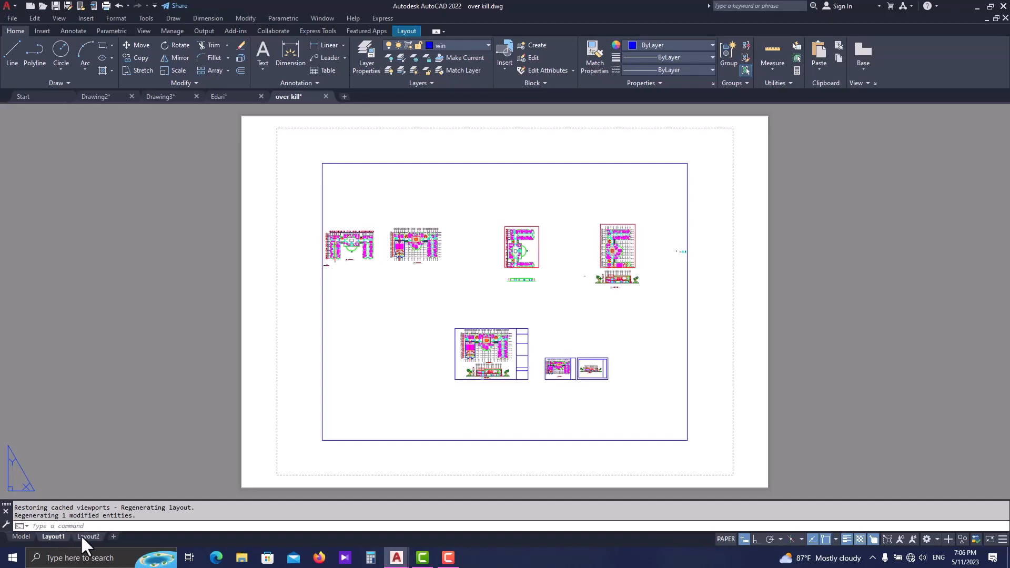
{"action": "left_click", "coordinate": [83, 536]}
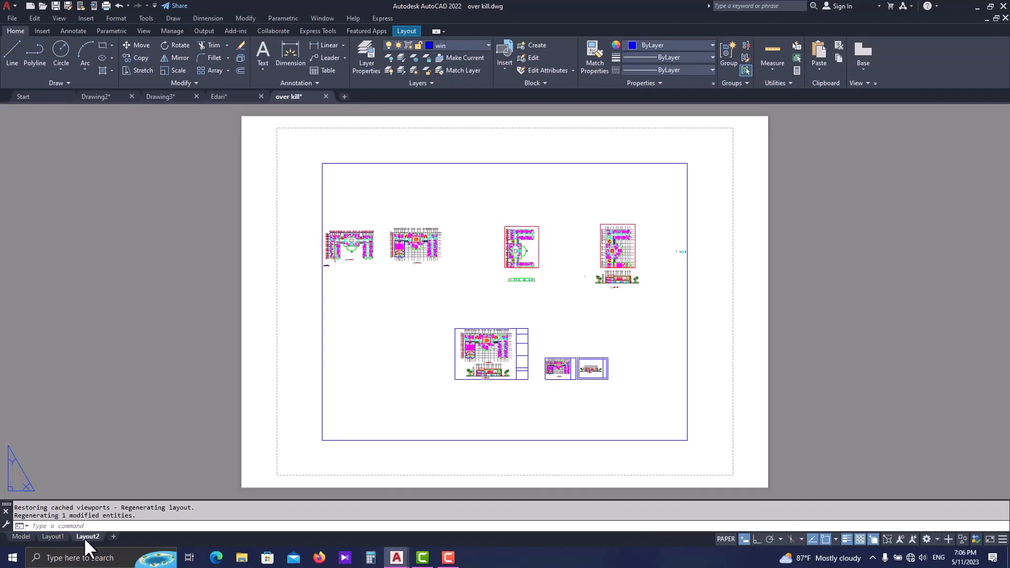
{"action": "left_click", "coordinate": [114, 536]}
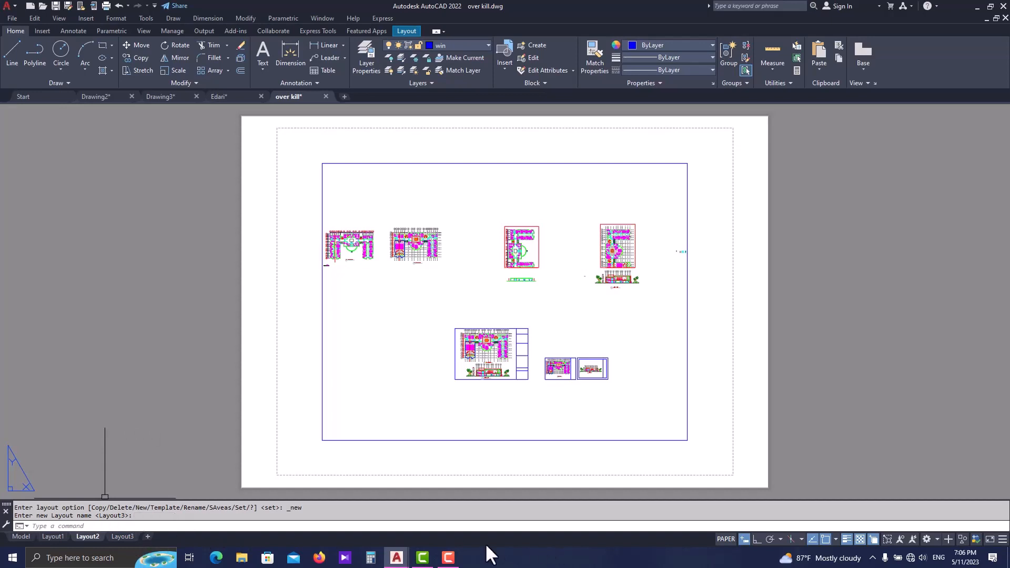
- Compare the sheet and viewport shown in Layout1 with the drawings in model space
{"action": "left_click", "coordinate": [49, 536]}
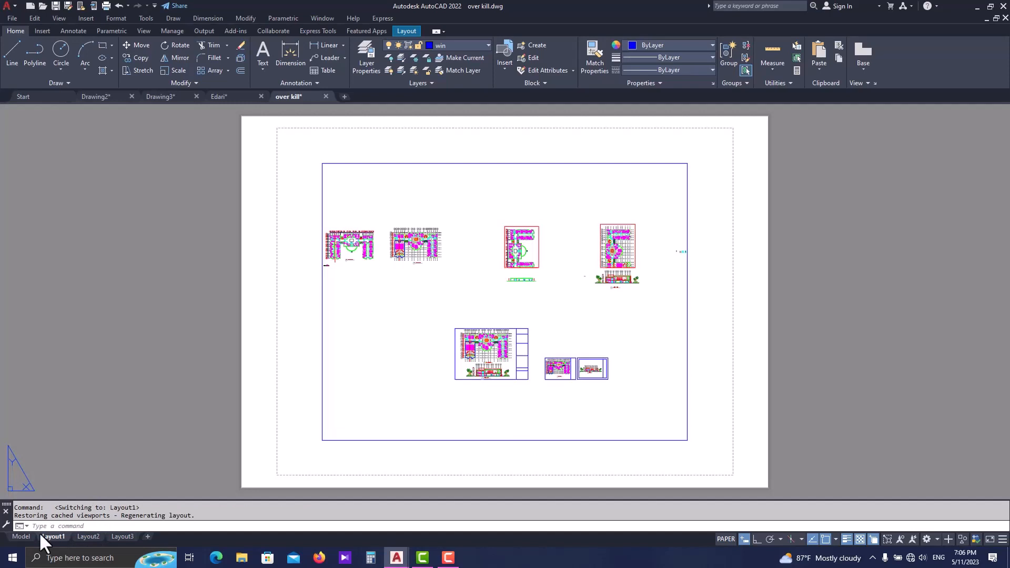
{"action": "left_click", "coordinate": [21, 536]}
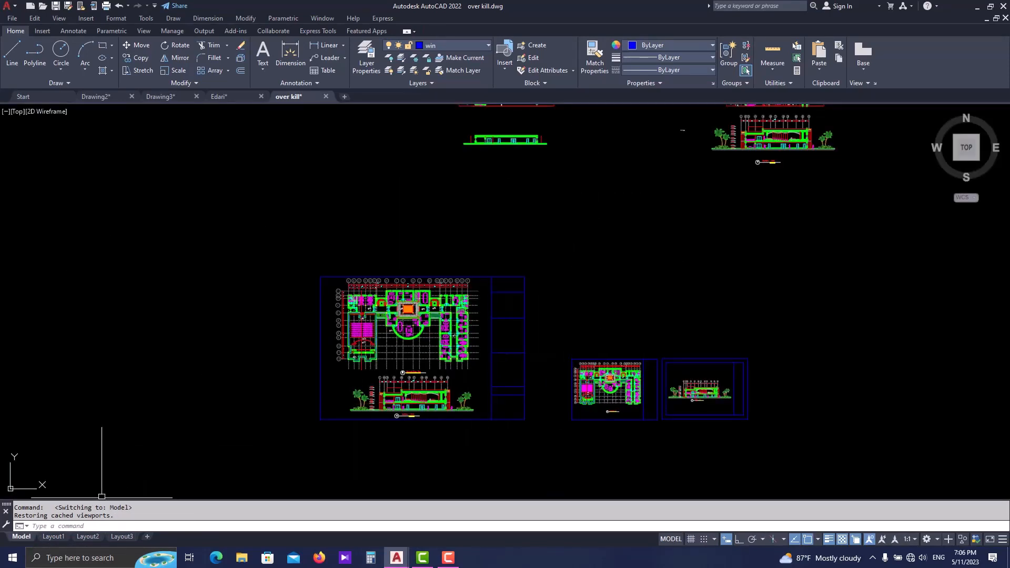
{"action": "left_click", "coordinate": [61, 535]}
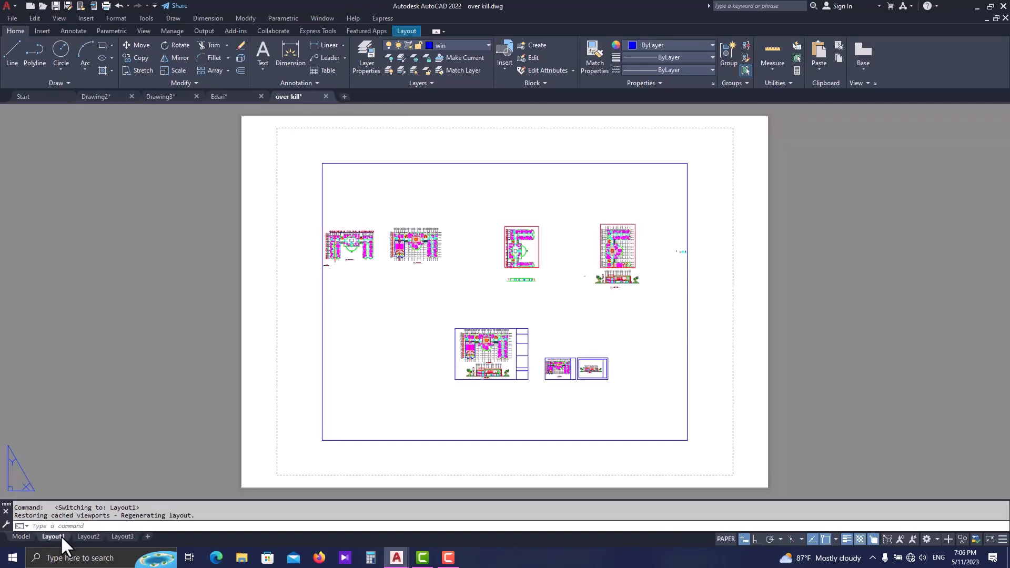
{"action": "middle_click_drag", "start_coordinate": [493, 398], "coordinate": [437, 413]}
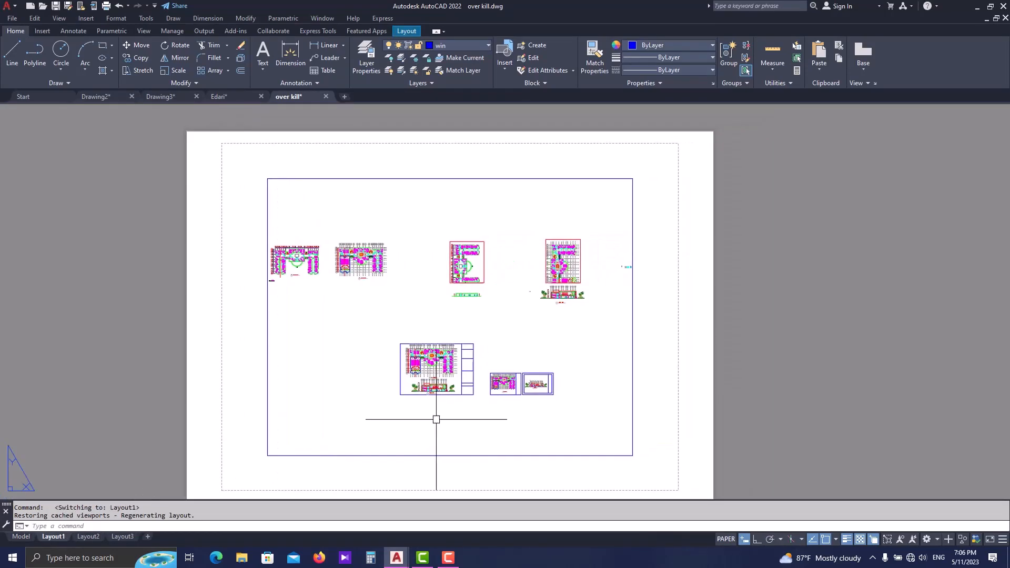
{"action": "middle_click_drag", "start_coordinate": [336, 423], "coordinate": [337, 413]}
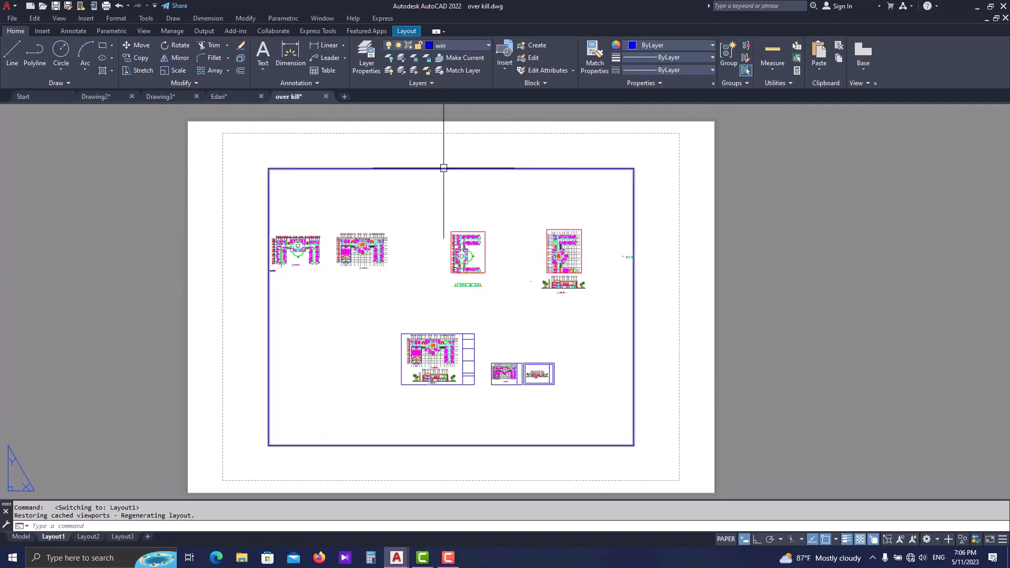
- Erase the existing rectangular viewport from Layout1
{"action": "left_click", "coordinate": [322, 166]}
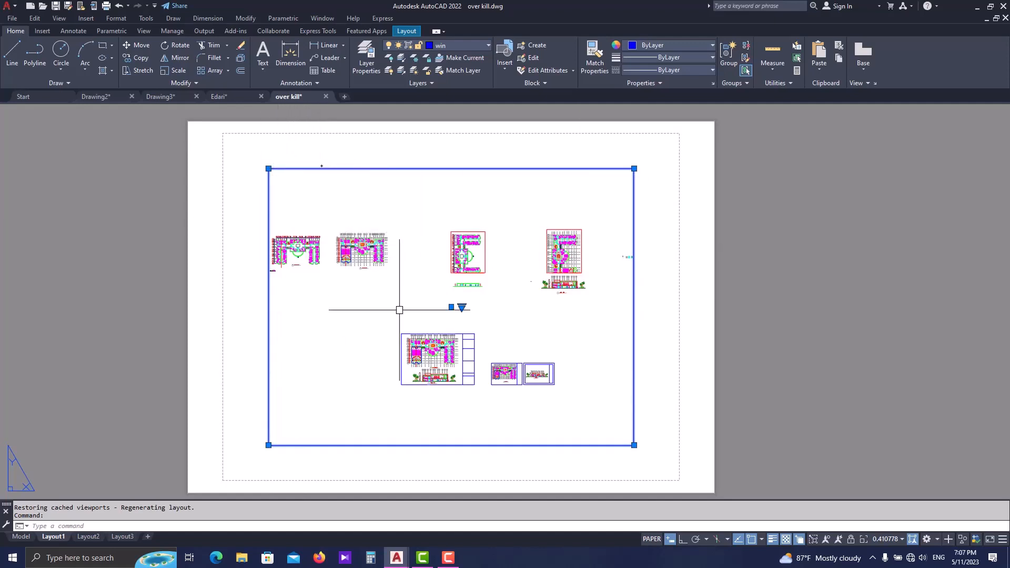
{"action": "left_click", "coordinate": [88, 536]}
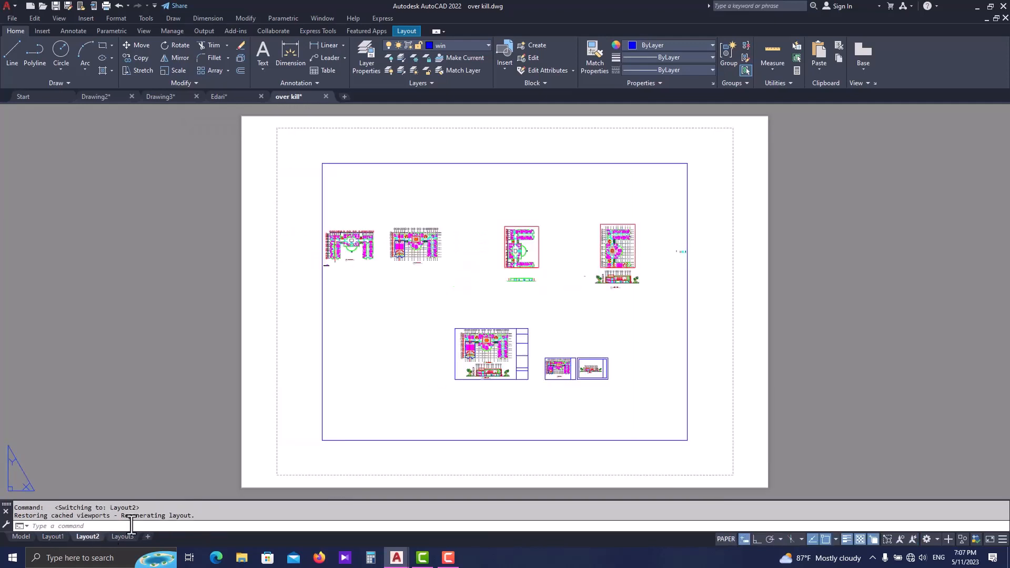
{"action": "left_click", "coordinate": [53, 536]}
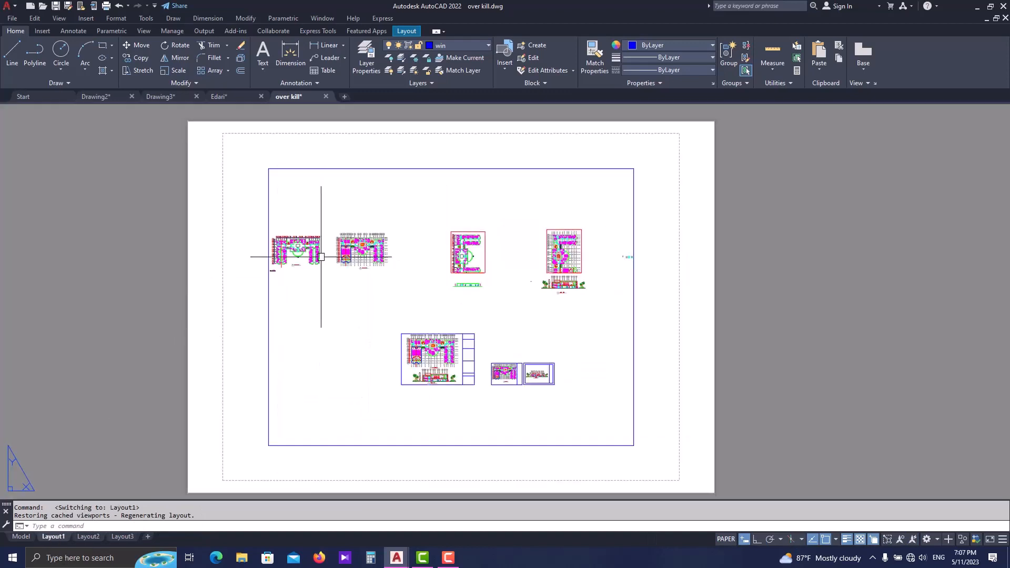
{"action": "left_click", "coordinate": [384, 170]}
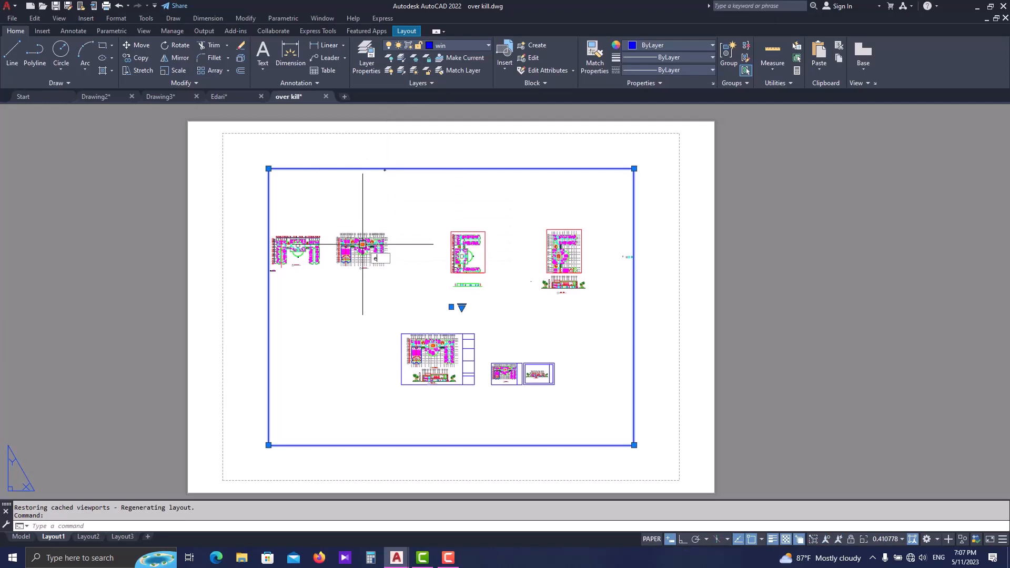
{"action": "type", "text": "e"}
{"action": "key", "text": "Return"}
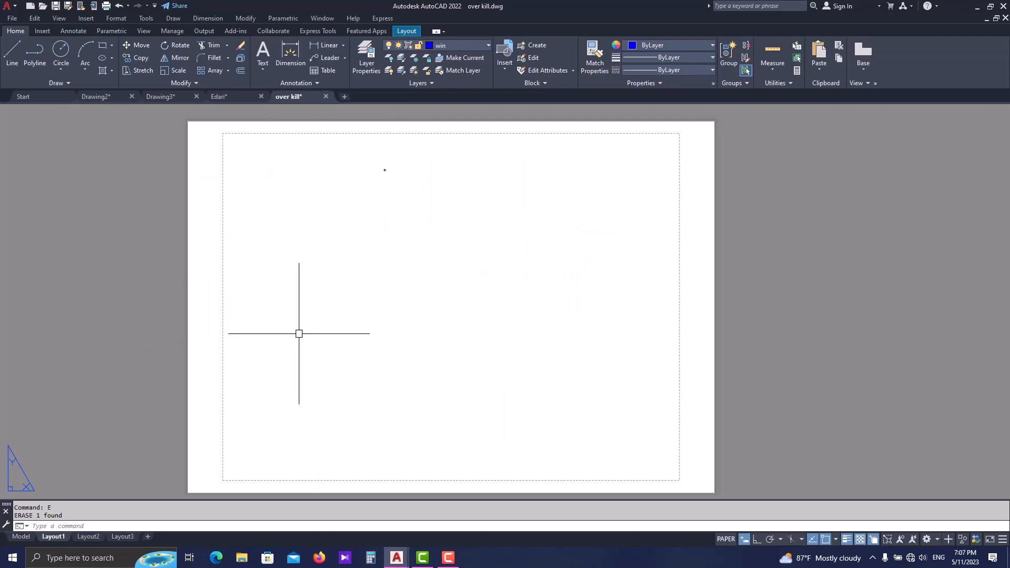
- Look over the Page Setup Manager for Layout1 and close it without changes
{"action": "right_click", "coordinate": [56, 535]}
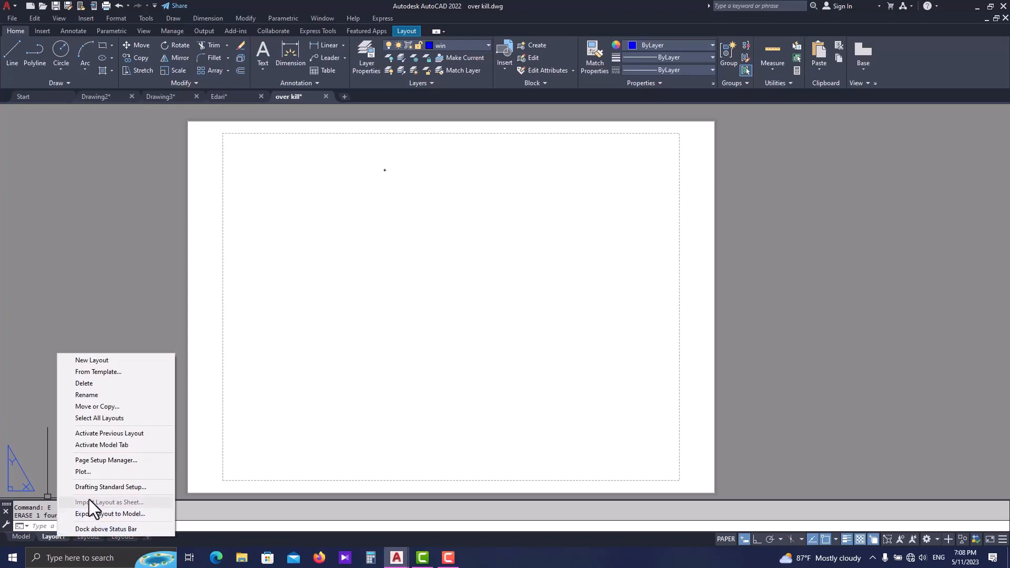
{"action": "left_click", "coordinate": [100, 459]}
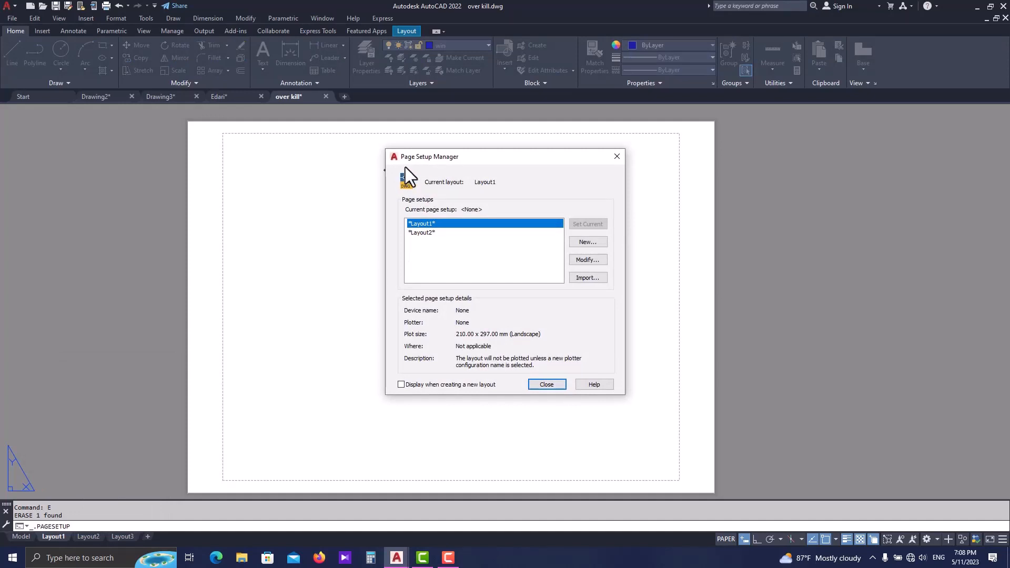
{"action": "left_click", "coordinate": [616, 156]}
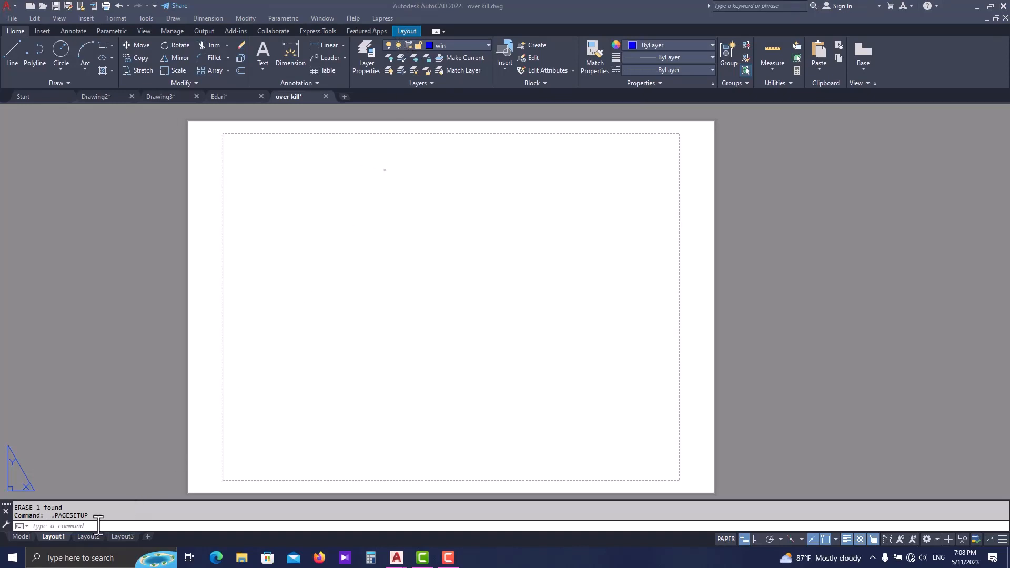
- Review the drawings in model space and the Page Setup Manager for Layout1, leaving everything as it is
{"action": "left_click", "coordinate": [20, 537]}
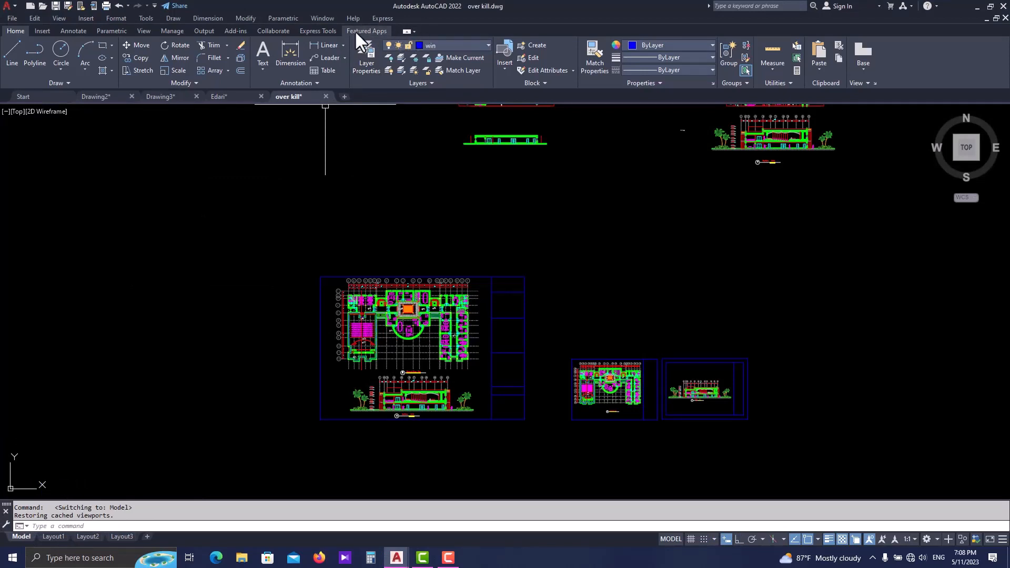
{"action": "left_click", "coordinate": [53, 536]}
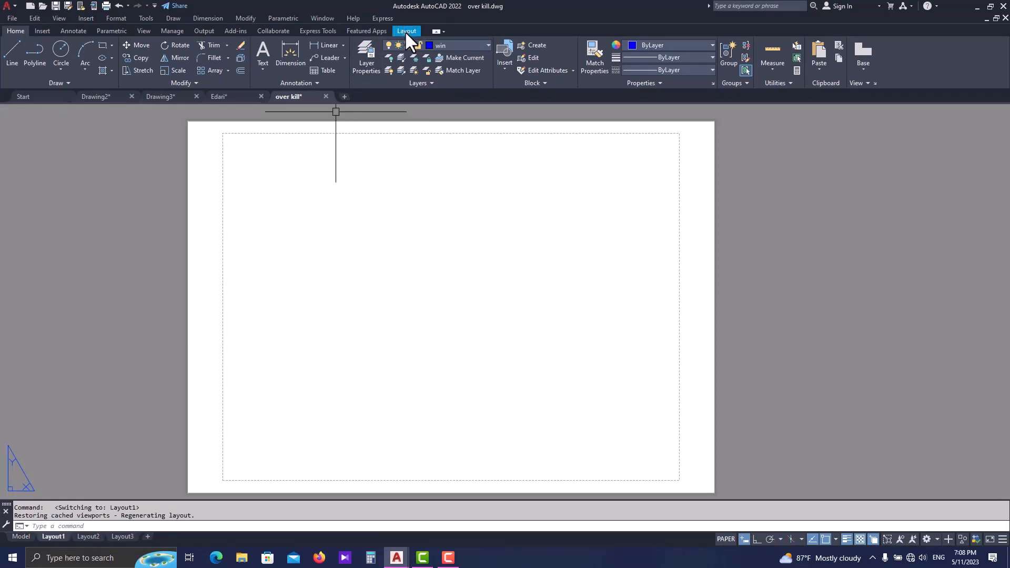
{"action": "right_click", "coordinate": [51, 537]}
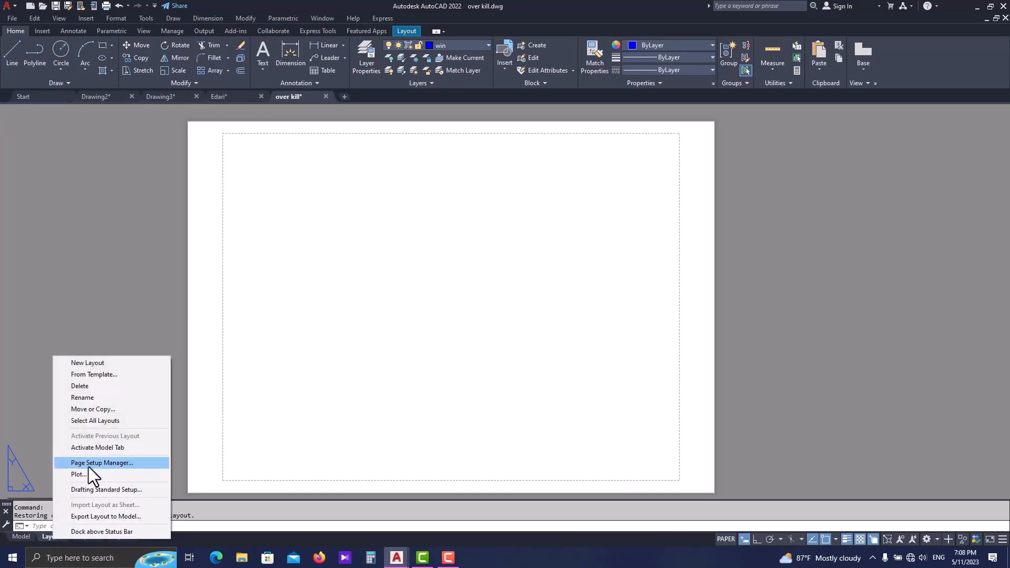
{"action": "left_click", "coordinate": [364, 197]}
{"action": "left_click", "coordinate": [408, 33]}
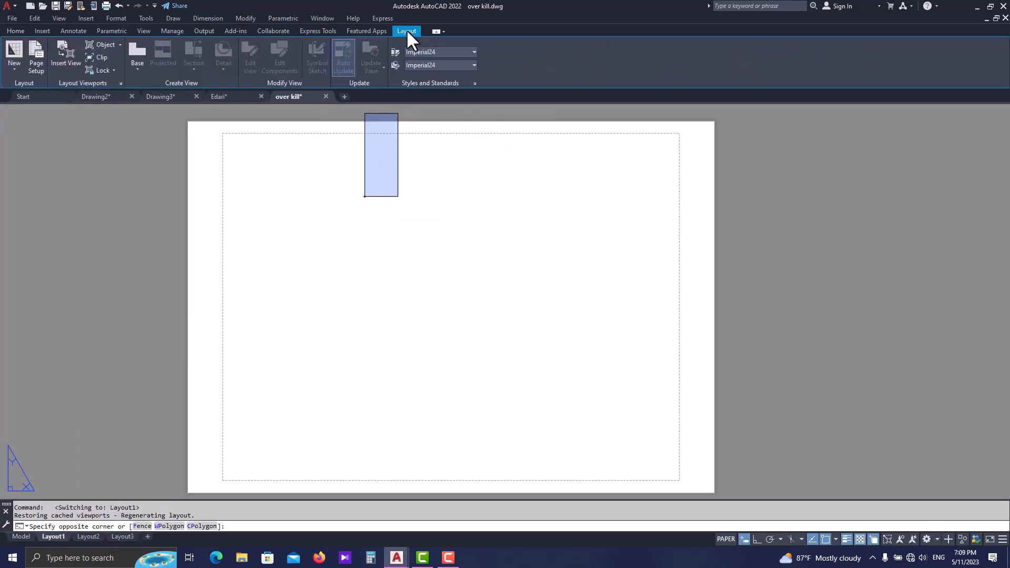
{"action": "left_click", "coordinate": [37, 71]}
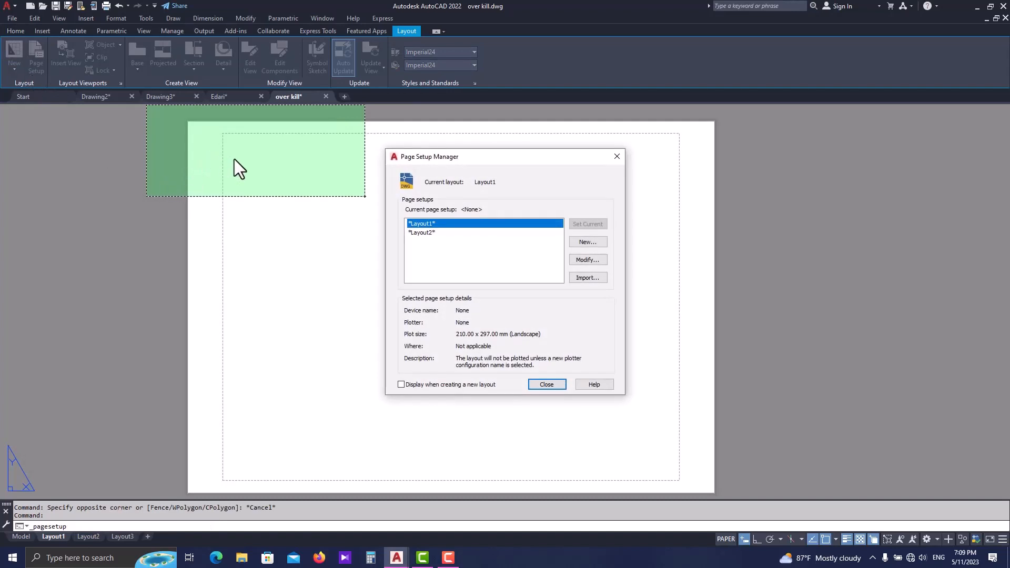
{"action": "key", "text": "Escape"}
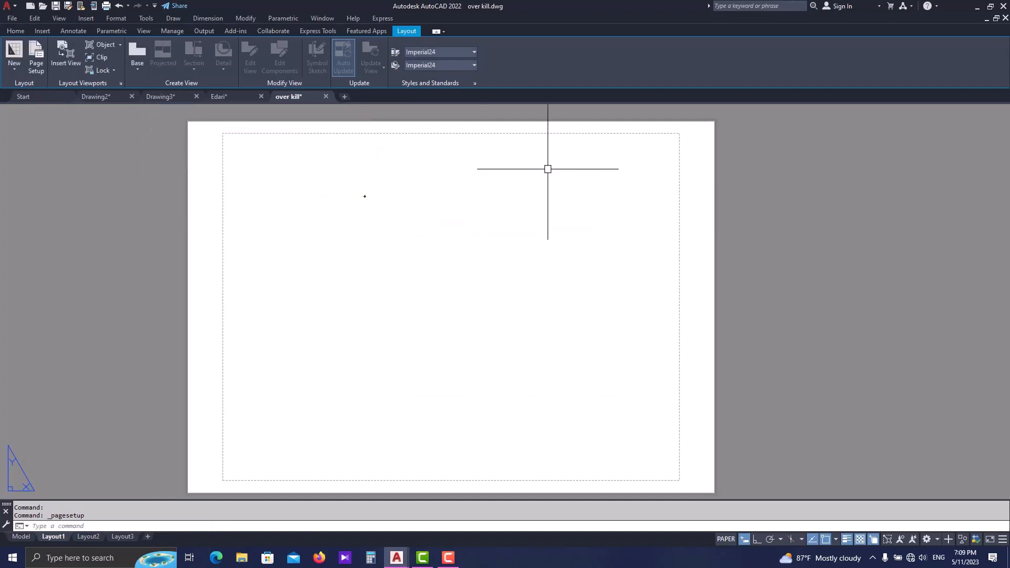
- Create a new page setup named A0 for Layout1, starting from the Layout1 settings
{"action": "left_click", "coordinate": [36, 66]}
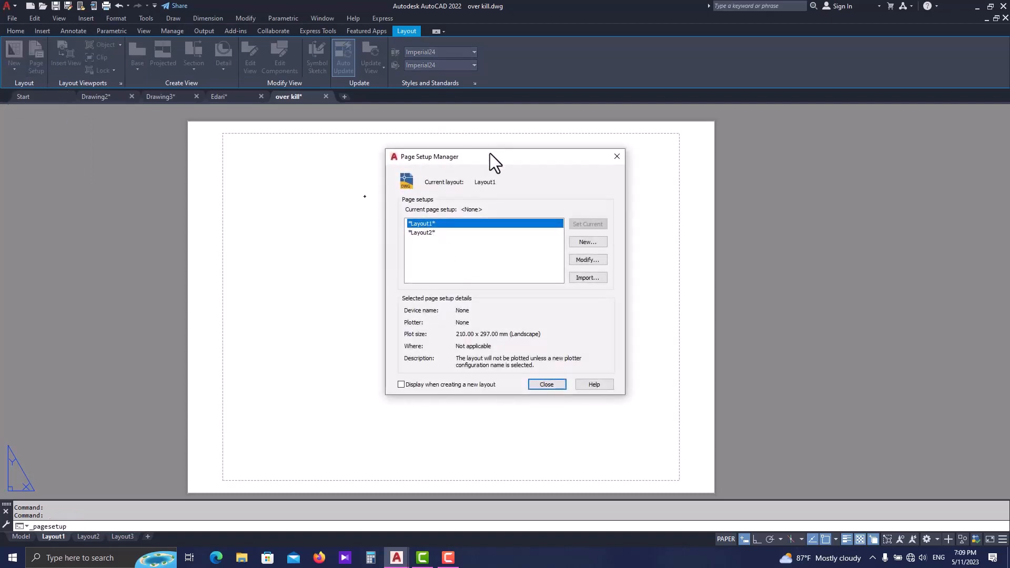
{"action": "left_click_drag", "start_coordinate": [490, 153], "coordinate": [421, 205]}
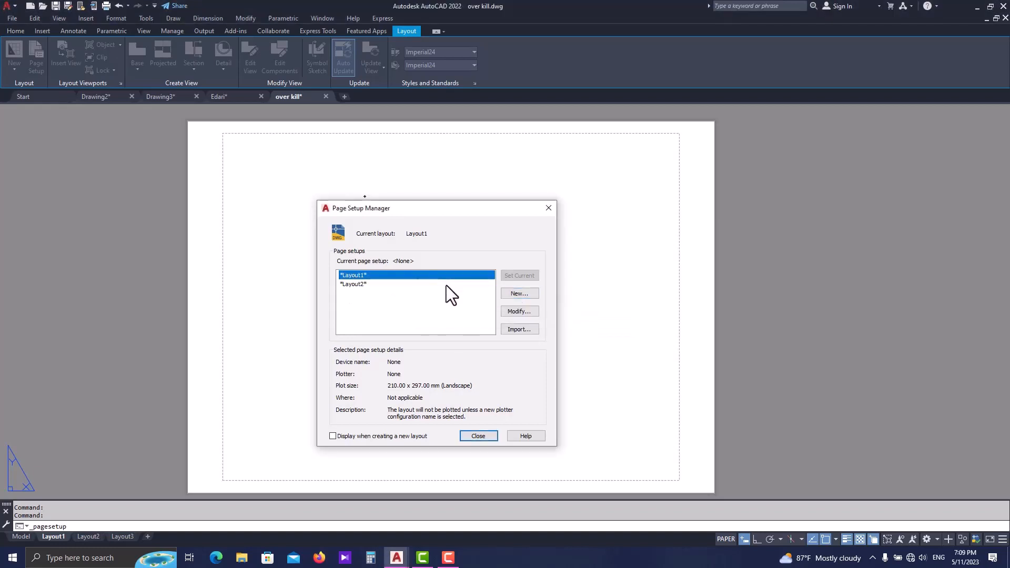
{"action": "left_click", "coordinate": [513, 293]}
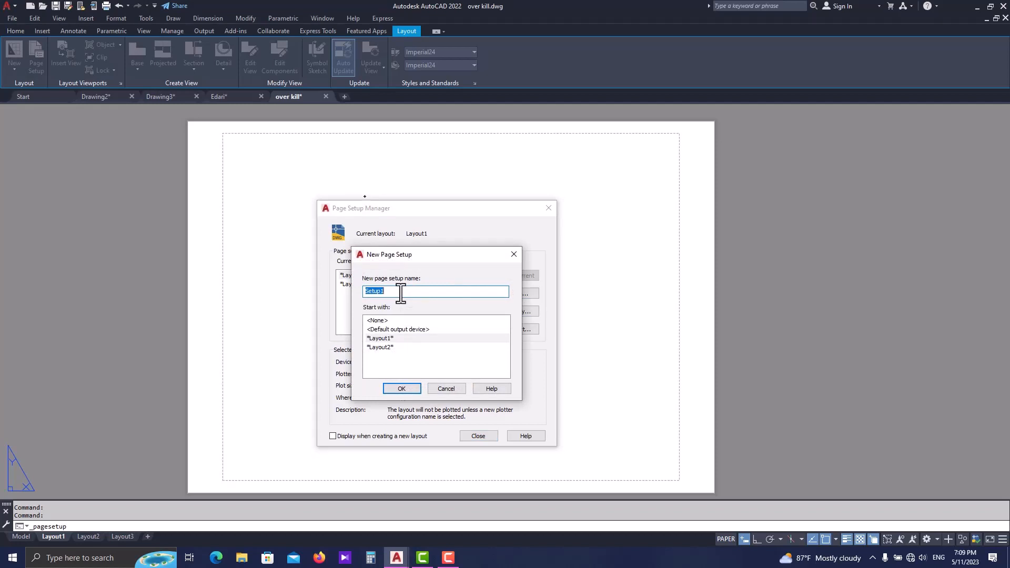
{"action": "type", "text": "A0"}
{"action": "left_click", "coordinate": [401, 389]}
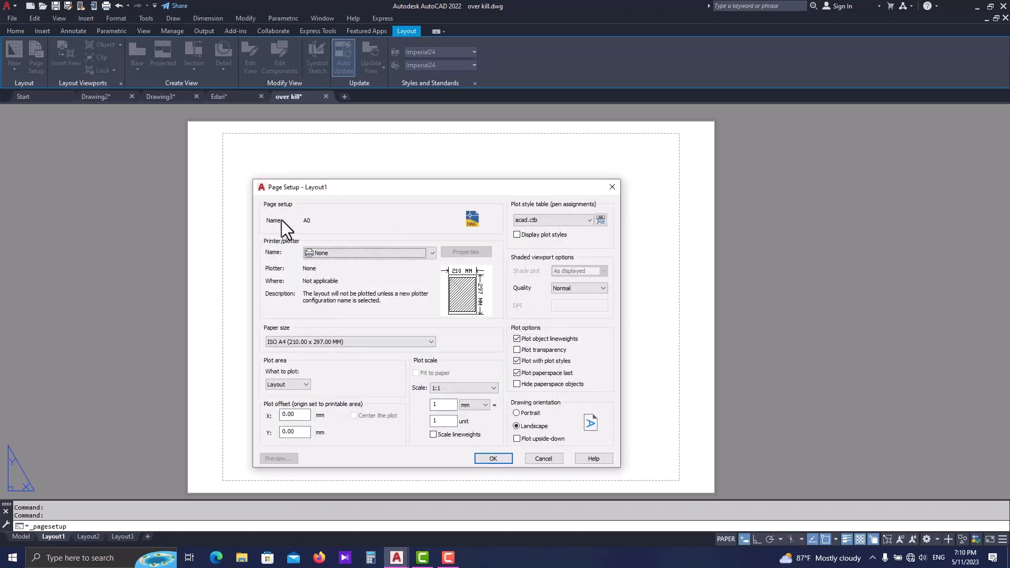
- Set the plotter of the A0 page setup to DWG To PDF.pc3
{"action": "left_click_drag", "start_coordinate": [290, 187], "coordinate": [305, 172]}
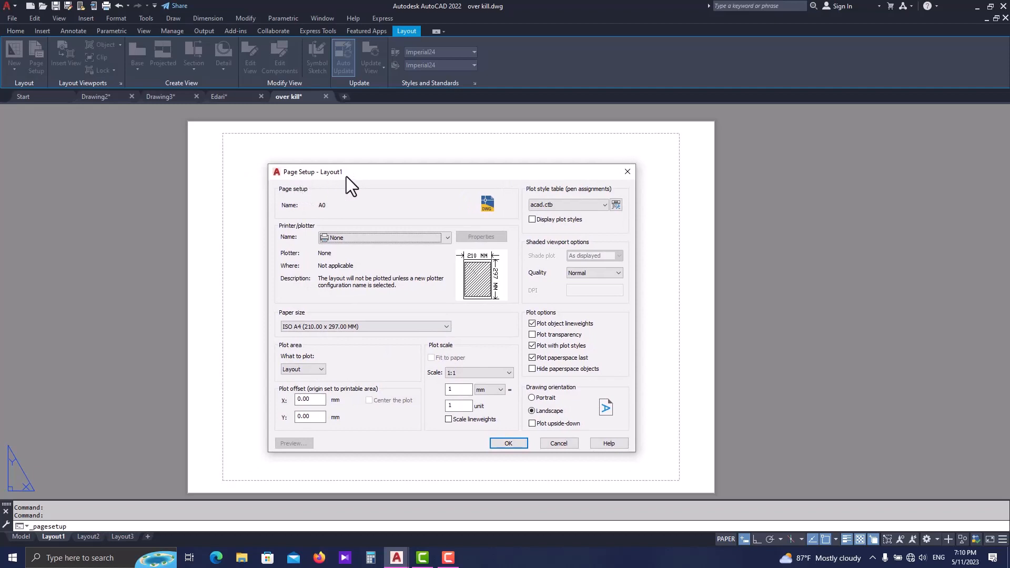
{"action": "left_click_drag", "start_coordinate": [389, 175], "coordinate": [336, 170]}
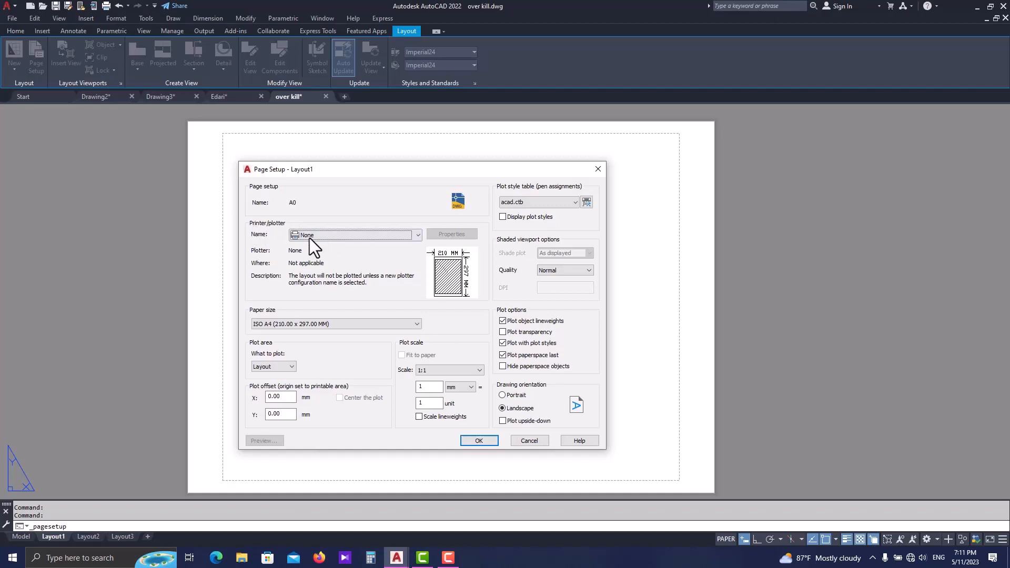
{"action": "left_click", "coordinate": [328, 236]}
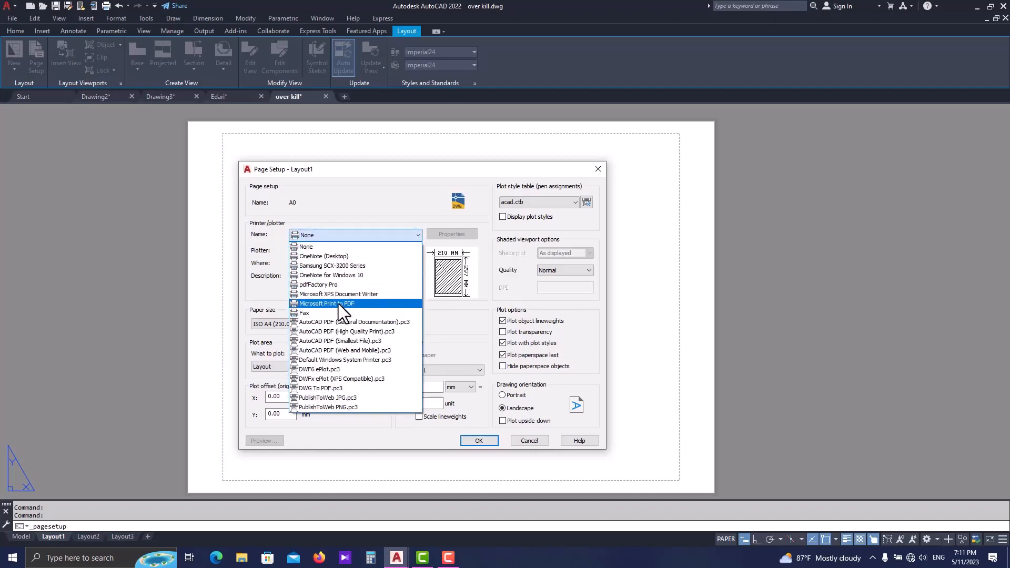
{"action": "left_click", "coordinate": [320, 388]}
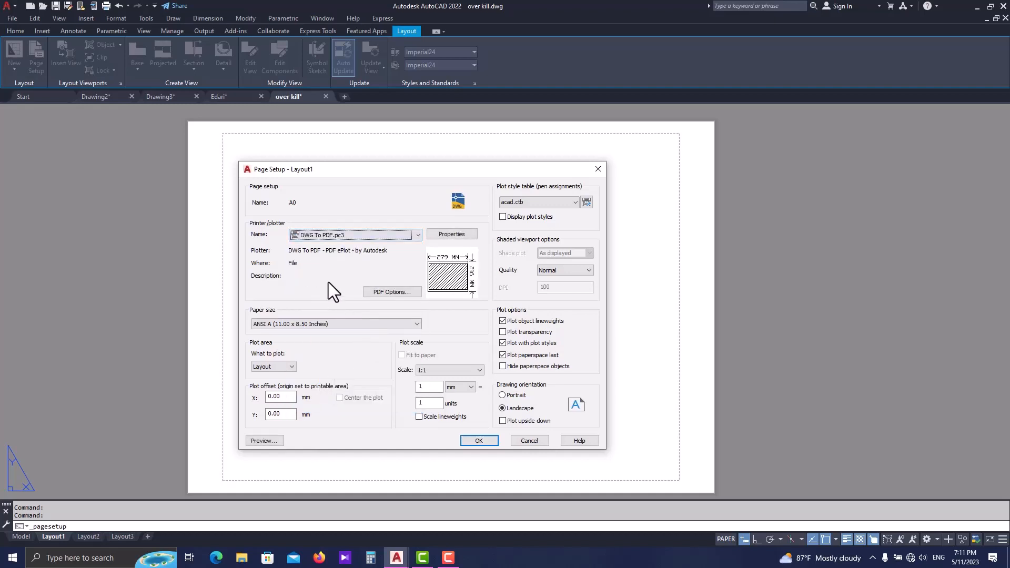
- Set the paper size to ISO A0 (841.00 x 1189.00 MM) and keep Layout as the plot area
{"action": "left_click", "coordinate": [323, 323]}
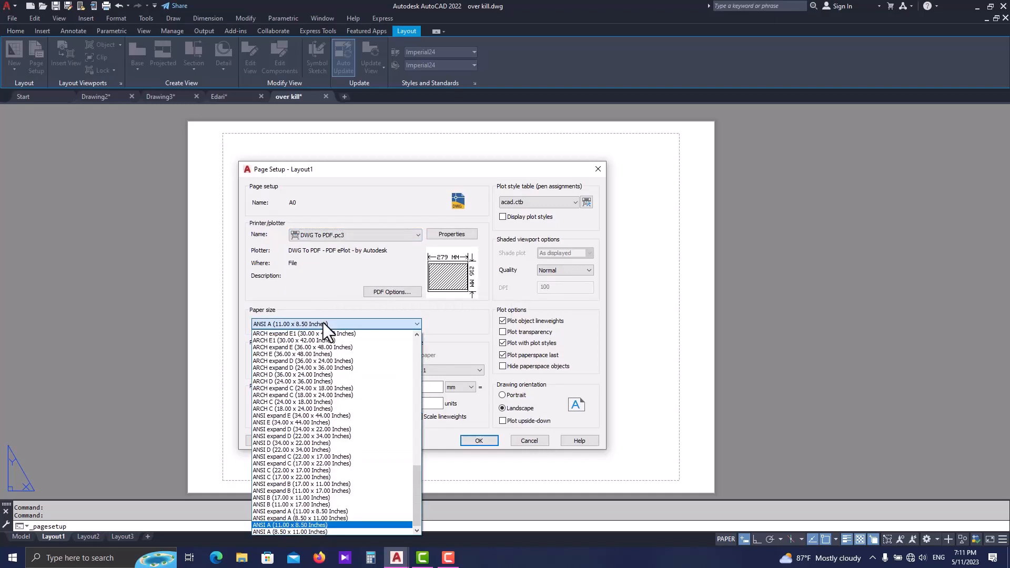
{"action": "scroll", "coordinate": [292, 441], "scroll_direction": "up", "scroll_amount": 3}
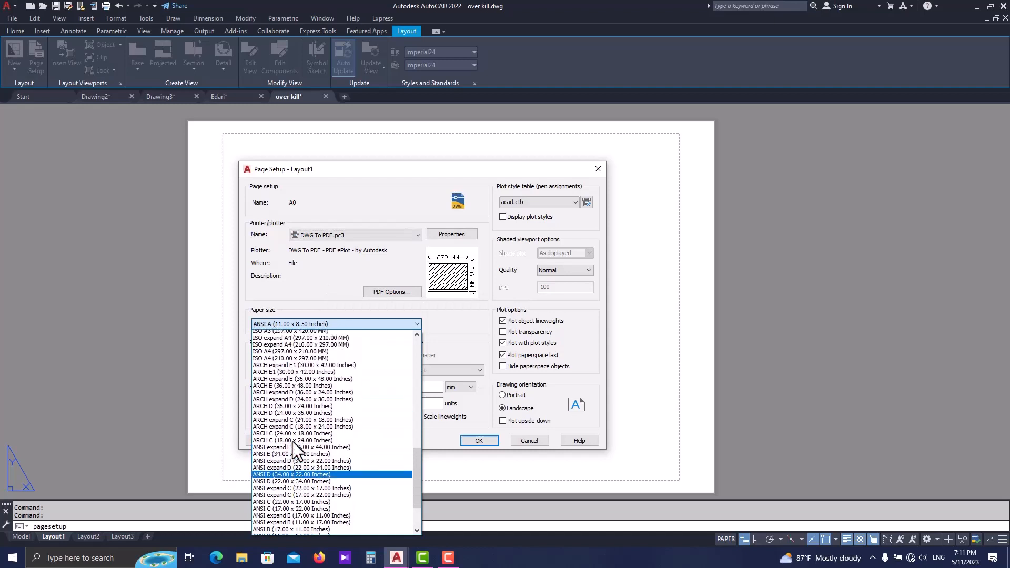
{"action": "scroll", "coordinate": [292, 441], "scroll_direction": "up", "scroll_amount": 5}
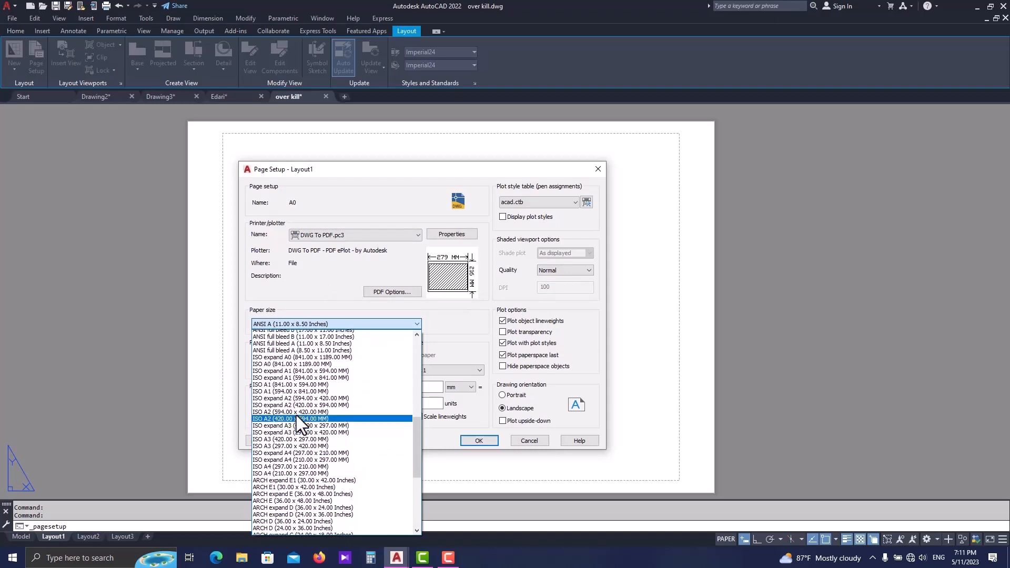
{"action": "left_click", "coordinate": [306, 381]}
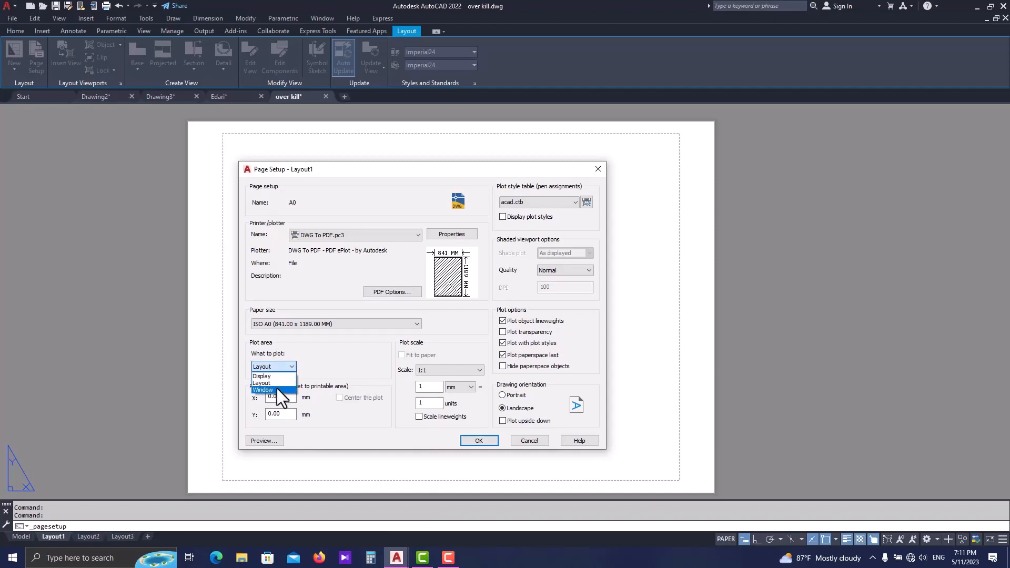
{"action": "left_click", "coordinate": [357, 360]}
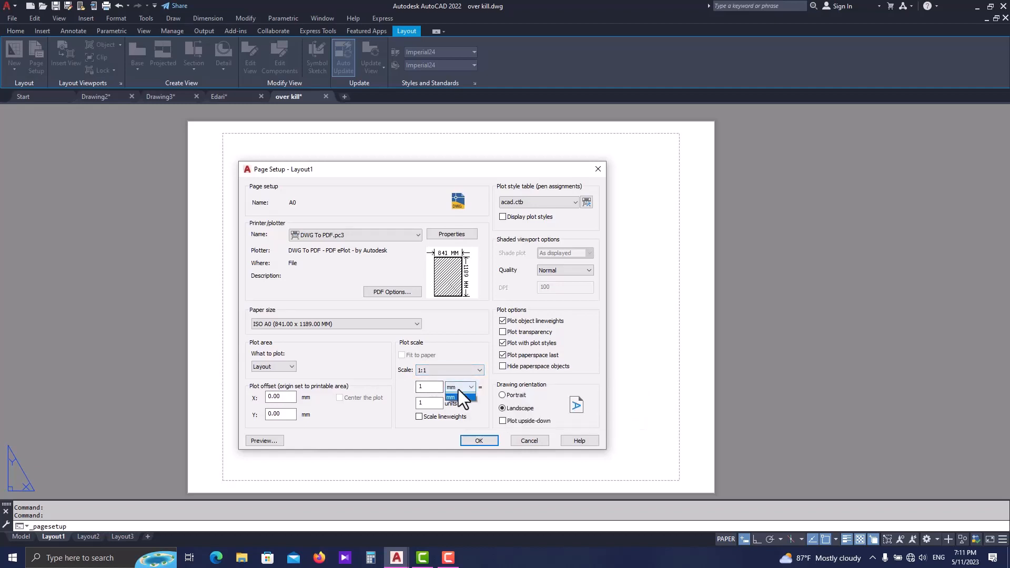
{"action": "left_click", "coordinate": [459, 388]}
{"action": "left_click", "coordinate": [461, 396]}
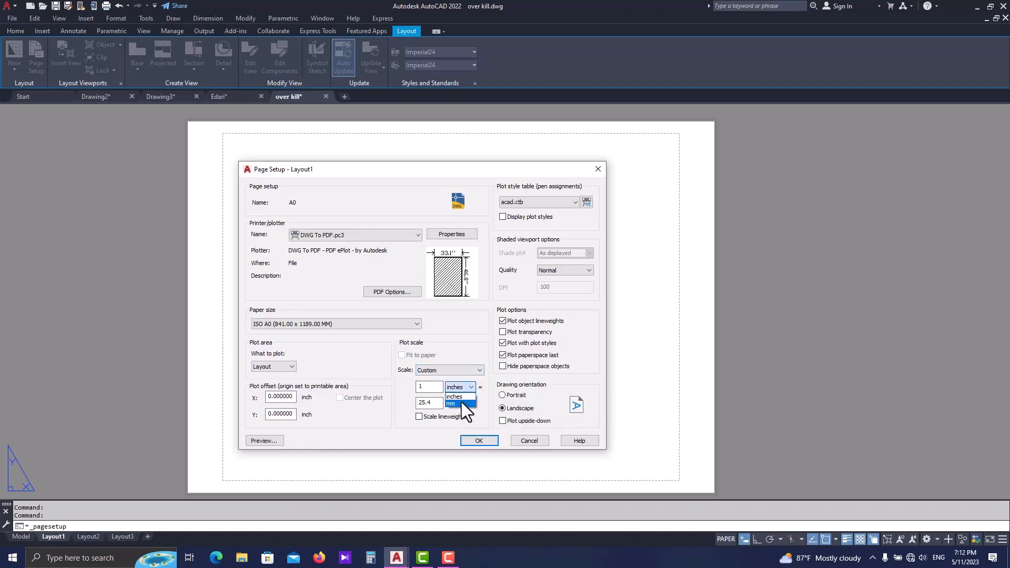
{"action": "left_click", "coordinate": [456, 403]}
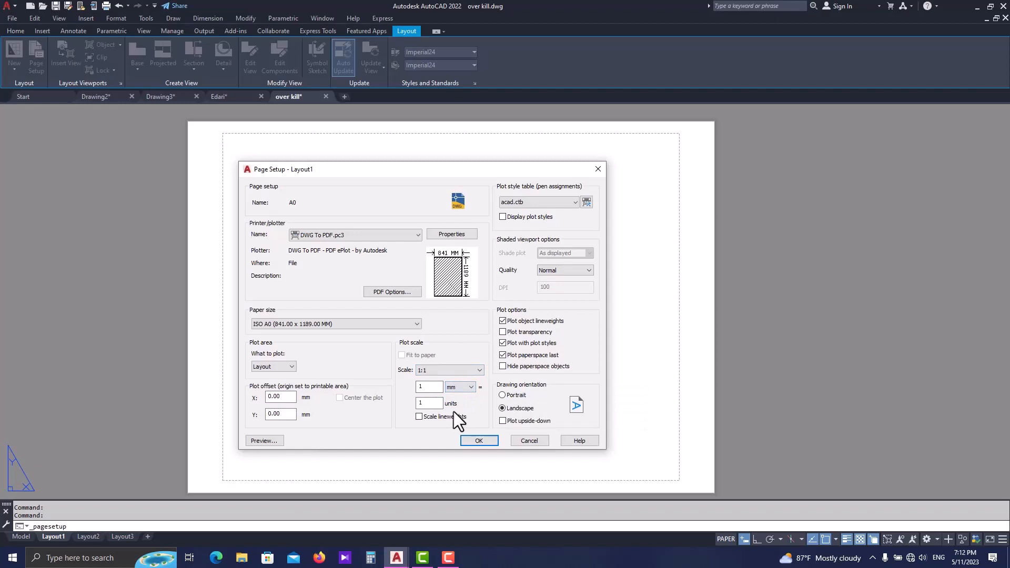
- Set a custom plot scale of 1000 mm to 1 drawing unit
{"action": "double_click", "coordinate": [428, 387]}
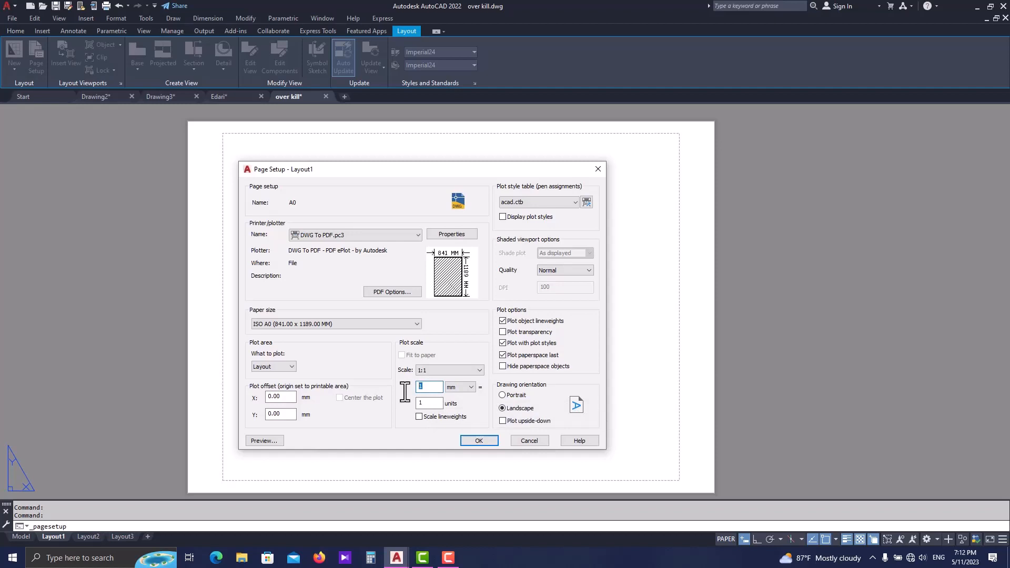
{"action": "type", "text": "1000"}
{"action": "double_click", "coordinate": [406, 403]}
{"action": "type", "text": "100"}
{"action": "left_click_drag", "start_coordinate": [441, 403], "coordinate": [404, 404]}
{"action": "type", "text": "11"}
- Choose the acad.ctb plot style table, select plot styles Color 1 to Color 255 in its editor, and save the table
{"action": "left_click", "coordinate": [540, 203]}
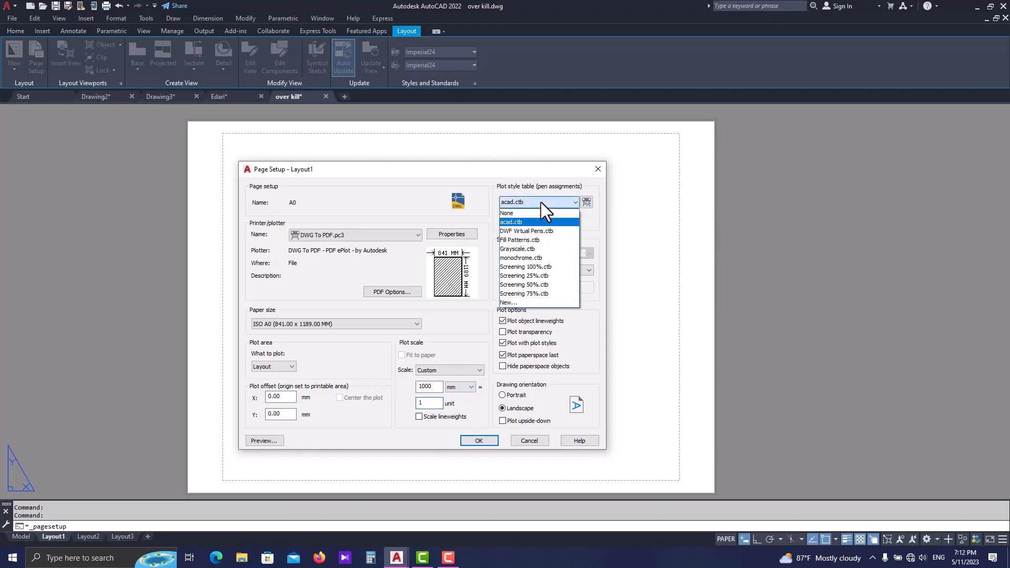
{"action": "left_click", "coordinate": [514, 221]}
{"action": "left_click", "coordinate": [586, 202]}
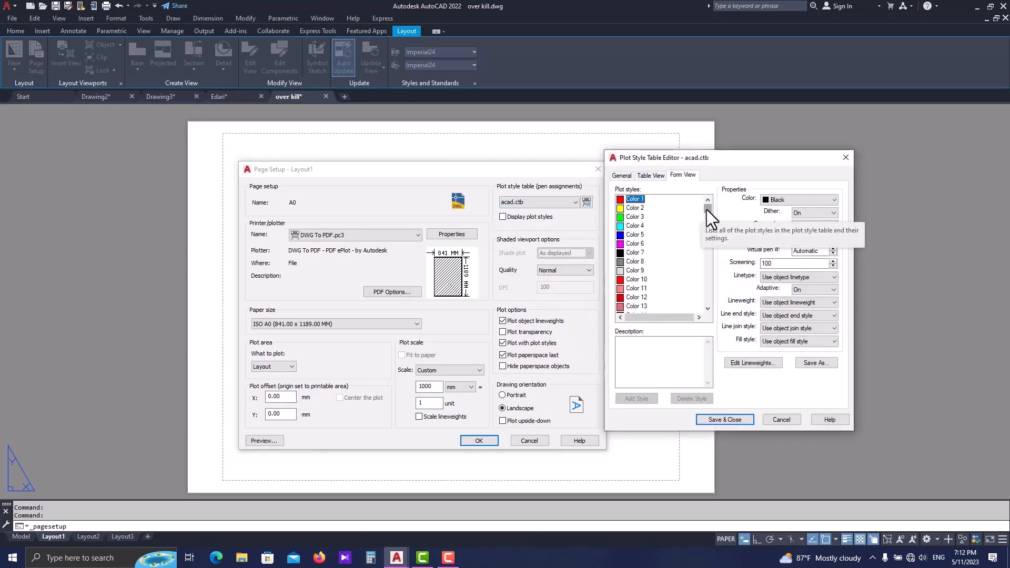
{"action": "left_click_drag", "start_coordinate": [705, 209], "coordinate": [701, 301]}
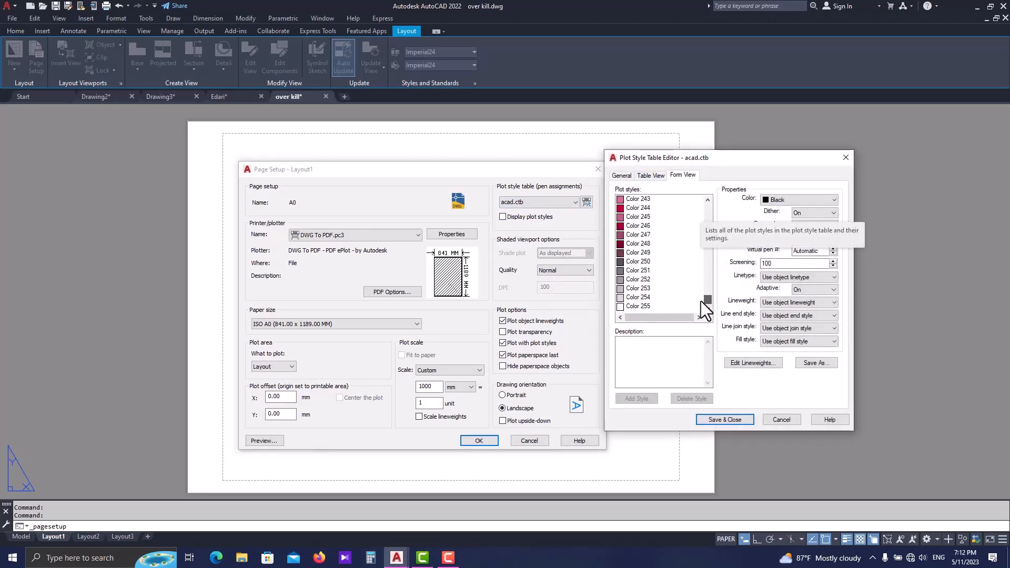
{"action": "left_click", "coordinate": [643, 306], "text": "shift"}
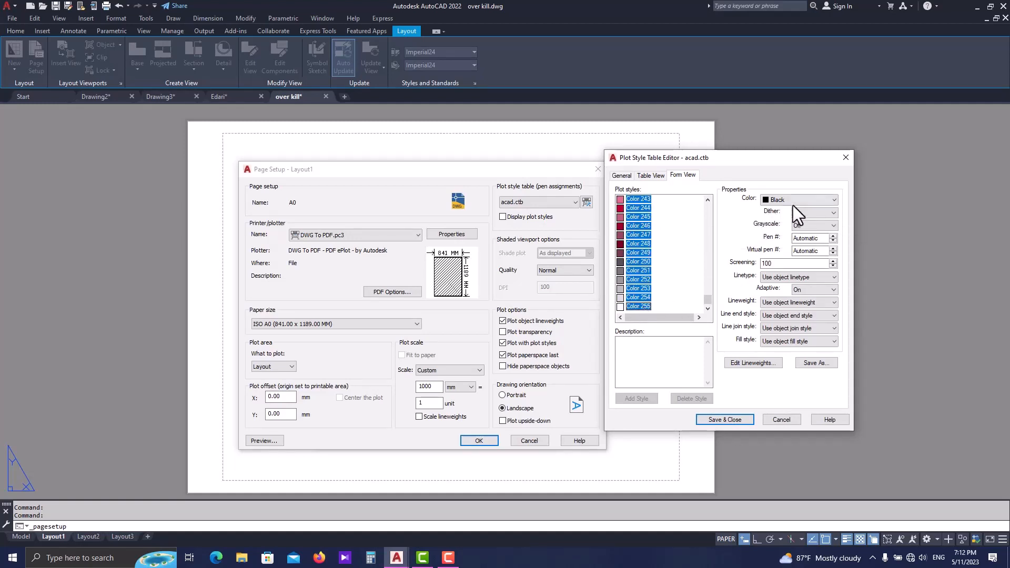
{"action": "left_click", "coordinate": [739, 416]}
- Assign the monochrome.ctb plot style table and save the A0 page setup, updating all layouts that reference it
{"action": "left_click", "coordinate": [554, 206]}
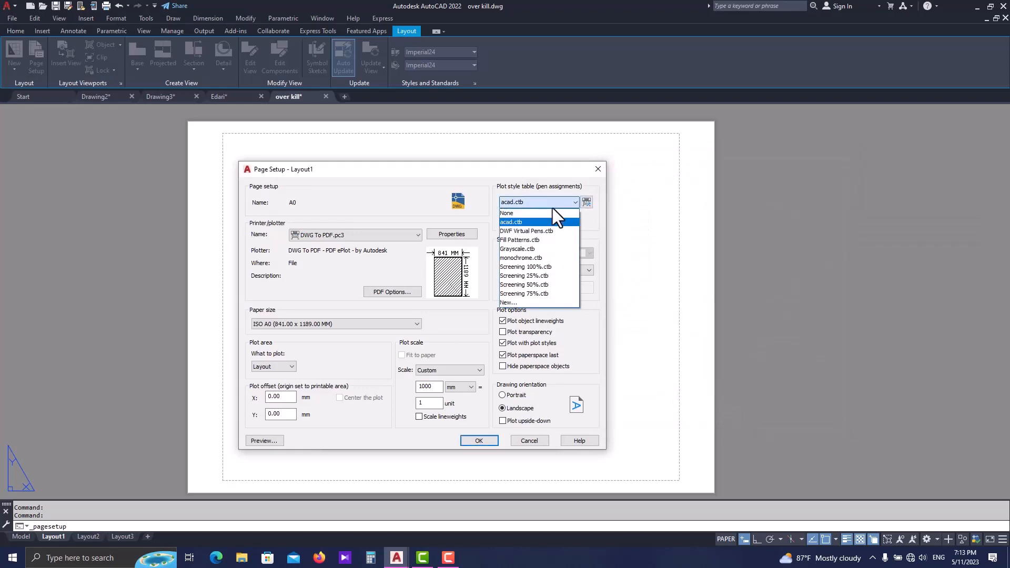
{"action": "left_click", "coordinate": [541, 255]}
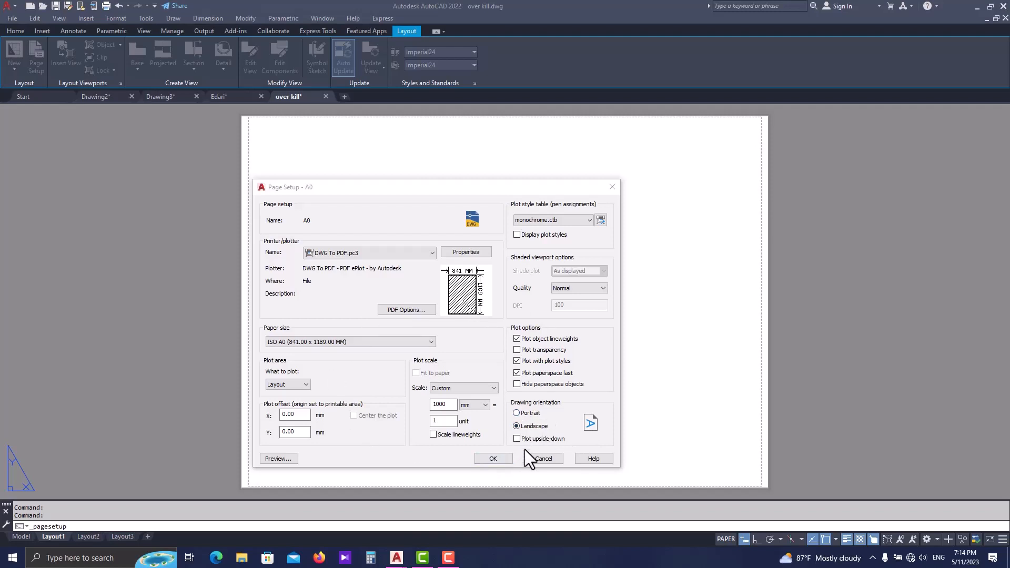
{"action": "left_click", "coordinate": [484, 458]}
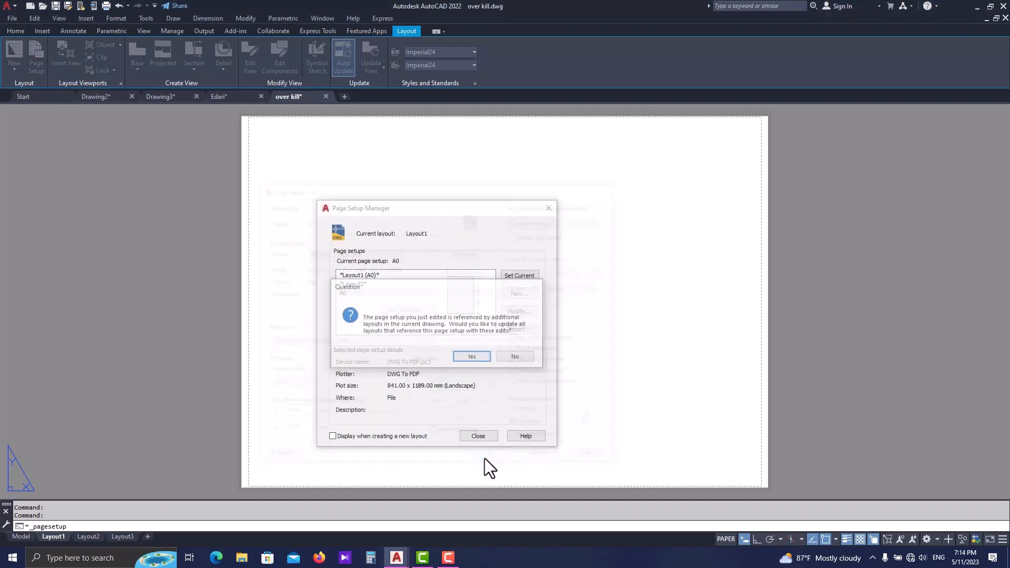
{"action": "left_click", "coordinate": [472, 358]}
- Make A0 the current page setup for Layout1 and close the Page Setup Manager
{"action": "left_click", "coordinate": [405, 294]}
{"action": "left_click", "coordinate": [507, 278]}
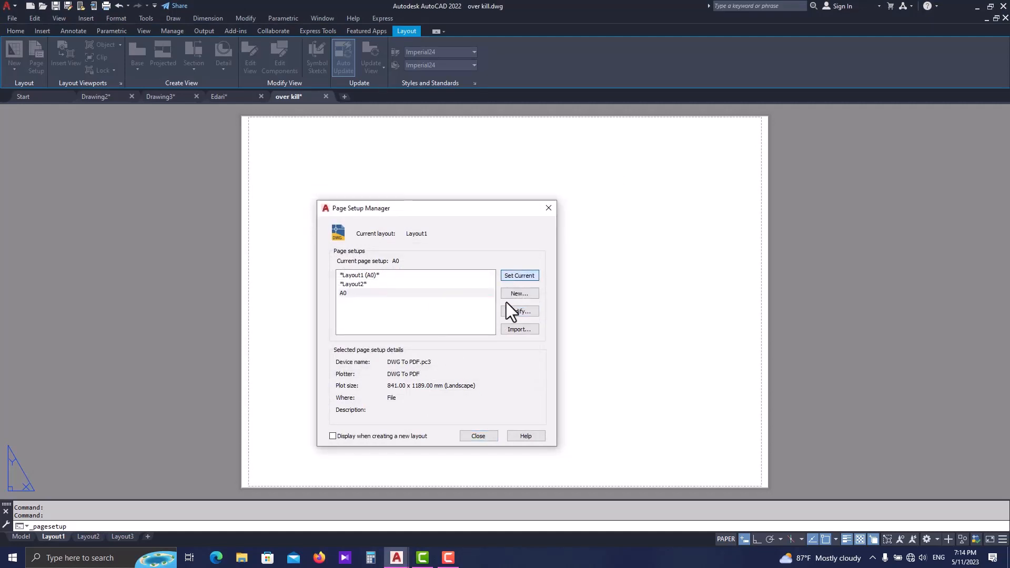
{"action": "left_click", "coordinate": [478, 436]}
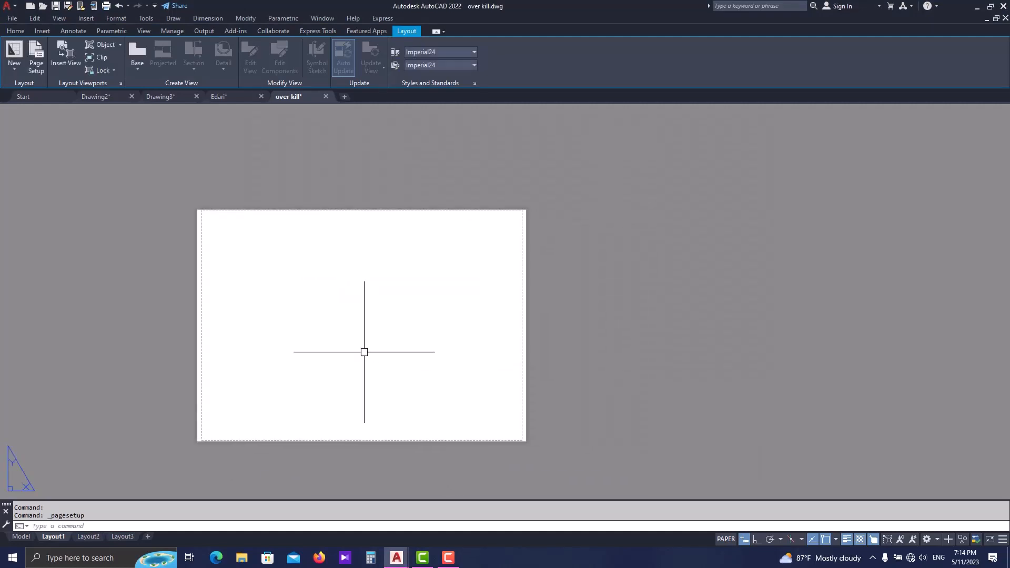
- Draw a rectangle about 1.19 by 0.84 around the whole sheet, from its upper-left to its lower-right corner
{"action": "middle_click_drag", "start_coordinate": [380, 304], "coordinate": [462, 322]}
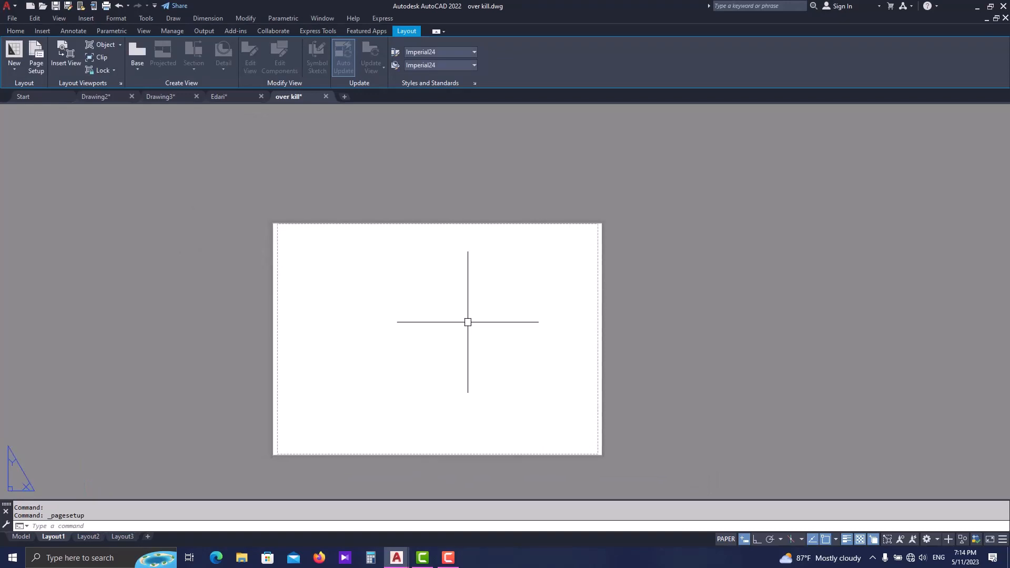
{"action": "type", "text": "REC"}
{"action": "key", "text": "Return"}
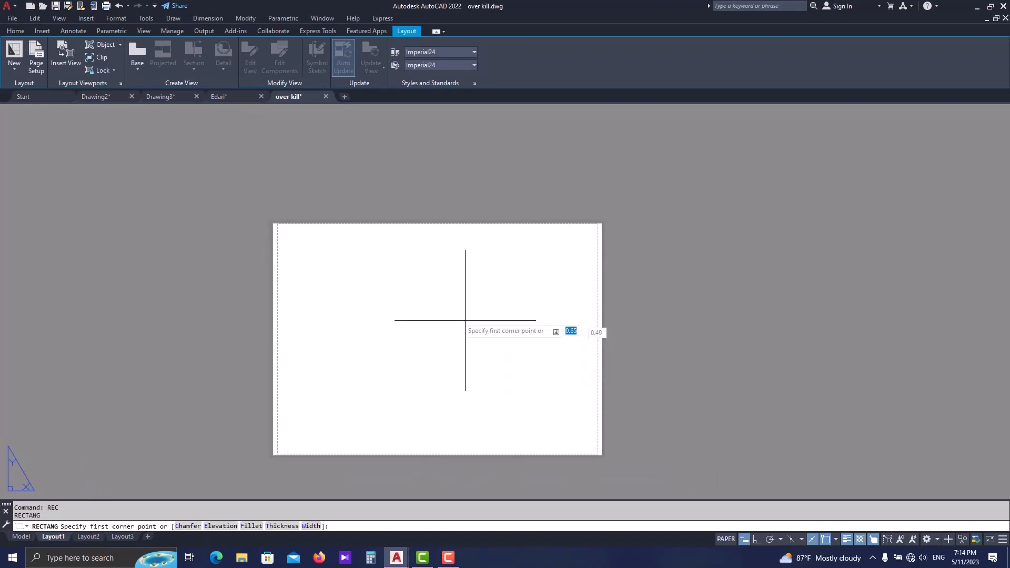
{"action": "scroll", "coordinate": [266, 214], "scroll_direction": "up", "scroll_amount": 3}
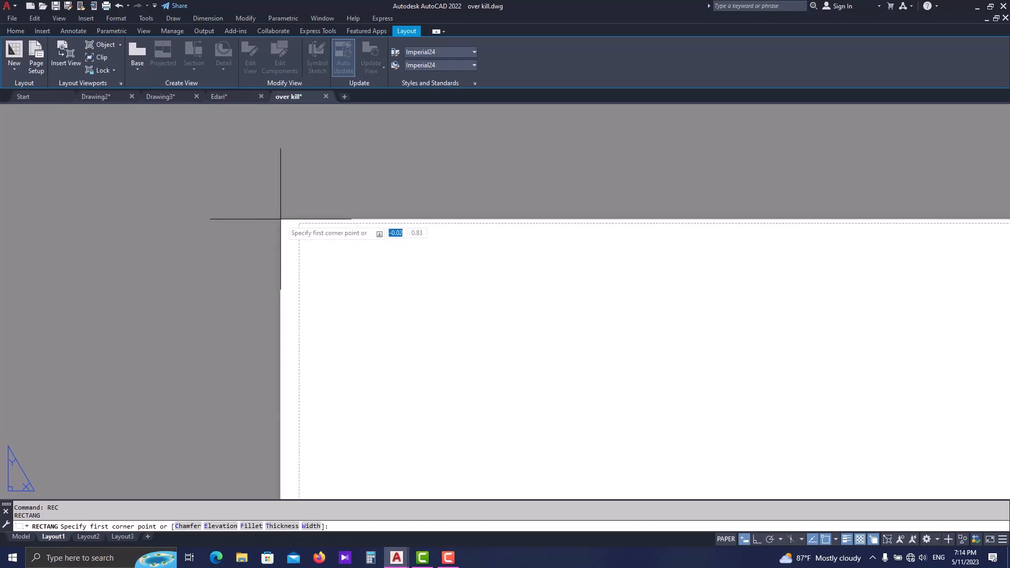
{"action": "scroll", "coordinate": [281, 219], "scroll_direction": "up", "scroll_amount": 4}
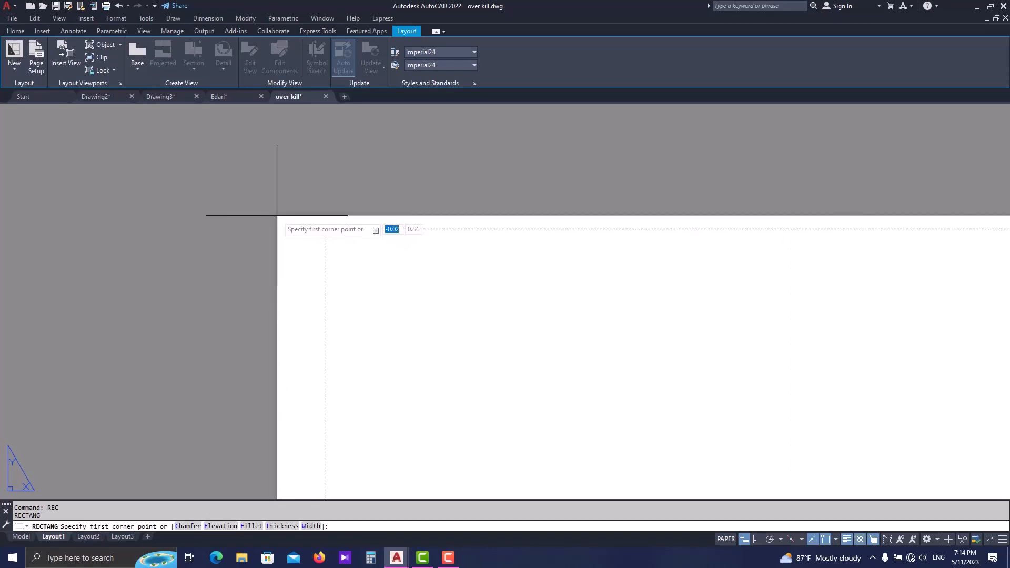
{"action": "left_click", "coordinate": [287, 233]}
{"action": "scroll", "coordinate": [291, 238], "scroll_direction": "down", "scroll_amount": 6}
{"action": "scroll", "coordinate": [427, 342], "scroll_direction": "up", "scroll_amount": 3}
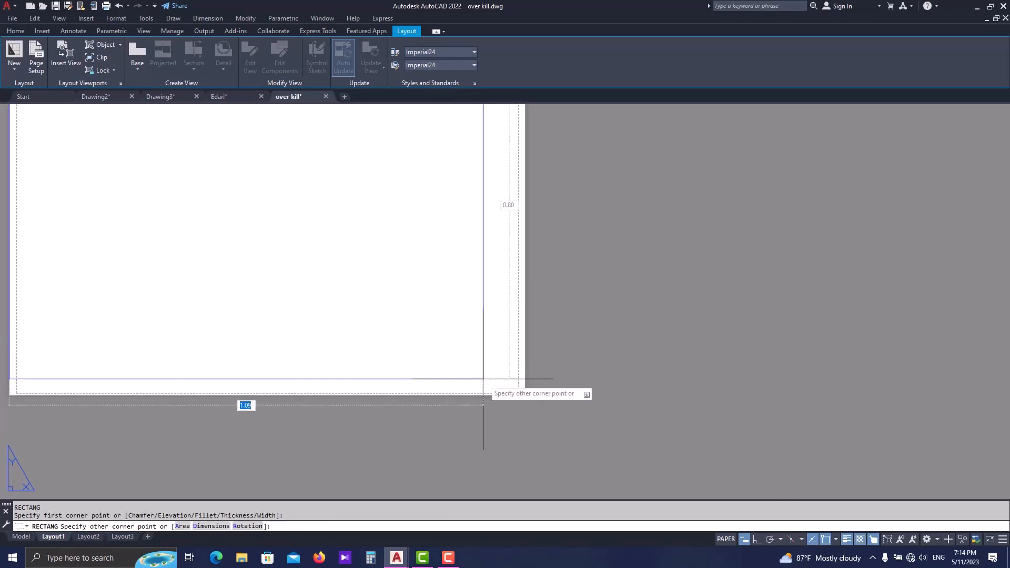
{"action": "scroll", "coordinate": [492, 382], "scroll_direction": "up", "scroll_amount": 1}
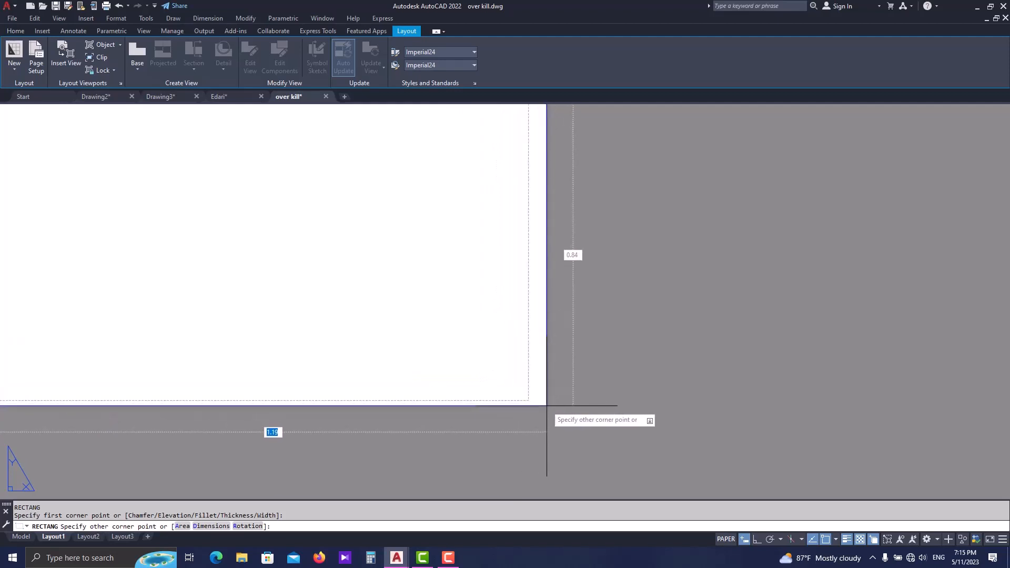
{"action": "left_click", "coordinate": [546, 406]}
{"action": "scroll", "coordinate": [547, 406], "scroll_direction": "down", "scroll_amount": 4}
- Check the width and height of the sheet rectangle at its upper-right corner grip
{"action": "left_click", "coordinate": [542, 326]}
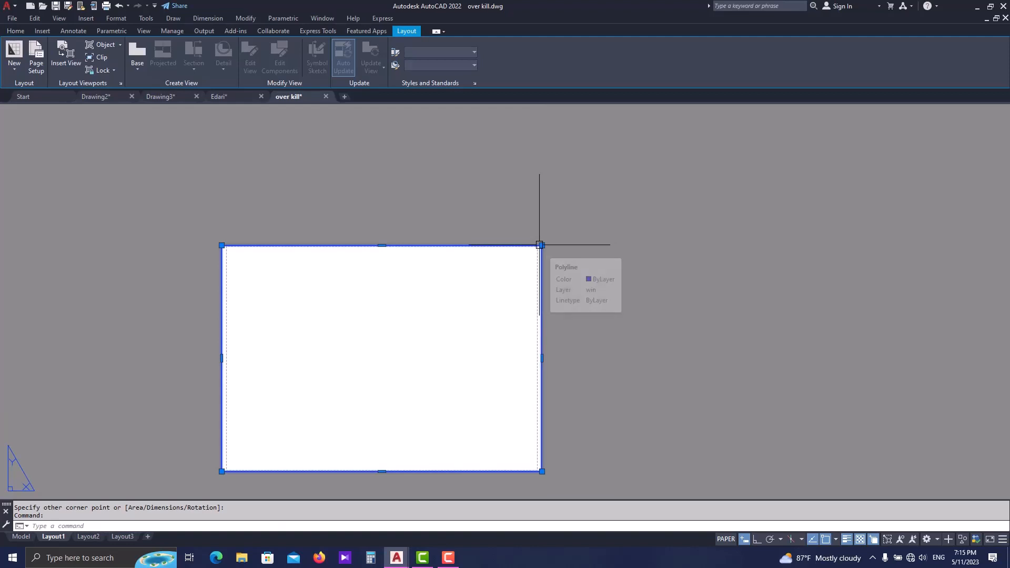
{"action": "mouse_move", "coordinate": [541, 245]}
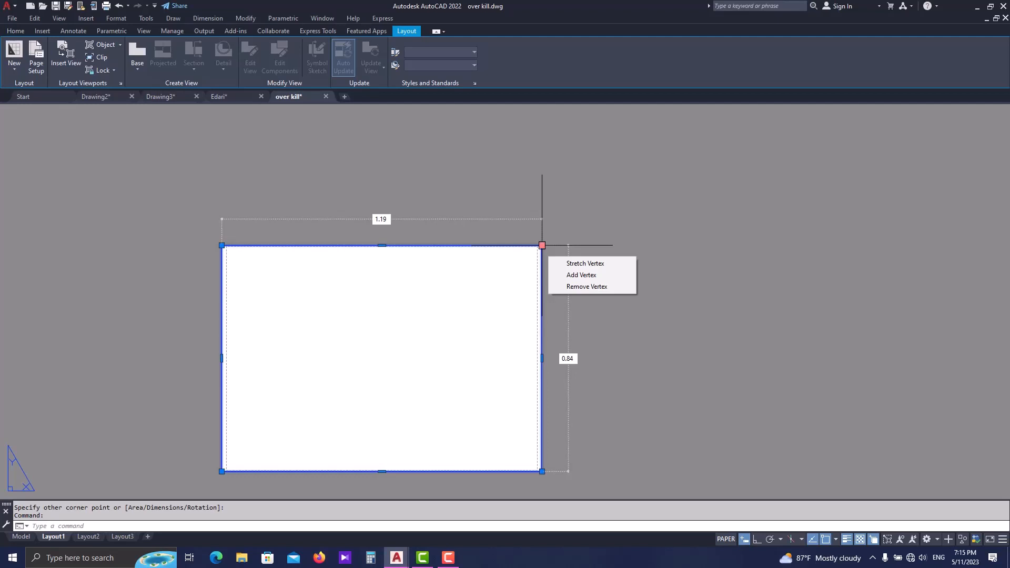
{"action": "key", "text": "Escape"}
{"action": "middle_click_drag", "start_coordinate": [392, 322], "coordinate": [415, 282]}
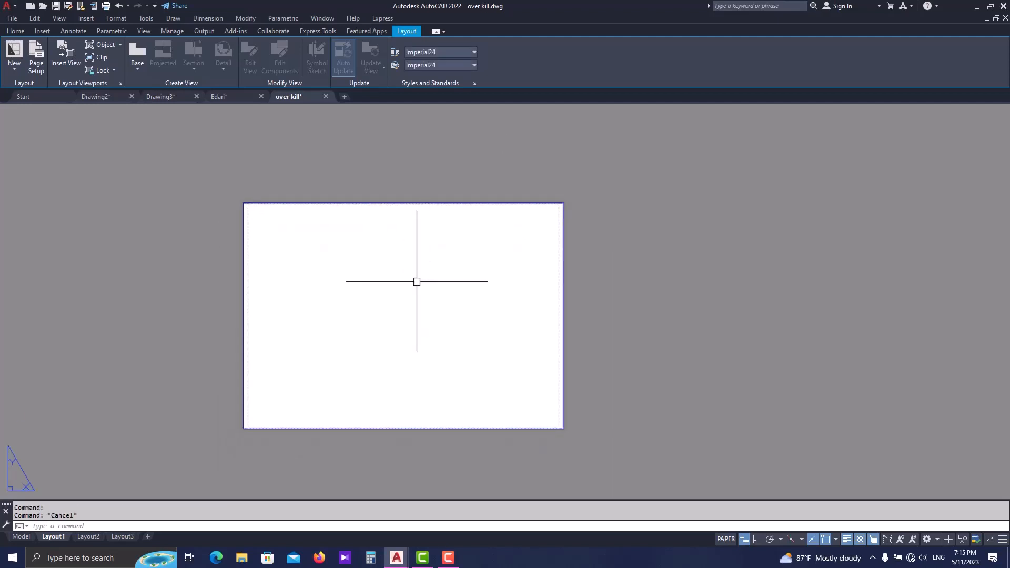
- Offset the sheet rectangle inward by 0.05
{"action": "scroll", "coordinate": [528, 212], "scroll_direction": "up", "scroll_amount": 2}
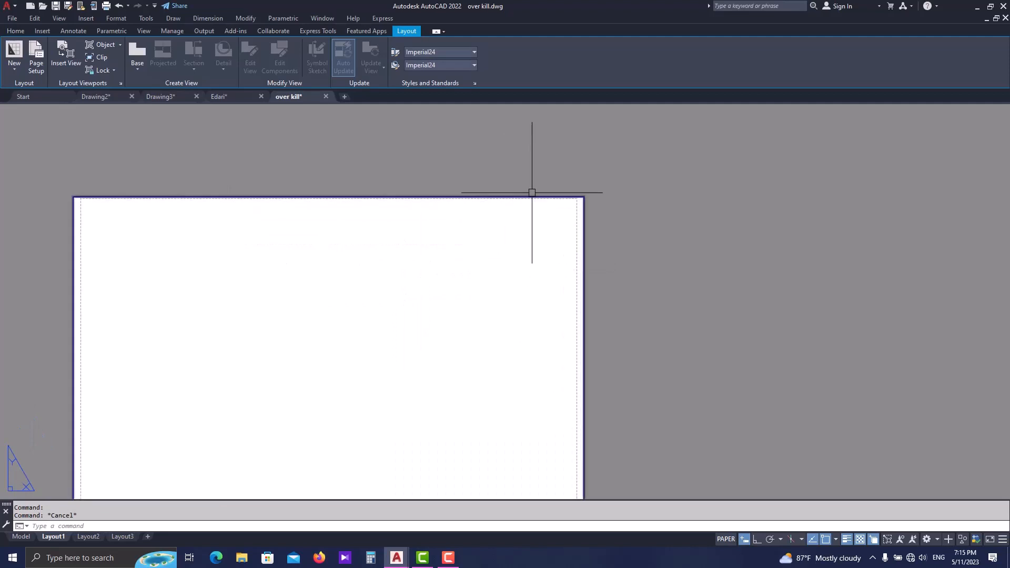
{"action": "scroll", "coordinate": [652, 246], "scroll_direction": "down", "scroll_amount": 2}
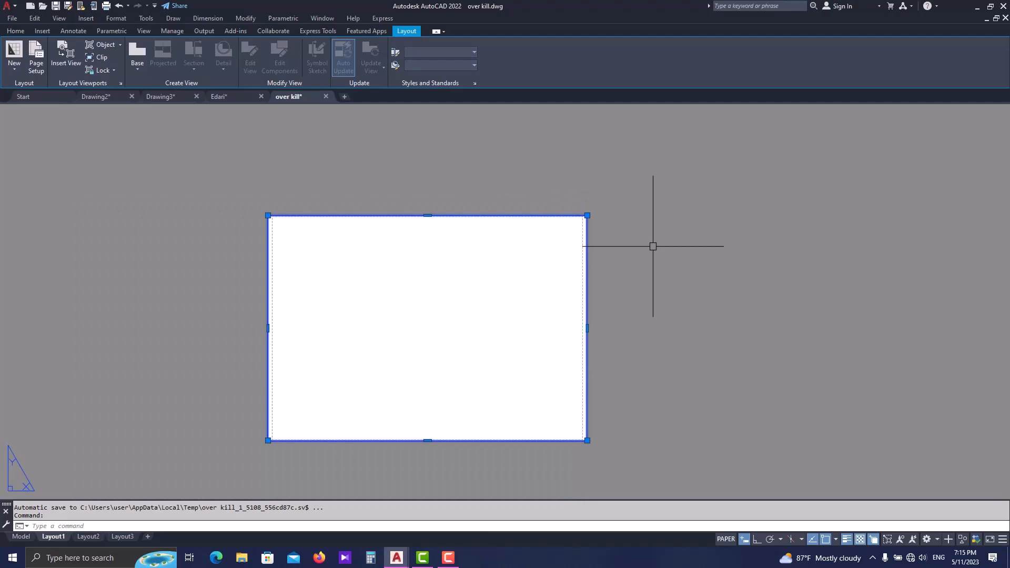
{"action": "type", "text": "o"}
{"action": "key", "text": "Return"}
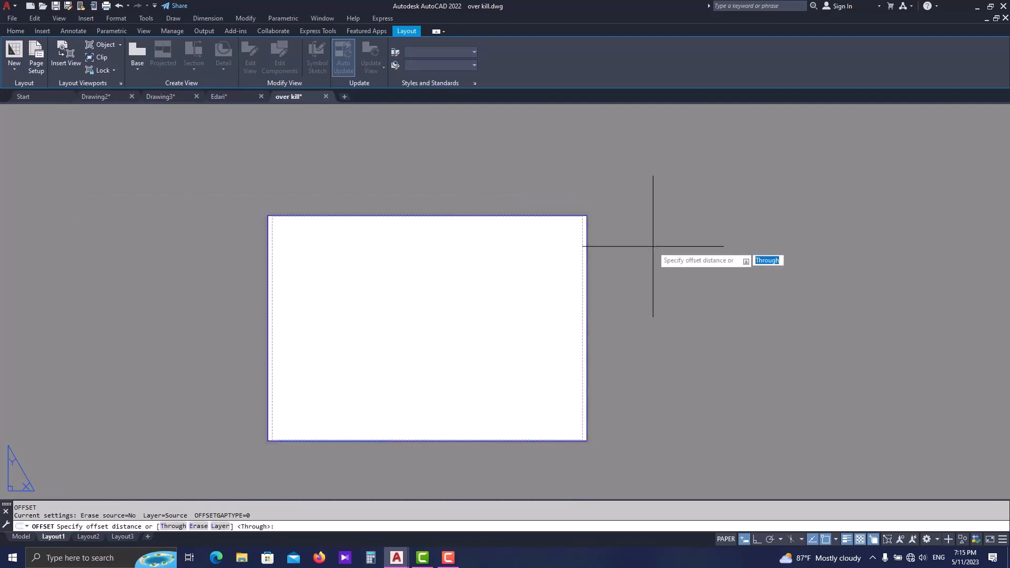
{"action": "type", "text": "00."}
{"action": "key", "text": "BackSpace"}
{"action": "key", "text": "BackSpace"}
{"action": "key", "text": "BackSpace"}
{"action": "key", "text": "BackSpace"}
{"action": "type", "text": "0.05"}
{"action": "key", "text": "Return"}
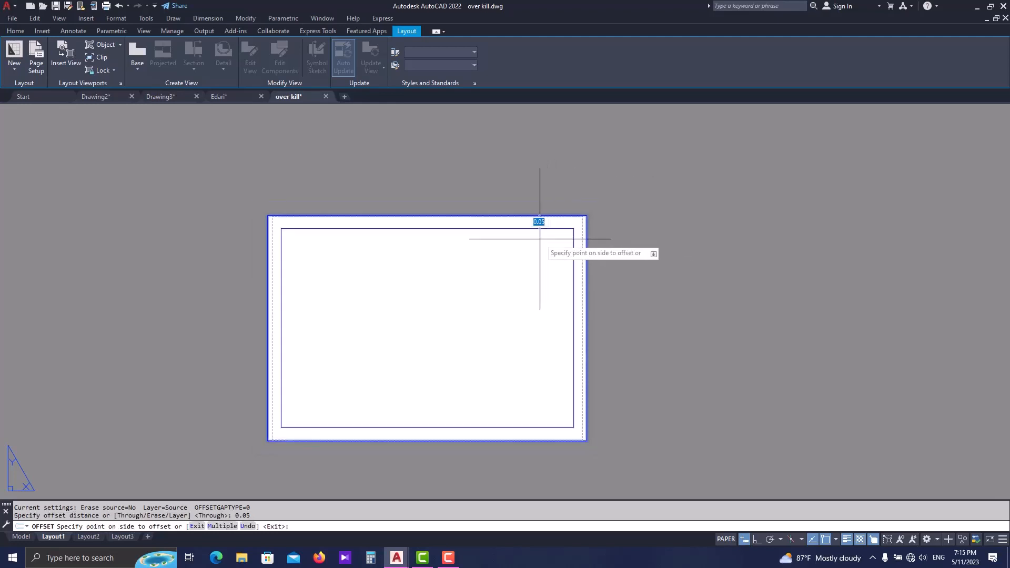
{"action": "left_click", "coordinate": [537, 216]}
{"action": "left_click", "coordinate": [535, 244]}
{"action": "key", "text": "Escape"}
{"action": "scroll", "coordinate": [573, 247], "scroll_direction": "up", "scroll_amount": 2}
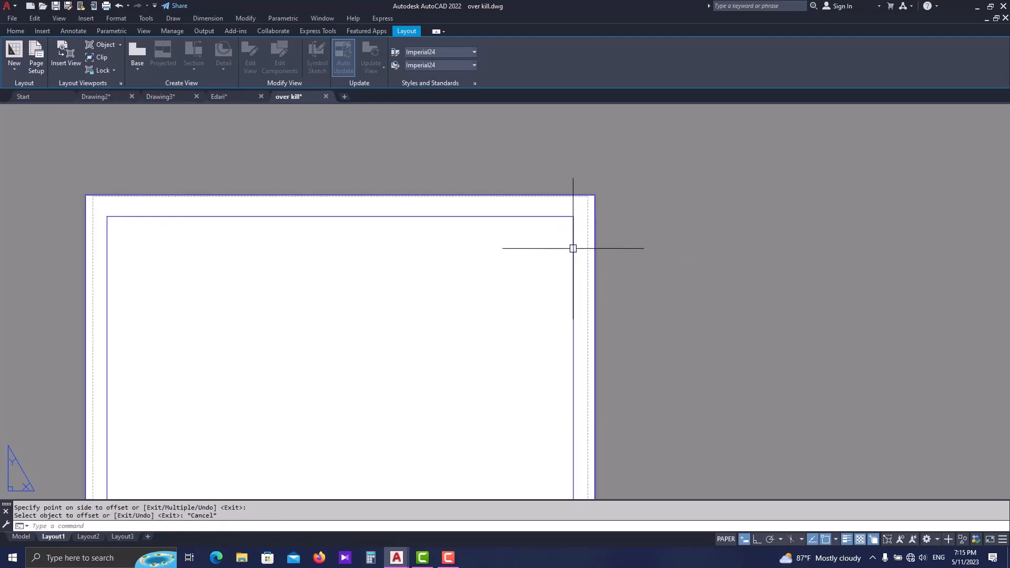
- Offset the inner rectangle outward by 0.03
{"action": "left_click", "coordinate": [573, 248]}
{"action": "middle_click_drag", "start_coordinate": [483, 298], "coordinate": [489, 326]}
{"action": "key", "text": "Return"}
{"action": "type", "text": "0.03"}
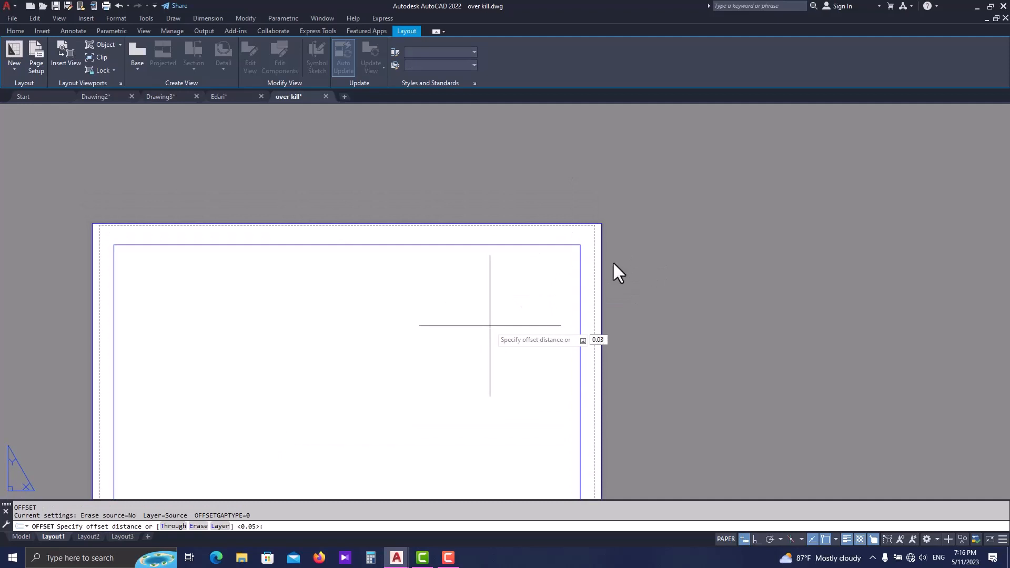
{"action": "key", "text": "Return"}
{"action": "left_click", "coordinate": [580, 276]}
{"action": "left_click", "coordinate": [629, 258]}
{"action": "key", "text": "Escape"}
- Erase the innermost rectangle, keeping the sheet outline and the 0.03 offset border
{"action": "left_click", "coordinate": [575, 246]}
{"action": "type", "text": "e"}
{"action": "key", "text": "Return"}
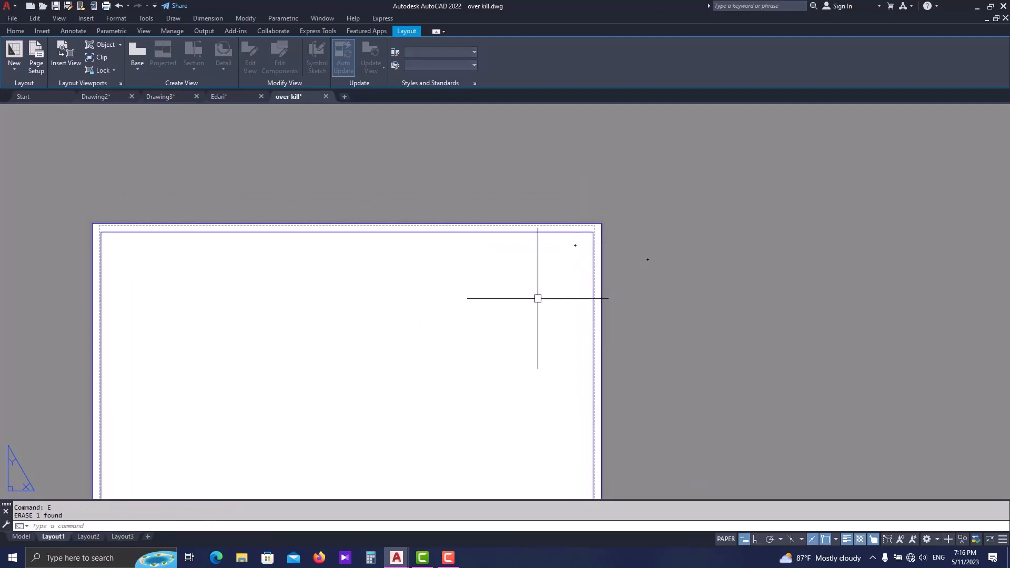
{"action": "middle_click_drag", "start_coordinate": [539, 297], "coordinate": [536, 277]}
{"action": "scroll", "coordinate": [451, 185], "scroll_direction": "down", "scroll_amount": 2}
{"action": "key", "text": "Escape"}
- Draw a vertical line between the inner border's upper and lower edges, closing off a narrow title block column along its right side
{"action": "middle_click_drag", "start_coordinate": [457, 335], "coordinate": [487, 358]}
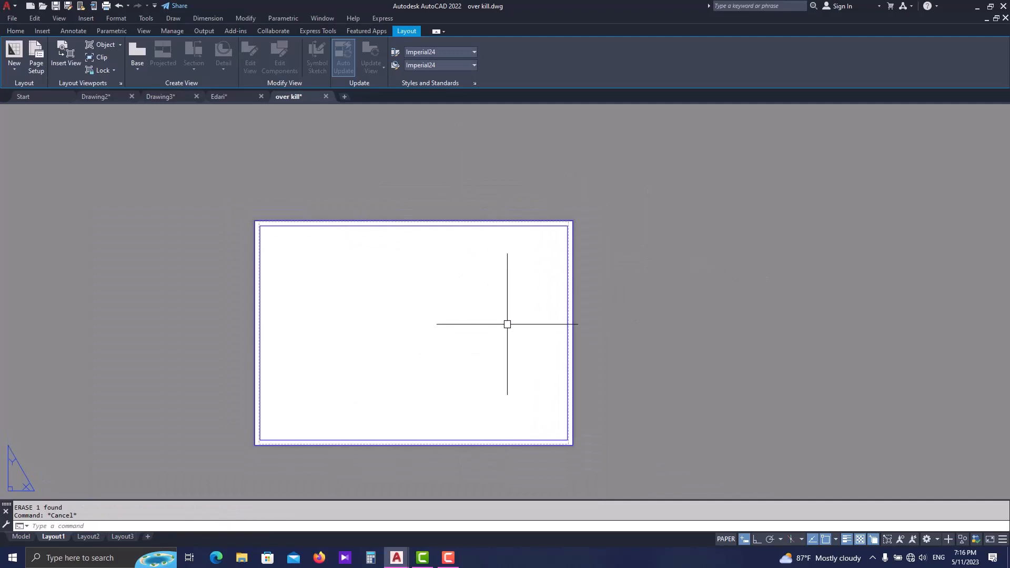
{"action": "type", "text": "l"}
{"action": "key", "text": "Return"}
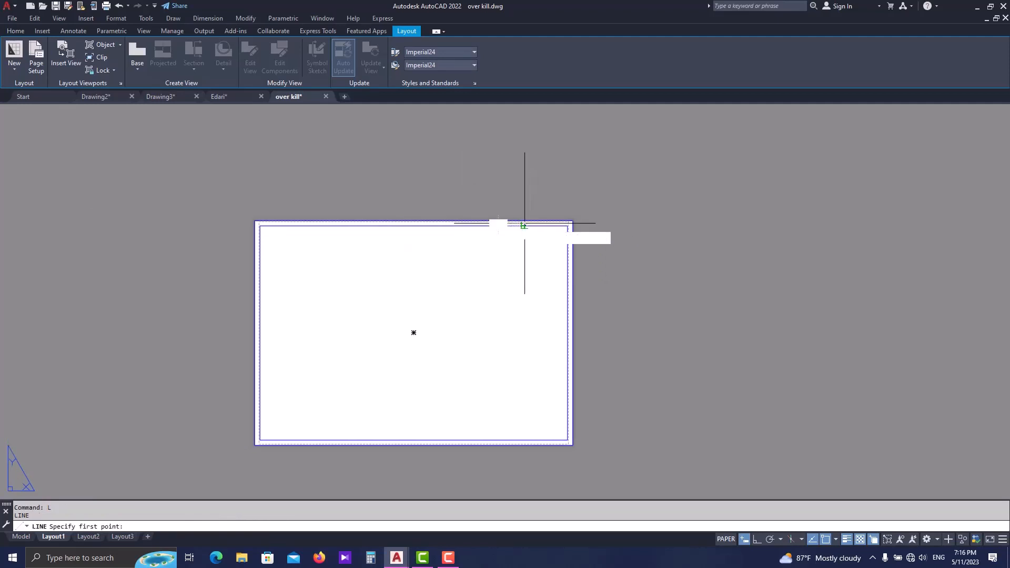
{"action": "left_click", "coordinate": [525, 226]}
{"action": "left_click", "coordinate": [525, 440]}
{"action": "key", "text": "Escape"}
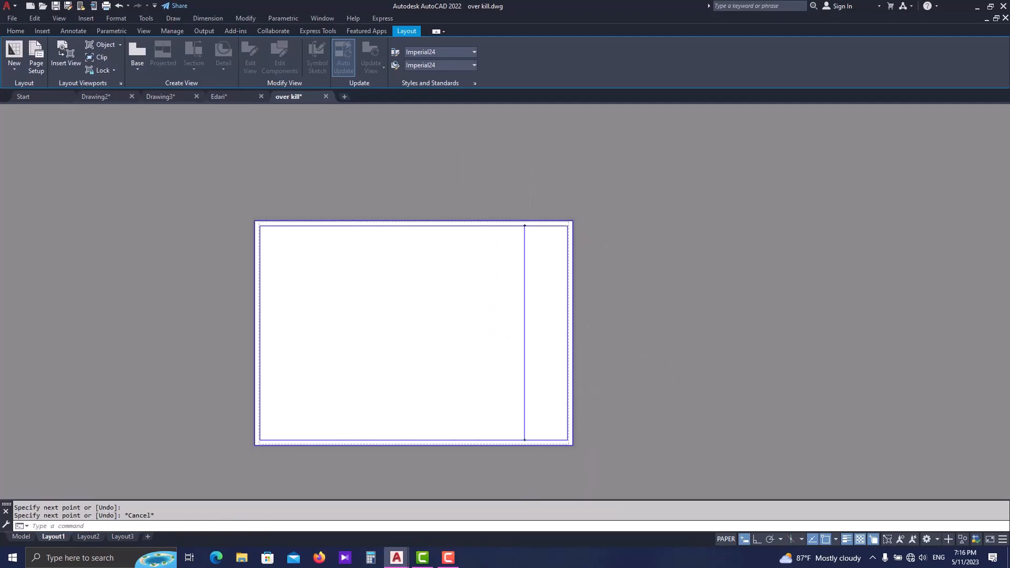
- Draw a horizontal line across the title block column near its lower end, from the vertical line to the border
{"action": "scroll", "coordinate": [537, 453], "scroll_direction": "up", "scroll_amount": 2}
{"action": "scroll", "coordinate": [543, 395], "scroll_direction": "down", "scroll_amount": 2}
{"action": "scroll", "coordinate": [539, 415], "scroll_direction": "up", "scroll_amount": 2}
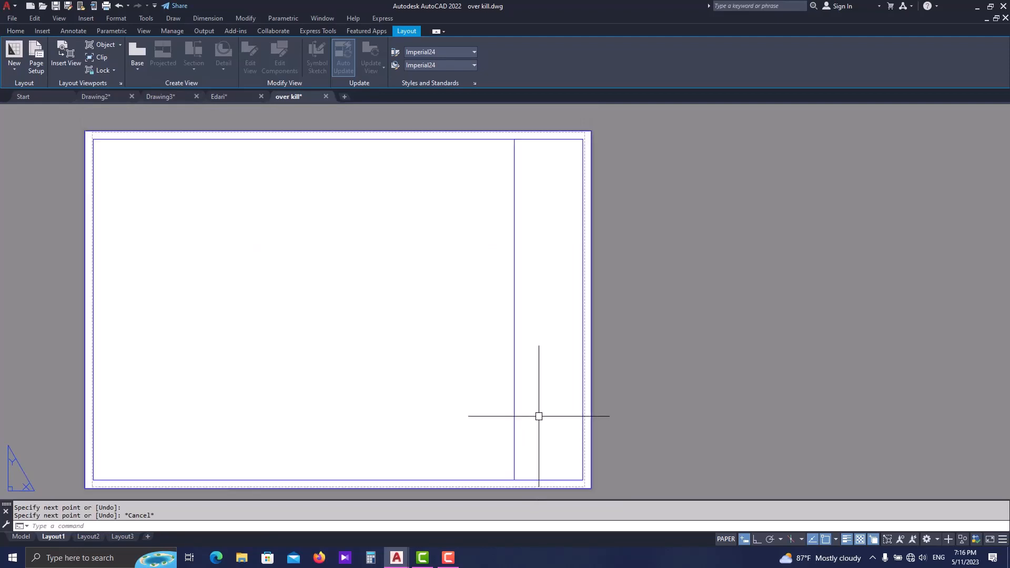
{"action": "type", "text": "l"}
{"action": "key", "text": "Return"}
{"action": "left_click", "coordinate": [514, 433]}
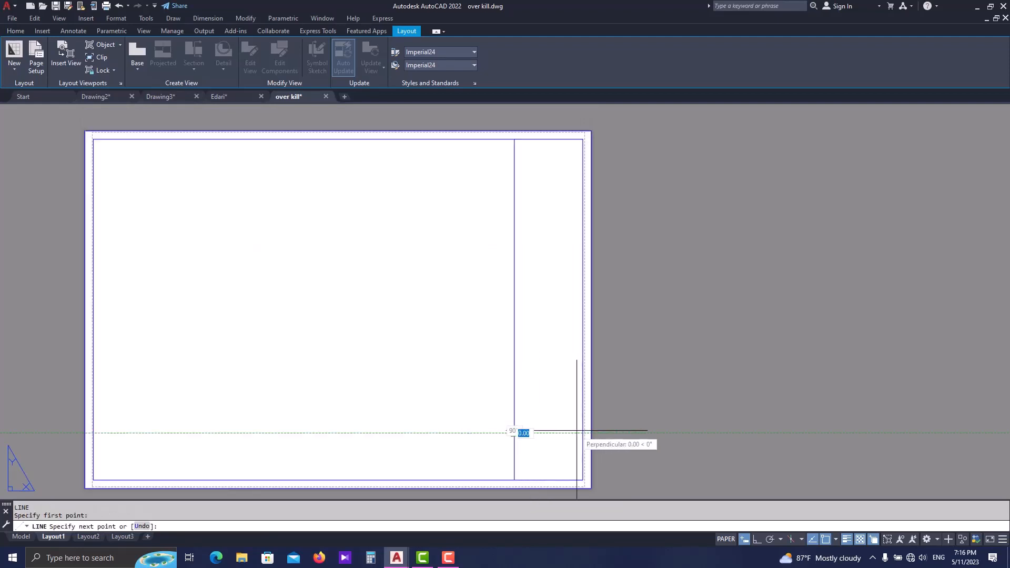
{"action": "left_click", "coordinate": [584, 433]}
{"action": "key", "text": "Escape"}
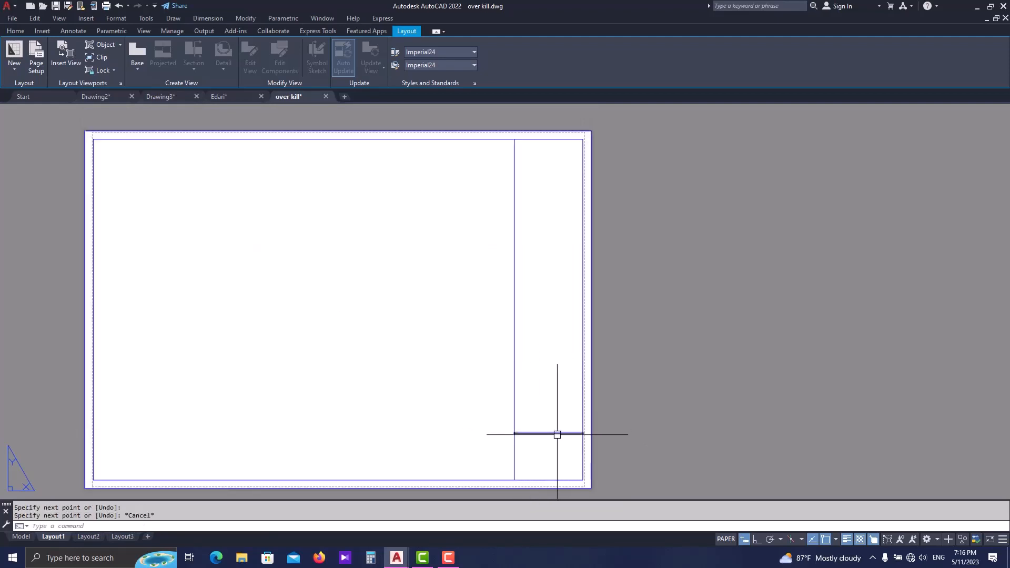
- Offset the title block's horizontal line upward through a picked point, using the Through option, to form a second row
{"action": "type", "text": "o"}
{"action": "key", "text": "Return"}
{"action": "type", "text": "t"}
{"action": "key", "text": "Return"}
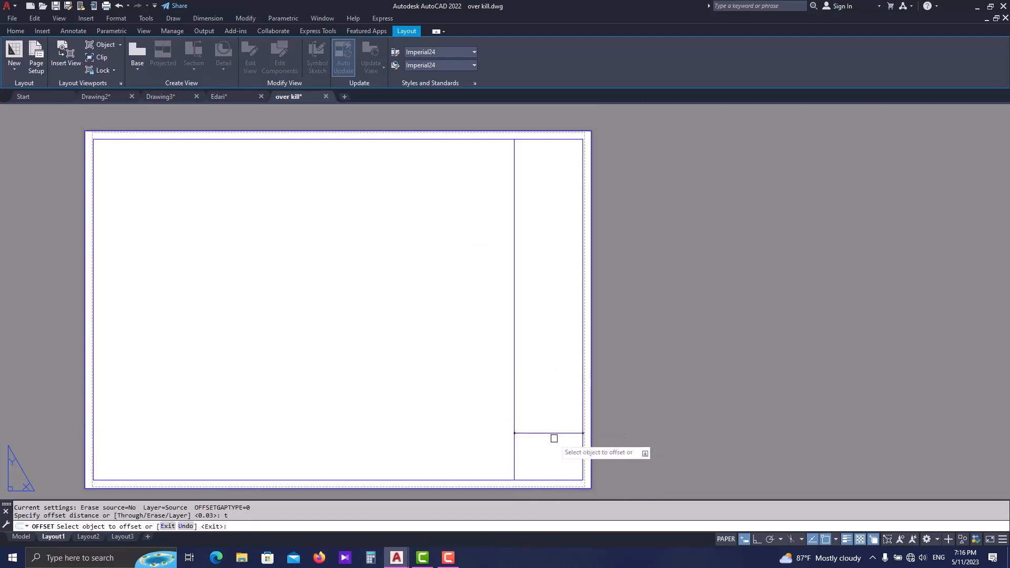
{"action": "left_click", "coordinate": [547, 432]}
{"action": "left_click", "coordinate": [546, 393]}
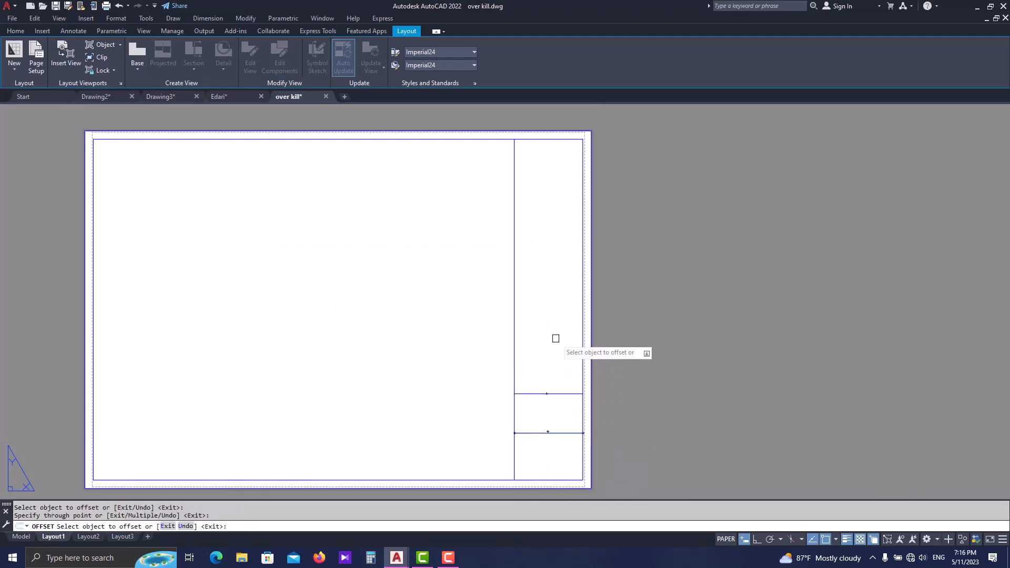
- Offset the new row line upward through two more points with the Multiple option, dividing the rest of the title block column
{"action": "left_click", "coordinate": [547, 393]}
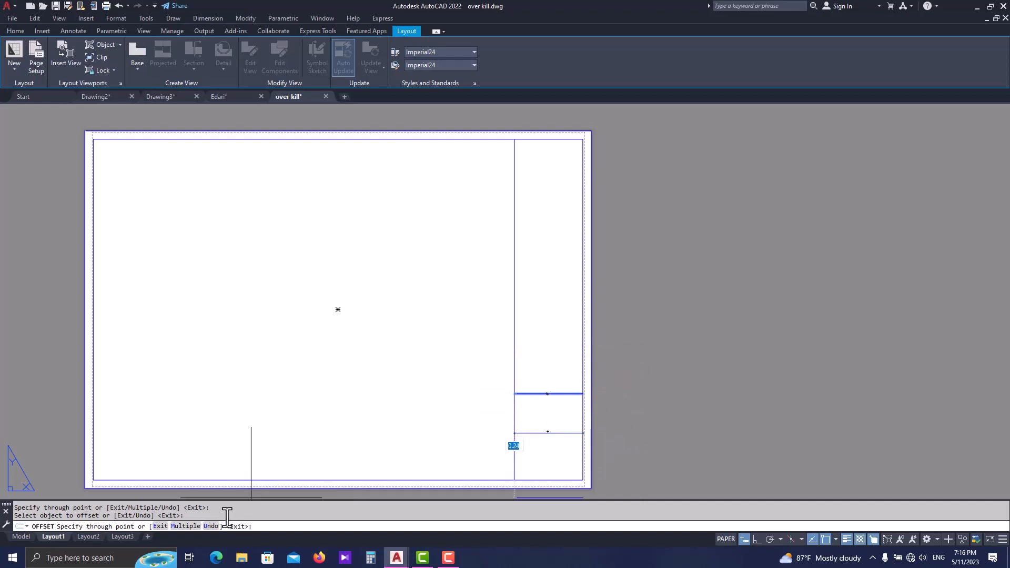
{"action": "left_click", "coordinate": [186, 526]}
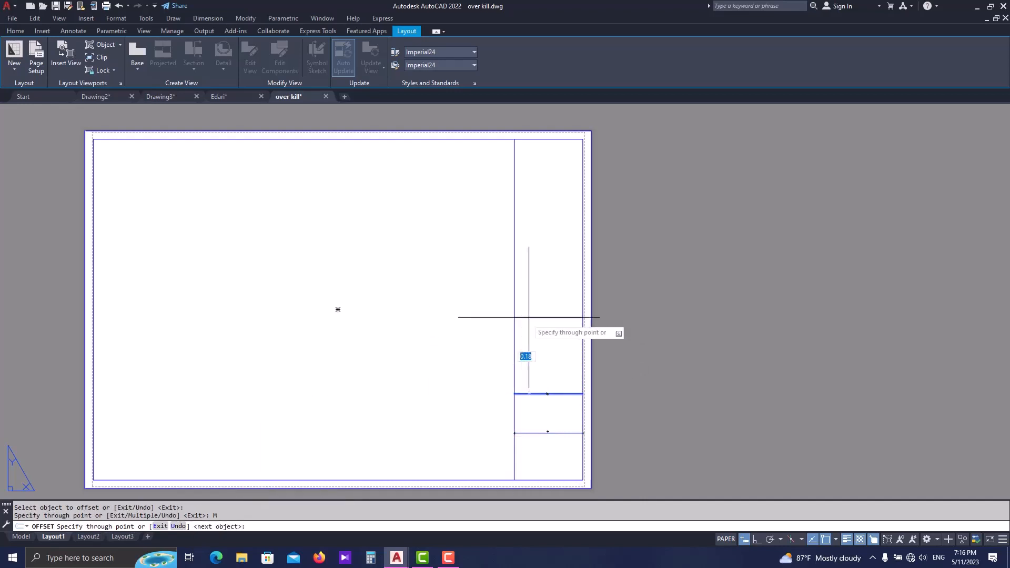
{"action": "left_click", "coordinate": [548, 225]}
{"action": "key", "text": "Escape"}
{"action": "scroll", "coordinate": [542, 280], "scroll_direction": "down", "scroll_amount": 2}
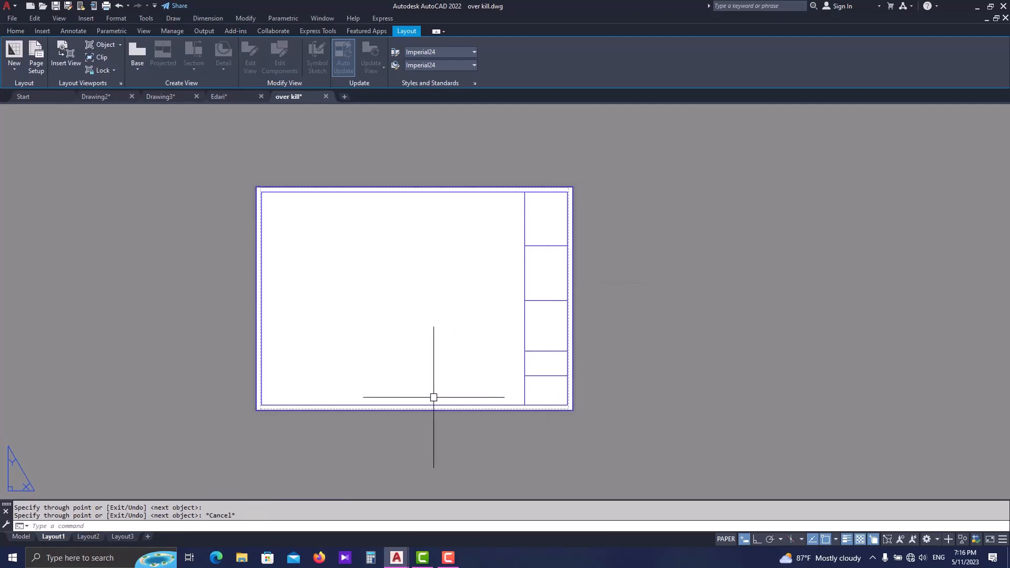
{"action": "middle_click_drag", "start_coordinate": [433, 397], "coordinate": [483, 424]}
{"action": "scroll", "coordinate": [412, 433], "scroll_direction": "up", "scroll_amount": 2}
{"action": "middle_click_drag", "start_coordinate": [364, 387], "coordinate": [364, 398]}
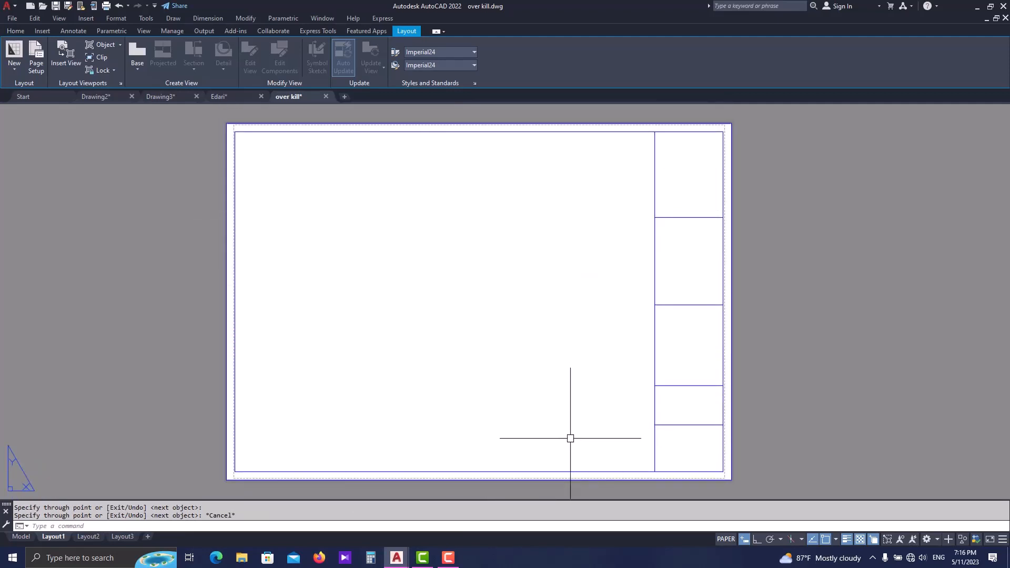
{"action": "scroll", "coordinate": [570, 438], "scroll_direction": "down", "scroll_amount": 2}
{"action": "key", "text": "Escape"}
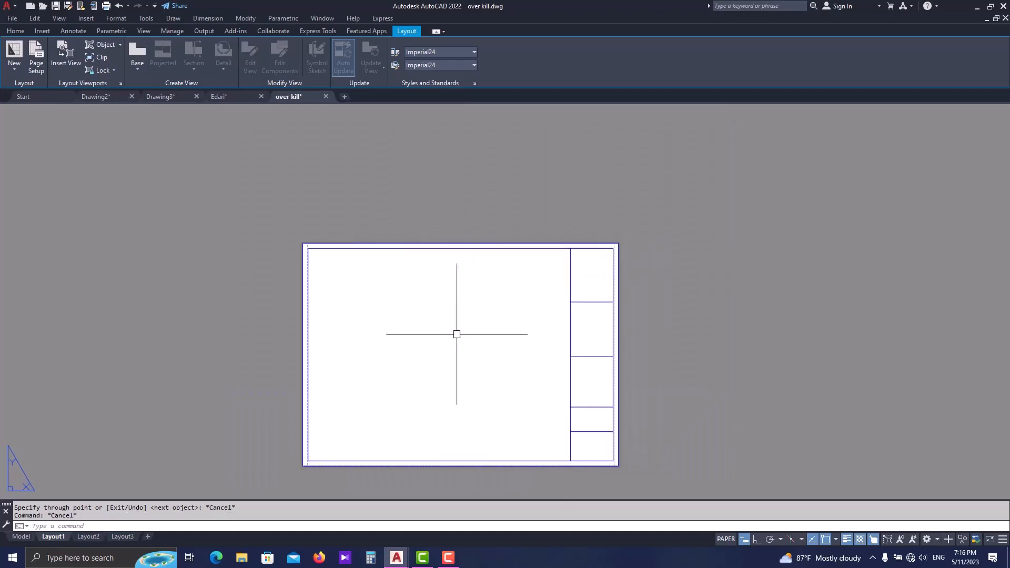
{"action": "middle_click_drag", "start_coordinate": [457, 334], "coordinate": [444, 329]}
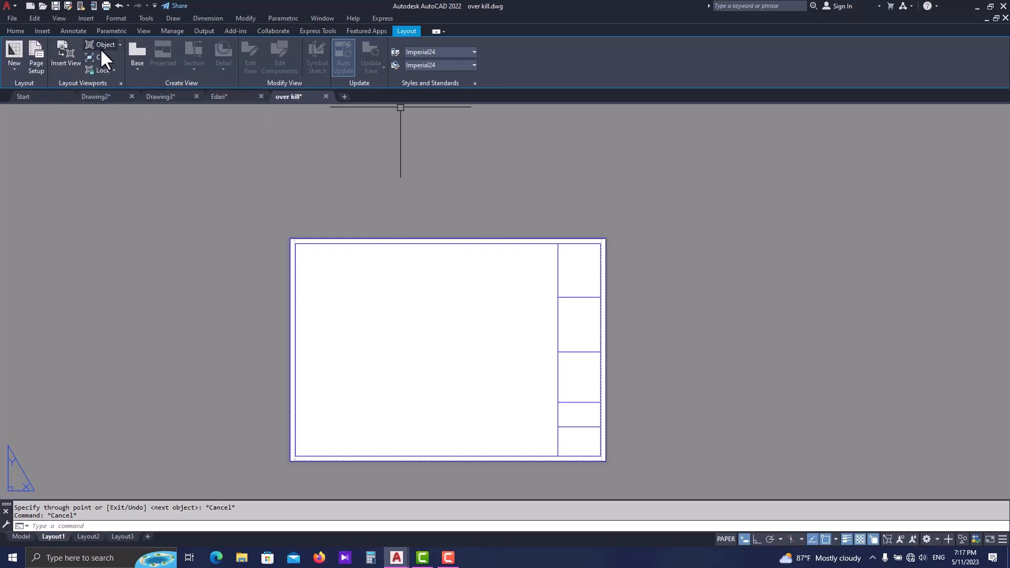
- Create a rectangular viewport from the inner border's upper-left corner, covering roughly the upper-left quarter of the sheet
{"action": "left_click", "coordinate": [117, 45]}
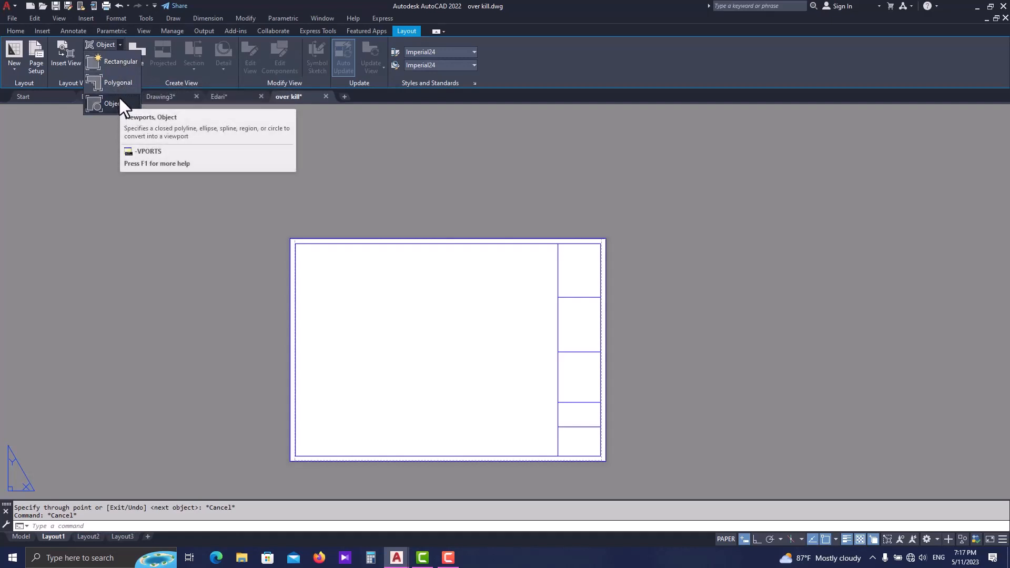
{"action": "left_click", "coordinate": [115, 60]}
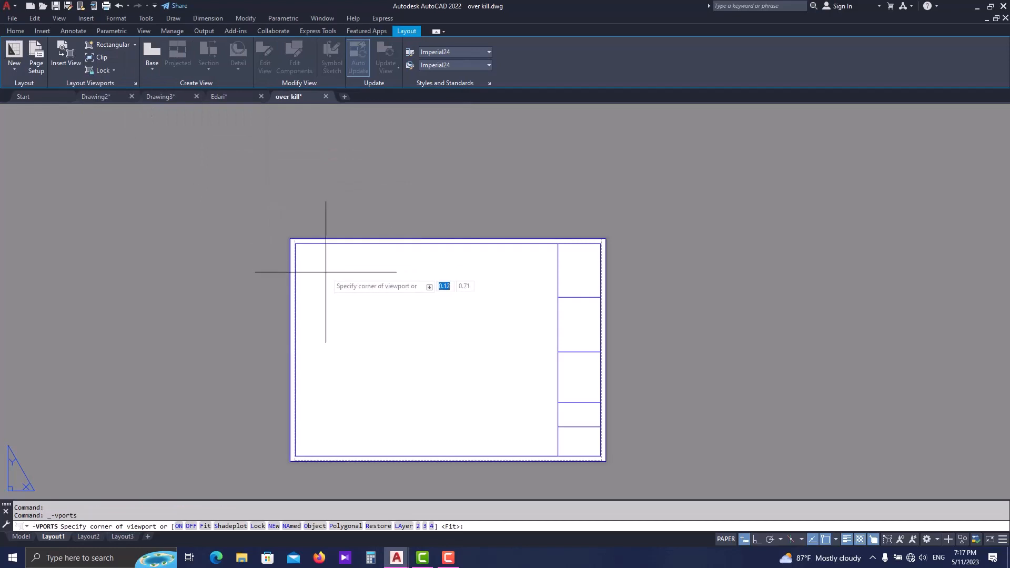
{"action": "scroll", "coordinate": [322, 271], "scroll_direction": "up", "scroll_amount": 4}
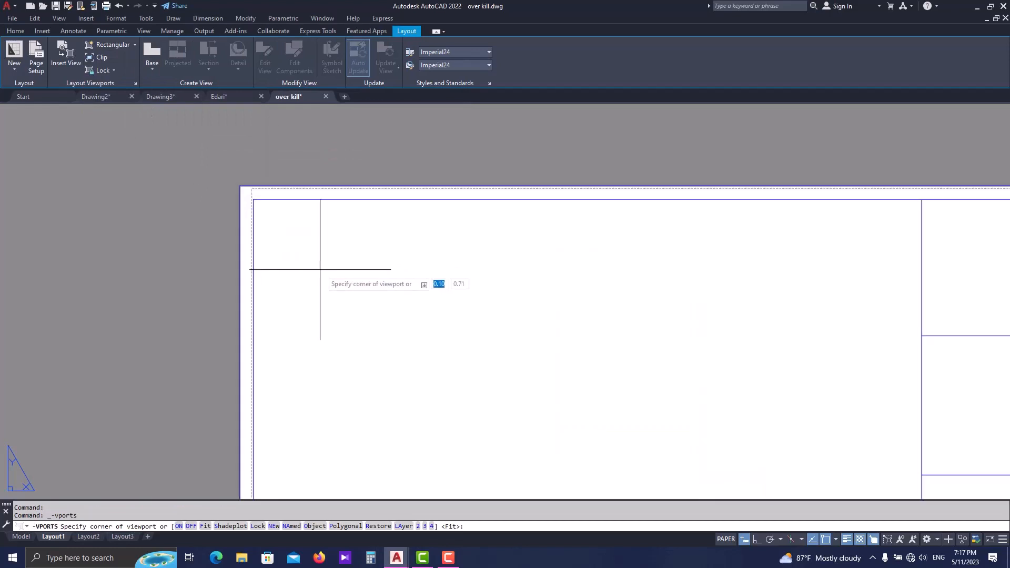
{"action": "left_click", "coordinate": [253, 199]}
{"action": "scroll", "coordinate": [354, 260], "scroll_direction": "down", "scroll_amount": 5}
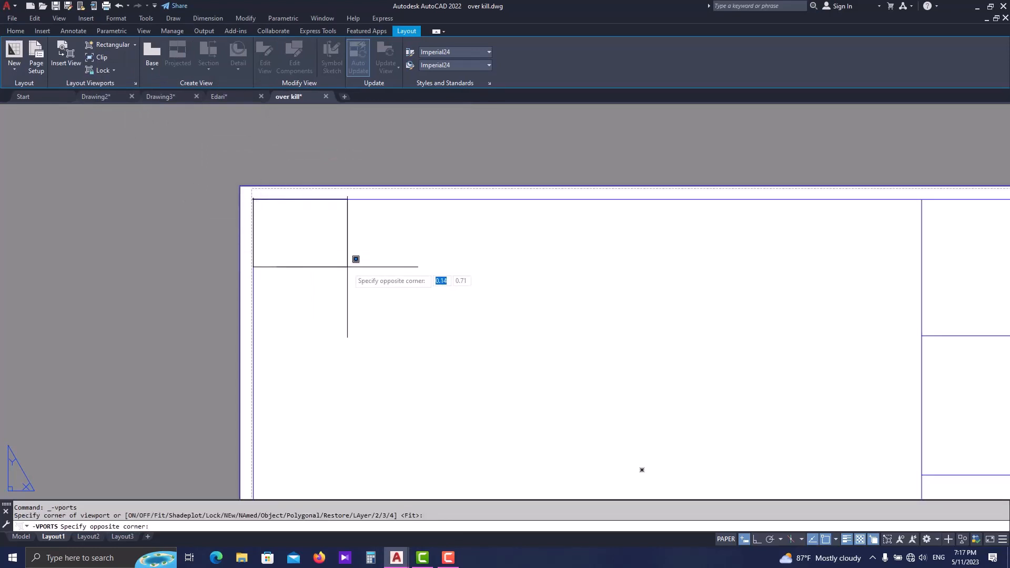
{"action": "scroll", "coordinate": [420, 310], "scroll_direction": "up", "scroll_amount": 2}
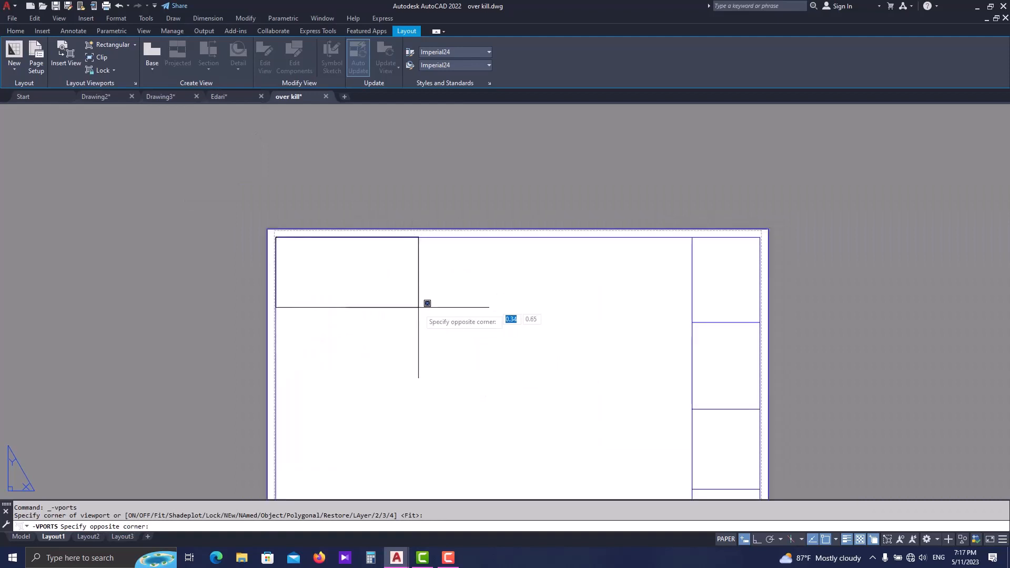
{"action": "left_click", "coordinate": [492, 402]}
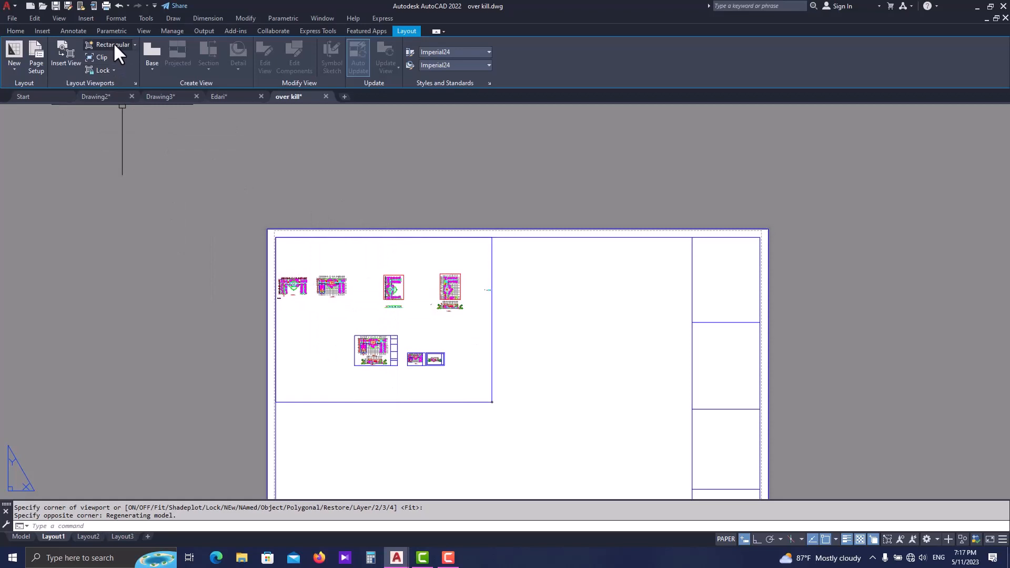
{"action": "middle_click_drag", "start_coordinate": [417, 375], "coordinate": [309, 282]}
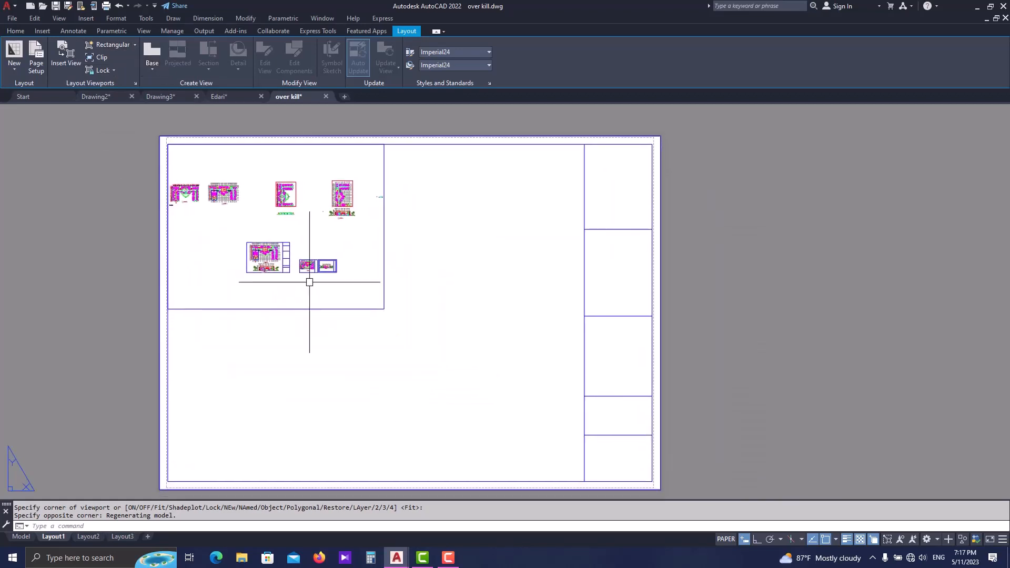
- Start a polygonal viewport on the rectangular viewport's right edge, outlining its upper side, its side along the title block line and its lower side
{"action": "left_click", "coordinate": [135, 45]}
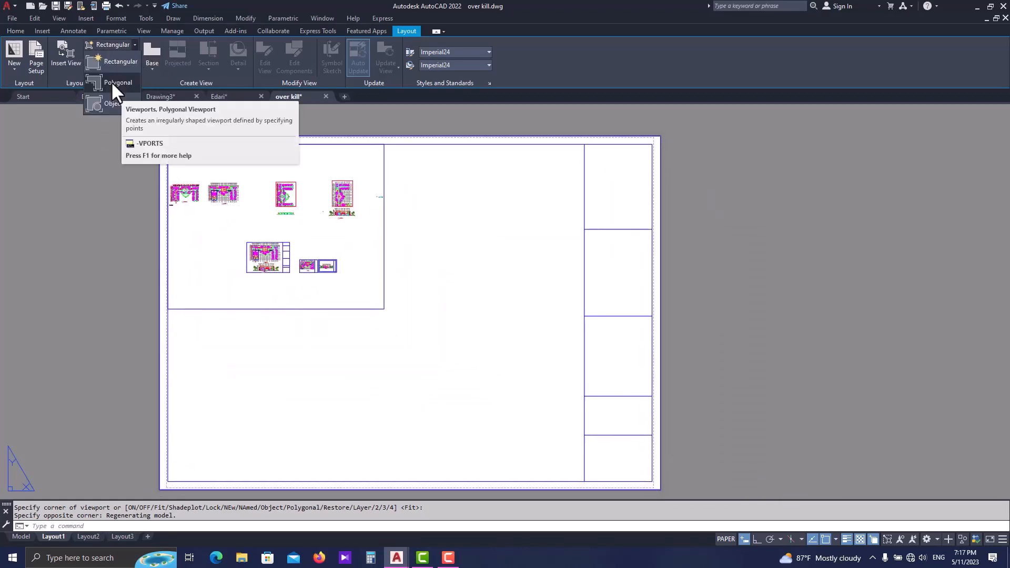
{"action": "left_click", "coordinate": [112, 82]}
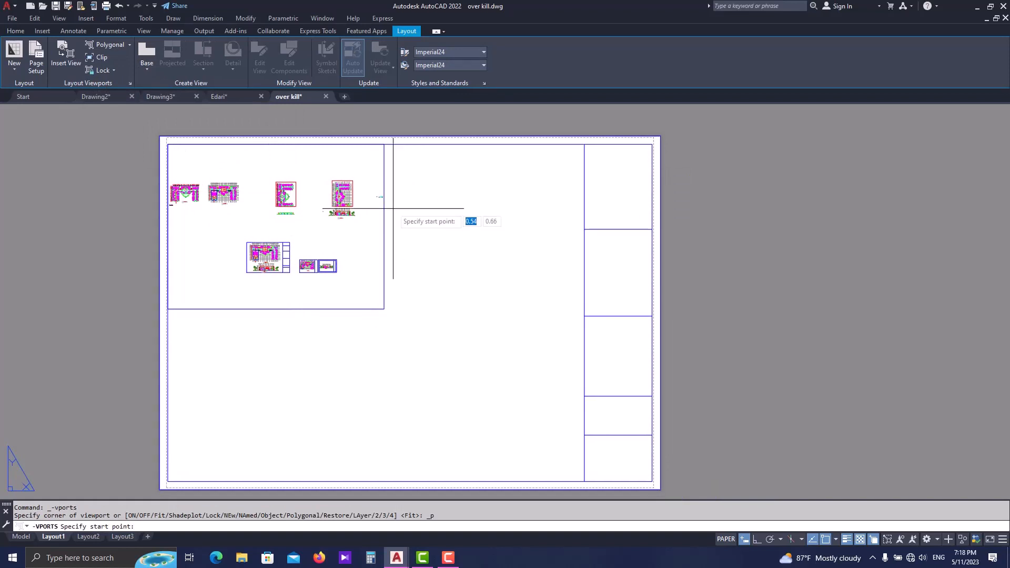
{"action": "left_click", "coordinate": [384, 167]}
{"action": "left_click", "coordinate": [584, 166]}
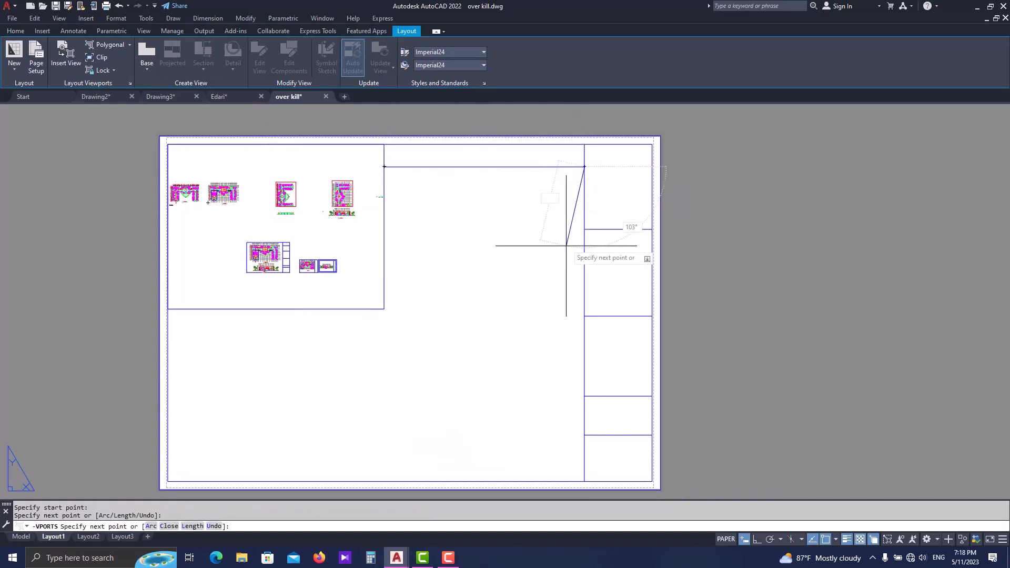
{"action": "left_click", "coordinate": [582, 394]}
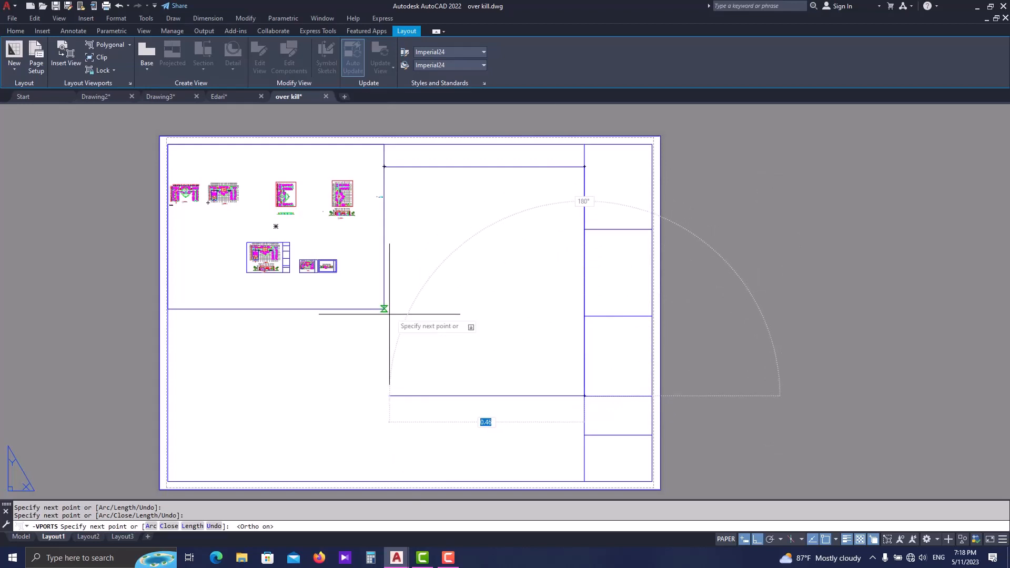
{"action": "key", "text": "F8"}
{"action": "left_click", "coordinate": [384, 396]}
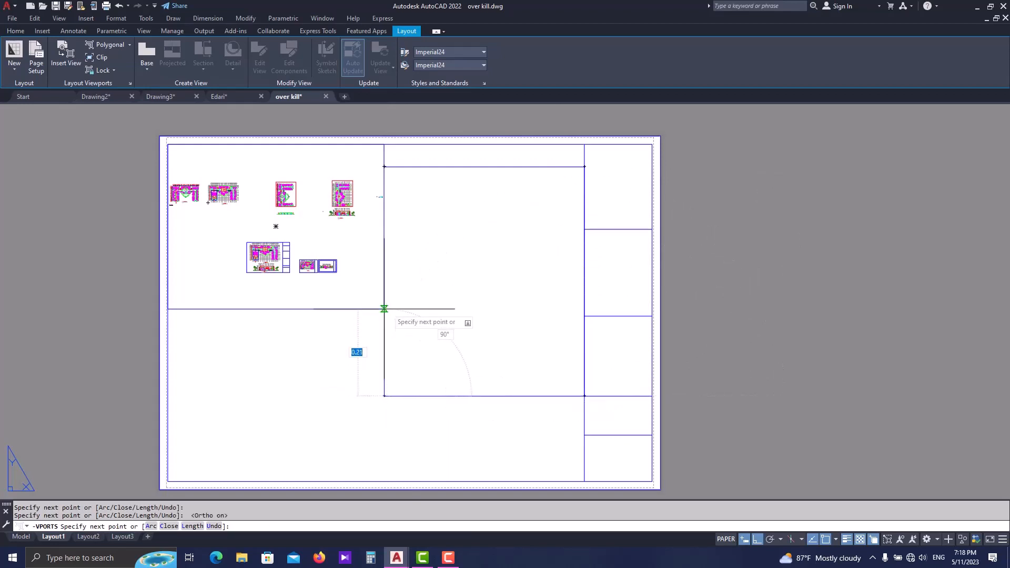
{"action": "left_click", "coordinate": [384, 167]}
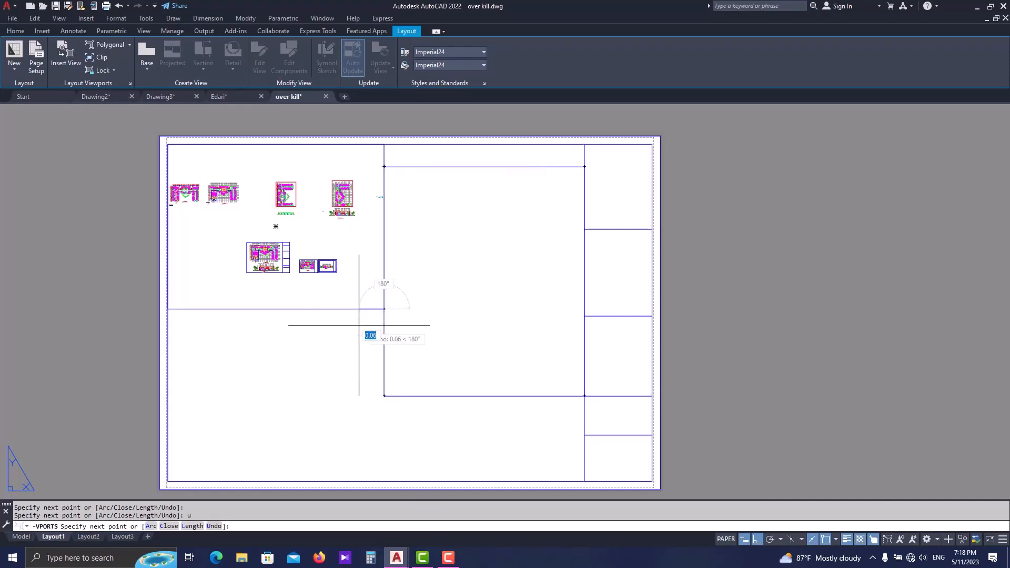
{"action": "type", "text": "u"}
{"action": "key", "text": "Return"}
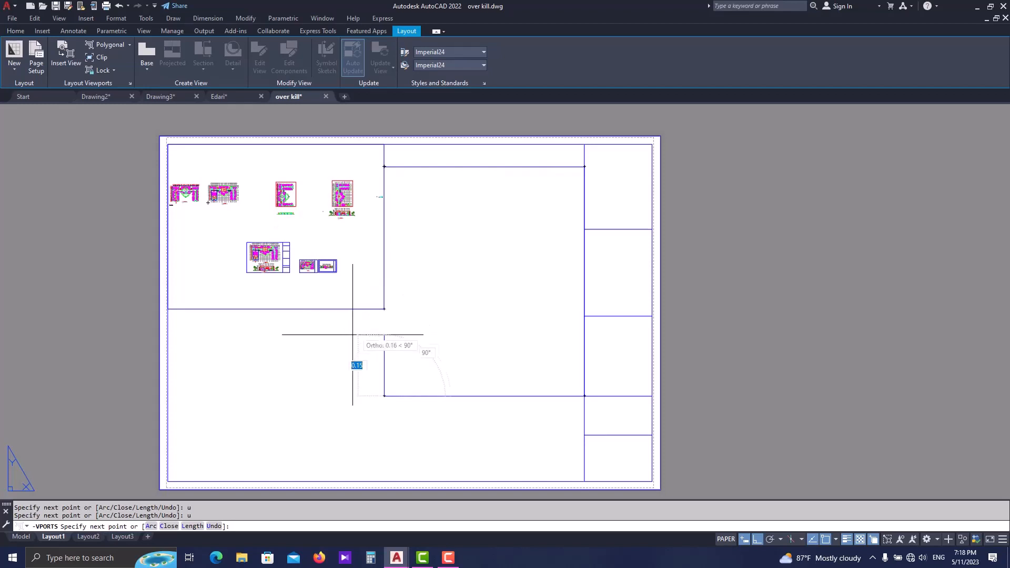
- Finish the polygonal viewport with a stepped notch extending left beneath the rectangular viewport, returning along that viewport's right edge to the start point
{"action": "left_click", "coordinate": [372, 354]}
{"action": "left_click", "coordinate": [301, 354]}
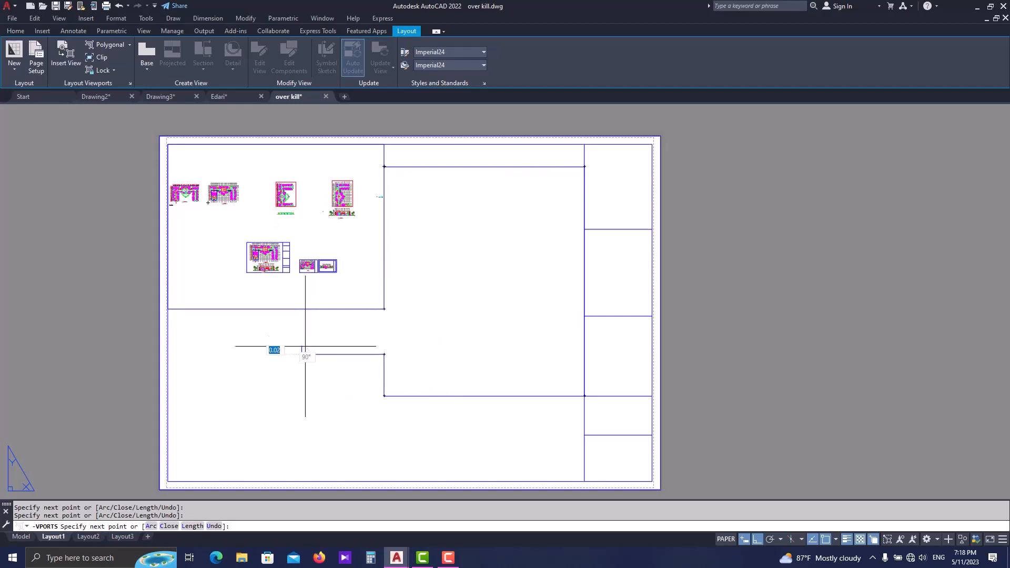
{"action": "left_click", "coordinate": [304, 309]}
{"action": "left_click", "coordinate": [384, 309]}
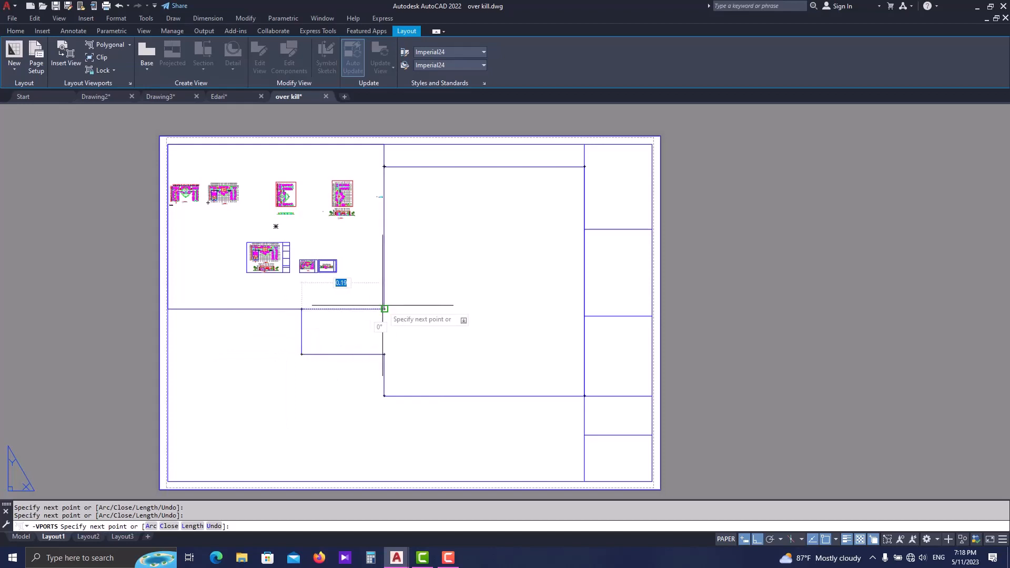
{"action": "left_click", "coordinate": [384, 166]}
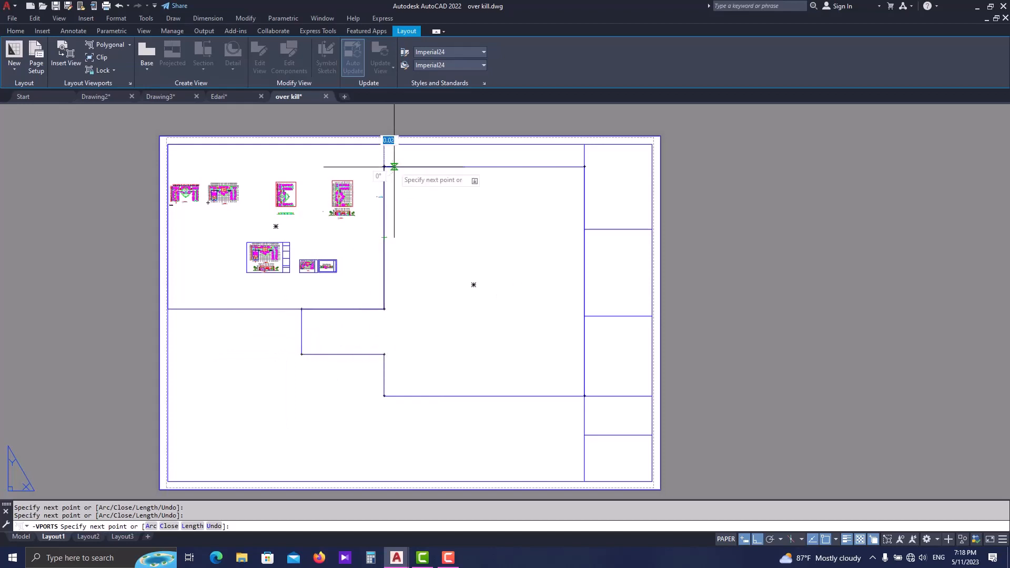
{"action": "key", "text": "Return"}
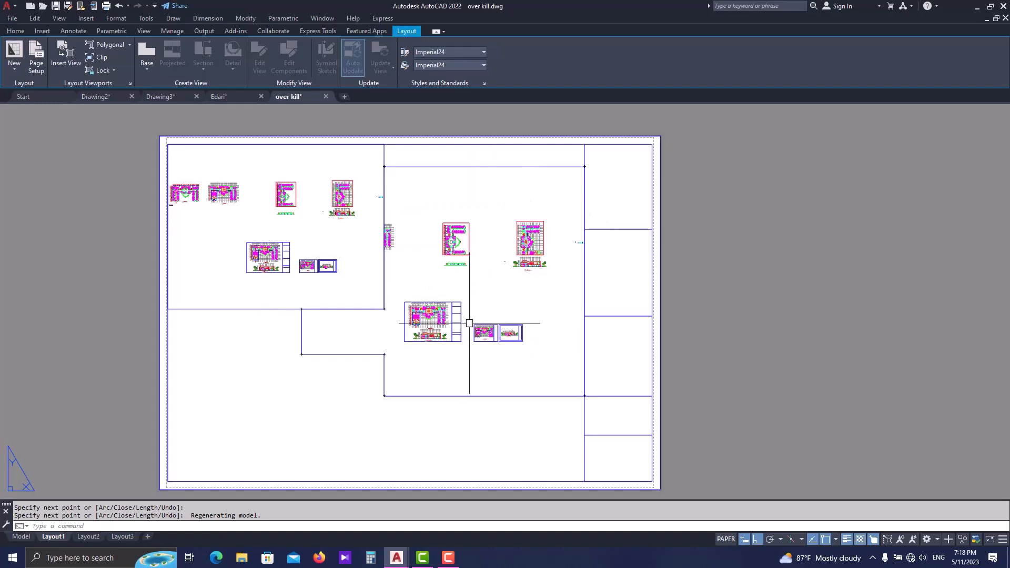
{"action": "left_click", "coordinate": [484, 167]}
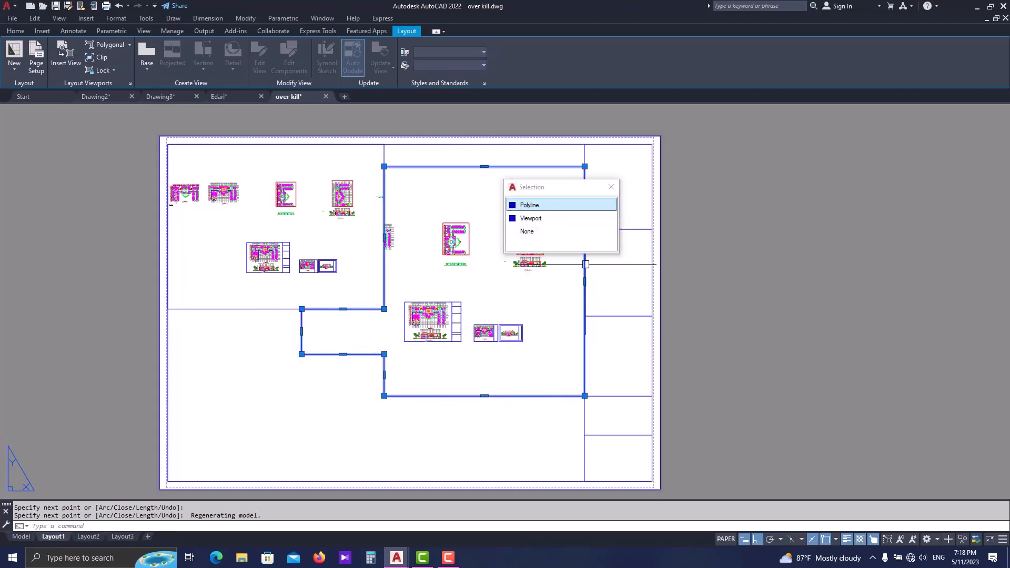
{"action": "middle_click_drag", "start_coordinate": [439, 292], "coordinate": [388, 303]}
{"action": "key", "text": "Escape"}
{"action": "middle_click_drag", "start_coordinate": [384, 340], "coordinate": [412, 308]}
{"action": "left_click", "coordinate": [129, 45]}
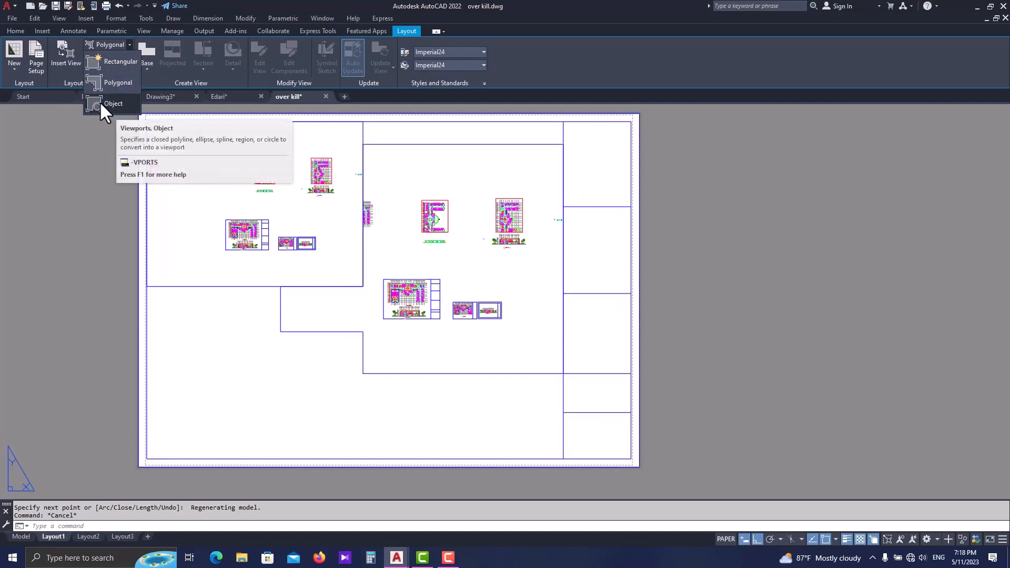
{"action": "key", "text": "Escape"}
- Draw a circle of about 0.16 radius in the empty lower-left area of the sheet, below the rectangular viewport
{"action": "middle_click_drag", "start_coordinate": [212, 369], "coordinate": [266, 331]}
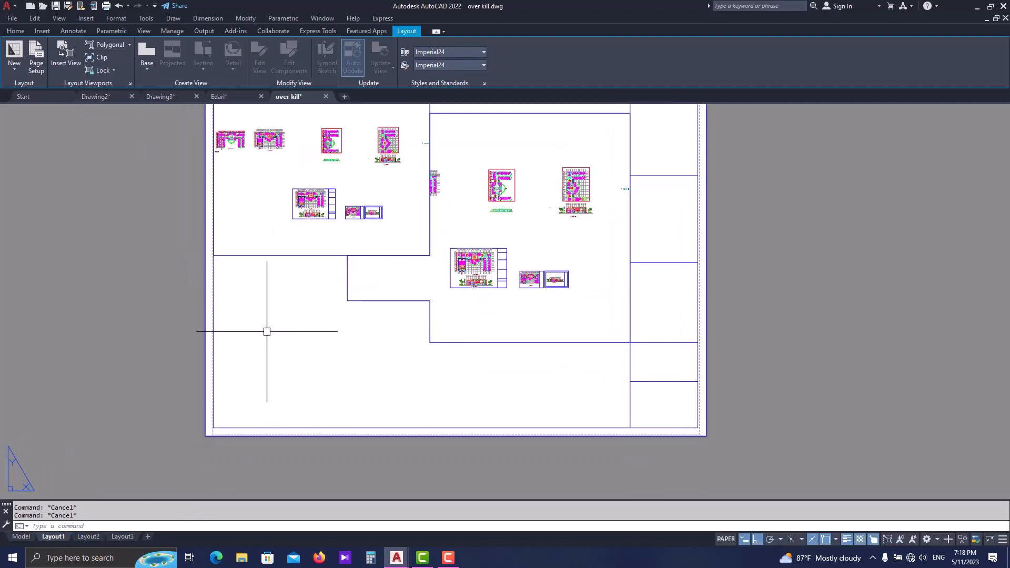
{"action": "scroll", "coordinate": [296, 365], "scroll_direction": "up", "scroll_amount": 2}
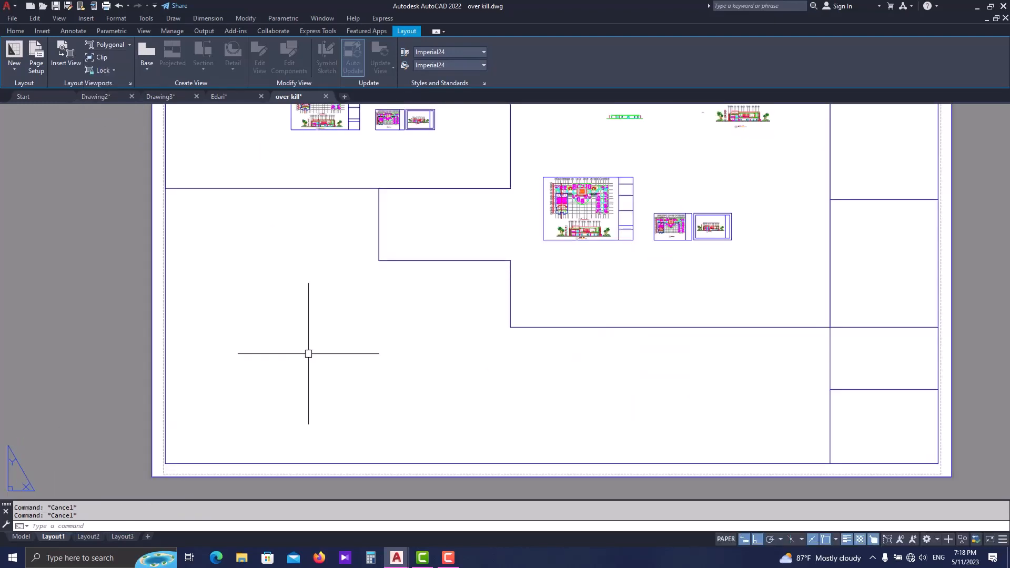
{"action": "key", "text": "Return"}
{"action": "left_click", "coordinate": [286, 337]}
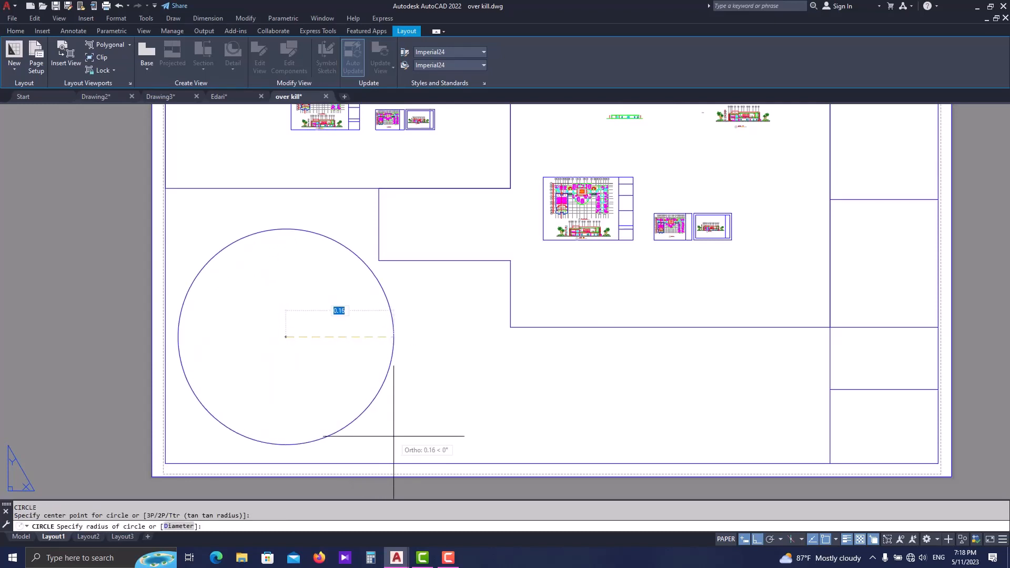
{"action": "left_click", "coordinate": [393, 337]}
{"action": "key", "text": "Escape"}
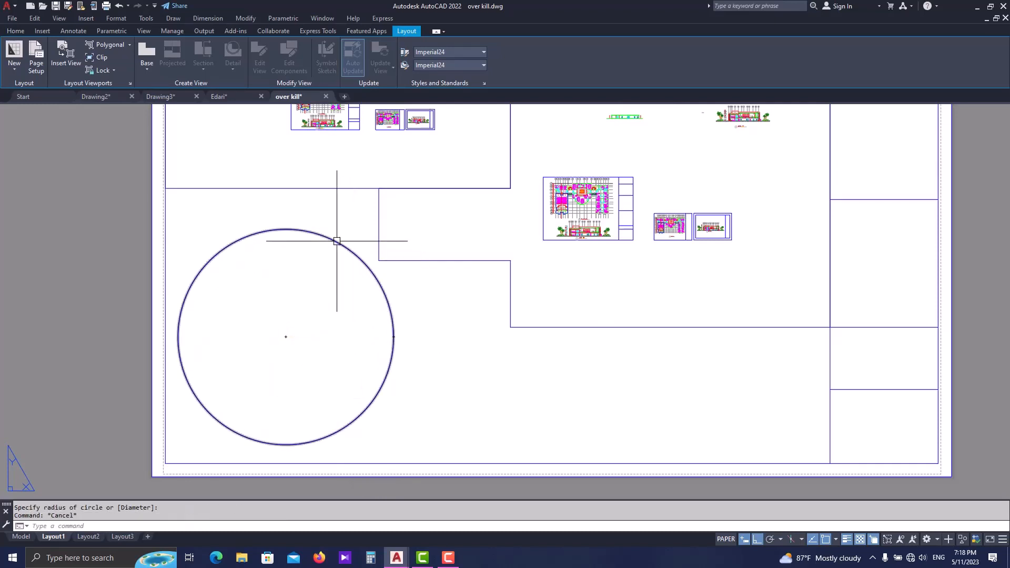
- Convert the circle into a viewport using the Object viewport option
{"action": "middle_click_drag", "start_coordinate": [330, 247], "coordinate": [358, 250]}
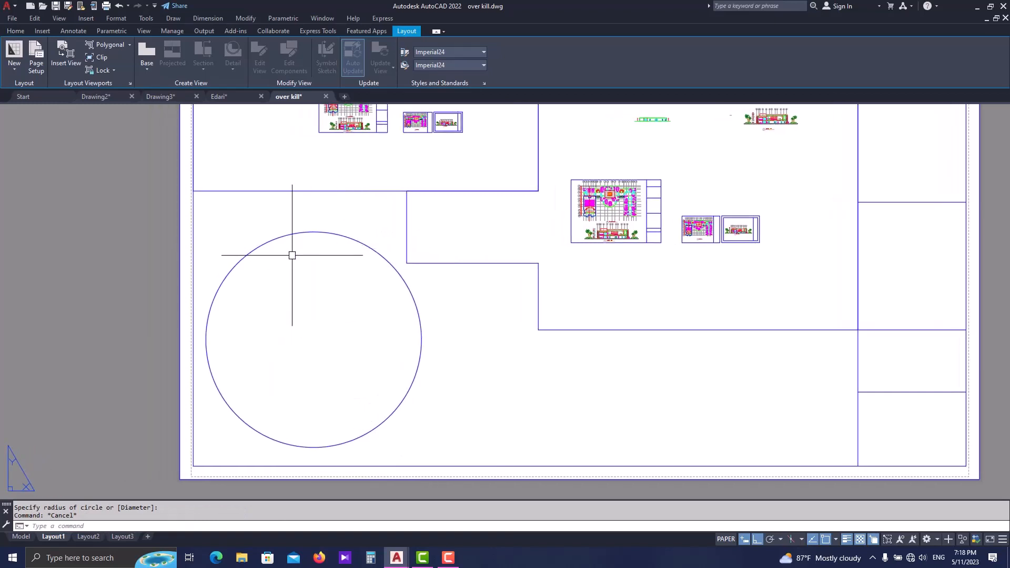
{"action": "left_click", "coordinate": [130, 43]}
{"action": "left_click", "coordinate": [105, 103]}
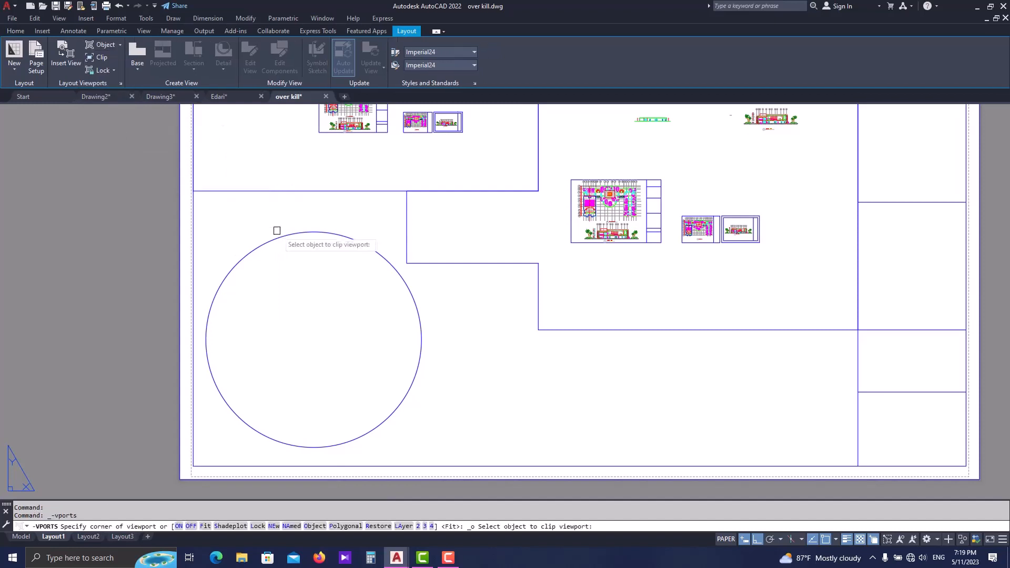
{"action": "left_click", "coordinate": [283, 235]}
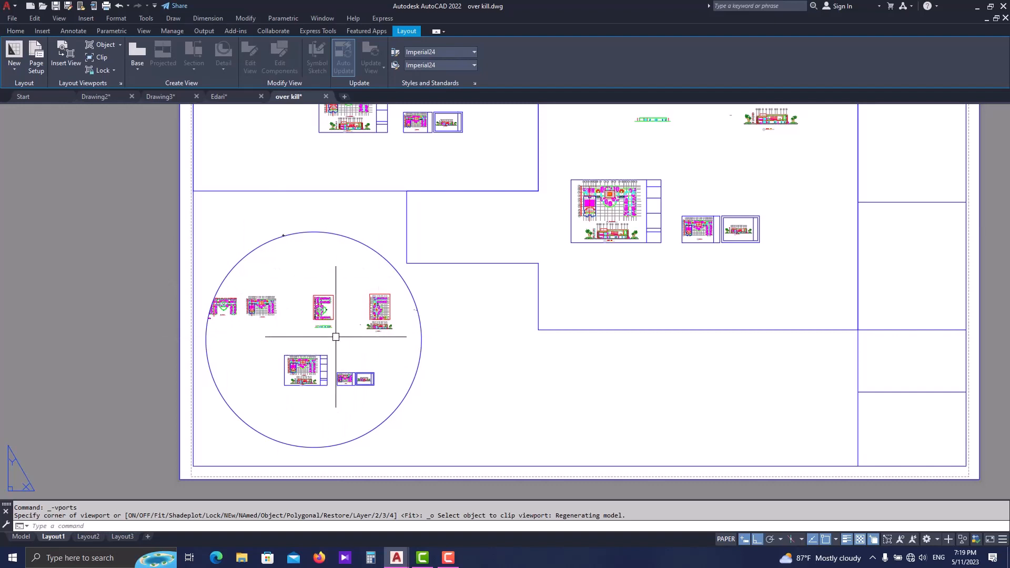
{"action": "scroll", "coordinate": [327, 324], "scroll_direction": "down", "scroll_amount": 2}
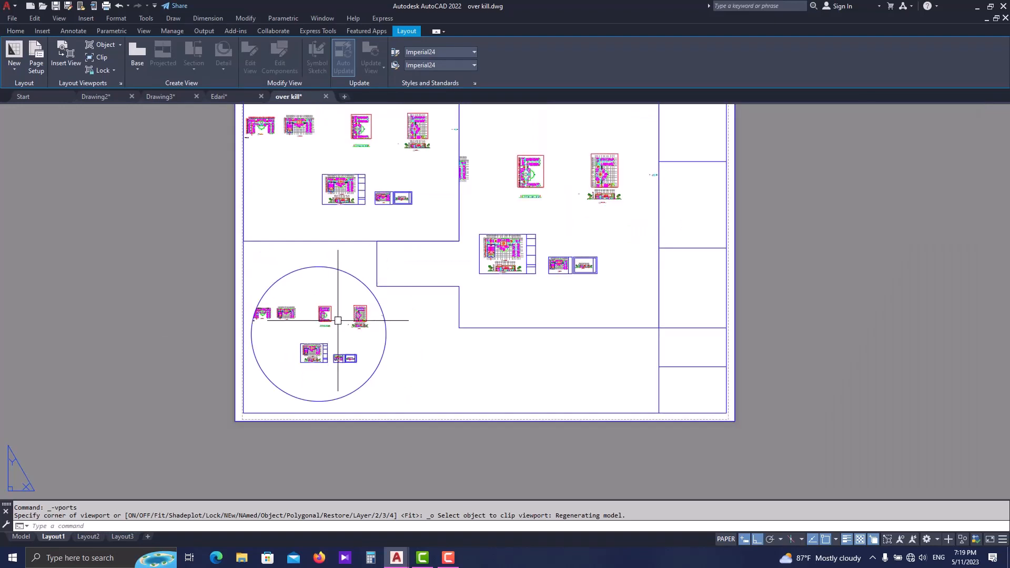
{"action": "key", "text": "Escape"}
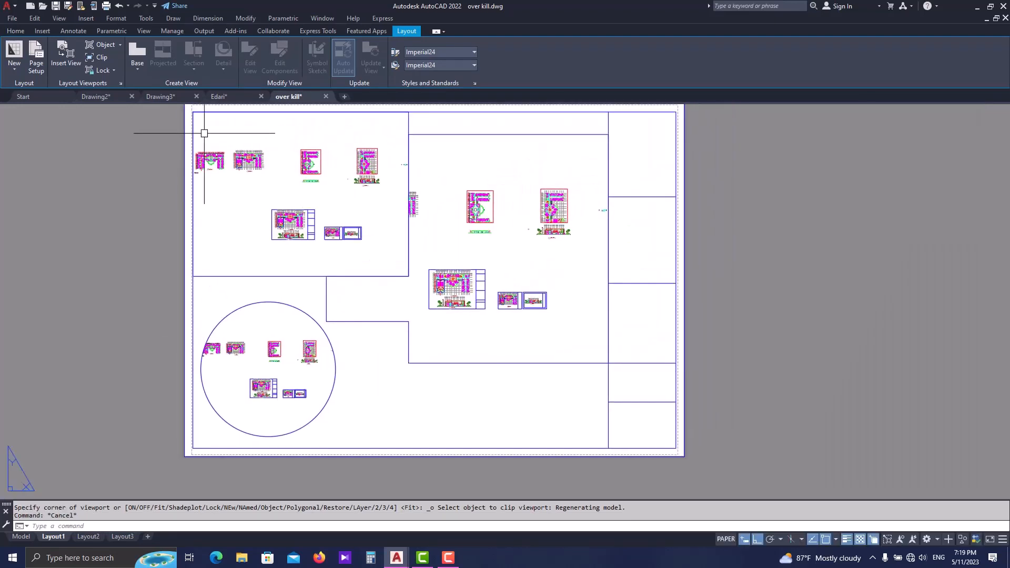
- Draw a five-sided polygon inscribed in a circle of about 0.09 radius, right of the circular viewport, and convert it into a viewport
{"action": "type", "text": "POL"}
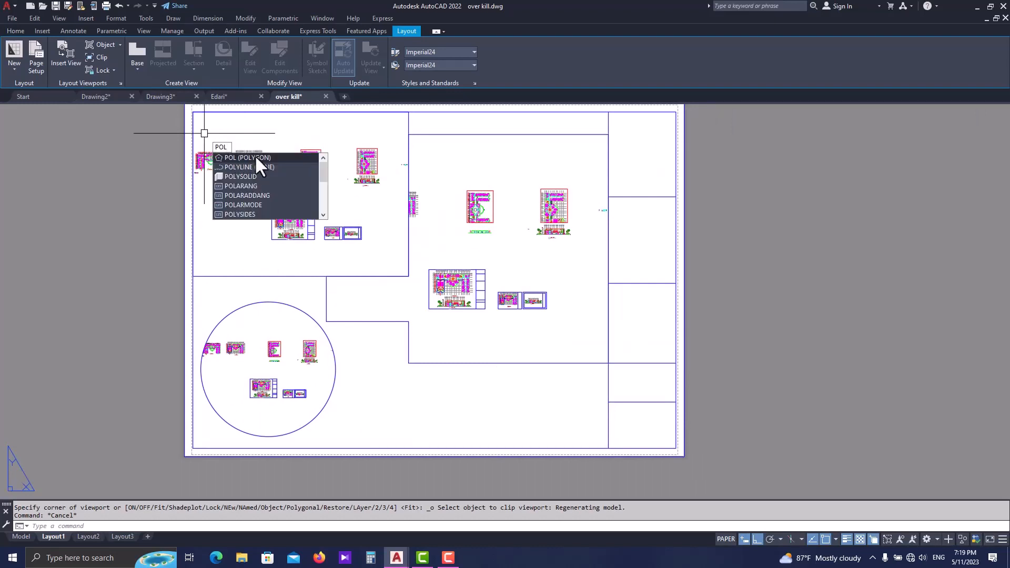
{"action": "key", "text": "Return"}
{"action": "scroll", "coordinate": [392, 404], "scroll_direction": "up", "scroll_amount": 2}
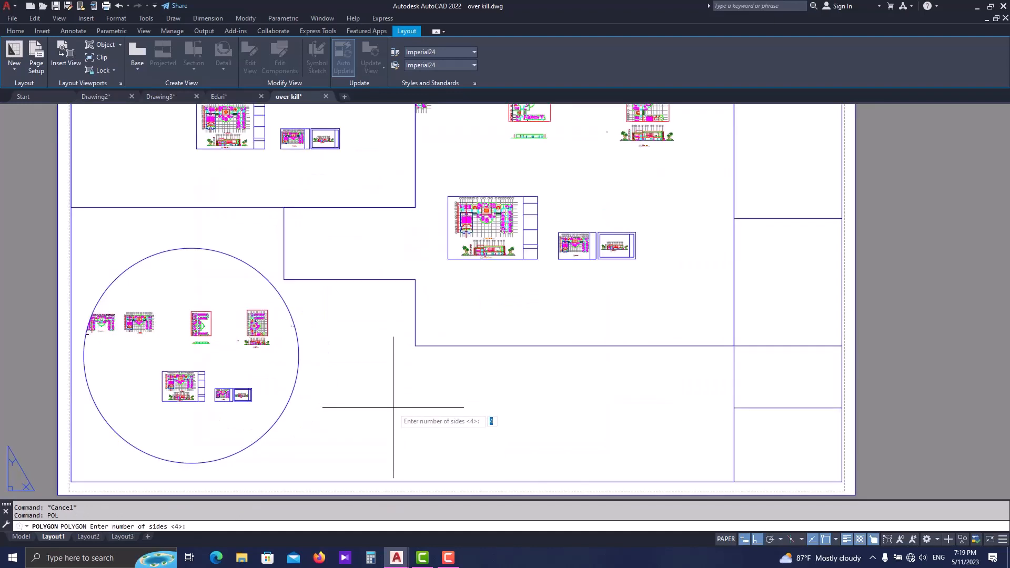
{"action": "key", "text": "Return"}
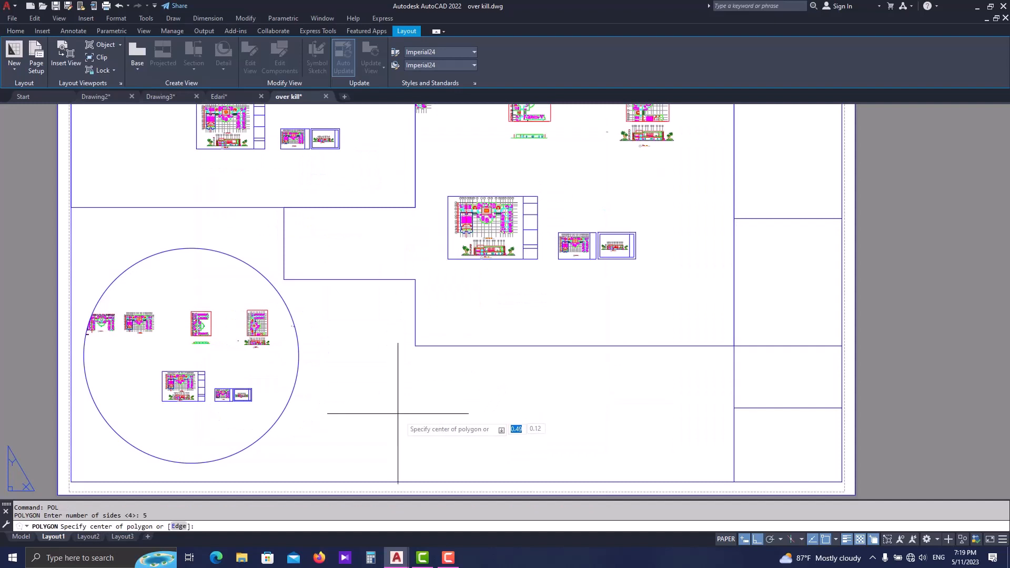
{"action": "left_click", "coordinate": [404, 406]}
{"action": "left_click", "coordinate": [449, 433]}
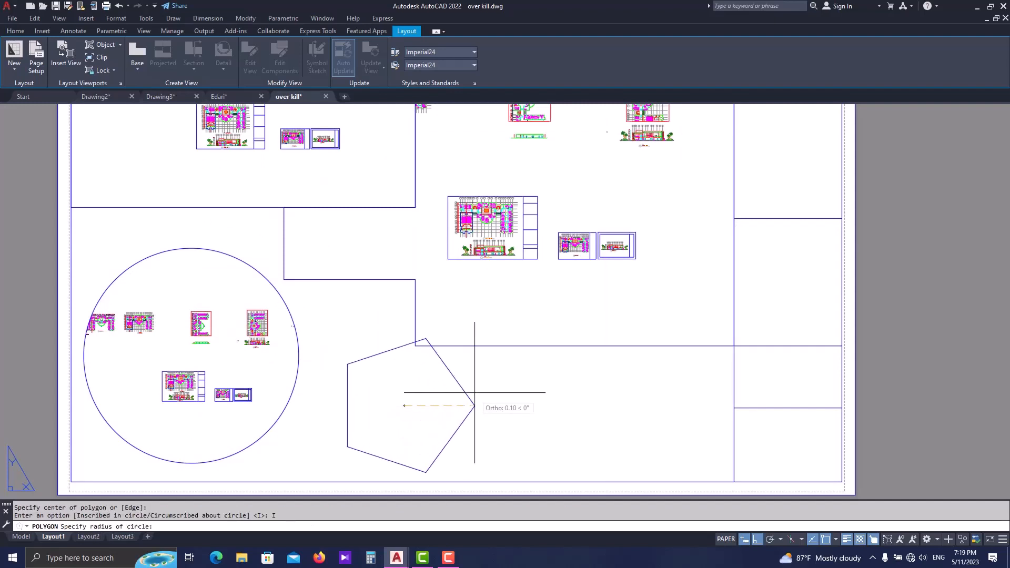
{"action": "left_click", "coordinate": [463, 366]}
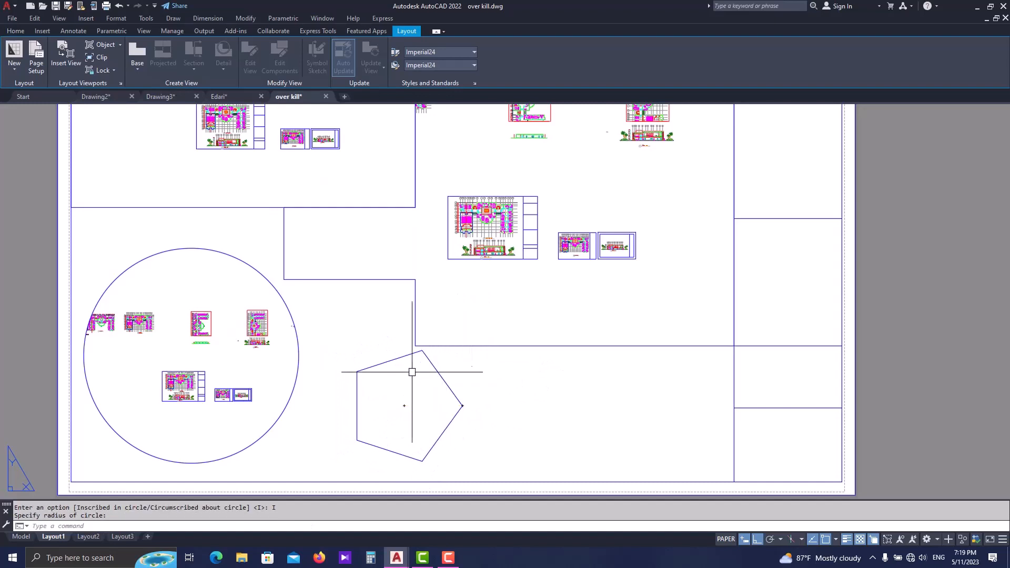
{"action": "left_click", "coordinate": [105, 45]}
{"action": "left_click", "coordinate": [388, 362]}
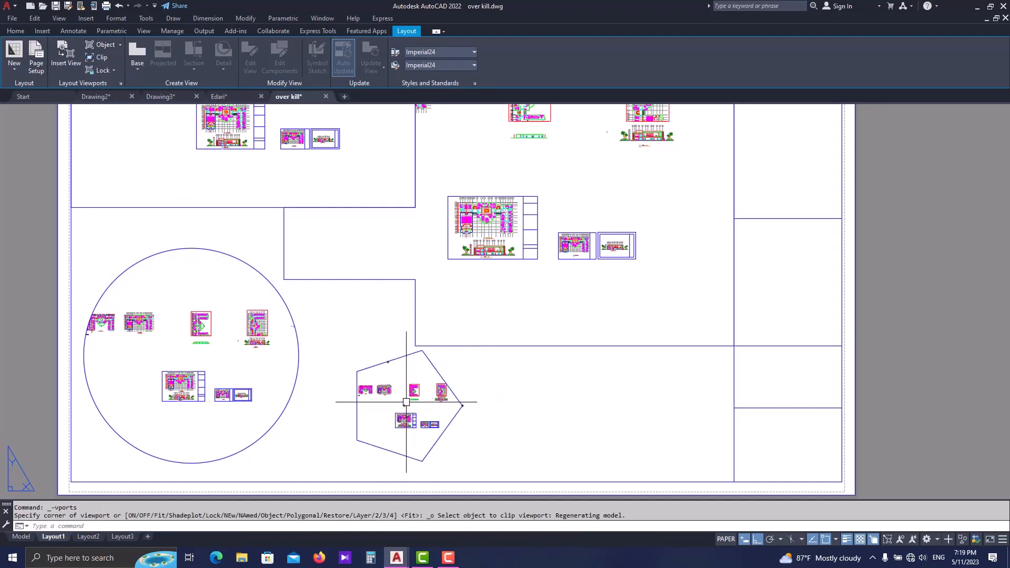
{"action": "scroll", "coordinate": [406, 402], "scroll_direction": "down", "scroll_amount": 2}
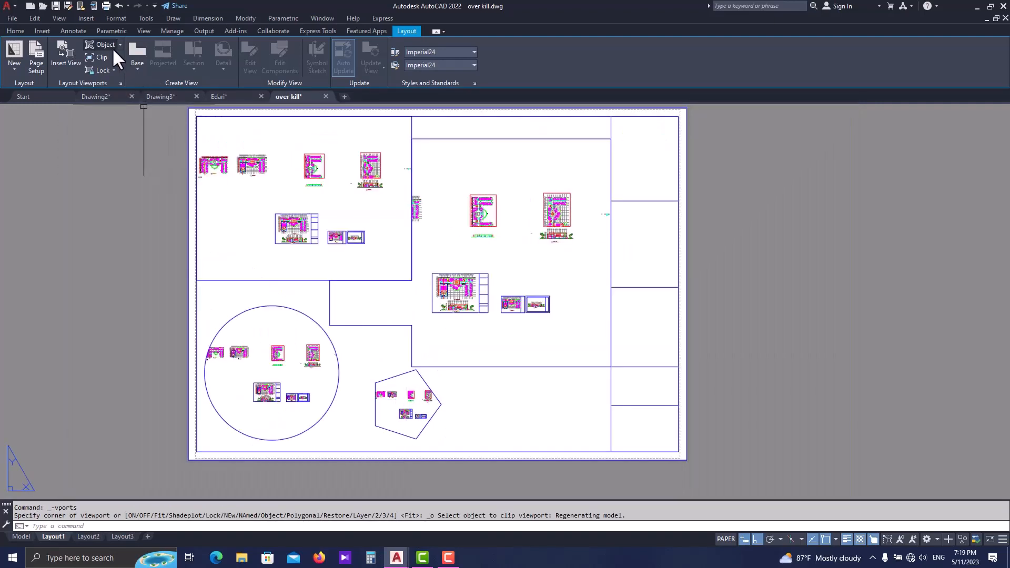
{"action": "left_click", "coordinate": [118, 44]}
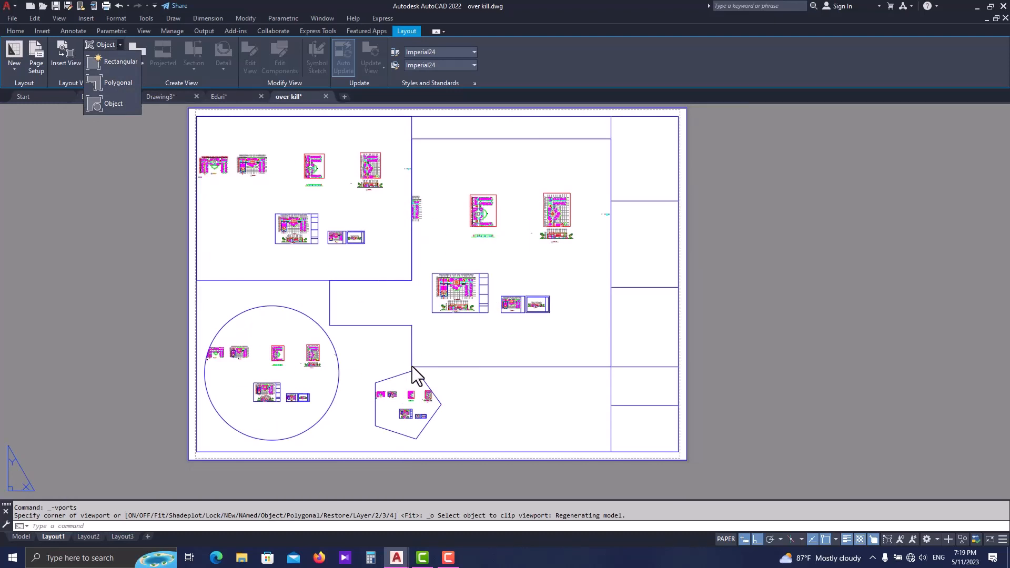
{"action": "left_click", "coordinate": [441, 309]}
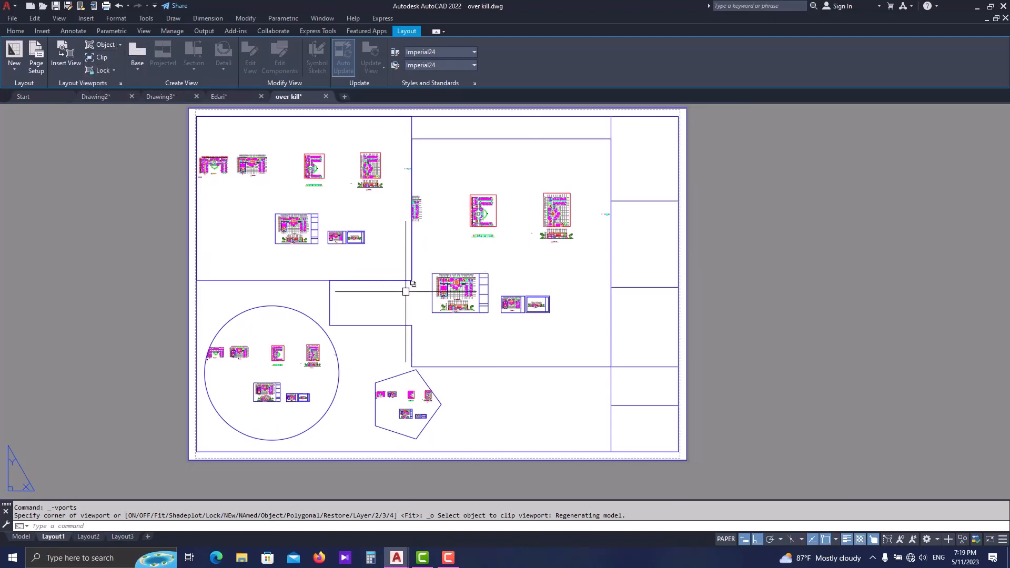
{"action": "middle_click_drag", "start_coordinate": [370, 311], "coordinate": [374, 342]}
{"action": "middle_click_drag", "start_coordinate": [374, 282], "coordinate": [378, 306]}
{"action": "key", "text": "Escape"}
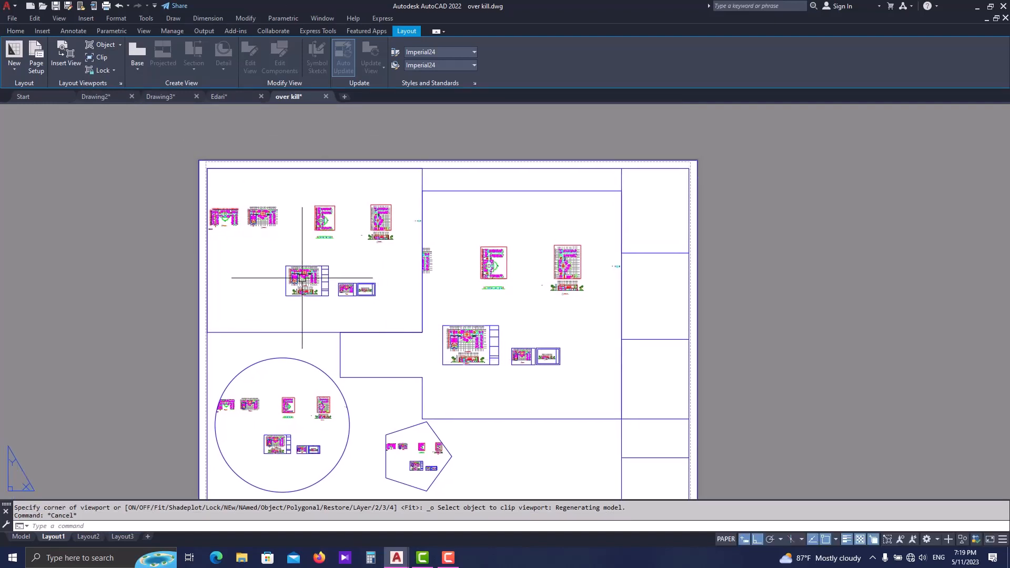
{"action": "middle_click_drag", "start_coordinate": [507, 343], "coordinate": [507, 325]}
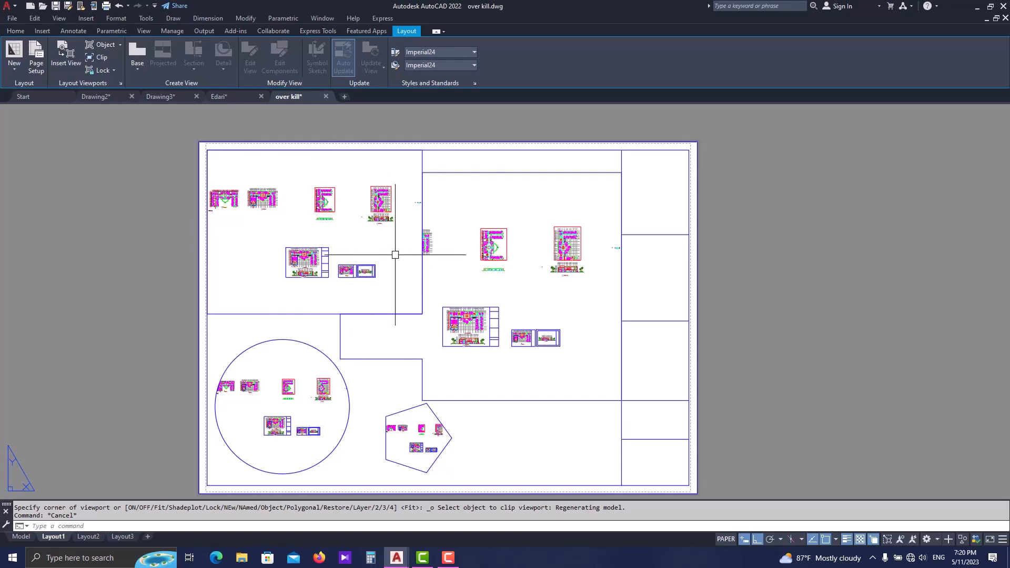
{"action": "right_click", "coordinate": [327, 314]}
{"action": "left_click", "coordinate": [327, 313]}
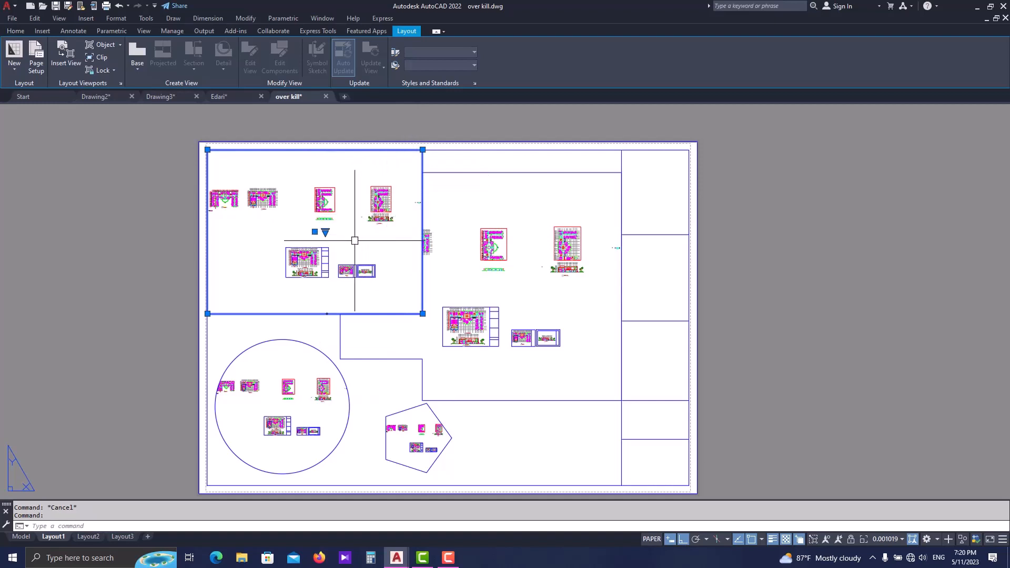
{"action": "middle_click_drag", "start_coordinate": [337, 246], "coordinate": [357, 289]}
{"action": "scroll", "coordinate": [346, 224], "scroll_direction": "down", "scroll_amount": 2}
{"action": "scroll", "coordinate": [345, 225], "scroll_direction": "up", "scroll_amount": 4}
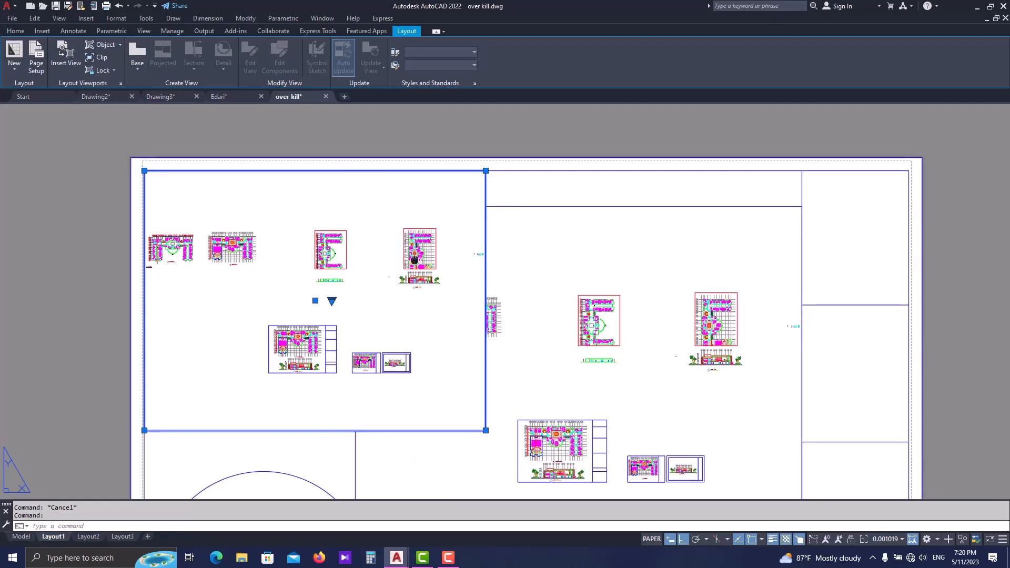
{"action": "middle_click_drag", "start_coordinate": [419, 257], "coordinate": [459, 230]}
{"action": "scroll", "coordinate": [467, 214], "scroll_direction": "down", "scroll_amount": 2}
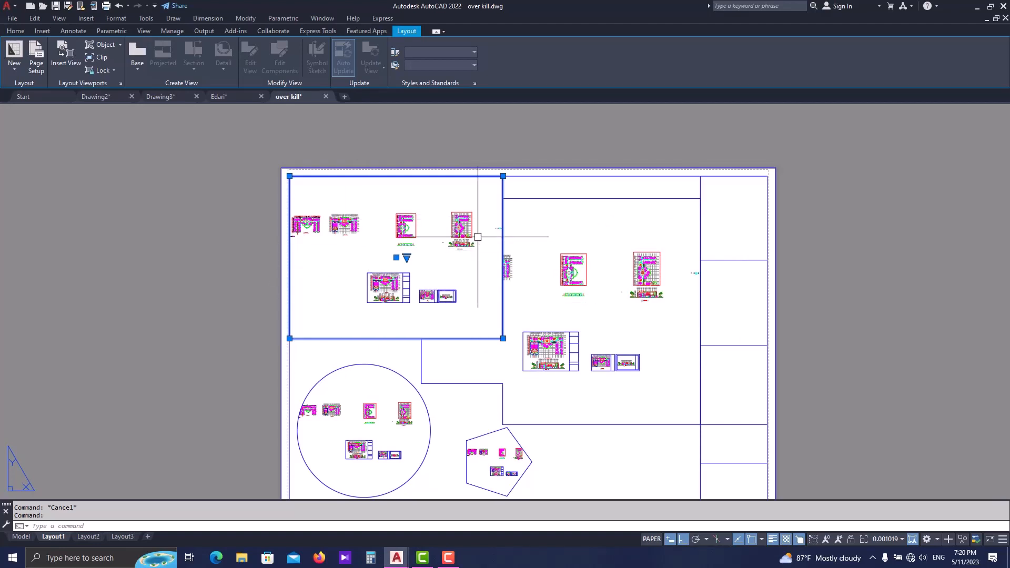
{"action": "scroll", "coordinate": [474, 273], "scroll_direction": "up", "scroll_amount": 1}
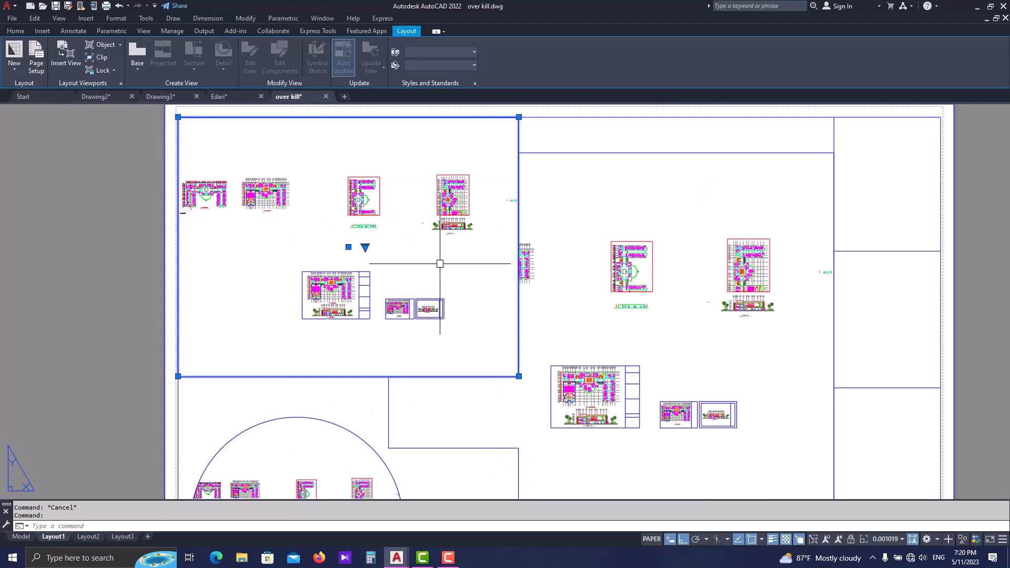
- Activate the rectangular viewport, enlarge its model view to a scale of about 0.0016, recentre the drawings and return to paper space
{"action": "double_click", "coordinate": [441, 266]}
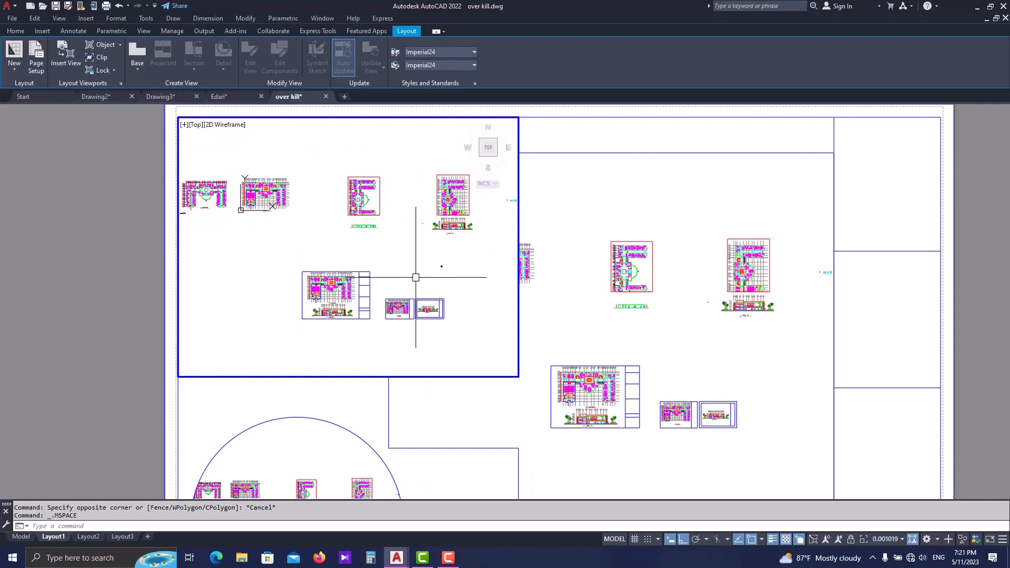
{"action": "scroll", "coordinate": [399, 271], "scroll_direction": "up", "scroll_amount": 2}
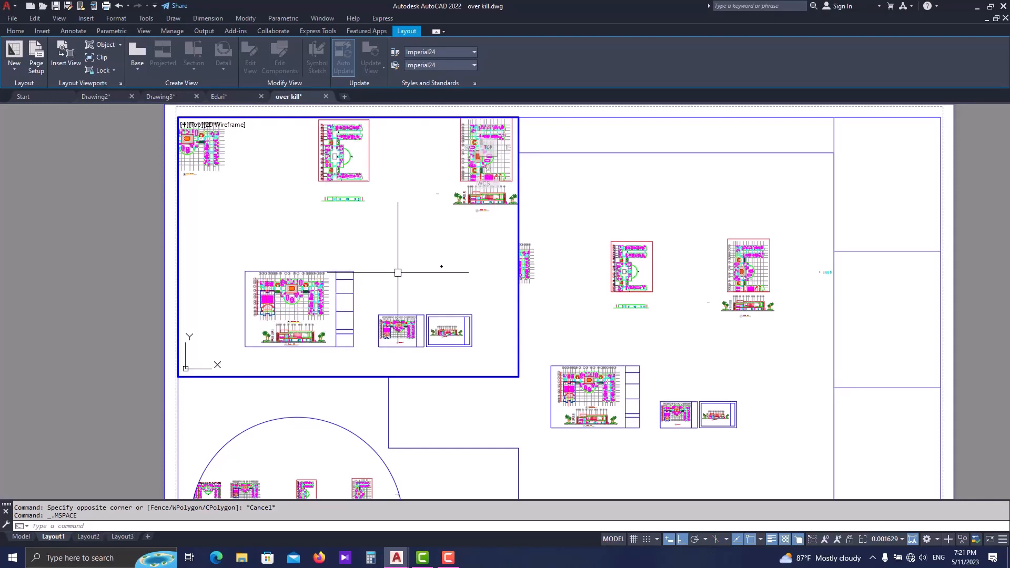
{"action": "middle_click_drag", "start_coordinate": [399, 271], "coordinate": [382, 251]}
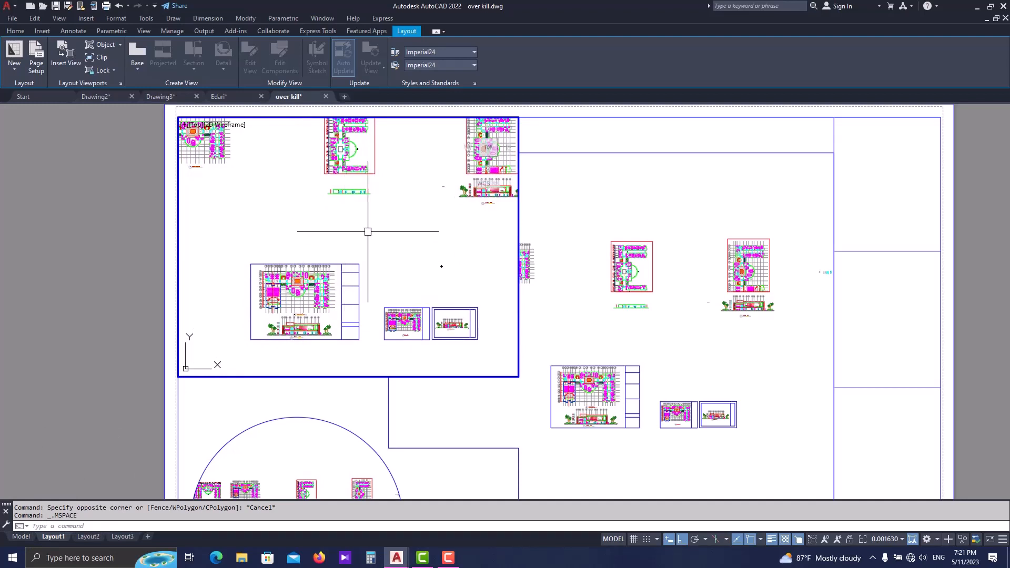
{"action": "middle_click_drag", "start_coordinate": [372, 256], "coordinate": [368, 270]}
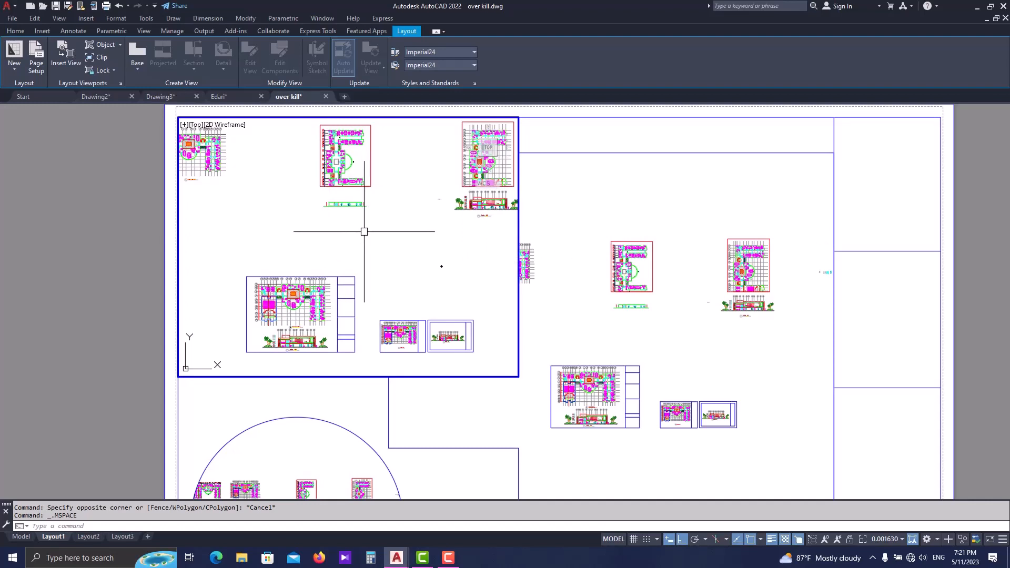
{"action": "double_click", "coordinate": [143, 244]}
- Activate the circular viewport and frame the central part of the ground floor plan in it at a scale of about 0.0067
{"action": "scroll", "coordinate": [148, 240], "scroll_direction": "down", "scroll_amount": 4}
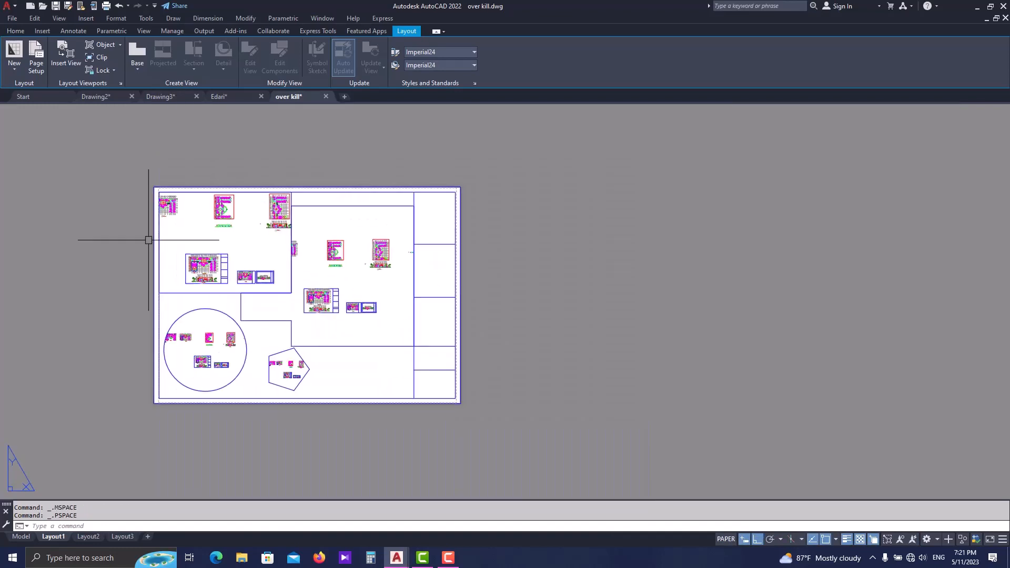
{"action": "scroll", "coordinate": [148, 239], "scroll_direction": "up", "scroll_amount": 2}
{"action": "middle_click_drag", "start_coordinate": [216, 244], "coordinate": [313, 231]}
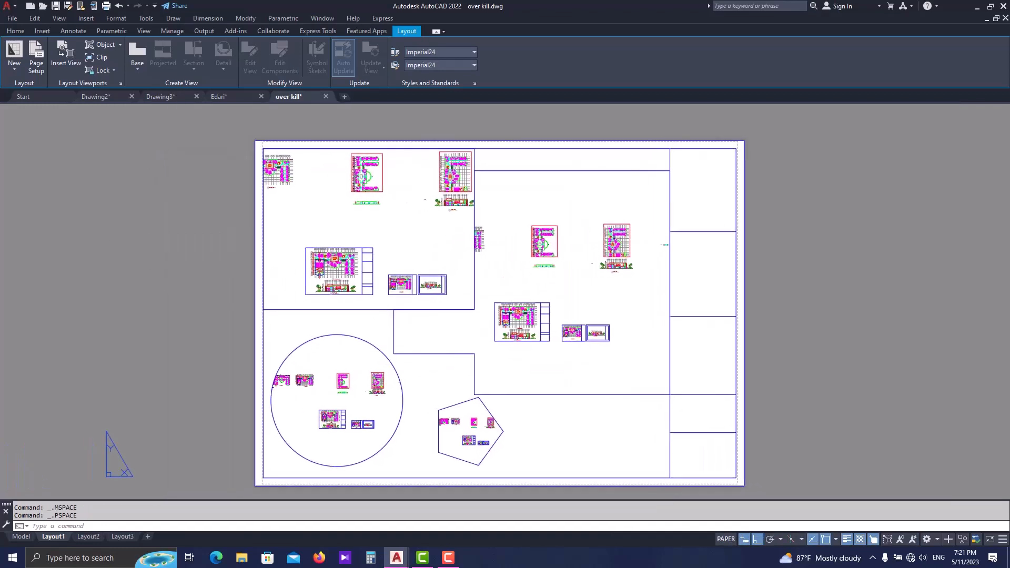
{"action": "scroll", "coordinate": [355, 252], "scroll_direction": "up", "scroll_amount": 4}
{"action": "scroll", "coordinate": [357, 243], "scroll_direction": "down", "scroll_amount": 6}
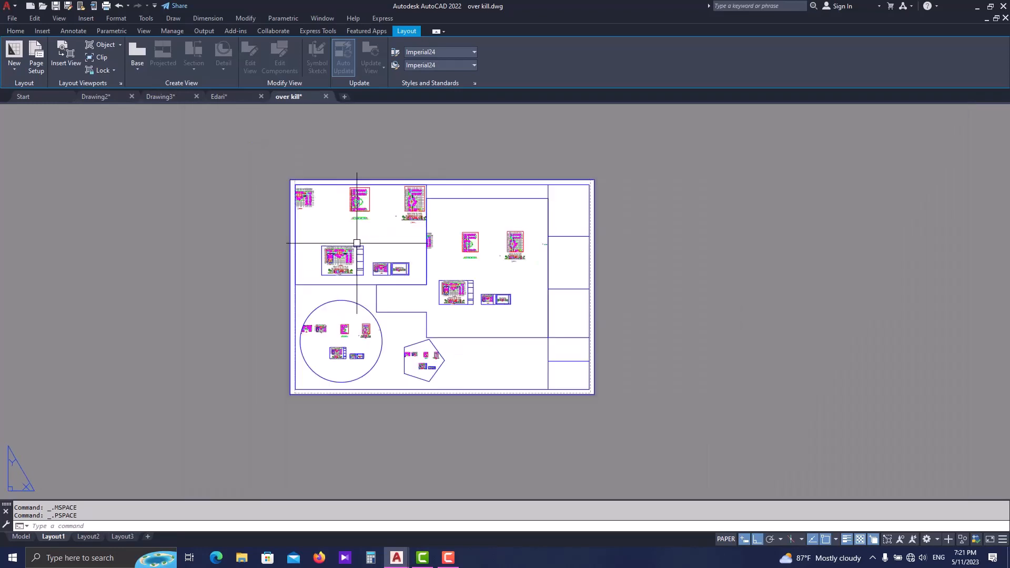
{"action": "scroll", "coordinate": [356, 243], "scroll_direction": "up", "scroll_amount": 4}
{"action": "scroll", "coordinate": [439, 342], "scroll_direction": "down", "scroll_amount": 2}
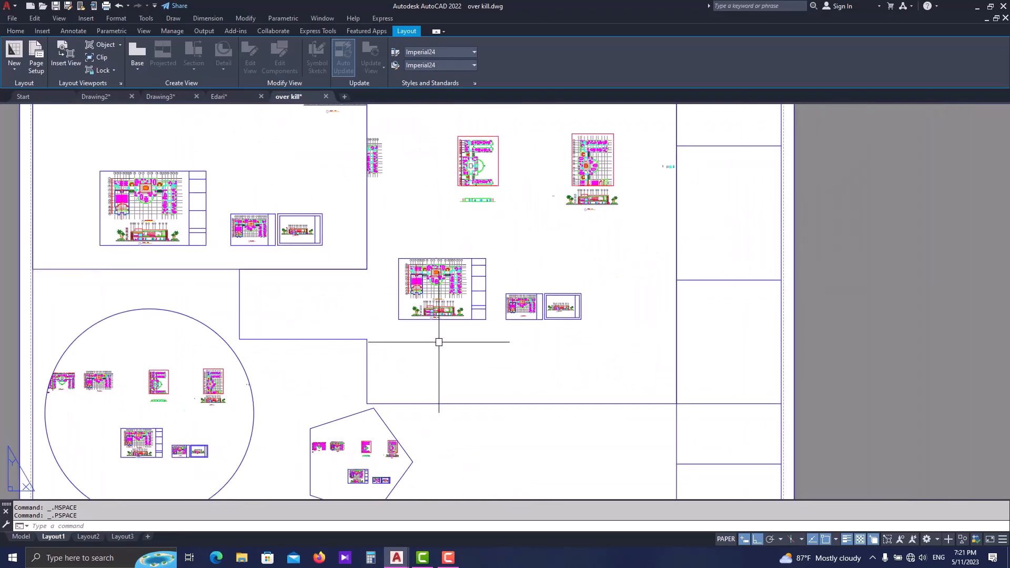
{"action": "middle_click_drag", "start_coordinate": [206, 376], "coordinate": [360, 309]}
{"action": "left_click", "coordinate": [322, 244]}
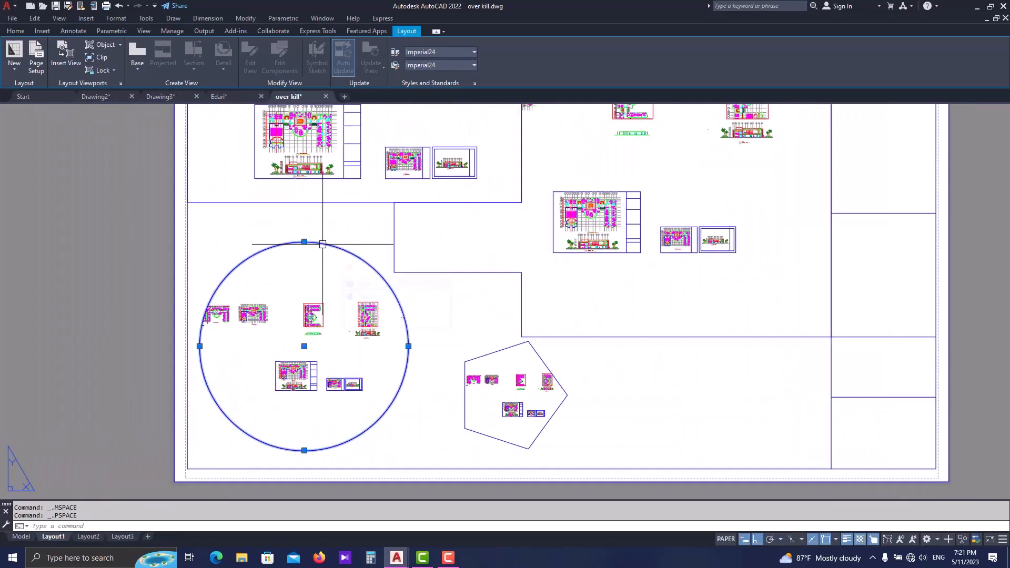
{"action": "left_click", "coordinate": [322, 244]}
{"action": "double_click", "coordinate": [315, 280]}
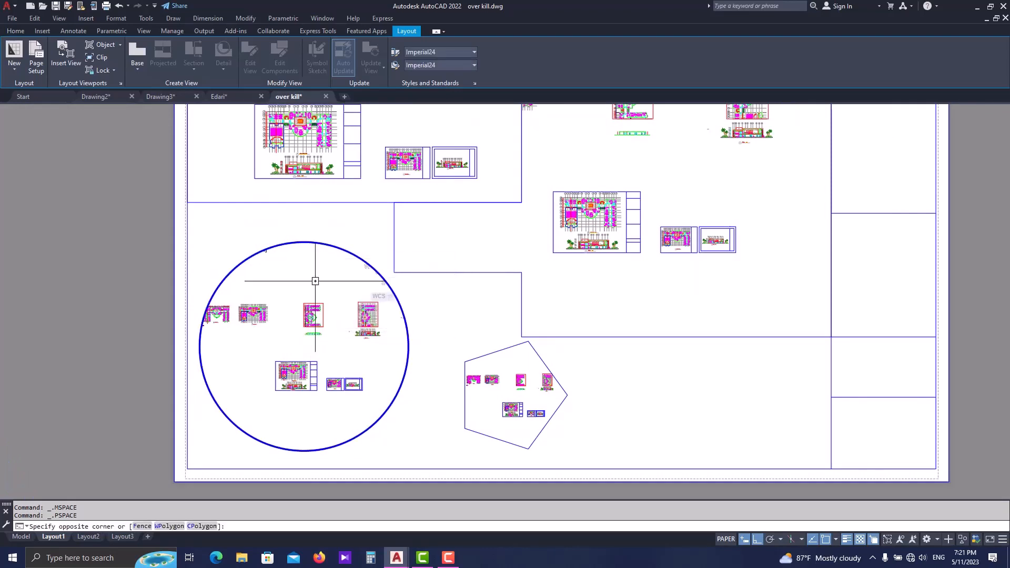
{"action": "scroll", "coordinate": [313, 352], "scroll_direction": "up", "scroll_amount": 1}
{"action": "middle_click_drag", "start_coordinate": [325, 290], "coordinate": [343, 249]}
{"action": "scroll", "coordinate": [311, 330], "scroll_direction": "up", "scroll_amount": 1}
{"action": "scroll", "coordinate": [310, 330], "scroll_direction": "down", "scroll_amount": 1}
{"action": "scroll", "coordinate": [320, 351], "scroll_direction": "up", "scroll_amount": 2}
{"action": "scroll", "coordinate": [308, 322], "scroll_direction": "up", "scroll_amount": 1}
{"action": "middle_click_drag", "start_coordinate": [295, 319], "coordinate": [301, 357]}
{"action": "scroll", "coordinate": [327, 369], "scroll_direction": "up", "scroll_amount": 1}
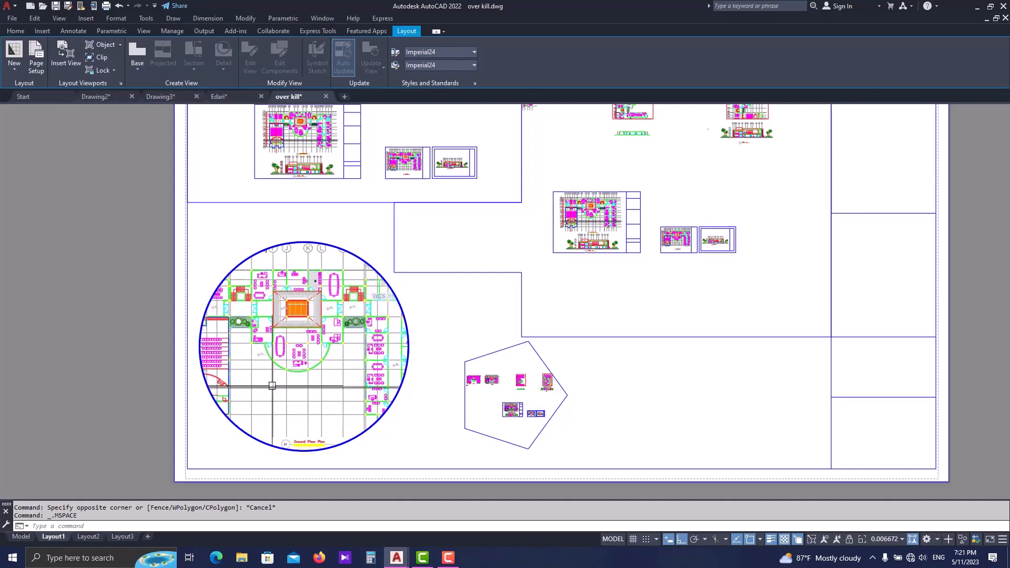
- Activate the pentagonal viewport, frame the sheet with plan and section at a scale of about 0.002, and return to paper space
{"action": "left_click", "coordinate": [484, 402]}
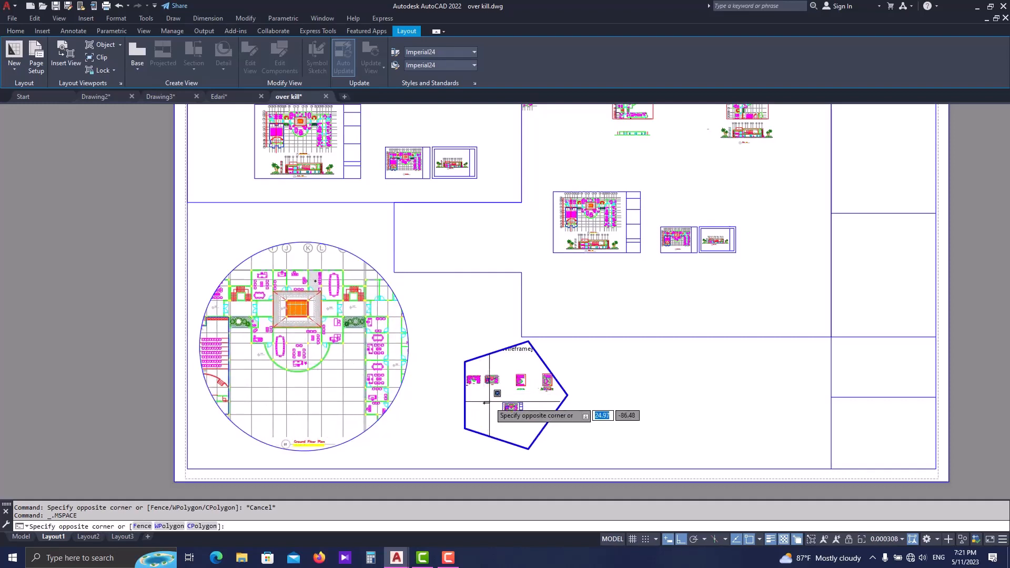
{"action": "scroll", "coordinate": [515, 413], "scroll_direction": "up", "scroll_amount": 8}
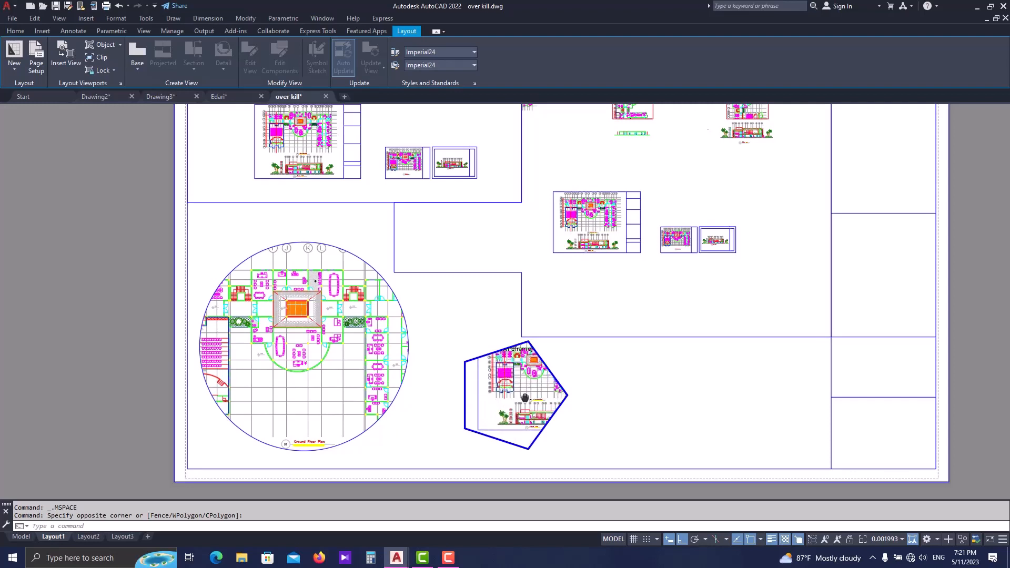
{"action": "mouse_move", "coordinate": [515, 379]}
{"action": "middle_mouse_down"}
{"action": "mouse_move", "coordinate": [488, 445]}
{"action": "mouse_move", "coordinate": [518, 395]}
{"action": "mouse_move", "coordinate": [522, 346]}
{"action": "mouse_move", "coordinate": [523, 367]}
{"action": "middle_mouse_up"}
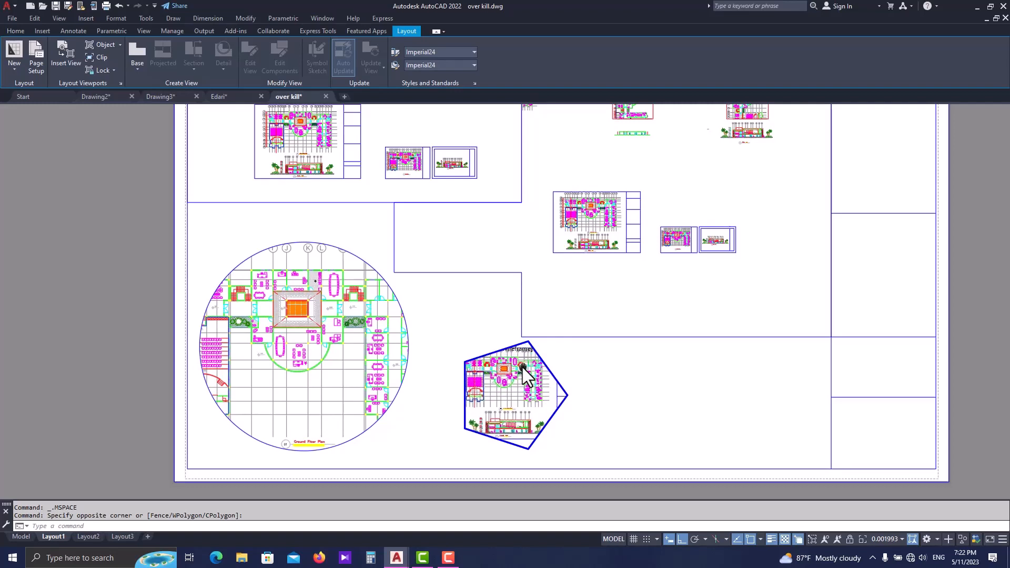
{"action": "double_click", "coordinate": [672, 369]}
- Activate the stepped polygonal viewport, frame the Section A-A drawing in it at a scale of about 0.022, and return to paper space
{"action": "middle_click_drag", "start_coordinate": [607, 325], "coordinate": [552, 421]}
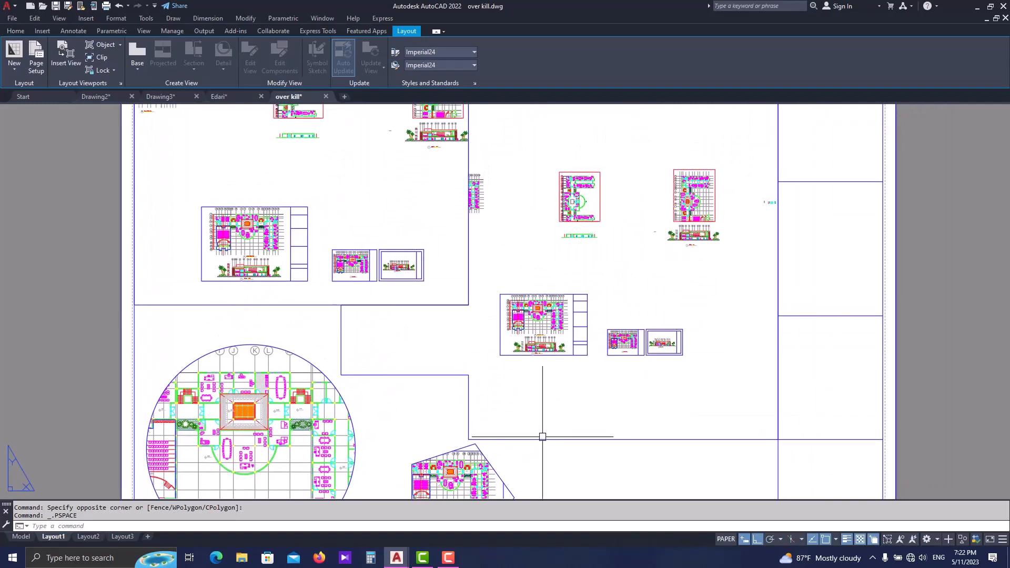
{"action": "middle_click_drag", "start_coordinate": [474, 433], "coordinate": [412, 420]}
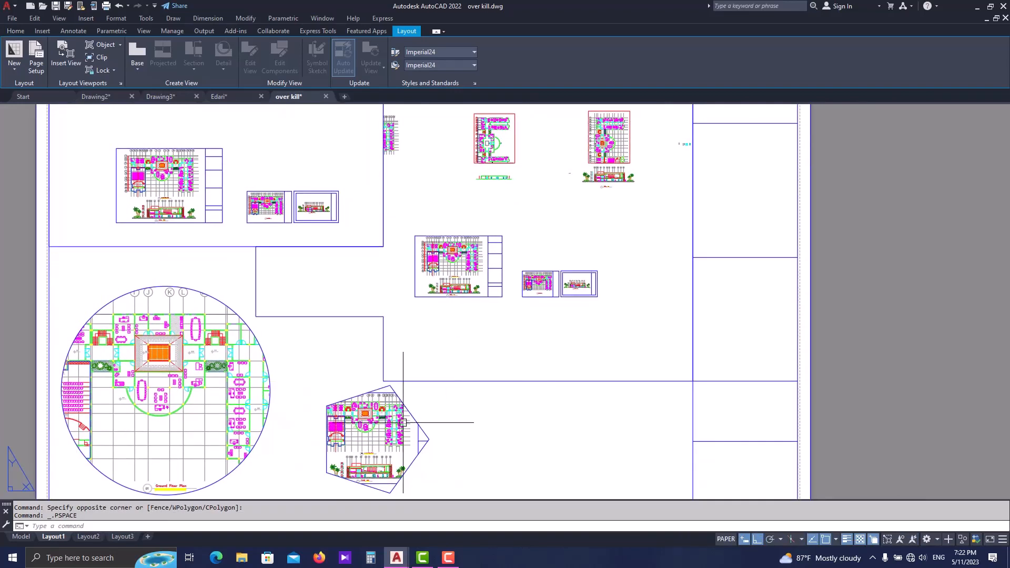
{"action": "middle_click_drag", "start_coordinate": [493, 289], "coordinate": [490, 376]}
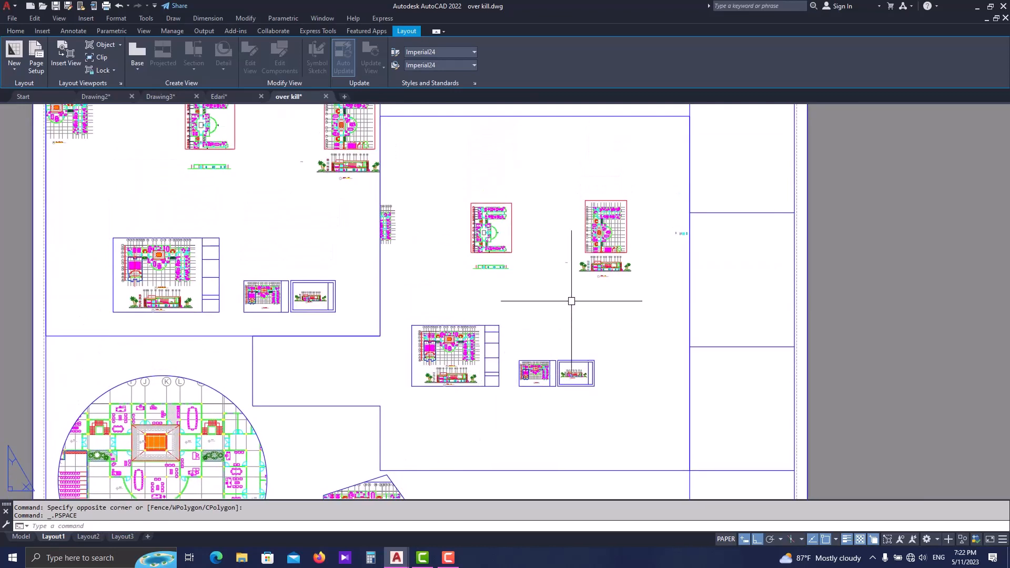
{"action": "double_click", "coordinate": [518, 453]}
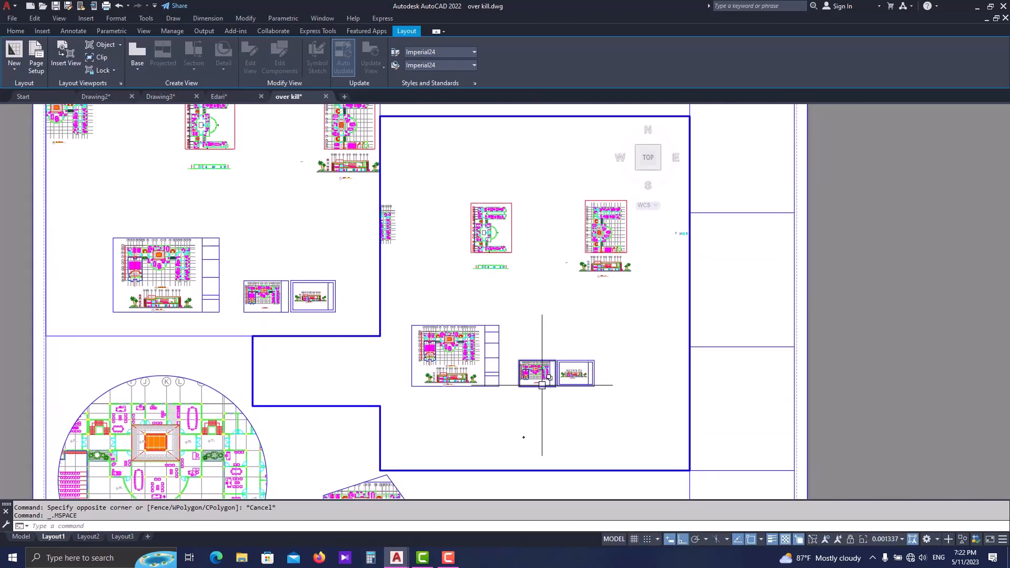
{"action": "scroll", "coordinate": [557, 389], "scroll_direction": "up", "scroll_amount": 5}
{"action": "middle_click_drag", "start_coordinate": [594, 391], "coordinate": [481, 406]}
{"action": "scroll", "coordinate": [514, 399], "scroll_direction": "up", "scroll_amount": 2}
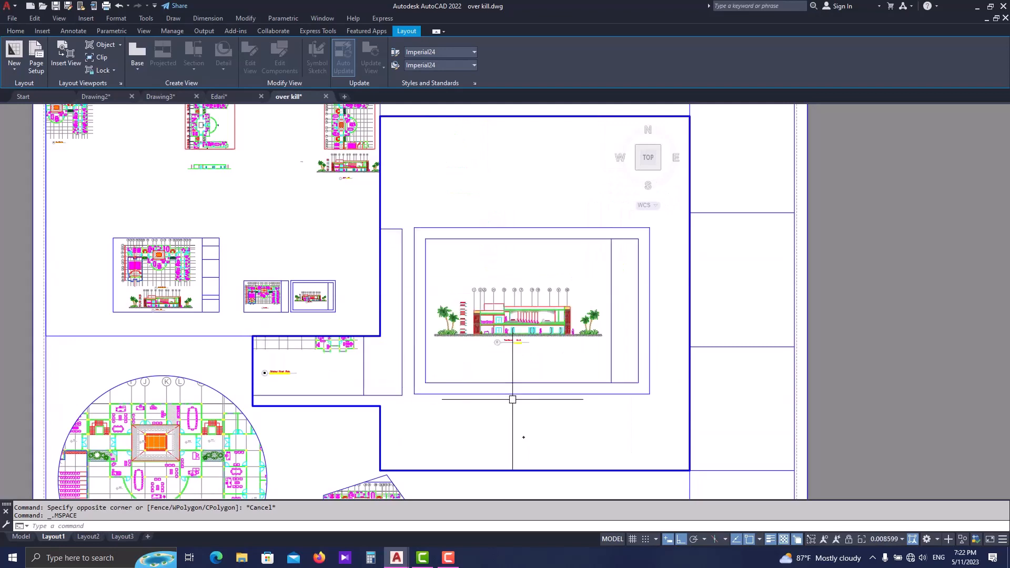
{"action": "scroll", "coordinate": [483, 322], "scroll_direction": "up", "scroll_amount": 1}
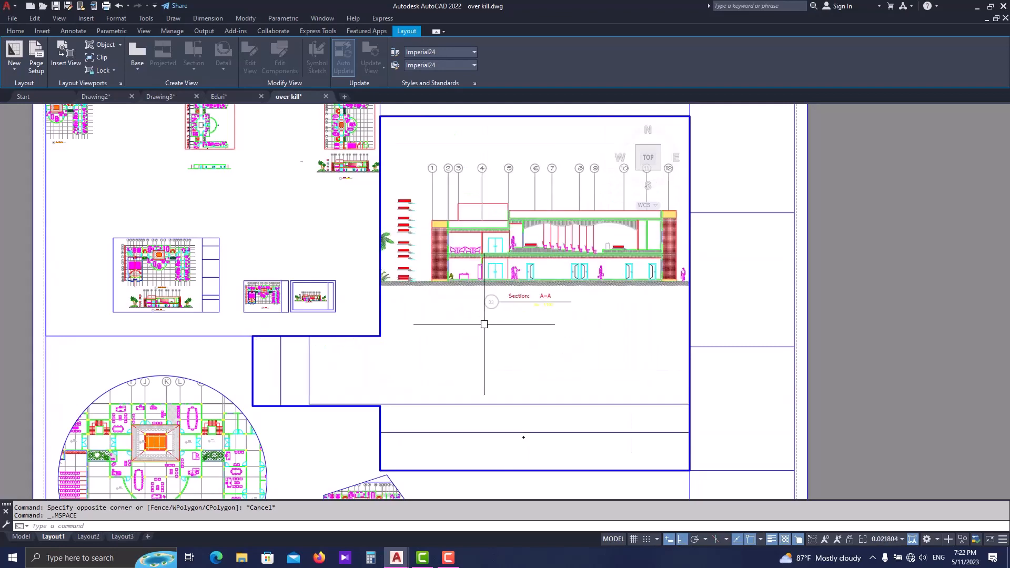
{"action": "double_click", "coordinate": [774, 330]}
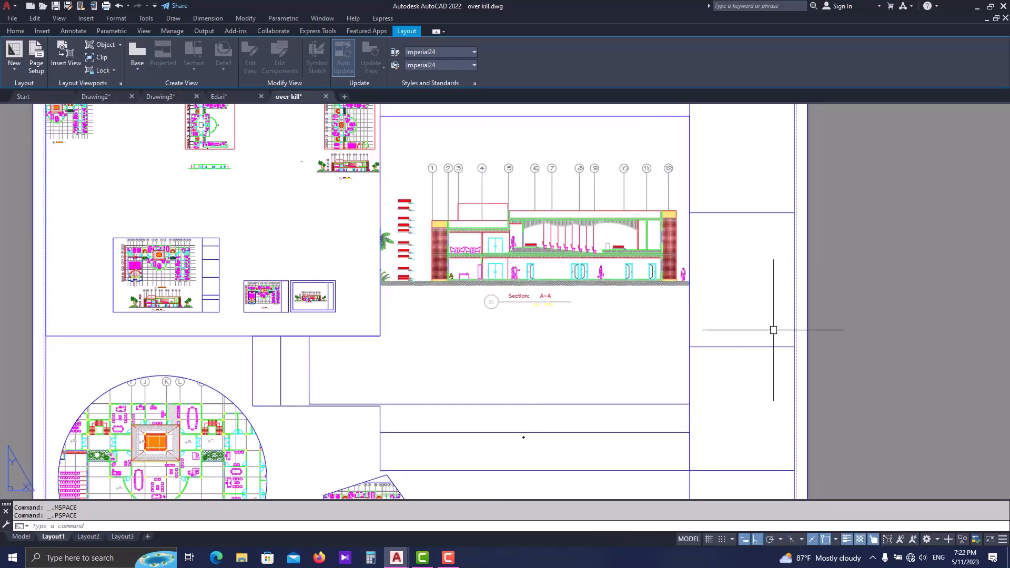
- Erase the rectangular, polygonal, circular and pentagonal viewports from the sheet in one selection
{"action": "scroll", "coordinate": [585, 290], "scroll_direction": "down", "scroll_amount": 4}
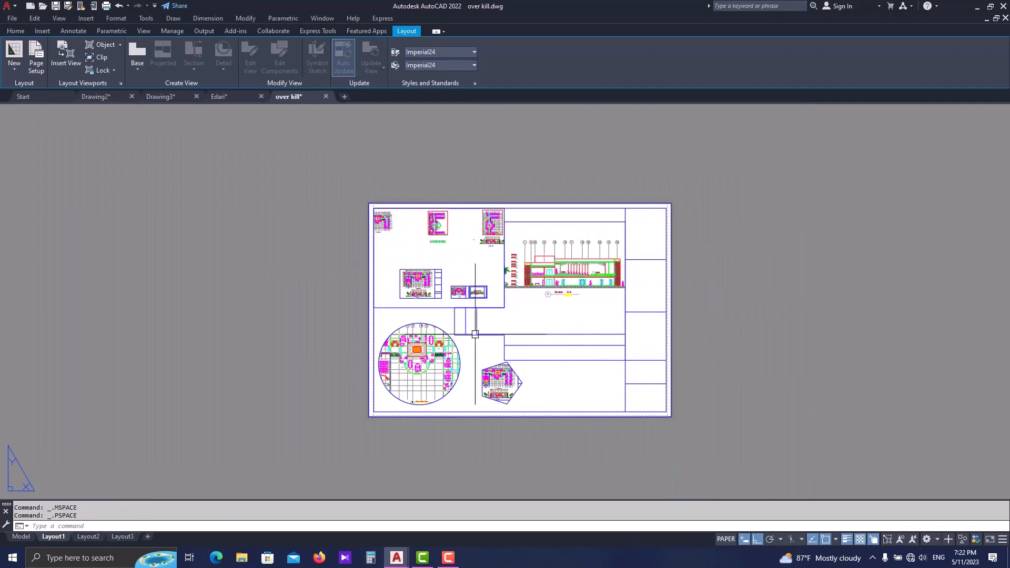
{"action": "scroll", "coordinate": [465, 370], "scroll_direction": "up", "scroll_amount": 2}
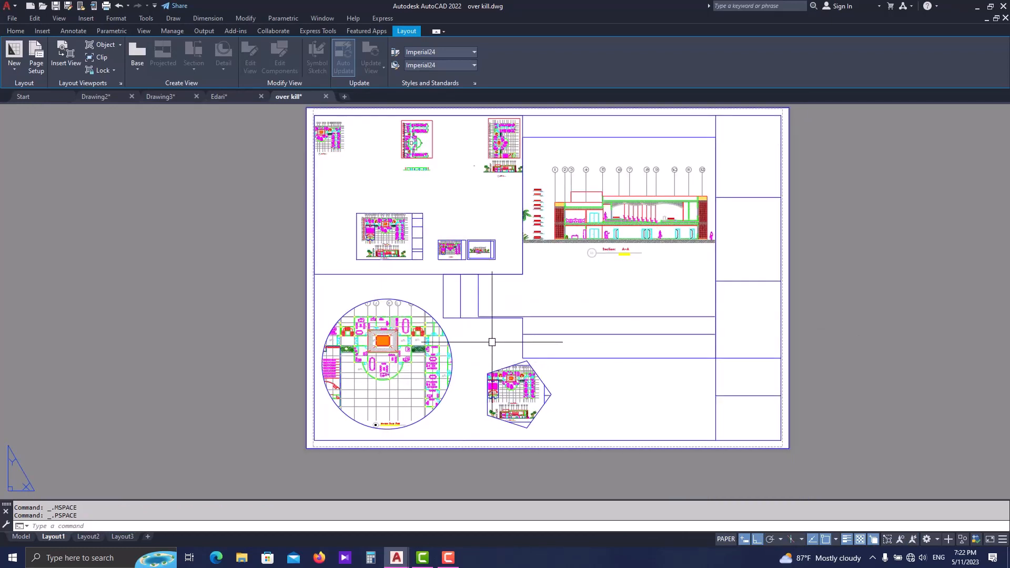
{"action": "middle_click_drag", "start_coordinate": [492, 343], "coordinate": [483, 360]}
{"action": "left_click", "coordinate": [624, 141]}
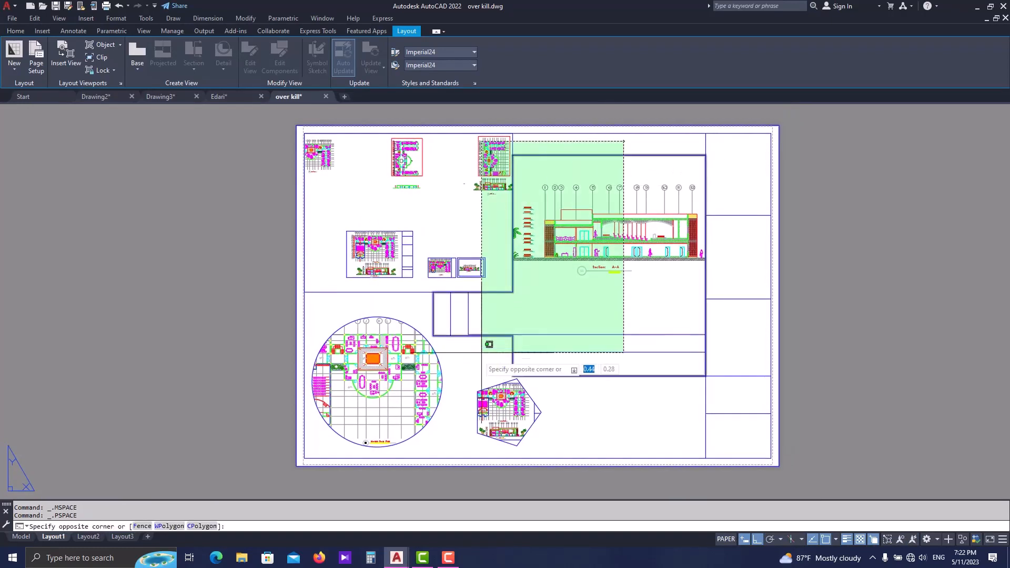
{"action": "left_click", "coordinate": [393, 406]}
{"action": "type", "text": "e"}
{"action": "key", "text": "Return"}
- Insert a model view windowed around the ground floor plan and its title, placing it near the upper middle of the sheet
{"action": "mouse_move", "coordinate": [540, 282]}
{"action": "middle_mouse_down"}
{"action": "mouse_move", "coordinate": [497, 299]}
{"action": "mouse_move", "coordinate": [464, 293]}
{"action": "middle_mouse_up"}
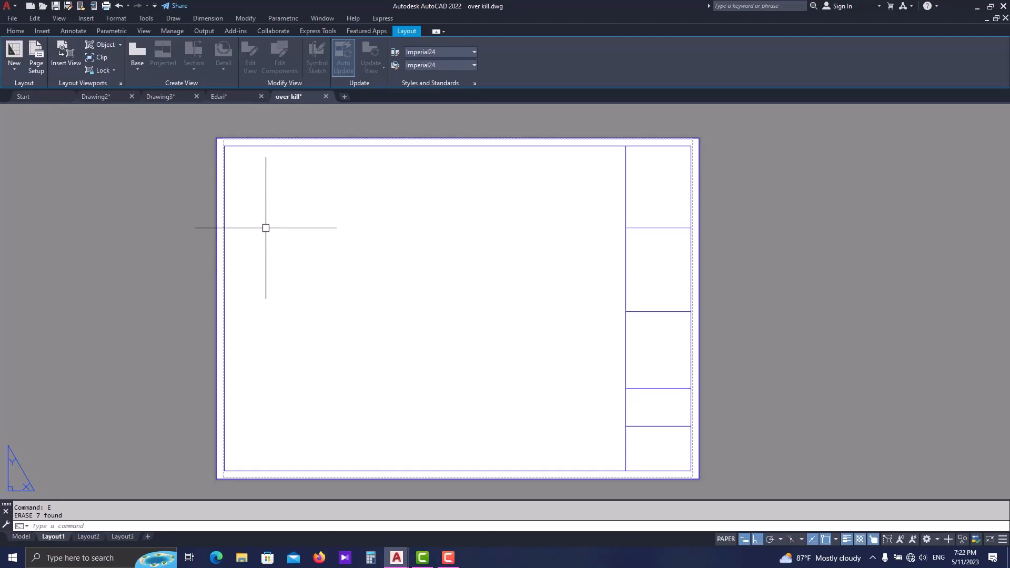
{"action": "left_click", "coordinate": [68, 63]}
{"action": "scroll", "coordinate": [369, 287], "scroll_direction": "down", "scroll_amount": 2}
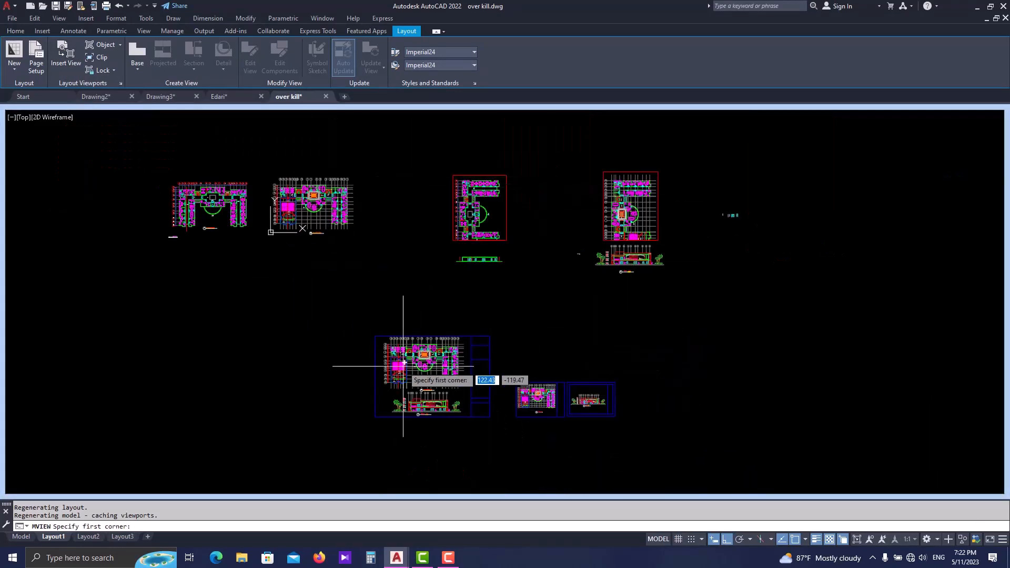
{"action": "scroll", "coordinate": [406, 369], "scroll_direction": "up", "scroll_amount": 5}
{"action": "left_click", "coordinate": [308, 238]}
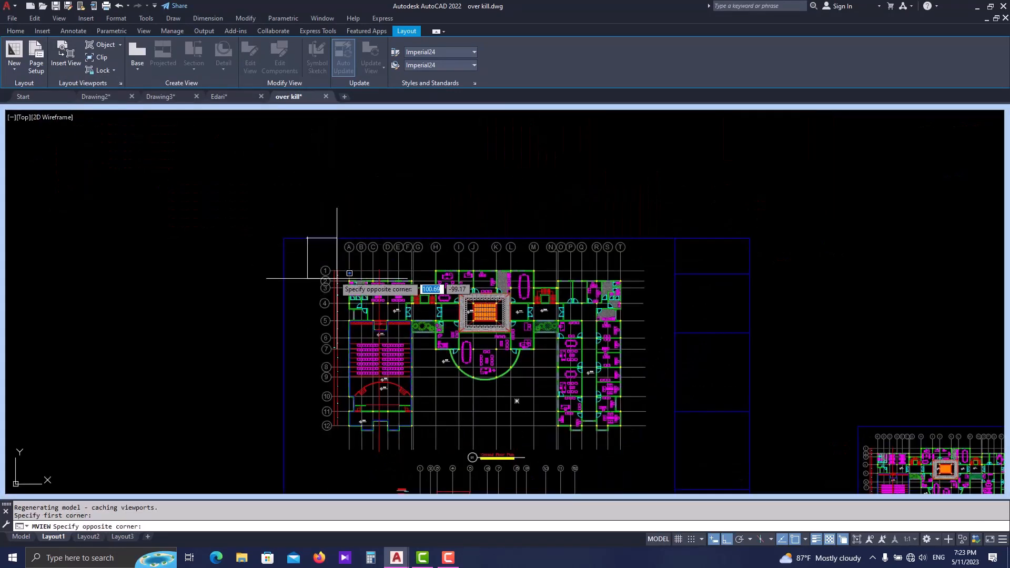
{"action": "scroll", "coordinate": [518, 360], "scroll_direction": "down", "scroll_amount": 2}
{"action": "scroll", "coordinate": [537, 397], "scroll_direction": "up", "scroll_amount": 2}
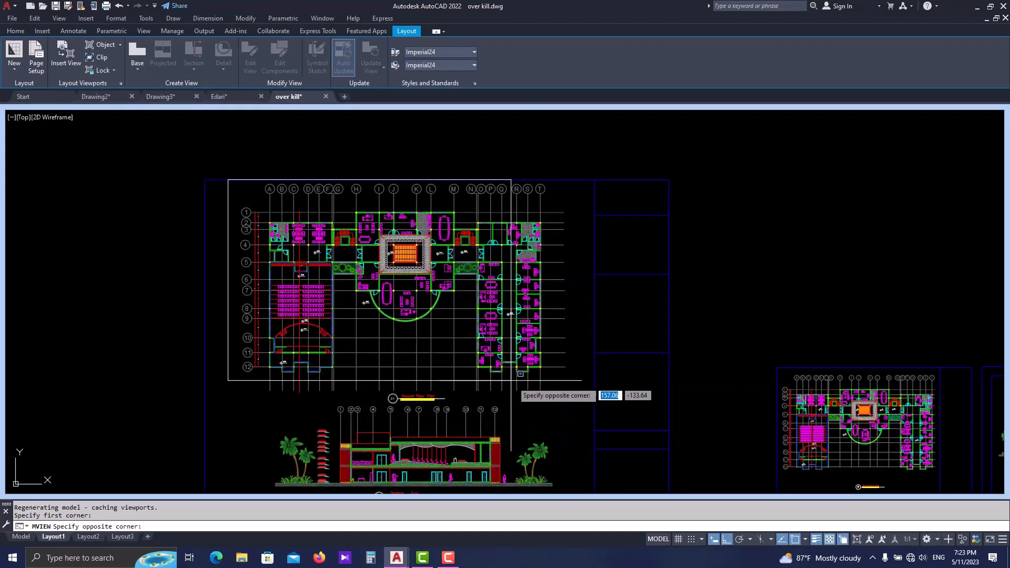
{"action": "left_click", "coordinate": [577, 404]}
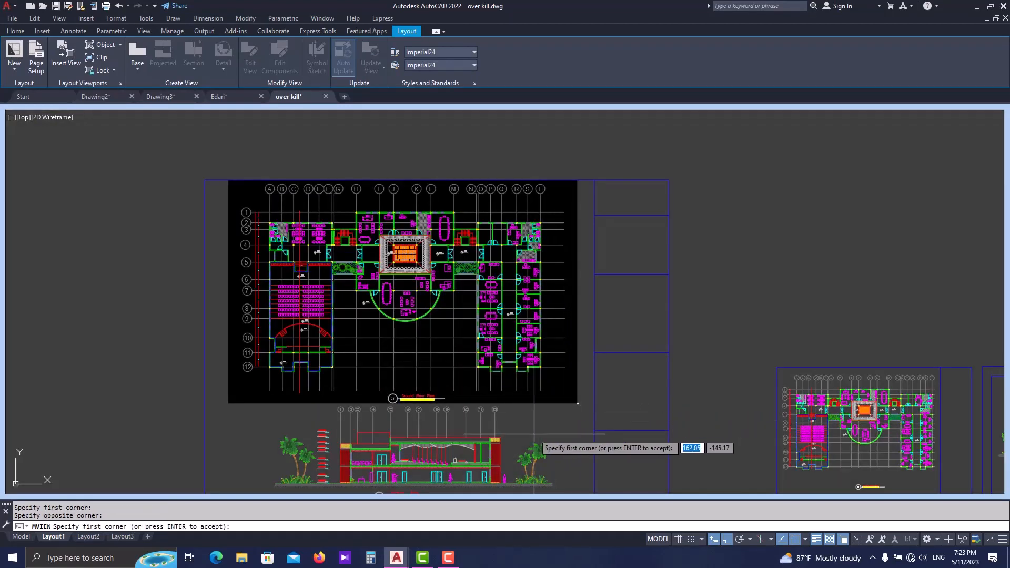
{"action": "key", "text": "Return"}
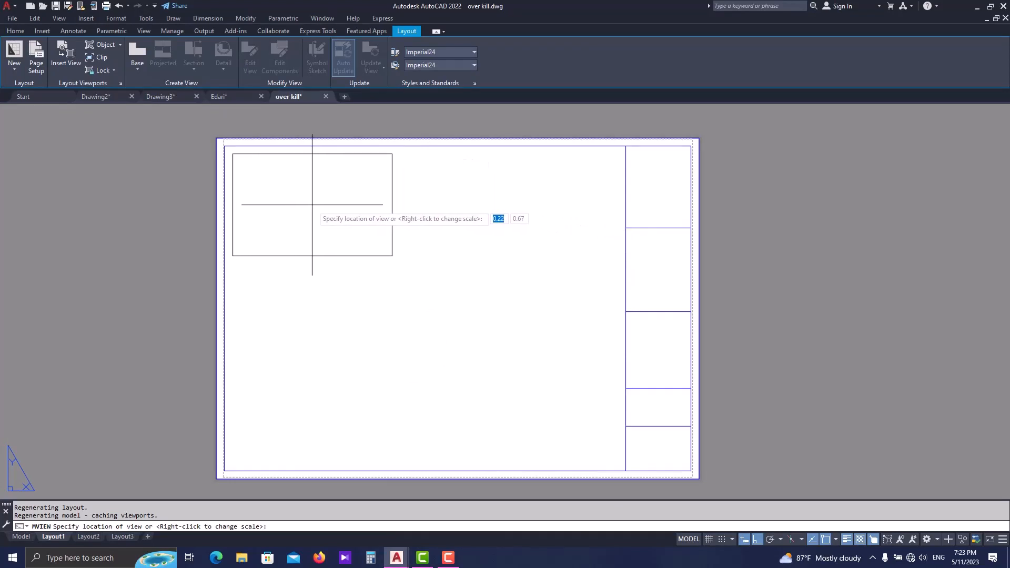
{"action": "left_click", "coordinate": [424, 221]}
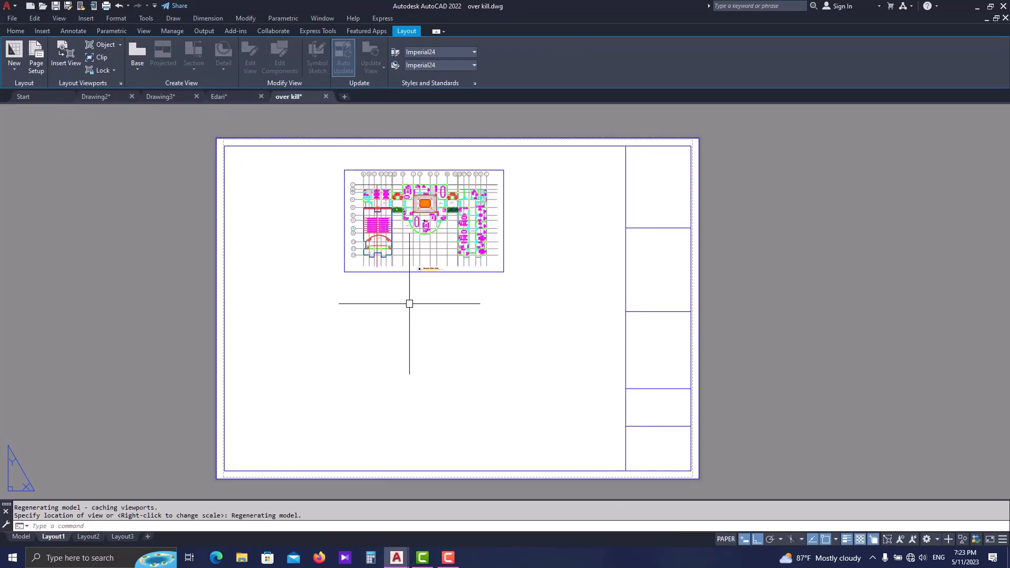
- Examine the inserted ground floor plan view on the sheet, from its overall framing down to the room details
{"action": "scroll", "coordinate": [423, 188], "scroll_direction": "up", "scroll_amount": 2}
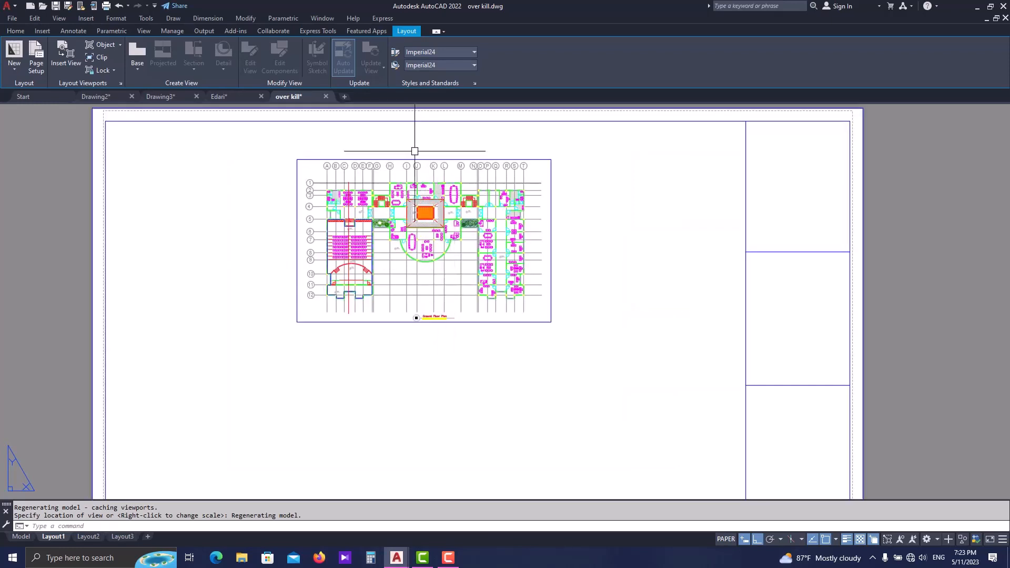
{"action": "middle_click_drag", "start_coordinate": [471, 252], "coordinate": [461, 295]}
{"action": "middle_click_drag", "start_coordinate": [446, 350], "coordinate": [447, 379]}
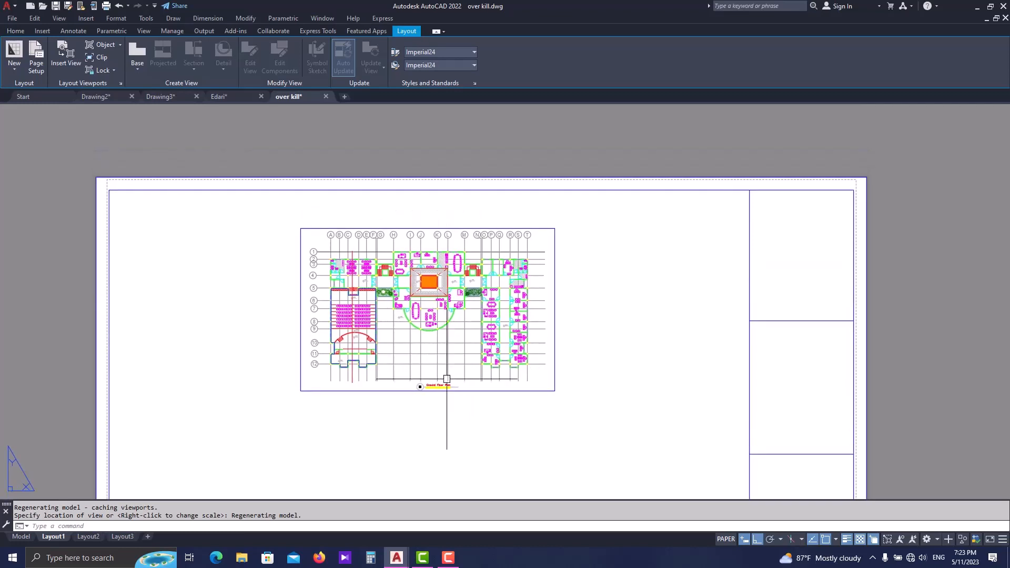
{"action": "scroll", "coordinate": [446, 379], "scroll_direction": "up", "scroll_amount": 2}
{"action": "scroll", "coordinate": [365, 394], "scroll_direction": "up", "scroll_amount": 2}
{"action": "scroll", "coordinate": [366, 381], "scroll_direction": "down", "scroll_amount": 4}
{"action": "scroll", "coordinate": [379, 354], "scroll_direction": "up", "scroll_amount": 4}
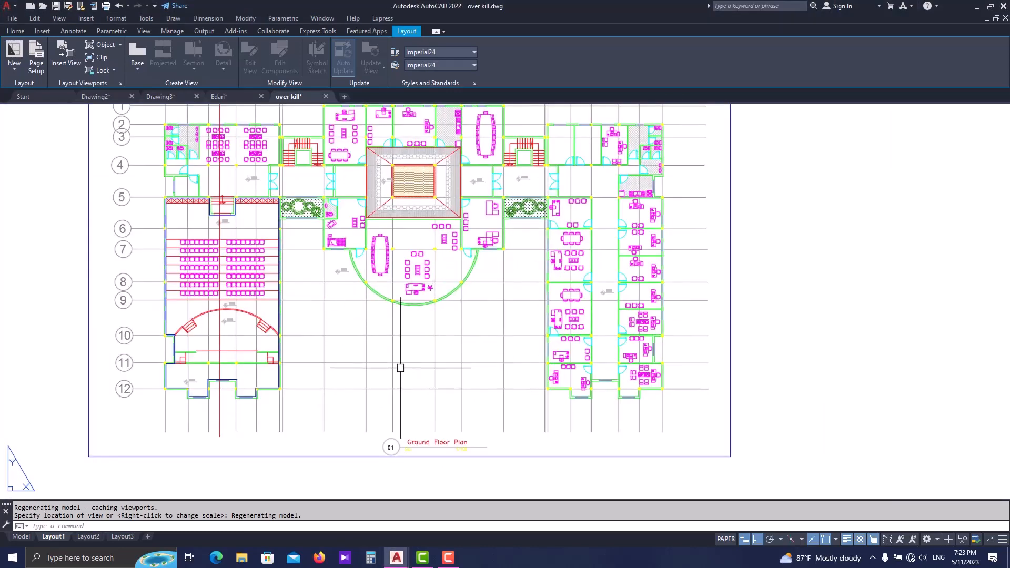
{"action": "scroll", "coordinate": [399, 366], "scroll_direction": "down", "scroll_amount": 3}
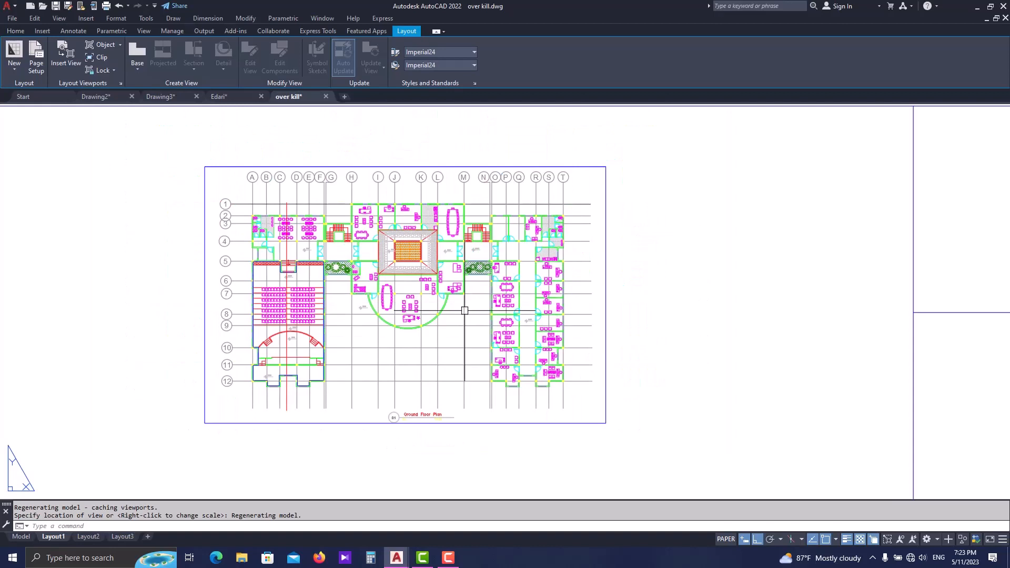
- Activate the ground floor plan viewport and test how zooming behaves with its view locked
{"action": "double_click", "coordinate": [477, 339]}
{"action": "scroll", "coordinate": [476, 340], "scroll_direction": "down", "scroll_amount": 2}
{"action": "scroll", "coordinate": [420, 327], "scroll_direction": "up", "scroll_amount": 2}
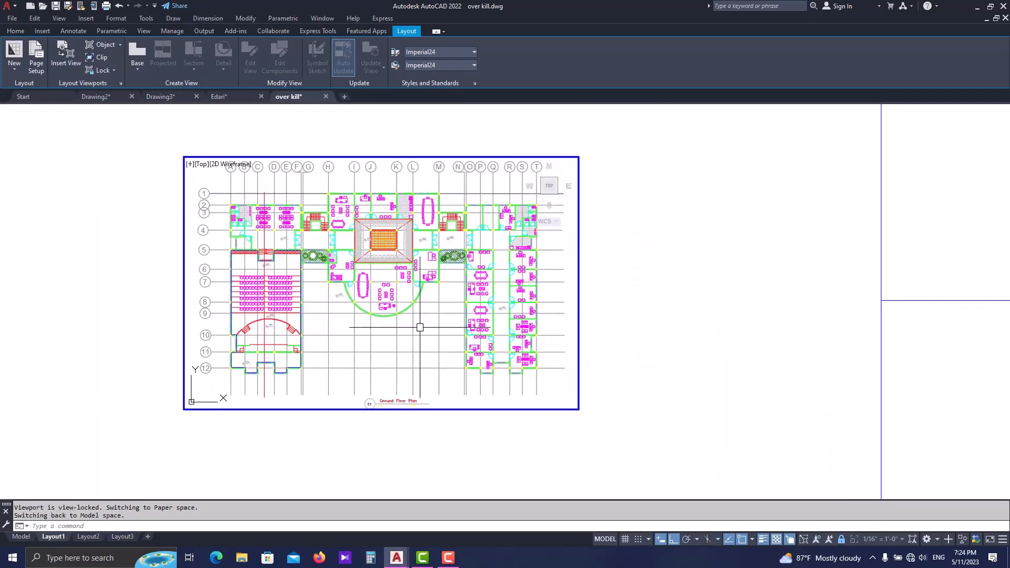
{"action": "scroll", "coordinate": [419, 327], "scroll_direction": "up", "scroll_amount": 2}
{"action": "scroll", "coordinate": [429, 342], "scroll_direction": "down", "scroll_amount": 2}
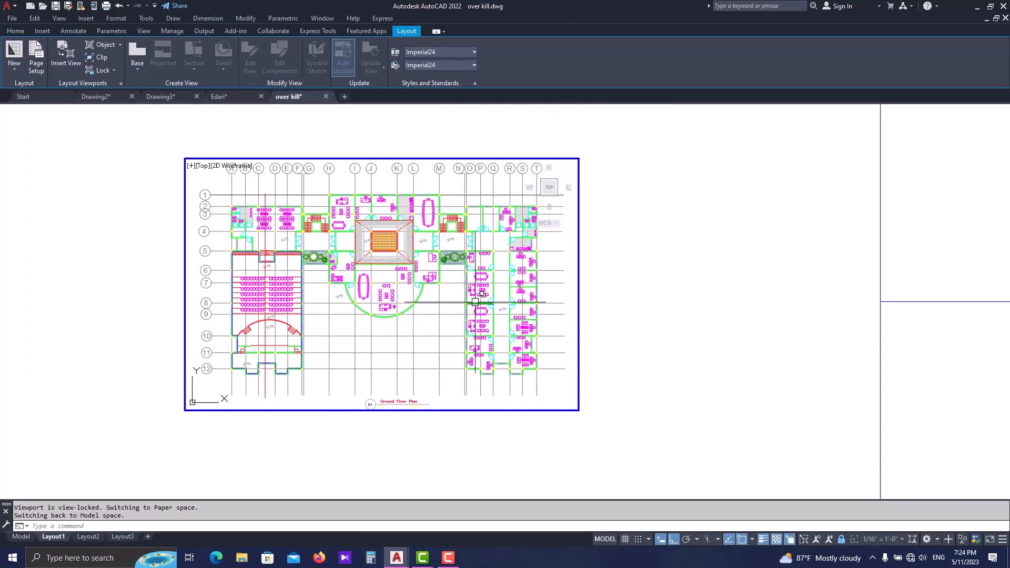
{"action": "scroll", "coordinate": [419, 343], "scroll_direction": "up", "scroll_amount": 4}
{"action": "scroll", "coordinate": [418, 345], "scroll_direction": "down", "scroll_amount": 4}
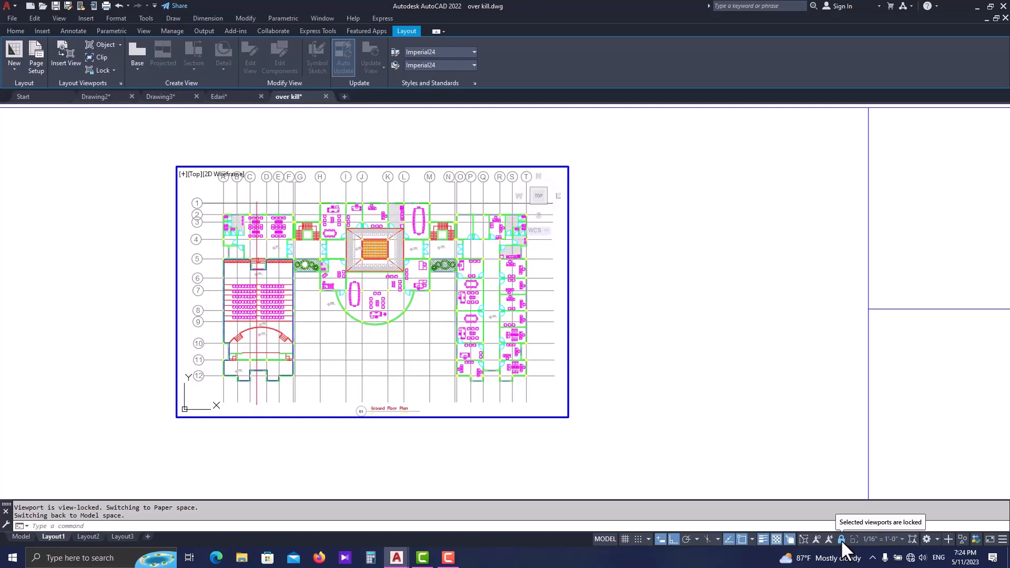
- Unlock the active viewport and try different magnifications of the ground floor plan inside it
{"action": "mouse_move", "coordinate": [831, 559]}
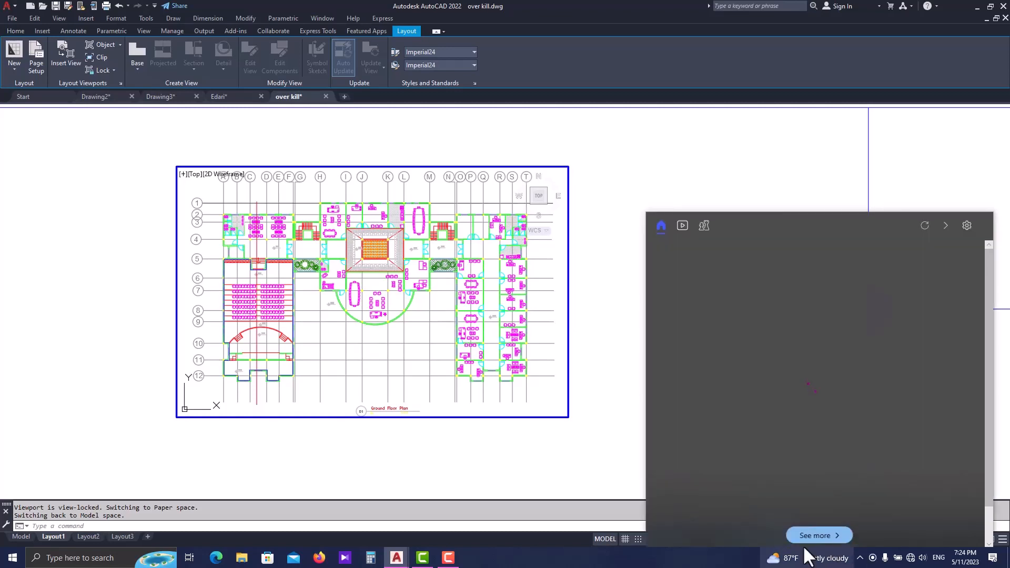
{"action": "scroll", "coordinate": [402, 350], "scroll_direction": "up", "scroll_amount": 2}
{"action": "scroll", "coordinate": [402, 350], "scroll_direction": "down", "scroll_amount": 4}
{"action": "scroll", "coordinate": [402, 349], "scroll_direction": "up", "scroll_amount": 4}
{"action": "scroll", "coordinate": [401, 349], "scroll_direction": "down", "scroll_amount": 4}
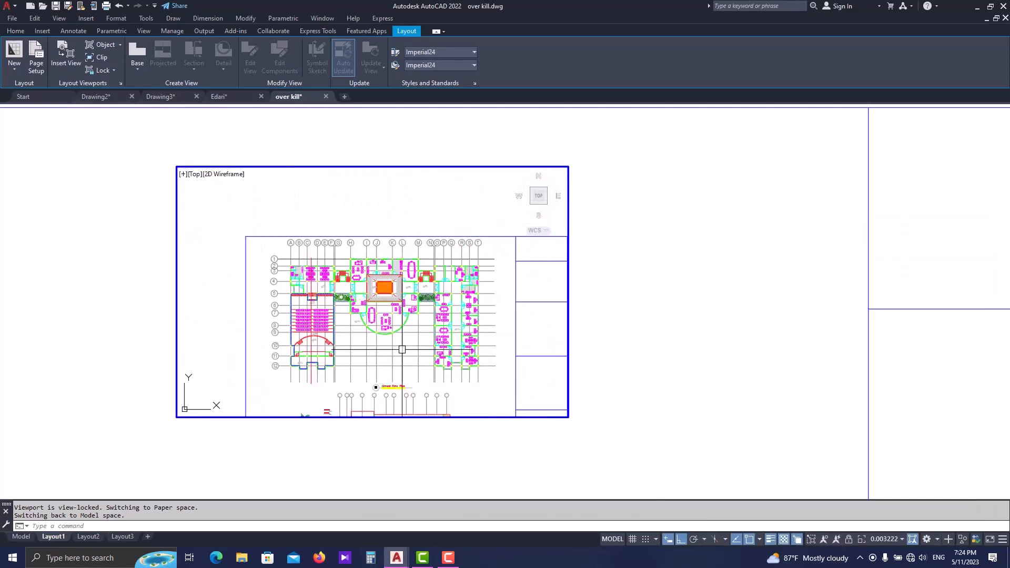
{"action": "scroll", "coordinate": [402, 349], "scroll_direction": "up", "scroll_amount": 4}
{"action": "scroll", "coordinate": [402, 349], "scroll_direction": "down", "scroll_amount": 4}
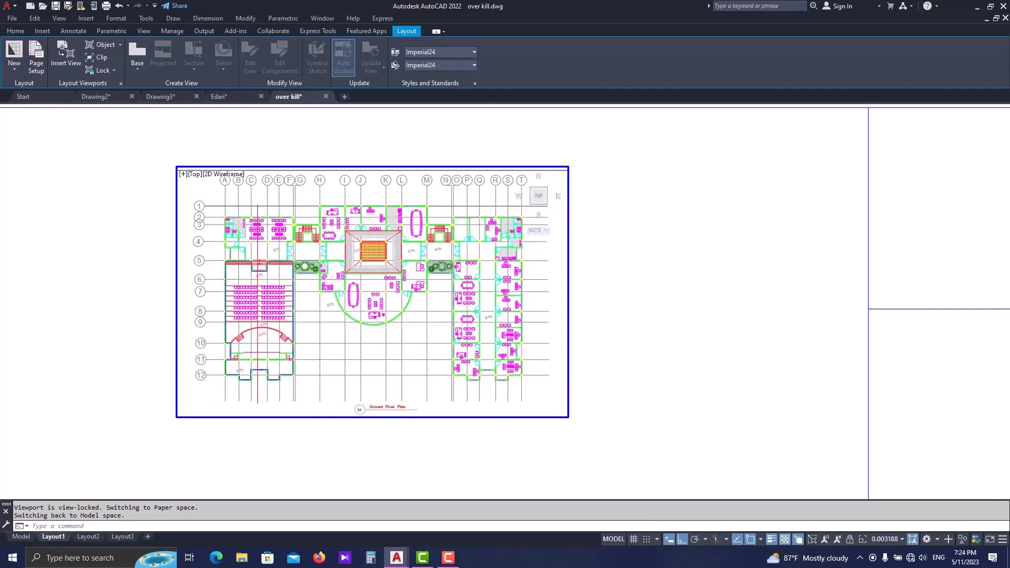
{"action": "scroll", "coordinate": [402, 350], "scroll_direction": "up", "scroll_amount": 4}
{"action": "scroll", "coordinate": [401, 349], "scroll_direction": "down", "scroll_amount": 3}
{"action": "scroll", "coordinate": [402, 349], "scroll_direction": "up", "scroll_amount": 4}
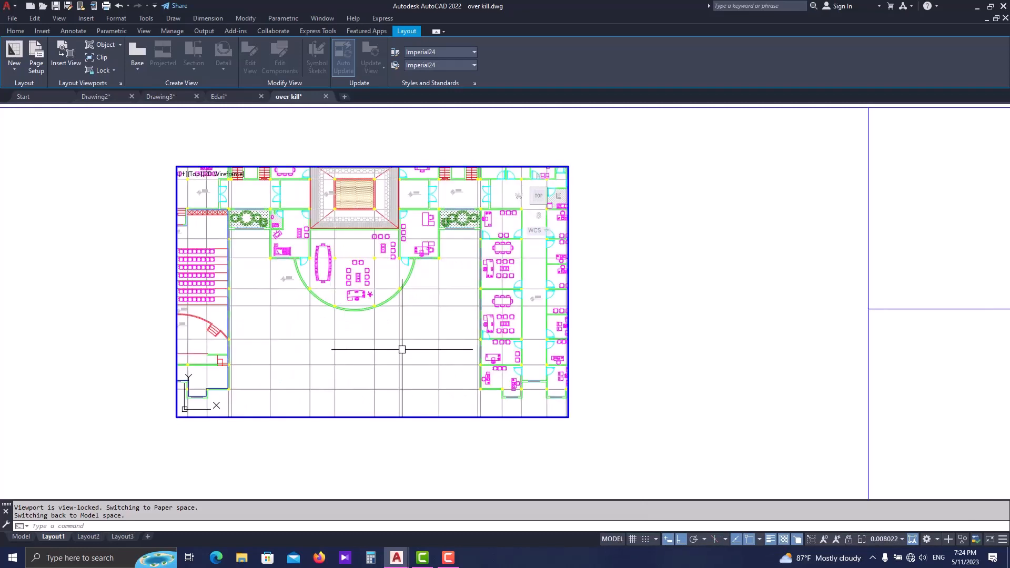
{"action": "scroll", "coordinate": [402, 349], "scroll_direction": "down", "scroll_amount": 4}
{"action": "scroll", "coordinate": [402, 349], "scroll_direction": "up", "scroll_amount": 3}
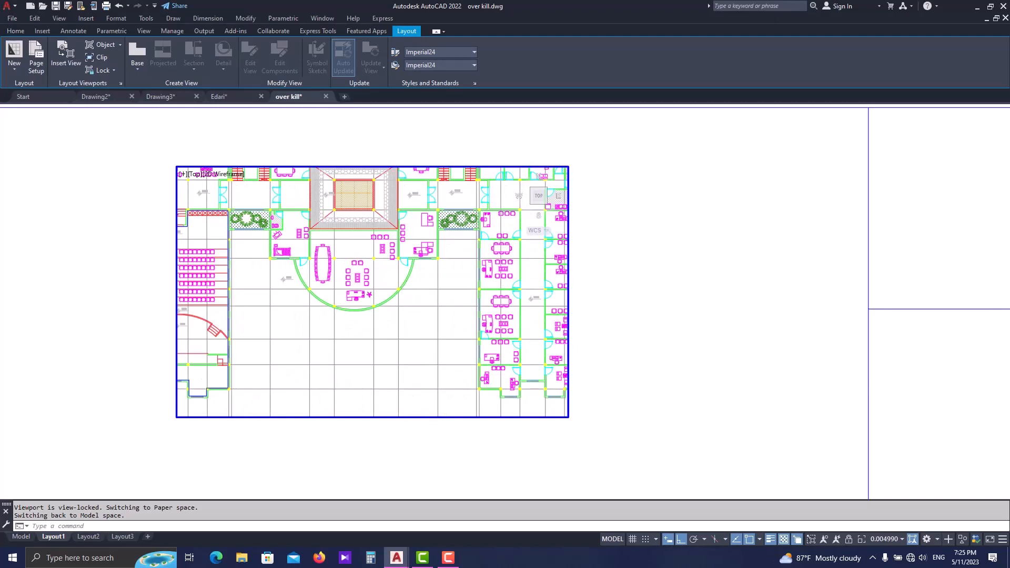
{"action": "scroll", "coordinate": [401, 350], "scroll_direction": "down", "scroll_amount": 4}
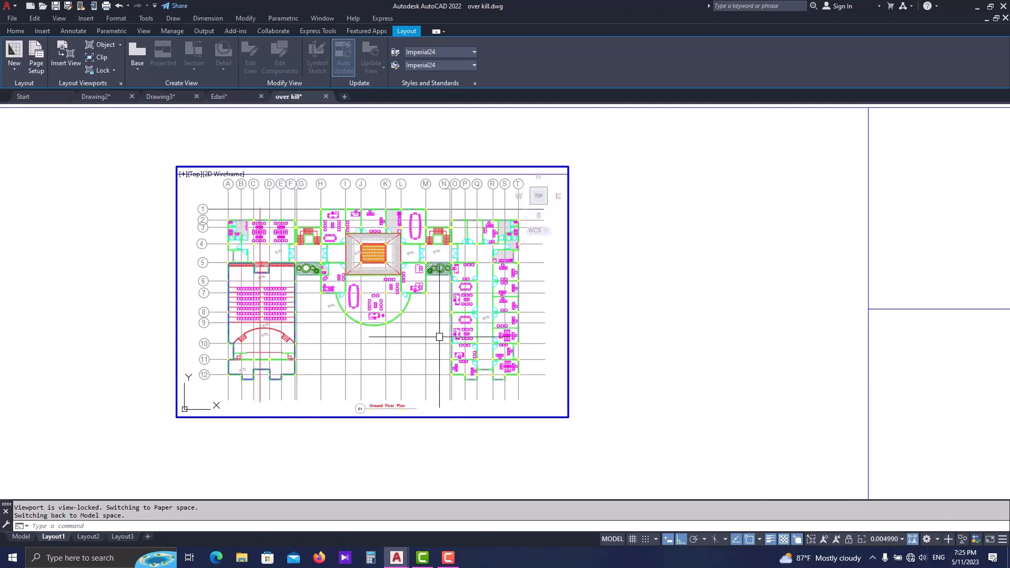
- Try reframing the unlocked viewport around the sheet with plan and section, and undo the view changes
{"action": "scroll", "coordinate": [432, 333], "scroll_direction": "down", "scroll_amount": 4}
{"action": "scroll", "coordinate": [432, 333], "scroll_direction": "up", "scroll_amount": 4}
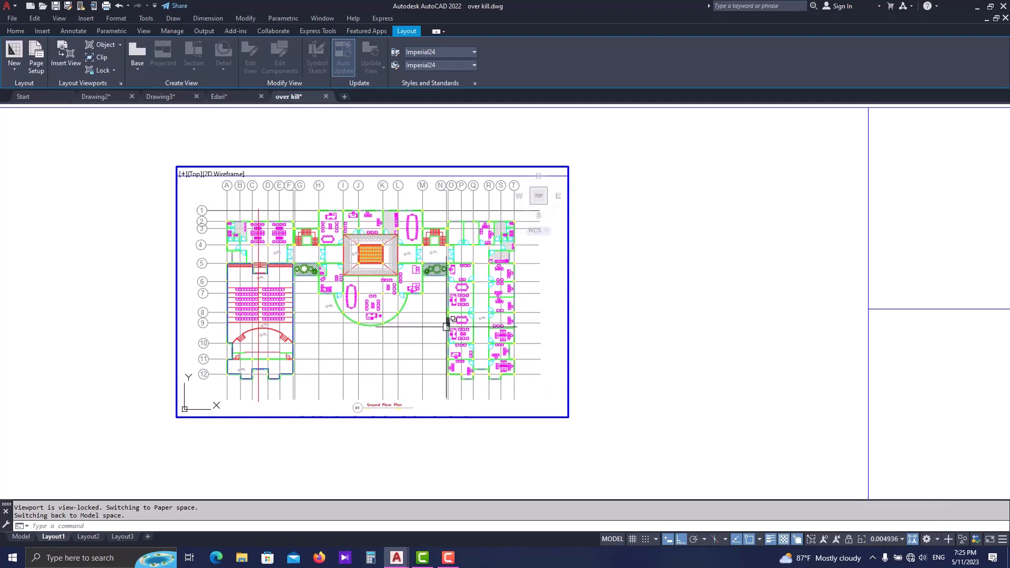
{"action": "scroll", "coordinate": [346, 293], "scroll_direction": "down", "scroll_amount": 2}
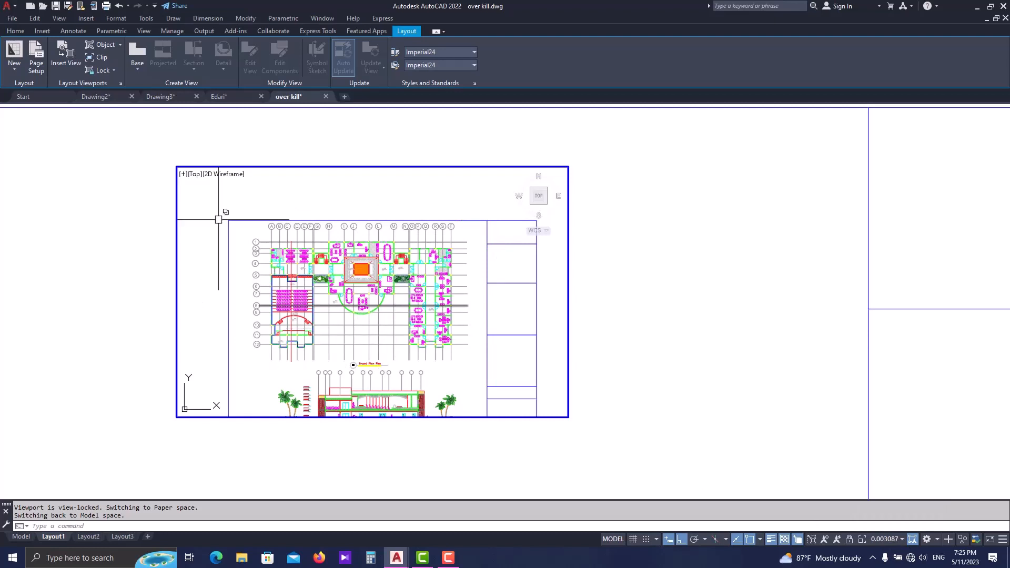
{"action": "scroll", "coordinate": [342, 229], "scroll_direction": "down", "scroll_amount": 2}
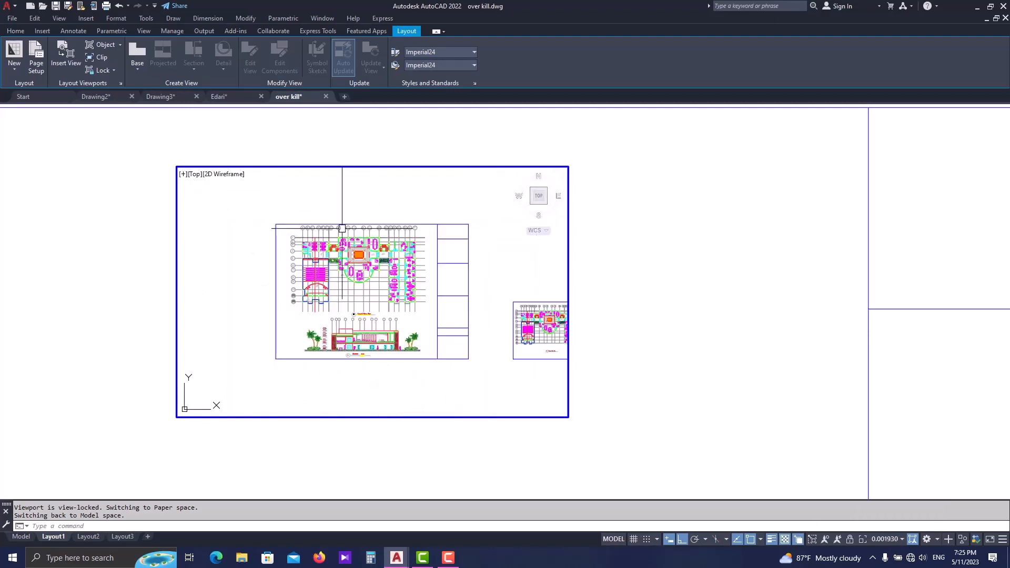
{"action": "scroll", "coordinate": [347, 256], "scroll_direction": "up", "scroll_amount": 2}
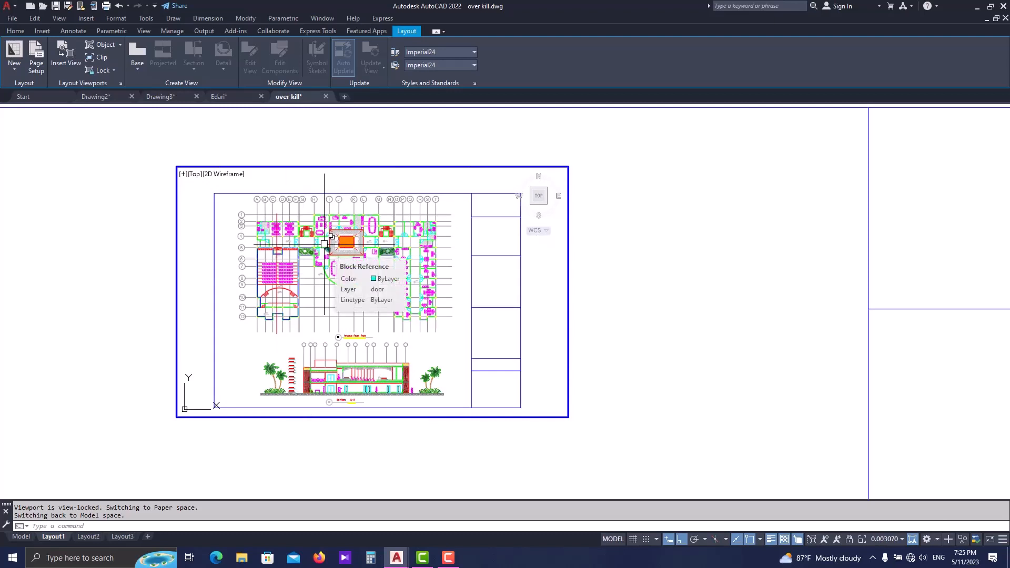
{"action": "scroll", "coordinate": [373, 293], "scroll_direction": "up", "scroll_amount": 2}
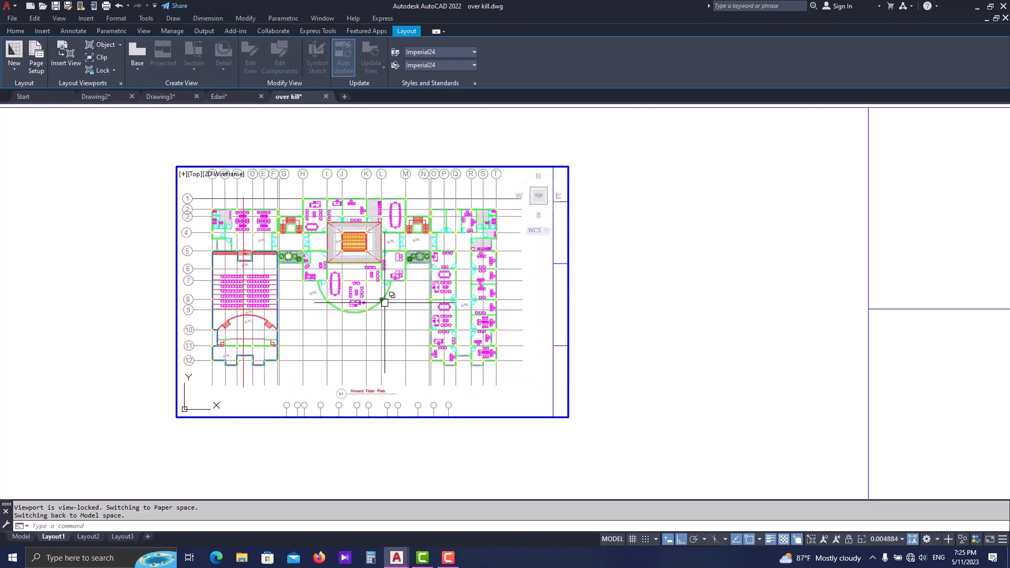
{"action": "key", "text": "ctrl+z"}
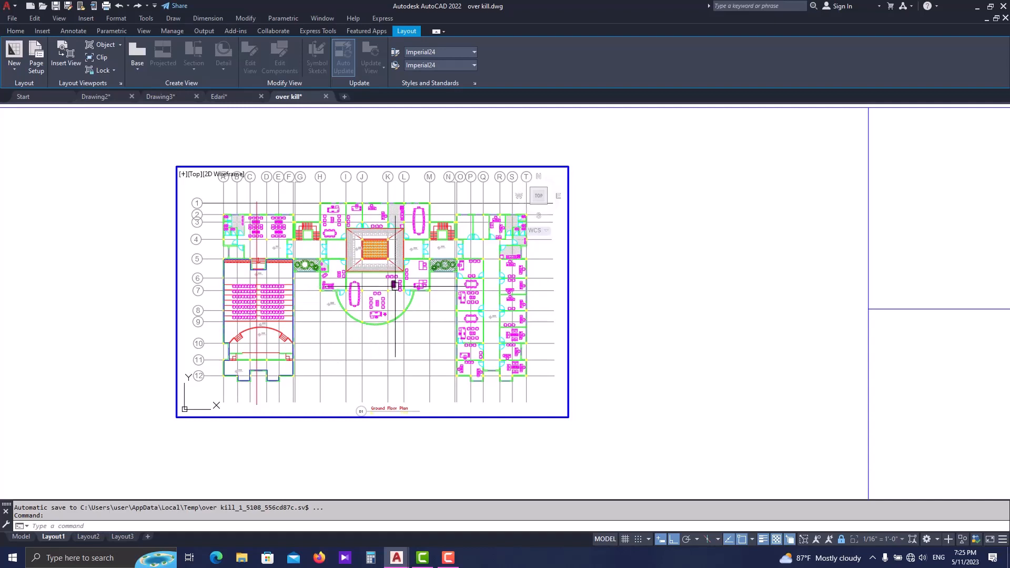
- Unlock the ground floor plan viewport again, review the available viewport scales, and return to paper space
{"action": "middle_click_drag", "start_coordinate": [394, 364], "coordinate": [375, 360]}
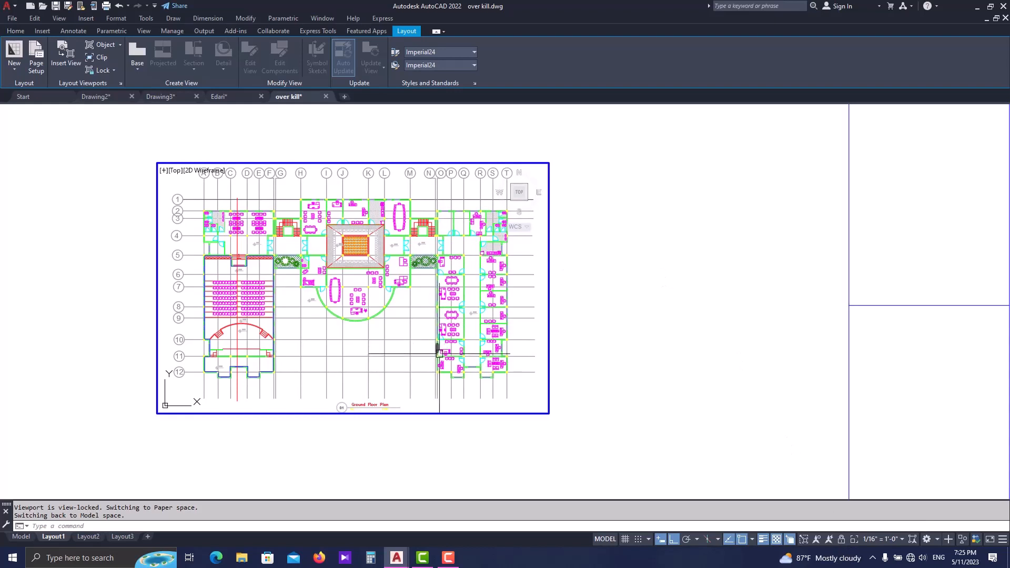
{"action": "left_click", "coordinate": [882, 539]}
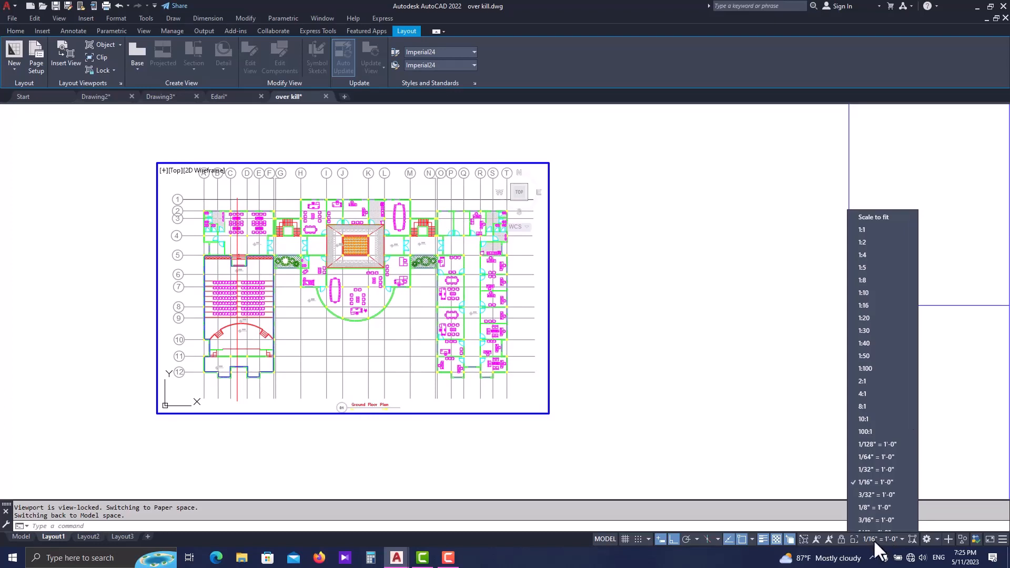
{"action": "scroll", "coordinate": [868, 295], "scroll_direction": "down", "scroll_amount": 4}
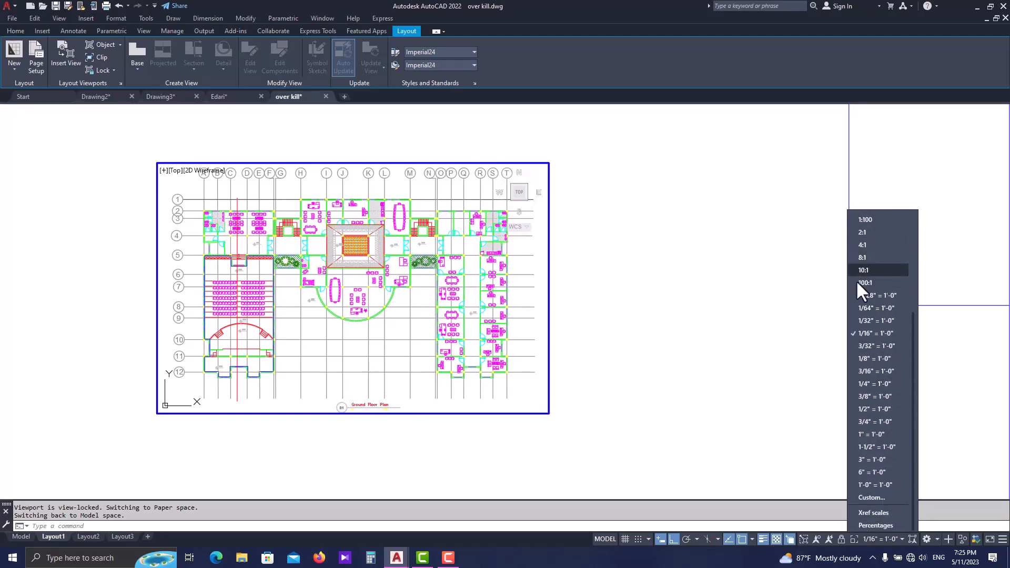
{"action": "left_click", "coordinate": [872, 375]}
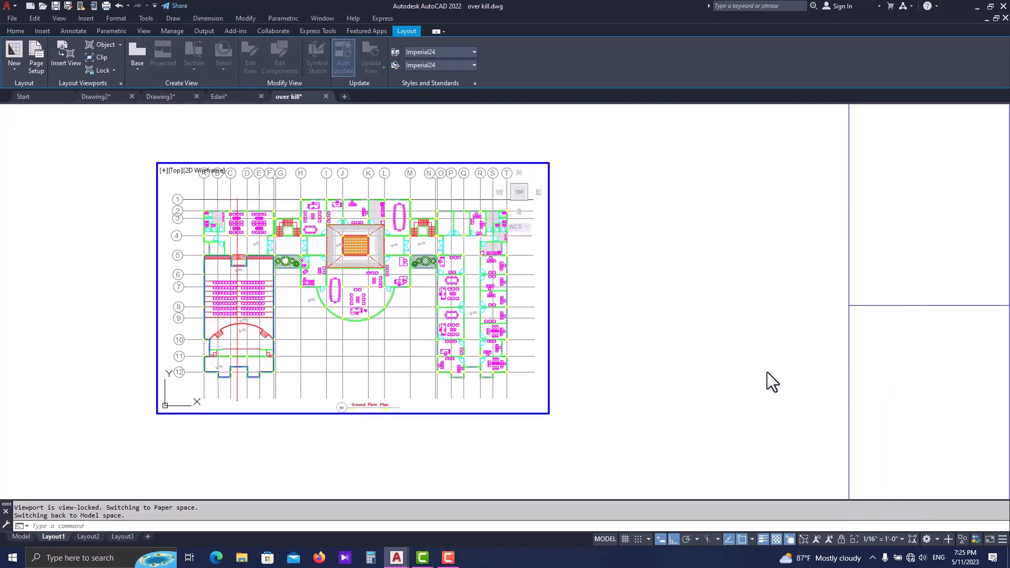
{"action": "scroll", "coordinate": [613, 261], "scroll_direction": "down", "scroll_amount": 2}
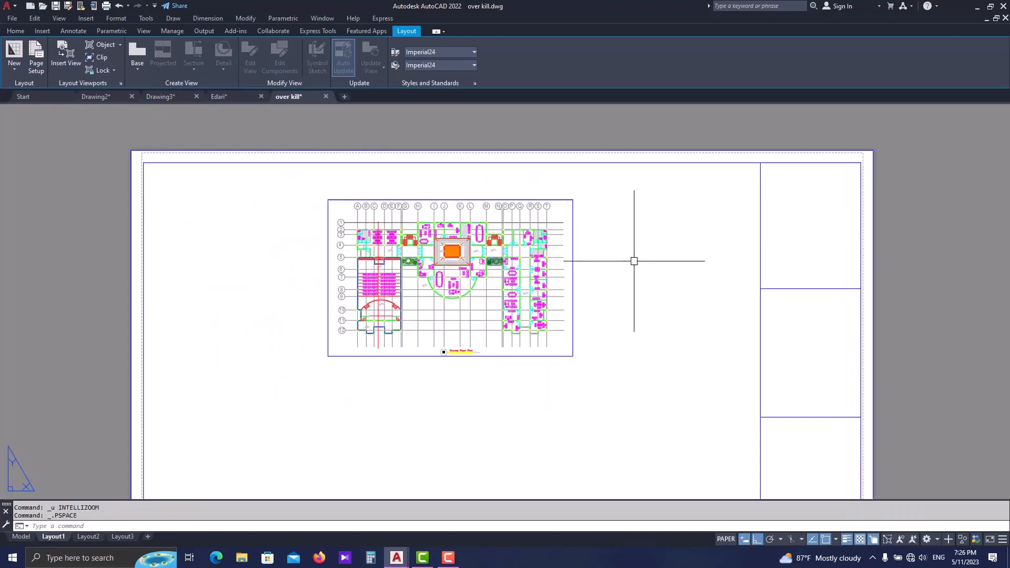
{"action": "scroll", "coordinate": [610, 250], "scroll_direction": "up", "scroll_amount": 2}
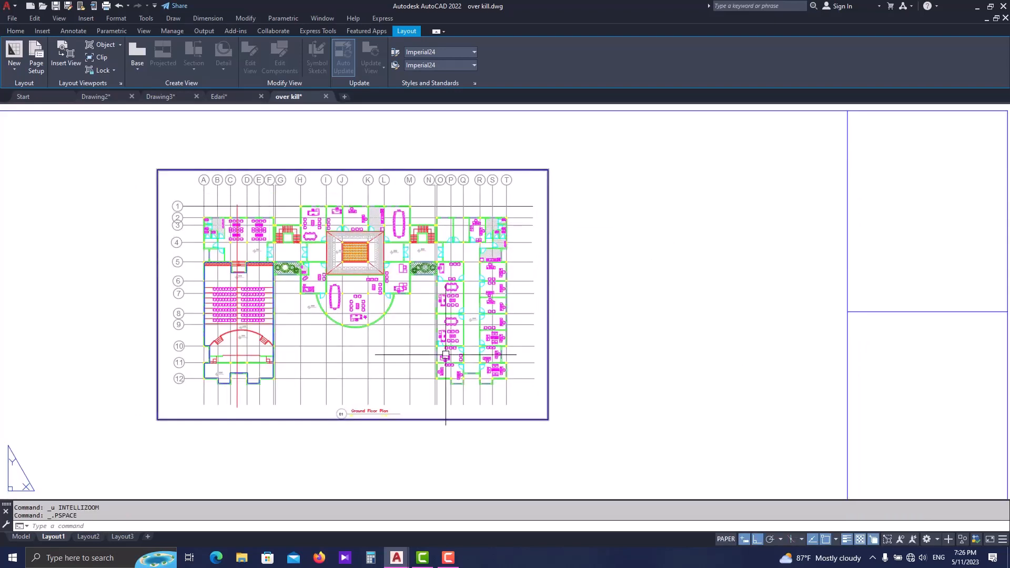
- Select the ground floor plan viewport in paper space and review the standard scales it offers
{"action": "left_click", "coordinate": [545, 200]}
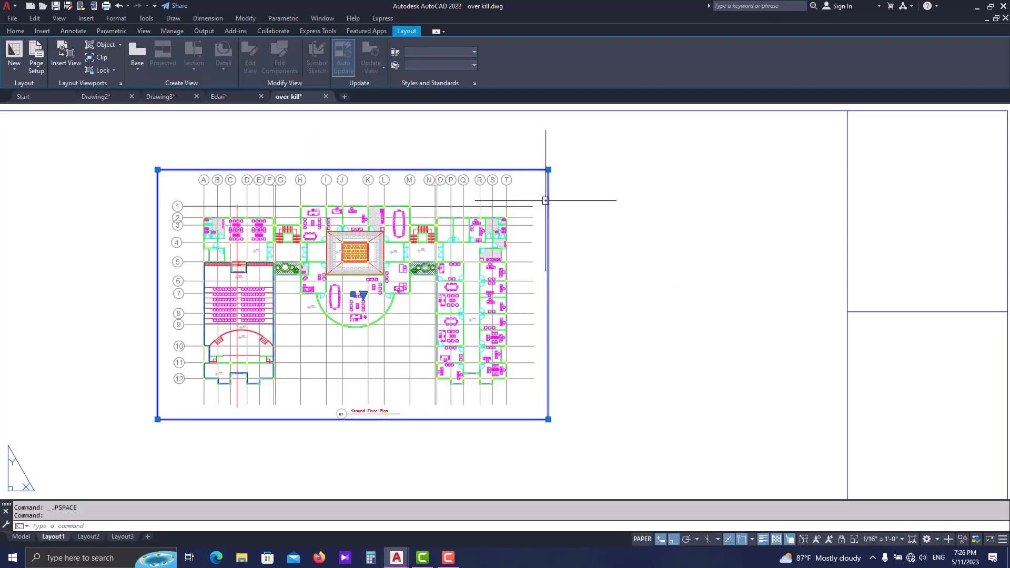
{"action": "left_click", "coordinate": [363, 294]}
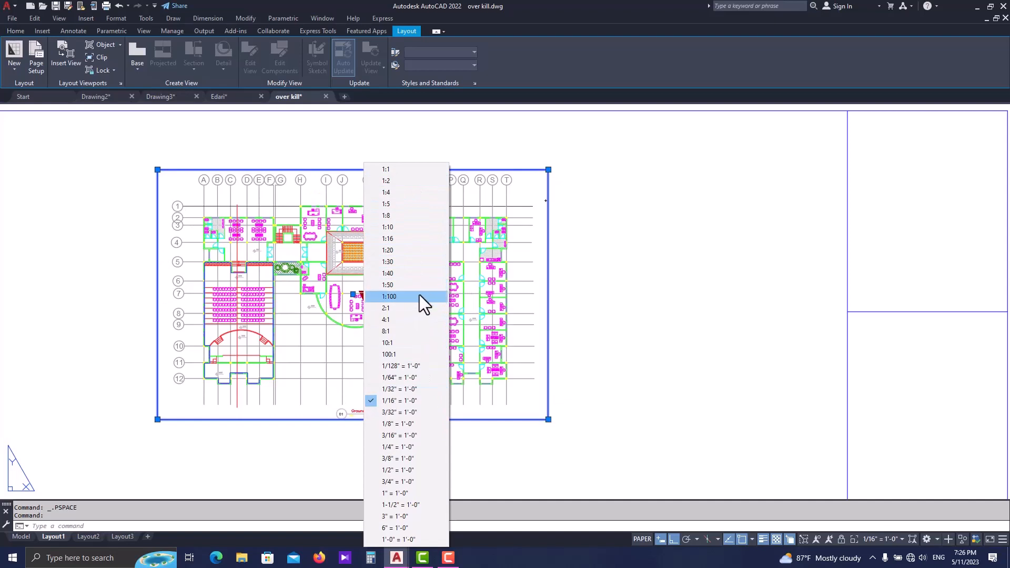
{"action": "key", "text": "Escape"}
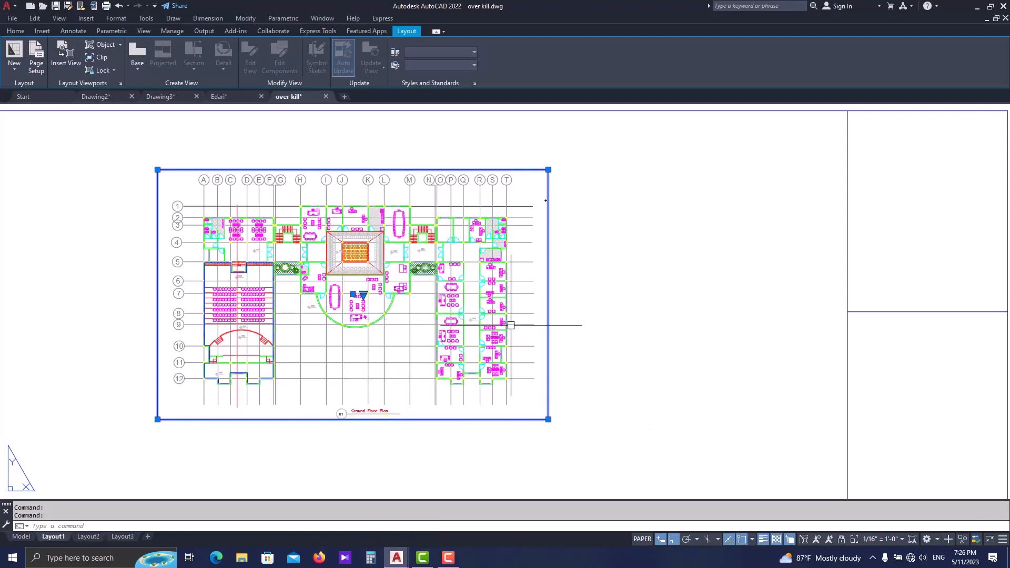
- Edit the drawing's scale list and reset it to the default metric scales
{"action": "left_click", "coordinate": [881, 537]}
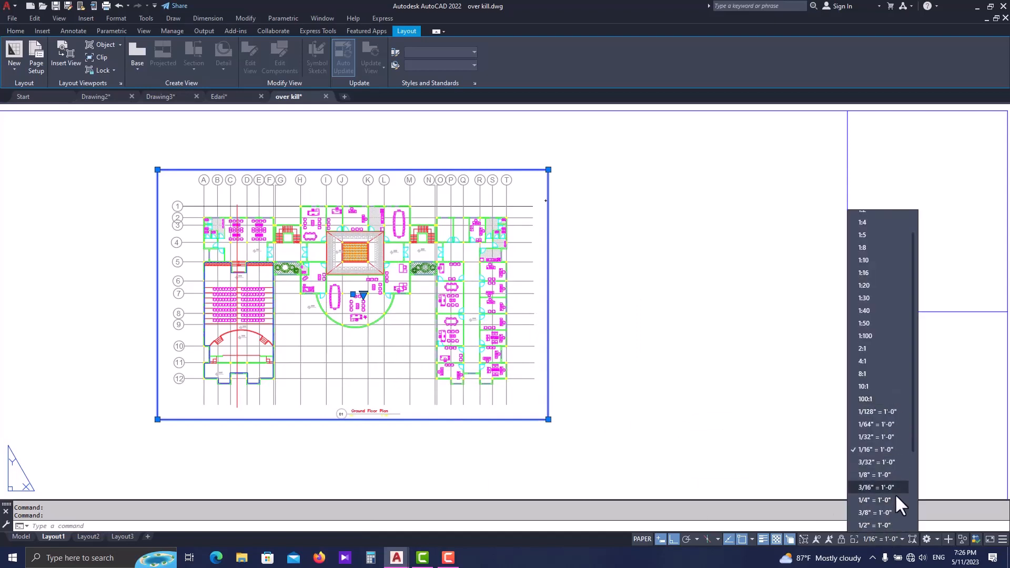
{"action": "scroll", "coordinate": [882, 435], "scroll_direction": "down", "scroll_amount": 4}
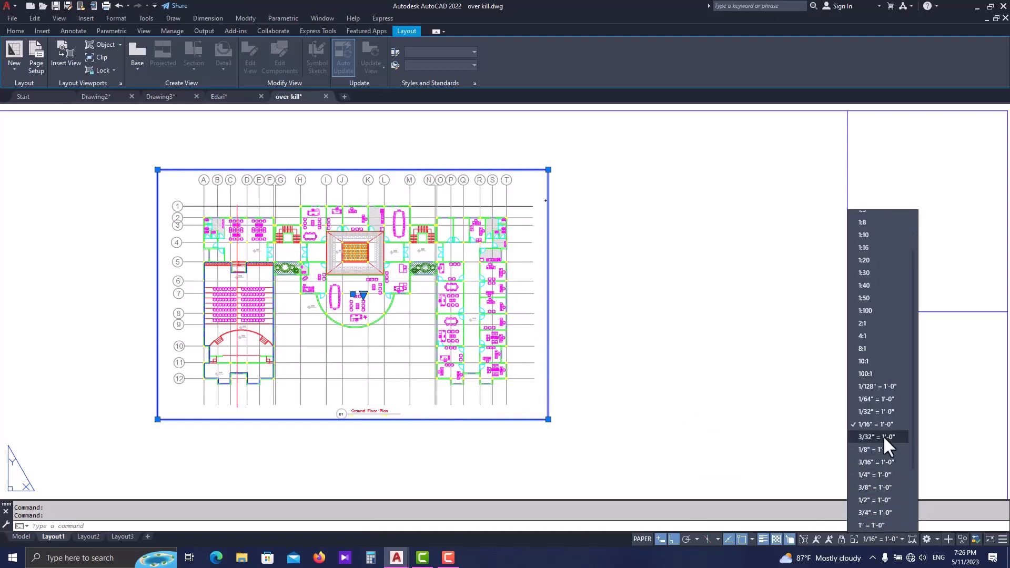
{"action": "left_click", "coordinate": [874, 497]}
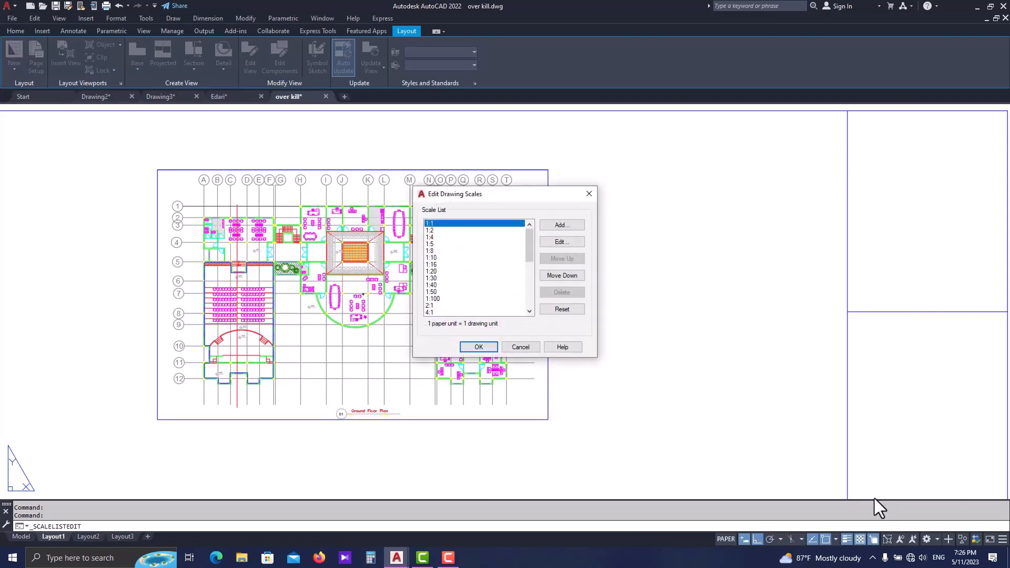
{"action": "left_click_drag", "start_coordinate": [481, 198], "coordinate": [523, 205]}
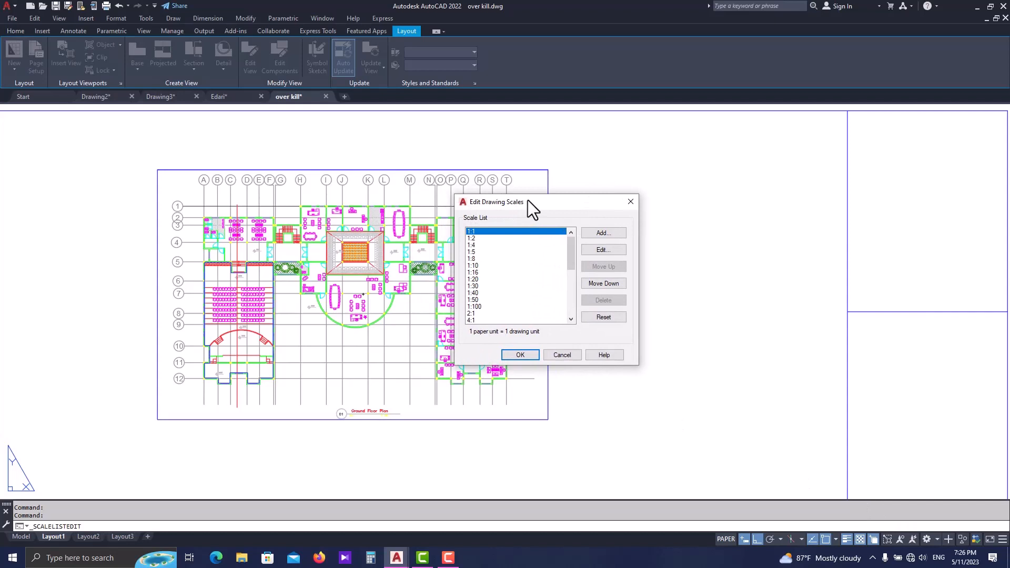
{"action": "scroll", "coordinate": [556, 254], "scroll_direction": "down", "scroll_amount": 2}
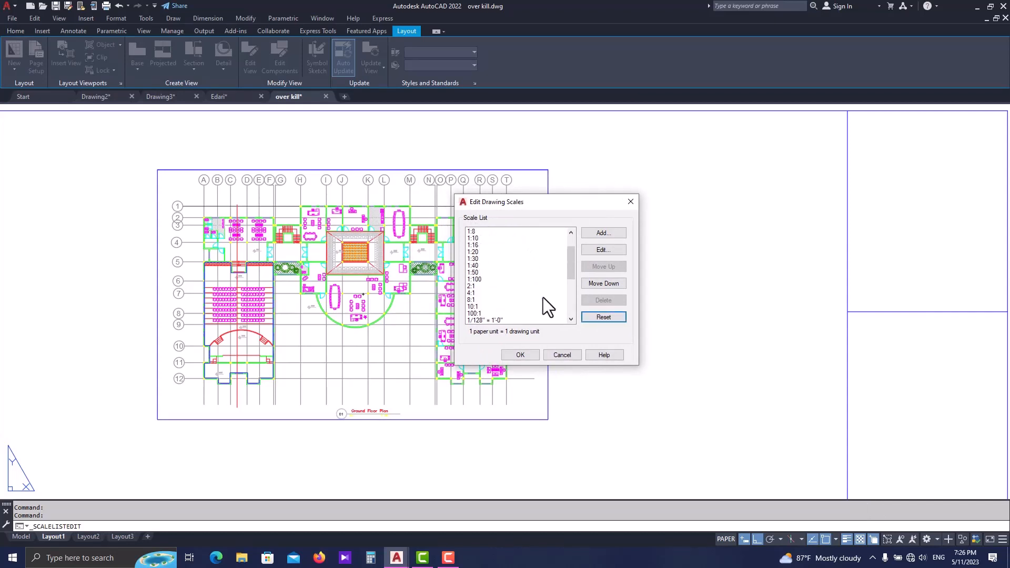
{"action": "left_click", "coordinate": [604, 317]}
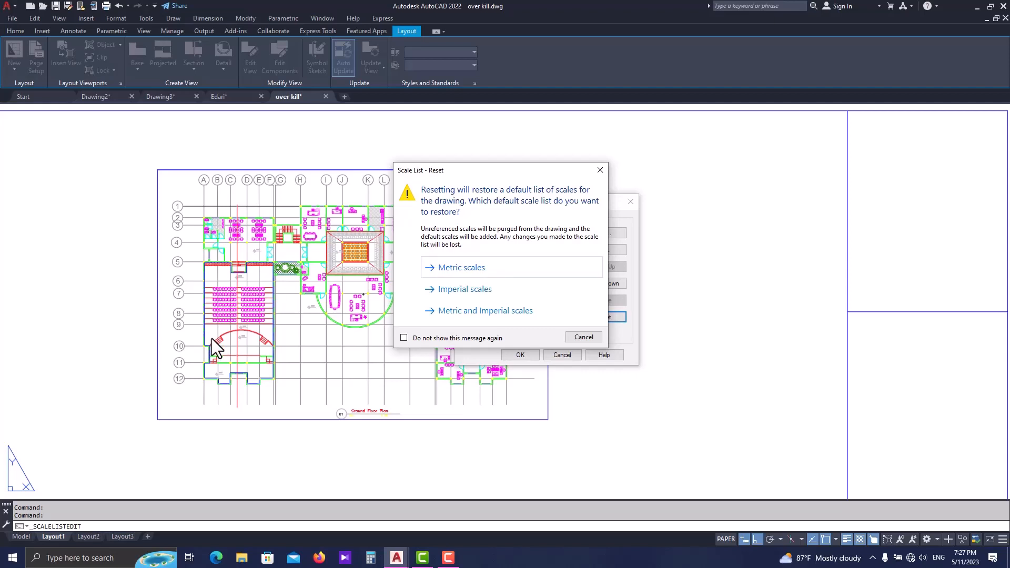
{"action": "left_click", "coordinate": [479, 271]}
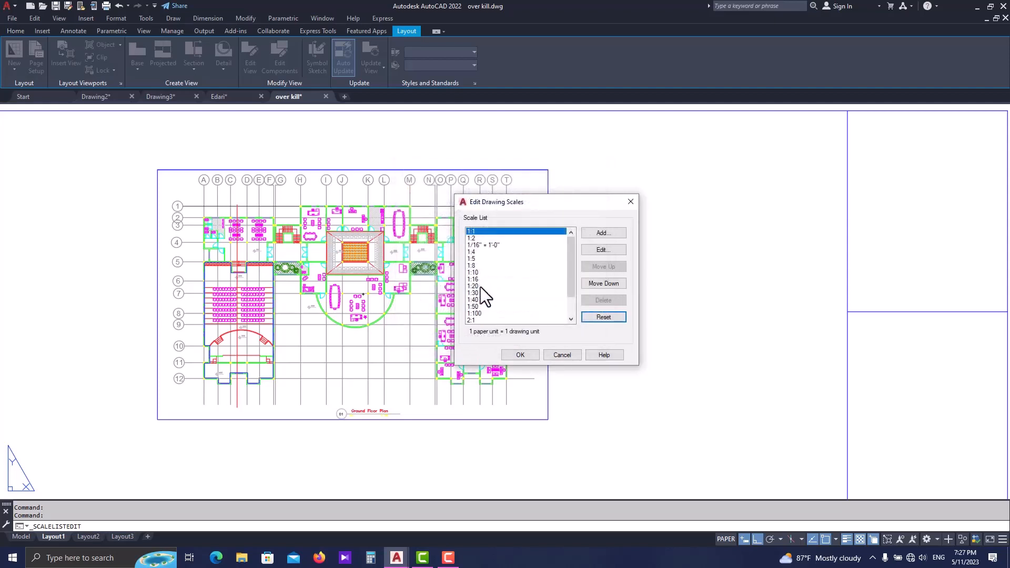
{"action": "left_click", "coordinate": [520, 355]}
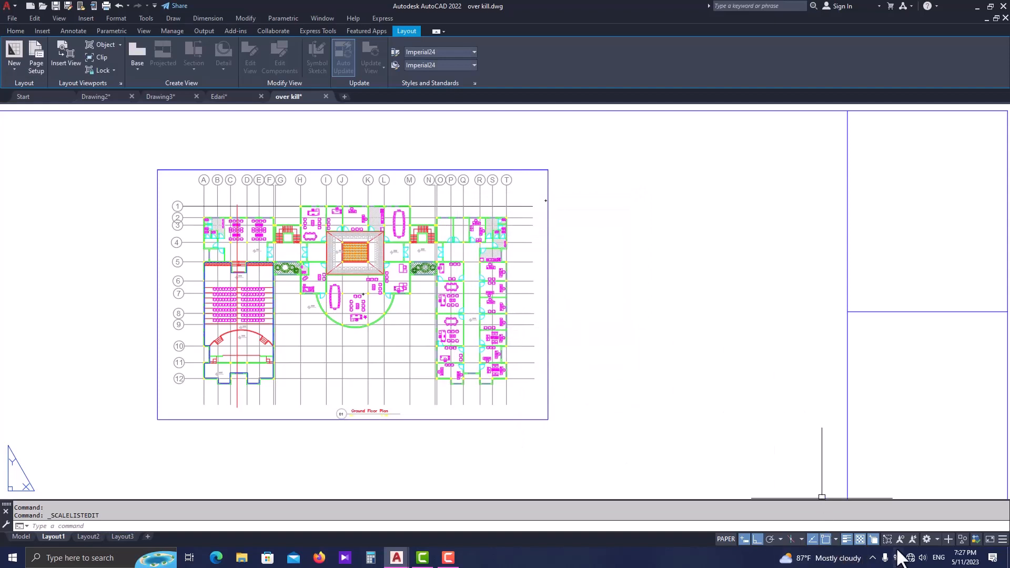
- Activate the ground floor plan viewport and set its scale to 1:100
{"action": "double_click", "coordinate": [527, 333]}
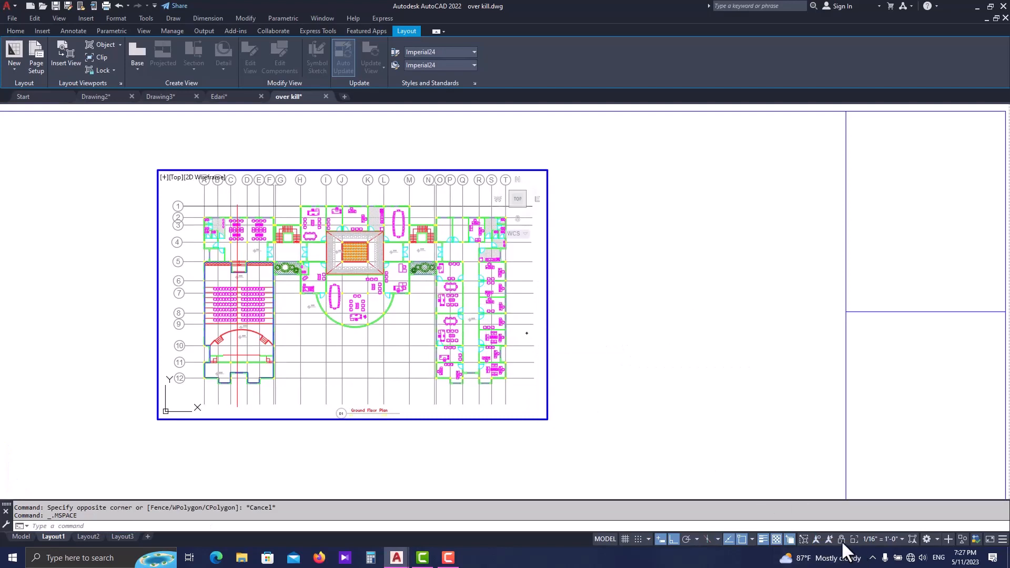
{"action": "left_click", "coordinate": [879, 539]}
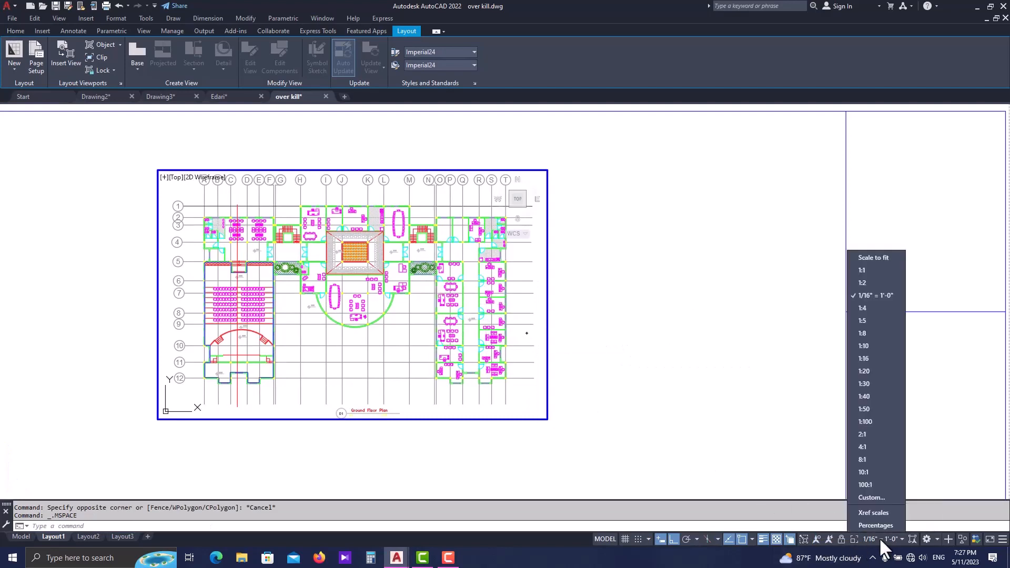
{"action": "left_click", "coordinate": [874, 421]}
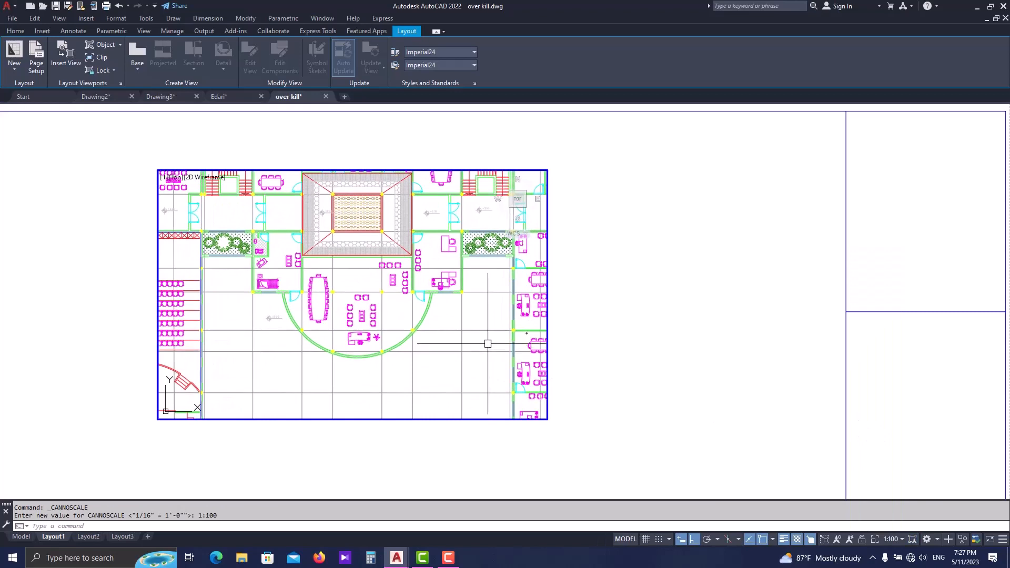
- Try zooming the plan out and in inside the unlocked viewport
{"action": "scroll", "coordinate": [482, 291], "scroll_direction": "down", "scroll_amount": 4}
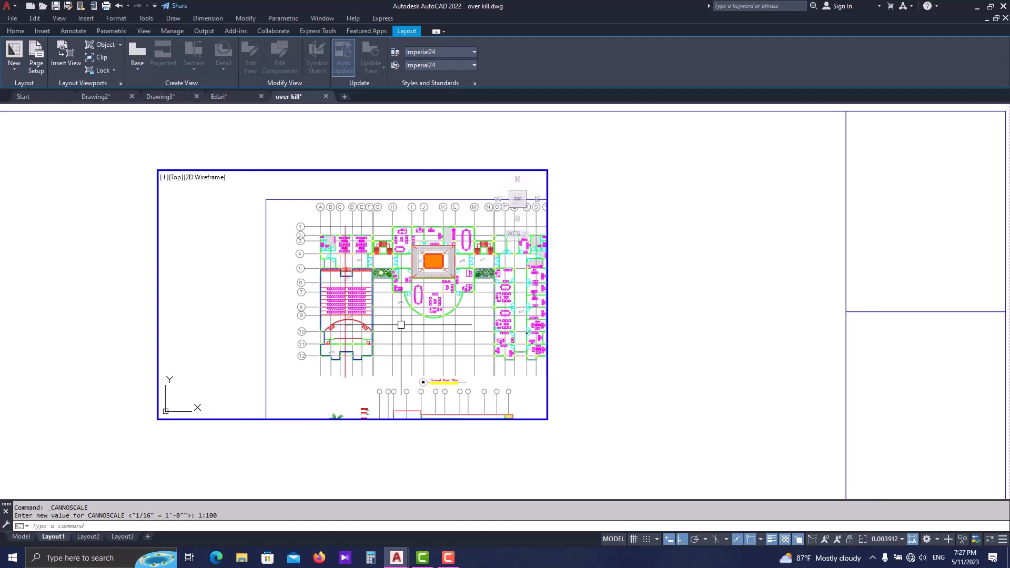
{"action": "scroll", "coordinate": [401, 326], "scroll_direction": "up", "scroll_amount": 4}
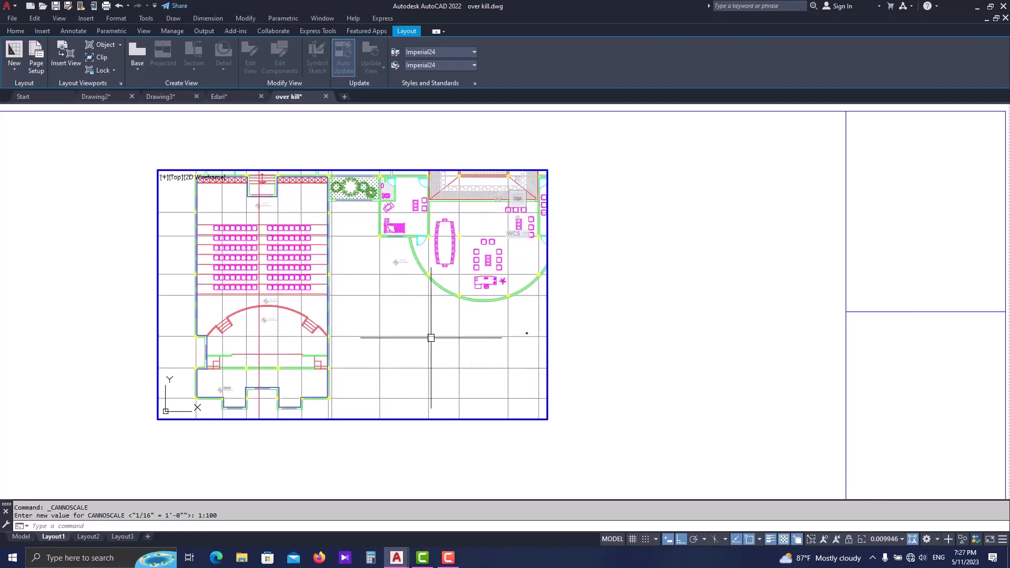
{"action": "scroll", "coordinate": [372, 303], "scroll_direction": "down", "scroll_amount": 4}
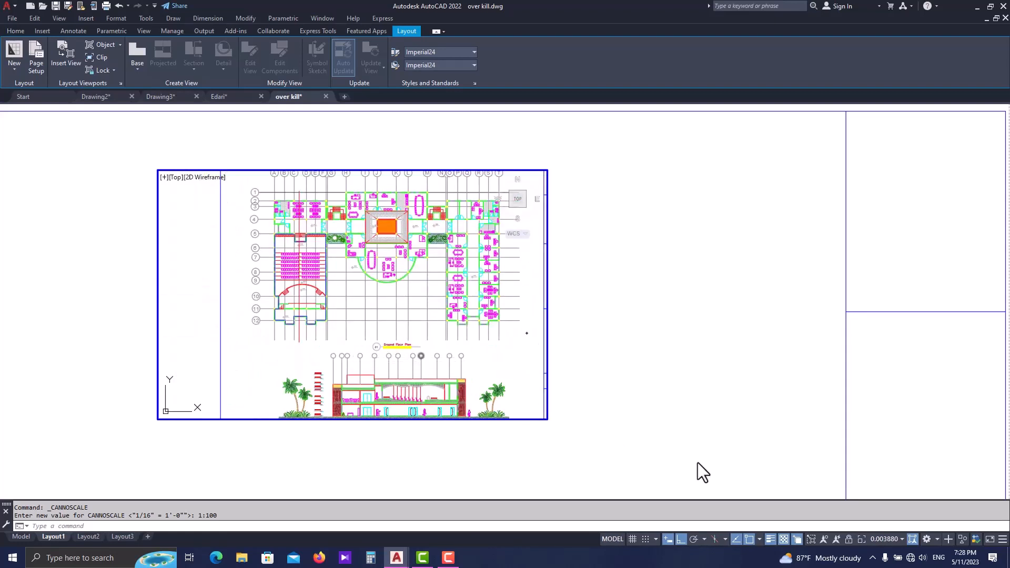
- Restore the viewport scale to 1:100, lock its view, and test zooming with the lock on
{"action": "left_click", "coordinate": [889, 539]}
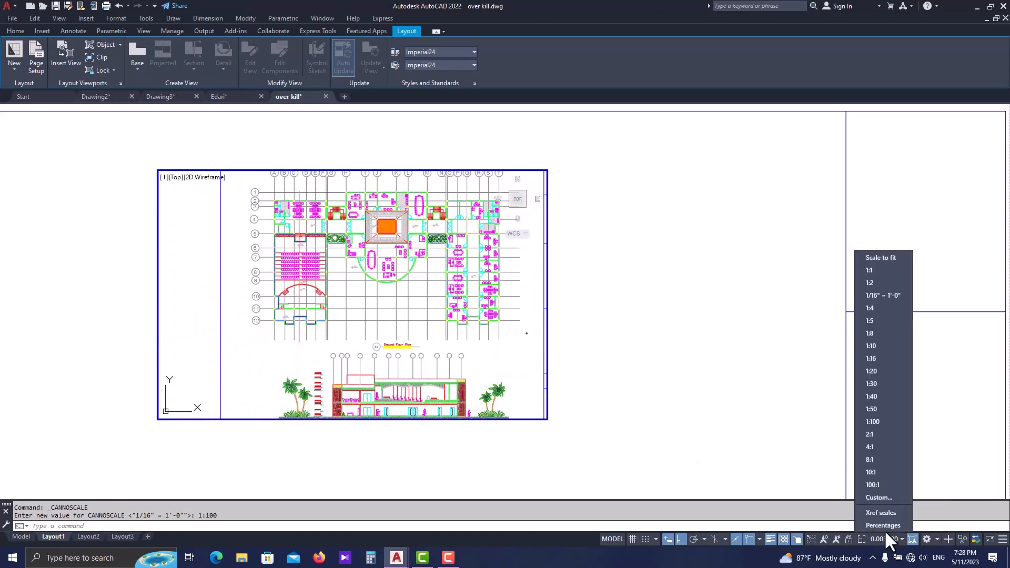
{"action": "left_click", "coordinate": [873, 422]}
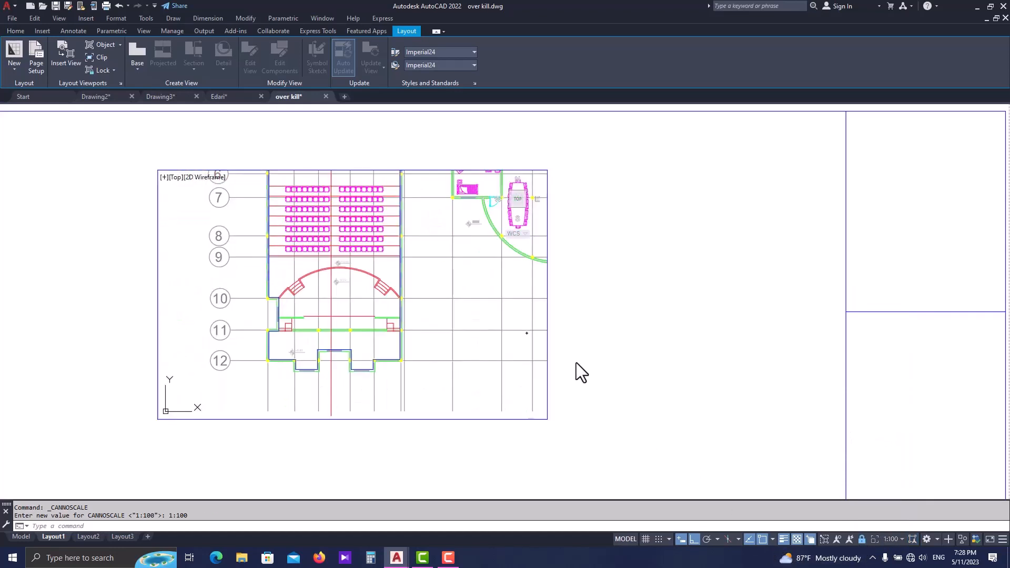
{"action": "scroll", "coordinate": [573, 304], "scroll_direction": "down", "scroll_amount": 3}
{"action": "scroll", "coordinate": [586, 319], "scroll_direction": "up", "scroll_amount": 2}
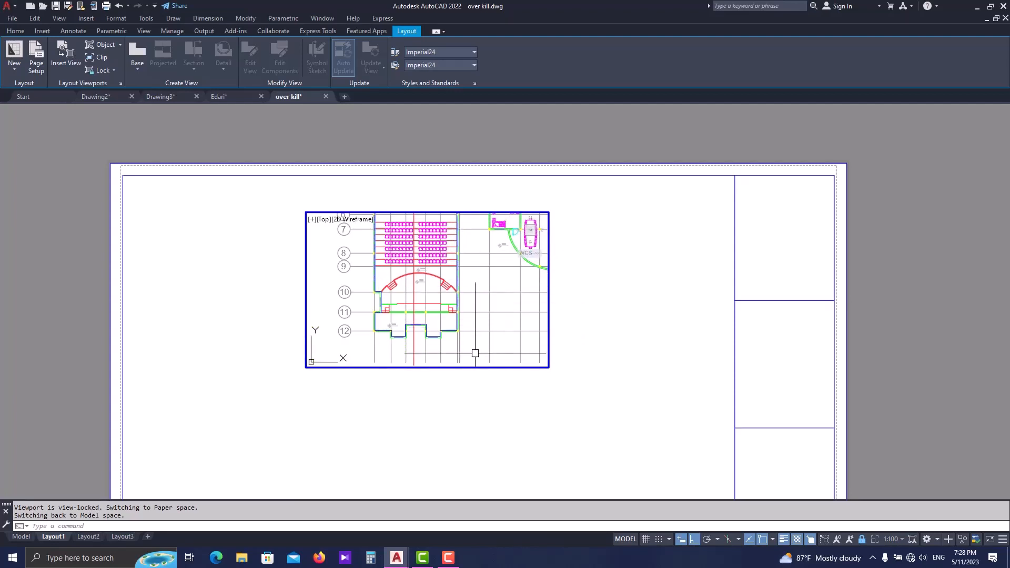
- Return to paper space and stretch the locked viewport wider on both sides and farther down the sheet
{"action": "left_click", "coordinate": [471, 372]}
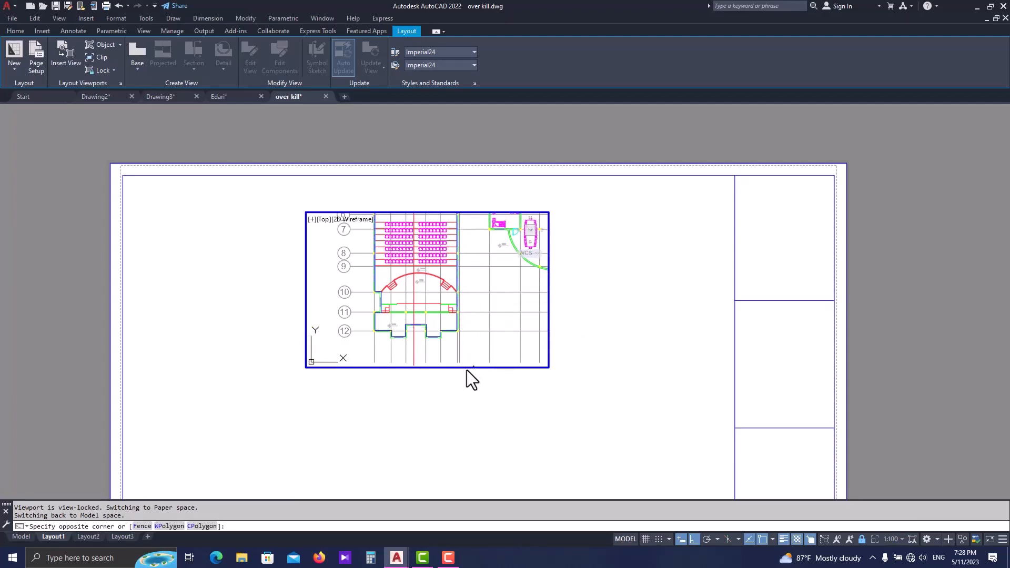
{"action": "double_click", "coordinate": [468, 369]}
{"action": "left_click", "coordinate": [480, 368]}
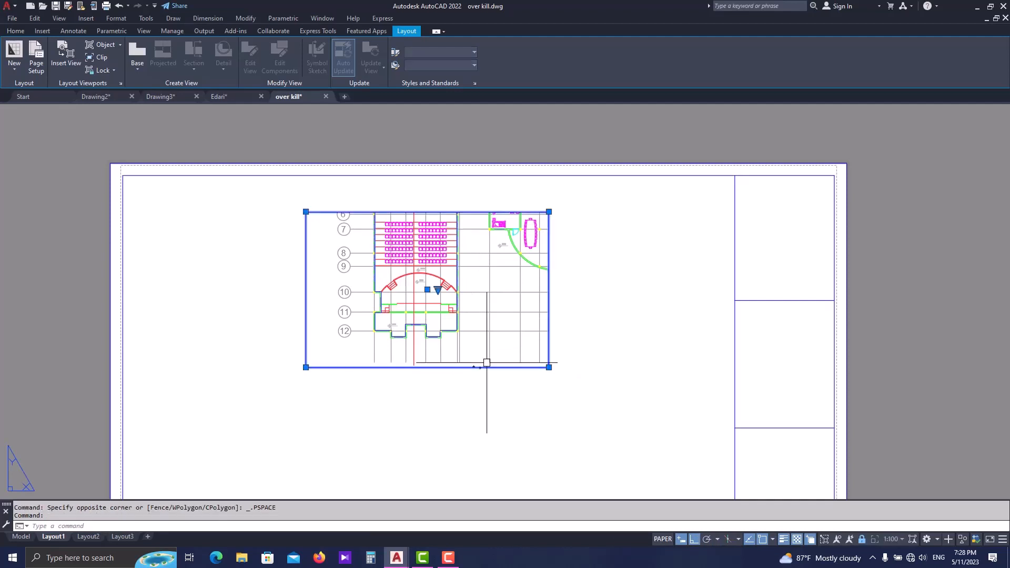
{"action": "scroll", "coordinate": [491, 357], "scroll_direction": "down", "scroll_amount": 2}
{"action": "left_click", "coordinate": [527, 363]}
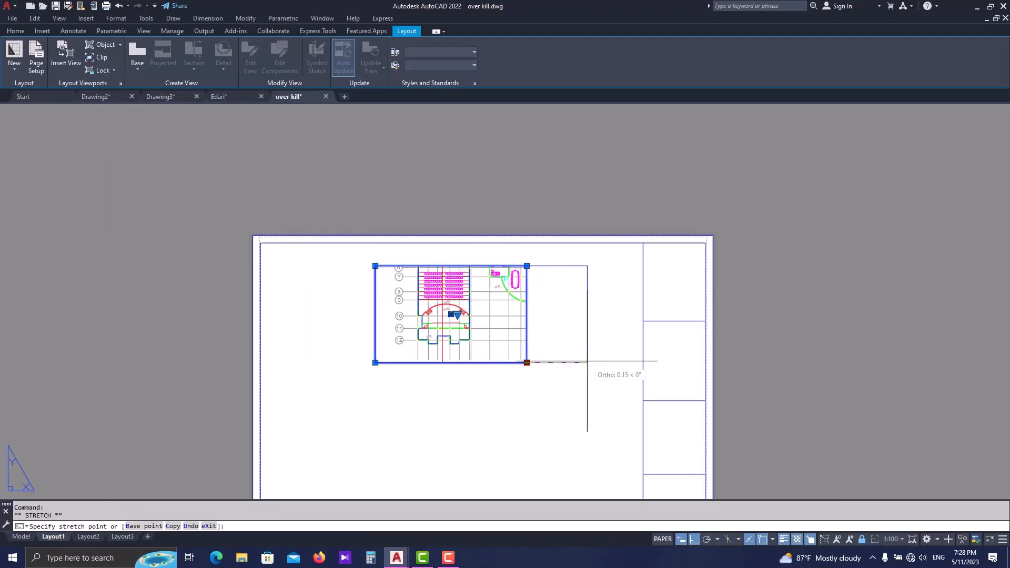
{"action": "left_click", "coordinate": [619, 362]}
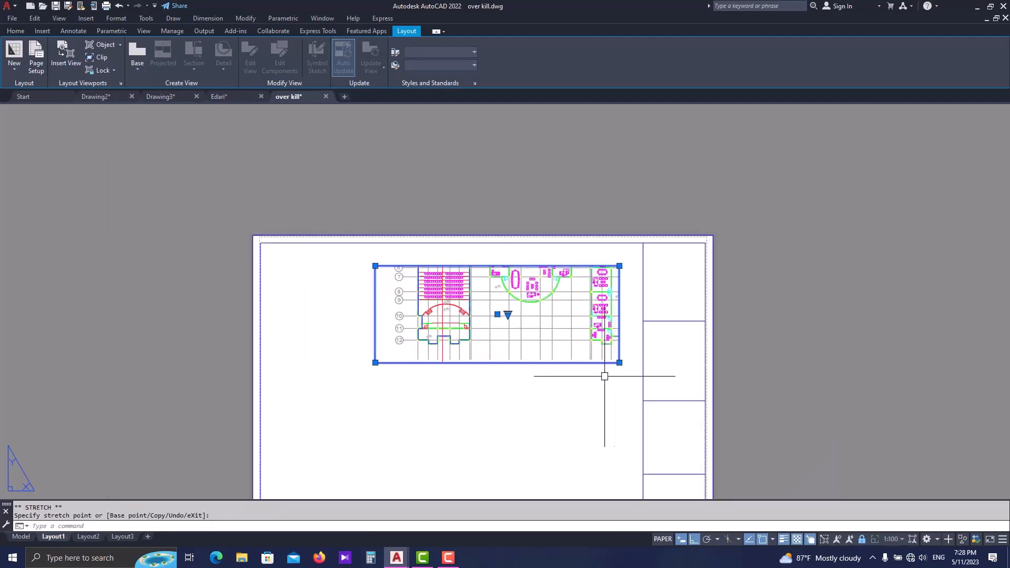
{"action": "left_click", "coordinate": [375, 362]}
{"action": "left_click", "coordinate": [298, 363]}
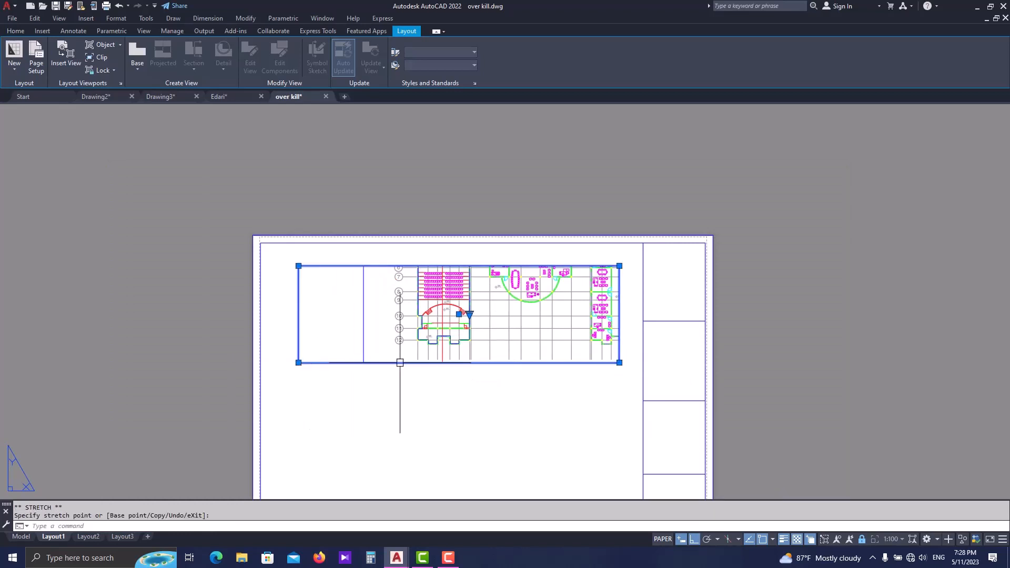
{"action": "left_click", "coordinate": [619, 363]}
{"action": "left_click", "coordinate": [614, 432]}
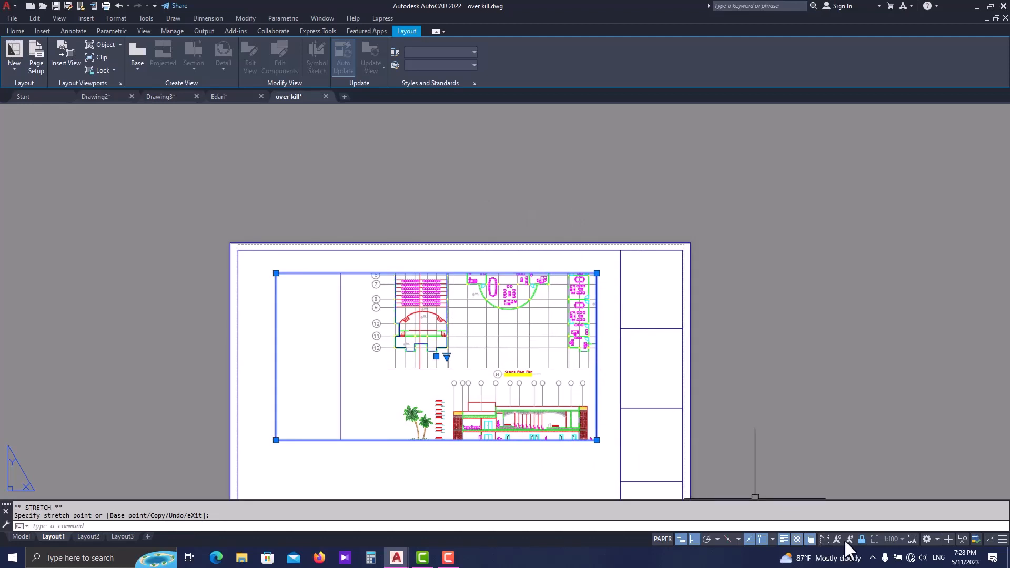
- Unlock and activate the enlarged viewport, and pan the ground floor plan into its frame
{"action": "middle_click_drag", "start_coordinate": [498, 347], "coordinate": [566, 301]}
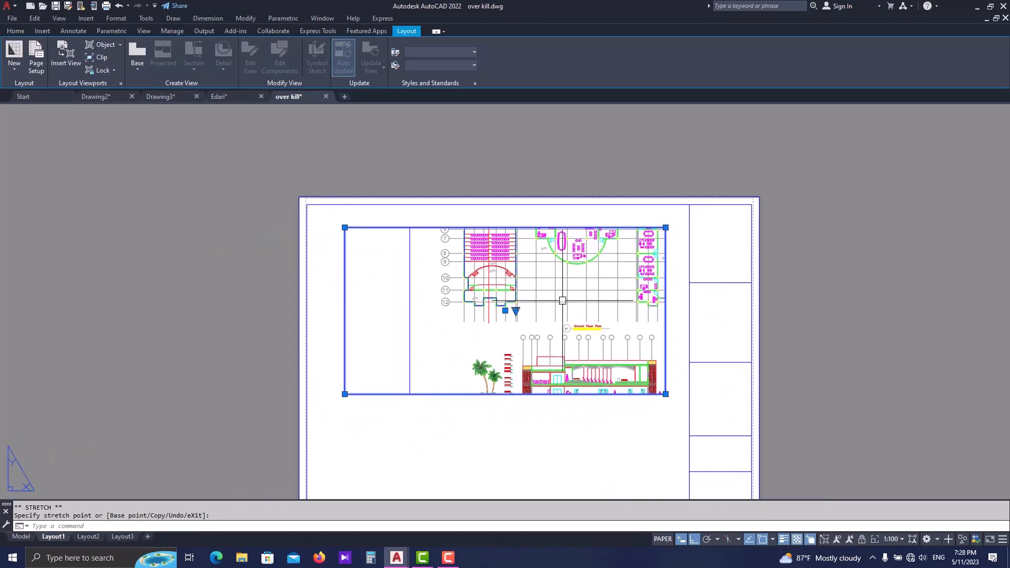
{"action": "left_click", "coordinate": [564, 301]}
{"action": "key", "text": "Escape"}
{"action": "double_click", "coordinate": [559, 299]}
{"action": "left_click", "coordinate": [553, 305]}
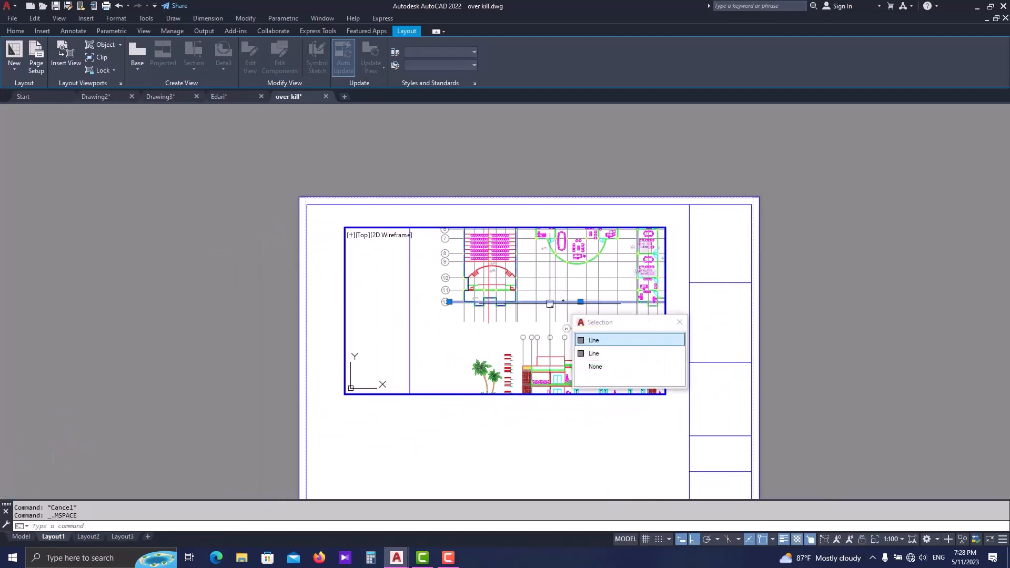
{"action": "middle_click_drag", "start_coordinate": [554, 300], "coordinate": [493, 369]}
- Apply the 1:100 scale to the reframed ground floor plan and lock the viewport
{"action": "left_click", "coordinate": [889, 538]}
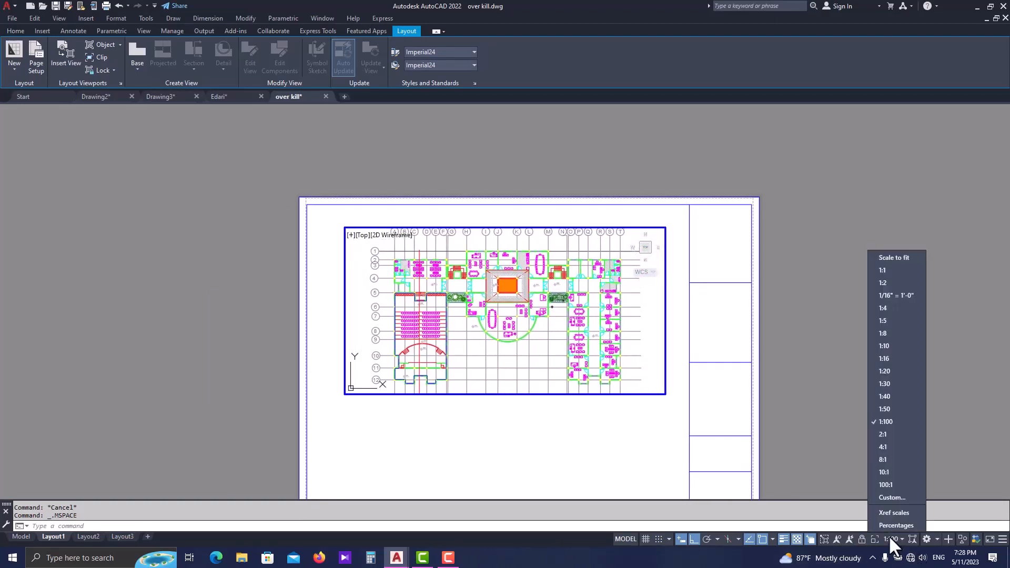
{"action": "left_click", "coordinate": [885, 421]}
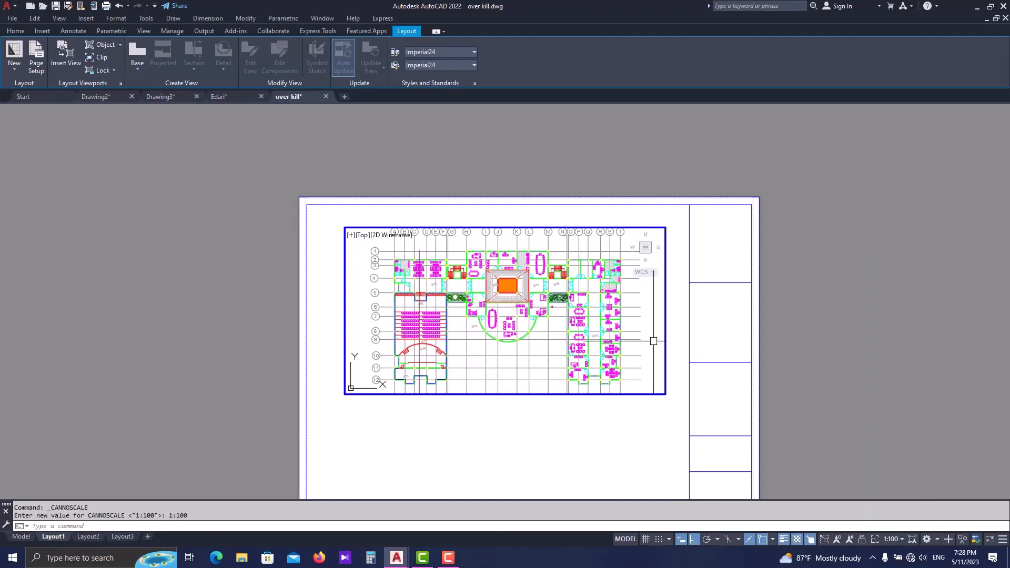
{"action": "left_click", "coordinate": [861, 538]}
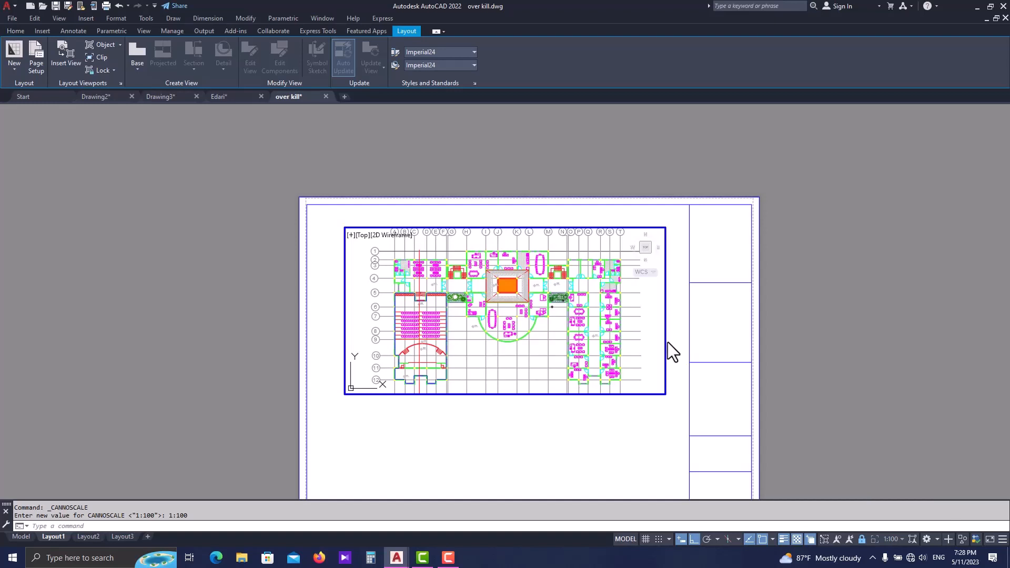
- In paper space, tighten the viewport's two sides around the plan and extend its lower edge to include the Ground Floor Plan title
{"action": "left_click", "coordinate": [665, 387]}
{"action": "left_click", "coordinate": [665, 394]}
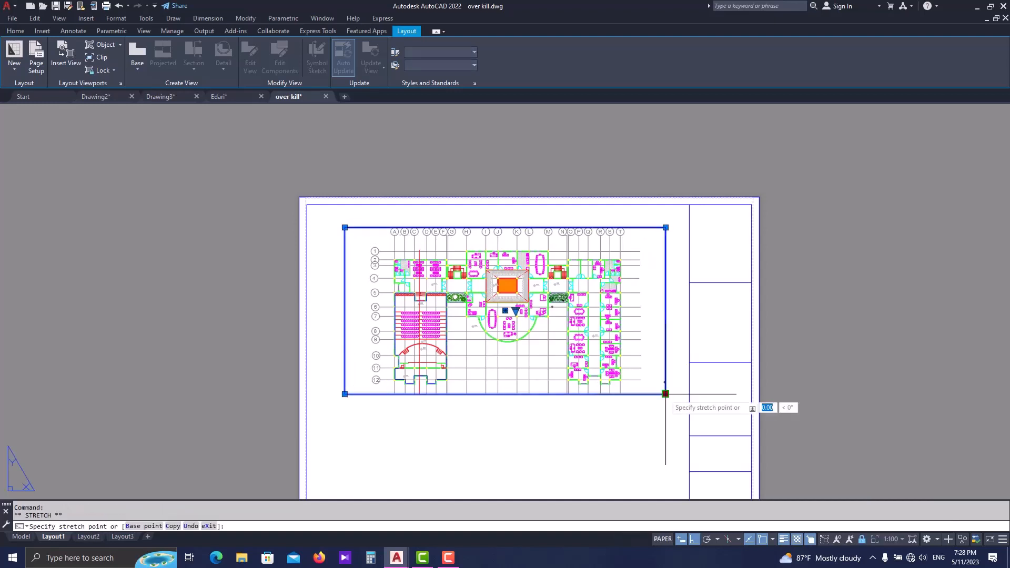
{"action": "left_click", "coordinate": [645, 394]}
{"action": "left_click", "coordinate": [344, 394]}
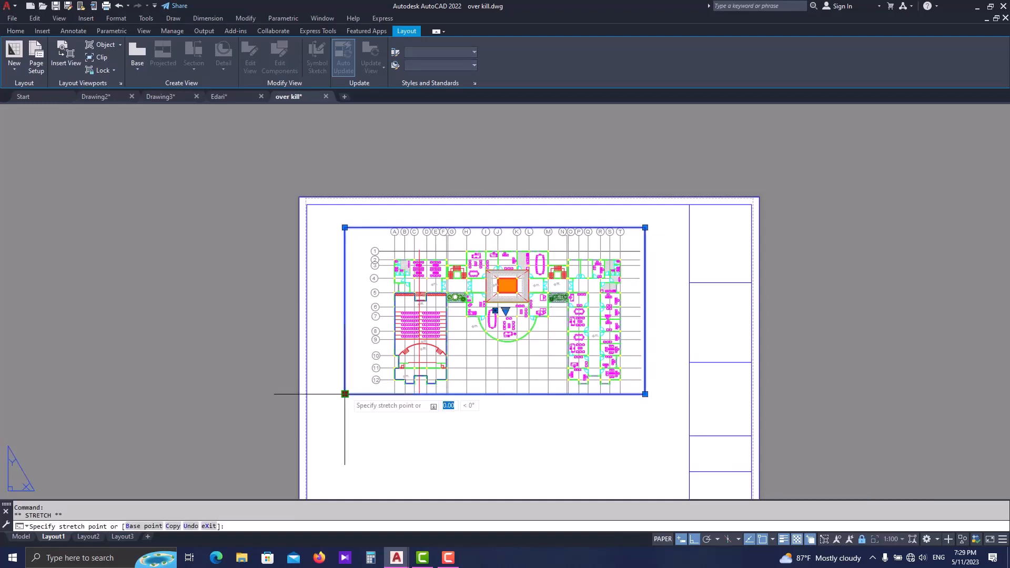
{"action": "left_click", "coordinate": [365, 394]}
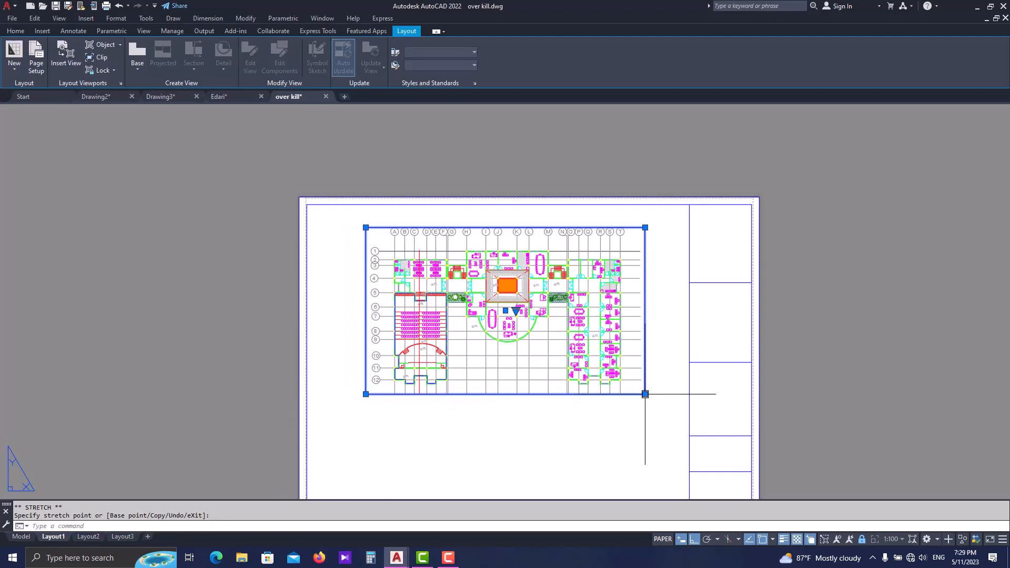
{"action": "left_click", "coordinate": [645, 394]}
{"action": "left_click", "coordinate": [645, 413]}
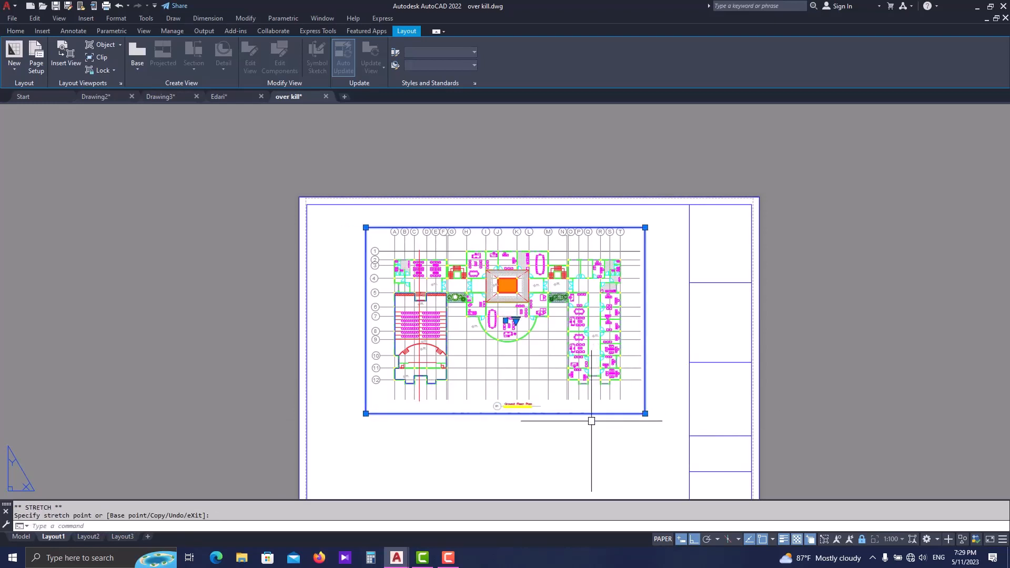
- Raise the lower edge of the ground floor plan viewport slightly, keeping the Ground Floor Plan title inside
{"action": "scroll", "coordinate": [592, 423], "scroll_direction": "up", "scroll_amount": 4}
{"action": "left_click", "coordinate": [727, 394]}
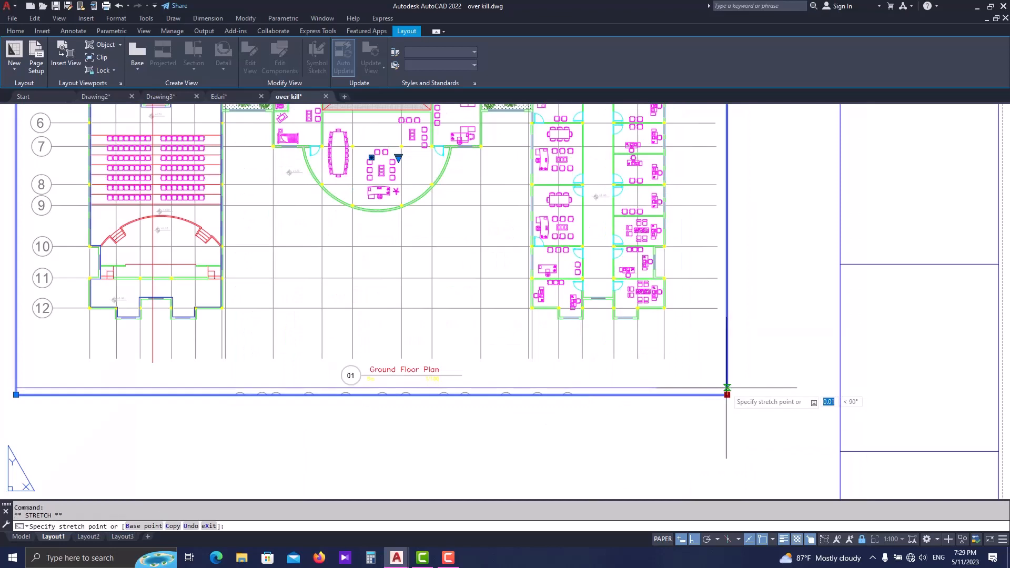
{"action": "left_click", "coordinate": [727, 388]}
{"action": "key", "text": "Escape"}
{"action": "scroll", "coordinate": [625, 406], "scroll_direction": "down", "scroll_amount": 5}
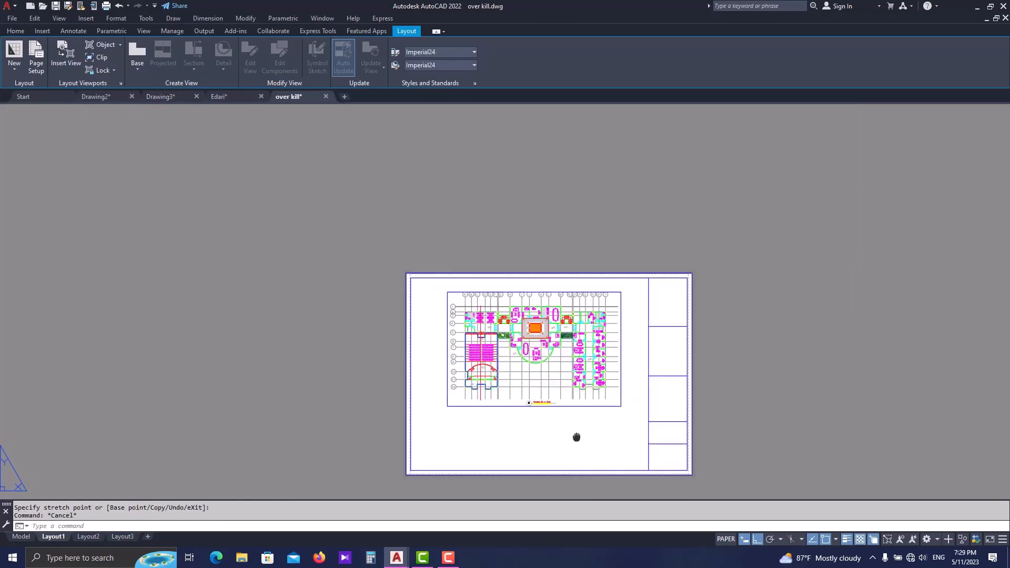
- Move the ground floor plan viewport straight up, close to the sheet's upper border
{"action": "scroll", "coordinate": [607, 290], "scroll_direction": "up", "scroll_amount": 2}
{"action": "scroll", "coordinate": [441, 271], "scroll_direction": "down", "scroll_amount": 2}
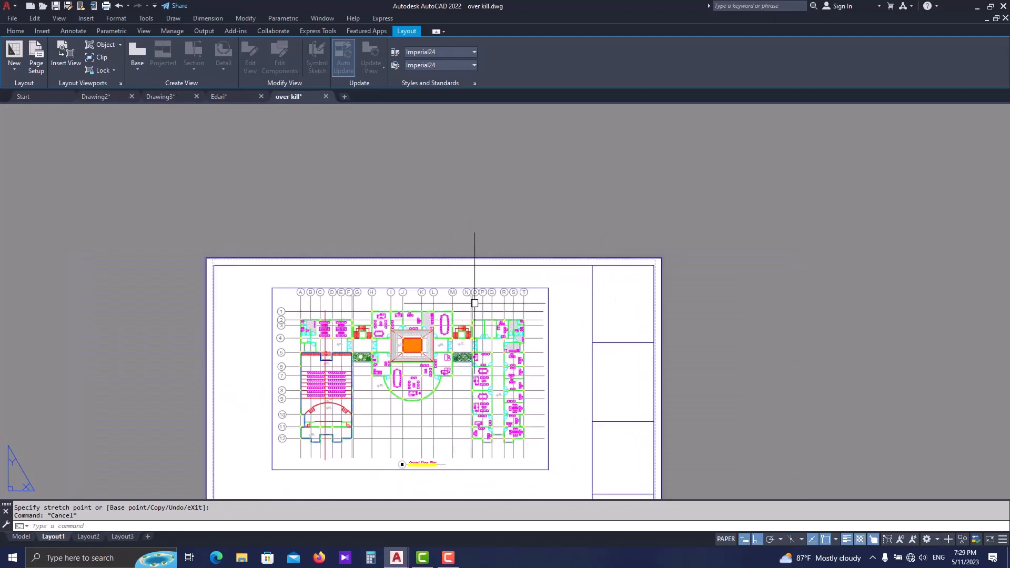
{"action": "middle_click_drag", "start_coordinate": [483, 365], "coordinate": [485, 330]}
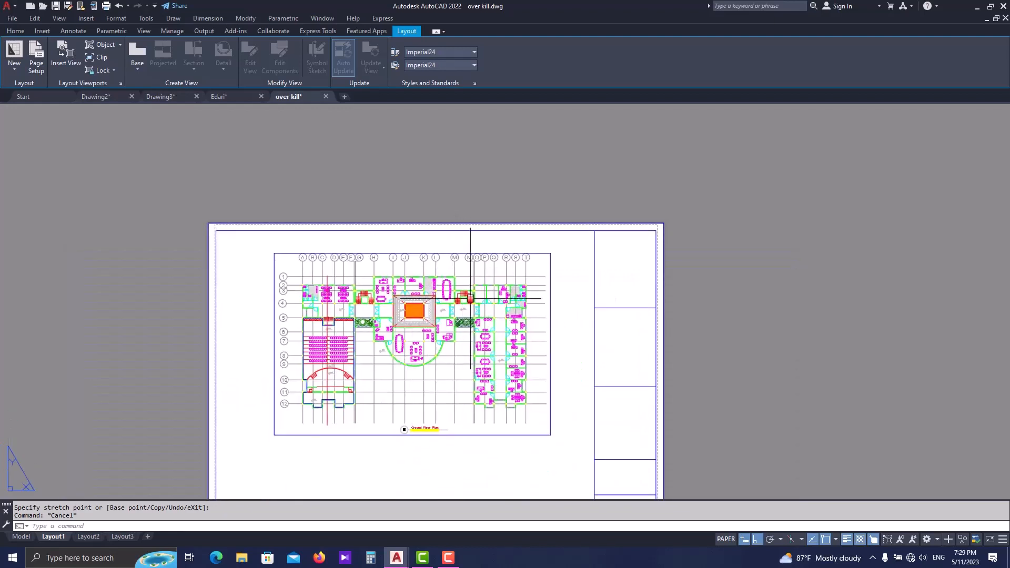
{"action": "left_click", "coordinate": [538, 253]}
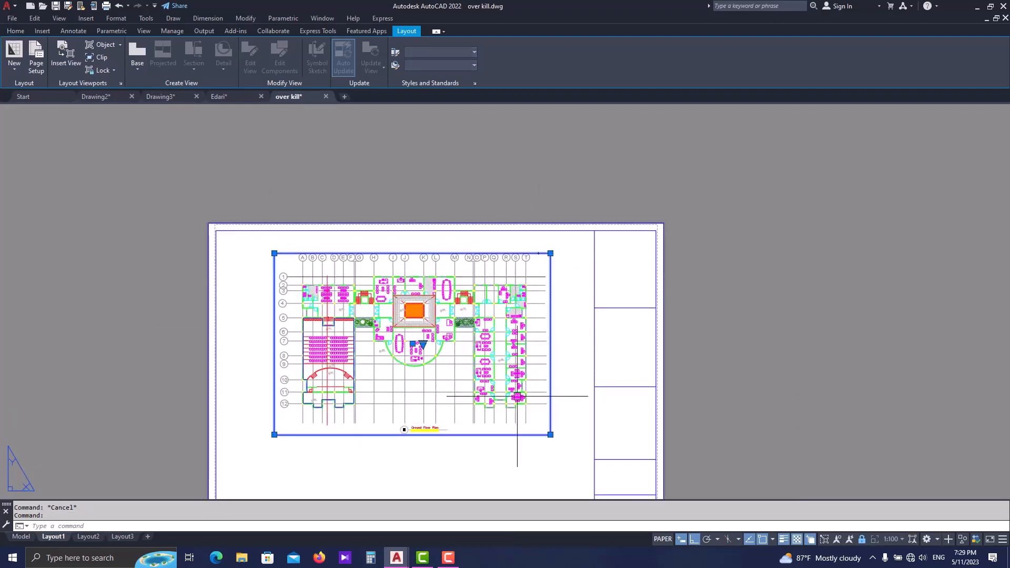
{"action": "scroll", "coordinate": [411, 345], "scroll_direction": "up", "scroll_amount": 4}
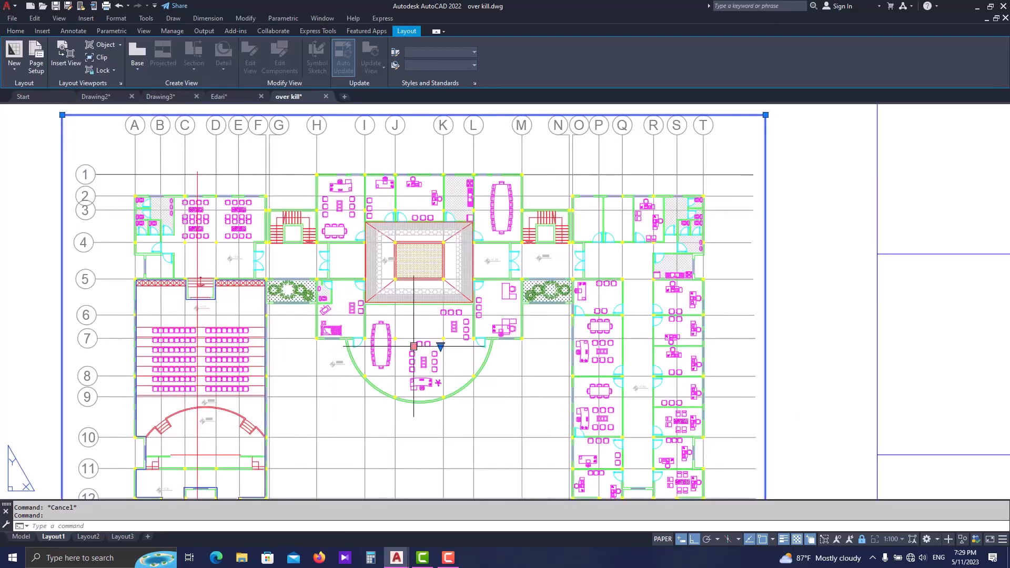
{"action": "scroll", "coordinate": [414, 346], "scroll_direction": "down", "scroll_amount": 4}
{"action": "left_click", "coordinate": [414, 346]}
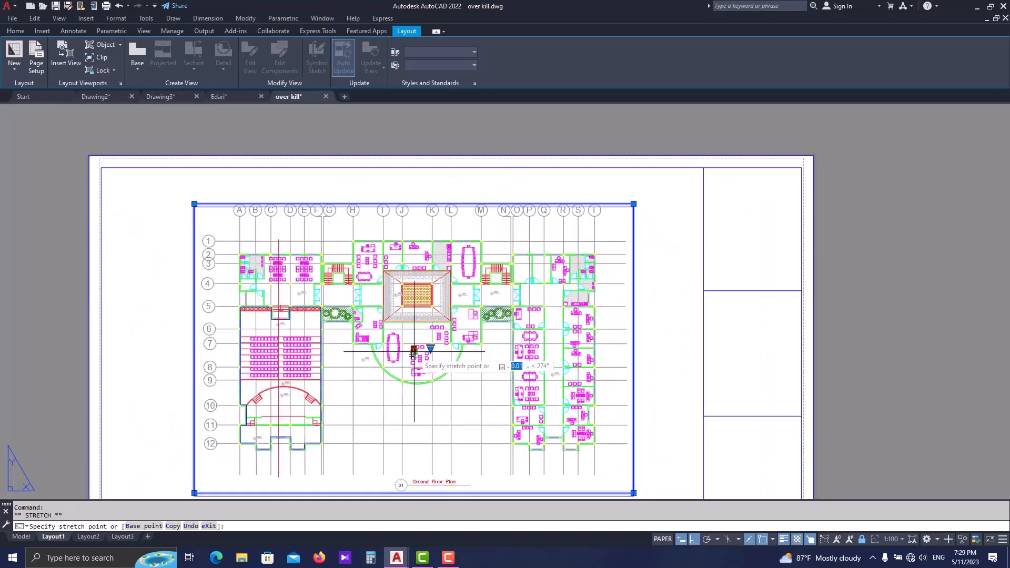
{"action": "left_click", "coordinate": [413, 320]}
{"action": "left_click", "coordinate": [423, 322]}
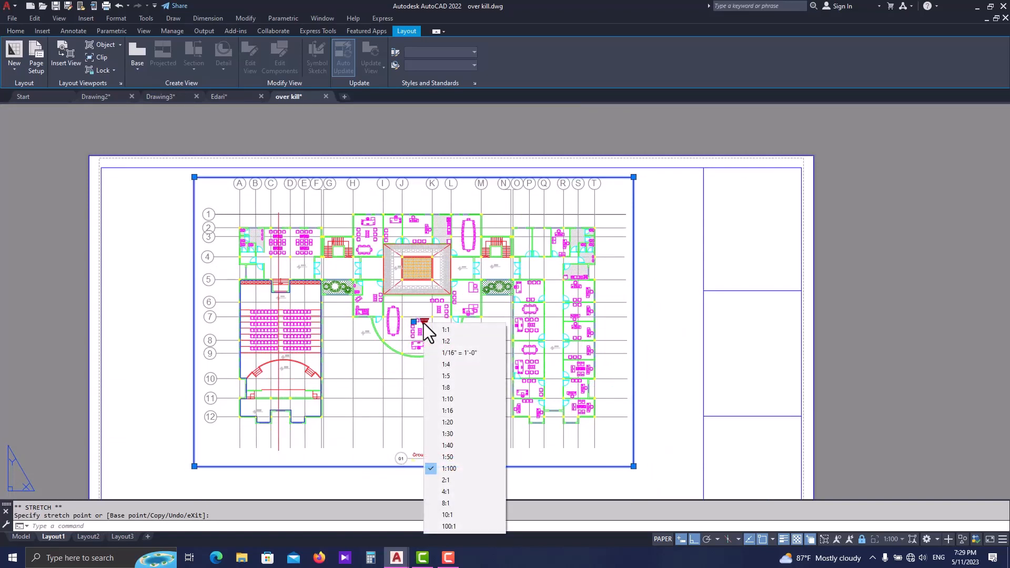
{"action": "key", "text": "Escape"}
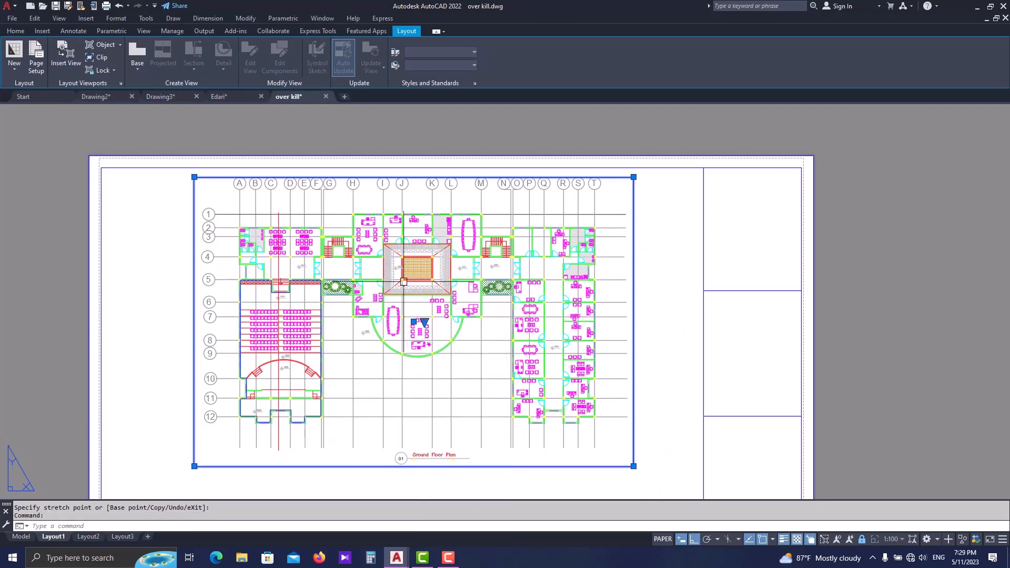
- Insert a new view framing Section A-A from model space and place its viewport below the ground floor plan viewport
{"action": "scroll", "coordinate": [451, 394], "scroll_direction": "down", "scroll_amount": 2}
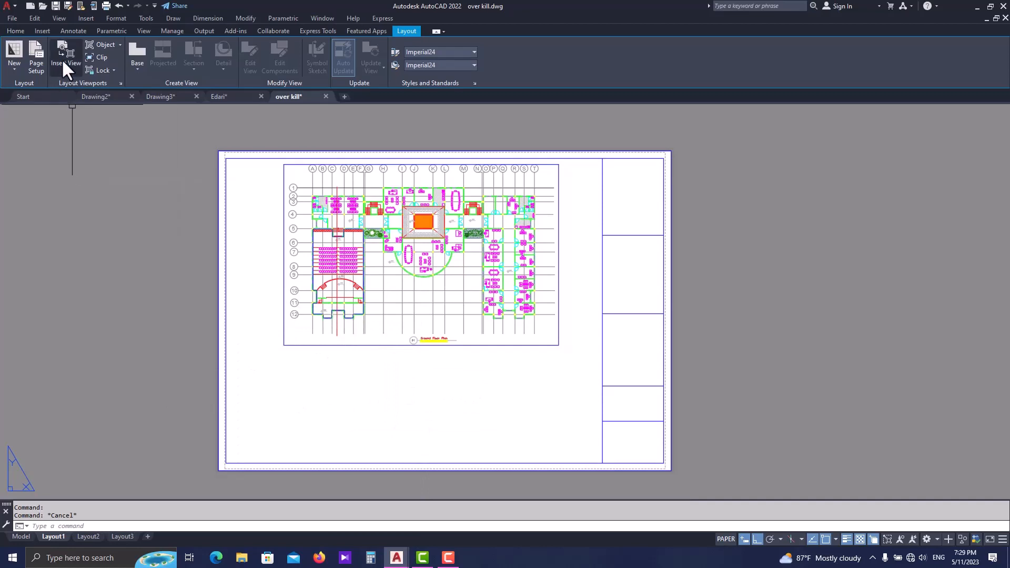
{"action": "left_click", "coordinate": [63, 61]}
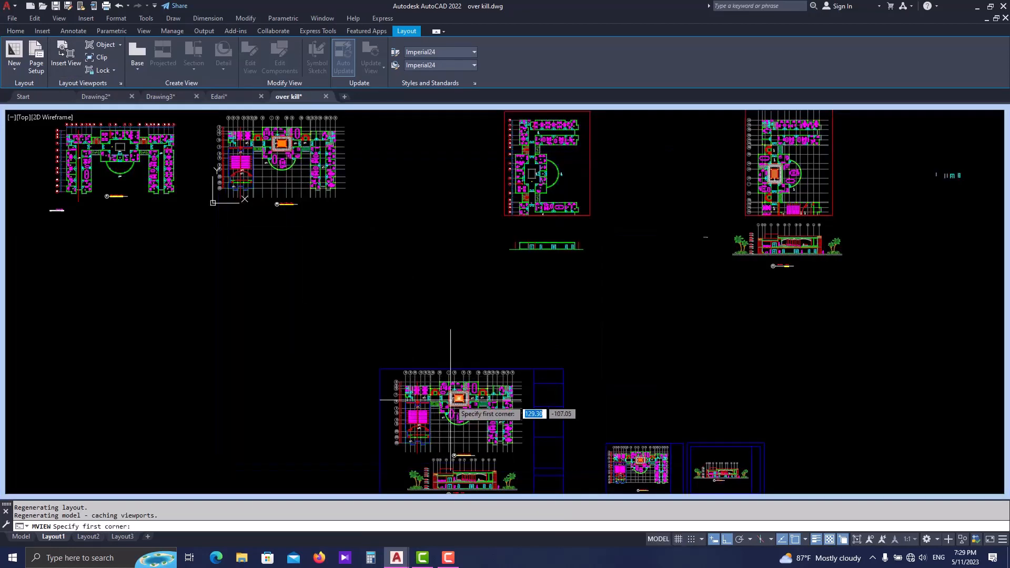
{"action": "scroll", "coordinate": [450, 400], "scroll_direction": "up", "scroll_amount": 5}
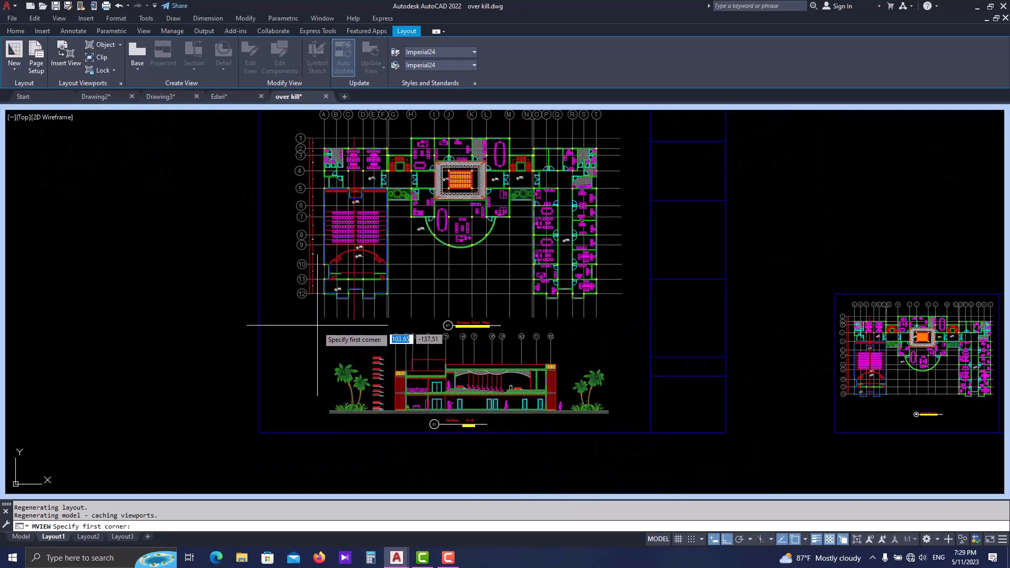
{"action": "scroll", "coordinate": [328, 327], "scroll_direction": "up", "scroll_amount": 2}
{"action": "left_click", "coordinate": [330, 327]}
{"action": "scroll", "coordinate": [330, 327], "scroll_direction": "down", "scroll_amount": 2}
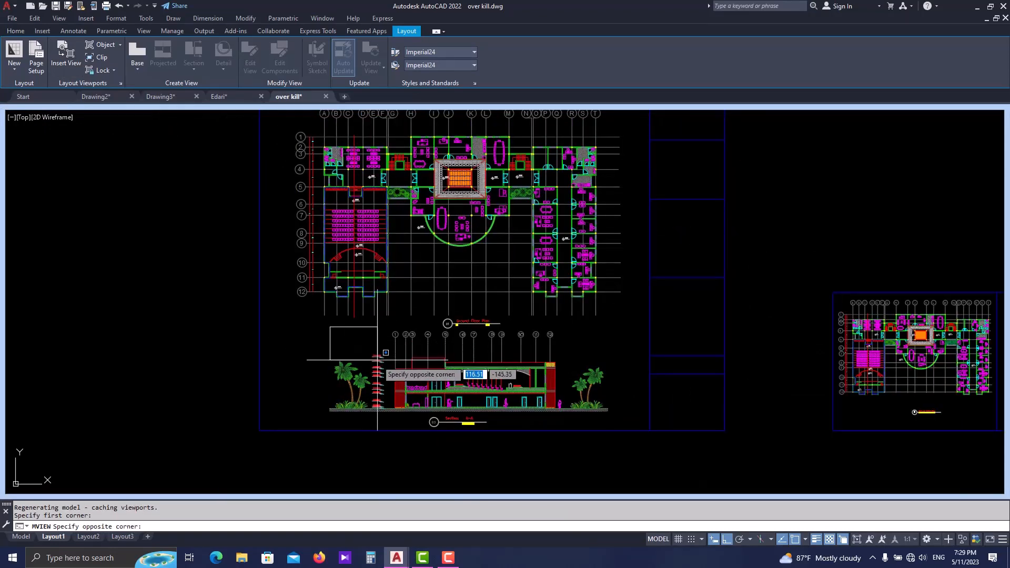
{"action": "left_click", "coordinate": [613, 431]}
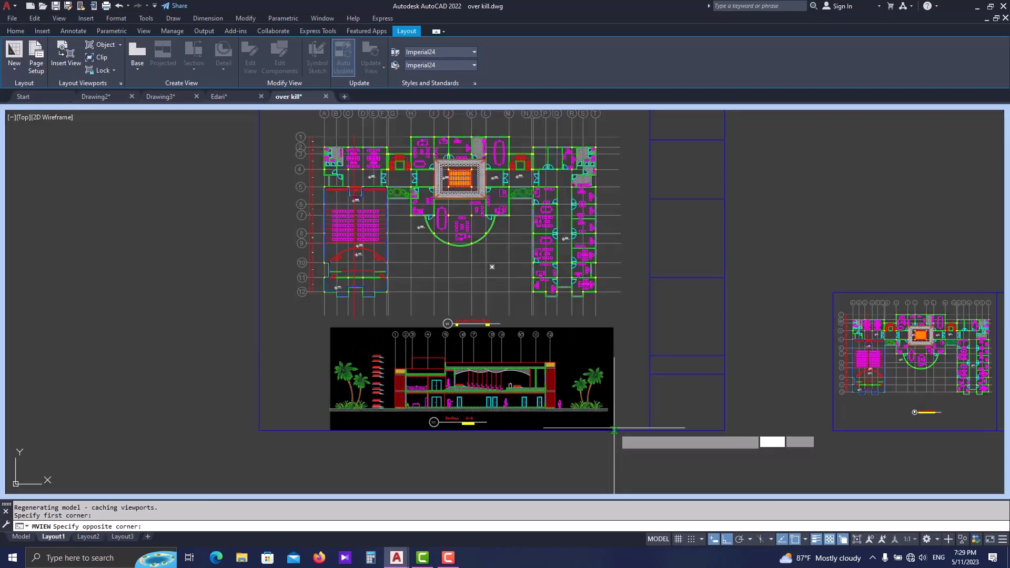
{"action": "key", "text": "Return"}
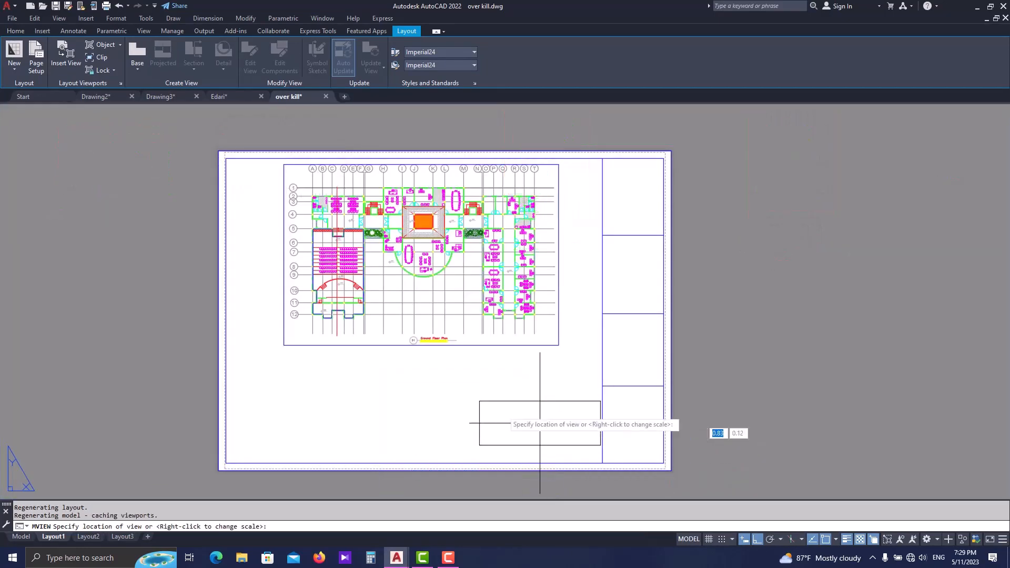
{"action": "left_click", "coordinate": [414, 410]}
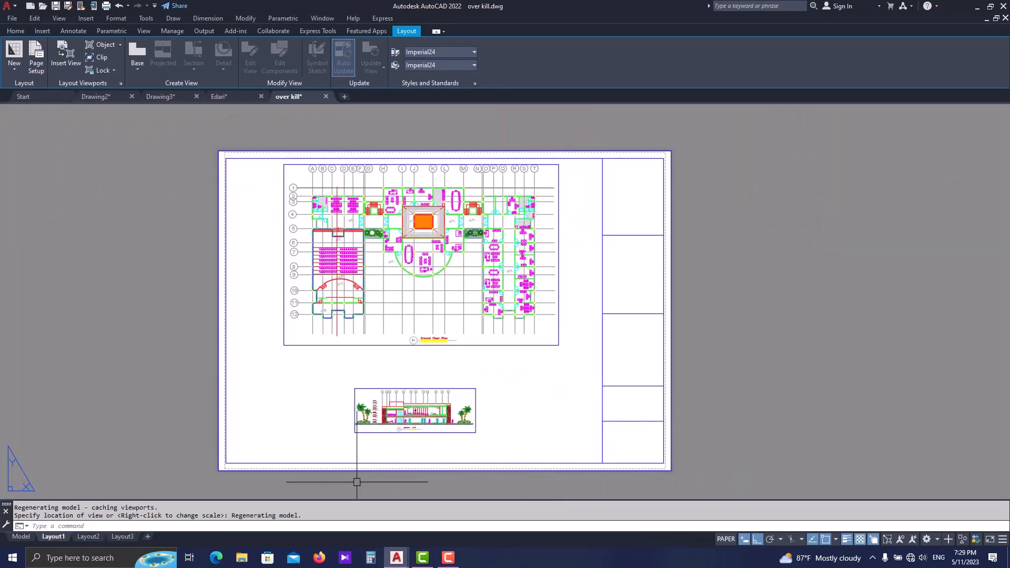
{"action": "key", "text": "Escape"}
- Set the Section A-A viewport's scale to 1:100
{"action": "scroll", "coordinate": [327, 487], "scroll_direction": "up", "scroll_amount": 2}
{"action": "left_click", "coordinate": [506, 373]}
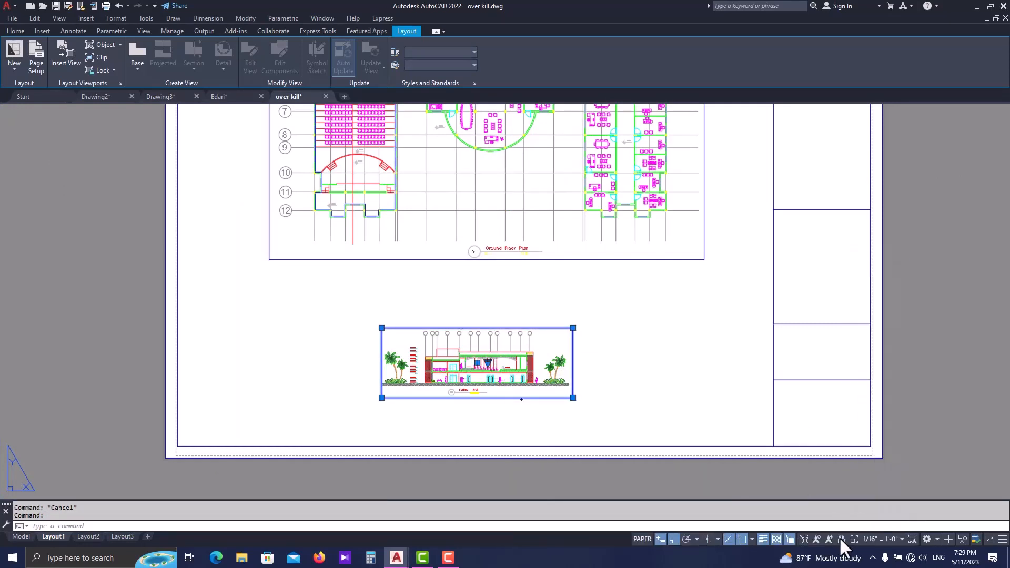
{"action": "left_click", "coordinate": [869, 536]}
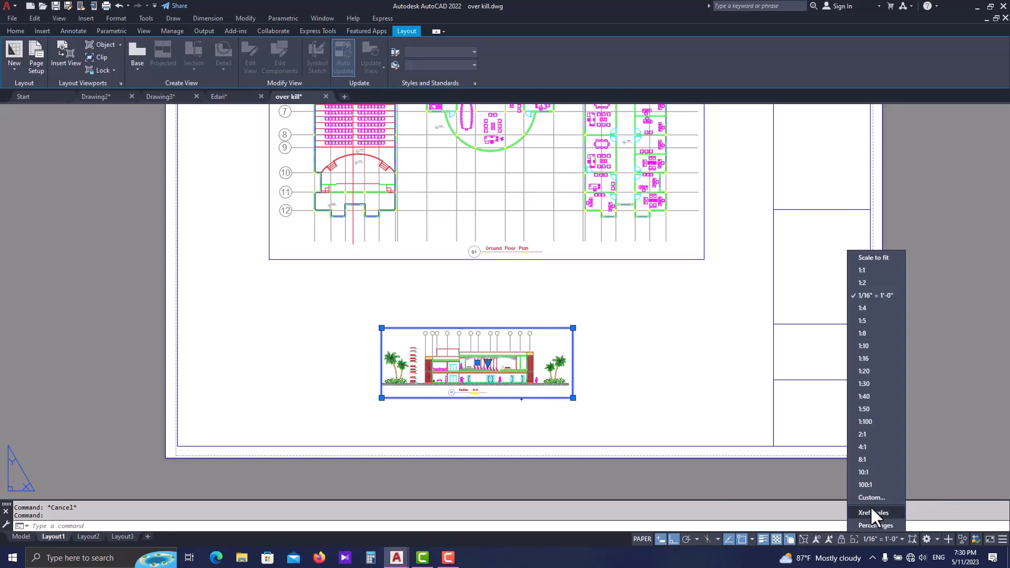
{"action": "left_click", "coordinate": [865, 421]}
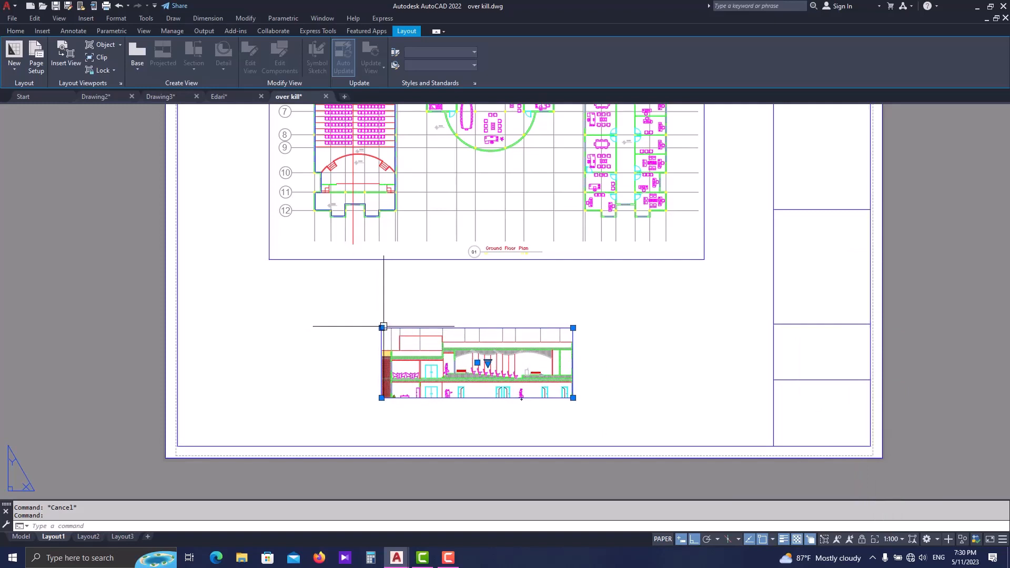
- Stretch the section viewport wider on both sides so the building and the palm trees at each end fit
{"action": "left_click", "coordinate": [381, 327]}
{"action": "left_click", "coordinate": [284, 328]}
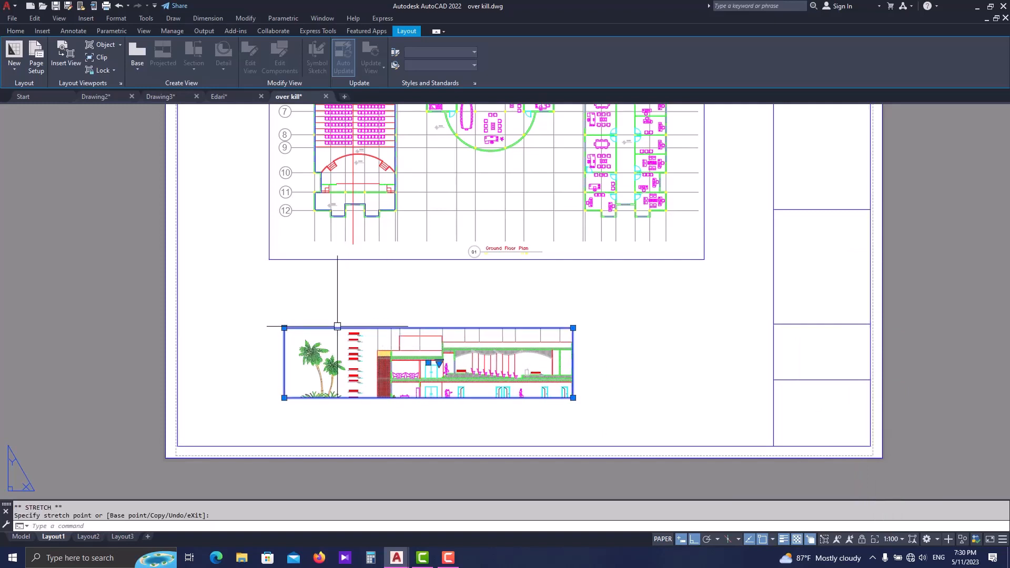
{"action": "left_click", "coordinate": [574, 328]}
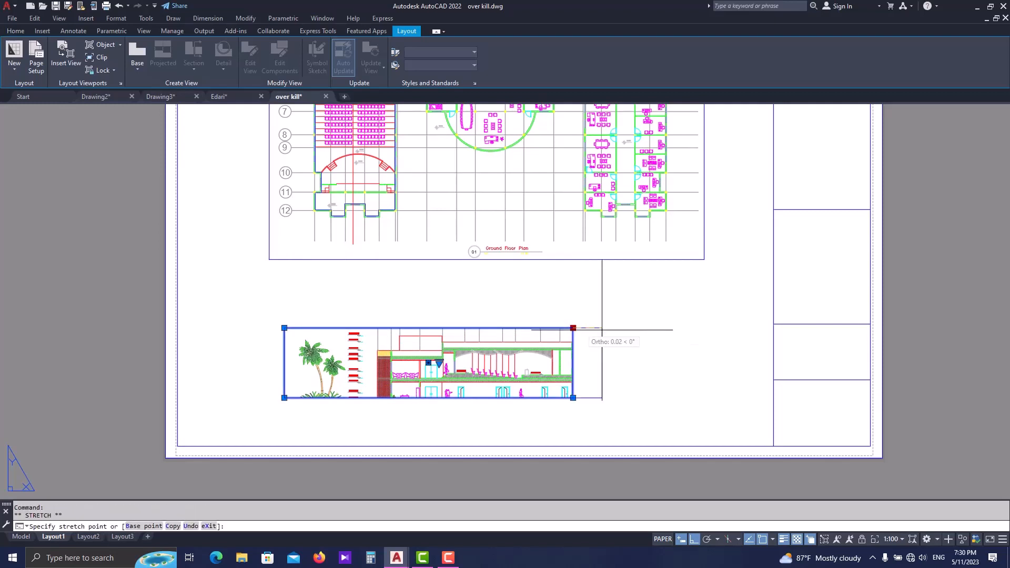
{"action": "left_click", "coordinate": [677, 328]}
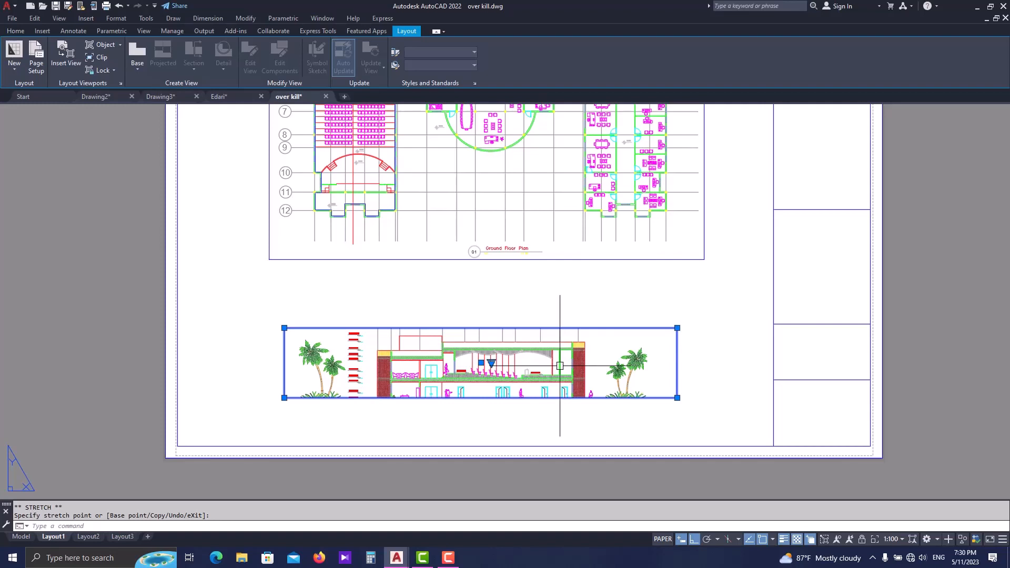
- Activate the section viewport, pan the section up until its ground line is in the frame, and return to paper space
{"action": "mouse_move", "coordinate": [540, 362]}
{"action": "middle_mouse_down"}
{"action": "mouse_move", "coordinate": [555, 362]}
{"action": "mouse_move", "coordinate": [538, 361]}
{"action": "middle_mouse_up"}
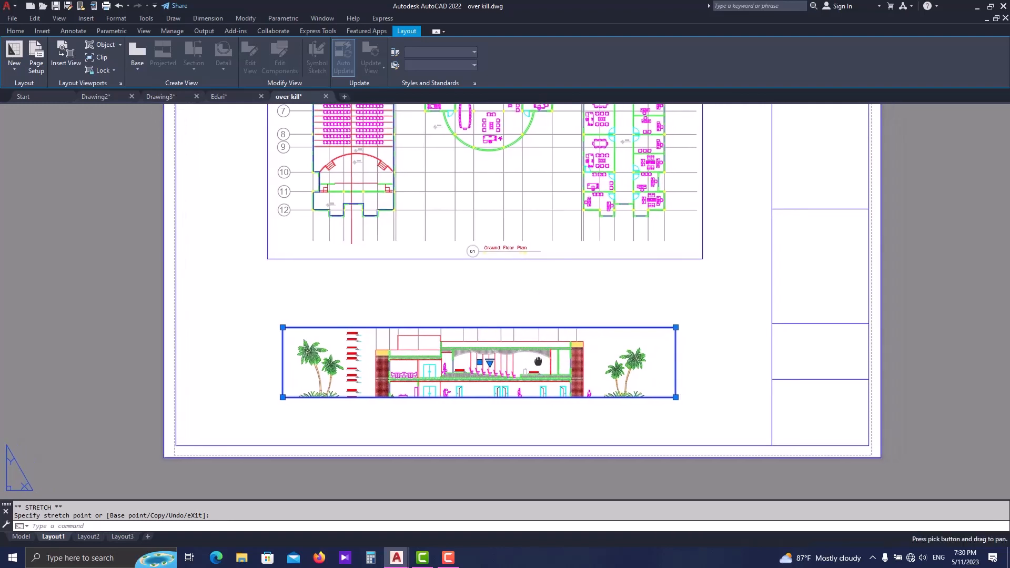
{"action": "double_click", "coordinate": [604, 358]}
{"action": "middle_click_drag", "start_coordinate": [602, 357], "coordinate": [616, 349]}
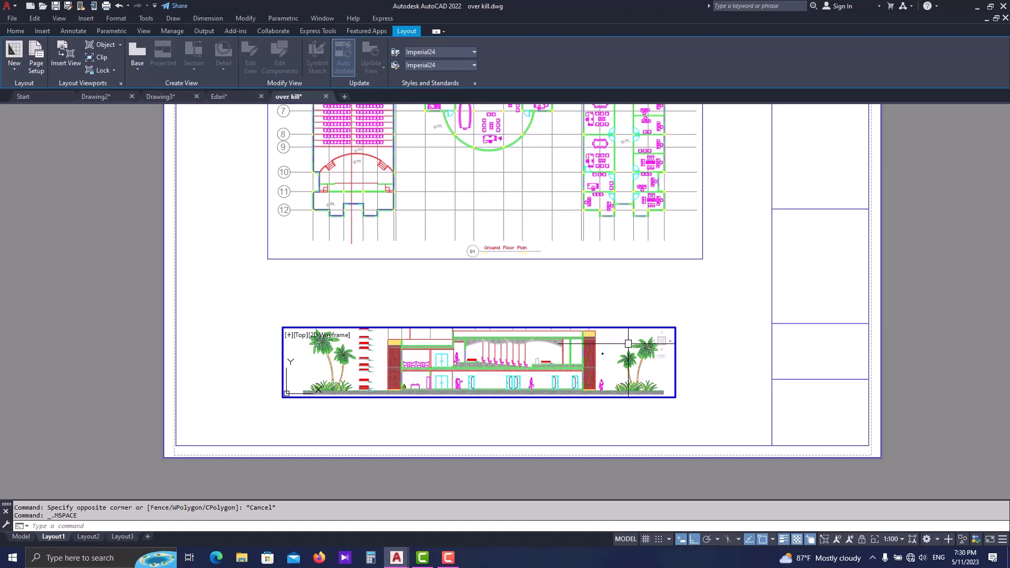
{"action": "double_click", "coordinate": [745, 362]}
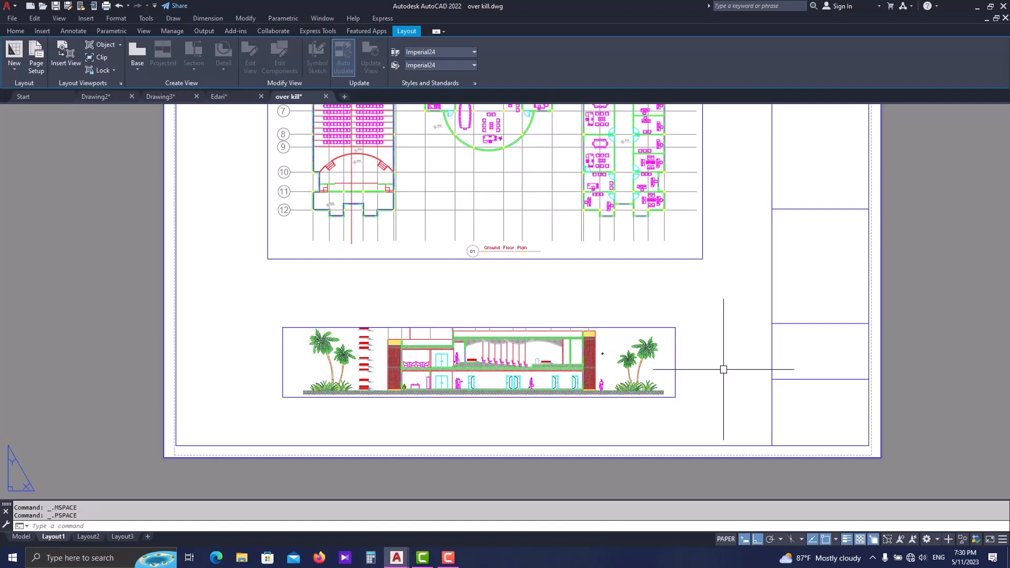
- Extend the section viewport's upper edge past the grid bubbles and its lower edge below the Section A-A title
{"action": "left_click", "coordinate": [651, 327]}
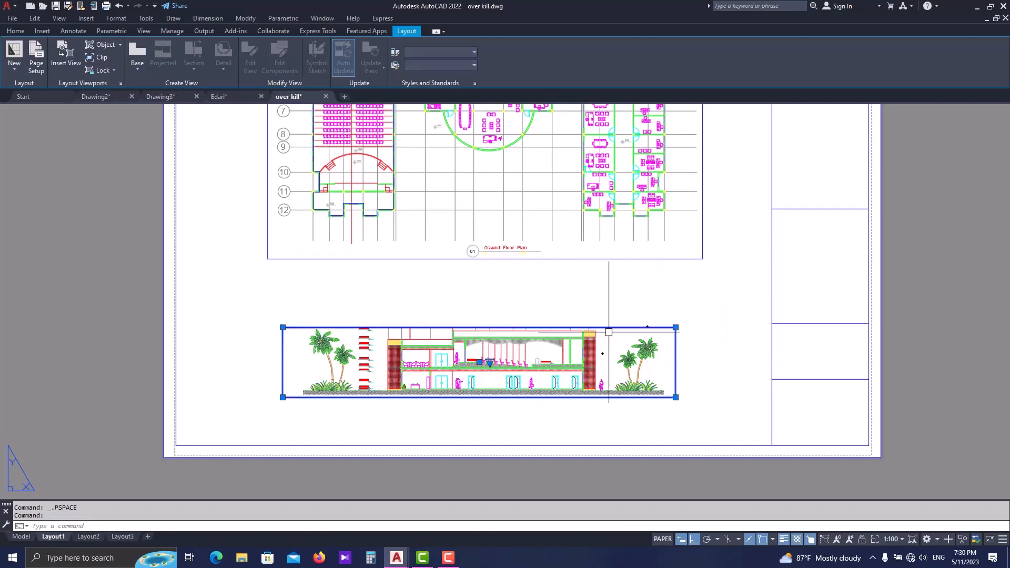
{"action": "left_click", "coordinate": [675, 327]}
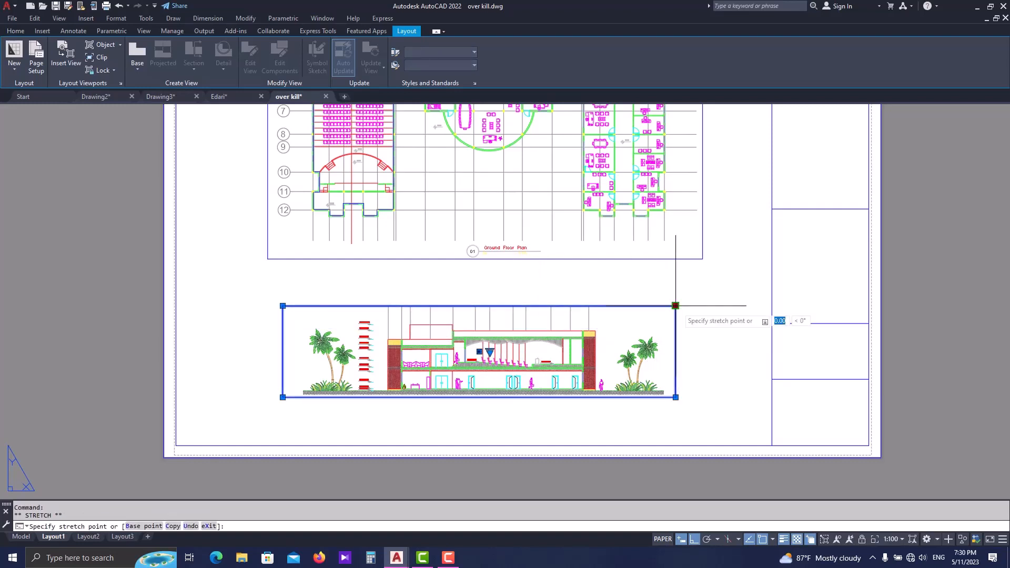
{"action": "left_click", "coordinate": [676, 286]}
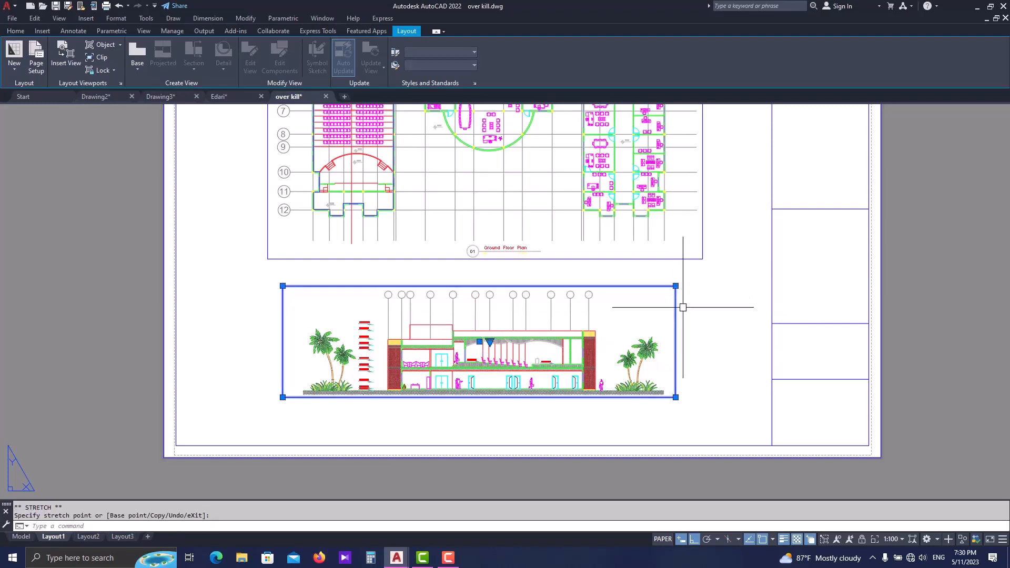
{"action": "left_click", "coordinate": [675, 397]}
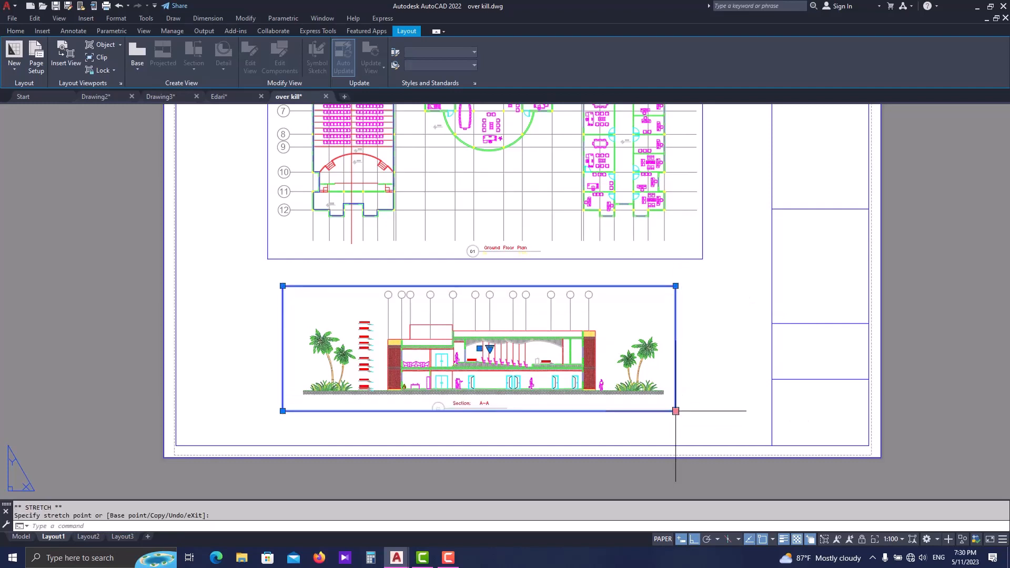
{"action": "left_click", "coordinate": [676, 423]}
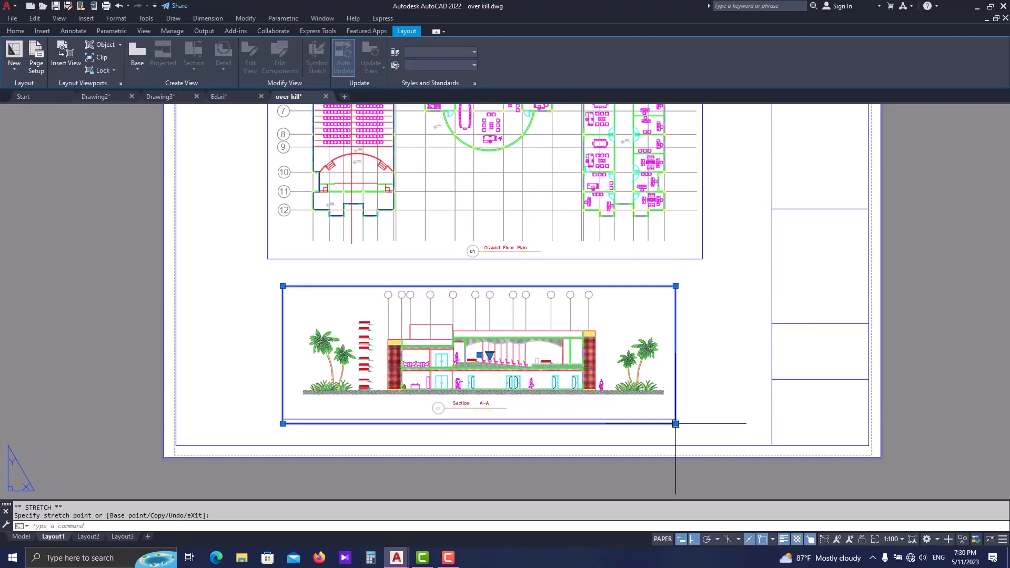
- Lock the Section A-A viewport and clear the selection
{"action": "left_click", "coordinate": [737, 335]}
{"action": "left_click", "coordinate": [726, 354]}
{"action": "key", "text": "Escape"}
{"action": "middle_click_drag", "start_coordinate": [726, 354], "coordinate": [687, 396]}
{"action": "left_click", "coordinate": [636, 361]}
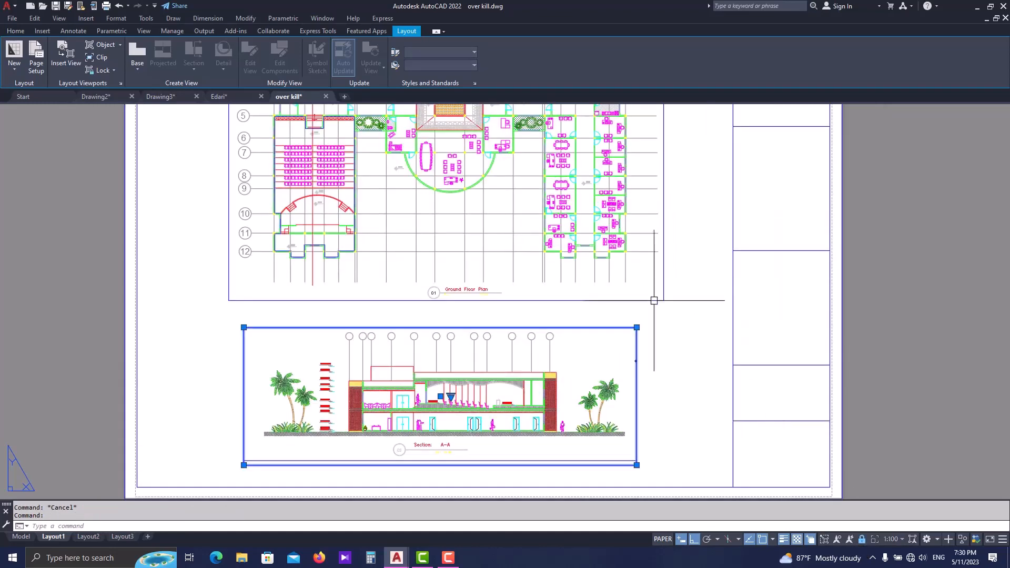
{"action": "scroll", "coordinate": [660, 300], "scroll_direction": "down", "scroll_amount": 2}
{"action": "key", "text": "Escape"}
- Examine the ground floor plan and Section A-A viewports on the sheet, including the section's title and scale note
{"action": "middle_click_drag", "start_coordinate": [675, 308], "coordinate": [632, 334]}
{"action": "scroll", "coordinate": [463, 240], "scroll_direction": "up", "scroll_amount": 2}
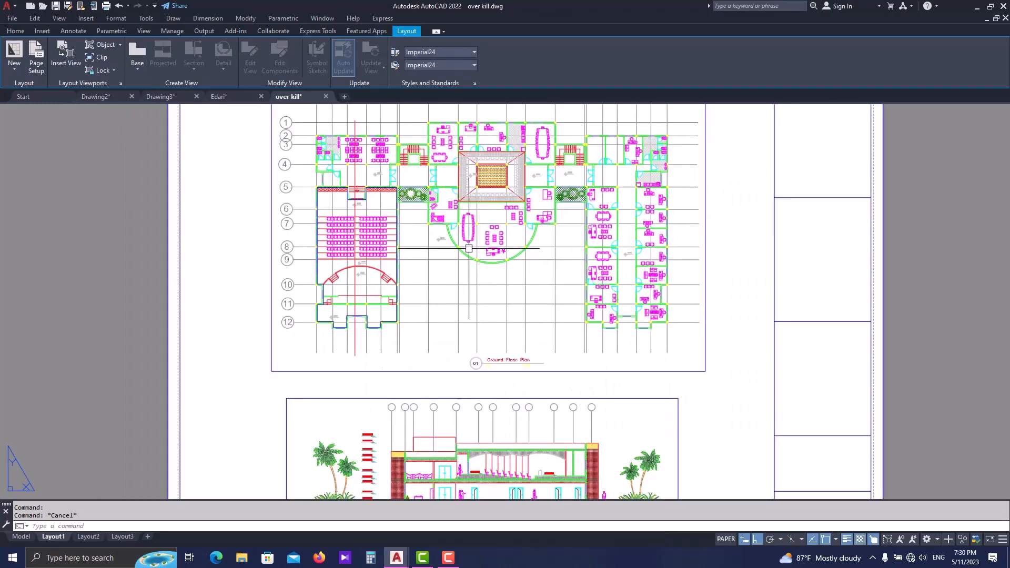
{"action": "scroll", "coordinate": [473, 236], "scroll_direction": "down", "scroll_amount": 2}
{"action": "scroll", "coordinate": [495, 397], "scroll_direction": "up", "scroll_amount": 3}
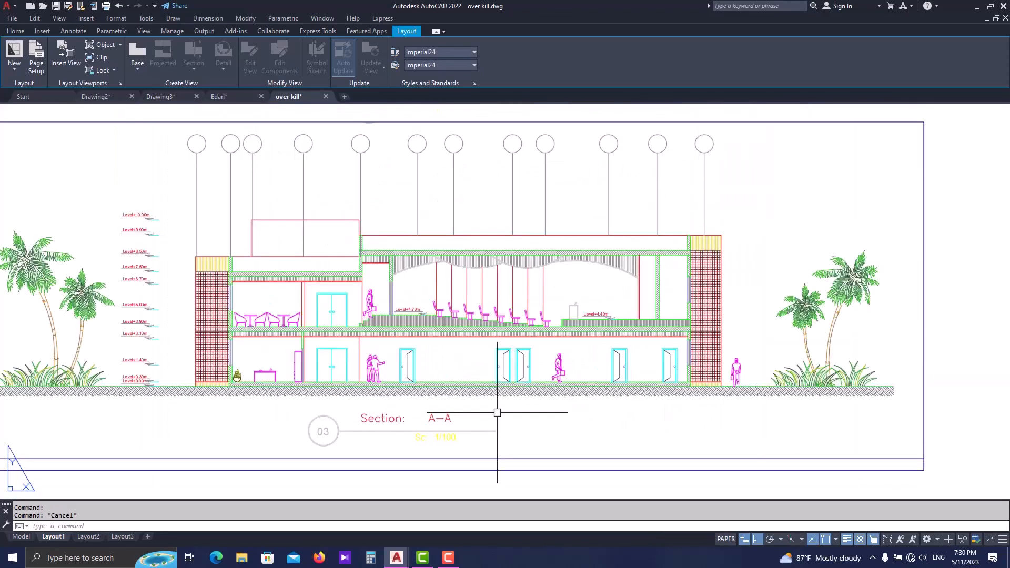
{"action": "scroll", "coordinate": [492, 405], "scroll_direction": "down", "scroll_amount": 2}
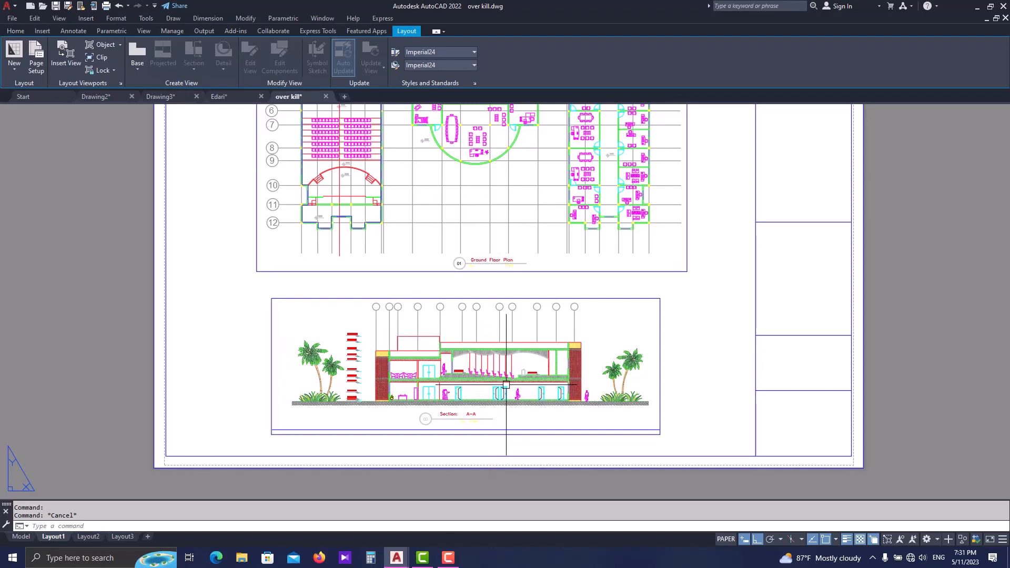
{"action": "middle_click_drag", "start_coordinate": [465, 301], "coordinate": [430, 347]}
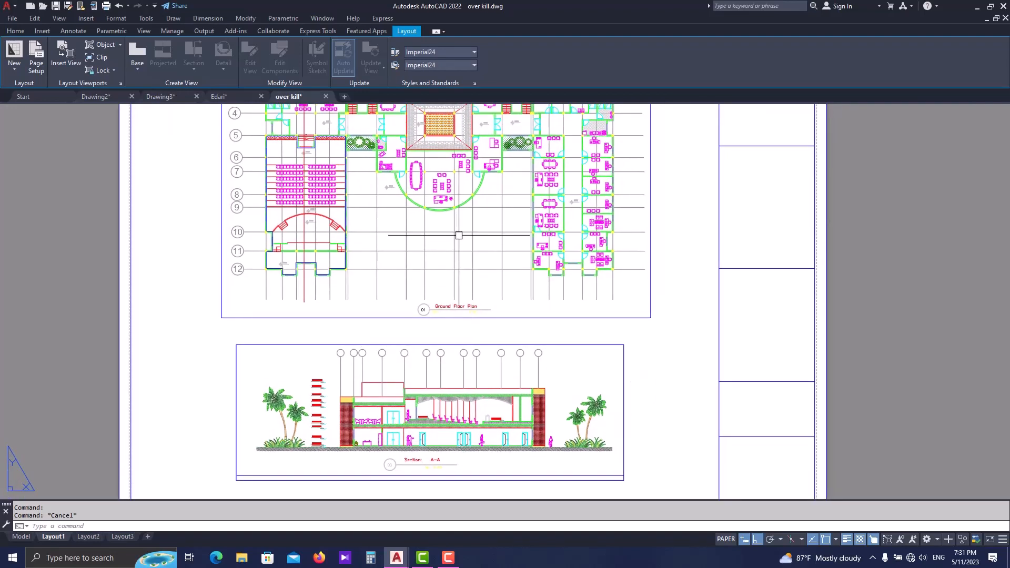
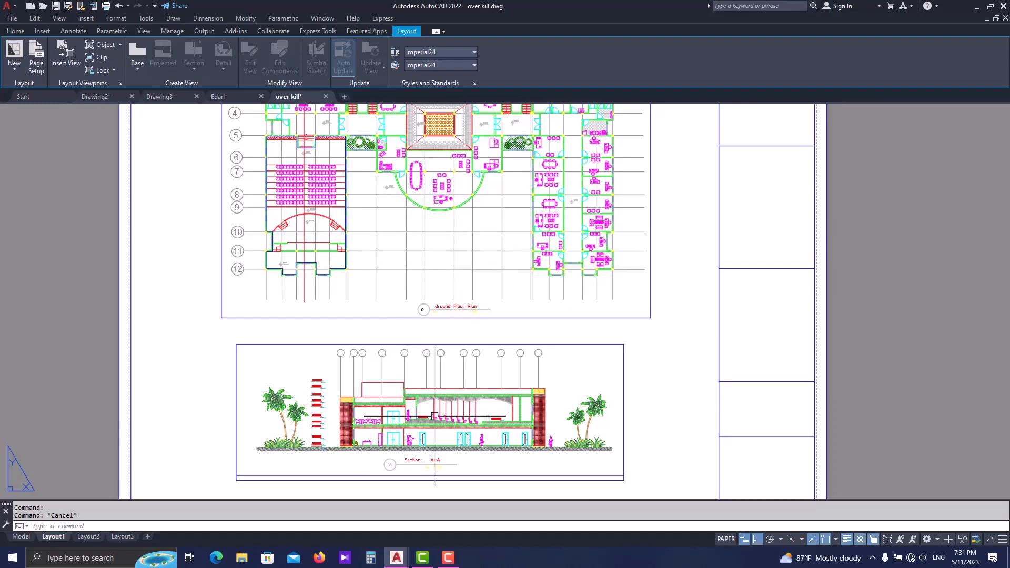
- Activate the Section A-A viewport, set its title symbol's SCALE attribute to "Sc: 1/1200", and return to paper space
{"action": "scroll", "coordinate": [467, 311], "scroll_direction": "up", "scroll_amount": 8}
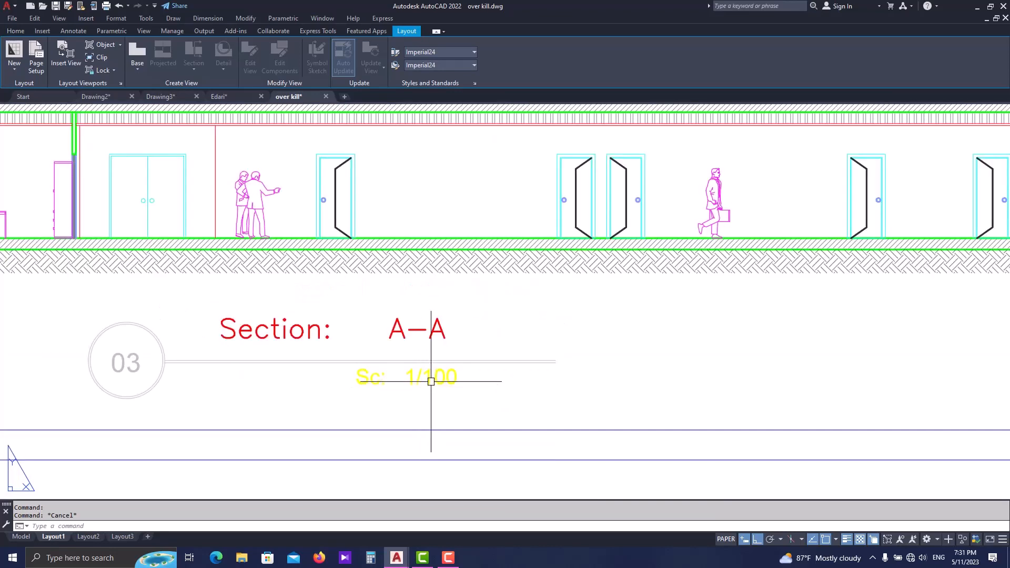
{"action": "scroll", "coordinate": [428, 377], "scroll_direction": "down", "scroll_amount": 2}
{"action": "scroll", "coordinate": [354, 349], "scroll_direction": "up", "scroll_amount": 2}
{"action": "scroll", "coordinate": [496, 378], "scroll_direction": "down", "scroll_amount": 2}
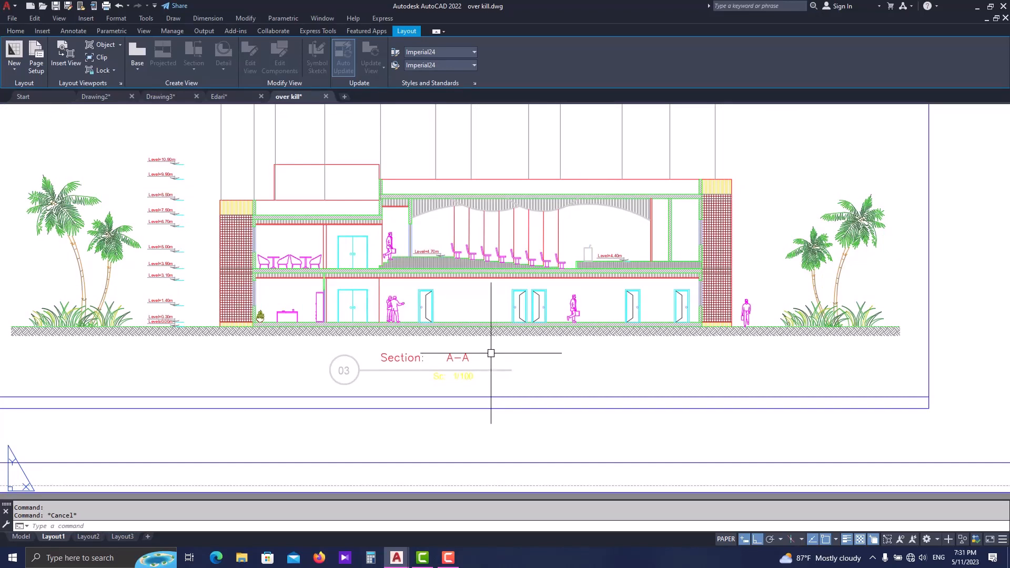
{"action": "double_click", "coordinate": [491, 353]}
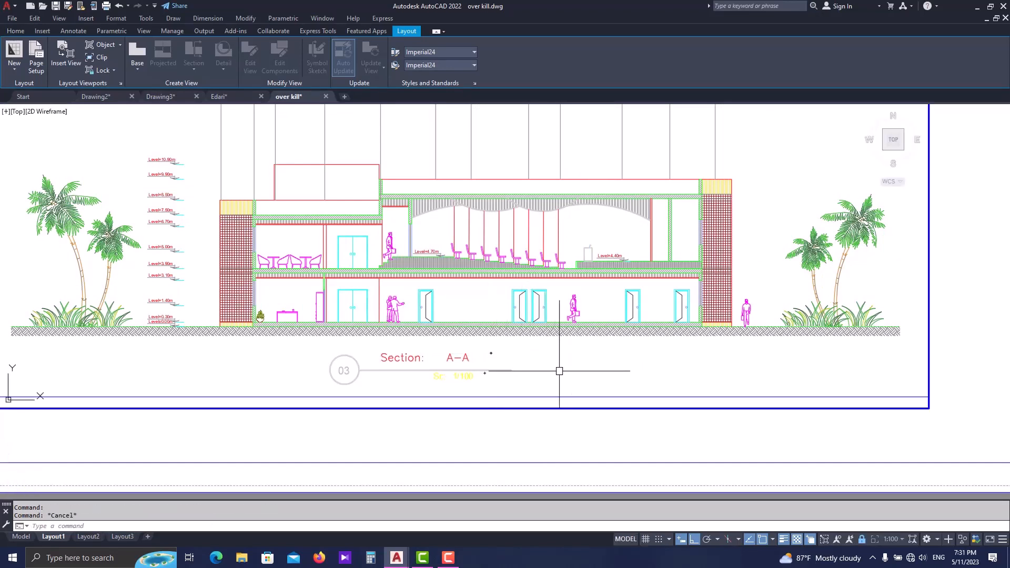
{"action": "scroll", "coordinate": [462, 366], "scroll_direction": "up", "scroll_amount": 2}
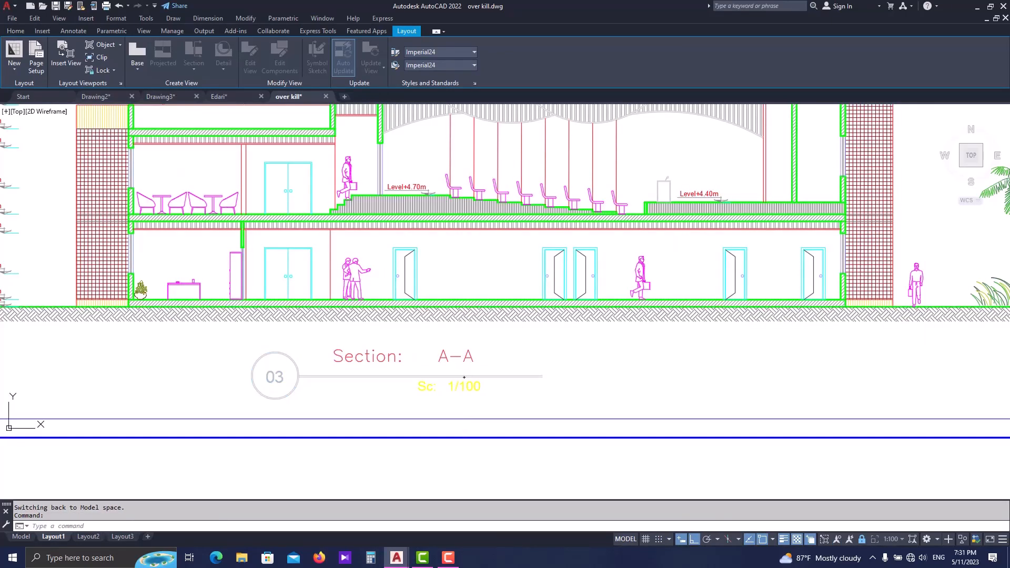
{"action": "double_click", "coordinate": [464, 386]}
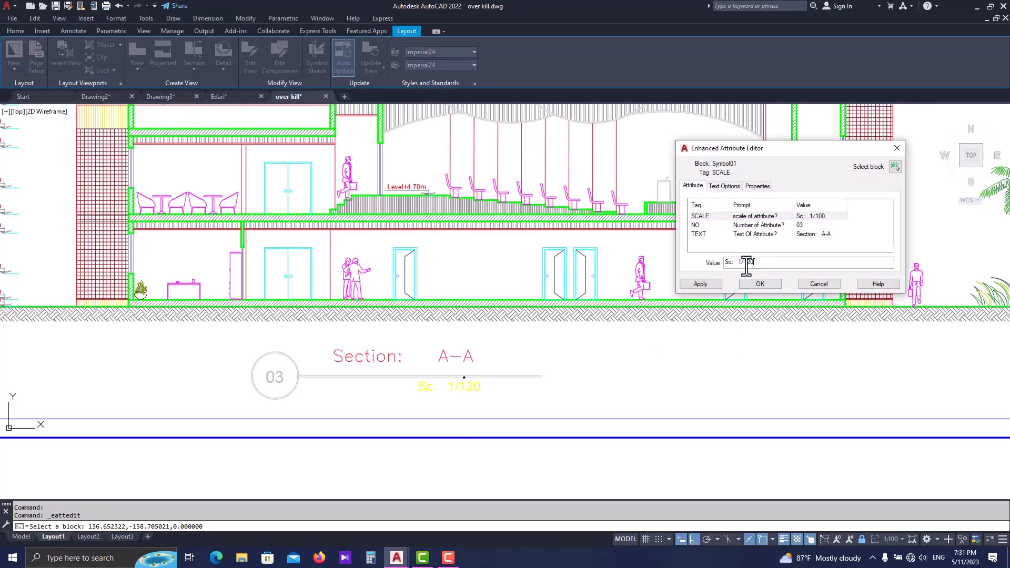
{"action": "key", "text": "Return"}
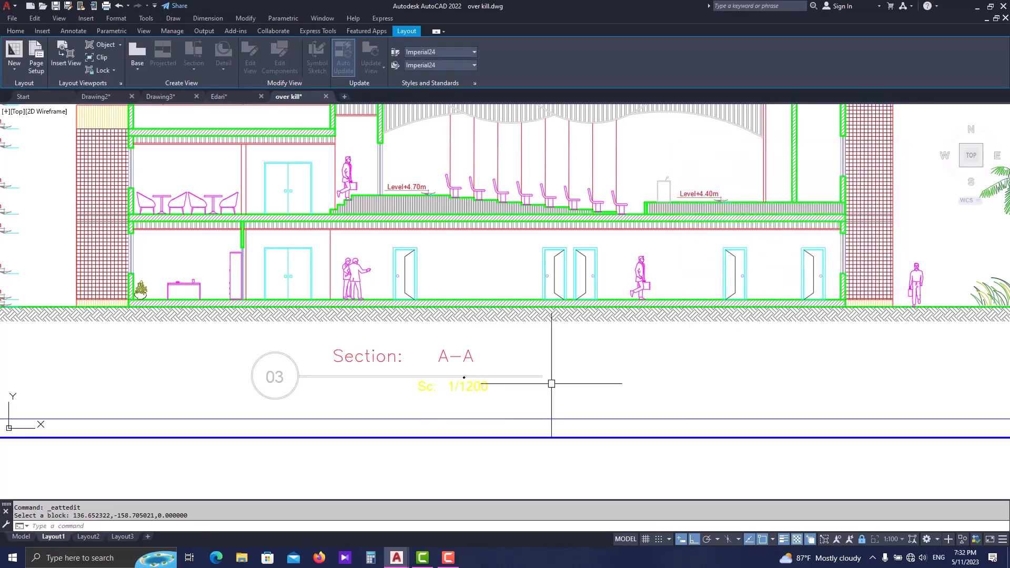
{"action": "scroll", "coordinate": [552, 381], "scroll_direction": "down", "scroll_amount": 4}
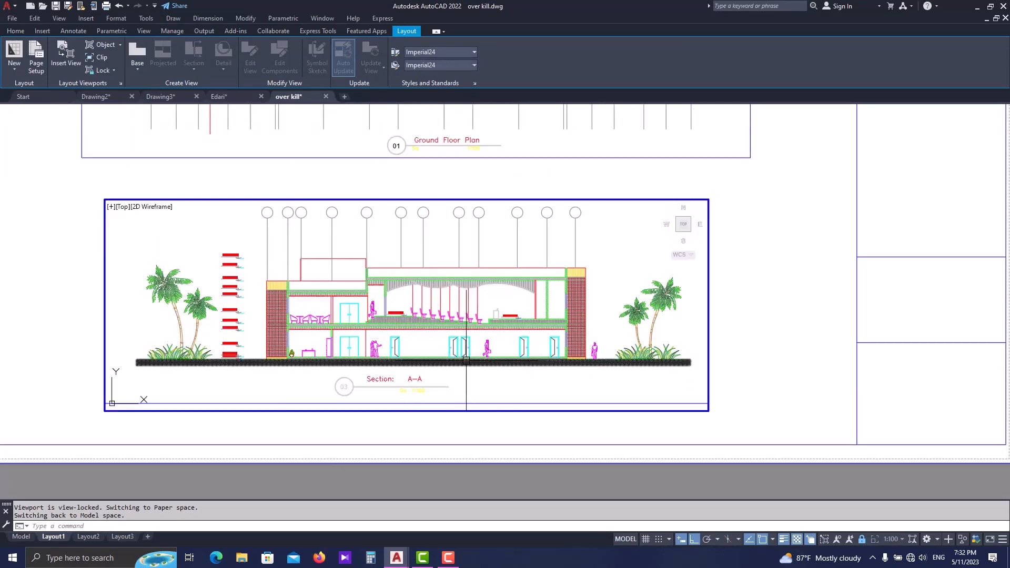
{"action": "double_click", "coordinate": [684, 406]}
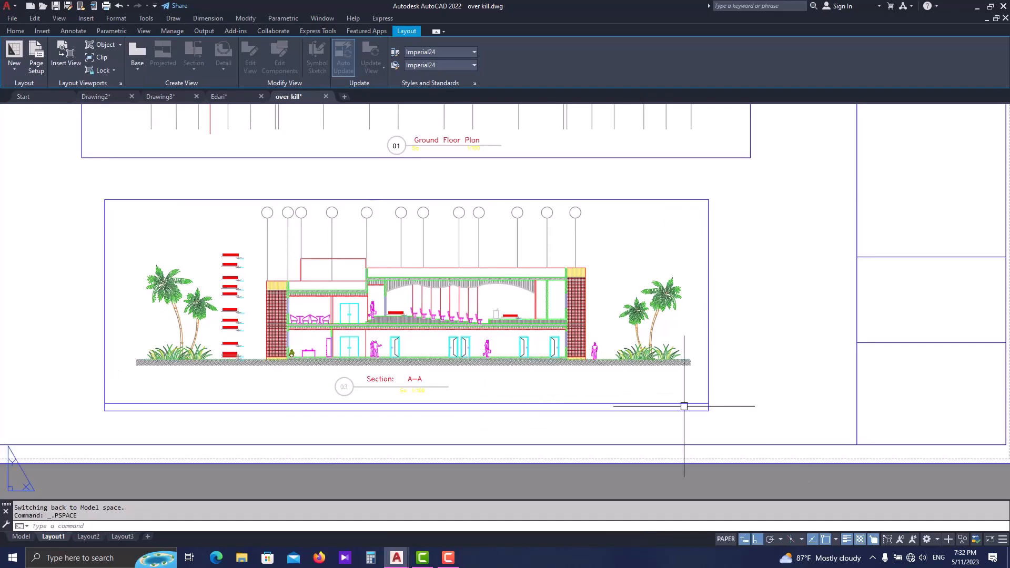
- Examine the grid bubbles and the dimension areas above the ground floor plan and Section A-A viewports on the sheet
{"action": "scroll", "coordinate": [684, 406], "scroll_direction": "down", "scroll_amount": 3}
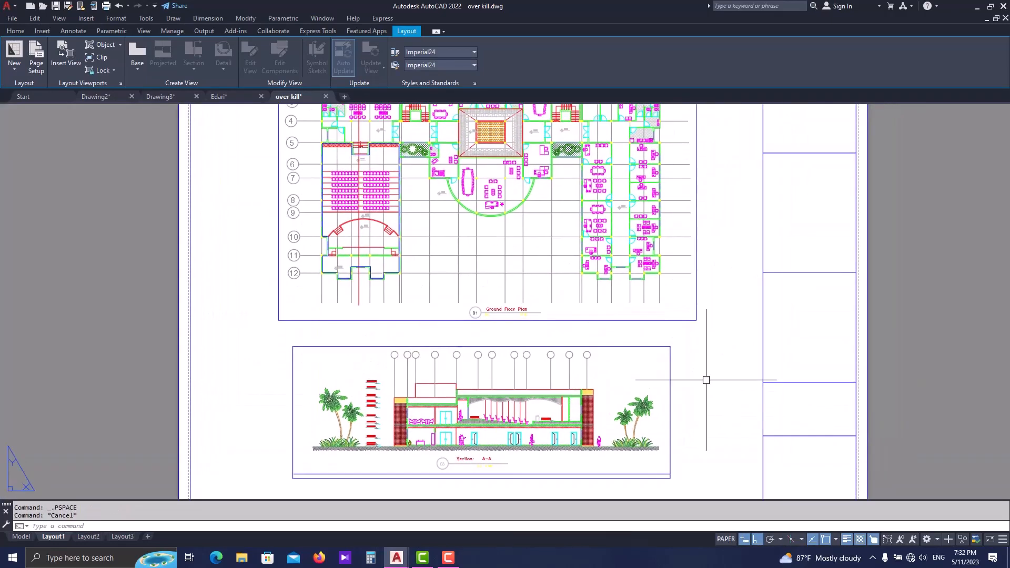
{"action": "middle_click_drag", "start_coordinate": [636, 224], "coordinate": [603, 334]}
{"action": "scroll", "coordinate": [310, 163], "scroll_direction": "up", "scroll_amount": 2}
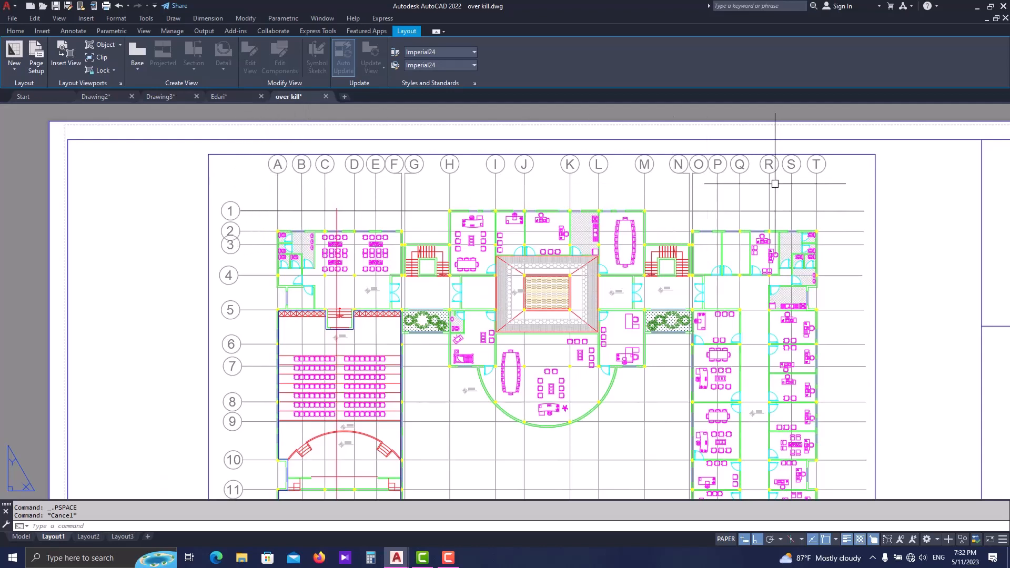
{"action": "scroll", "coordinate": [724, 396], "scroll_direction": "down", "scroll_amount": 2}
{"action": "scroll", "coordinate": [558, 336], "scroll_direction": "up", "scroll_amount": 4}
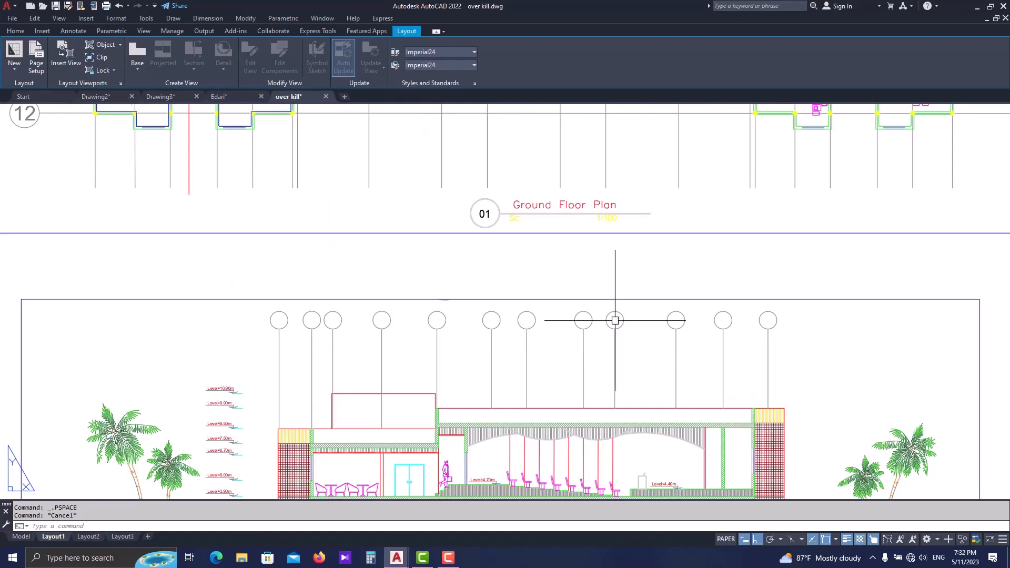
{"action": "scroll", "coordinate": [308, 335], "scroll_direction": "down", "scroll_amount": 3}
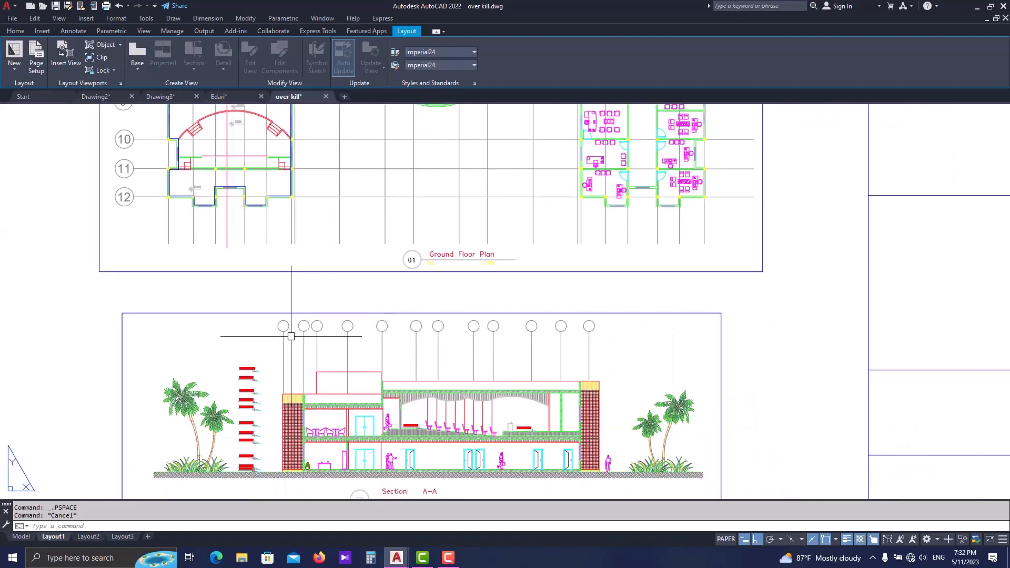
{"action": "scroll", "coordinate": [459, 277], "scroll_direction": "down", "scroll_amount": 2}
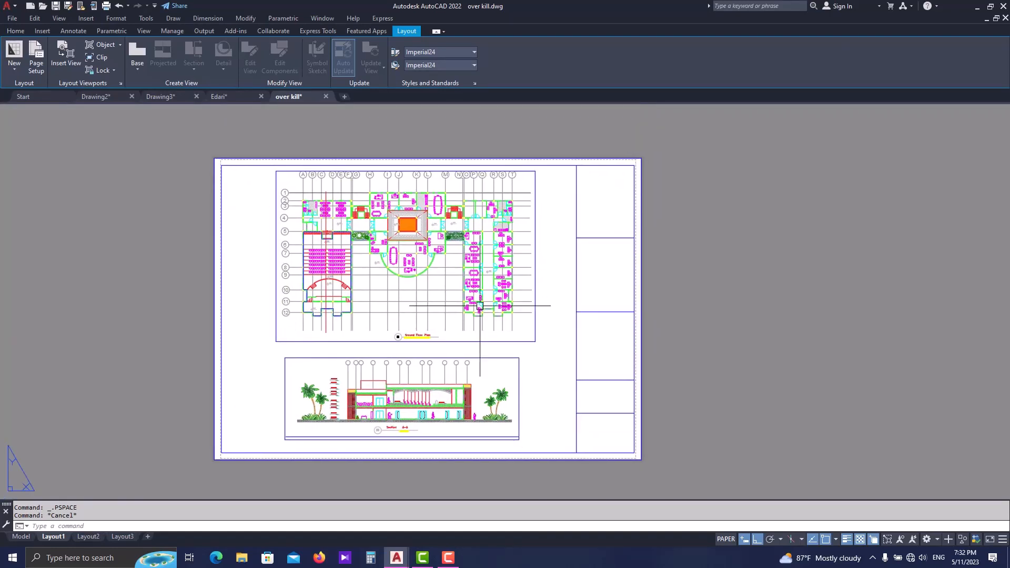
{"action": "scroll", "coordinate": [426, 153], "scroll_direction": "up", "scroll_amount": 2}
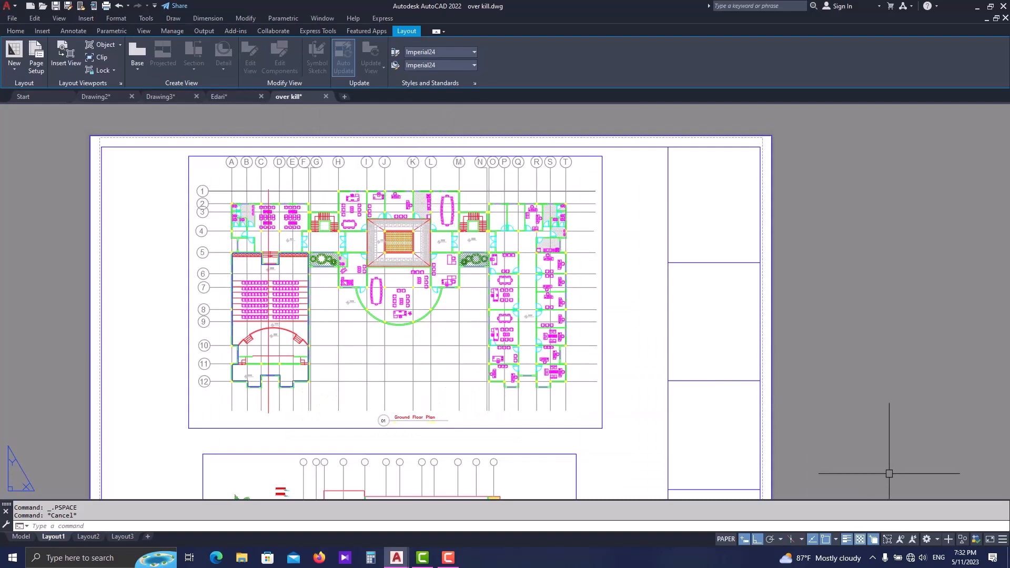
- Turn on the display of annotative objects for all scales and check the dimensions and grid labels in both viewports
{"action": "left_click", "coordinate": [901, 537]}
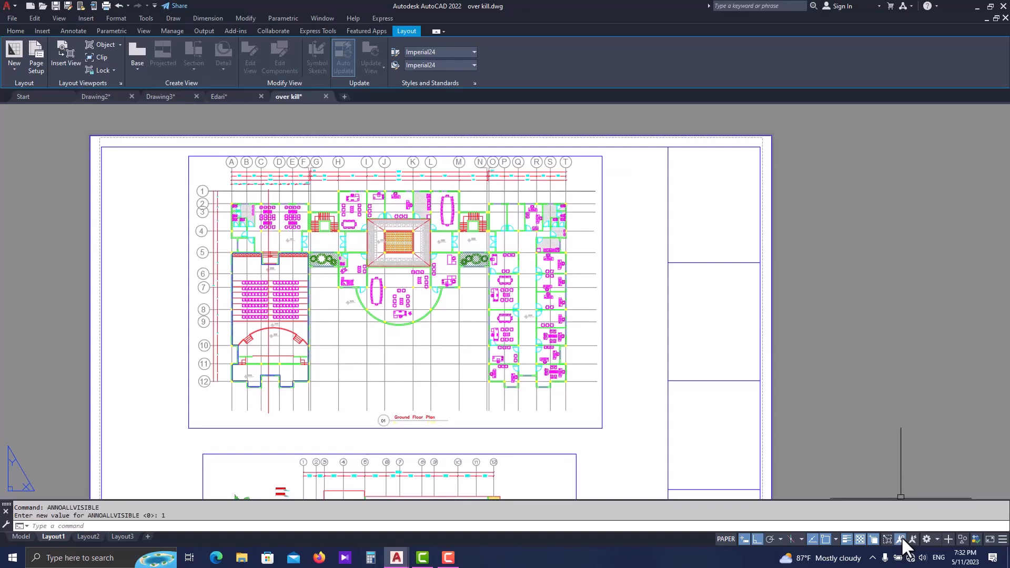
{"action": "scroll", "coordinate": [312, 178], "scroll_direction": "up", "scroll_amount": 5}
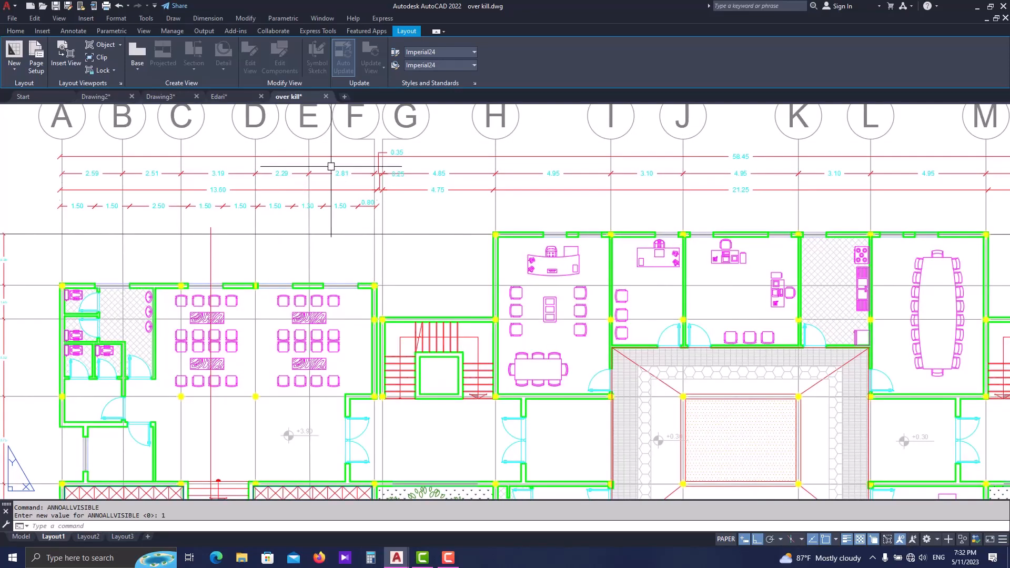
{"action": "scroll", "coordinate": [394, 200], "scroll_direction": "down", "scroll_amount": 7}
{"action": "scroll", "coordinate": [394, 200], "scroll_direction": "up", "scroll_amount": 8}
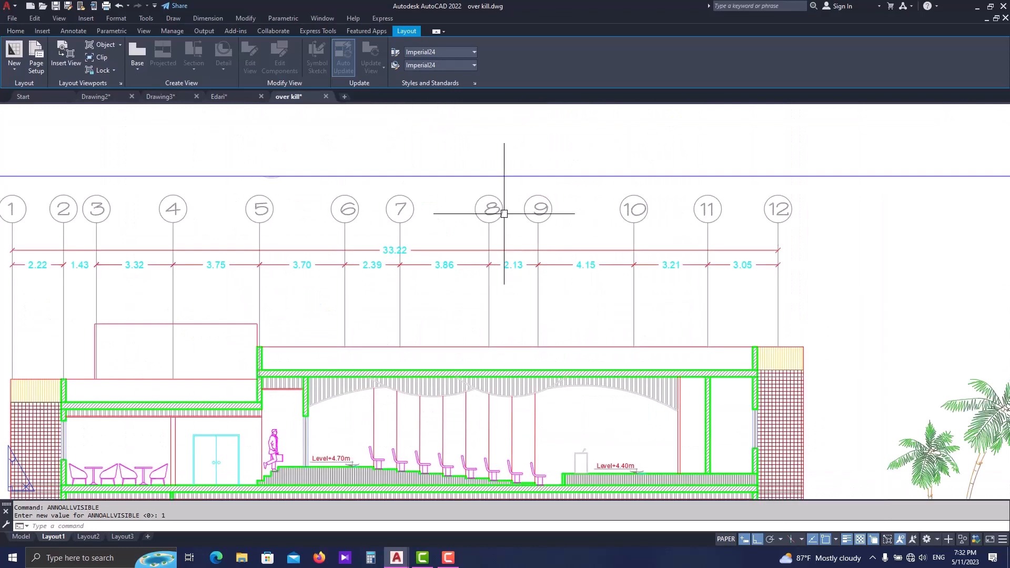
{"action": "middle_click_drag", "start_coordinate": [492, 210], "coordinate": [495, 351]}
{"action": "scroll", "coordinate": [500, 293], "scroll_direction": "down", "scroll_amount": 3}
{"action": "scroll", "coordinate": [496, 352], "scroll_direction": "down", "scroll_amount": 4}
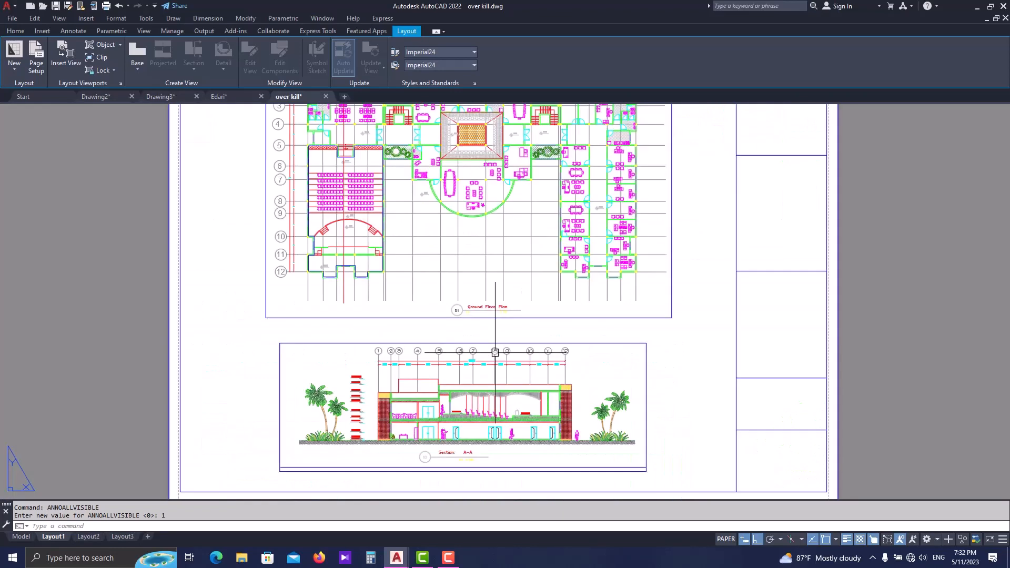
{"action": "middle_click_drag", "start_coordinate": [494, 261], "coordinate": [472, 393]}
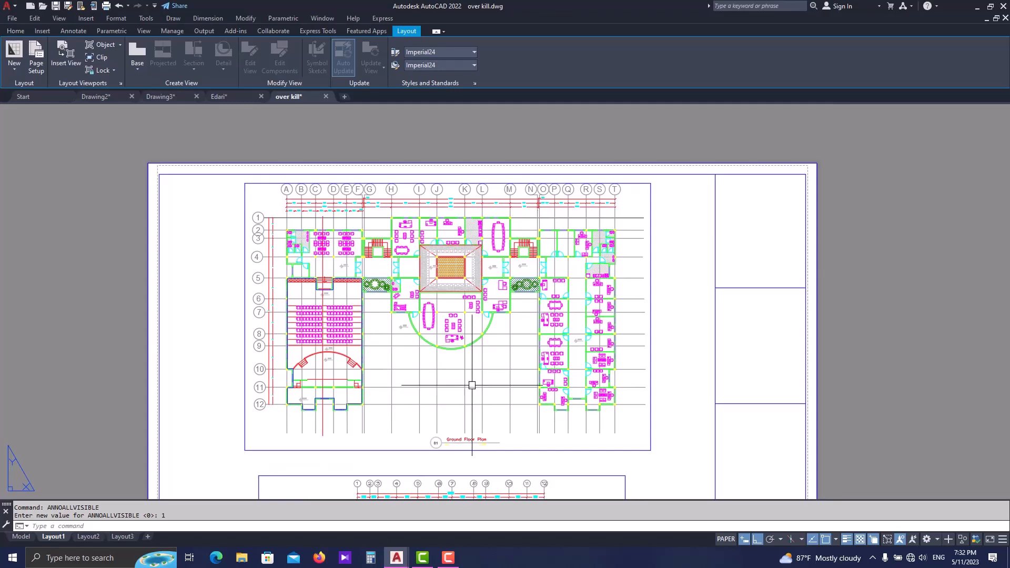
- In model space, select the plan dimension between grids J and K and view the settings of its "new style Dim" dimension style
{"action": "left_click", "coordinate": [23, 537]}
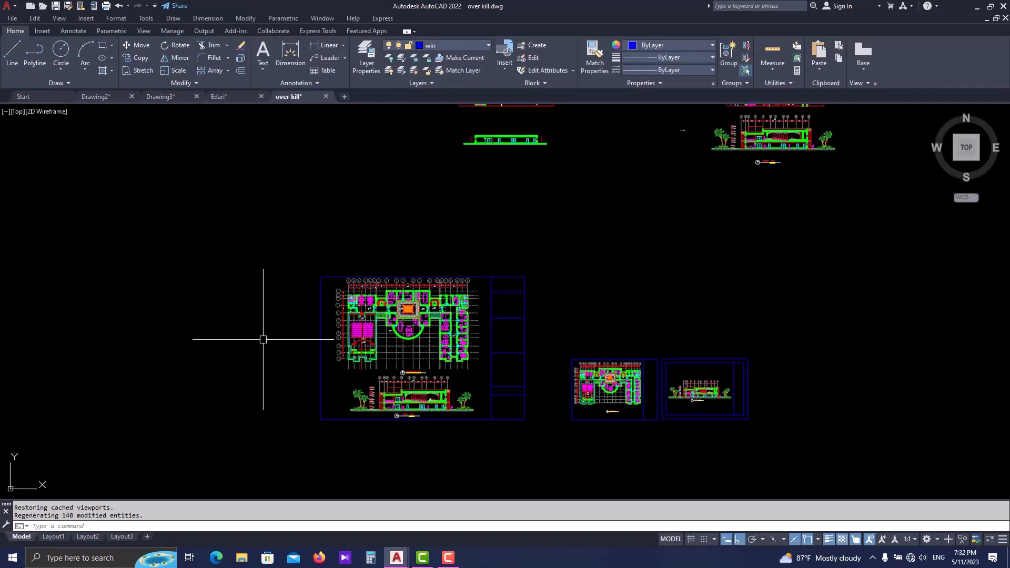
{"action": "scroll", "coordinate": [395, 316], "scroll_direction": "up", "scroll_amount": 10}
{"action": "left_click", "coordinate": [369, 311]}
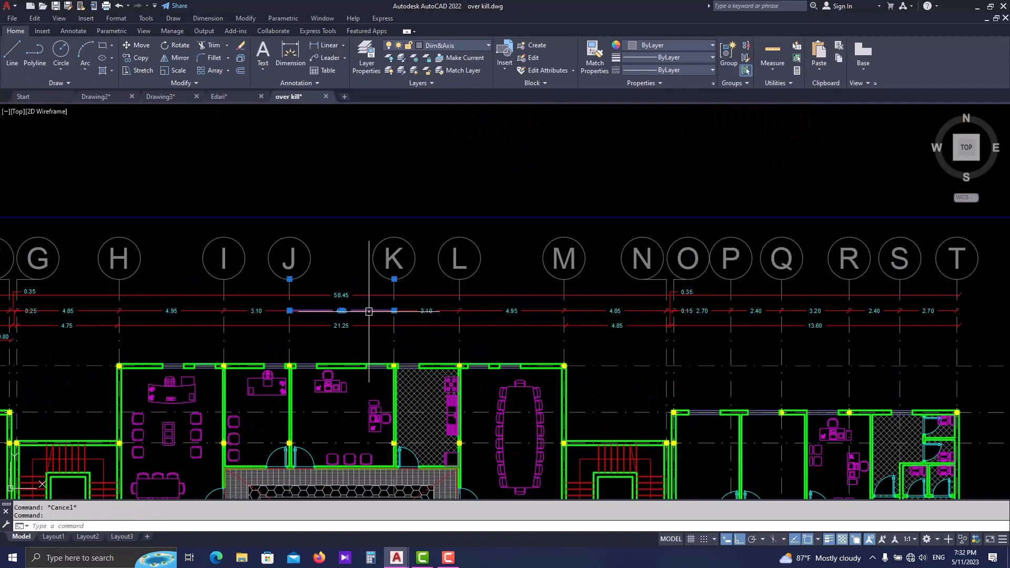
{"action": "left_click", "coordinate": [74, 31]}
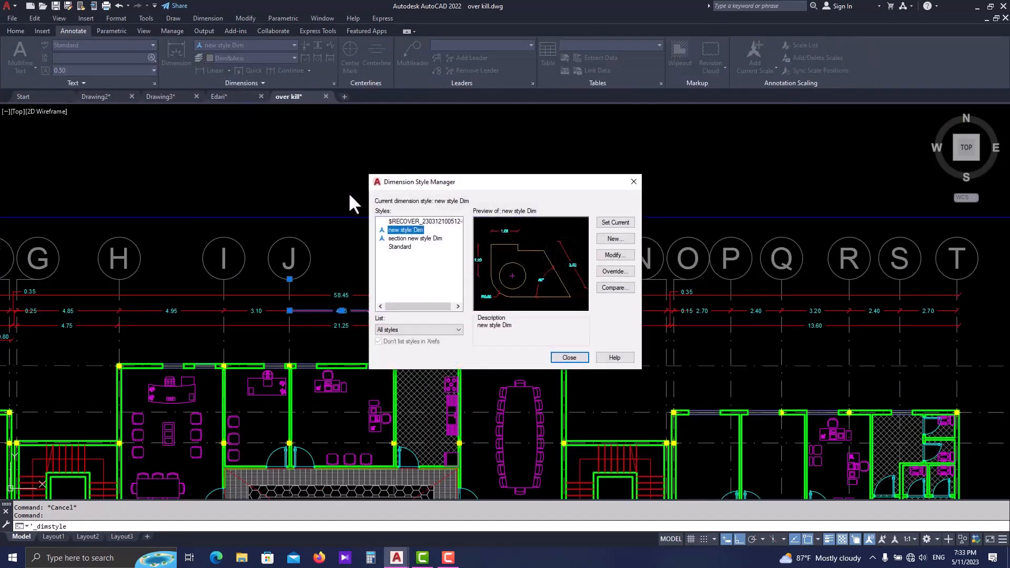
{"action": "left_click", "coordinate": [612, 257]}
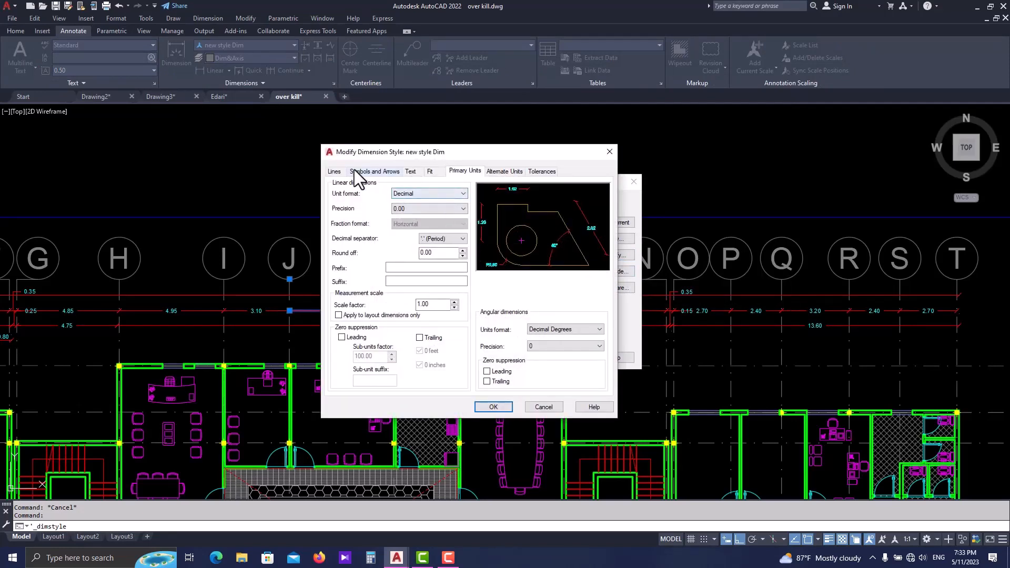
{"action": "left_click", "coordinate": [609, 152]}
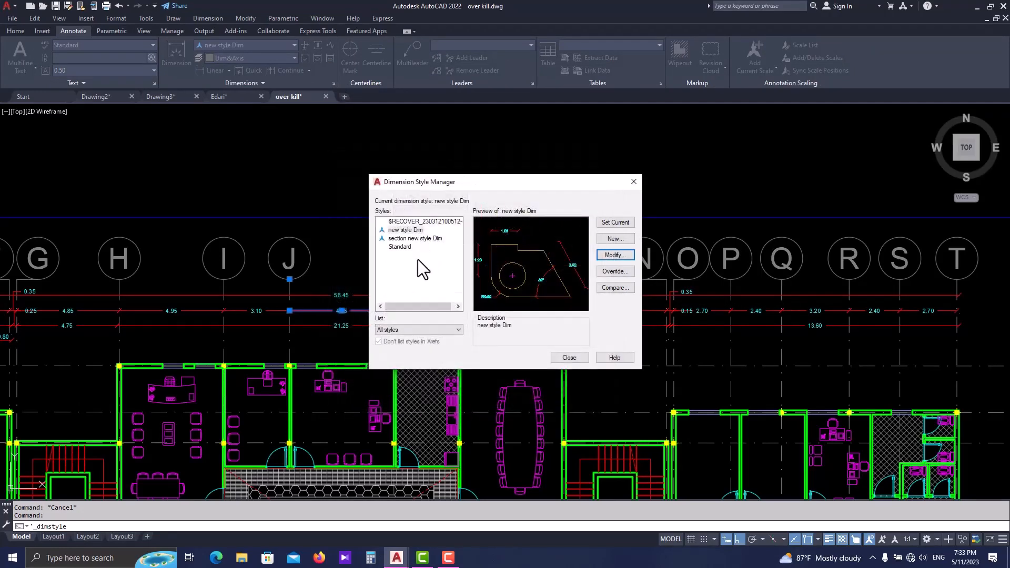
- View the Annotative option for a new dimension style based on "new style Dim", then close the style manager without creating one
{"action": "left_click", "coordinate": [614, 238]}
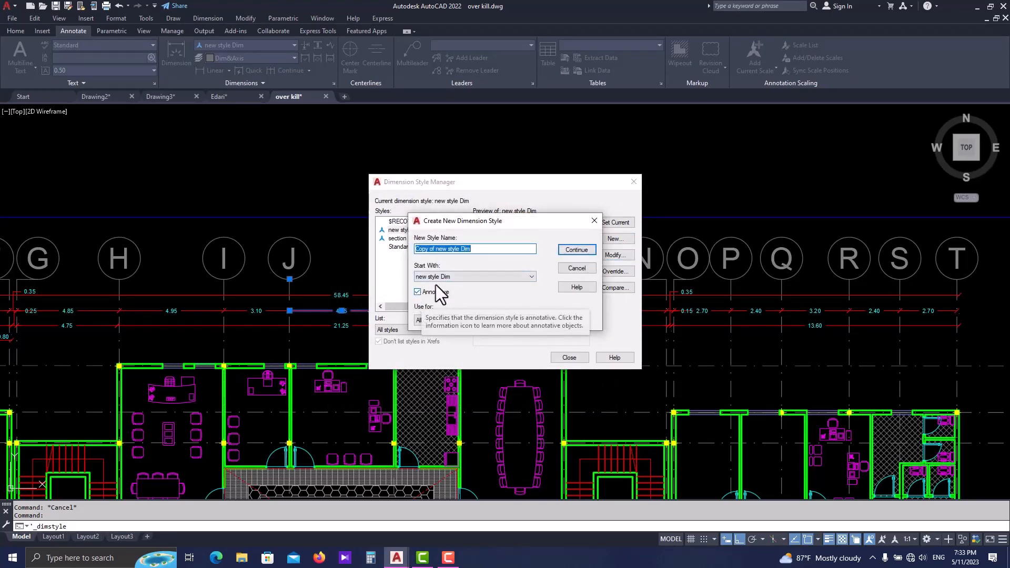
{"action": "left_click", "coordinate": [594, 220]}
{"action": "left_click", "coordinate": [634, 182]}
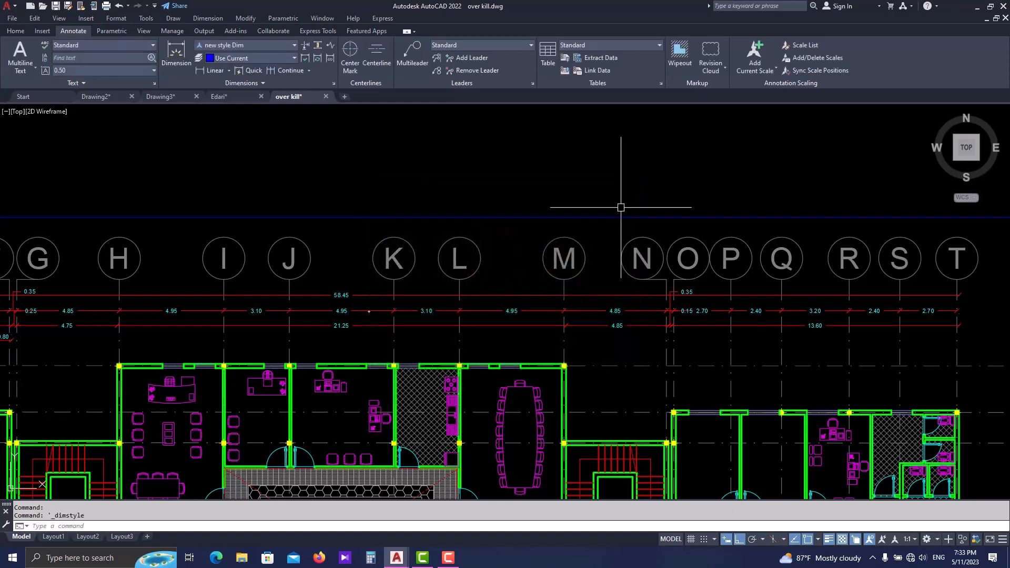
{"action": "key", "text": "Escape"}
- View the list of available annotation scales in model space and leave the current scale selected
{"action": "scroll", "coordinate": [537, 333], "scroll_direction": "down", "scroll_amount": 2}
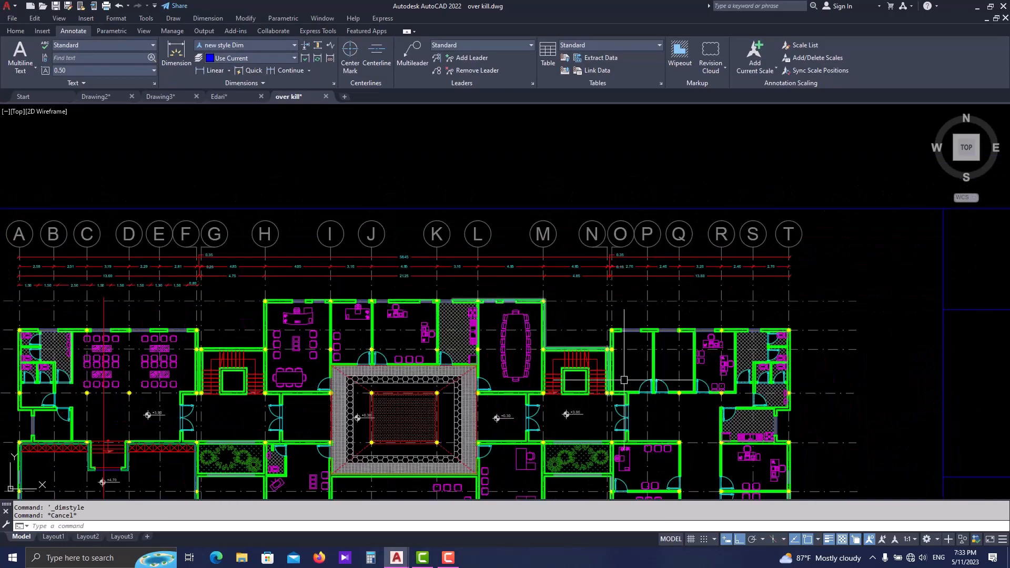
{"action": "left_click", "coordinate": [910, 538]}
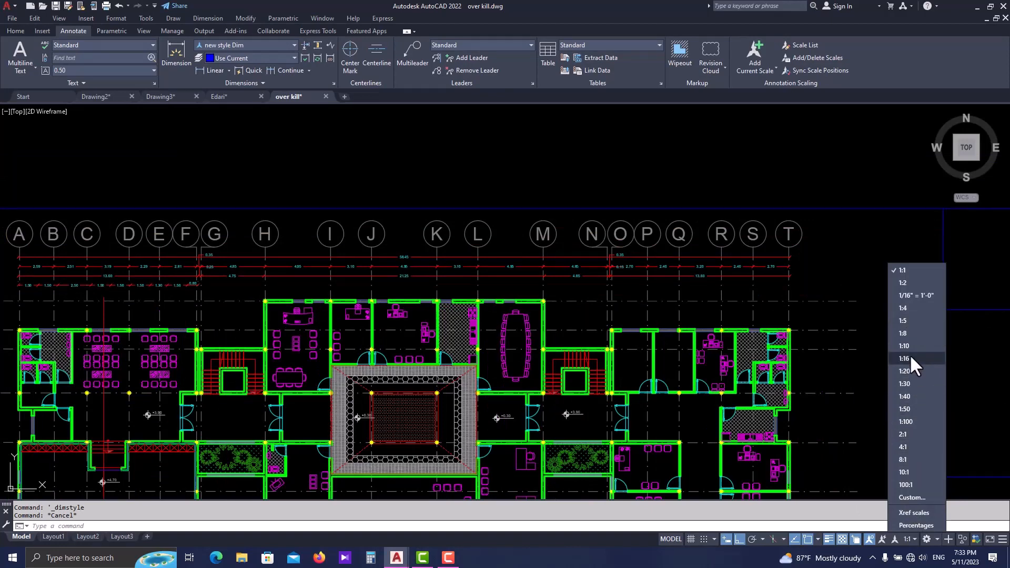
{"action": "key", "text": "Escape"}
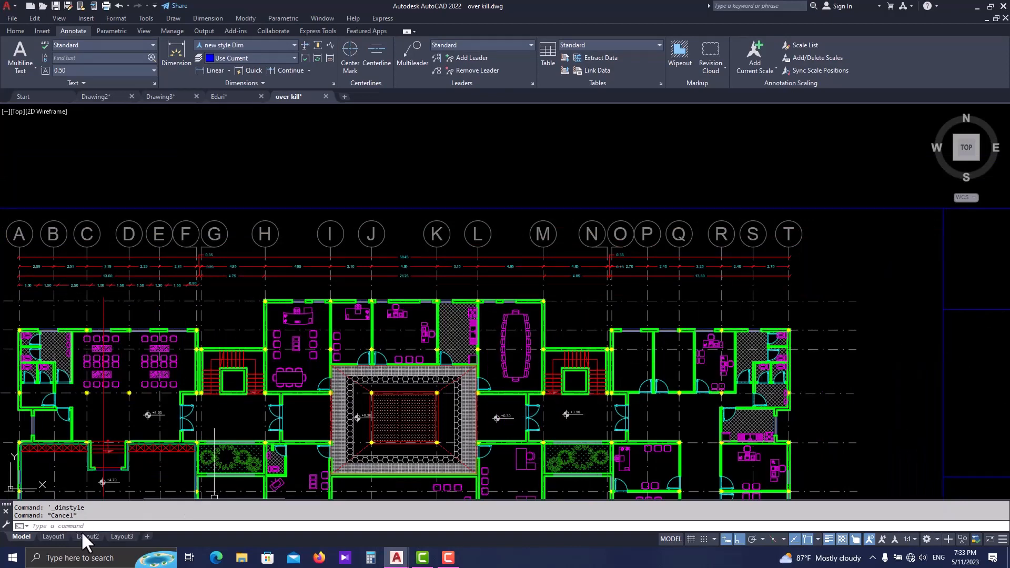
- Return to Layout1 and compare the dimension text above the ground floor plan with that above Section A-A
{"action": "left_click", "coordinate": [59, 537]}
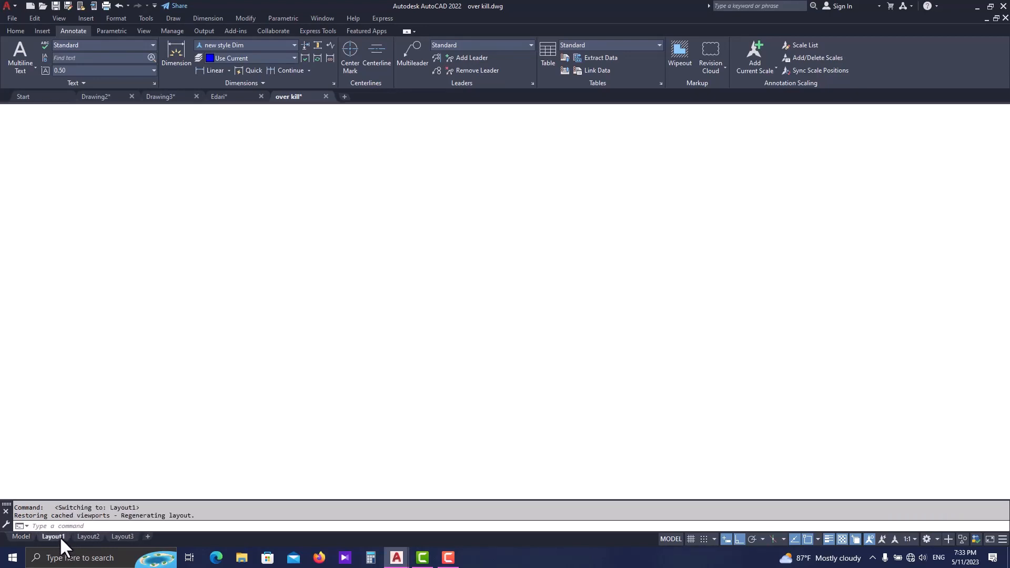
{"action": "scroll", "coordinate": [480, 252], "scroll_direction": "up", "scroll_amount": 5}
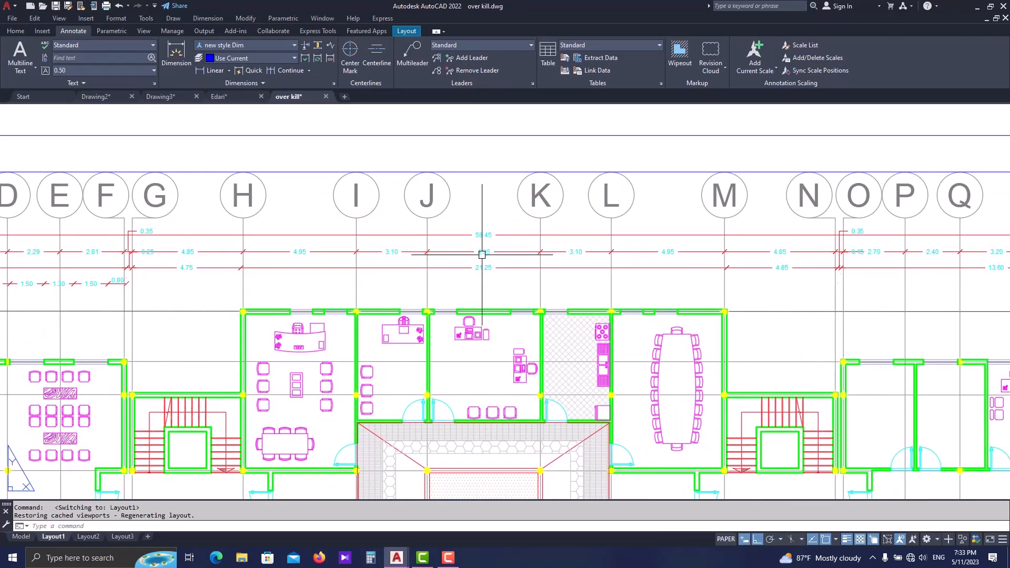
{"action": "scroll", "coordinate": [480, 234], "scroll_direction": "up", "scroll_amount": 3}
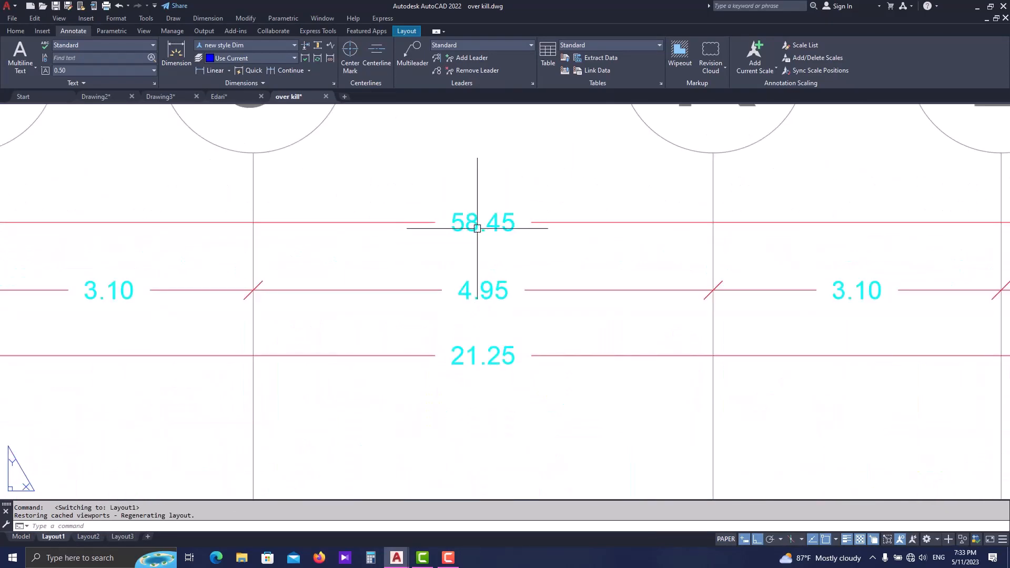
{"action": "scroll", "coordinate": [494, 215], "scroll_direction": "down", "scroll_amount": 6}
{"action": "middle_click_drag", "start_coordinate": [455, 401], "coordinate": [436, 198]}
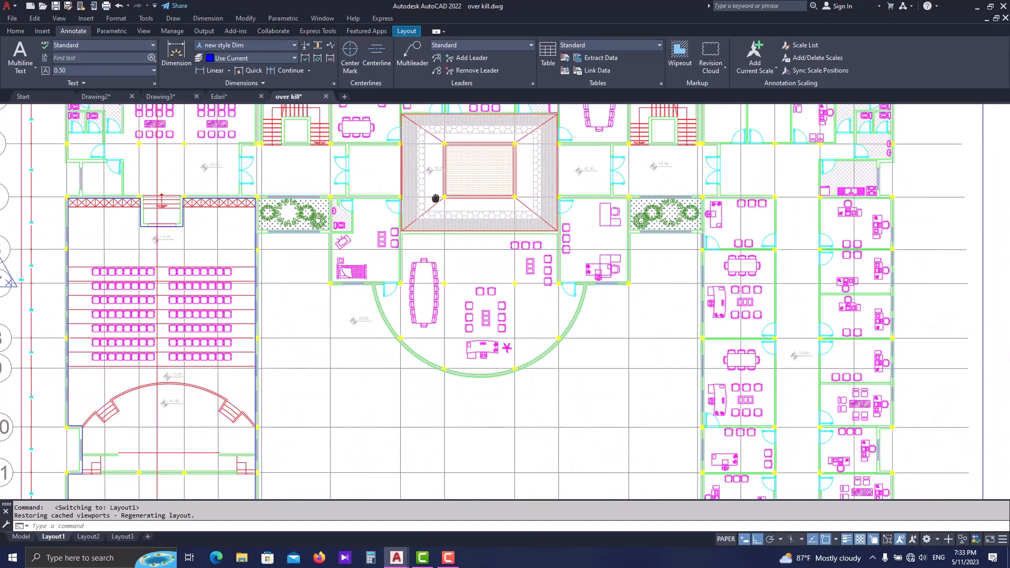
{"action": "scroll", "coordinate": [436, 198], "scroll_direction": "down", "scroll_amount": 5}
{"action": "scroll", "coordinate": [445, 310], "scroll_direction": "up", "scroll_amount": 5}
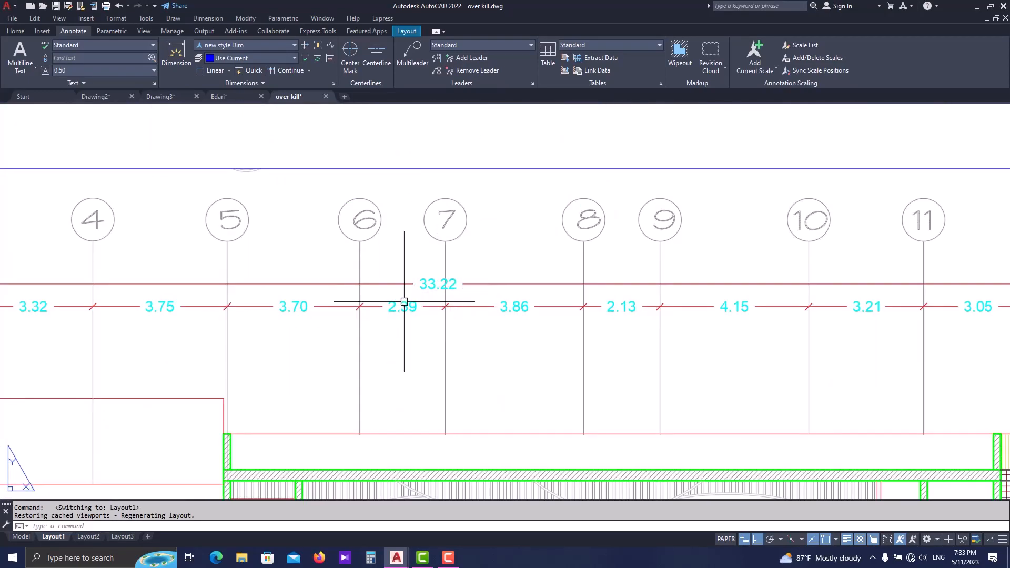
{"action": "scroll", "coordinate": [413, 294], "scroll_direction": "down", "scroll_amount": 1}
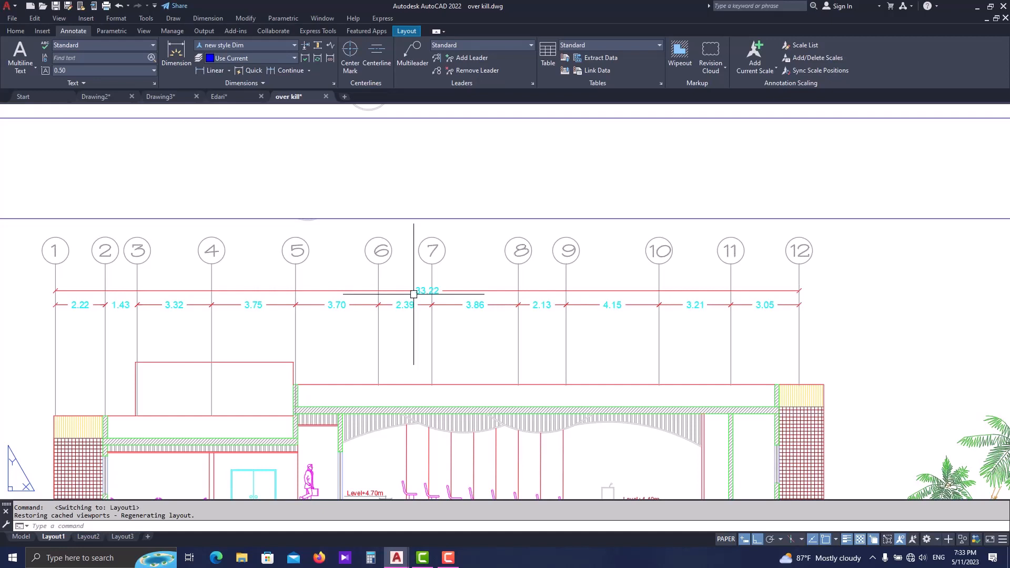
- Move the Section A-A viewport horizontally toward the title block so its right edge meets the title block's edge
{"action": "scroll", "coordinate": [413, 294], "scroll_direction": "down", "scroll_amount": 2}
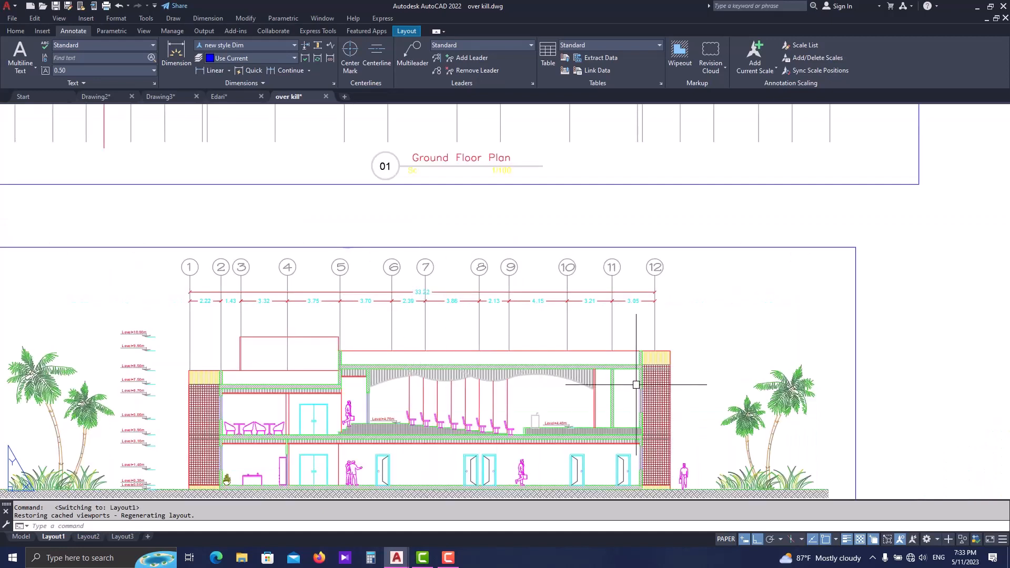
{"action": "scroll", "coordinate": [580, 363], "scroll_direction": "down", "scroll_amount": 2}
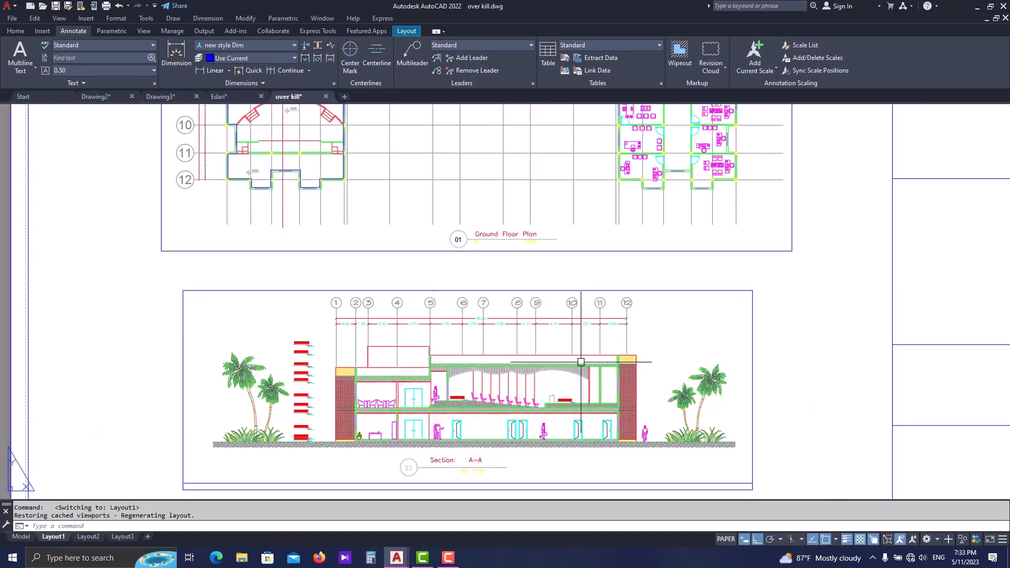
{"action": "key", "text": "Escape"}
{"action": "scroll", "coordinate": [305, 389], "scroll_direction": "down", "scroll_amount": 2}
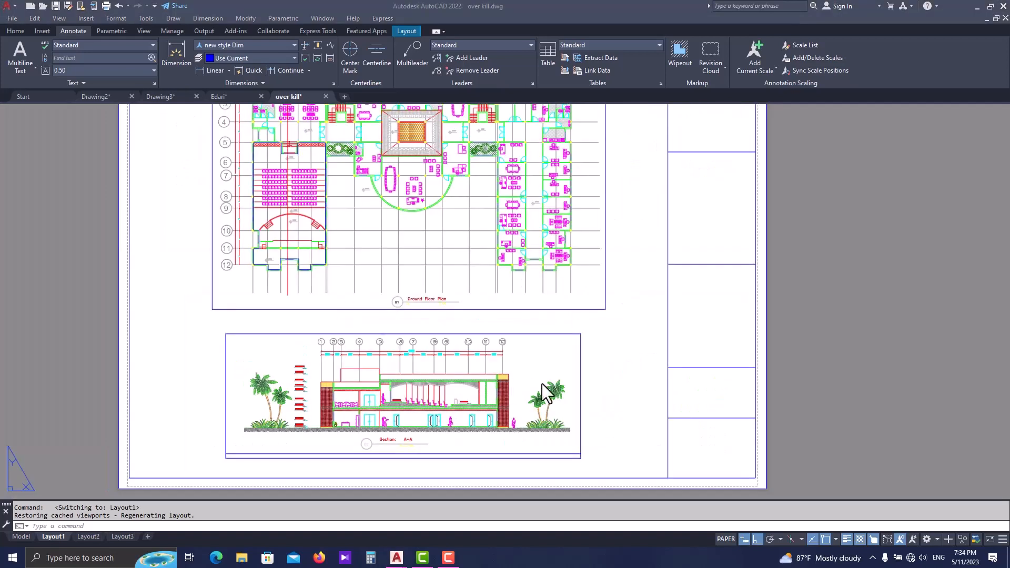
{"action": "middle_click_drag", "start_coordinate": [508, 377], "coordinate": [518, 376]}
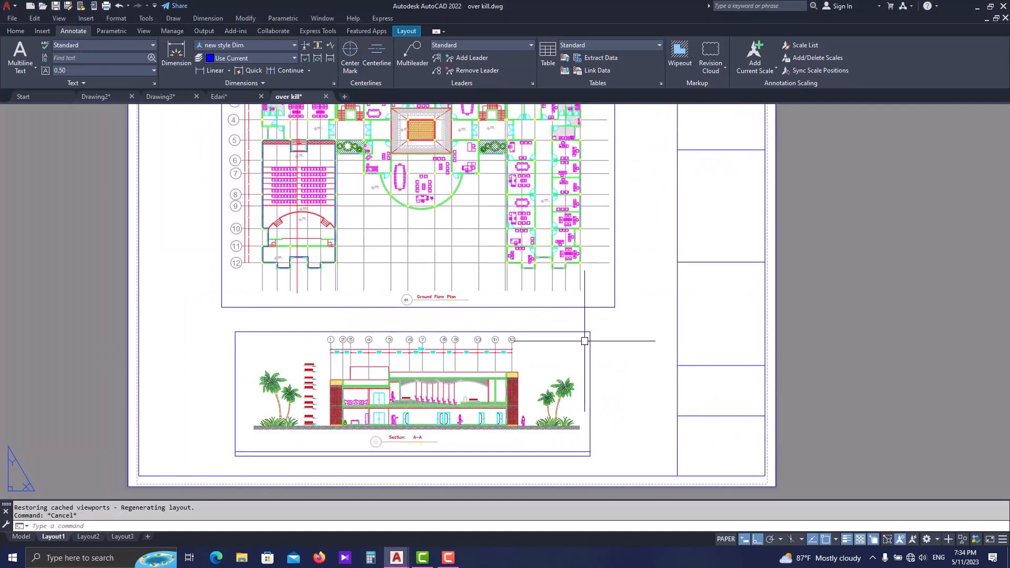
{"action": "left_click", "coordinate": [607, 326]}
{"action": "left_click", "coordinate": [226, 467]}
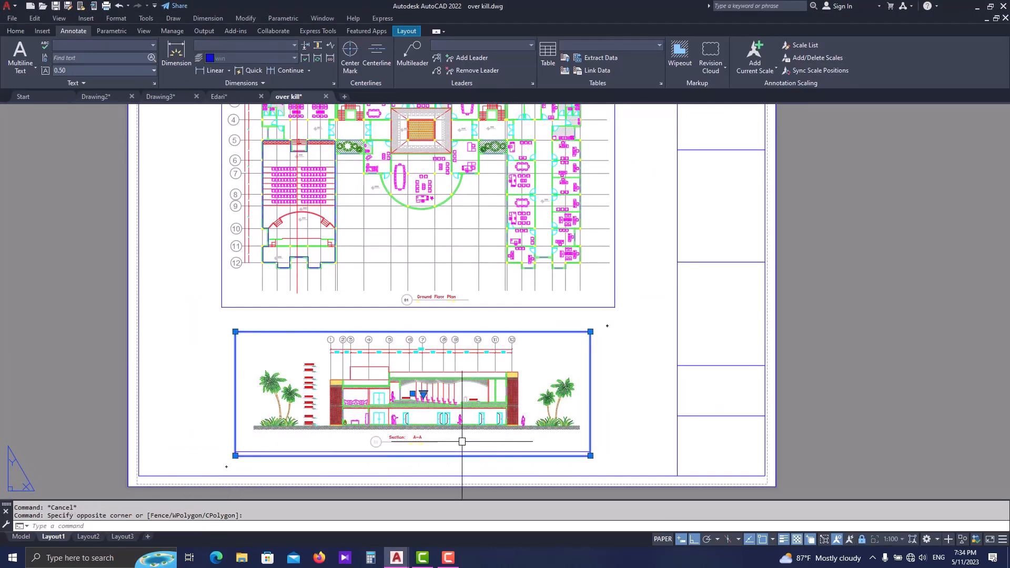
{"action": "type", "text": "m"}
{"action": "key", "text": "Return"}
{"action": "left_click", "coordinate": [584, 455]}
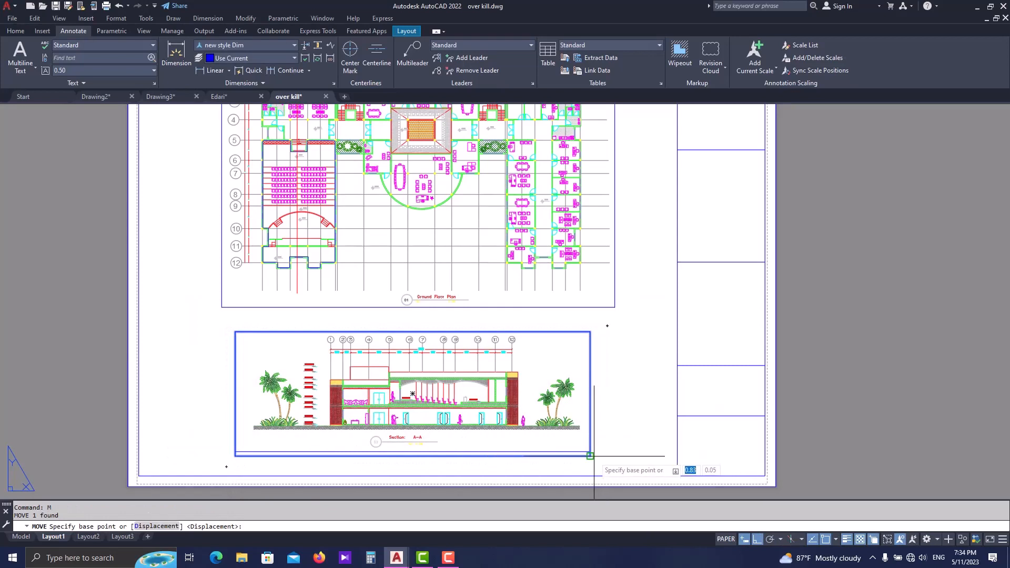
{"action": "left_click", "coordinate": [670, 454]}
{"action": "key", "text": "Escape"}
- Raise the bottom edge of the Section A-A viewport to crop out the stray horizontal line beneath the section title
{"action": "middle_click_drag", "start_coordinate": [394, 432], "coordinate": [424, 430]}
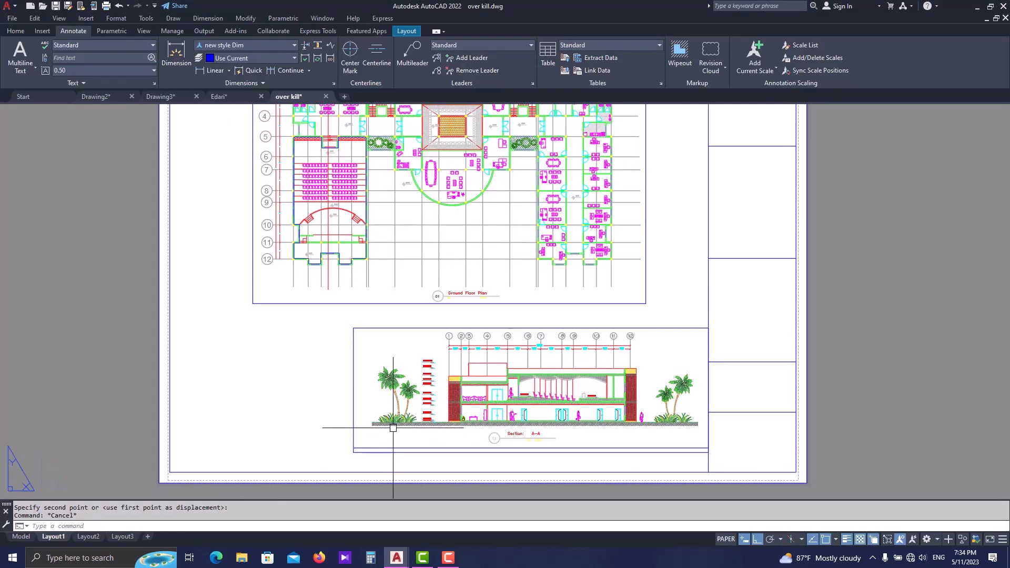
{"action": "left_click", "coordinate": [589, 445]}
{"action": "key", "text": "Escape"}
{"action": "left_click", "coordinate": [592, 449]}
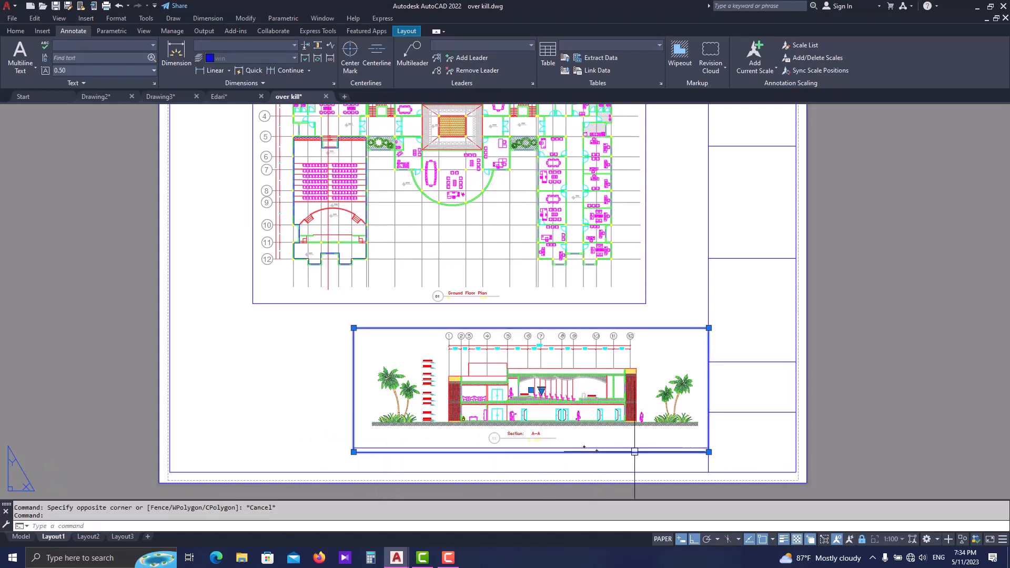
{"action": "left_click", "coordinate": [709, 451]}
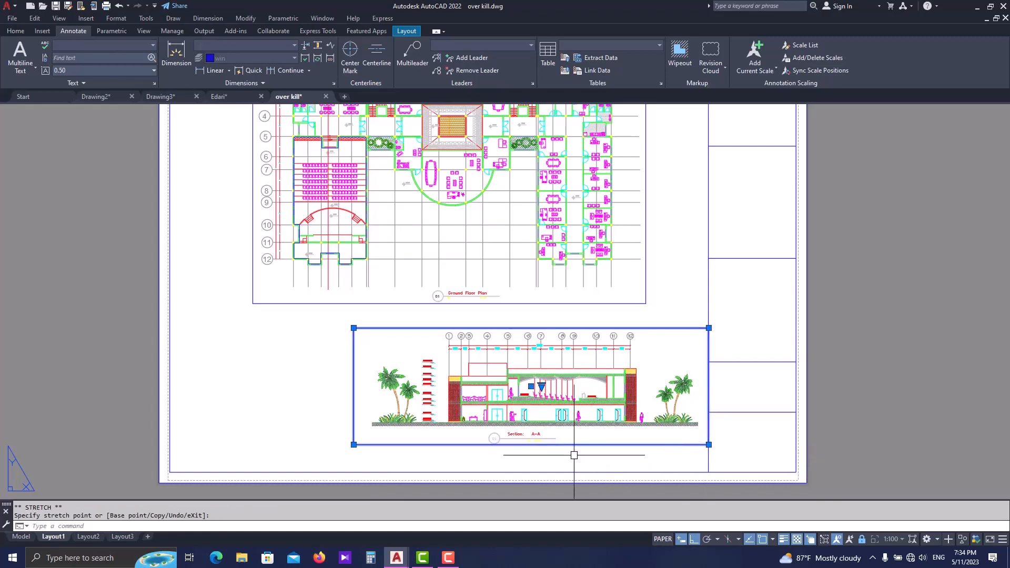
{"action": "key", "text": "Escape"}
- Start inserting a new layout view and define its model-space window around the auditorium seating in Section A-A
{"action": "middle_click_drag", "start_coordinate": [330, 445], "coordinate": [400, 443]}
{"action": "scroll", "coordinate": [352, 405], "scroll_direction": "up", "scroll_amount": 2}
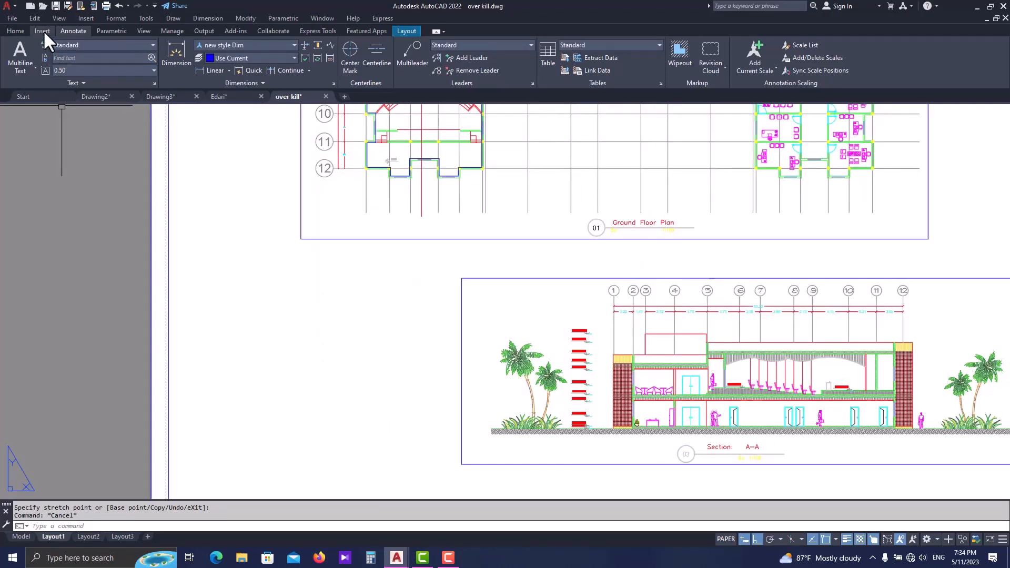
{"action": "left_click", "coordinate": [403, 31]}
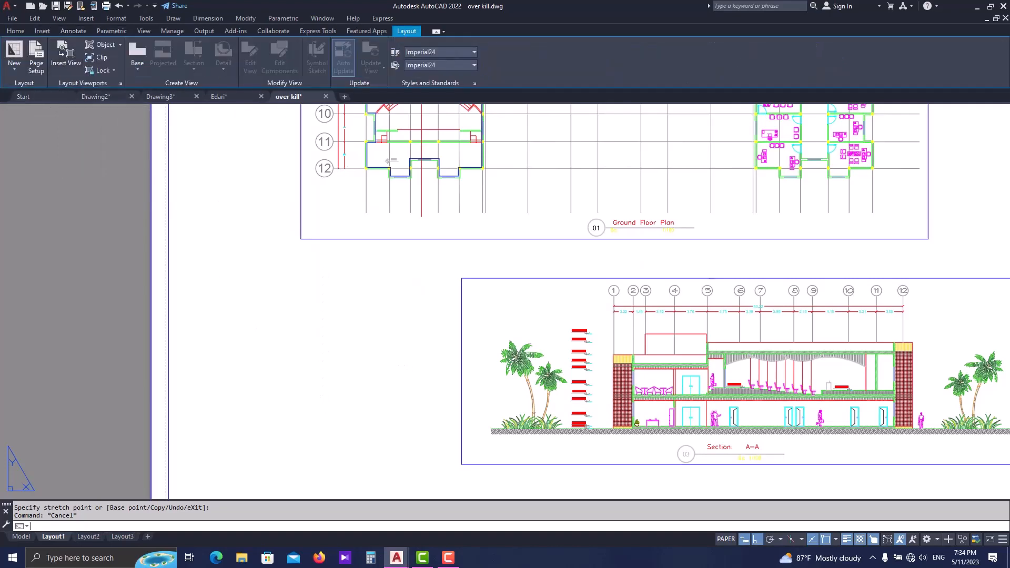
{"action": "double_click", "coordinate": [298, 282]}
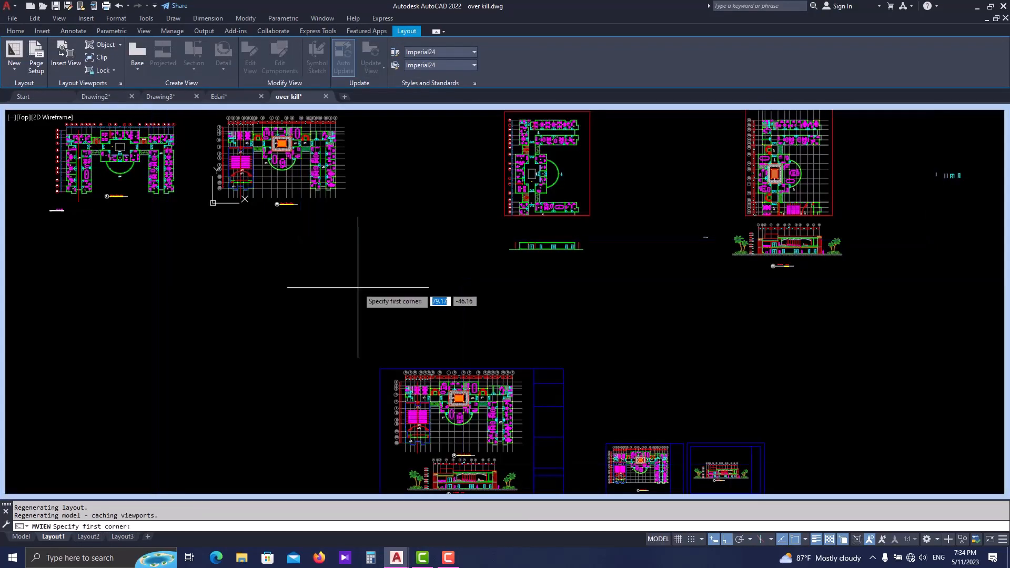
{"action": "middle_click_drag", "start_coordinate": [744, 394], "coordinate": [681, 299]}
{"action": "scroll", "coordinate": [651, 384], "scroll_direction": "up", "scroll_amount": 4}
{"action": "scroll", "coordinate": [665, 389], "scroll_direction": "up", "scroll_amount": 4}
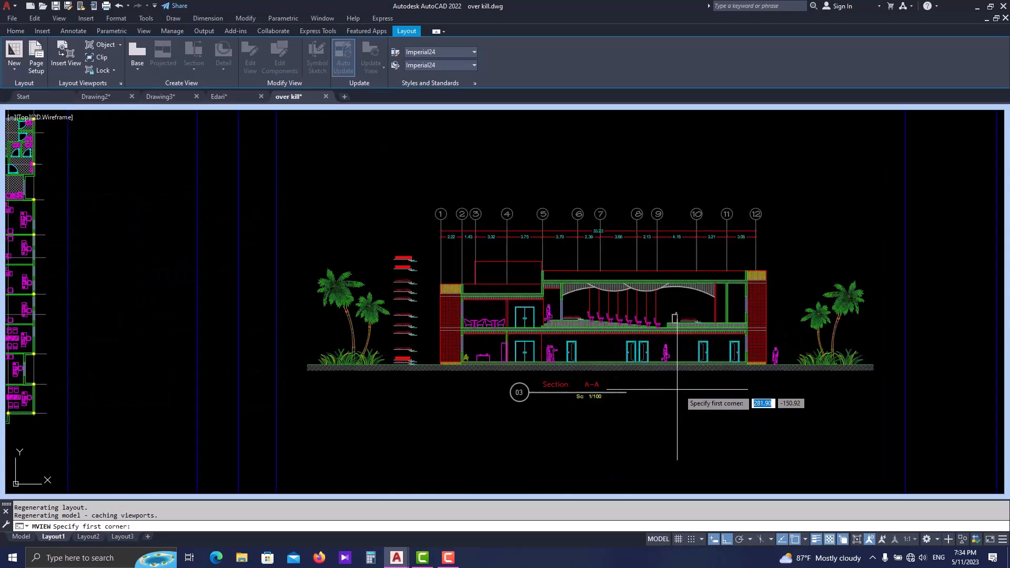
{"action": "scroll", "coordinate": [702, 311], "scroll_direction": "up", "scroll_amount": 2}
{"action": "scroll", "coordinate": [703, 311], "scroll_direction": "up", "scroll_amount": 1}
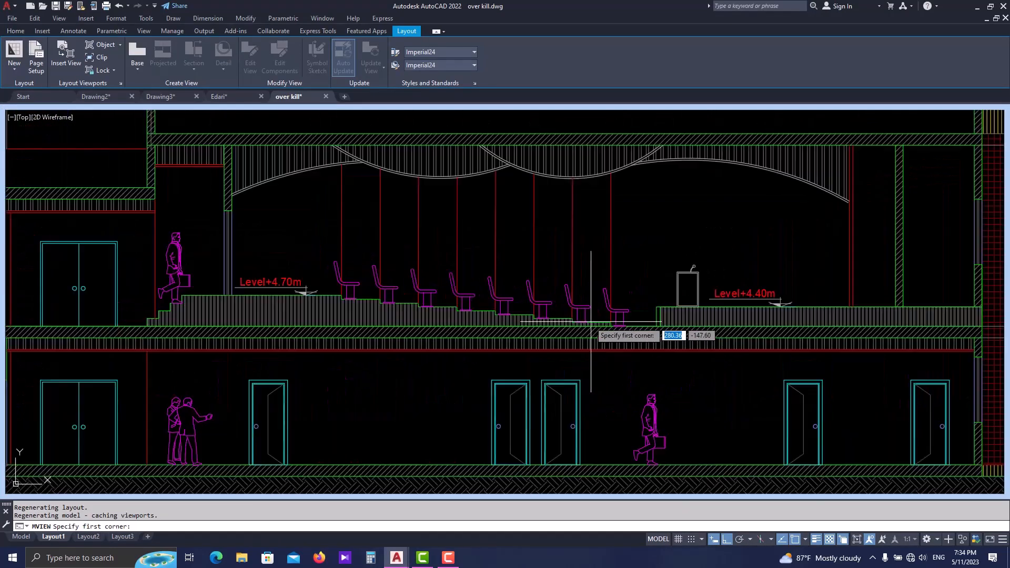
{"action": "scroll", "coordinate": [363, 260], "scroll_direction": "up", "scroll_amount": 1}
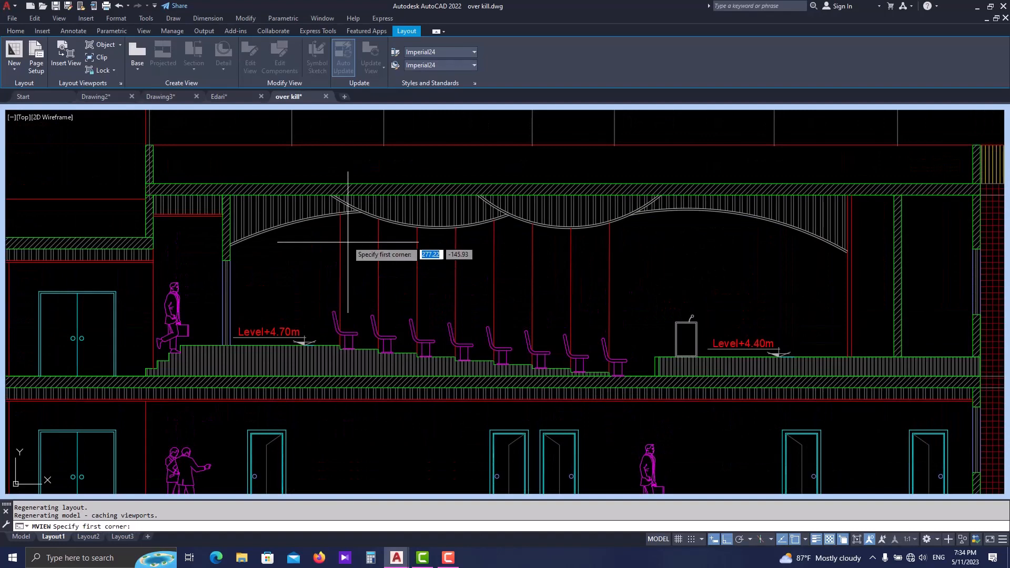
{"action": "left_click", "coordinate": [320, 164]}
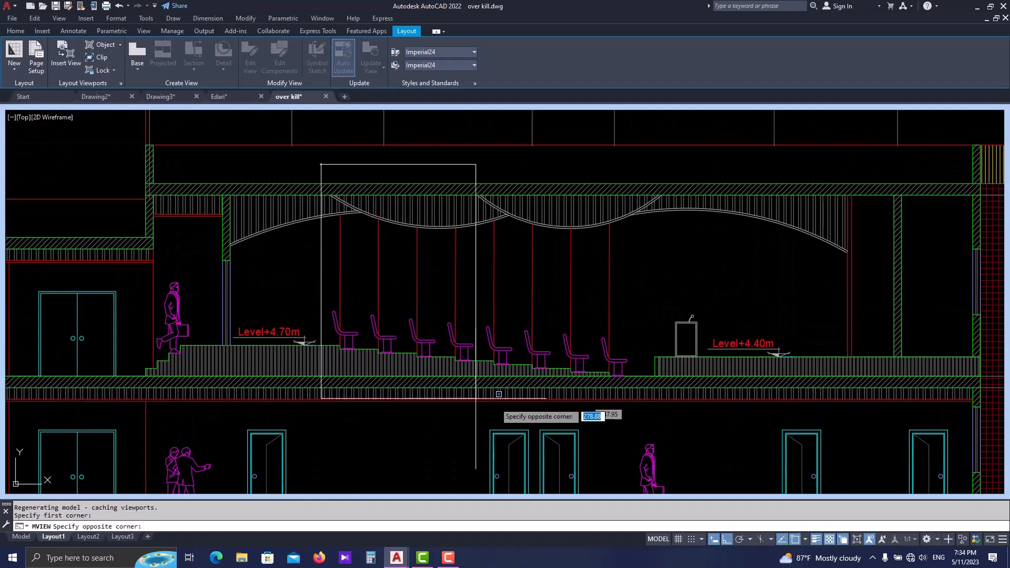
{"action": "left_click", "coordinate": [710, 429]}
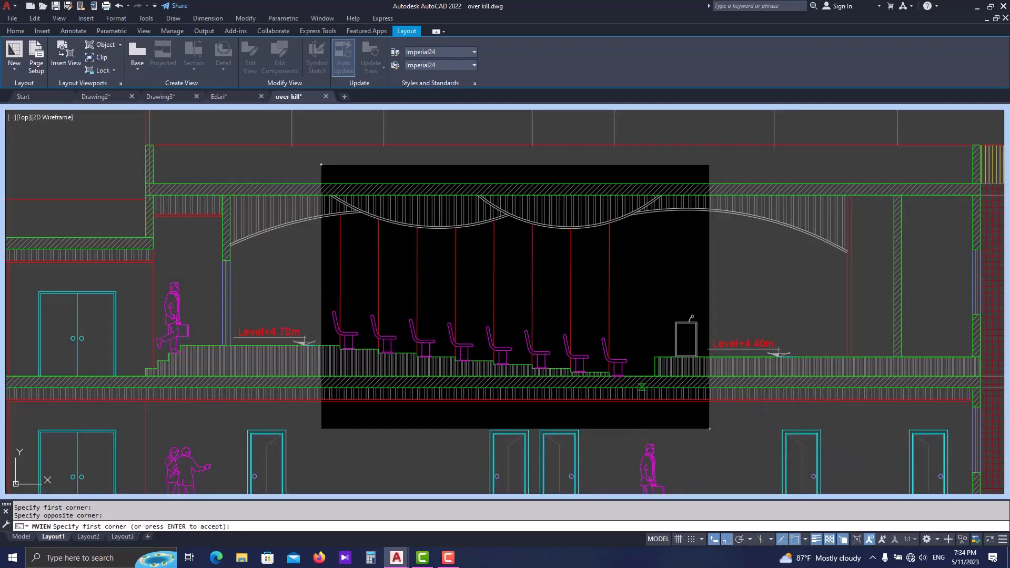
{"action": "key", "text": "Return"}
- Place the new seating view in the empty lower-left area of Layout1, beside the Section A-A viewport
{"action": "middle_click_drag", "start_coordinate": [457, 372], "coordinate": [496, 316]}
{"action": "scroll", "coordinate": [496, 315], "scroll_direction": "down", "scroll_amount": 2}
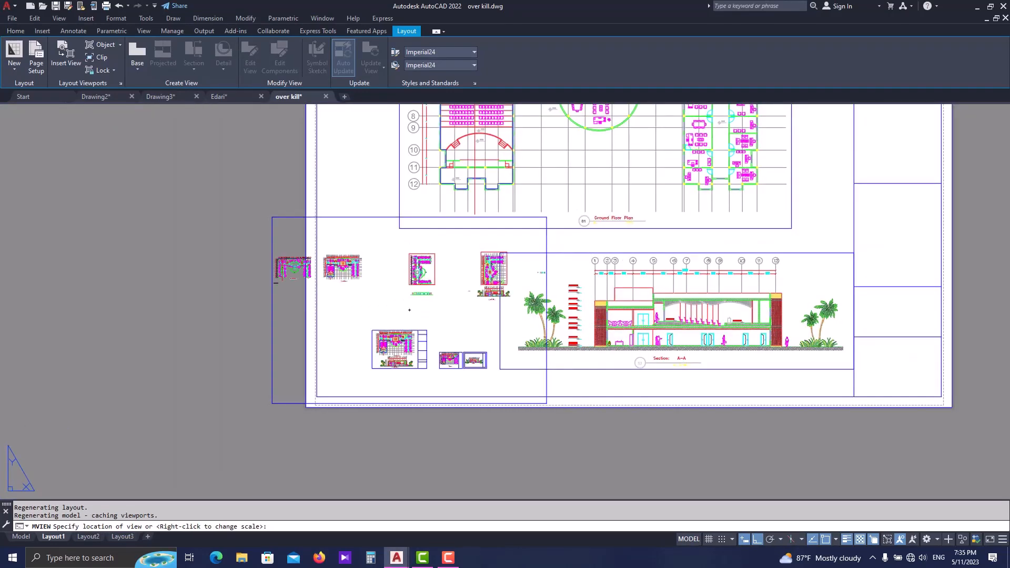
{"action": "left_click", "coordinate": [409, 310]}
{"action": "scroll", "coordinate": [546, 285], "scroll_direction": "up", "scroll_amount": 2}
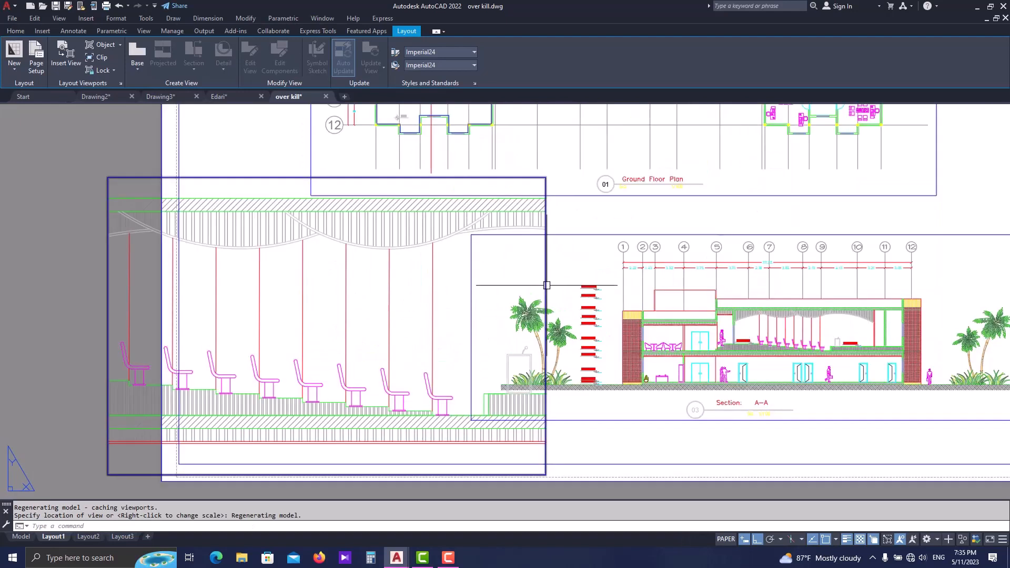
- Set the new seating viewport's scale to 1:20
{"action": "left_click", "coordinate": [546, 286]}
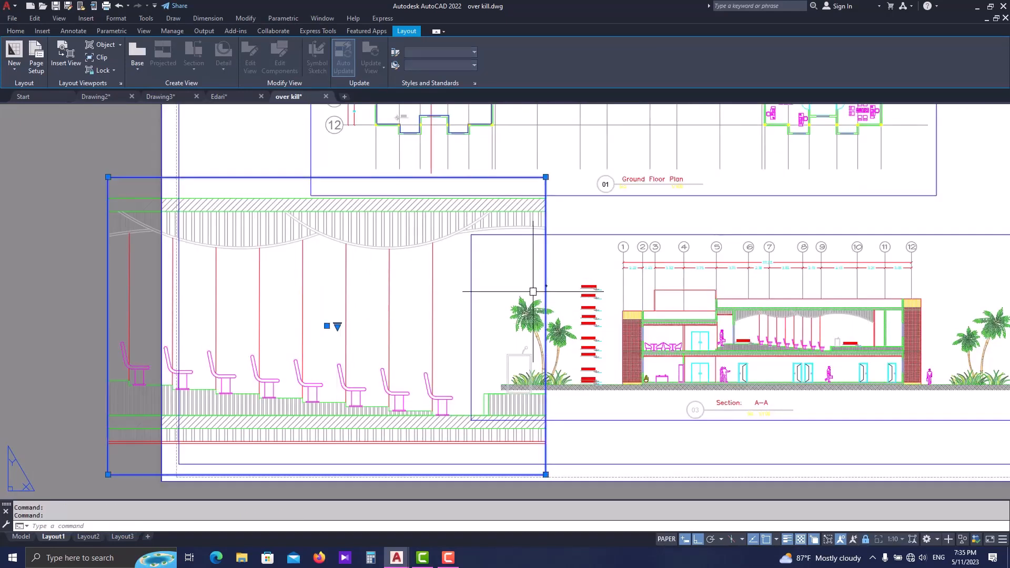
{"action": "left_click", "coordinate": [338, 325]}
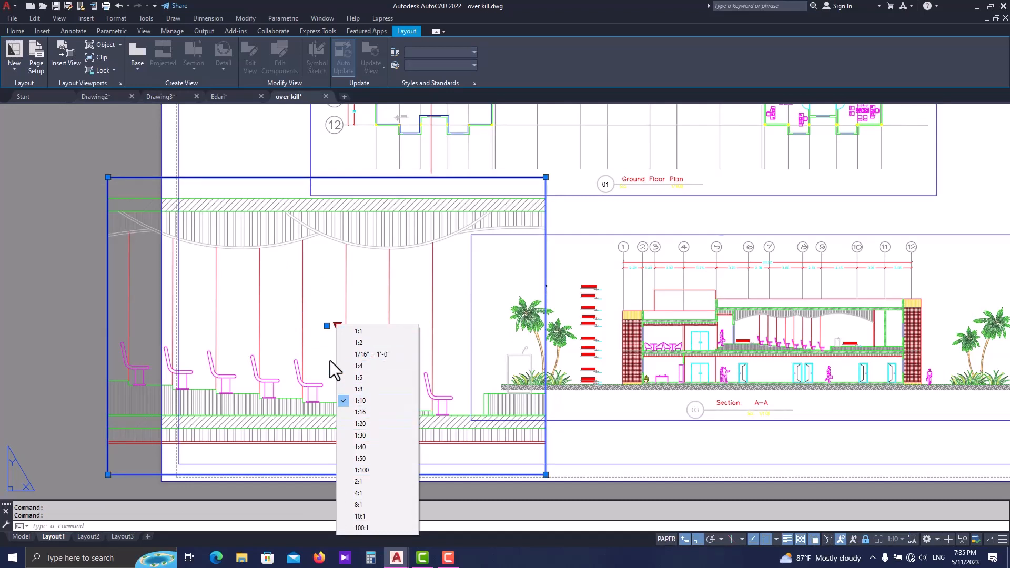
{"action": "left_click", "coordinate": [382, 424]}
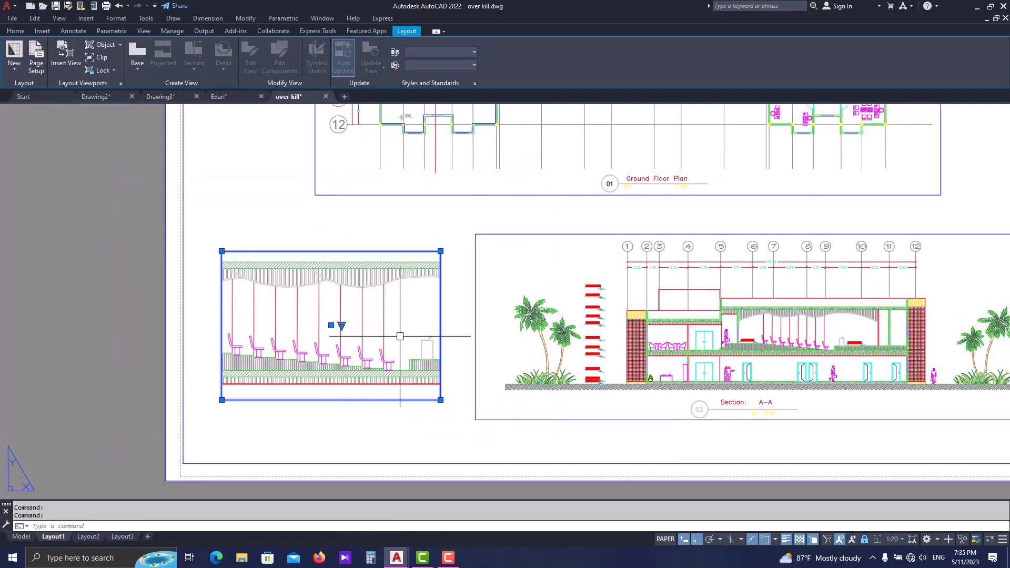
{"action": "key", "text": "Escape"}
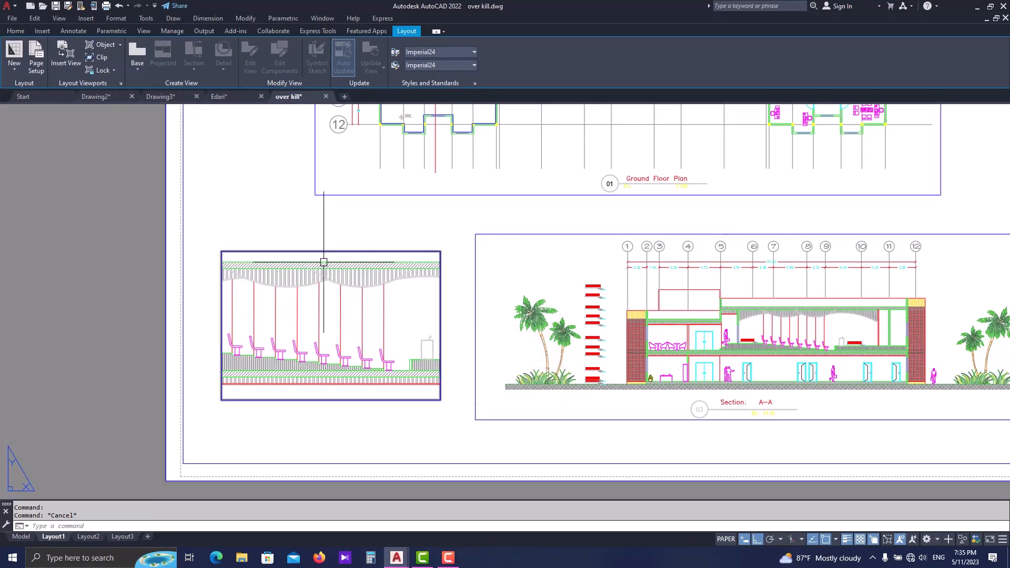
- Narrow the seating viewport from its right side so it frames only the first seats
{"action": "left_click", "coordinate": [438, 314]}
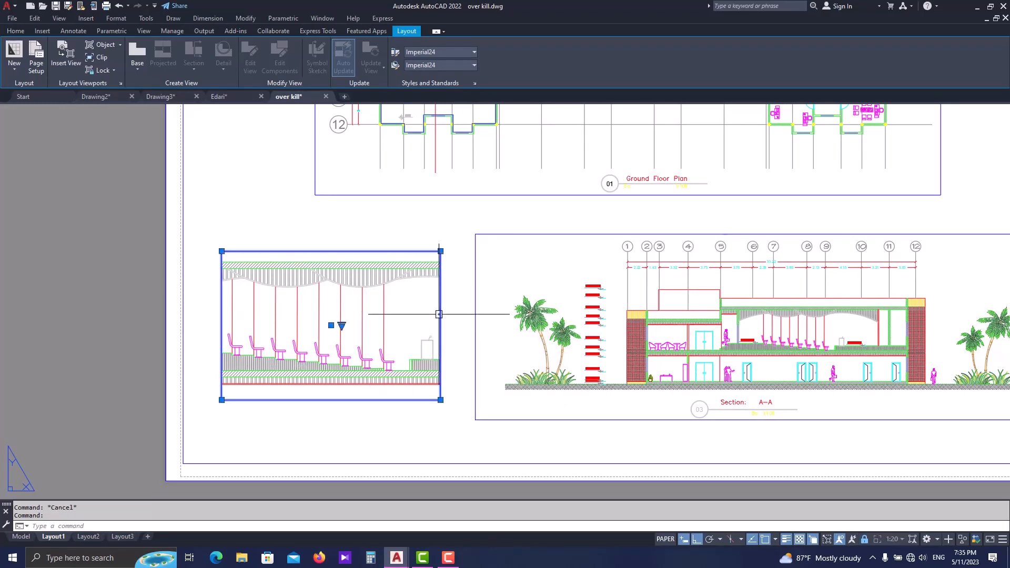
{"action": "left_click", "coordinate": [440, 251]}
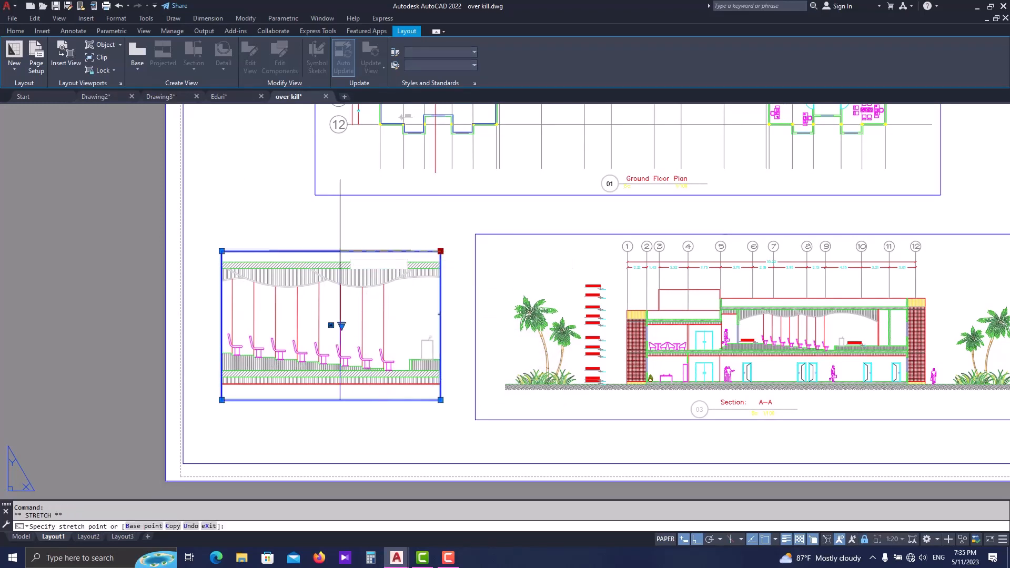
{"action": "left_click", "coordinate": [289, 251]}
- Set the seating viewport's scale to 1:10 and move it into the lower-left corner of the sheet frame
{"action": "left_click", "coordinate": [267, 326]}
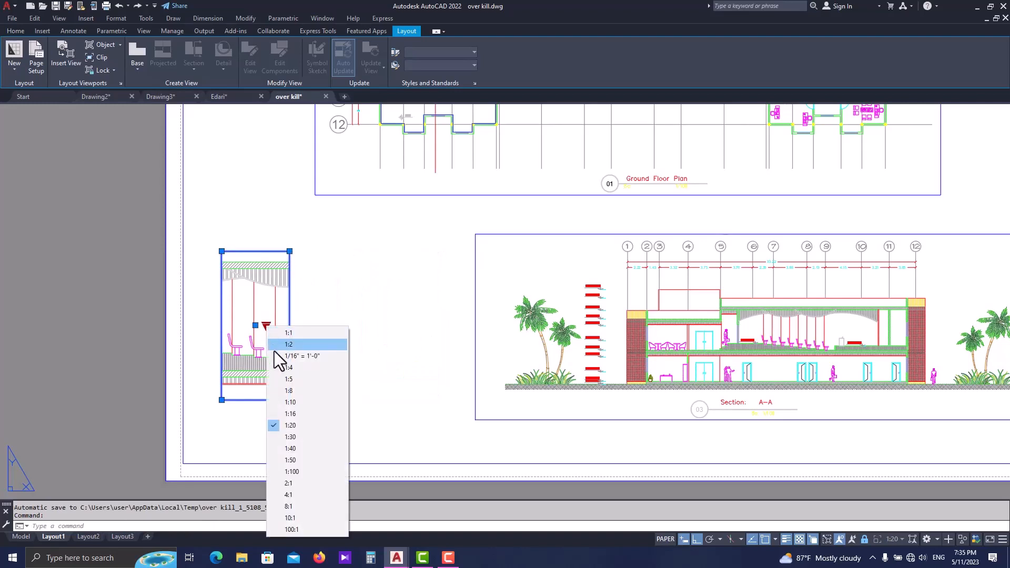
{"action": "left_click", "coordinate": [298, 401]}
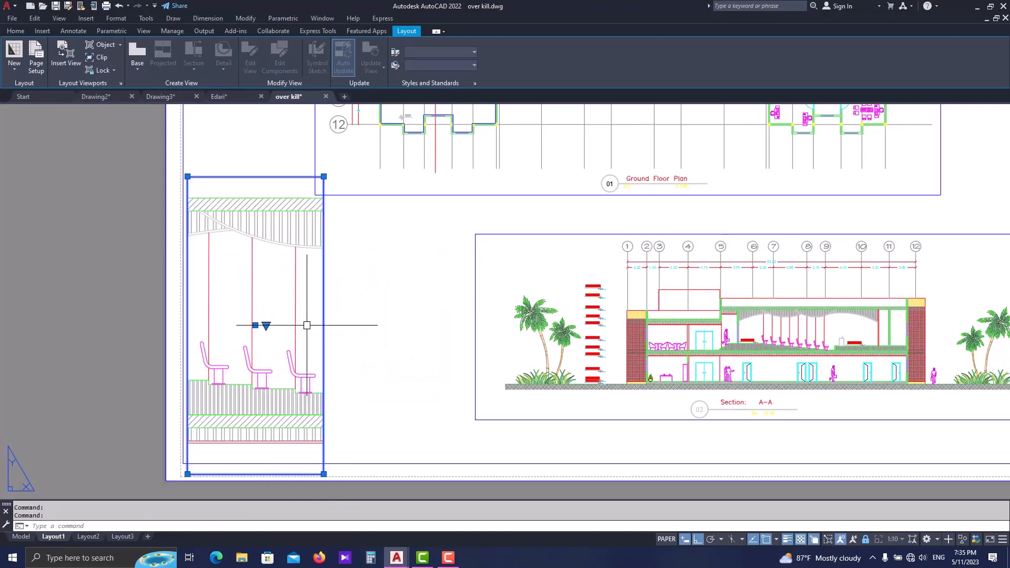
{"action": "left_click", "coordinate": [259, 325]}
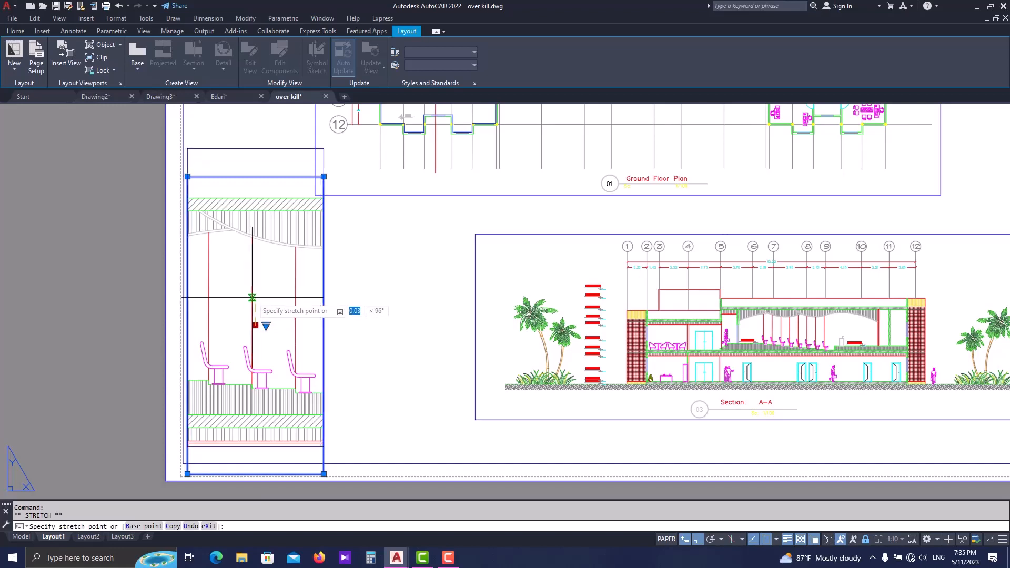
{"action": "key", "text": "Escape"}
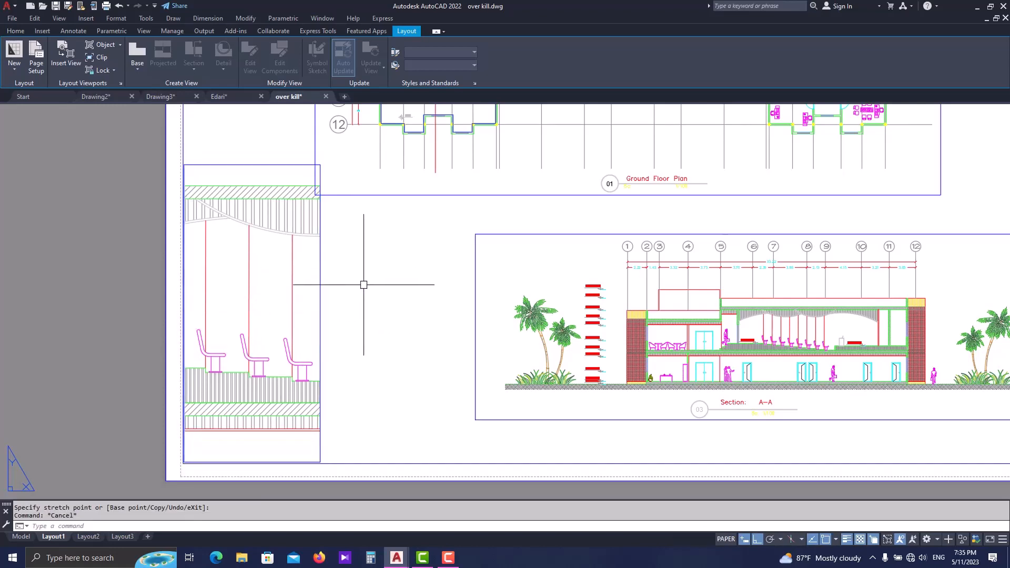
- Move the ground floor plan viewport to the right, clear of the seating detail viewport
{"action": "scroll", "coordinate": [358, 289], "scroll_direction": "down", "scroll_amount": 4}
{"action": "scroll", "coordinate": [530, 265], "scroll_direction": "up", "scroll_amount": 3}
{"action": "left_click", "coordinate": [584, 278]}
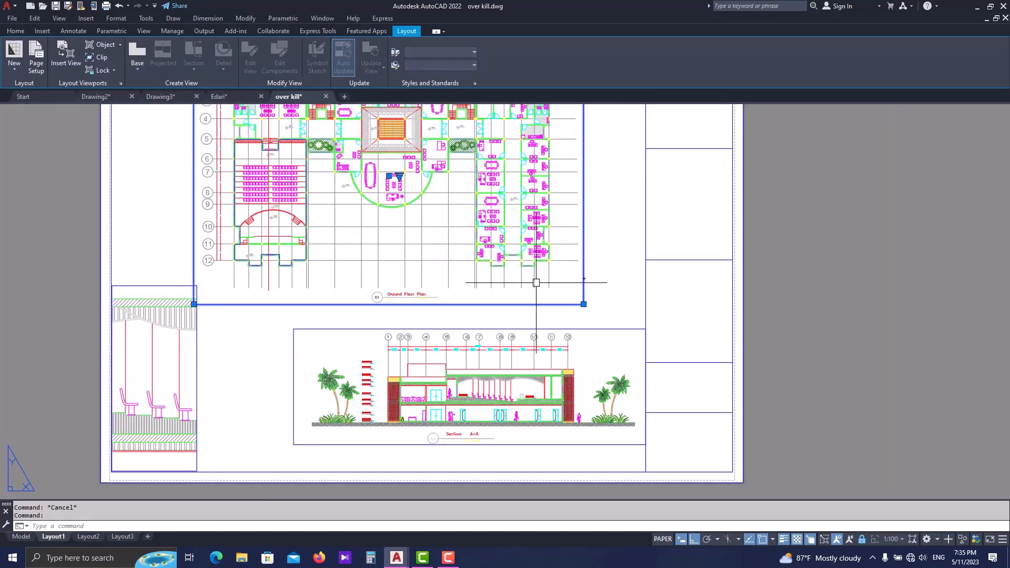
{"action": "middle_click_drag", "start_coordinate": [393, 193], "coordinate": [396, 262]}
{"action": "left_click", "coordinate": [392, 243]}
{"action": "left_click", "coordinate": [425, 245]}
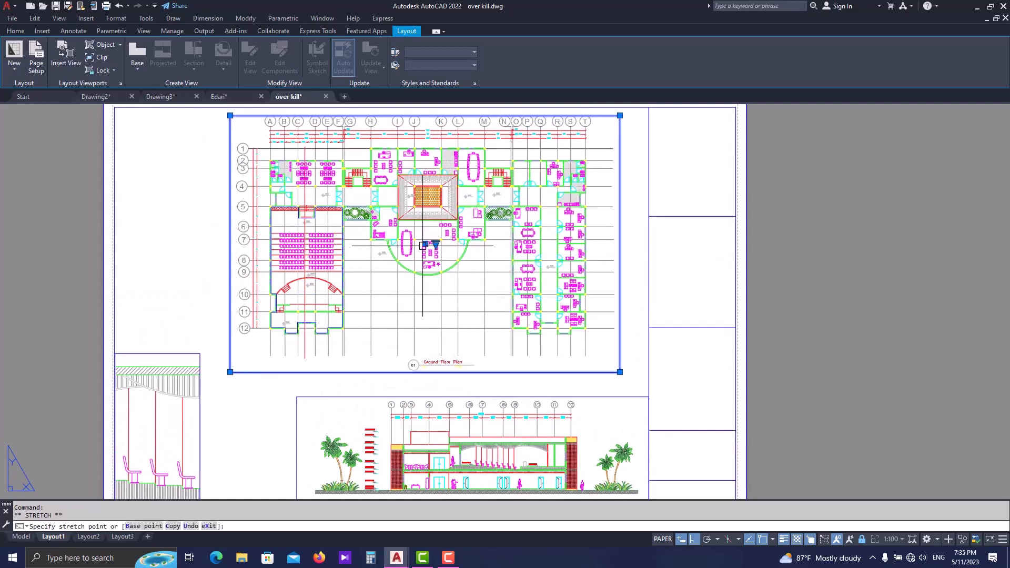
{"action": "key", "text": "Escape"}
- Activate the seating detail viewport to work in its model space
{"action": "middle_click_drag", "start_coordinate": [279, 419], "coordinate": [286, 359]}
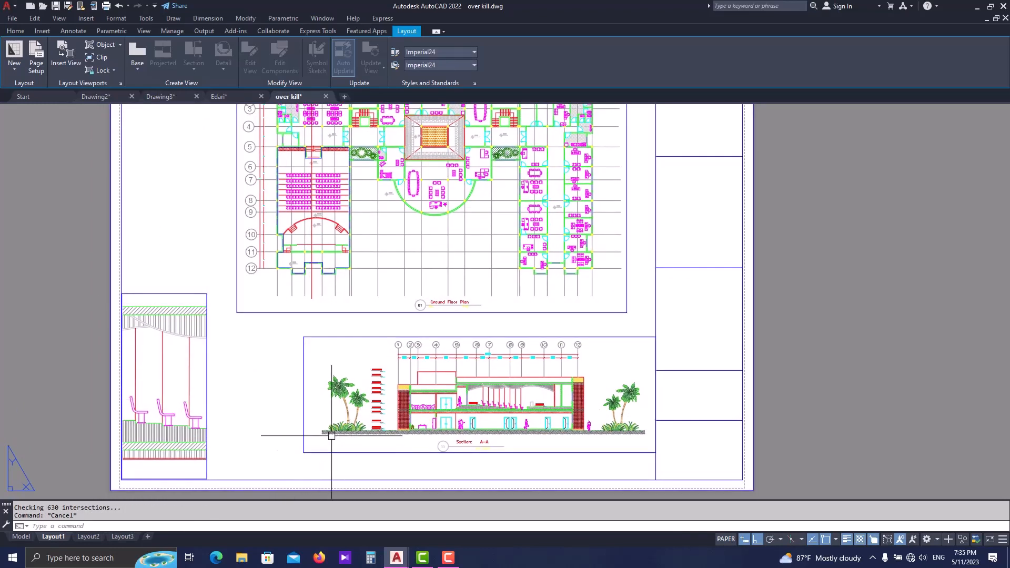
{"action": "scroll", "coordinate": [333, 433], "scroll_direction": "down", "scroll_amount": 2}
{"action": "key", "text": "Escape"}
{"action": "middle_click_drag", "start_coordinate": [221, 342], "coordinate": [253, 342]}
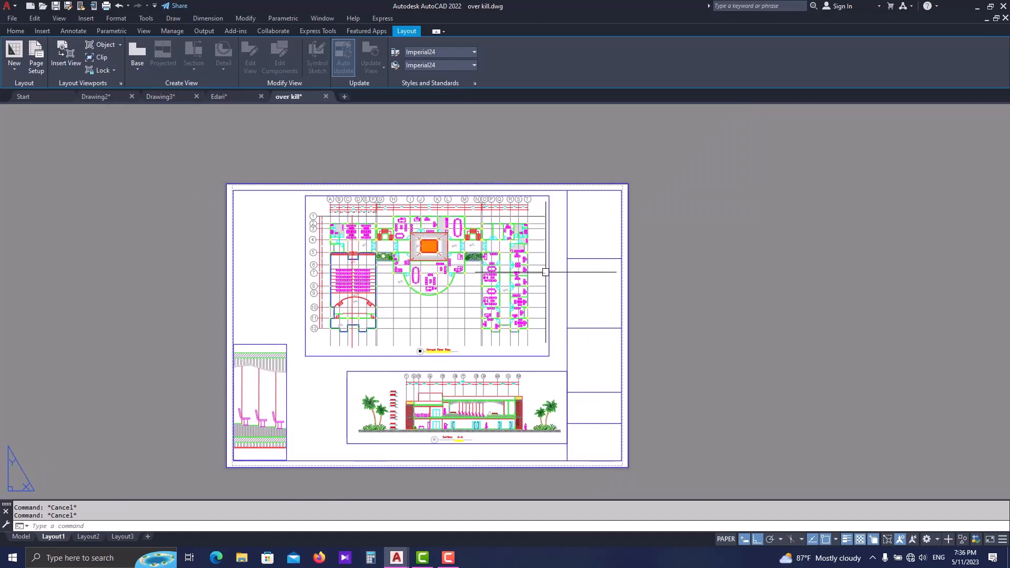
{"action": "scroll", "coordinate": [270, 428], "scroll_direction": "up", "scroll_amount": 3}
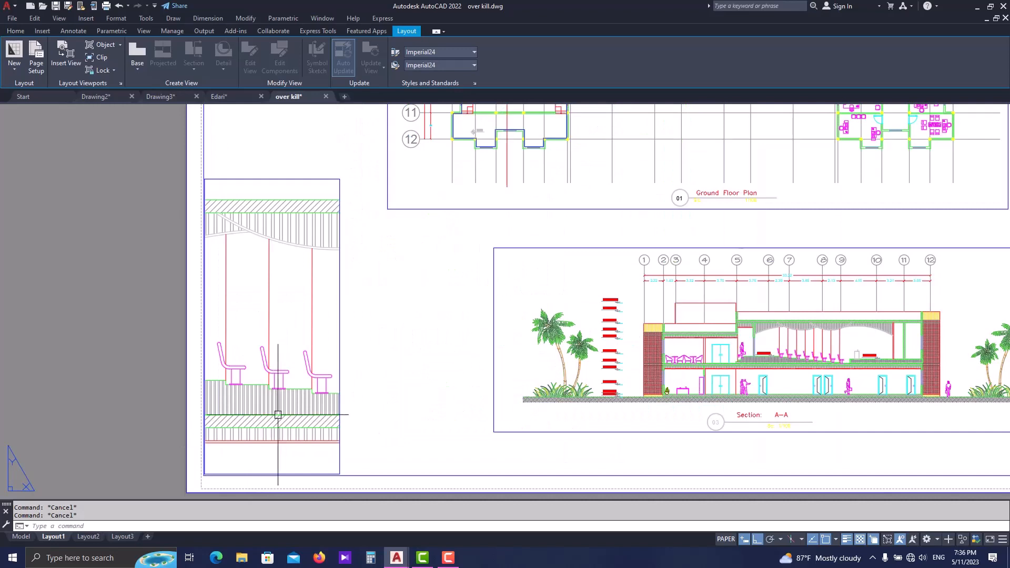
{"action": "left_click", "coordinate": [297, 387]}
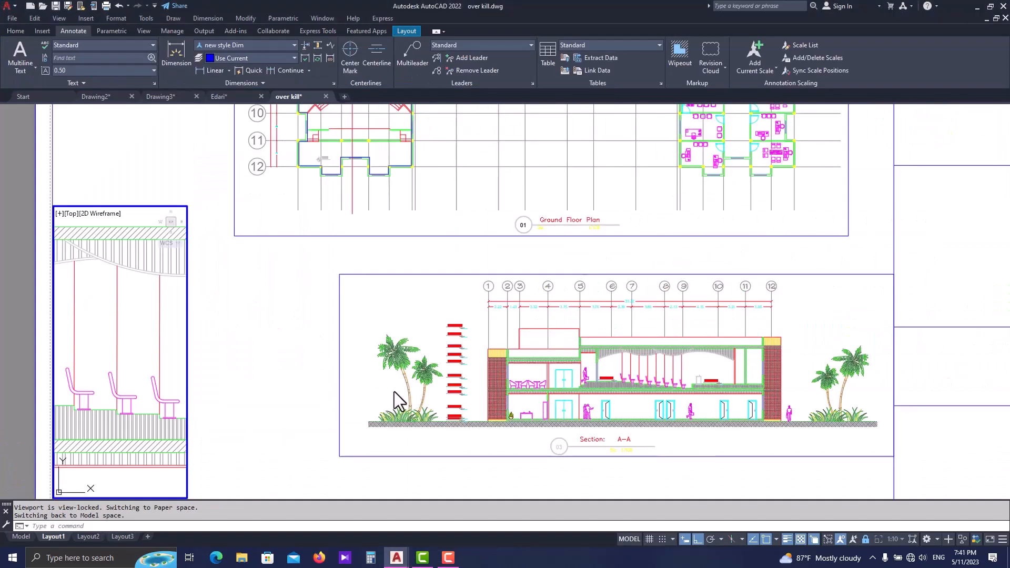
{"action": "scroll", "coordinate": [393, 392], "scroll_direction": "down", "scroll_amount": 2}
{"action": "scroll", "coordinate": [420, 395], "scroll_direction": "up", "scroll_amount": 2}
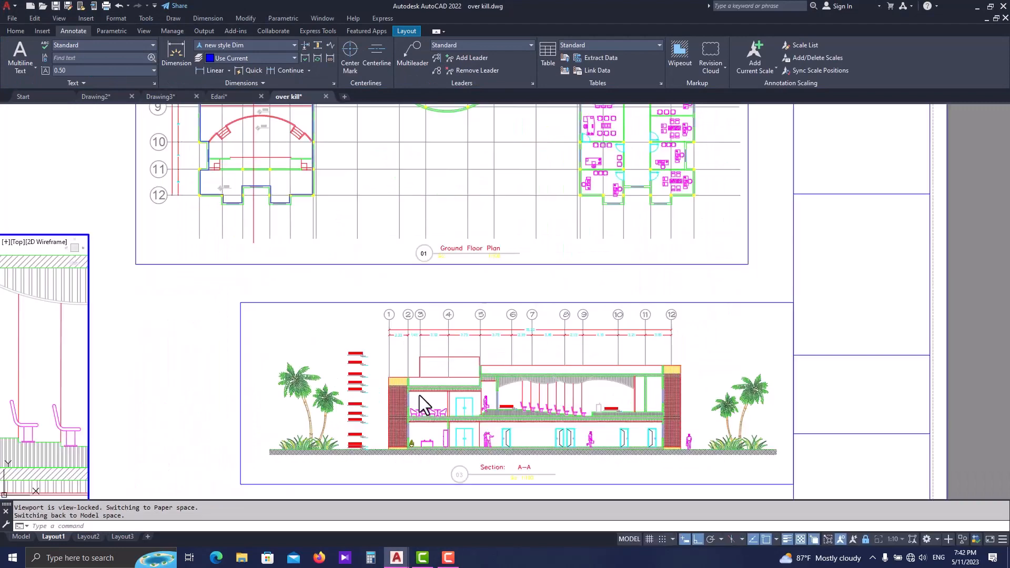
{"action": "scroll", "coordinate": [419, 396], "scroll_direction": "down", "scroll_amount": 2}
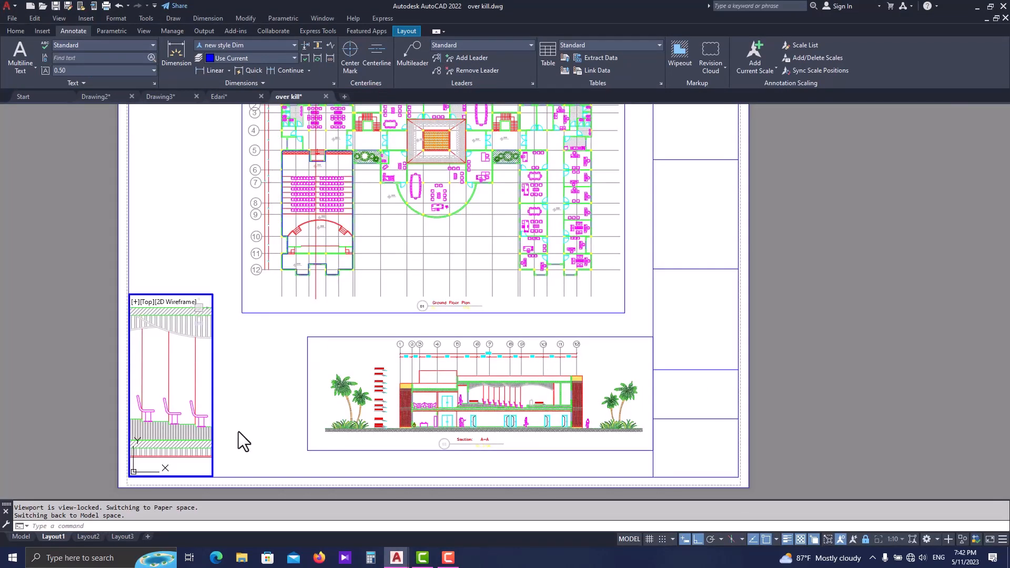
{"action": "middle_click_drag", "start_coordinate": [295, 410], "coordinate": [282, 428]}
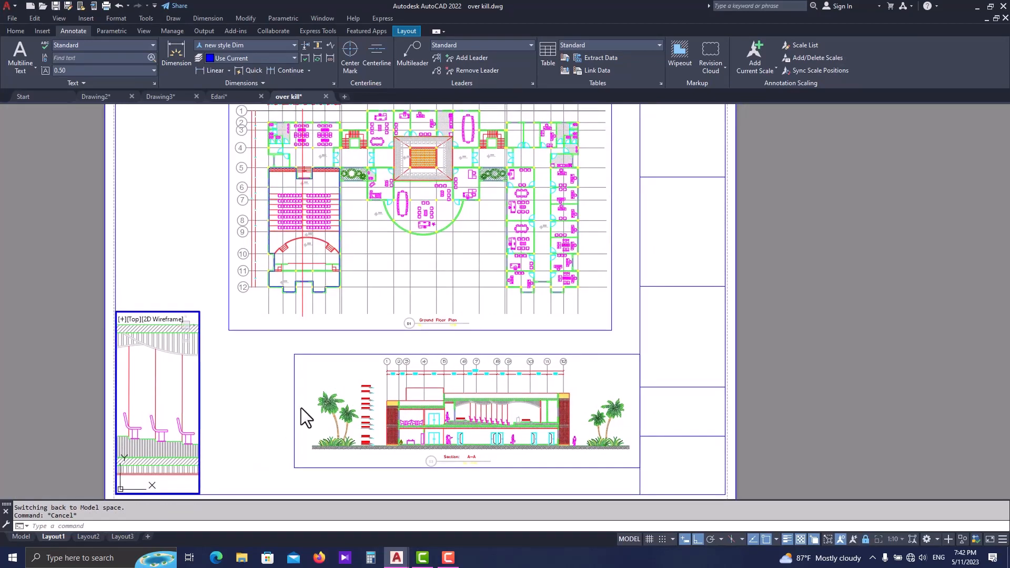
{"action": "key", "text": "Escape"}
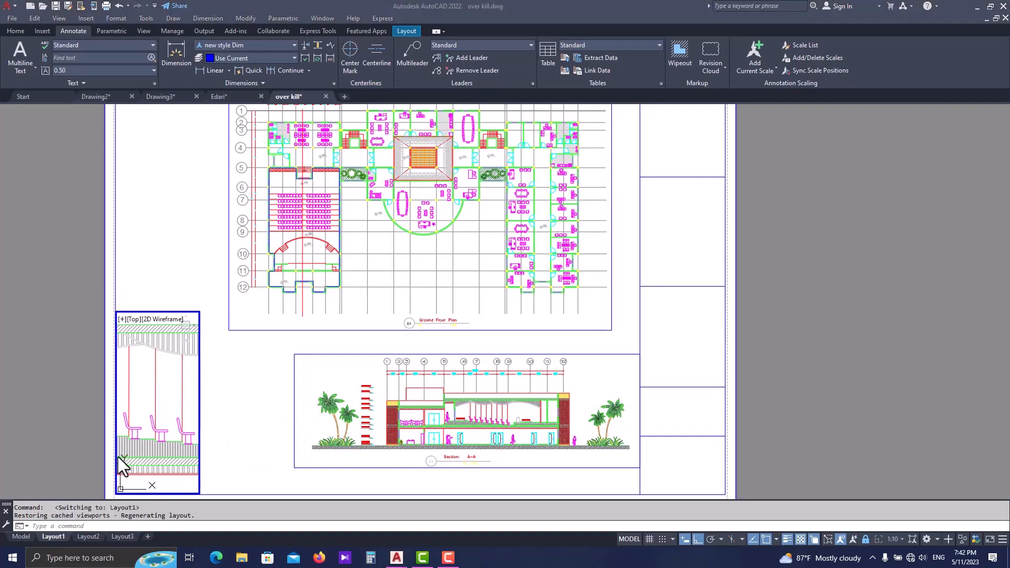
- Switch to Layout2 and delete its existing viewport to leave the sheet empty
{"action": "mouse_move", "coordinate": [93, 536]}
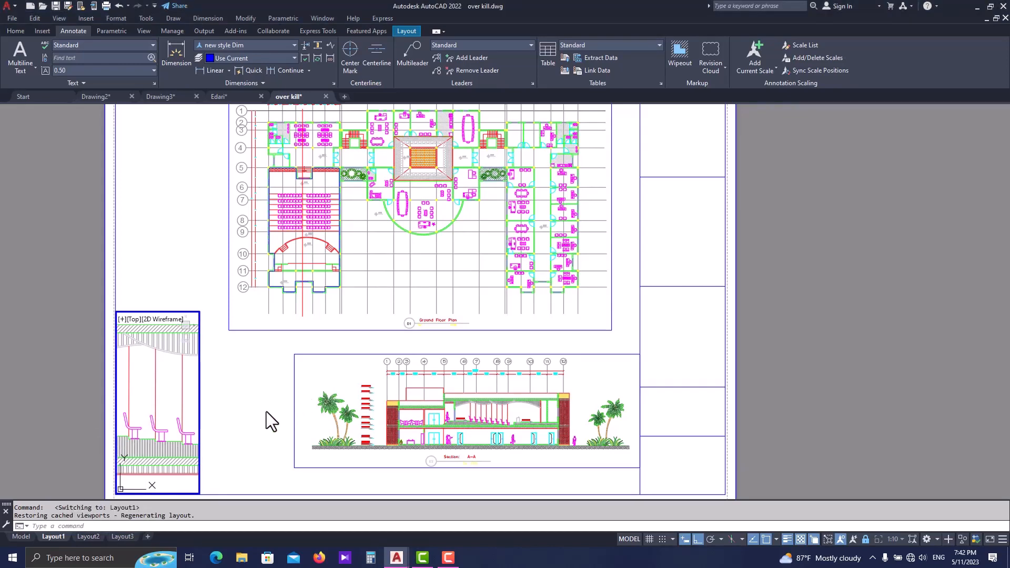
{"action": "left_click", "coordinate": [92, 535]}
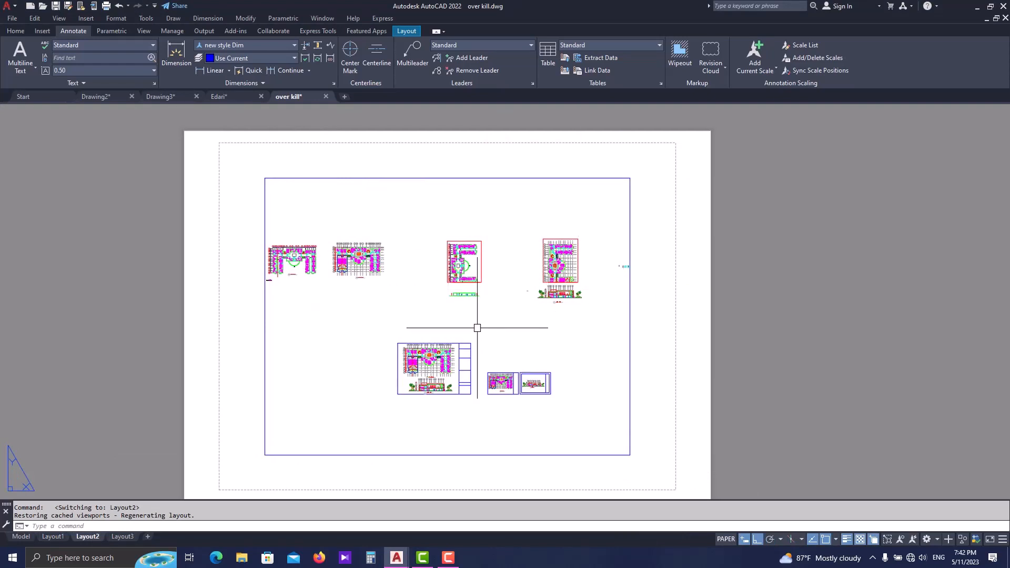
{"action": "left_click", "coordinate": [483, 182]}
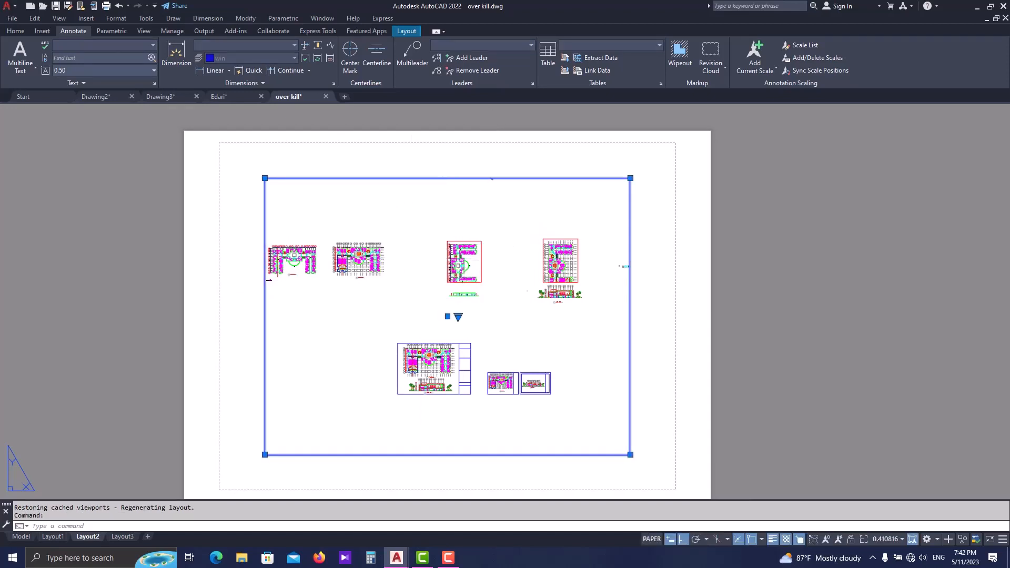
{"action": "key", "text": "Delete"}
{"action": "key", "text": "Escape"}
- Create a new page setup named A2 for Layout2, starting from the Layout2 settings
{"action": "right_click", "coordinate": [87, 537]}
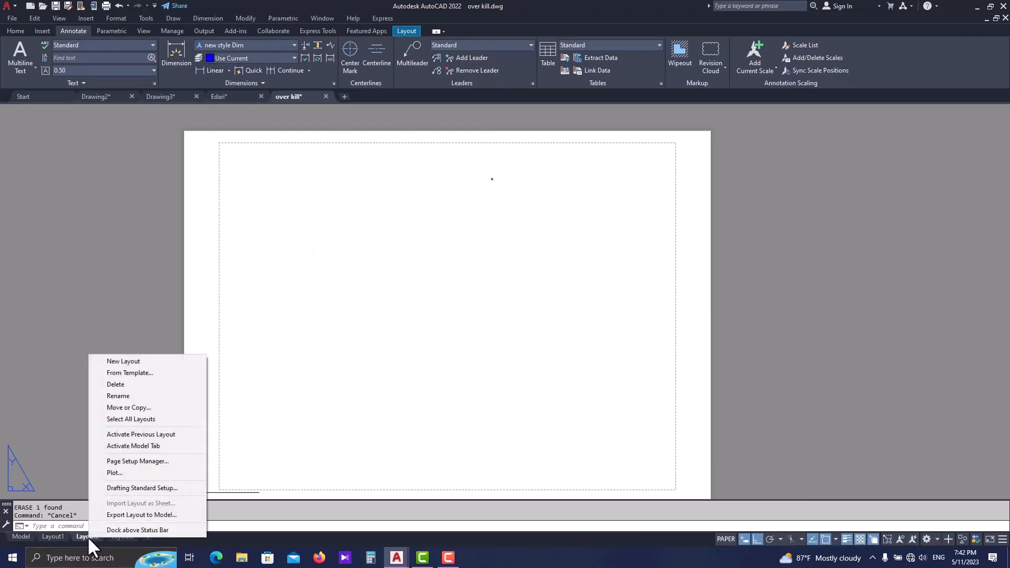
{"action": "left_click", "coordinate": [132, 461]}
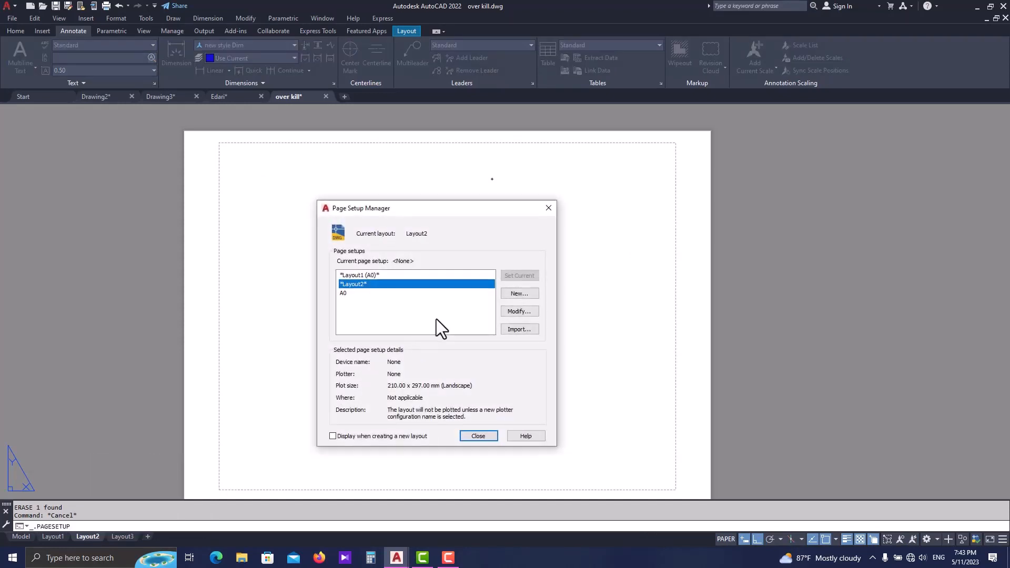
{"action": "left_click", "coordinate": [516, 297]}
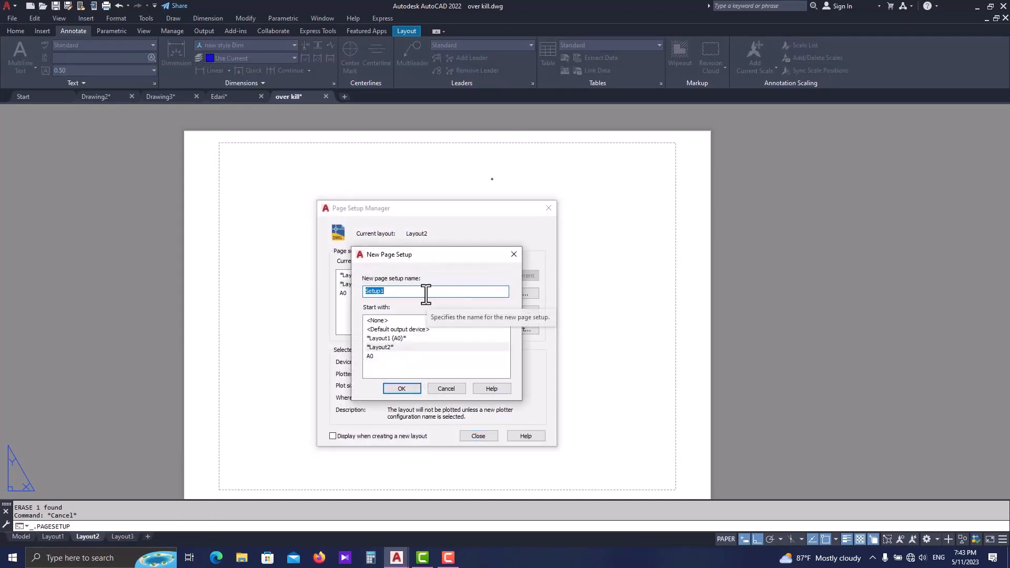
{"action": "type", "text": "A2"}
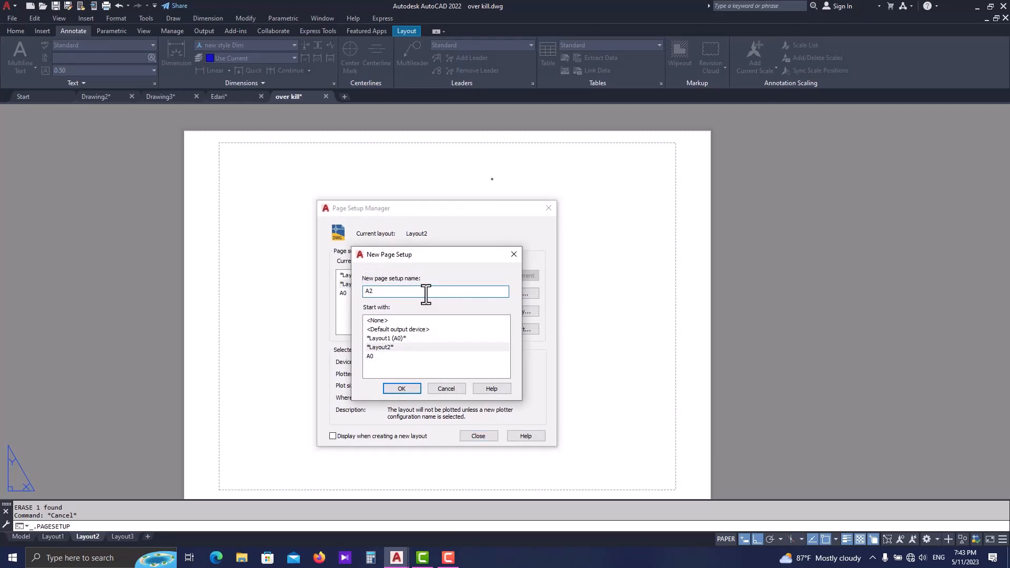
{"action": "left_click", "coordinate": [415, 390]}
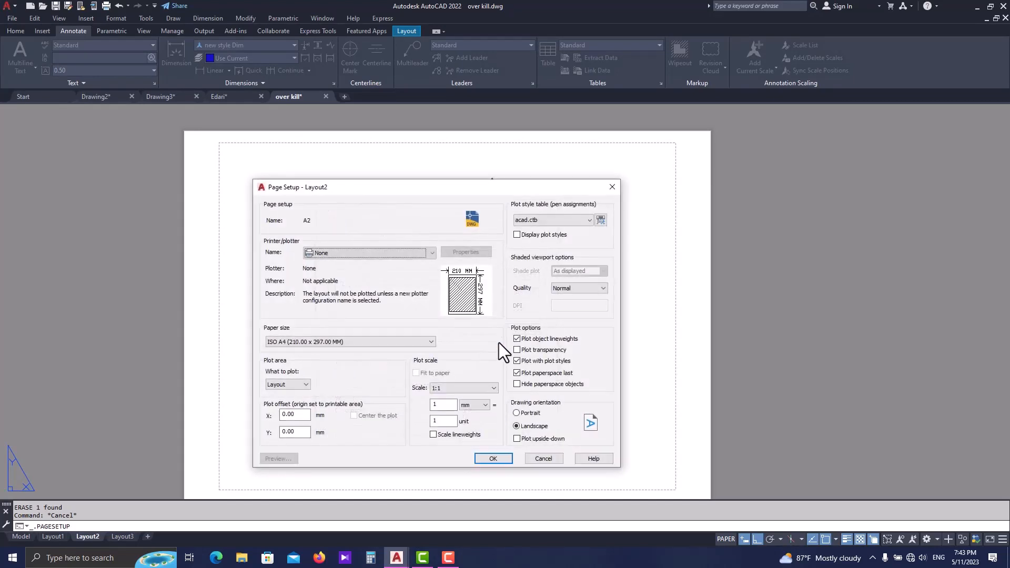
- Set the A2 page setup's plotter to DWG To PDF.pc3 and its paper size to ISO A2 (594.00 x 420.00 MM)
{"action": "left_click", "coordinate": [341, 256]}
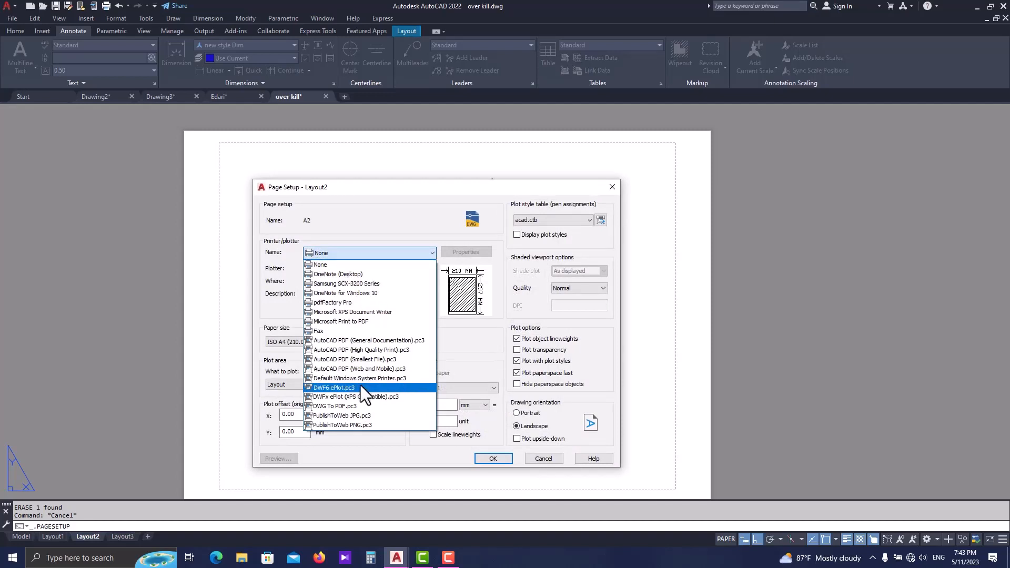
{"action": "left_click", "coordinate": [364, 407]}
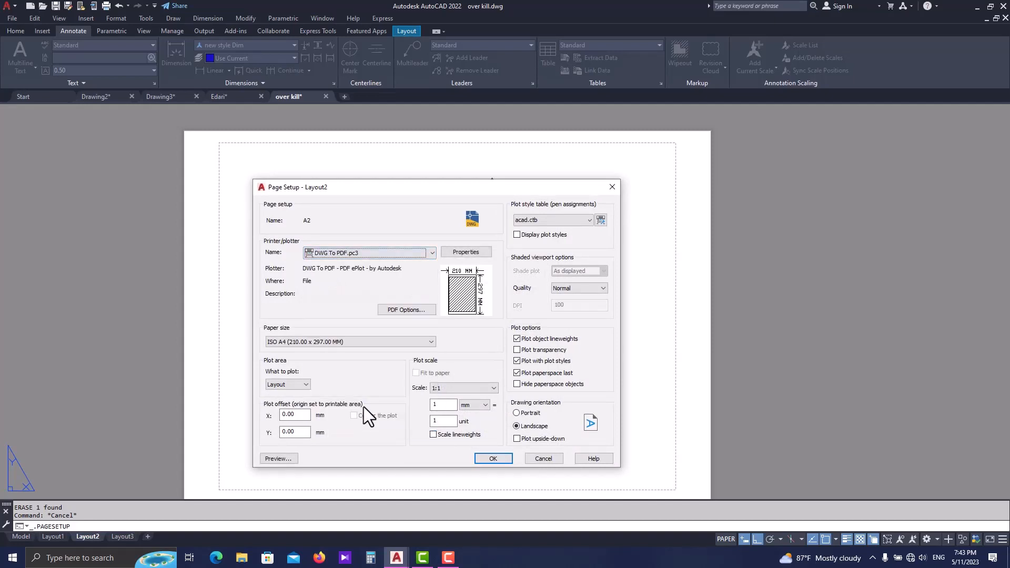
{"action": "left_click", "coordinate": [362, 342]}
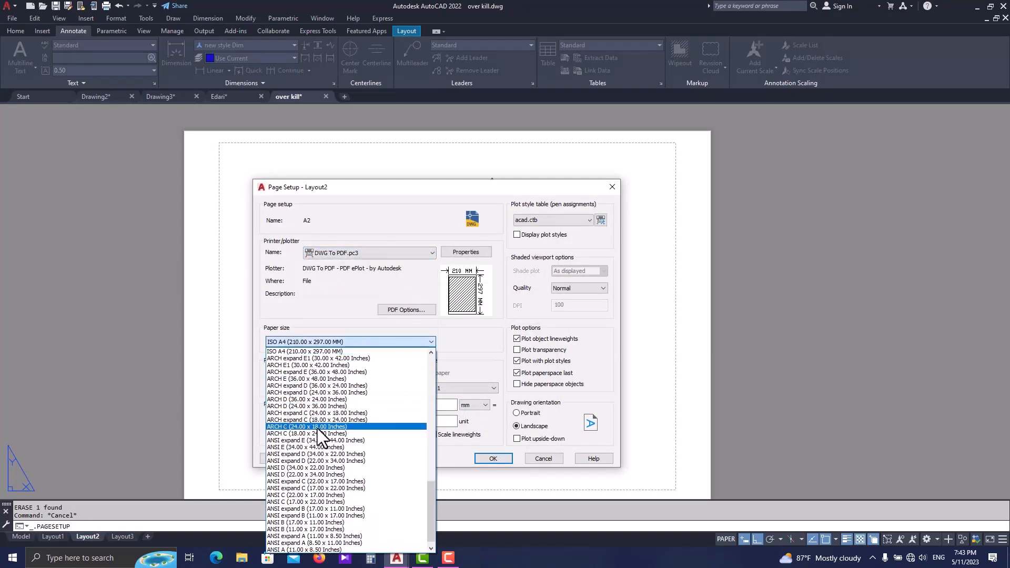
{"action": "scroll", "coordinate": [311, 403], "scroll_direction": "up", "scroll_amount": 1}
{"action": "scroll", "coordinate": [311, 402], "scroll_direction": "up", "scroll_amount": 3}
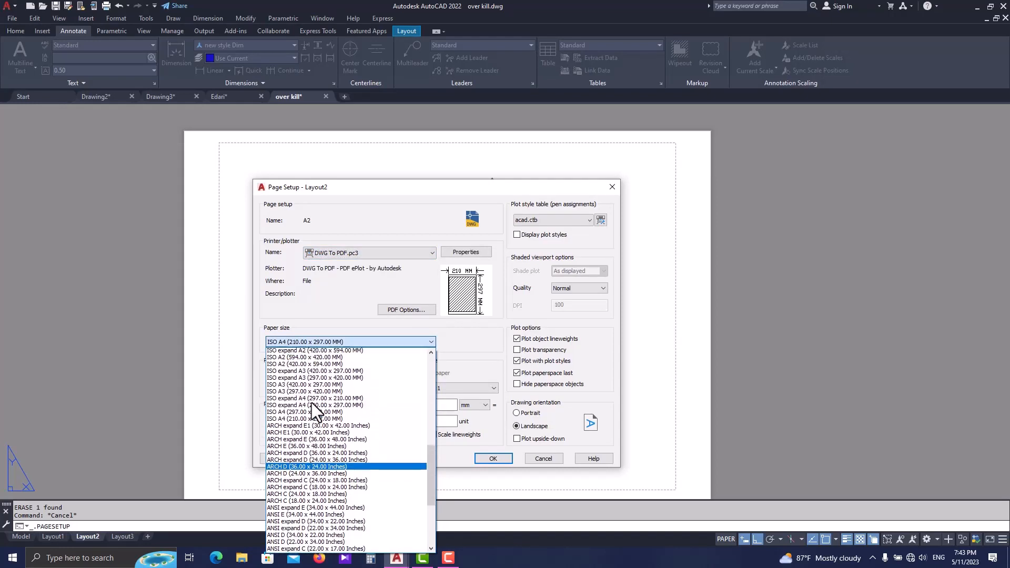
{"action": "left_click", "coordinate": [312, 412]}
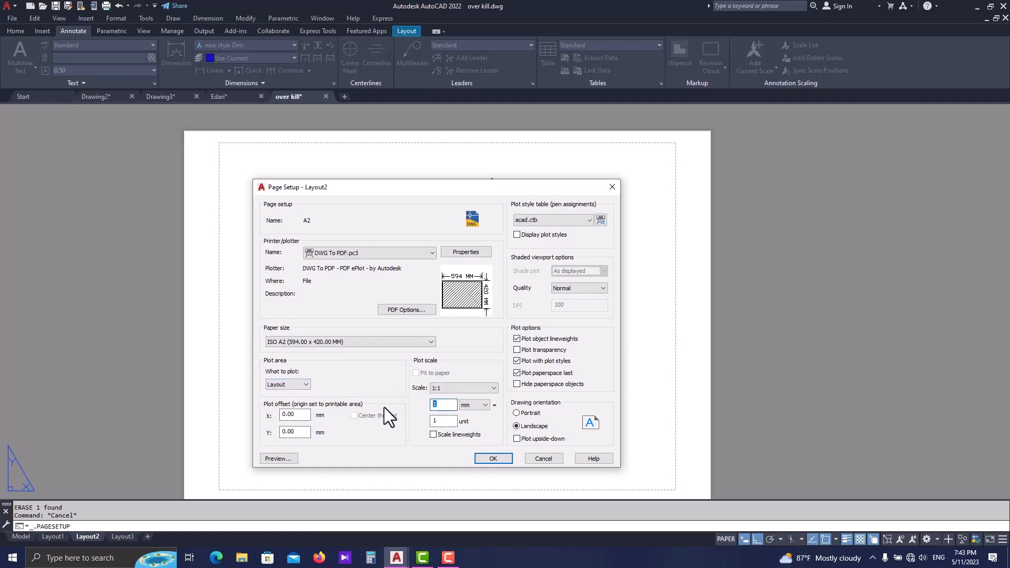
- Set the A2 page setup's plot scale to 1000 mm = 1 unit, change its plot style table and accept the settings
{"action": "type", "text": "1000"}
{"action": "left_click", "coordinate": [557, 221]}
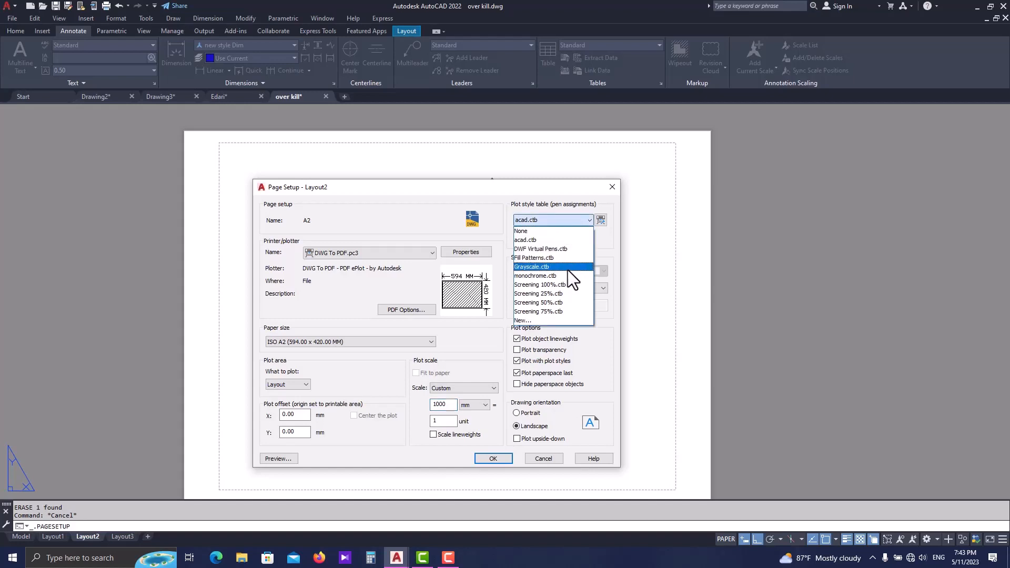
{"action": "left_click", "coordinate": [567, 272]}
{"action": "left_click", "coordinate": [494, 459]}
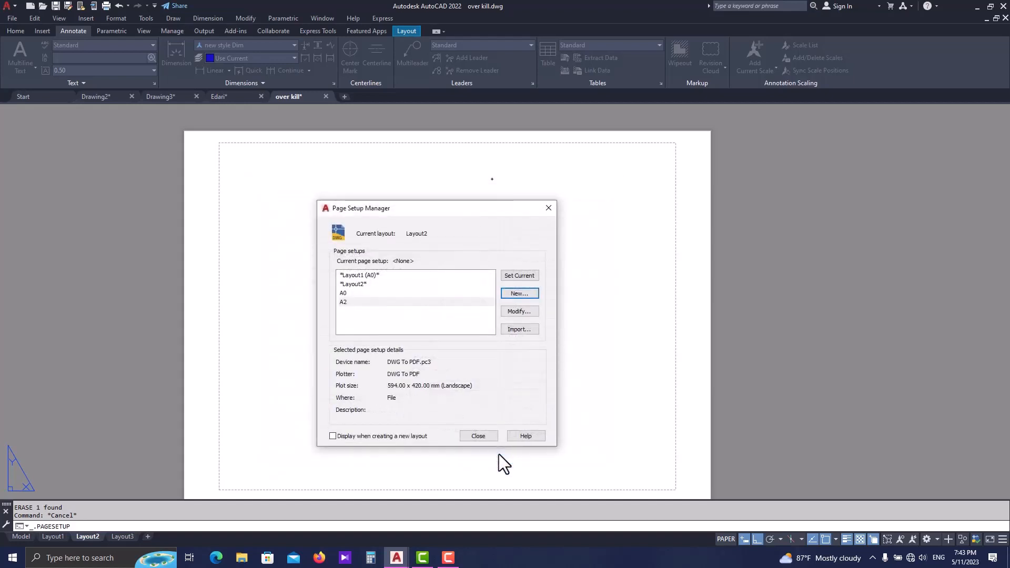
- Make the A2 page setup current for Layout2 and close the Page Setup Manager
{"action": "left_click", "coordinate": [516, 278]}
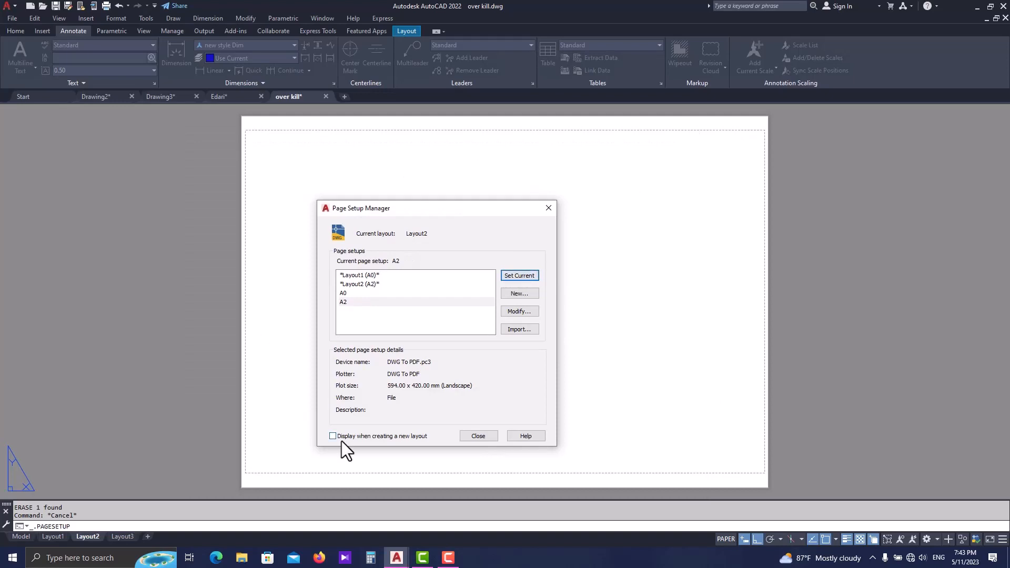
{"action": "left_click", "coordinate": [478, 436]}
{"action": "middle_click_drag", "start_coordinate": [511, 310], "coordinate": [417, 318]}
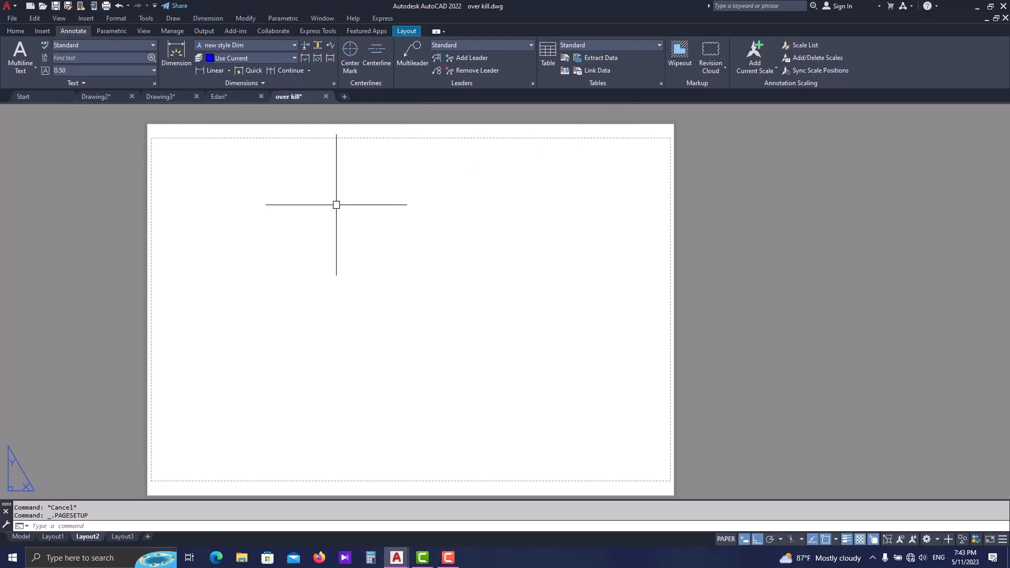
- Insert a model view framing the ground floor plan with its title and place it in the upper middle of the Layout2 sheet
{"action": "left_click", "coordinate": [410, 31]}
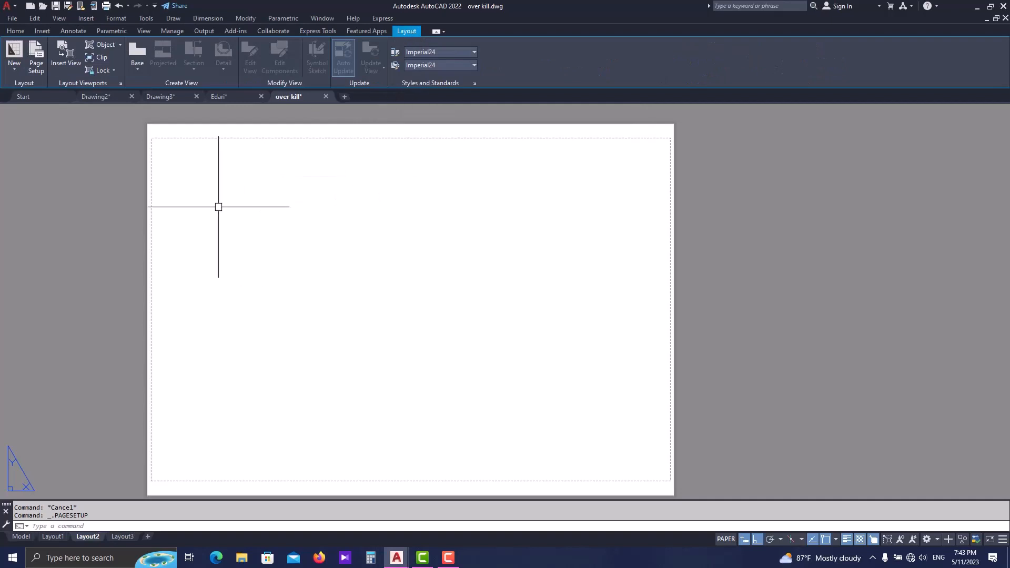
{"action": "left_click", "coordinate": [60, 63]}
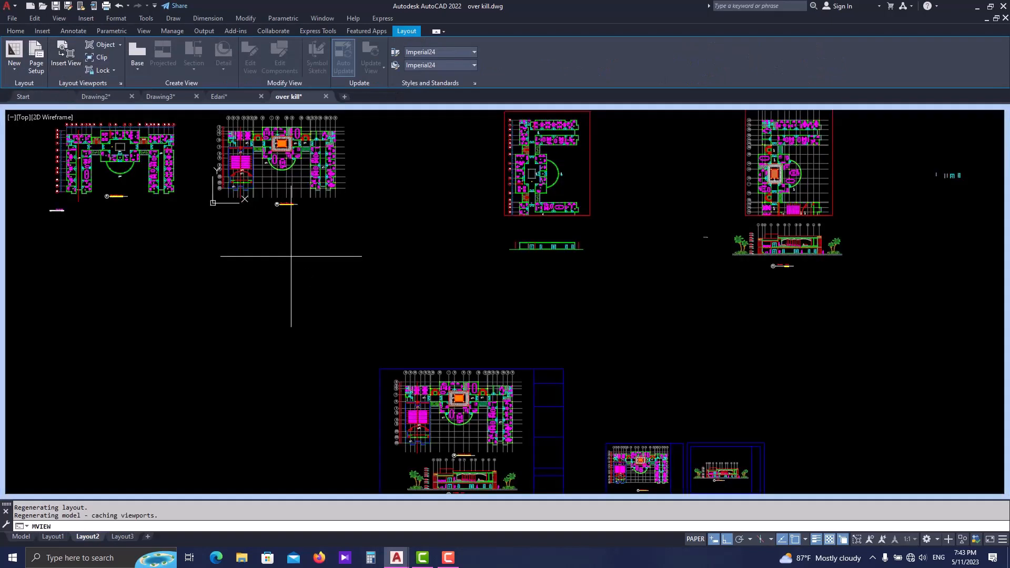
{"action": "middle_click_drag", "start_coordinate": [574, 322], "coordinate": [353, 298]}
{"action": "middle_click_drag", "start_coordinate": [385, 301], "coordinate": [385, 186]}
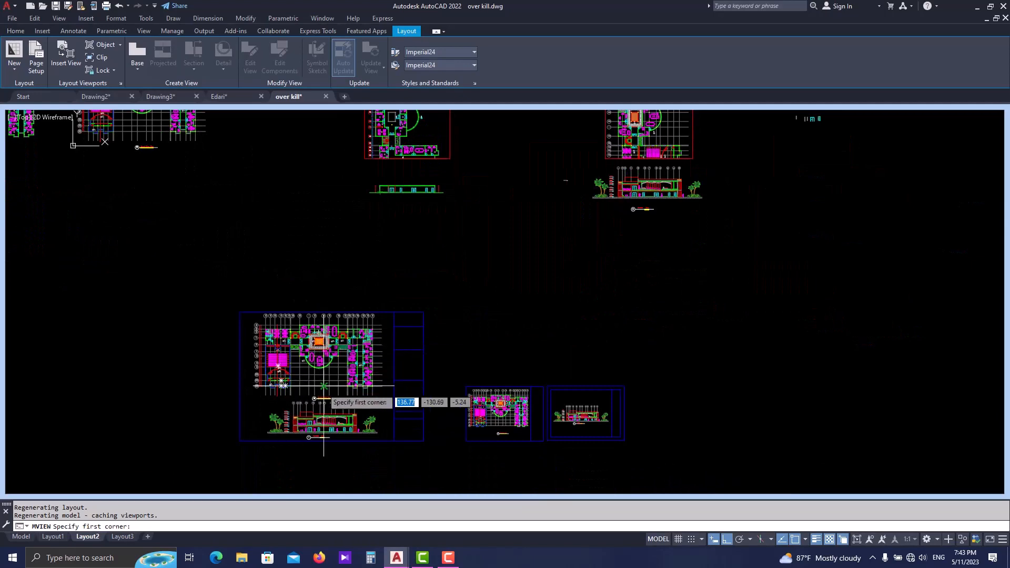
{"action": "scroll", "coordinate": [498, 403], "scroll_direction": "up", "scroll_amount": 5}
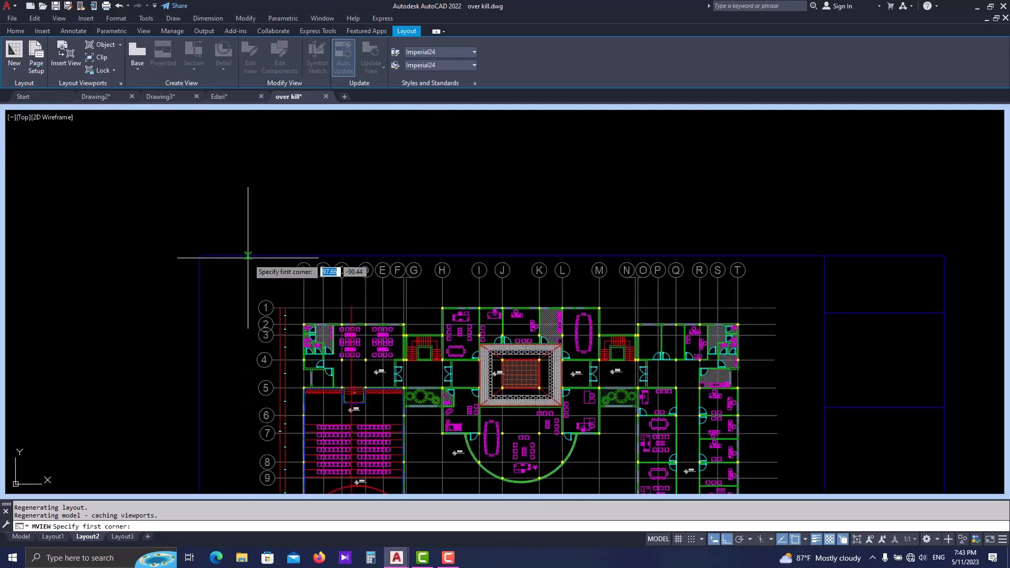
{"action": "scroll", "coordinate": [247, 265], "scroll_direction": "up", "scroll_amount": 2}
{"action": "left_click", "coordinate": [248, 250]}
{"action": "scroll", "coordinate": [251, 258], "scroll_direction": "down", "scroll_amount": 4}
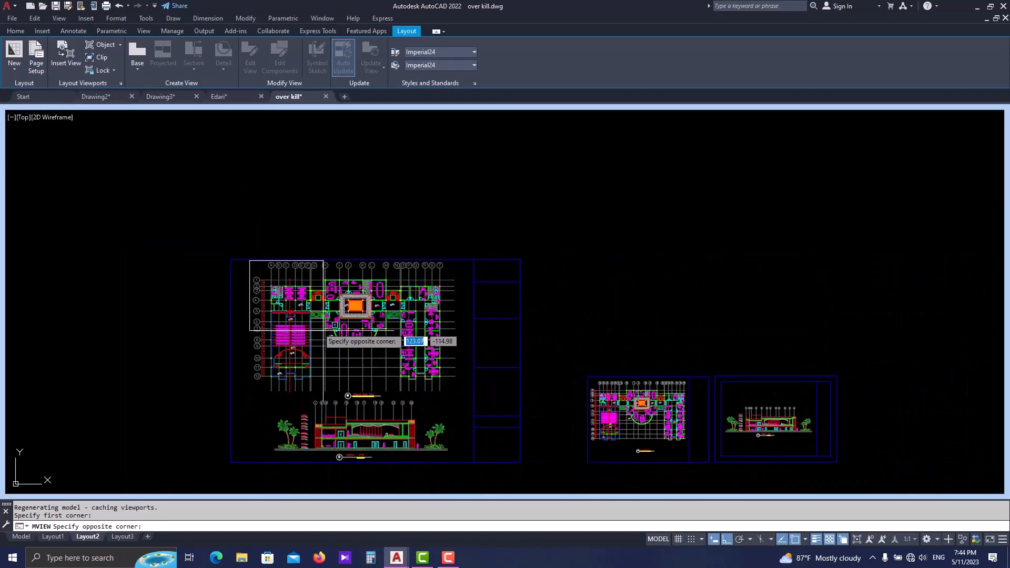
{"action": "scroll", "coordinate": [422, 380], "scroll_direction": "up", "scroll_amount": 1}
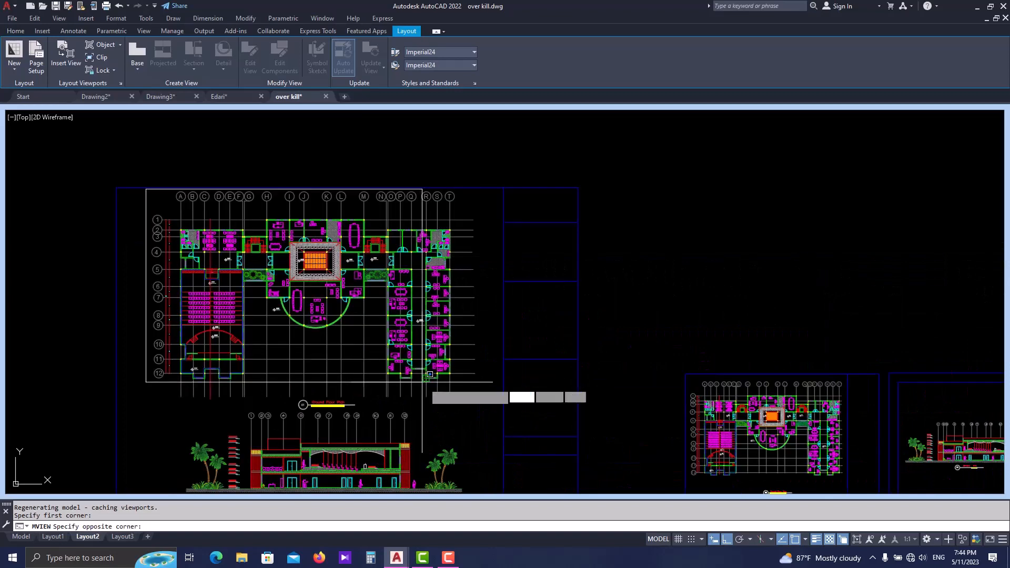
{"action": "left_click", "coordinate": [484, 406]}
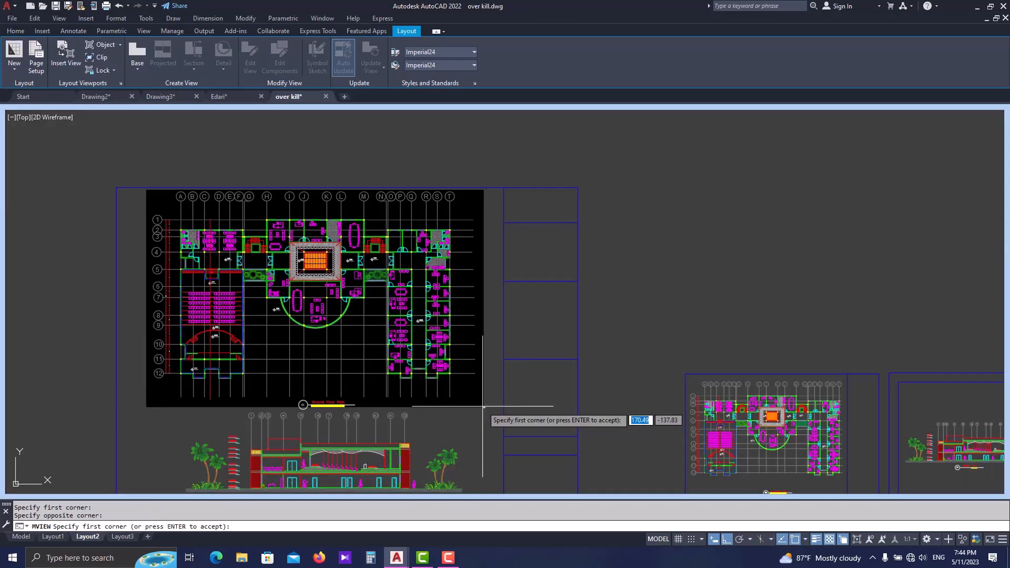
{"action": "key", "text": "Return"}
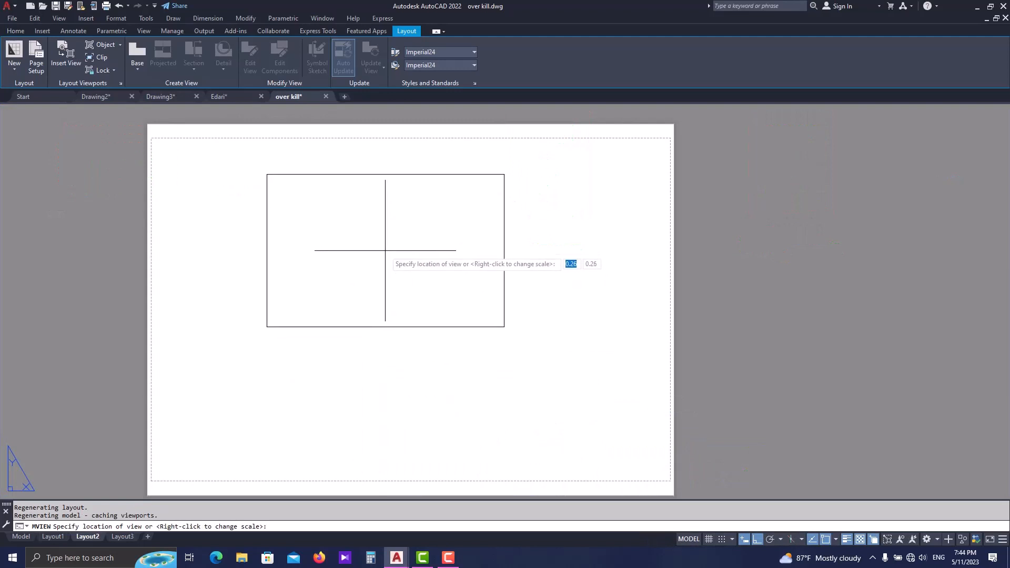
{"action": "left_click", "coordinate": [385, 236]}
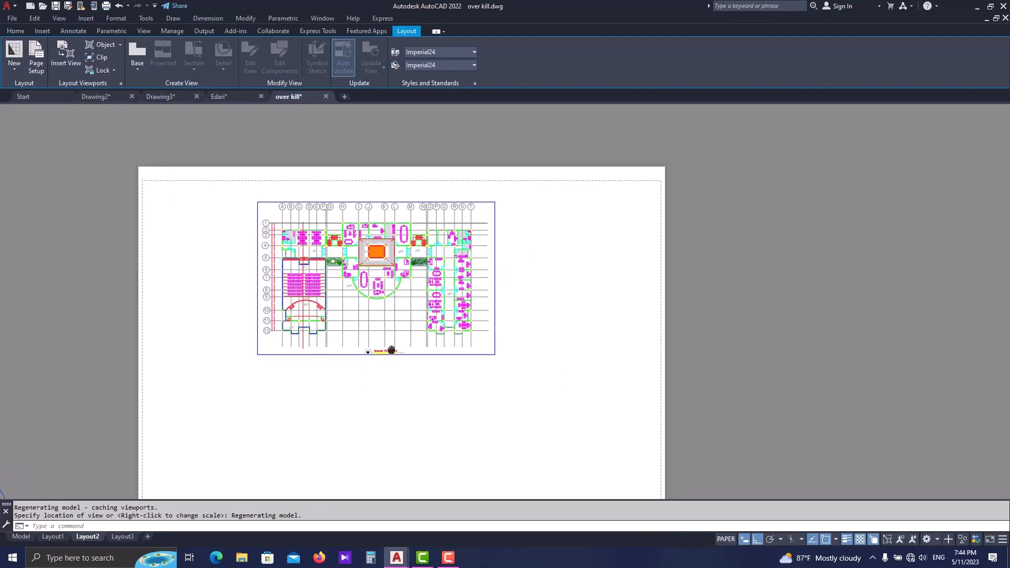
- Set the ground floor plan viewport's scale to 1:100 on the Layout2 sheet
{"action": "scroll", "coordinate": [418, 199], "scroll_direction": "up", "scroll_amount": 2}
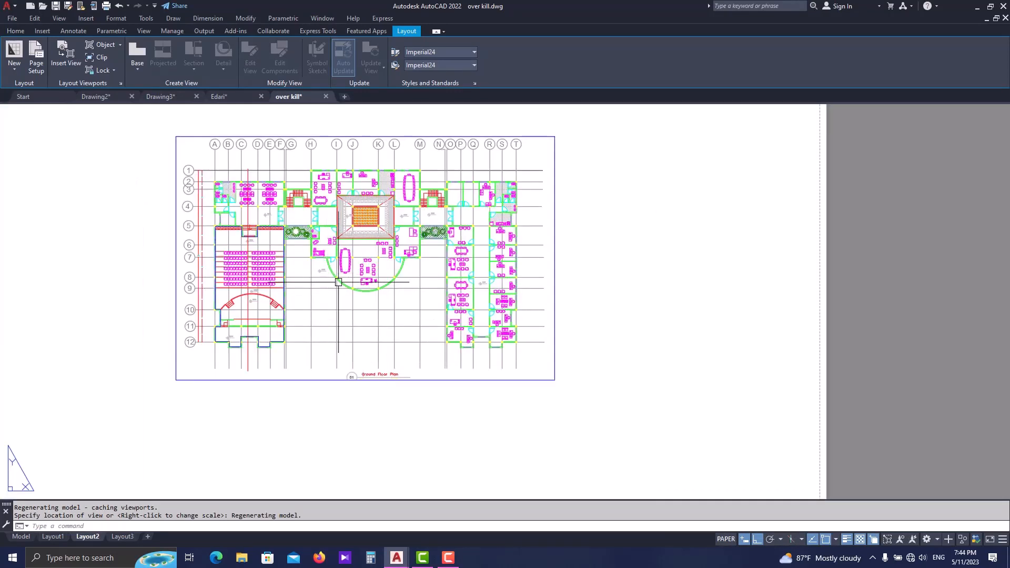
{"action": "middle_click_drag", "start_coordinate": [455, 372], "coordinate": [445, 337]}
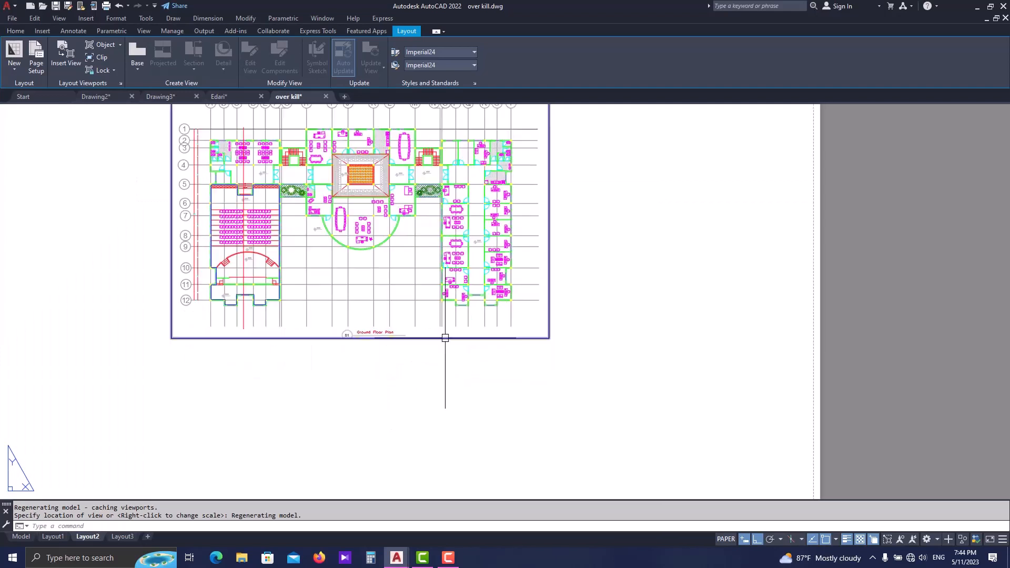
{"action": "left_click", "coordinate": [445, 338]}
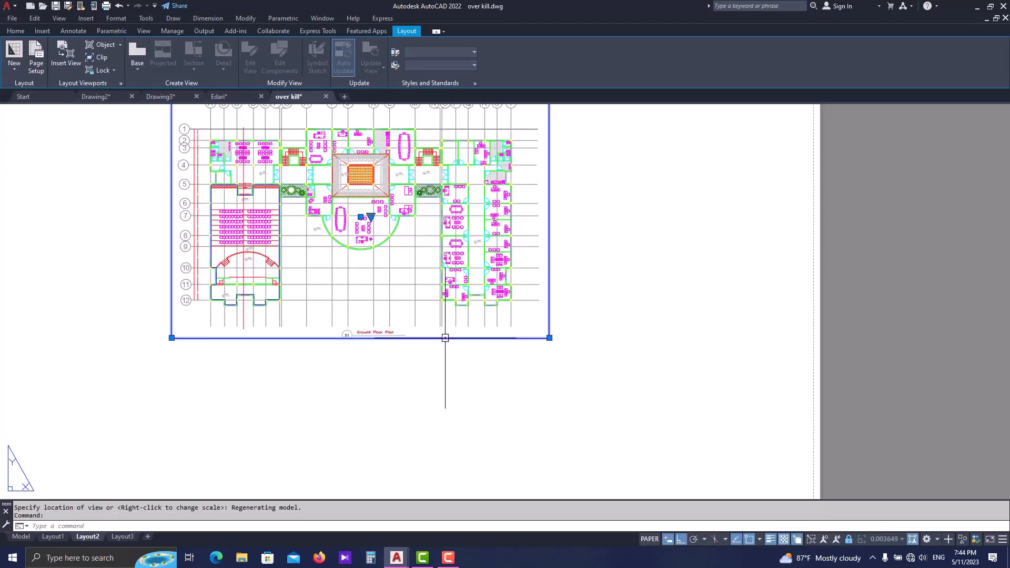
{"action": "left_click", "coordinate": [372, 217]}
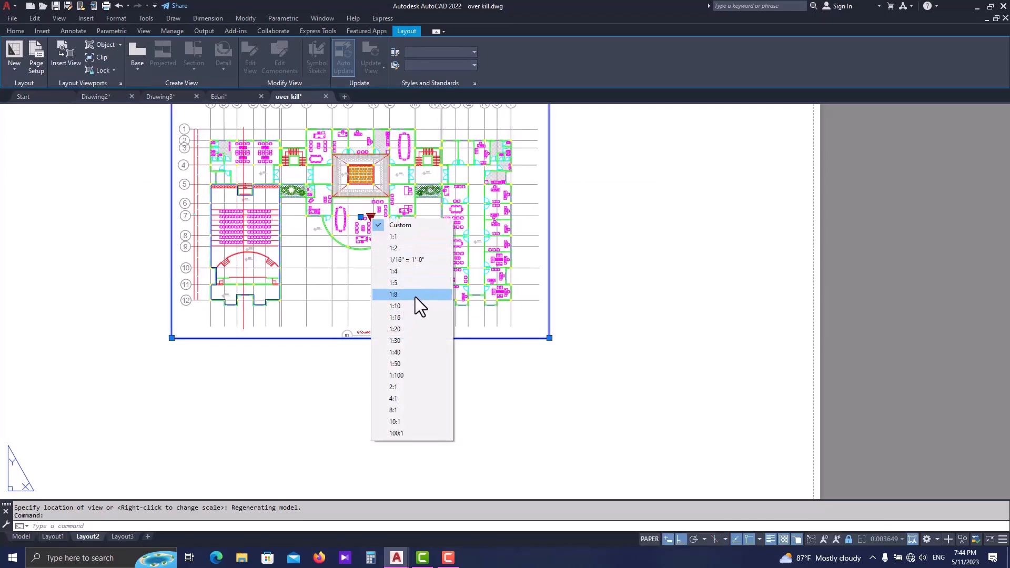
{"action": "left_click", "coordinate": [420, 373]}
{"action": "scroll", "coordinate": [440, 314], "scroll_direction": "down", "scroll_amount": 6}
{"action": "scroll", "coordinate": [439, 313], "scroll_direction": "up", "scroll_amount": 2}
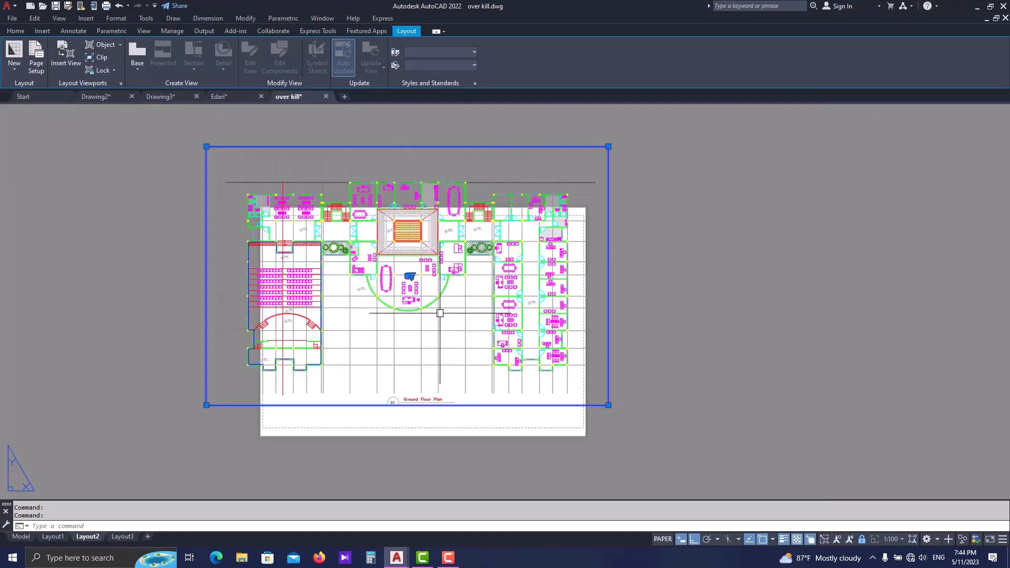
{"action": "scroll", "coordinate": [418, 271], "scroll_direction": "up", "scroll_amount": 2}
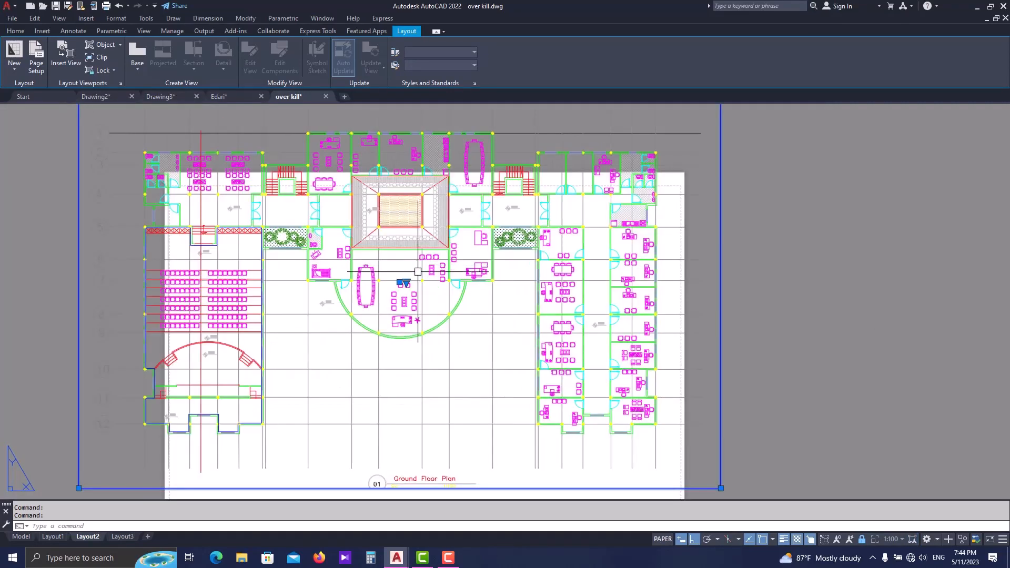
{"action": "left_click", "coordinate": [406, 283]}
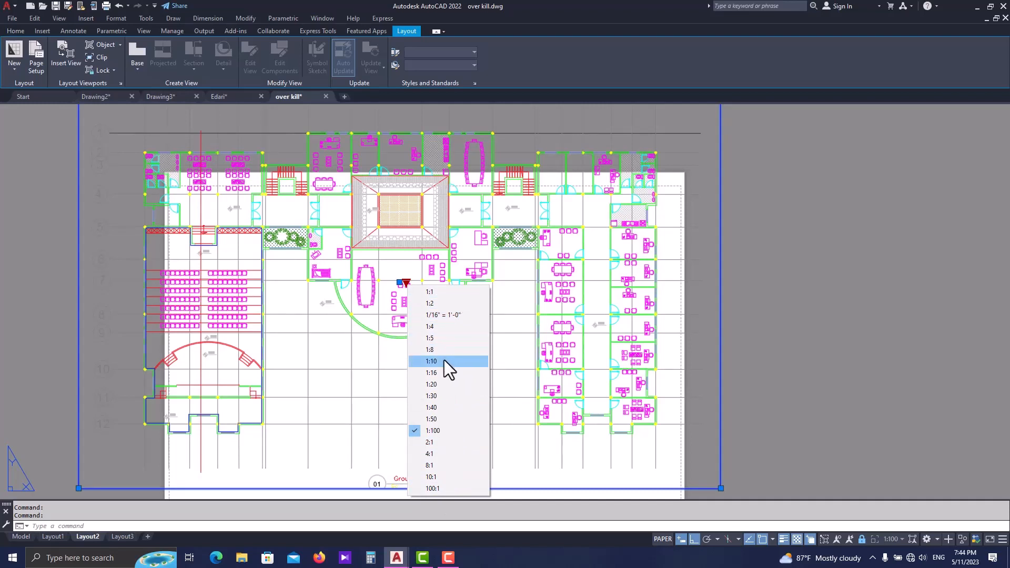
{"action": "key", "text": "Escape"}
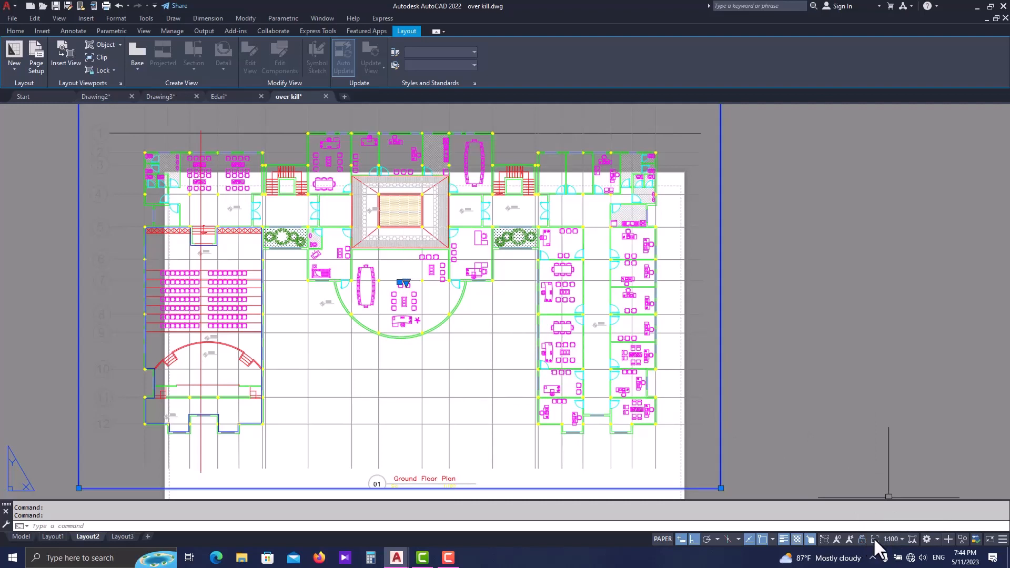
- Open the custom drawing scale list for editing, reset it to the default scales and select the 1:100 entry
{"action": "left_click", "coordinate": [892, 538]}
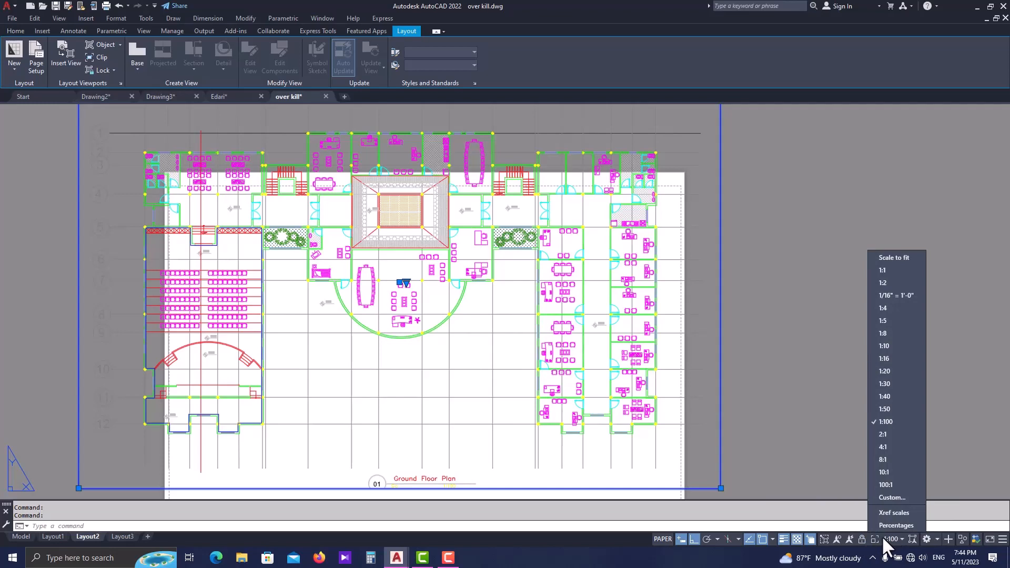
{"action": "left_click", "coordinate": [895, 499]}
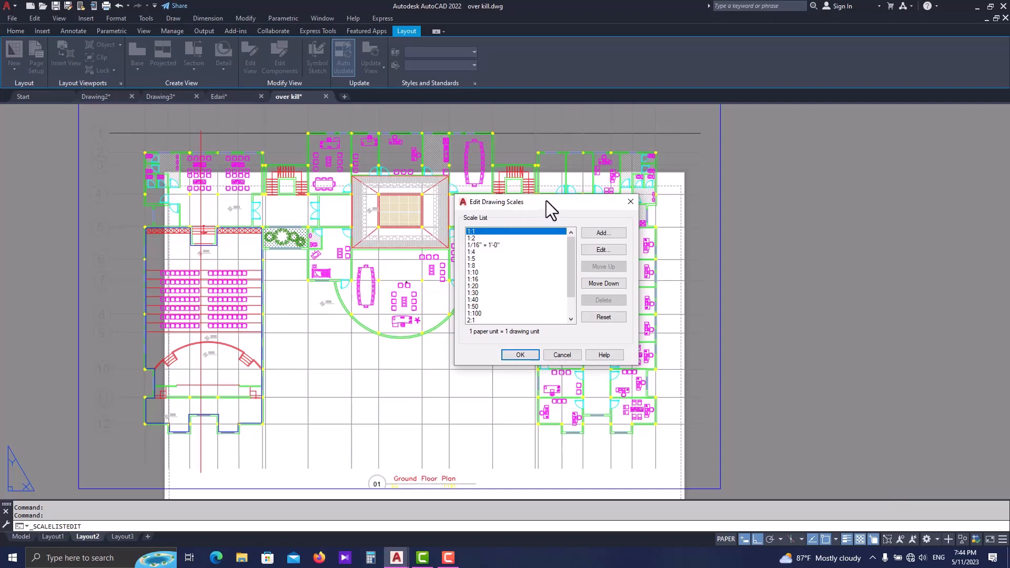
{"action": "left_click_drag", "start_coordinate": [546, 201], "coordinate": [539, 232]}
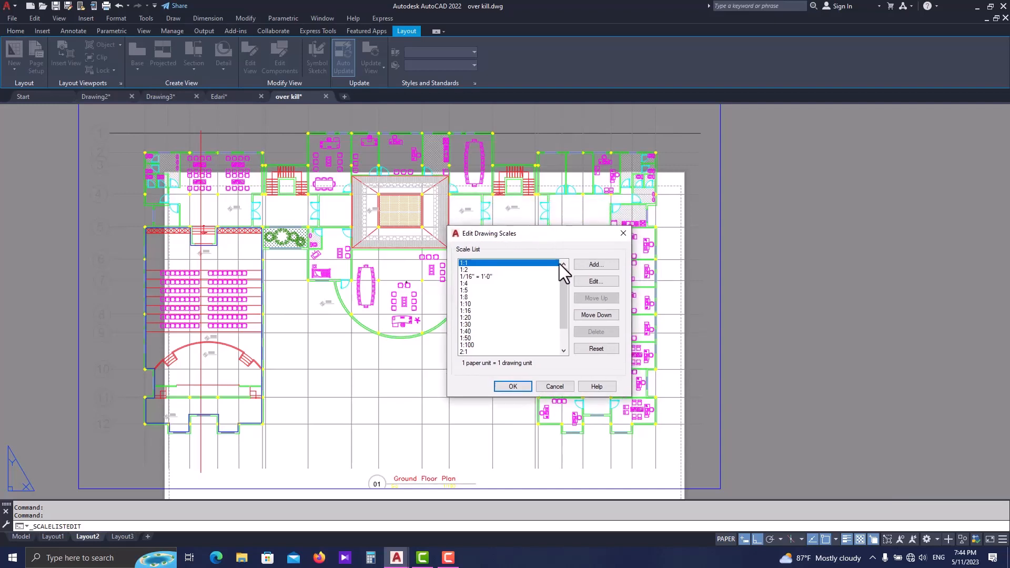
{"action": "left_click", "coordinate": [596, 349]}
{"action": "left_click", "coordinate": [487, 270]}
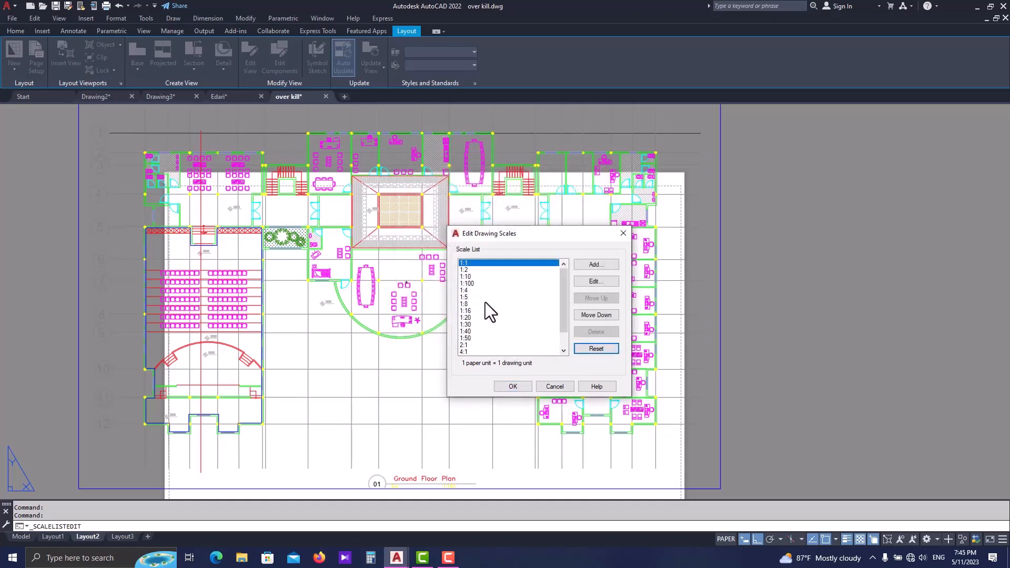
{"action": "scroll", "coordinate": [476, 324], "scroll_direction": "down", "scroll_amount": 2}
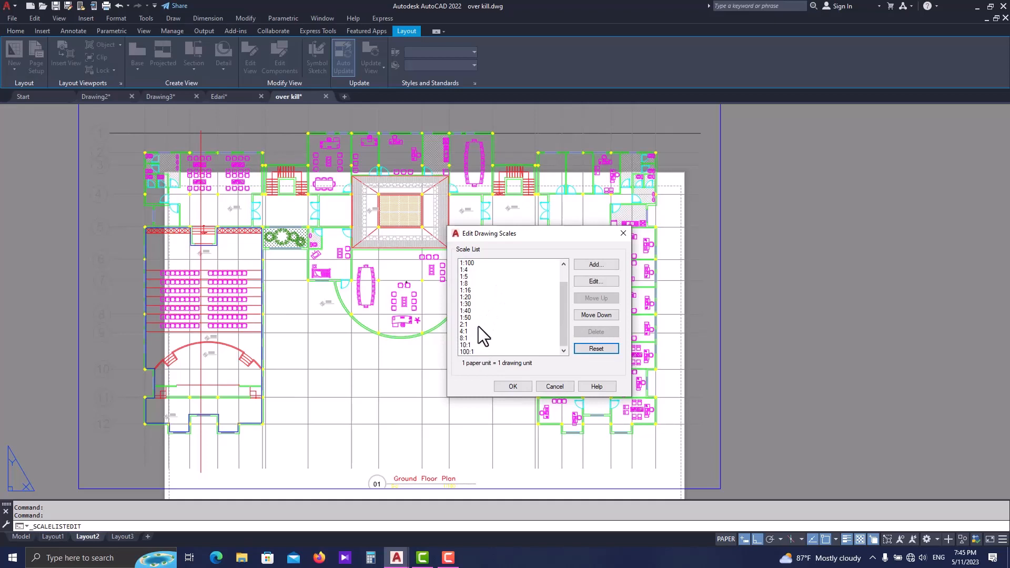
{"action": "scroll", "coordinate": [479, 327], "scroll_direction": "up", "scroll_amount": 2}
{"action": "left_click", "coordinate": [473, 284]}
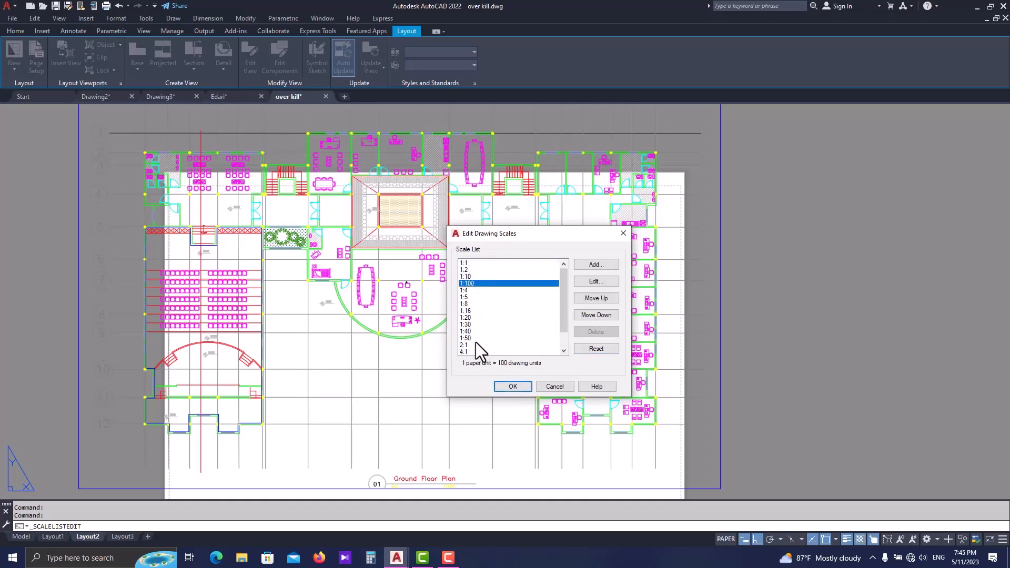
{"action": "left_click", "coordinate": [605, 268]}
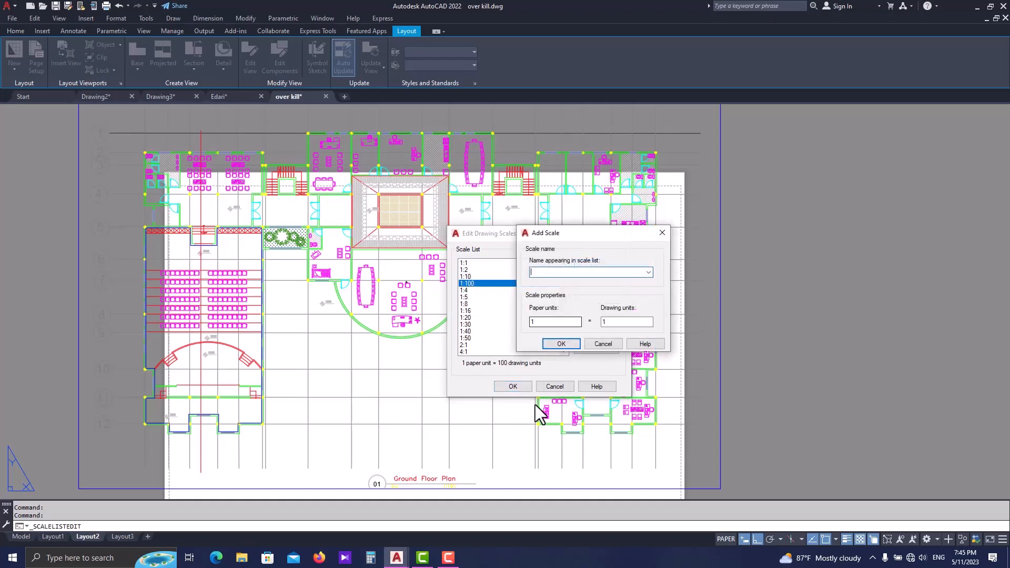
{"action": "left_click", "coordinate": [657, 237]}
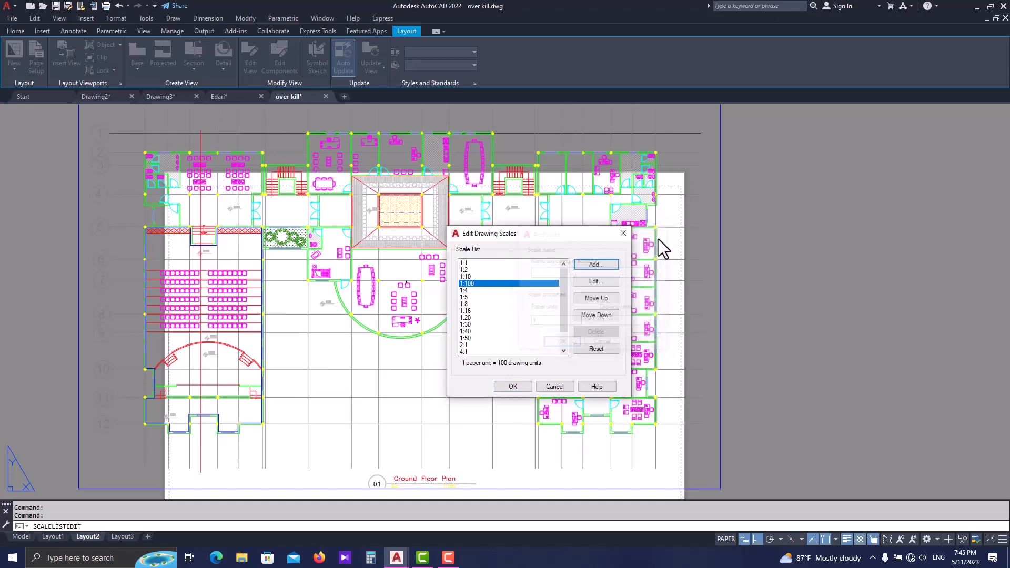
{"action": "left_click", "coordinate": [590, 283]}
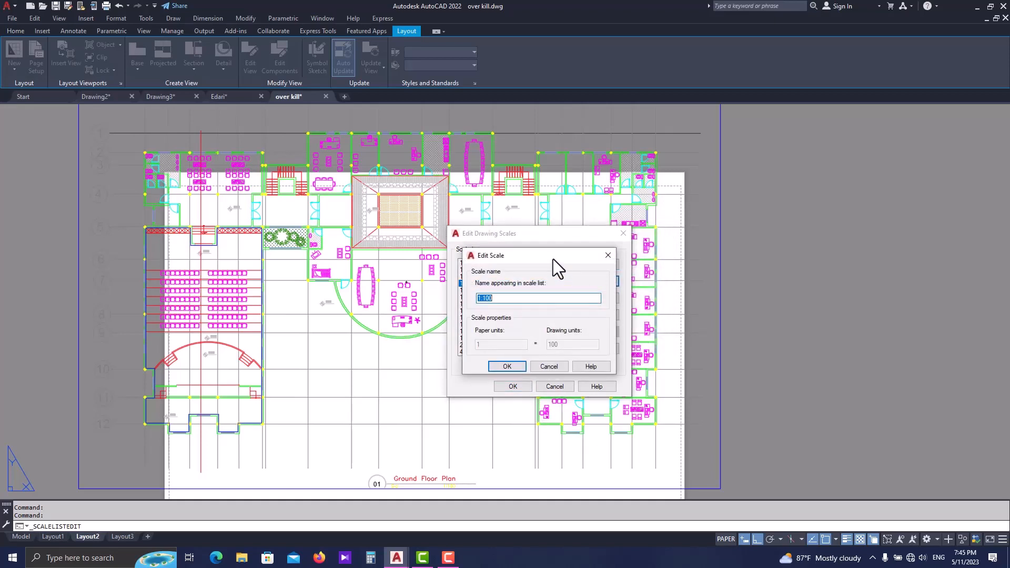
{"action": "left_click_drag", "start_coordinate": [553, 259], "coordinate": [730, 272]}
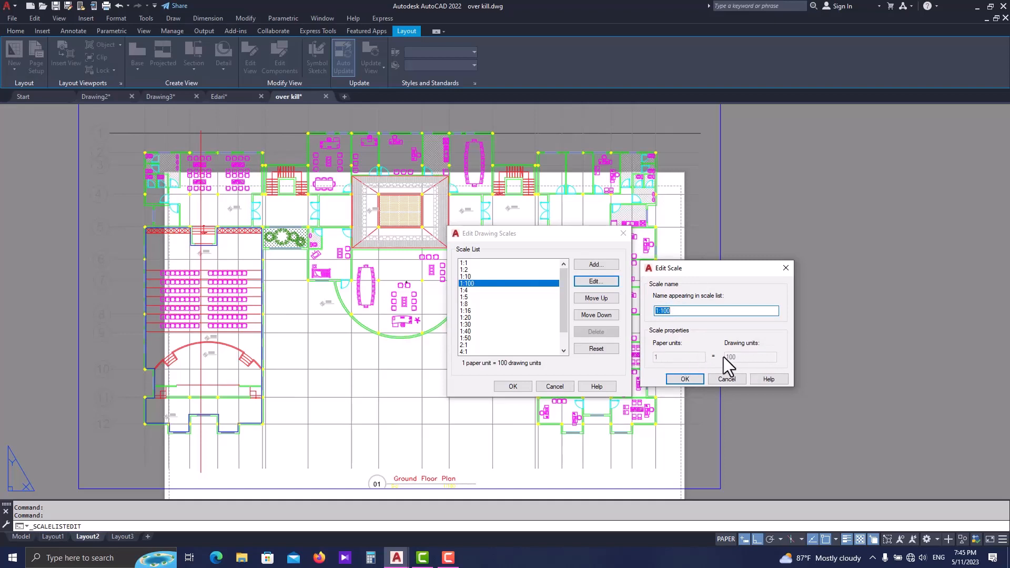
{"action": "left_click", "coordinate": [786, 267]}
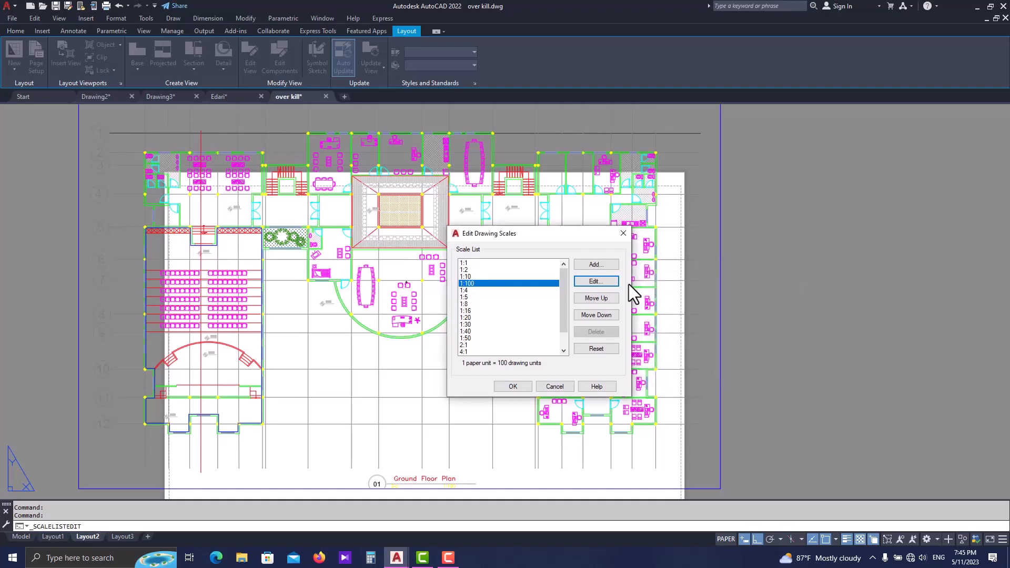
- Add a custom scale named 1:200 with 1 paper unit equal to 200 drawing units and accept the scale list
{"action": "left_click", "coordinate": [603, 265]}
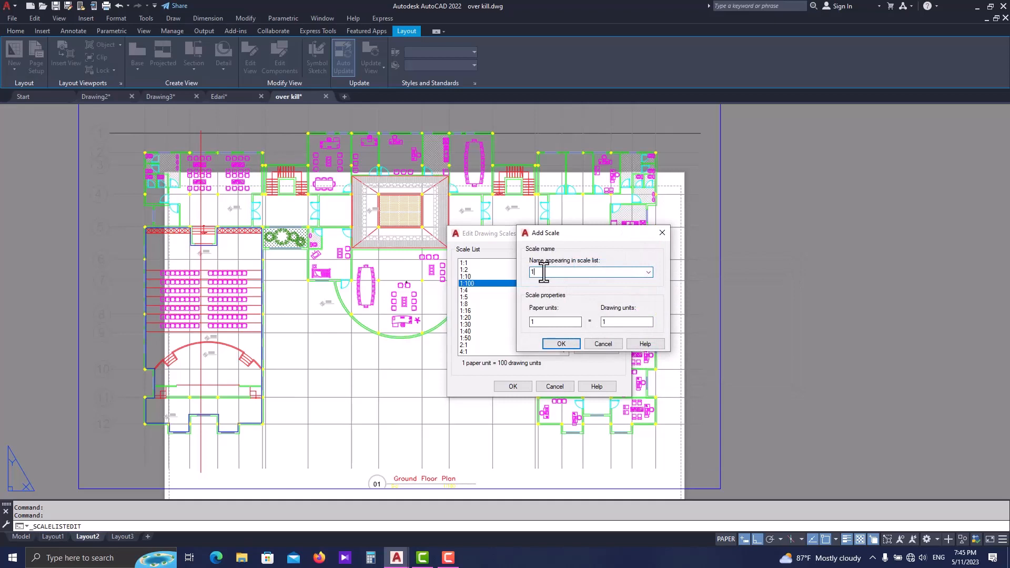
{"action": "type", "text": "1:200"}
{"action": "left_click", "coordinate": [561, 322]}
{"action": "left_click", "coordinate": [603, 324]}
{"action": "left_click", "coordinate": [567, 343]}
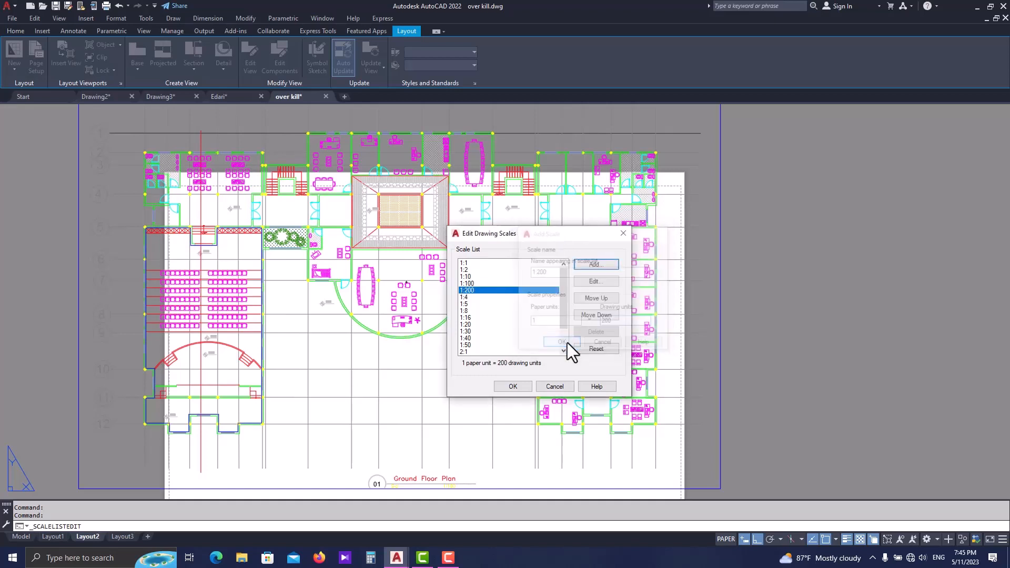
{"action": "left_click", "coordinate": [518, 390]}
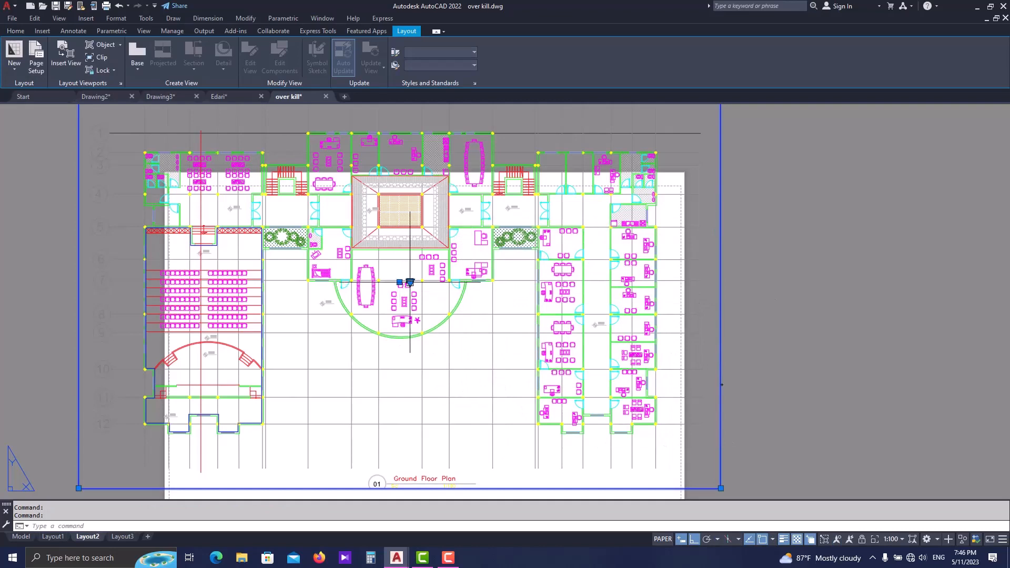
- Set the ground floor plan viewport's scale to 1:200 and move the viewport straight down about 0.02 units on the sheet
{"action": "left_click", "coordinate": [410, 283]}
{"action": "left_click", "coordinate": [423, 336]}
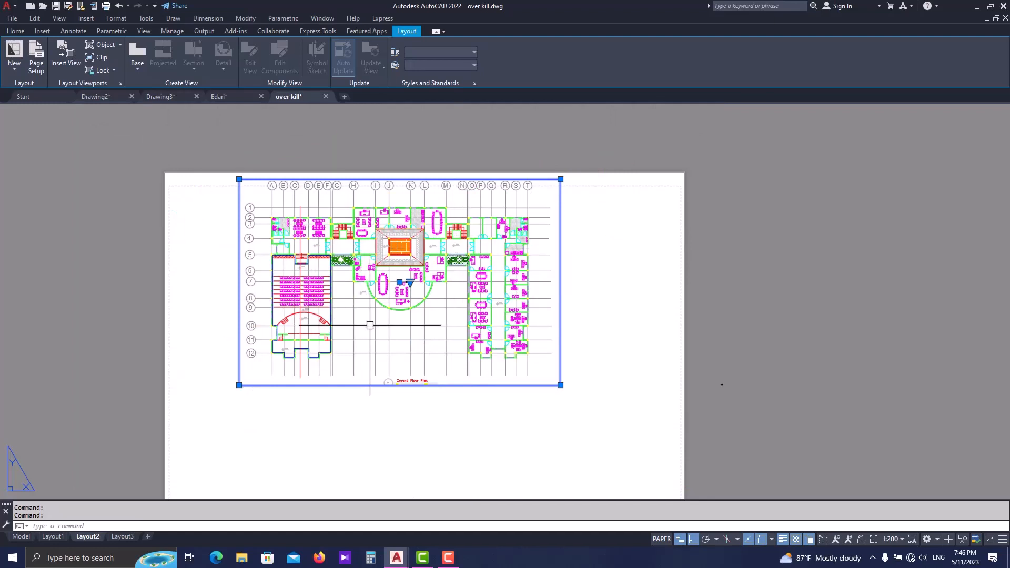
{"action": "type", "text": "m"}
{"action": "key", "text": "Return"}
{"action": "left_click", "coordinate": [557, 247]}
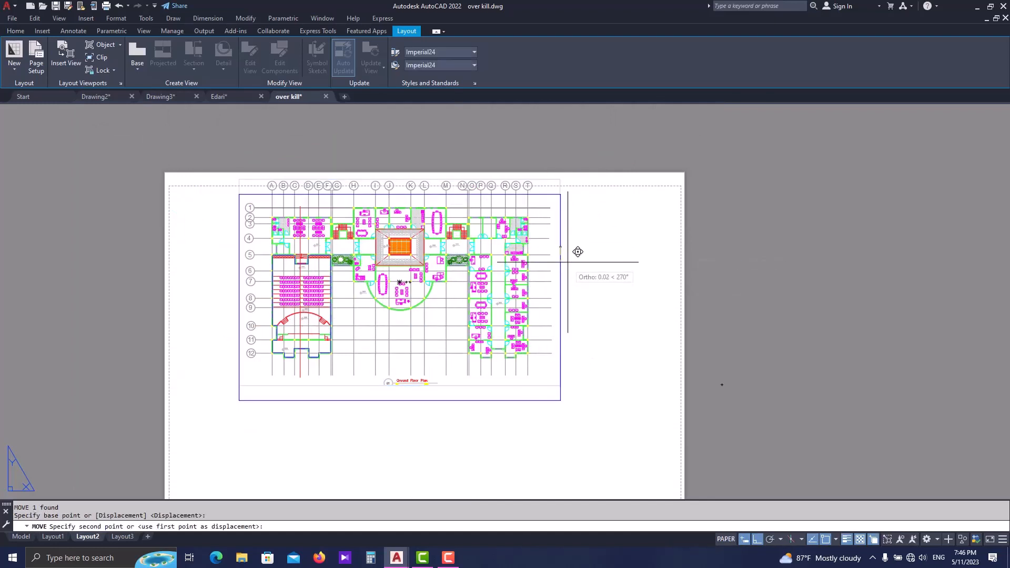
{"action": "left_click", "coordinate": [568, 261]}
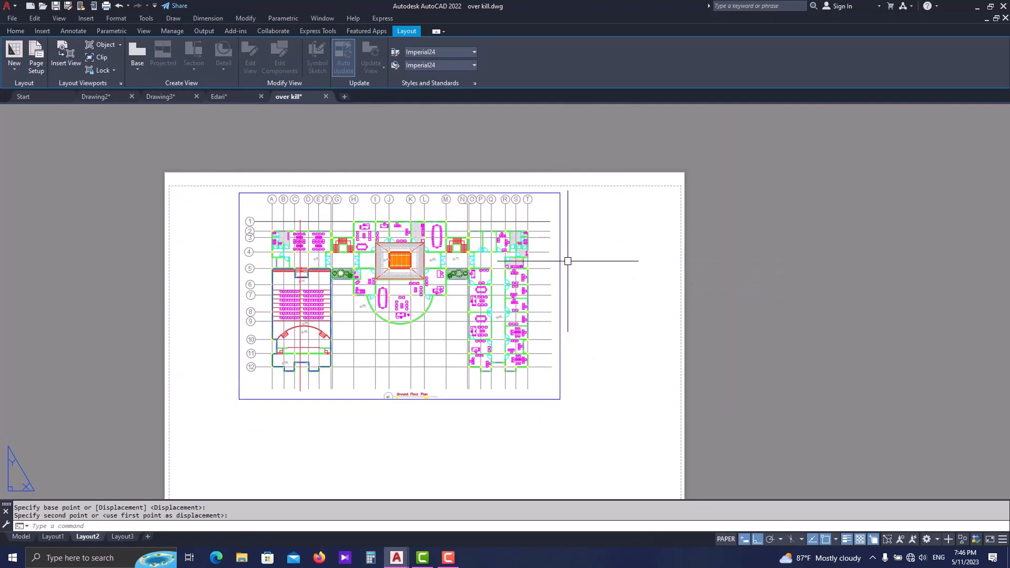
- Stretch the ground floor plan viewport's lower edge slightly downward to leave more room below the title
{"action": "left_click", "coordinate": [559, 288]}
{"action": "scroll", "coordinate": [557, 395], "scroll_direction": "up", "scroll_amount": 2}
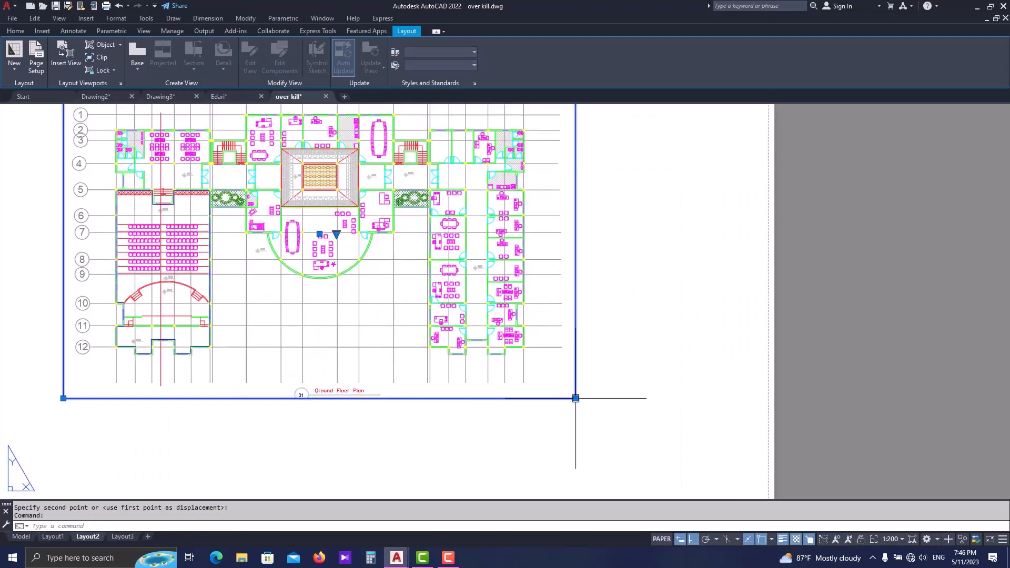
{"action": "left_click", "coordinate": [575, 399]}
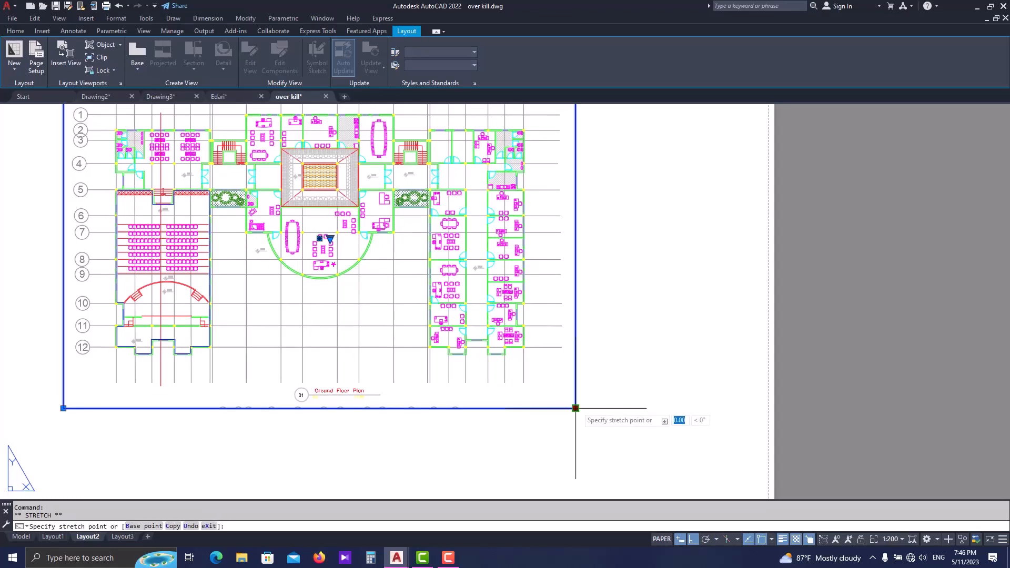
{"action": "left_click", "coordinate": [576, 409]}
{"action": "scroll", "coordinate": [555, 395], "scroll_direction": "up", "scroll_amount": 2}
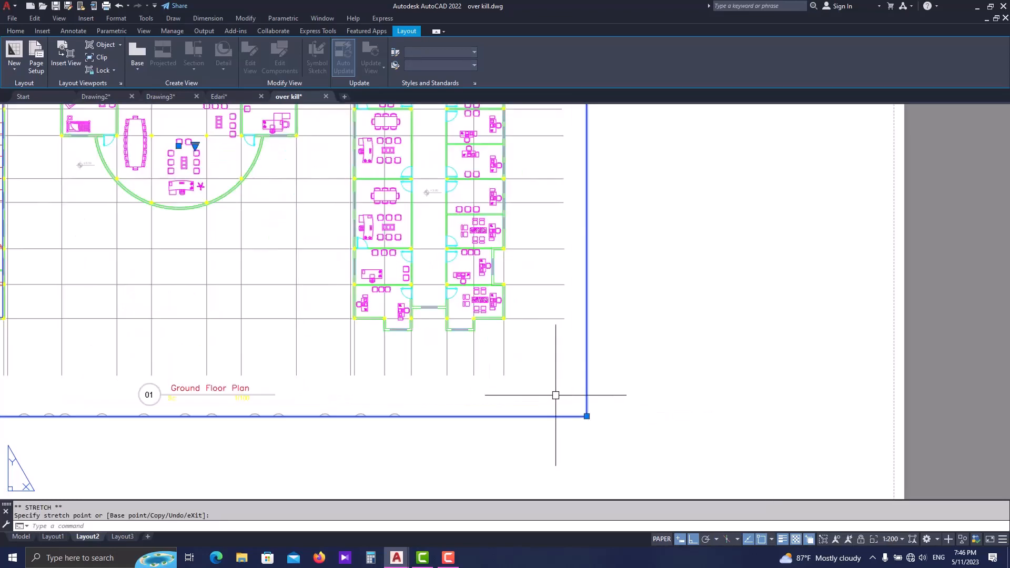
{"action": "left_click", "coordinate": [586, 416]}
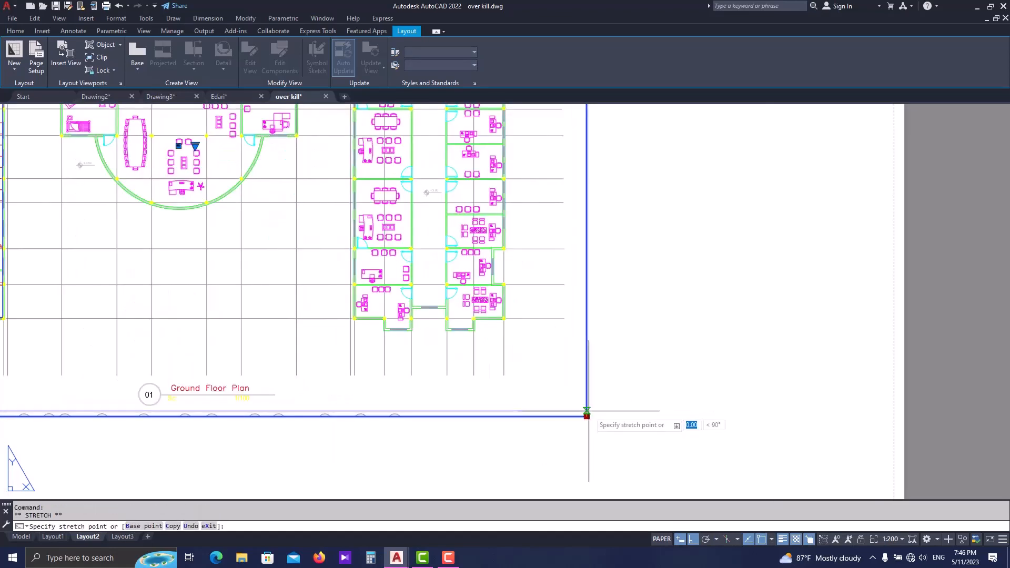
{"action": "key", "text": "Escape"}
{"action": "key", "text": "Escape"}
- Change the scale attribute in the Ground Floor Plan title symbol to 1/200
{"action": "scroll", "coordinate": [587, 416], "scroll_direction": "down", "scroll_amount": 4}
{"action": "middle_click_drag", "start_coordinate": [540, 428], "coordinate": [559, 365]}
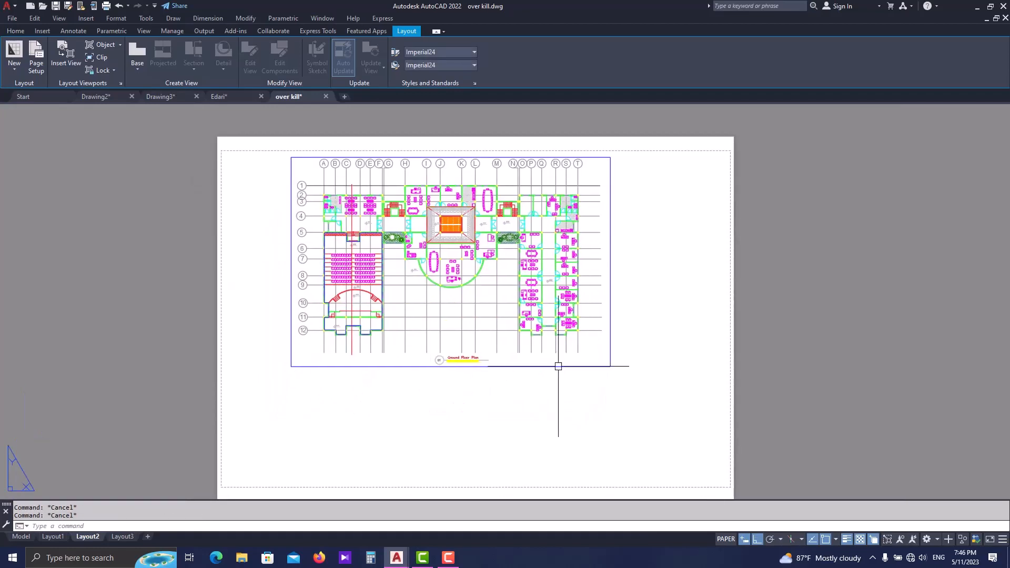
{"action": "middle_click_drag", "start_coordinate": [499, 404], "coordinate": [497, 352]}
{"action": "scroll", "coordinate": [494, 326], "scroll_direction": "down", "scroll_amount": 2}
{"action": "scroll", "coordinate": [519, 328], "scroll_direction": "up", "scroll_amount": 10}
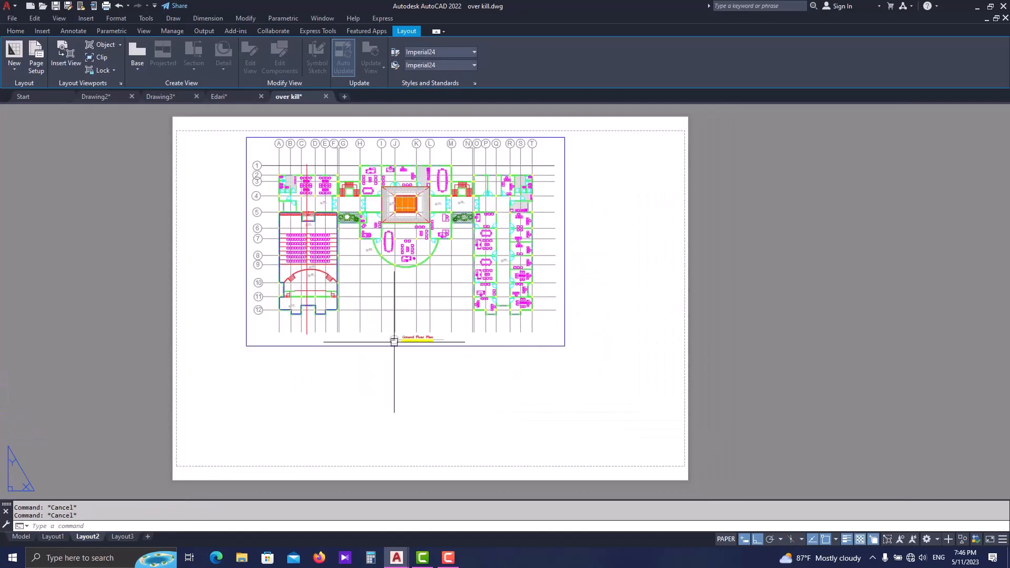
{"action": "scroll", "coordinate": [548, 405], "scroll_direction": "down", "scroll_amount": 4}
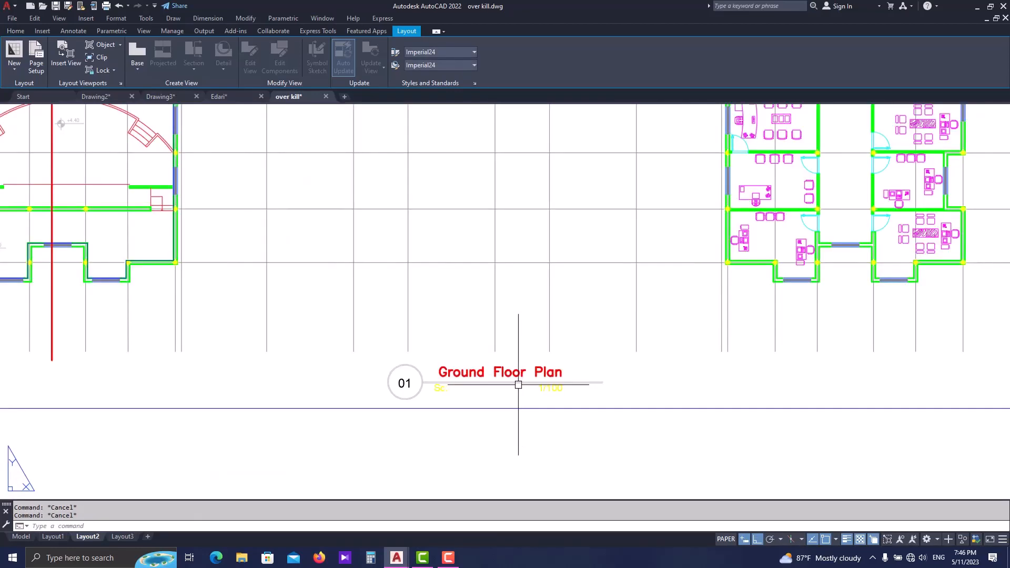
{"action": "middle_click_drag", "start_coordinate": [518, 383], "coordinate": [491, 384]}
{"action": "left_click", "coordinate": [489, 384]}
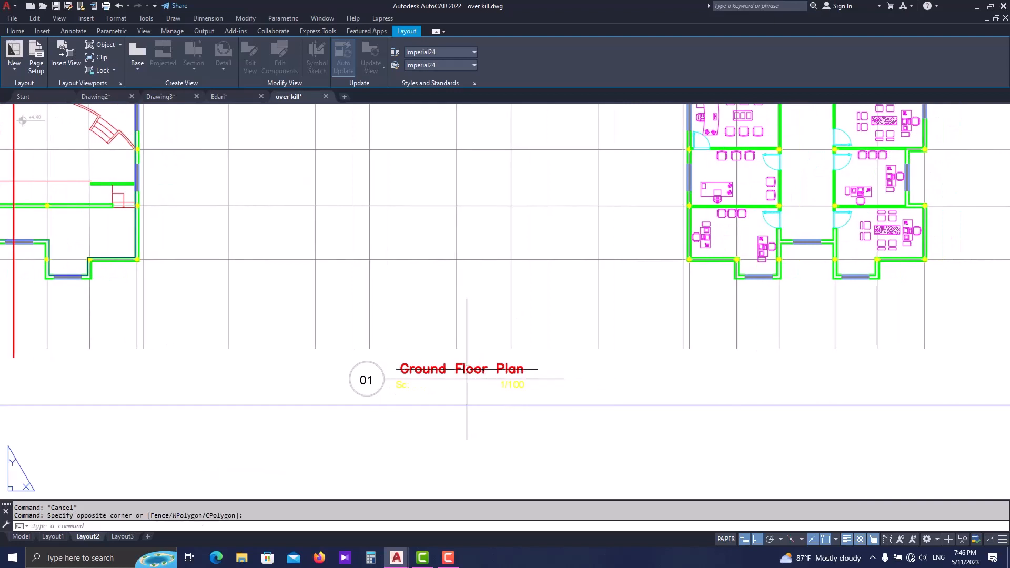
{"action": "double_click", "coordinate": [467, 375]}
{"action": "double_click", "coordinate": [520, 381]}
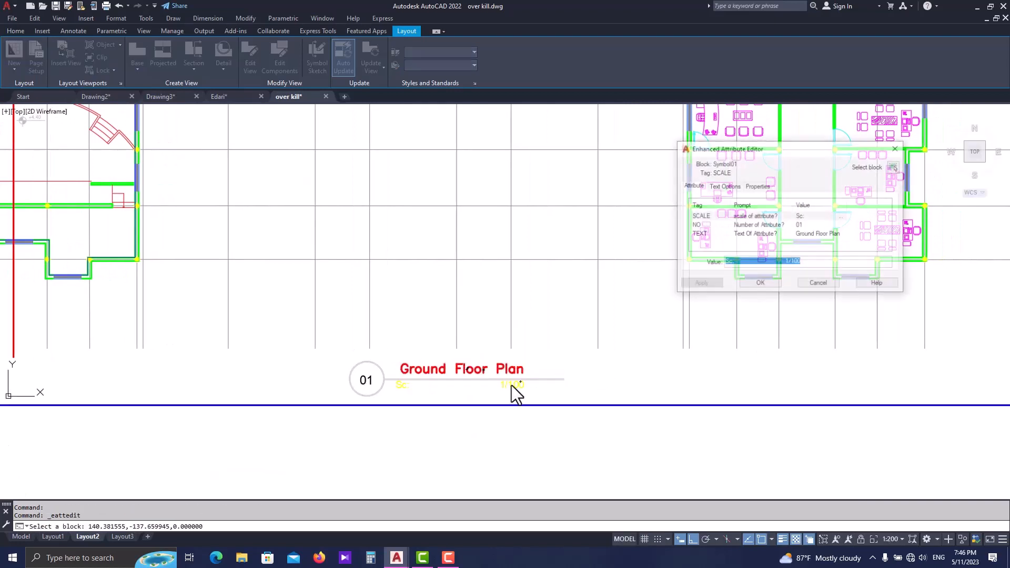
{"action": "left_click_drag", "start_coordinate": [803, 263], "coordinate": [795, 263]}
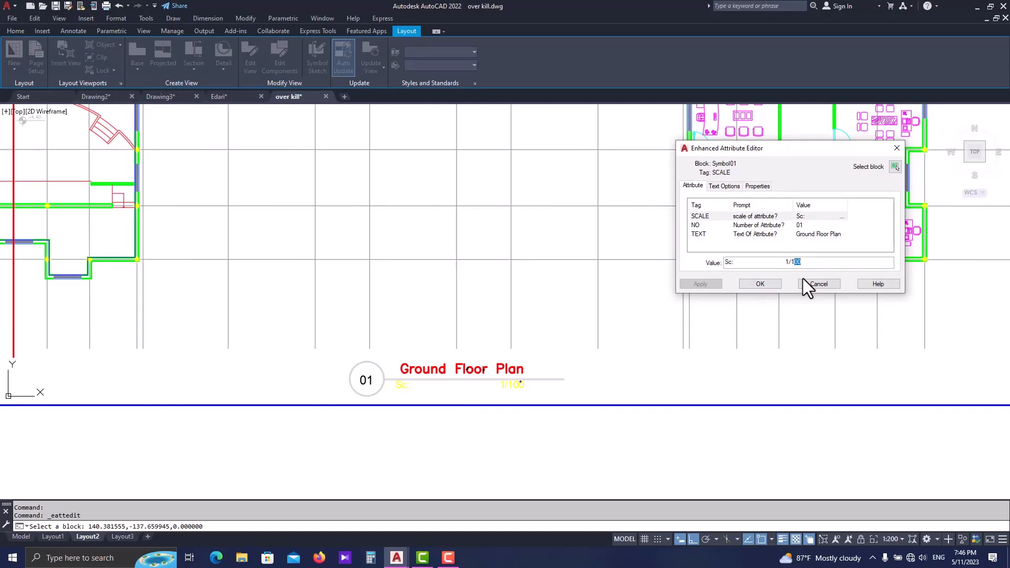
{"action": "key", "text": "BackSpace"}
{"action": "type", "text": "200"}
{"action": "left_click", "coordinate": [760, 284]}
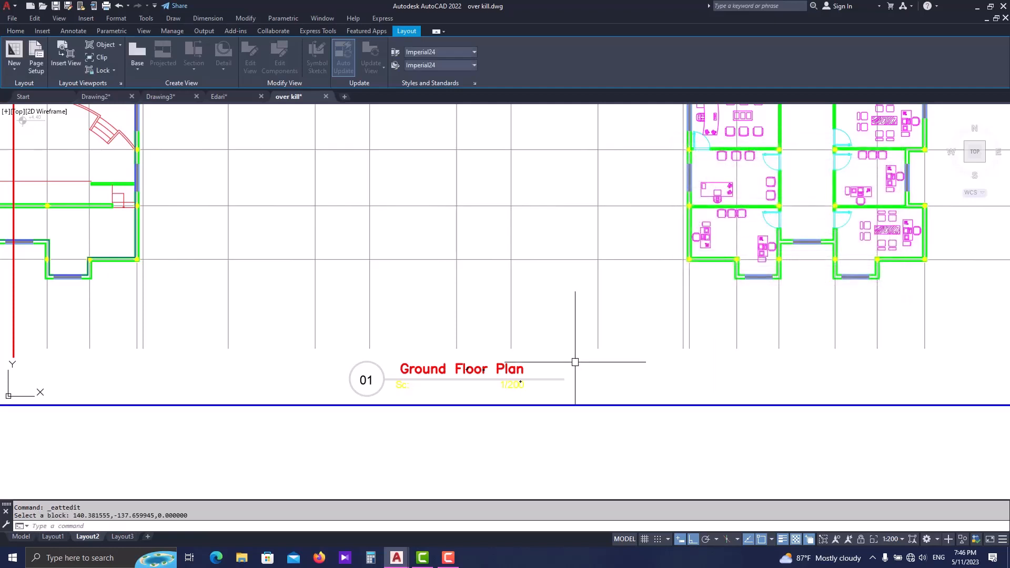
{"action": "scroll", "coordinate": [481, 379], "scroll_direction": "down", "scroll_amount": 5}
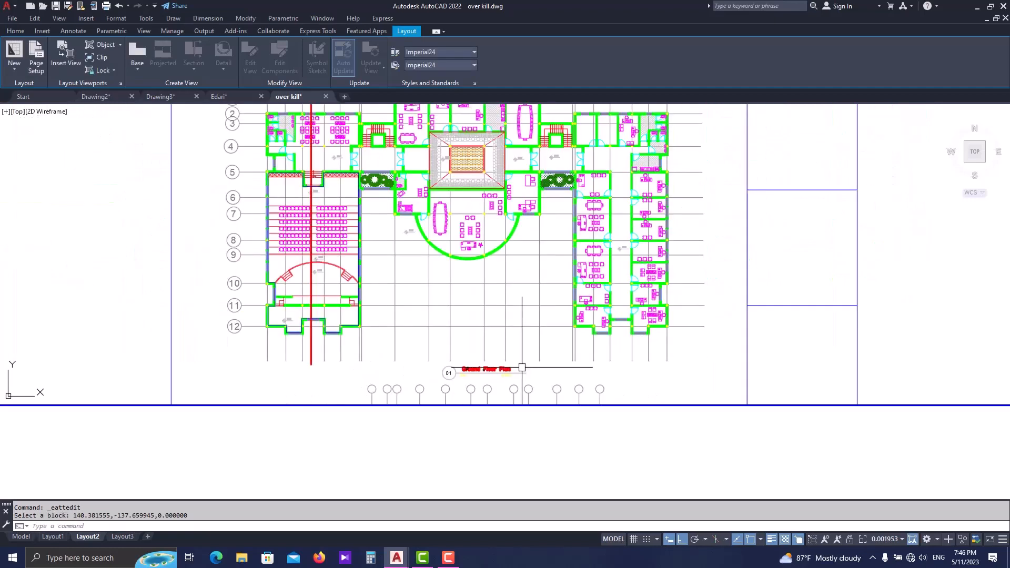
{"action": "scroll", "coordinate": [522, 367], "scroll_direction": "down", "scroll_amount": 2}
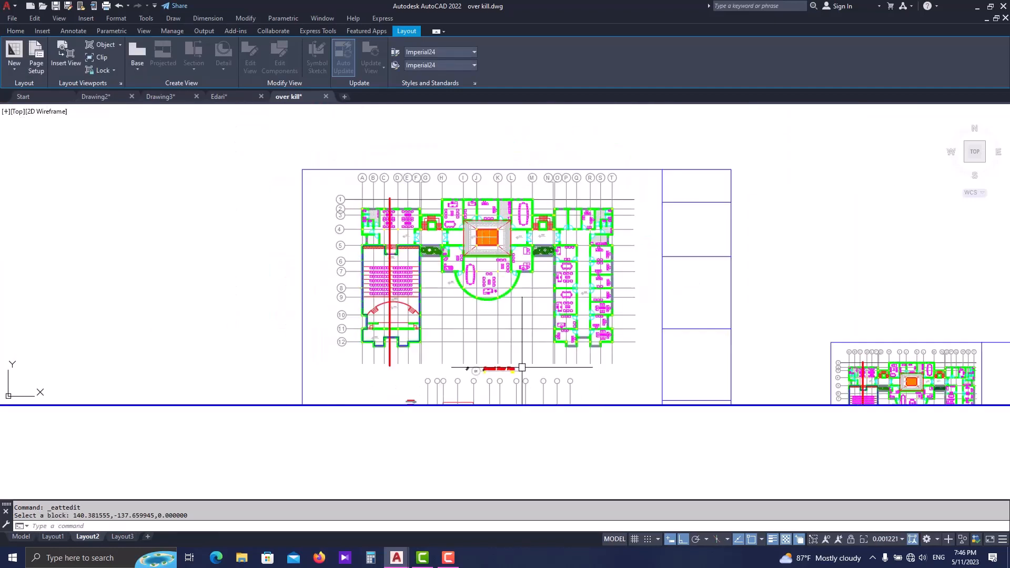
{"action": "scroll", "coordinate": [522, 367], "scroll_direction": "up", "scroll_amount": 2}
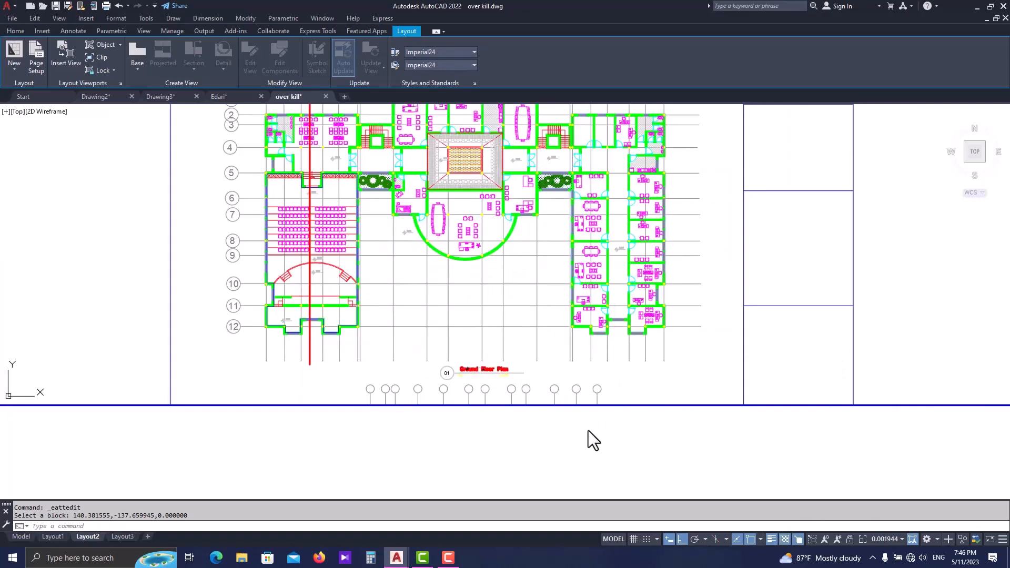
{"action": "scroll", "coordinate": [489, 305], "scroll_direction": "down", "scroll_amount": 3}
{"action": "scroll", "coordinate": [585, 340], "scroll_direction": "up", "scroll_amount": 3}
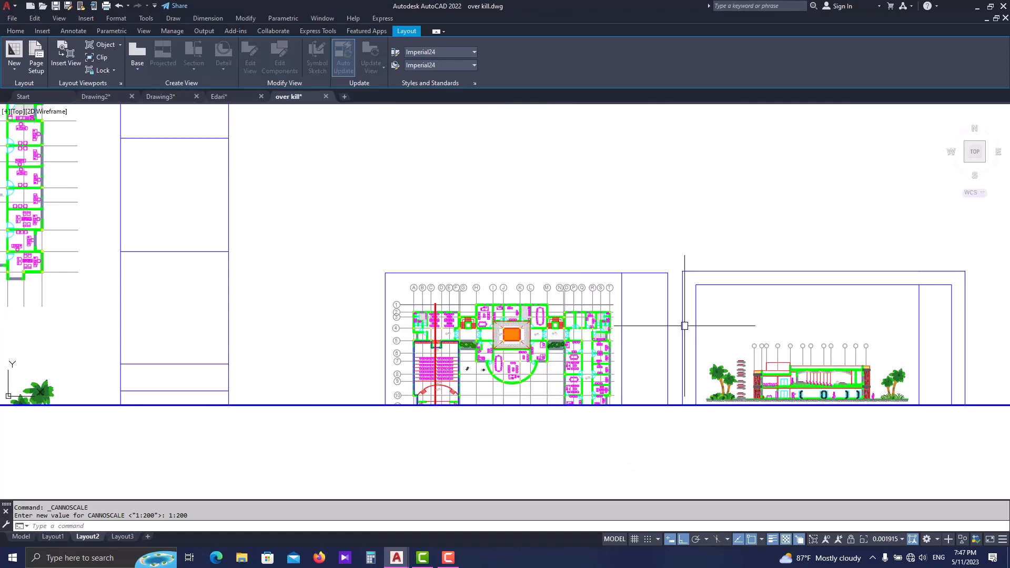
- Set the active ground floor plan viewport's scale back to 1:200
{"action": "scroll", "coordinate": [659, 330], "scroll_direction": "down", "scroll_amount": 2}
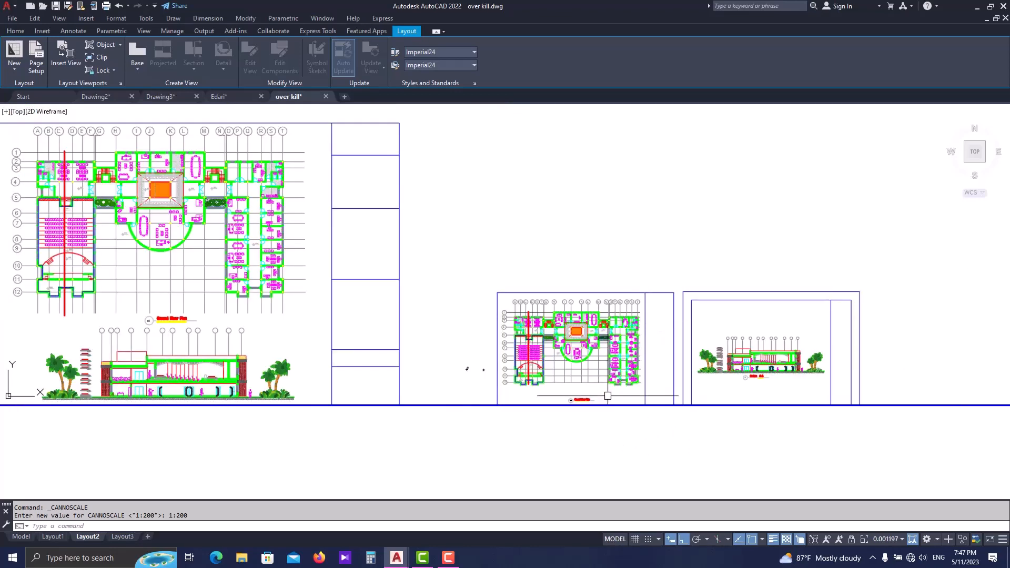
{"action": "scroll", "coordinate": [632, 330], "scroll_direction": "down", "scroll_amount": 2}
{"action": "scroll", "coordinate": [250, 259], "scroll_direction": "up", "scroll_amount": 4}
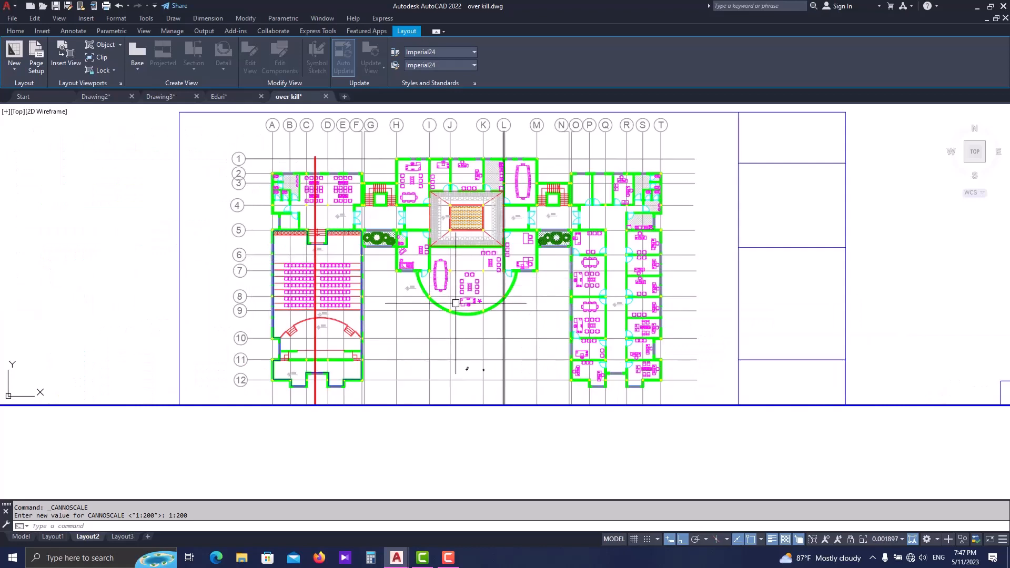
{"action": "left_click", "coordinate": [888, 540]}
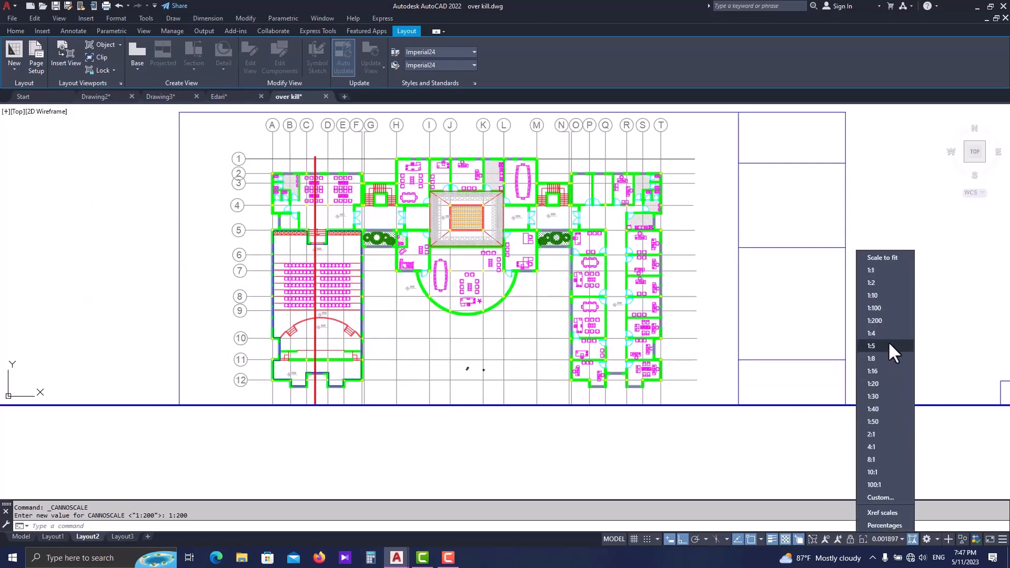
{"action": "left_click", "coordinate": [889, 321]}
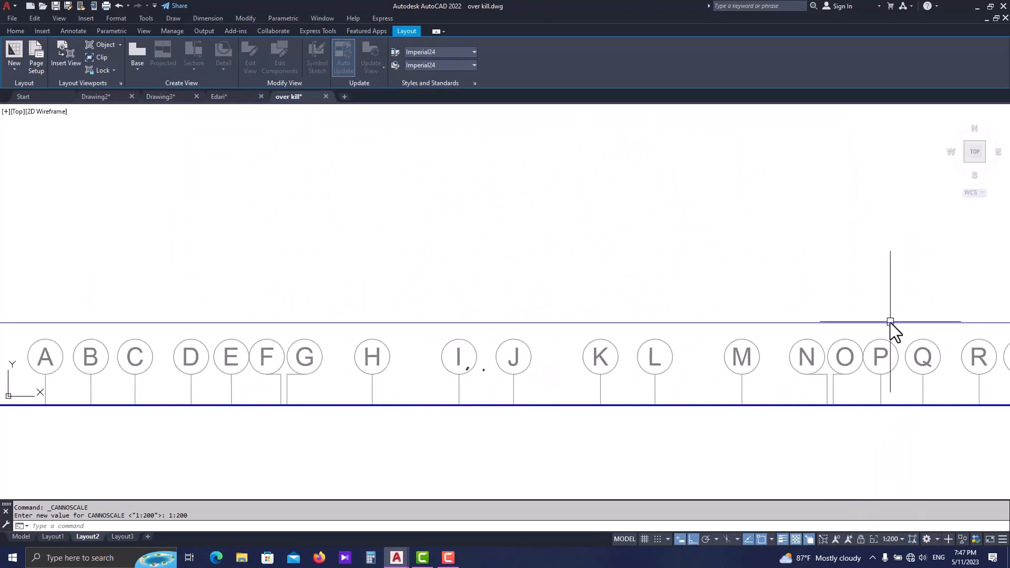
- Reposition the ground floor plan inside its viewport so the whole plan and its title fit within the frame
{"action": "left_click", "coordinate": [860, 539]}
{"action": "scroll", "coordinate": [815, 372], "scroll_direction": "down", "scroll_amount": 5}
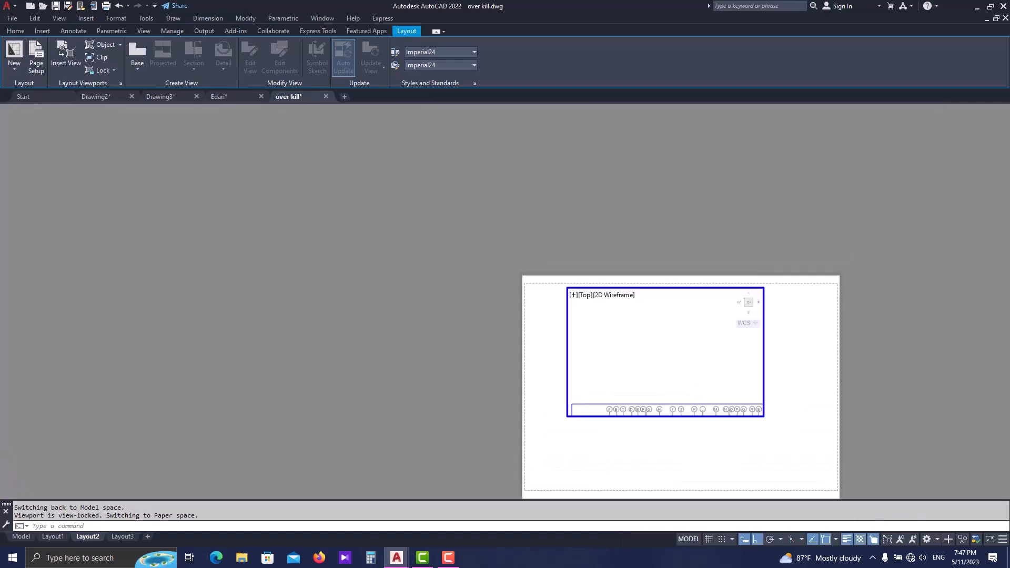
{"action": "scroll", "coordinate": [687, 402], "scroll_direction": "up", "scroll_amount": 3}
{"action": "left_click", "coordinate": [700, 371]}
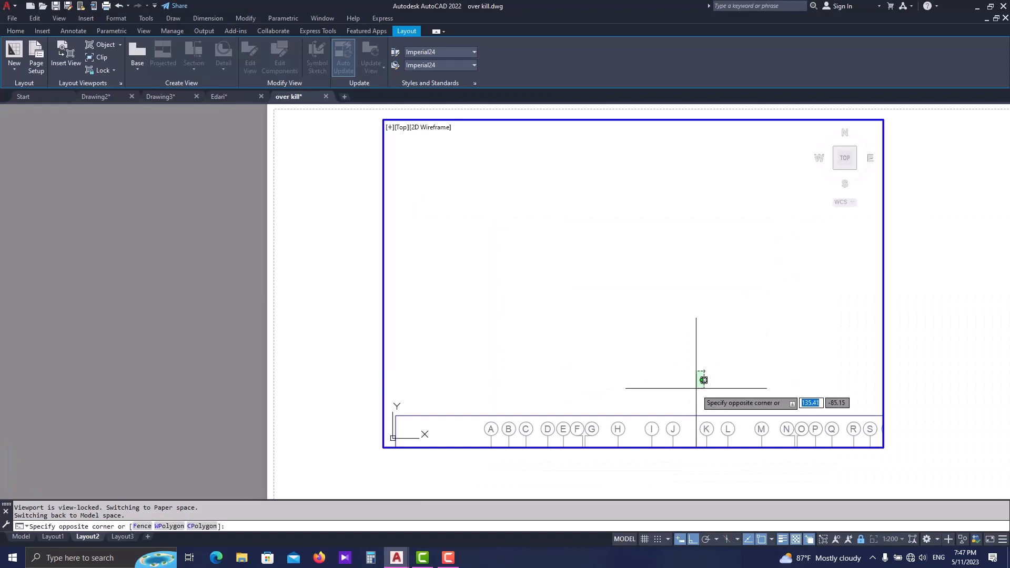
{"action": "left_click", "coordinate": [686, 387]}
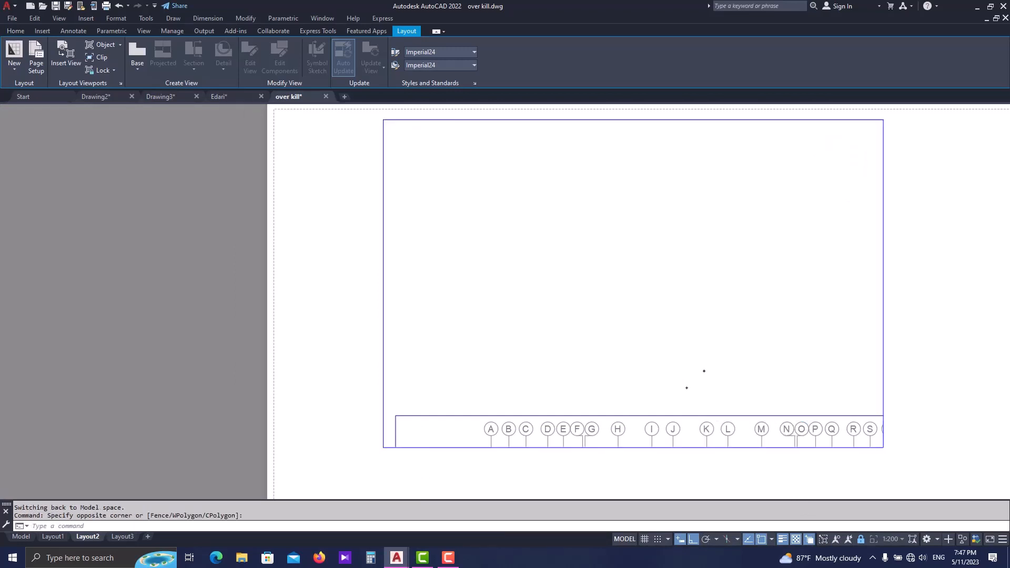
{"action": "middle_click_drag", "start_coordinate": [763, 393], "coordinate": [719, 213]}
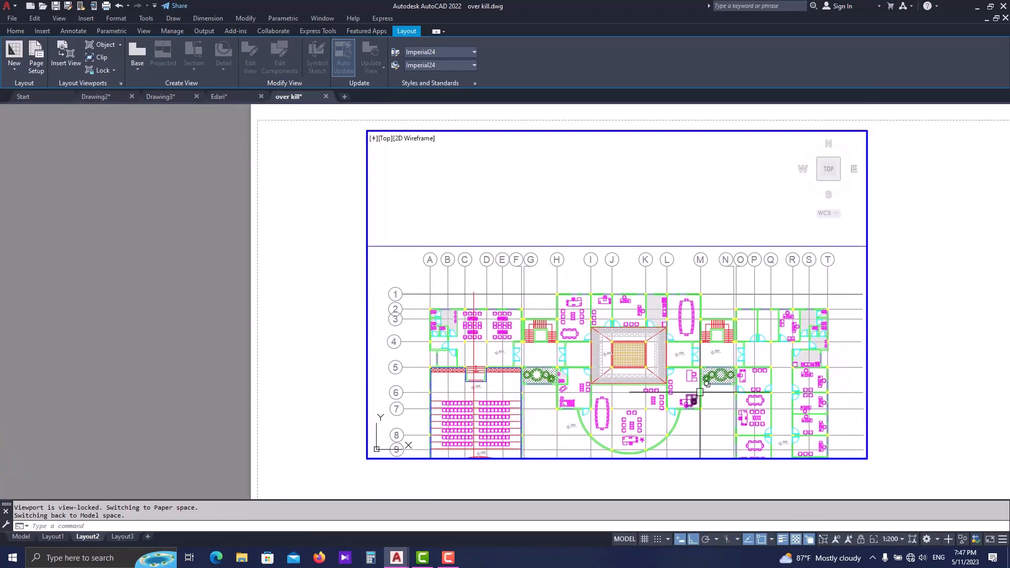
{"action": "middle_click_drag", "start_coordinate": [700, 391], "coordinate": [690, 271]}
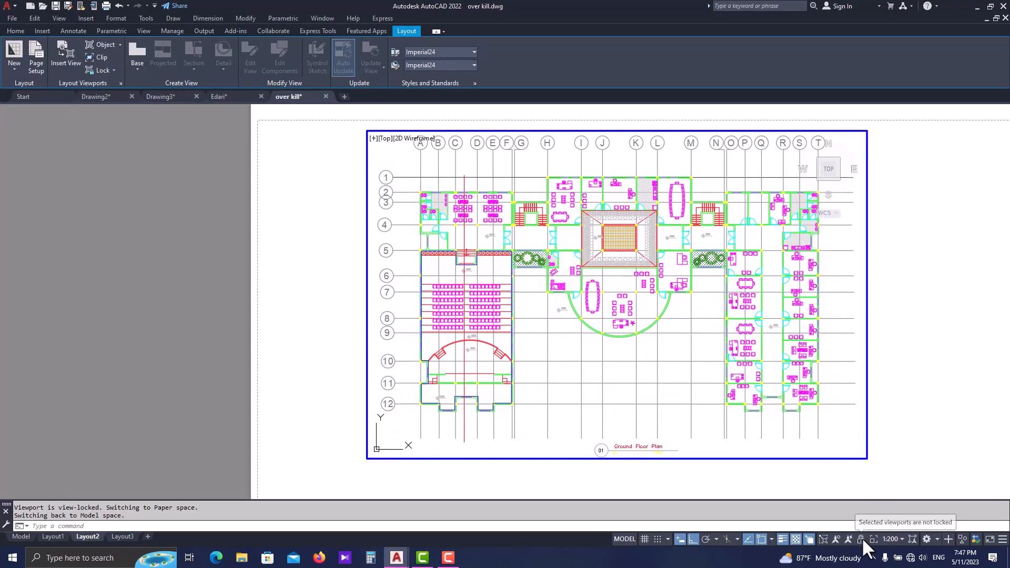
- Lock the ground floor plan viewport and check the scale text in its title symbol
{"action": "mouse_move", "coordinate": [797, 562]}
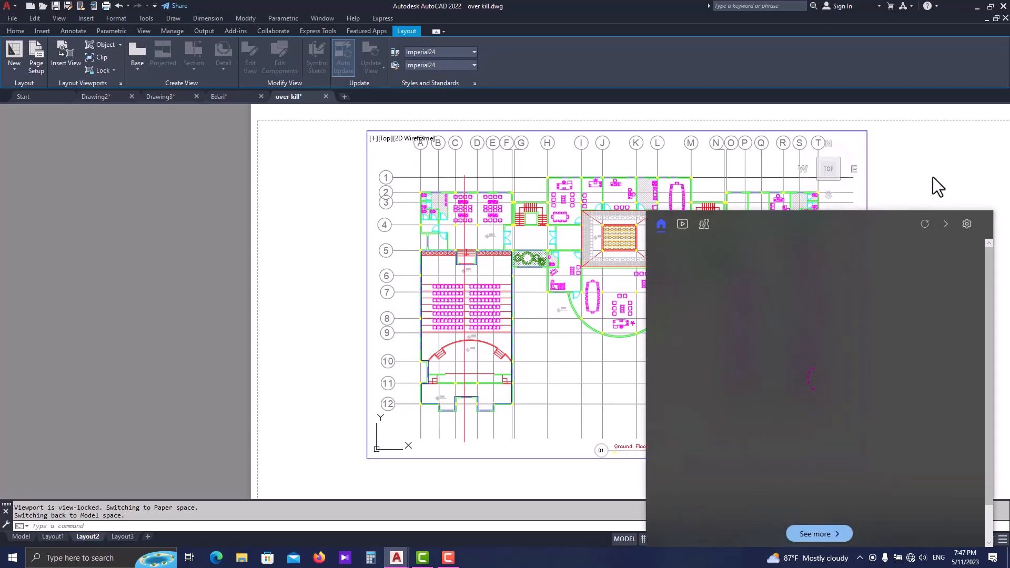
{"action": "middle_click_drag", "start_coordinate": [874, 314], "coordinate": [866, 296]}
{"action": "scroll", "coordinate": [794, 331], "scroll_direction": "down", "scroll_amount": 2}
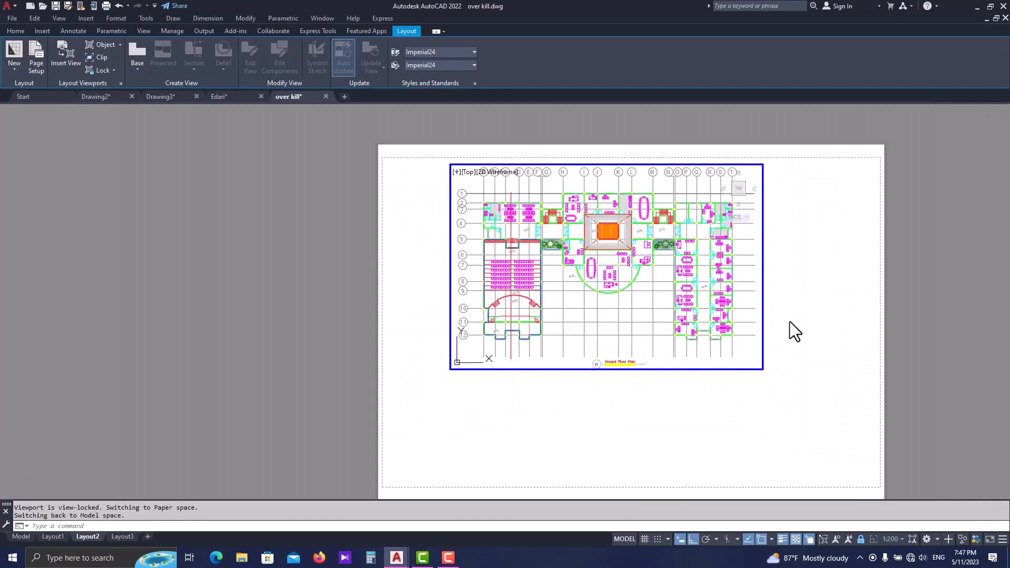
{"action": "scroll", "coordinate": [641, 361], "scroll_direction": "up", "scroll_amount": 10}
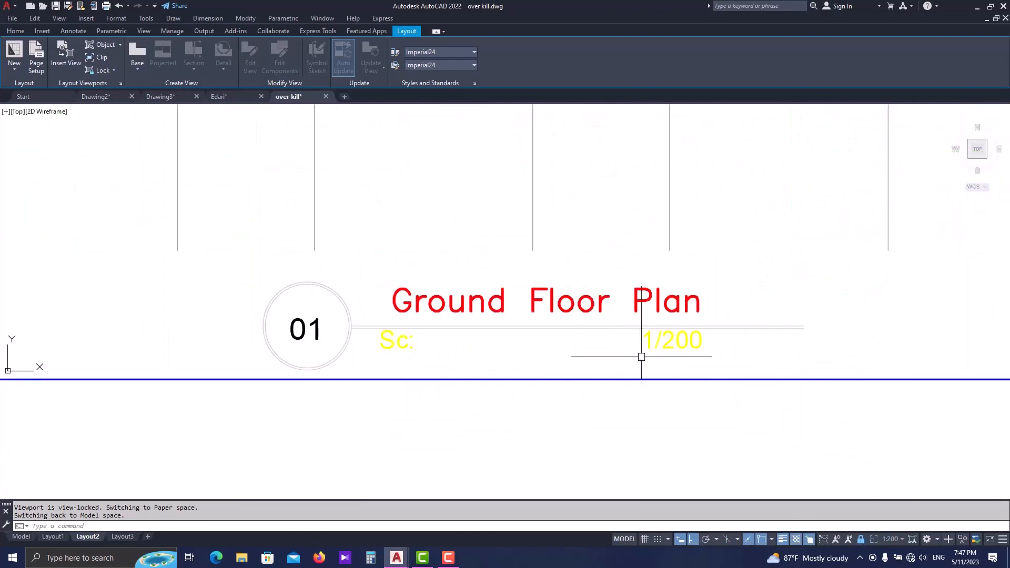
{"action": "scroll", "coordinate": [641, 362], "scroll_direction": "down", "scroll_amount": 5}
{"action": "scroll", "coordinate": [642, 356], "scroll_direction": "down", "scroll_amount": 6}
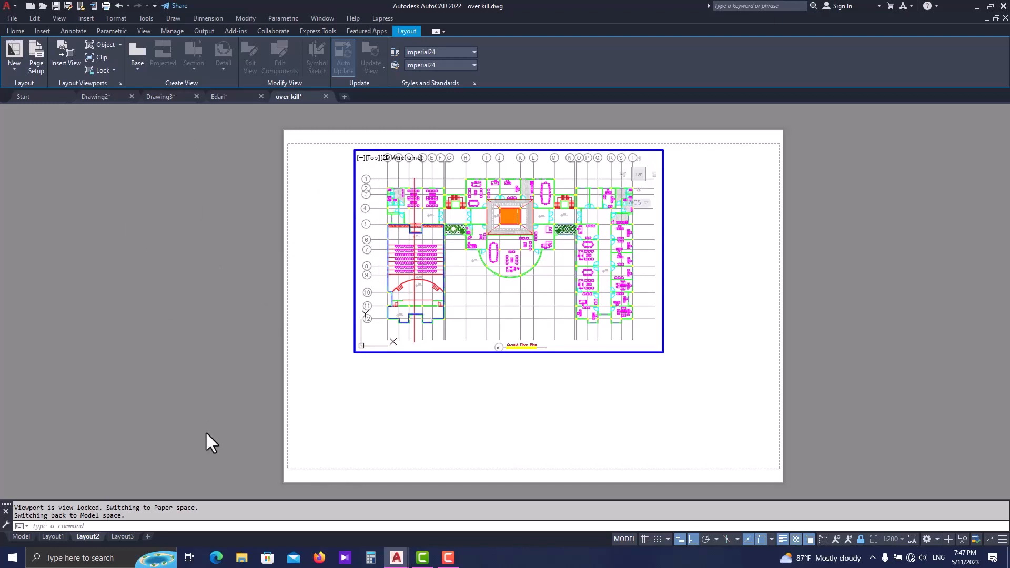
- Insert a new view windowed around the Section A-A drawing and its title, placing it below the ground floor plan viewport
{"action": "left_click", "coordinate": [71, 65]}
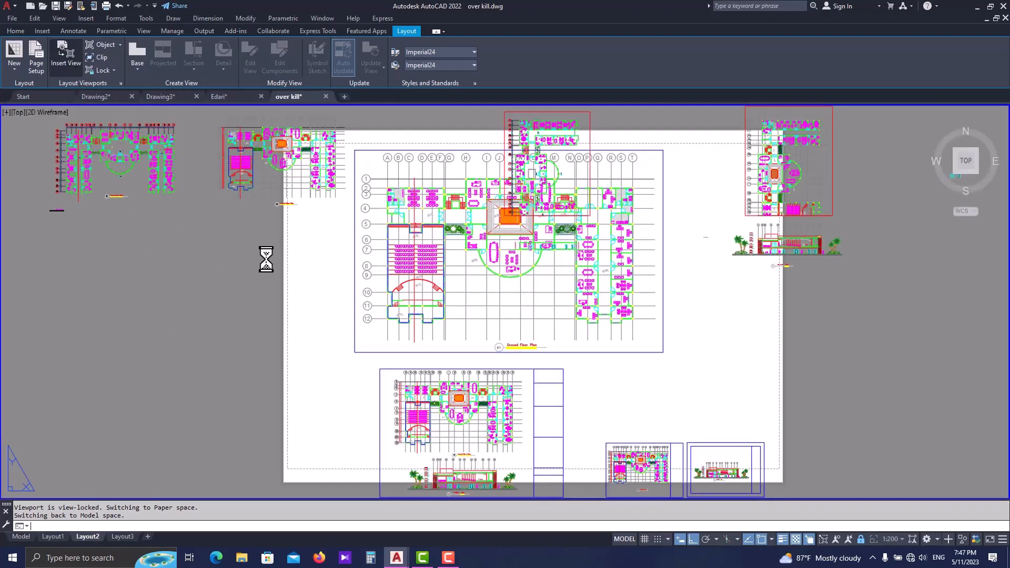
{"action": "scroll", "coordinate": [533, 406], "scroll_direction": "up", "scroll_amount": 6}
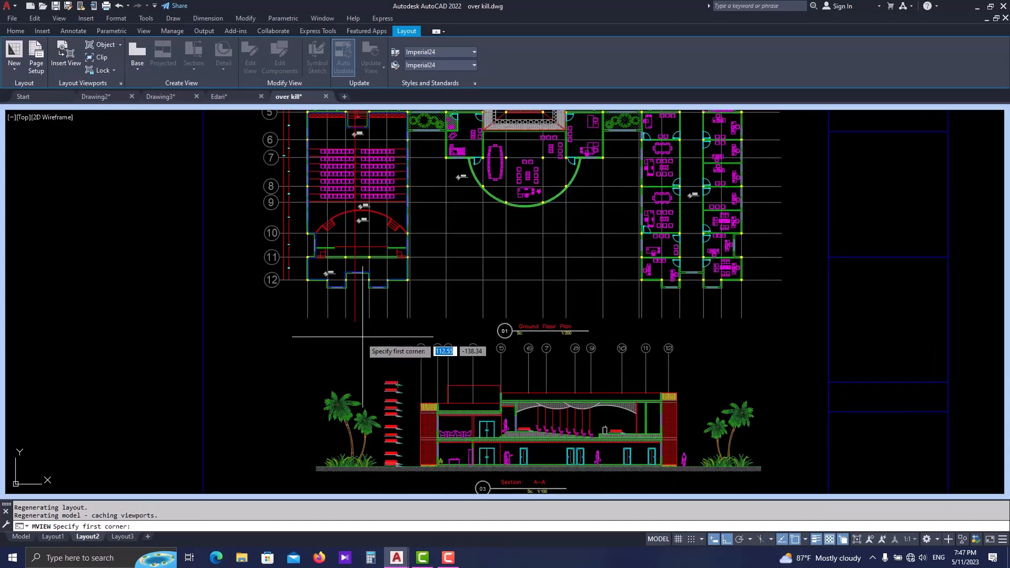
{"action": "left_click", "coordinate": [300, 337]}
{"action": "middle_click_drag", "start_coordinate": [657, 460], "coordinate": [627, 418]}
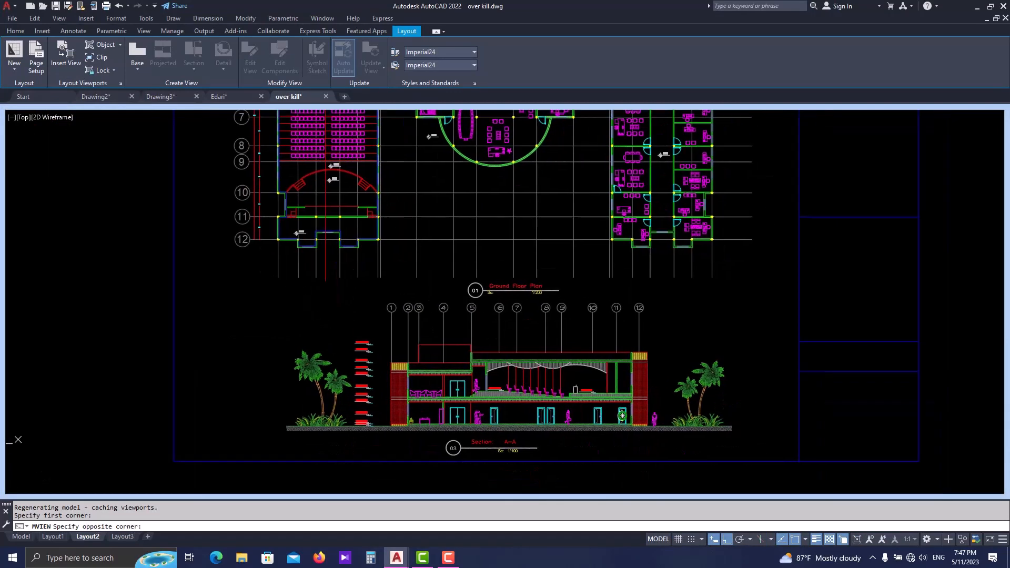
{"action": "left_click", "coordinate": [743, 459]}
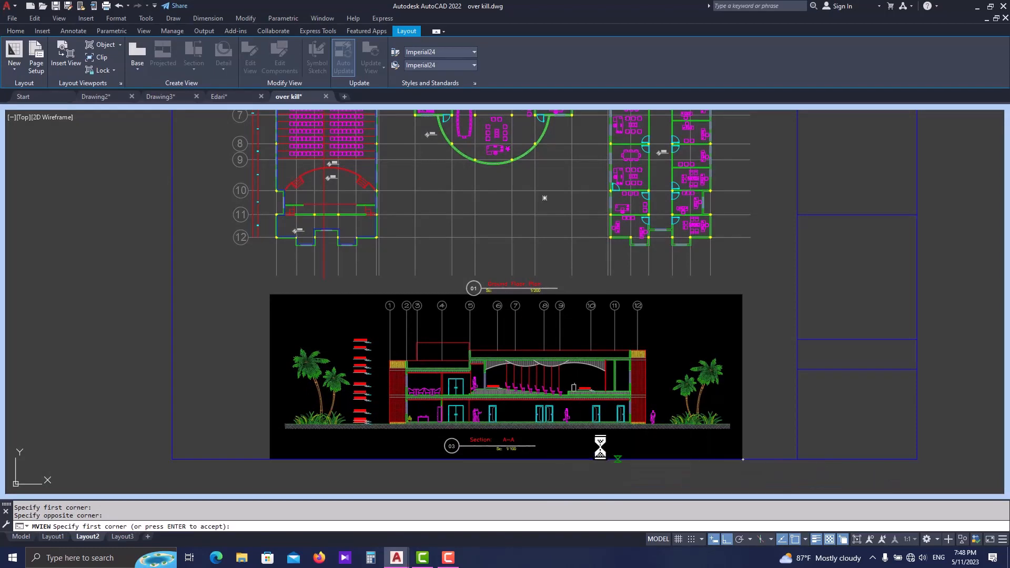
{"action": "key", "text": "Return"}
{"action": "left_click", "coordinate": [515, 411]}
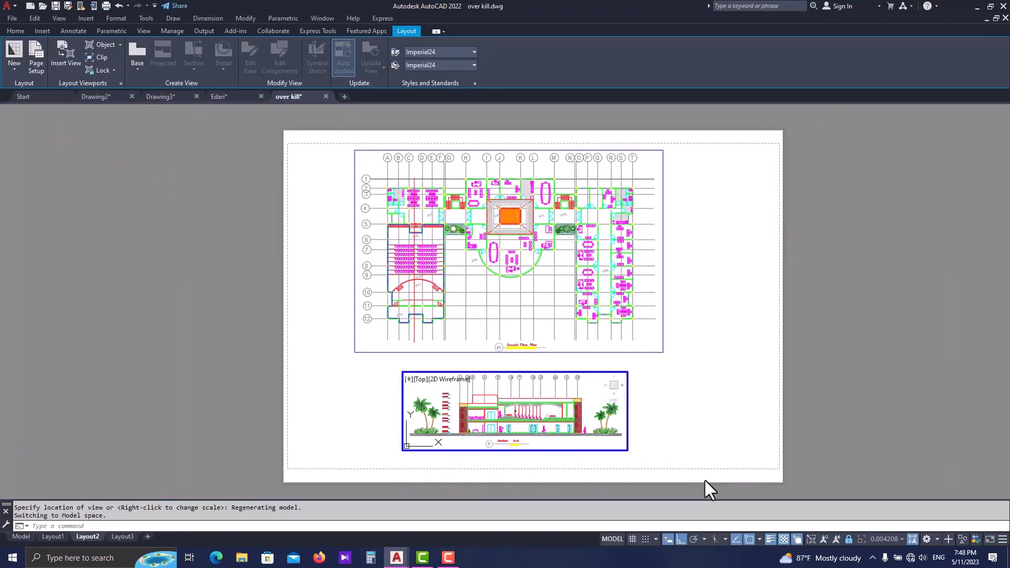
- Try the Section A-A viewport at a scale of 1:100 and undo the change
{"action": "scroll", "coordinate": [628, 448], "scroll_direction": "up", "scroll_amount": 2}
{"action": "double_click", "coordinate": [649, 447]}
{"action": "left_click", "coordinate": [627, 448]}
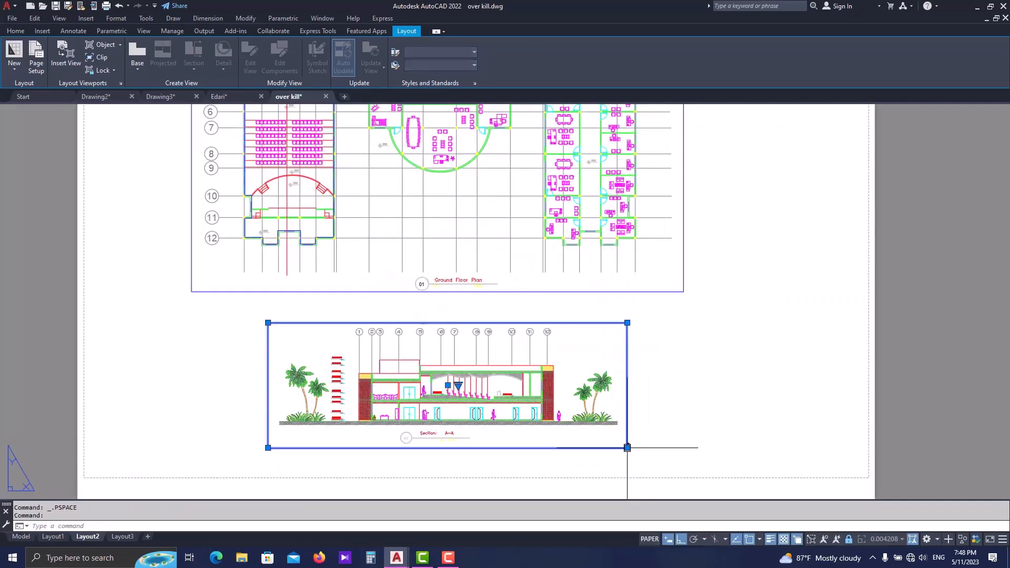
{"action": "left_click", "coordinate": [459, 386]}
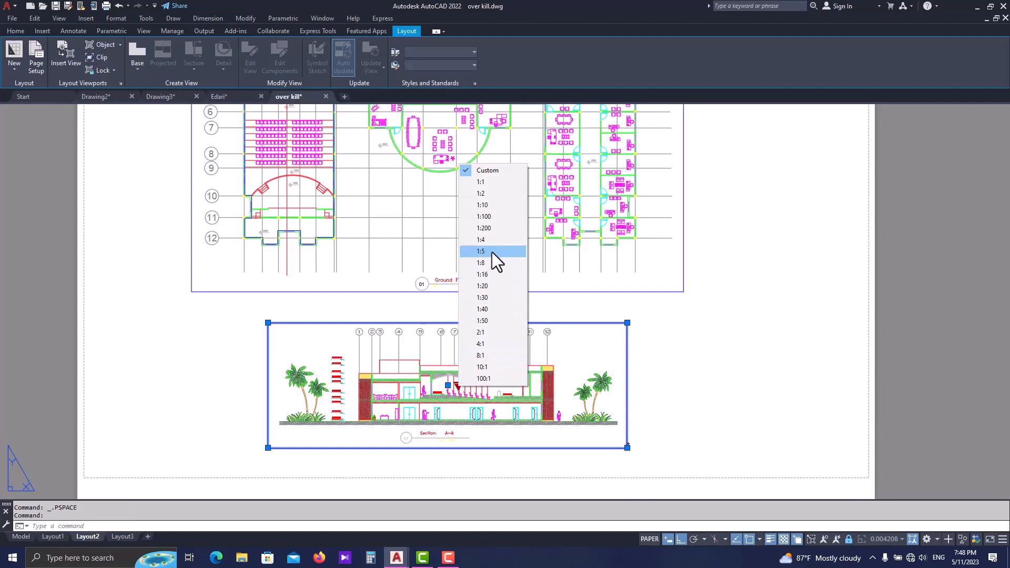
{"action": "left_click", "coordinate": [498, 216]}
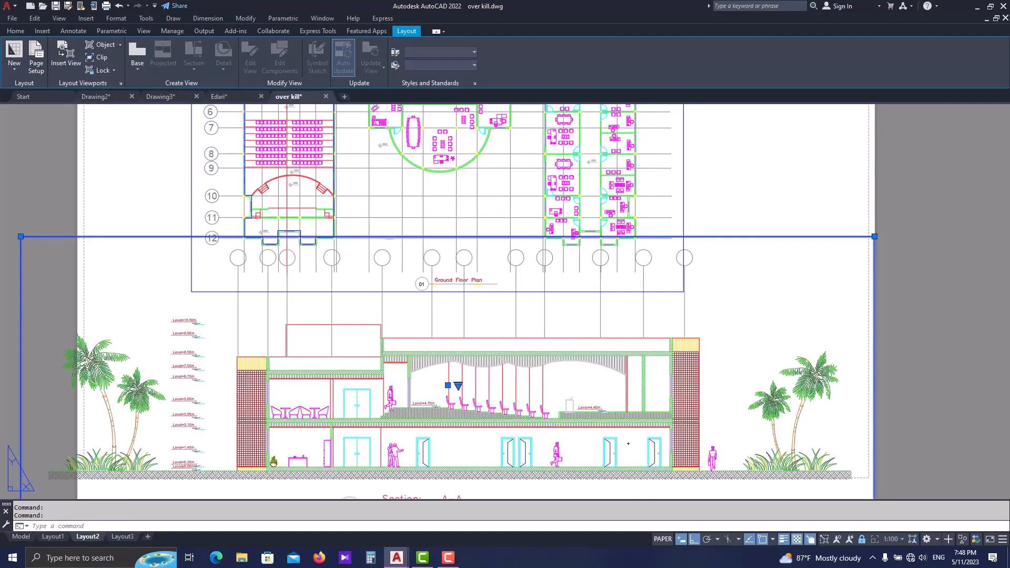
{"action": "key", "text": "ctrl+x"}
{"action": "key", "text": "ctrl+z"}
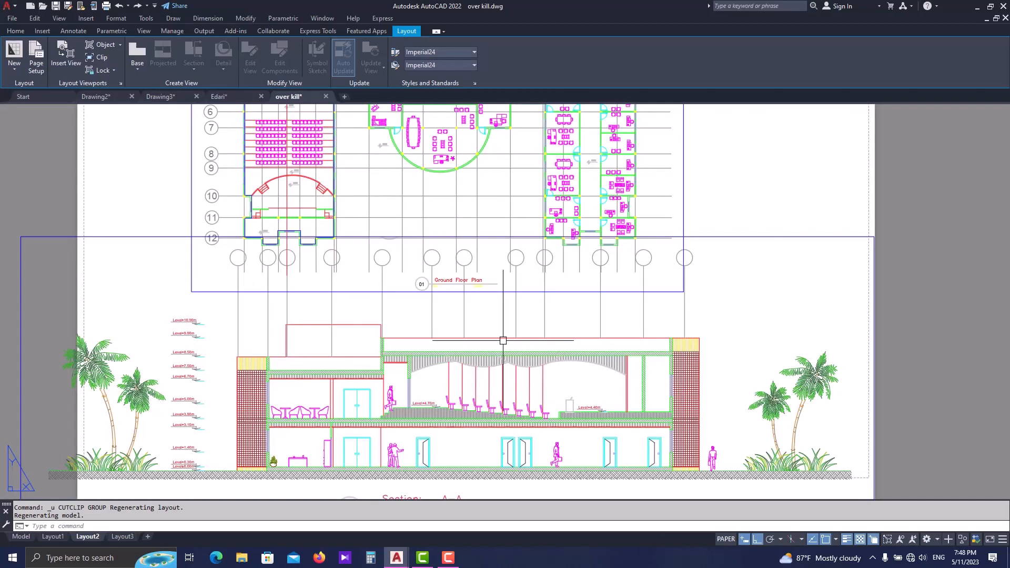
{"action": "key", "text": "ctrl+z"}
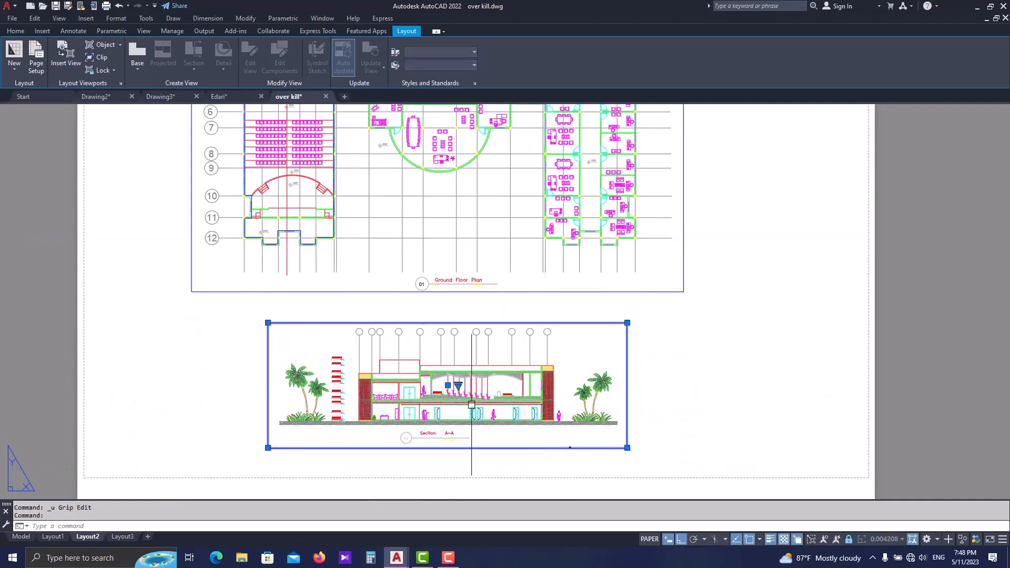
- Set the Section A-A viewport's scale to 1:200 and deselect the viewport
{"action": "left_click", "coordinate": [459, 386]}
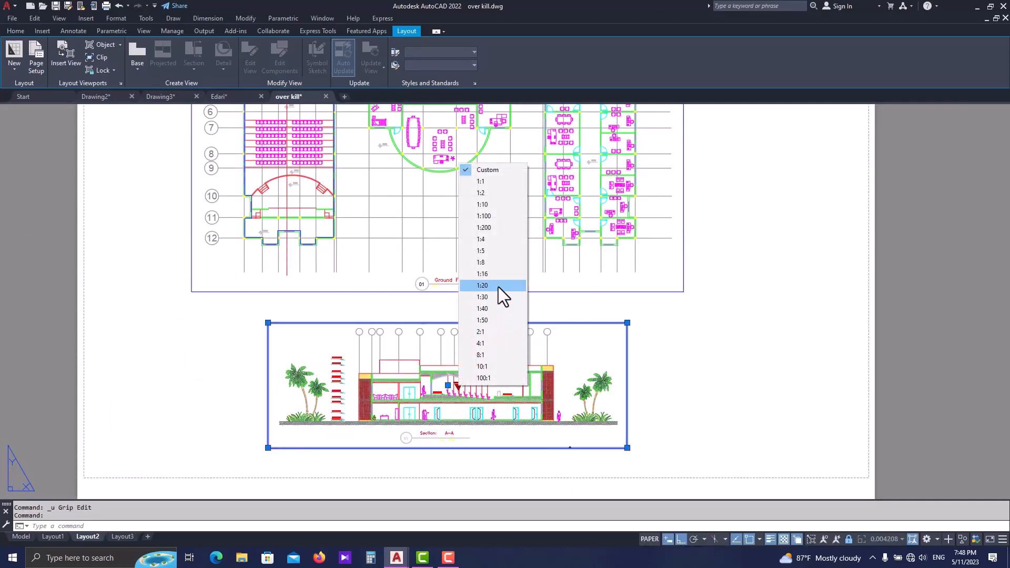
{"action": "left_click", "coordinate": [494, 219]}
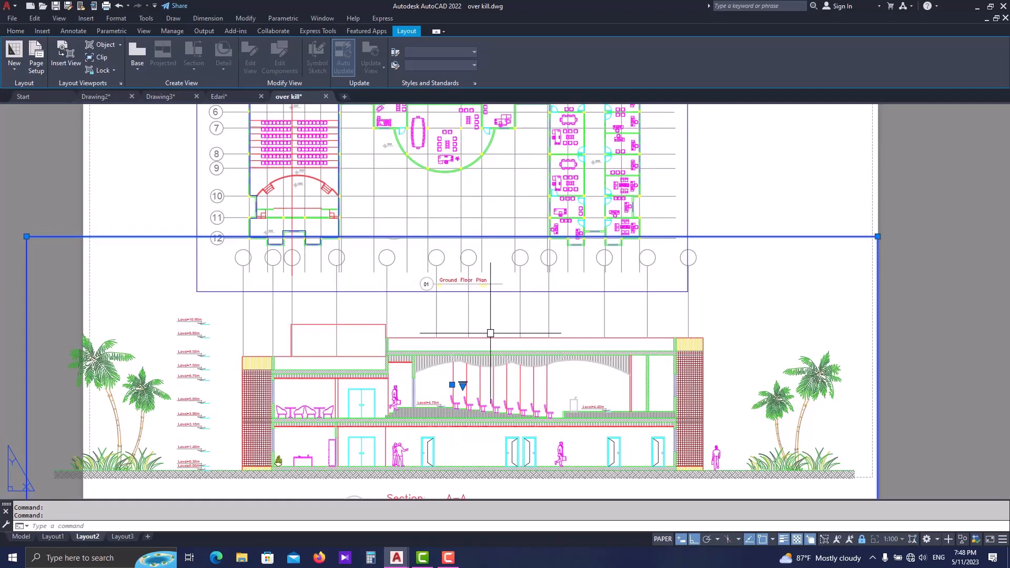
{"action": "left_click", "coordinate": [462, 386]}
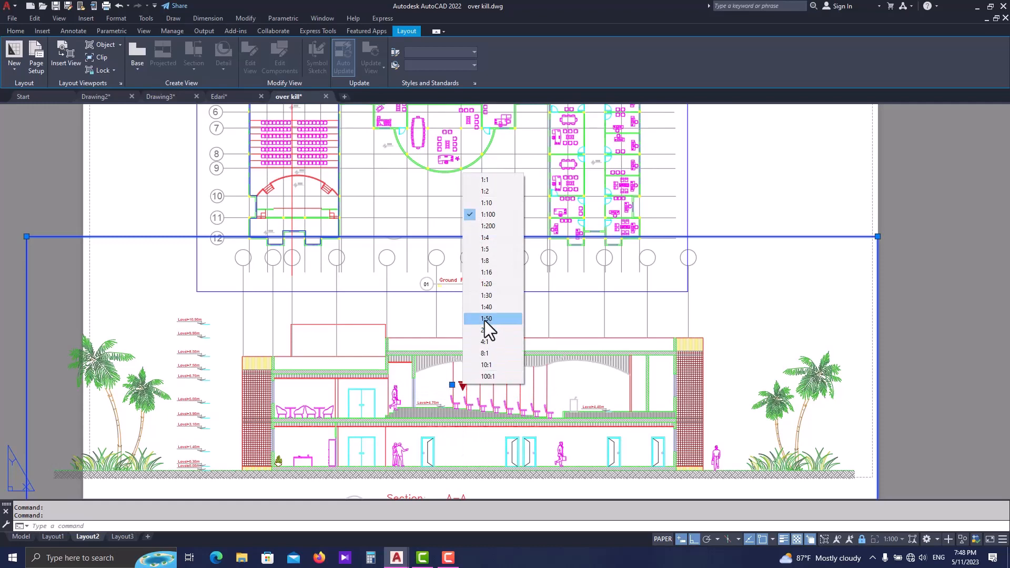
{"action": "left_click", "coordinate": [501, 231]}
{"action": "key", "text": "Escape"}
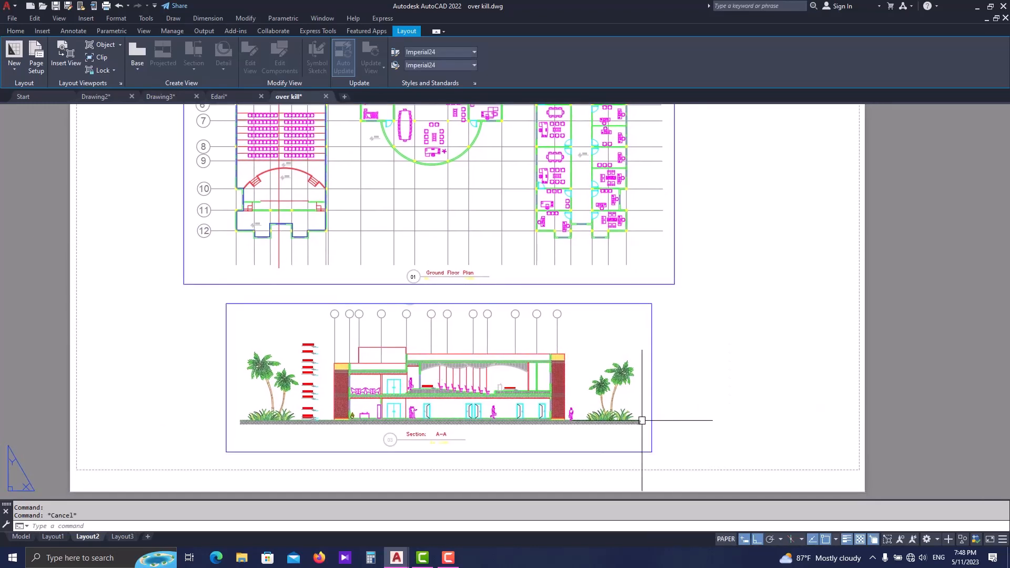
- Review the attributes of the Section A-A title symbol inside its viewport and close the editor without changes
{"action": "scroll", "coordinate": [440, 428], "scroll_direction": "up", "scroll_amount": 6}
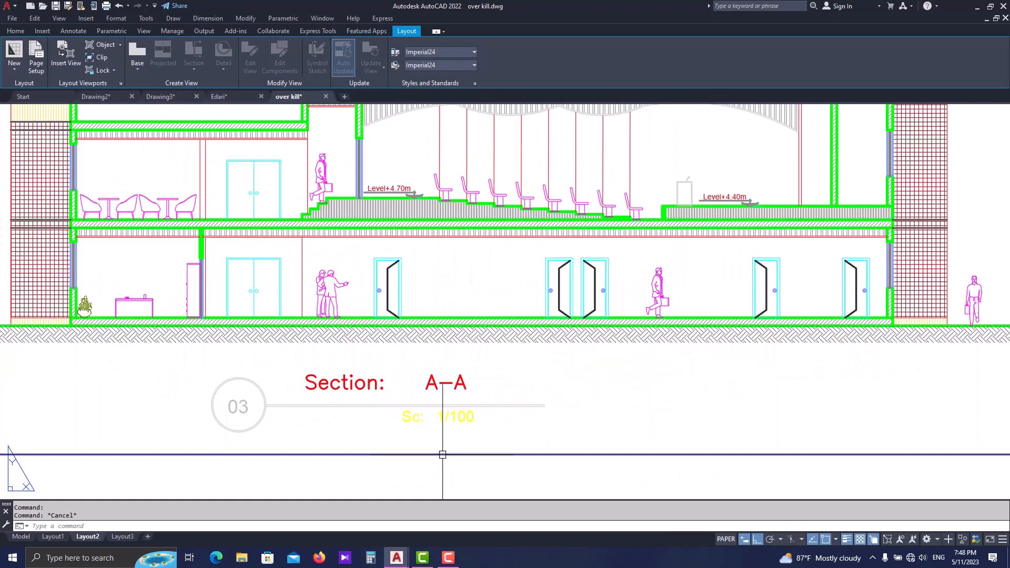
{"action": "double_click", "coordinate": [459, 406]}
{"action": "left_click", "coordinate": [437, 404]}
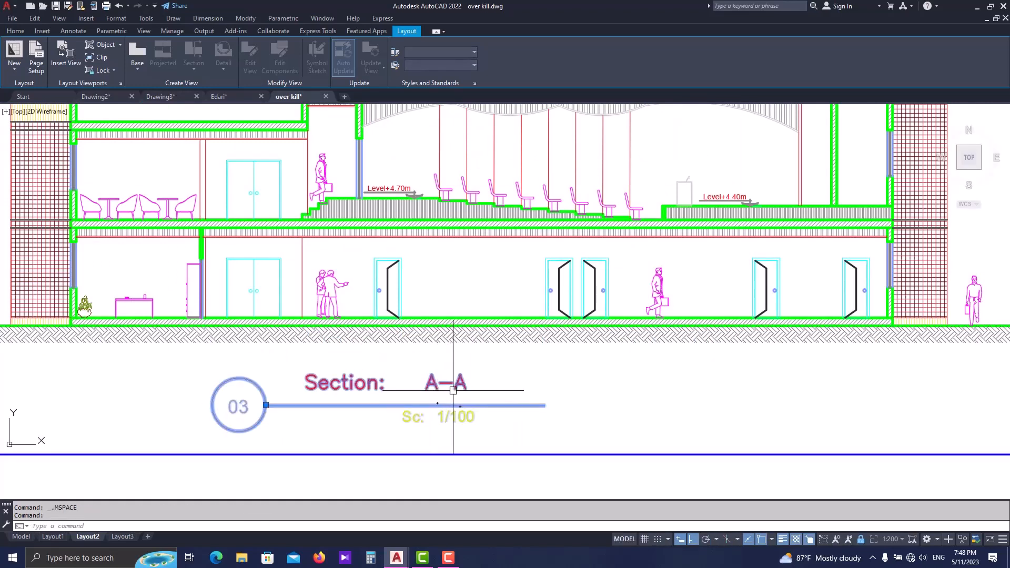
{"action": "key", "text": "Escape"}
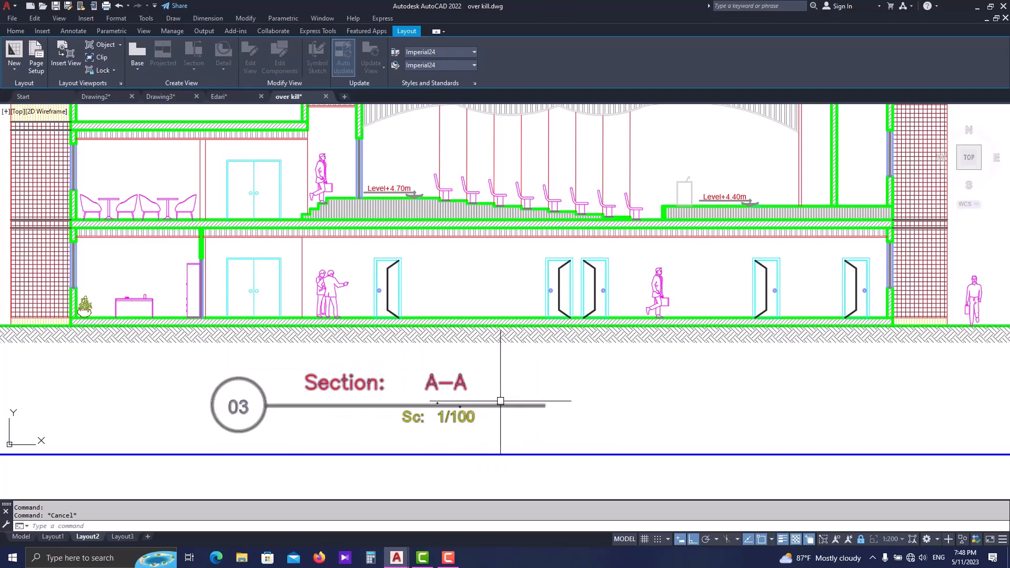
{"action": "double_click", "coordinate": [368, 406]}
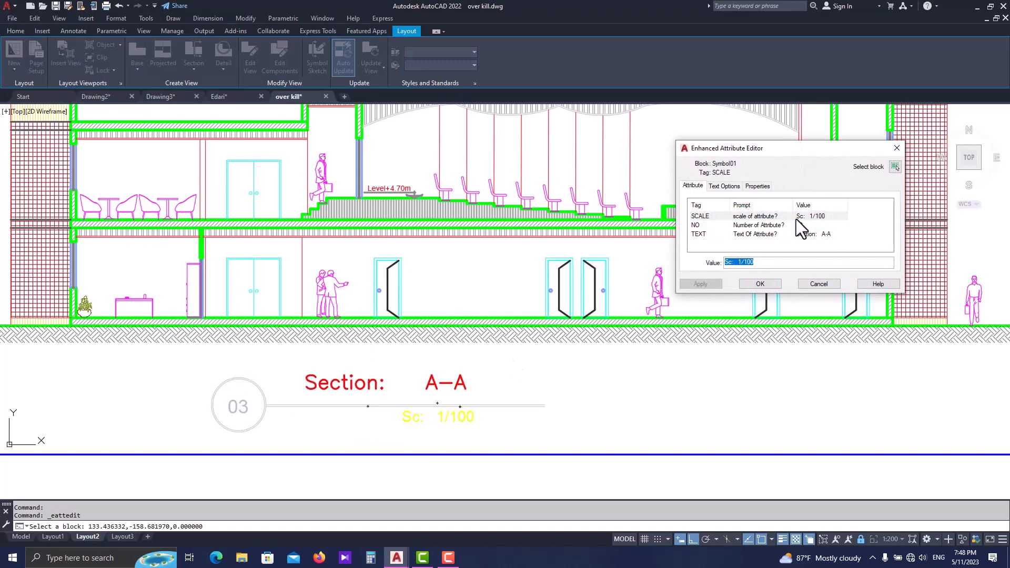
{"action": "left_click", "coordinate": [896, 148]}
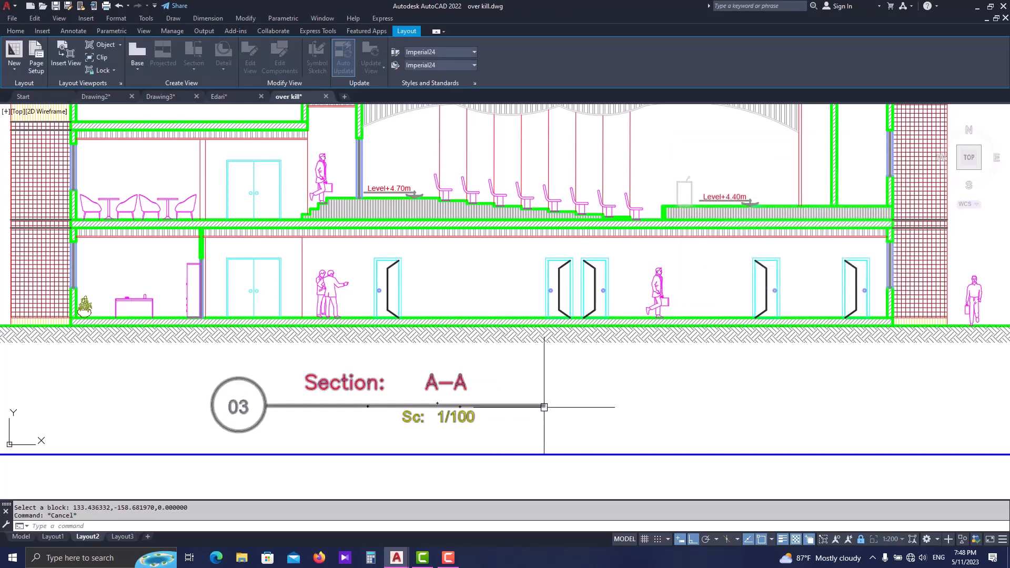
{"action": "scroll", "coordinate": [509, 392], "scroll_direction": "down", "scroll_amount": 4}
{"action": "middle_click_drag", "start_coordinate": [511, 398], "coordinate": [492, 427]}
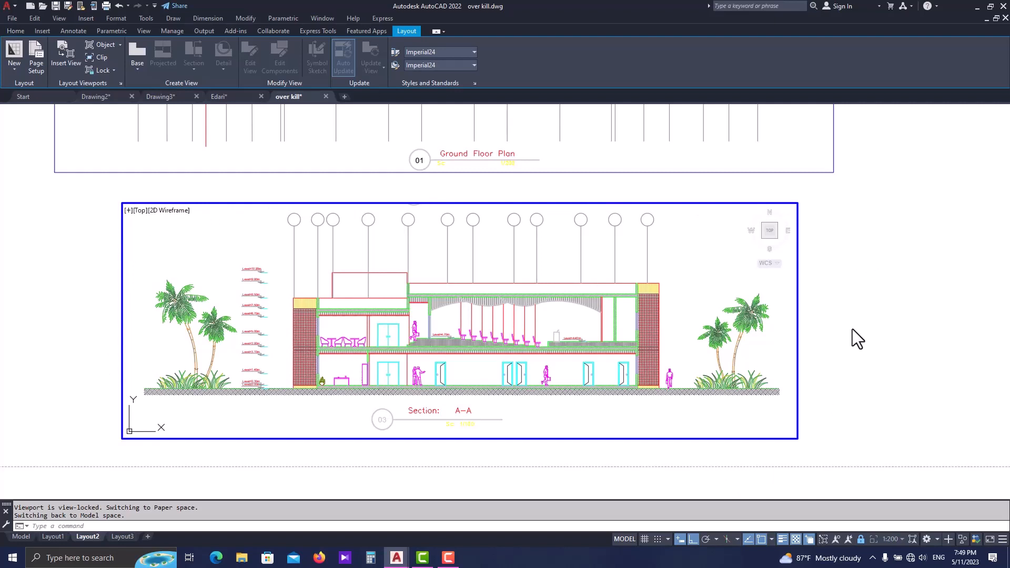
{"action": "key", "text": "Escape"}
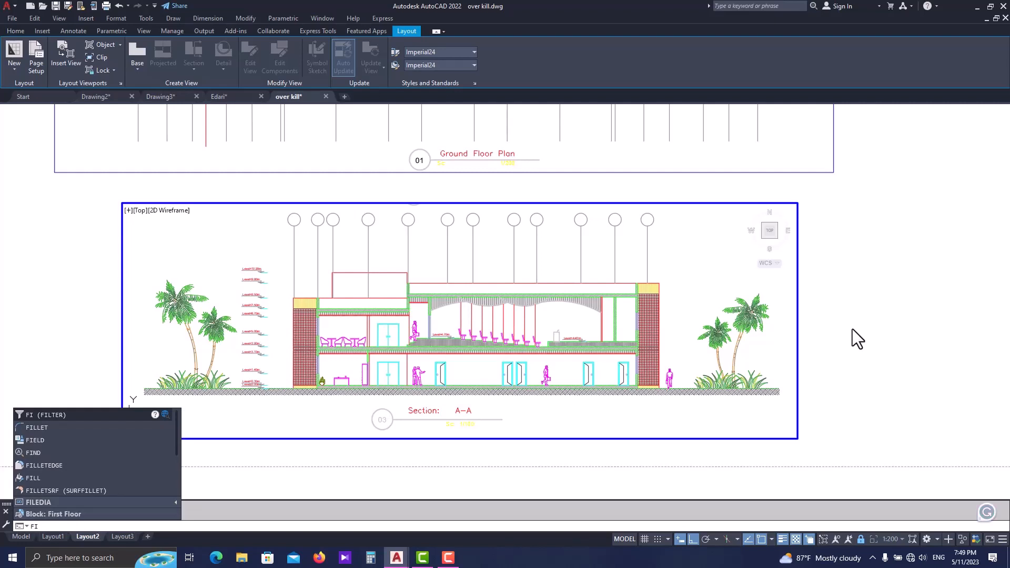
{"action": "type", "text": "el"}
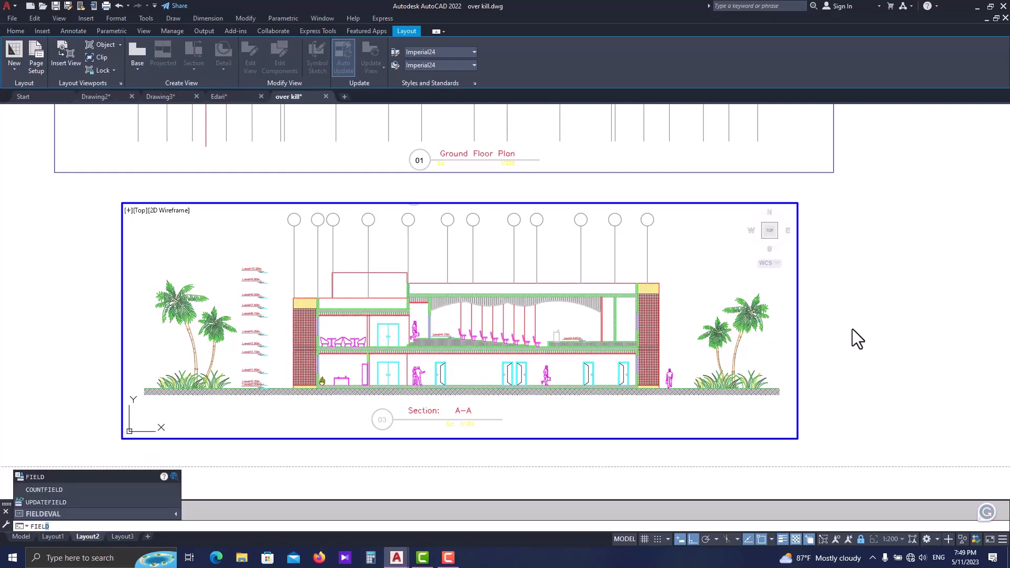
{"action": "key", "text": "Return"}
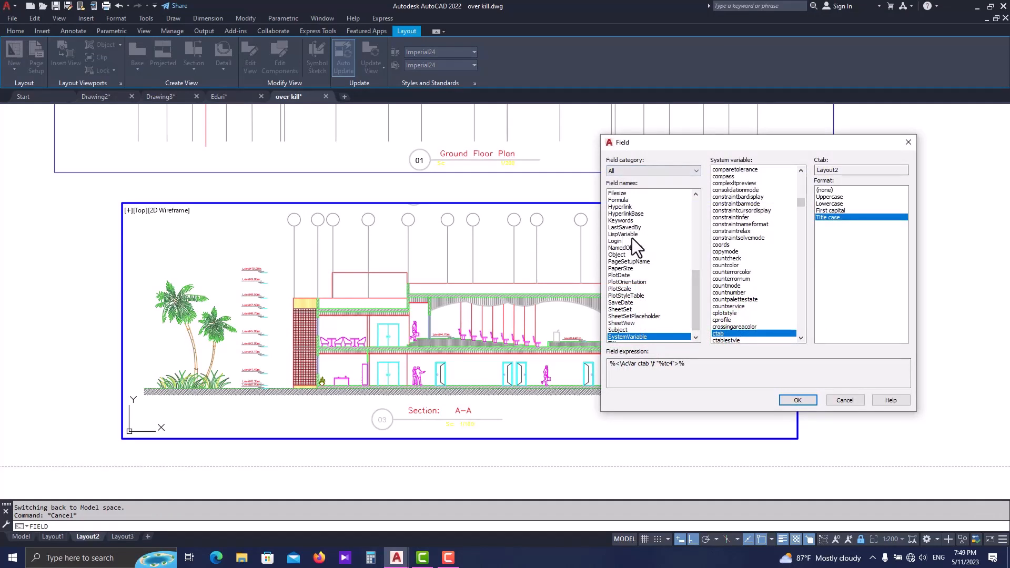
{"action": "left_click", "coordinate": [649, 172]}
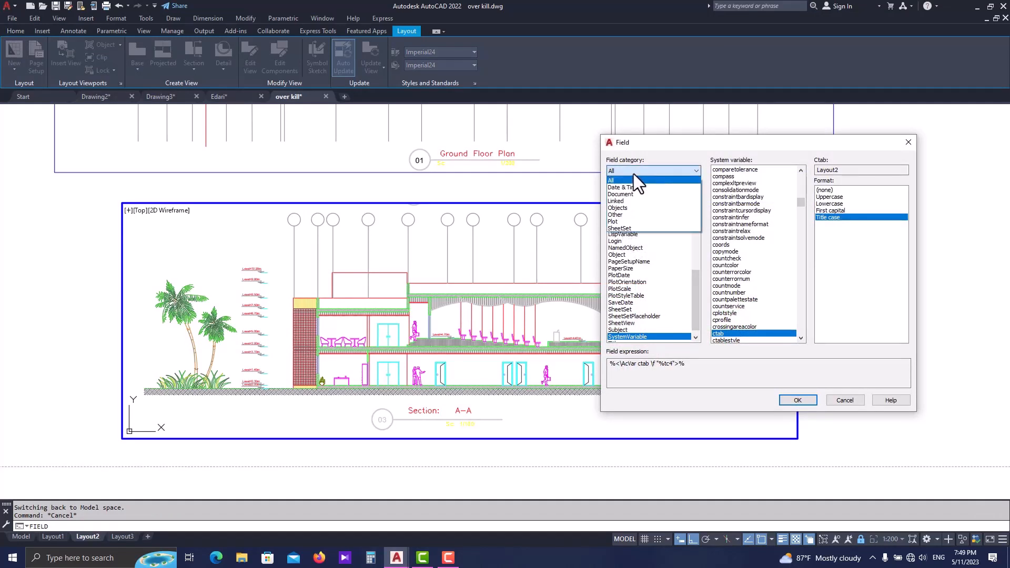
{"action": "left_click", "coordinate": [629, 208]}
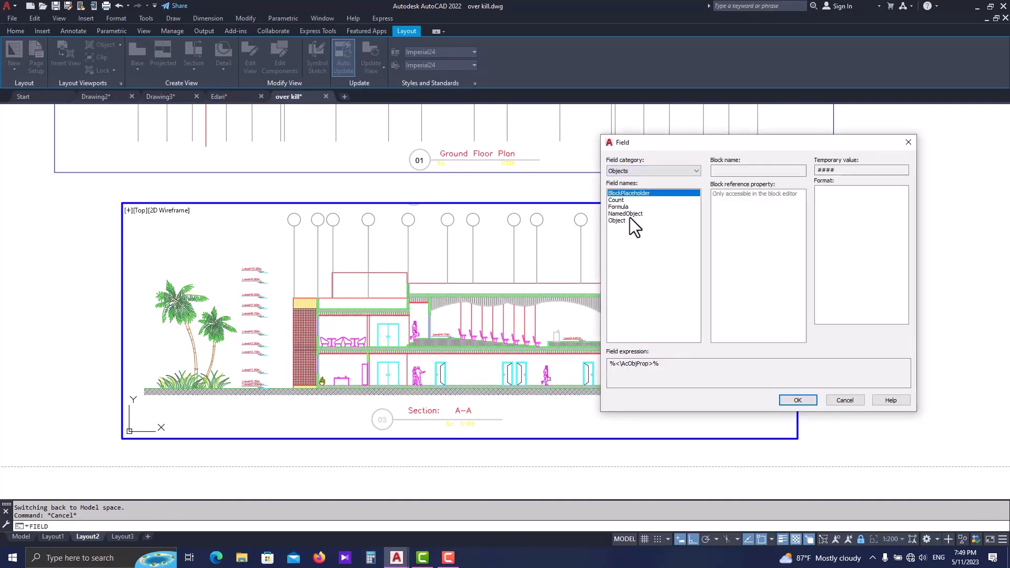
{"action": "left_click", "coordinate": [618, 221]}
{"action": "left_click", "coordinate": [800, 170]}
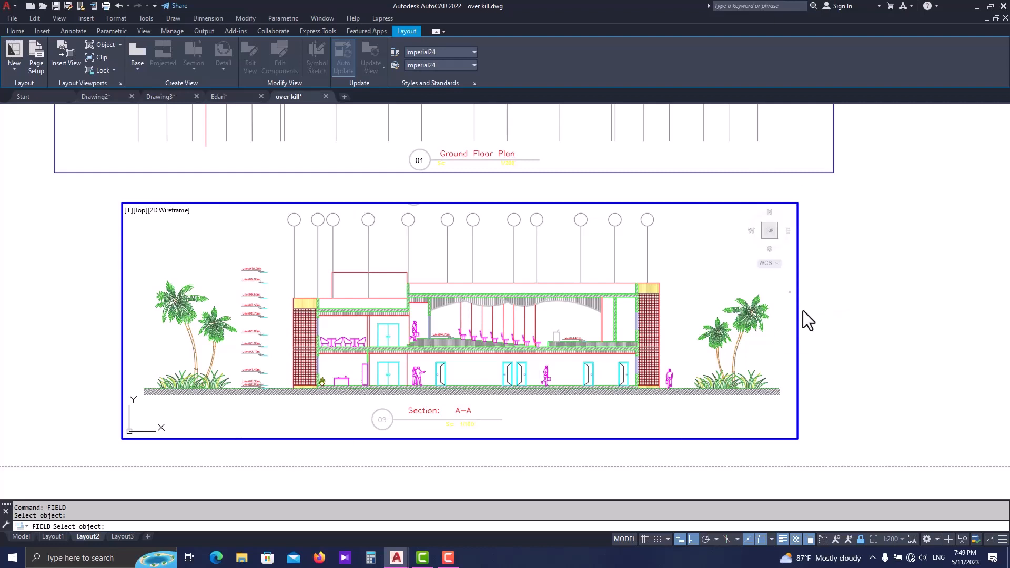
{"action": "key", "text": "Escape"}
{"action": "key", "text": "Escape"}
- Switch to paper space and start an object field linked to the Section A-A viewport
{"action": "double_click", "coordinate": [863, 245]}
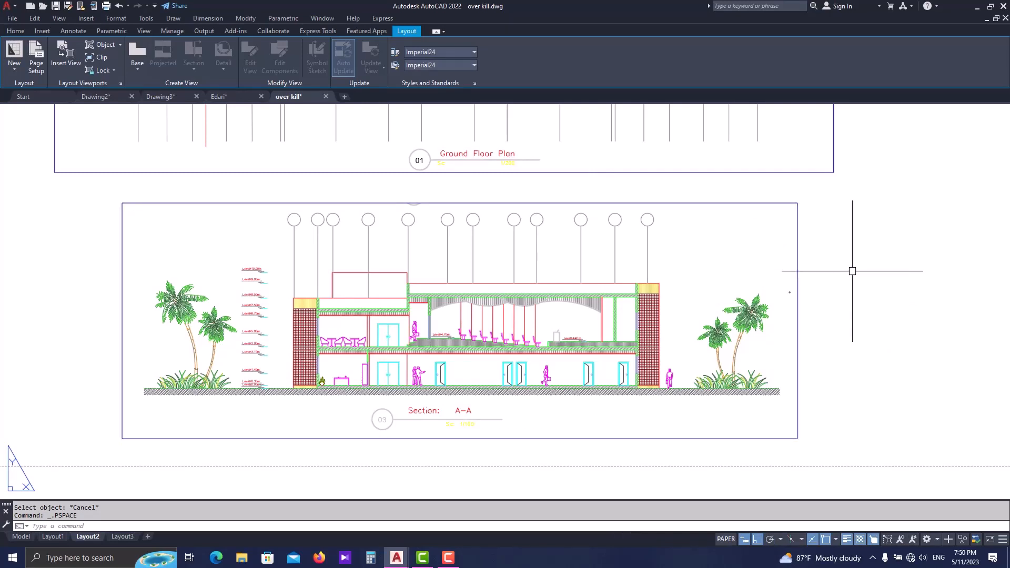
{"action": "type", "text": "ield"}
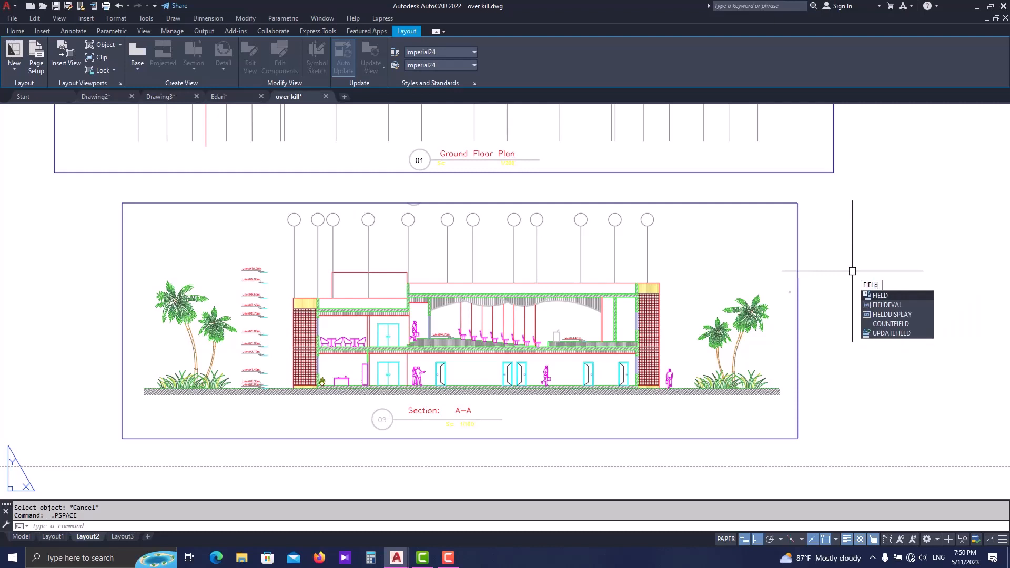
{"action": "key", "text": "Return"}
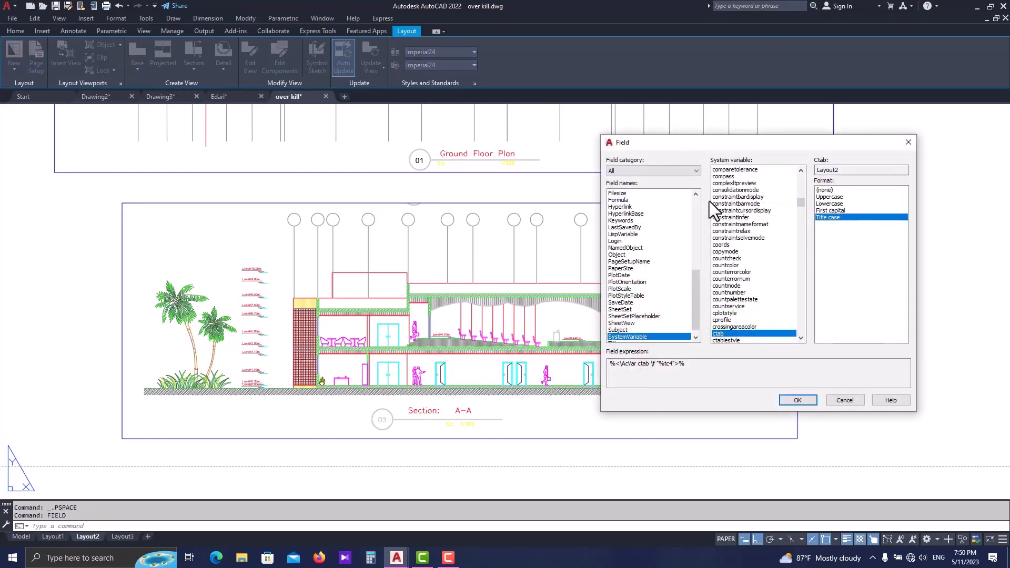
{"action": "left_click", "coordinate": [684, 171]}
{"action": "left_click", "coordinate": [640, 211]}
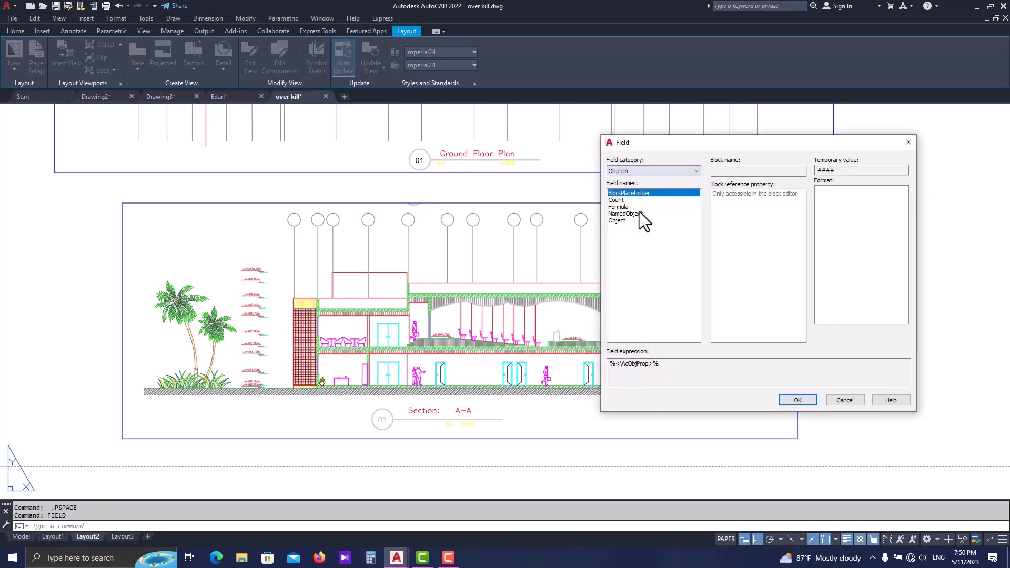
{"action": "left_click", "coordinate": [617, 221]}
{"action": "left_click", "coordinate": [800, 172]}
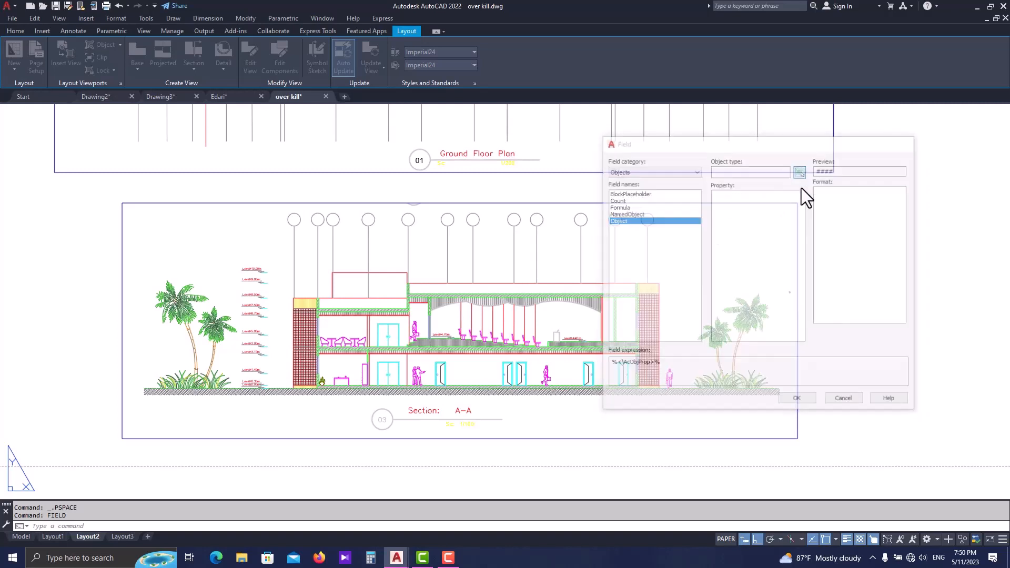
{"action": "left_click", "coordinate": [799, 227]}
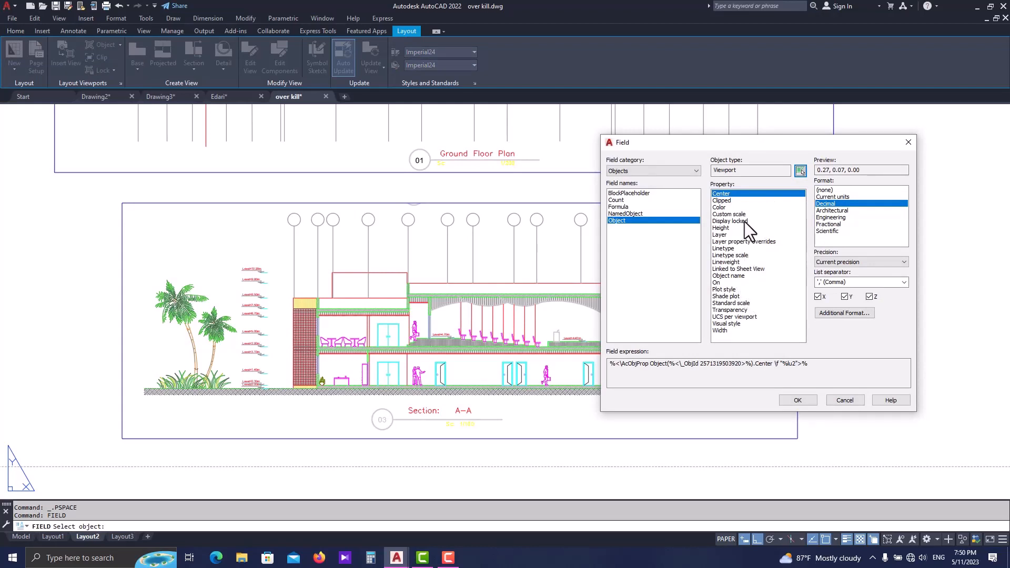
- Set the field to the viewport's custom scale using the scale name format and place its text beside the sheet
{"action": "left_click", "coordinate": [729, 214]}
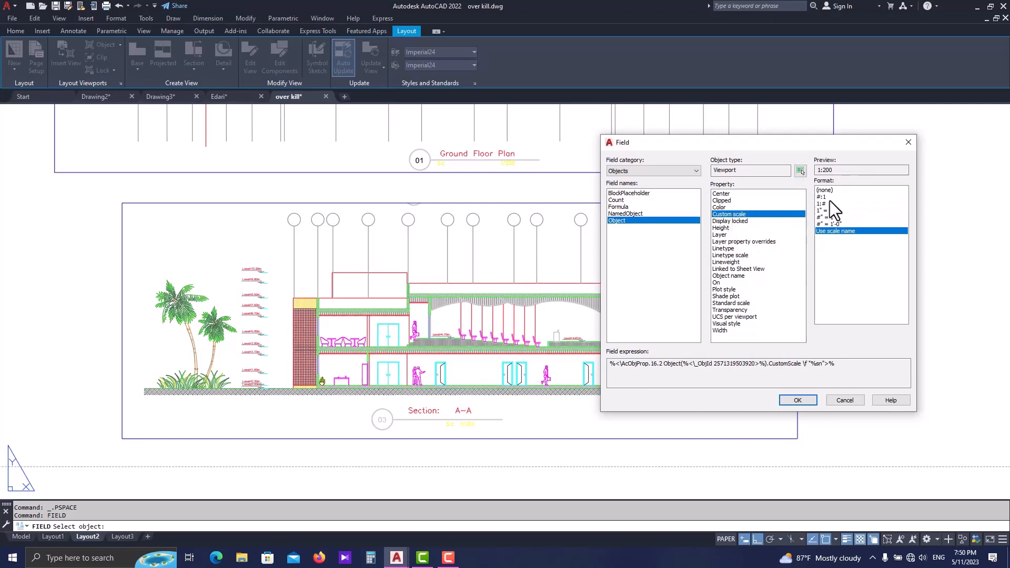
{"action": "left_click", "coordinate": [800, 401]}
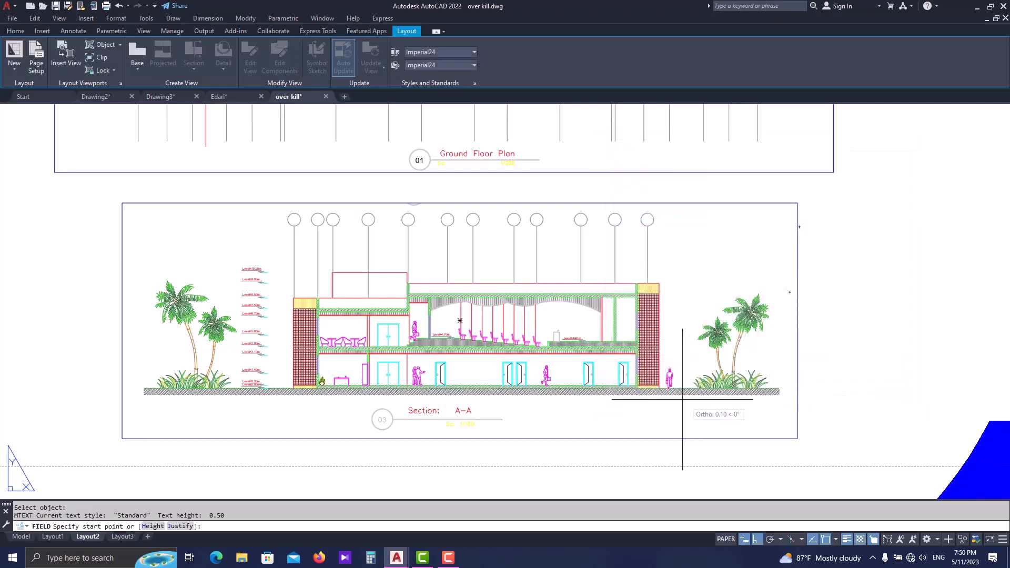
{"action": "scroll", "coordinate": [525, 309], "scroll_direction": "down", "scroll_amount": 8}
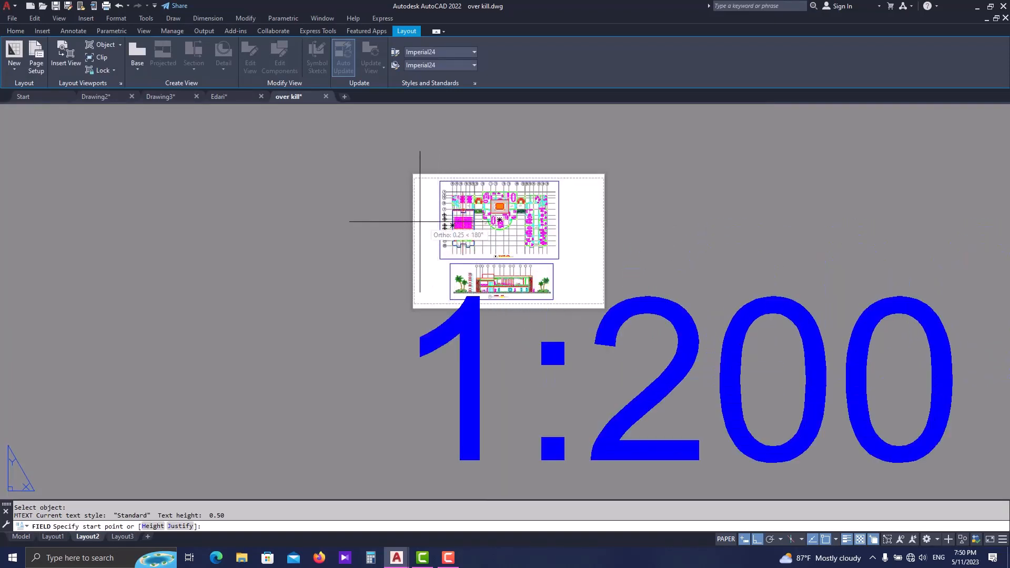
{"action": "left_click", "coordinate": [386, 203]}
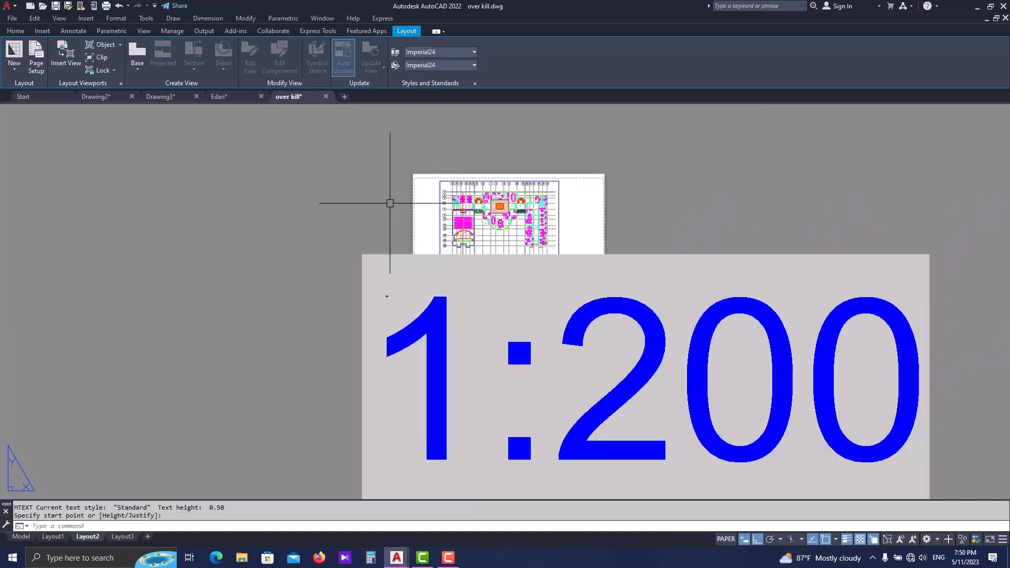
{"action": "key", "text": "Escape"}
- Scale the oversized viewport scale field text down to a small fraction of its size
{"action": "left_click", "coordinate": [735, 230]}
{"action": "left_click", "coordinate": [692, 306]}
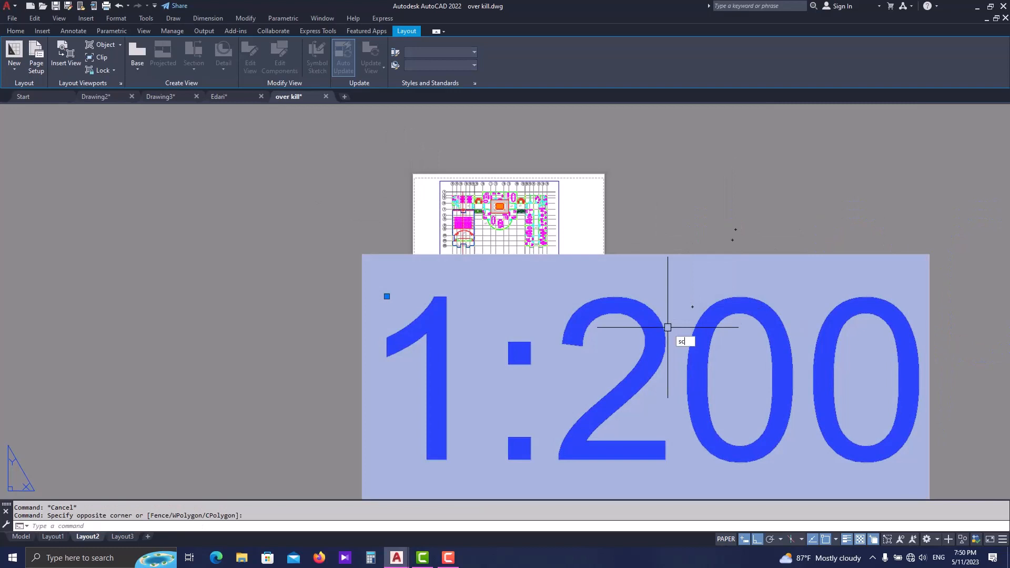
{"action": "type", "text": "sc"}
{"action": "key", "text": "Return"}
{"action": "left_click", "coordinate": [661, 392]}
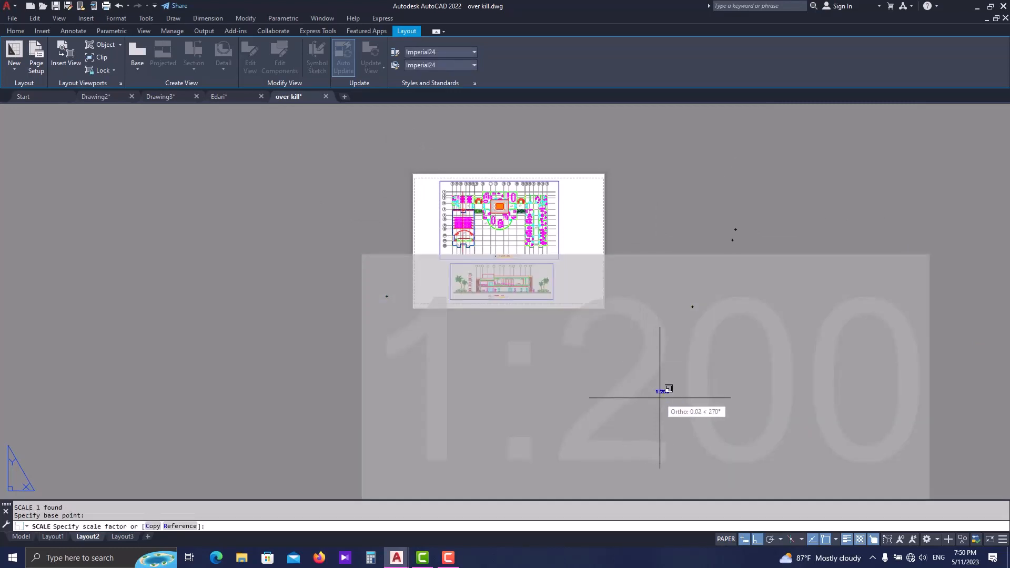
{"action": "key", "text": "Escape"}
- Move the scale field text onto the sheet beside the Section A-A title, with Ortho turned off
{"action": "scroll", "coordinate": [661, 392], "scroll_direction": "up", "scroll_amount": 4}
{"action": "type", "text": "m"}
{"action": "key", "text": "Return"}
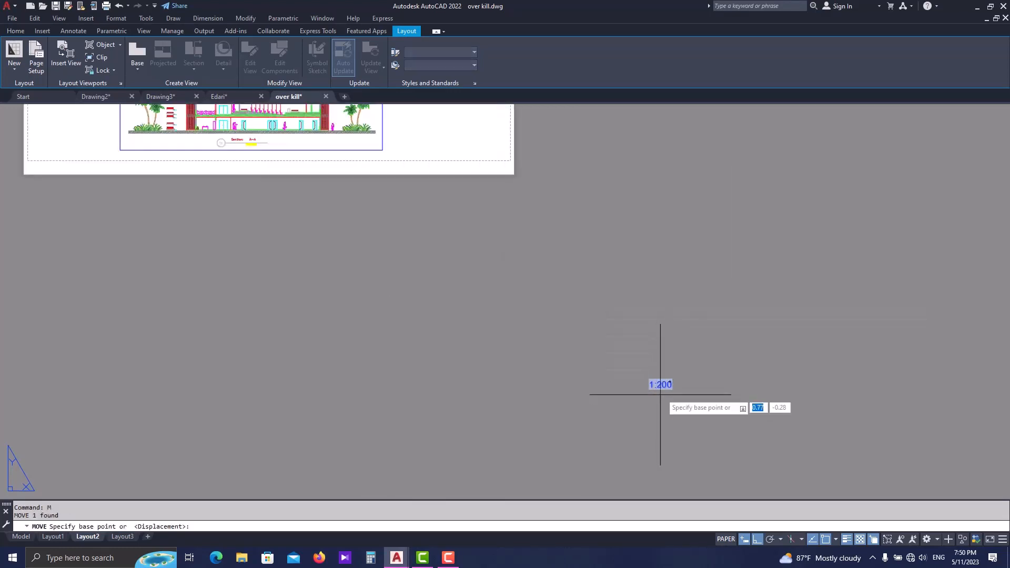
{"action": "left_click", "coordinate": [670, 389]}
{"action": "middle_click_drag", "start_coordinate": [462, 331], "coordinate": [644, 412]}
{"action": "key", "text": "F8"}
{"action": "middle_click_drag", "start_coordinate": [427, 268], "coordinate": [560, 350]}
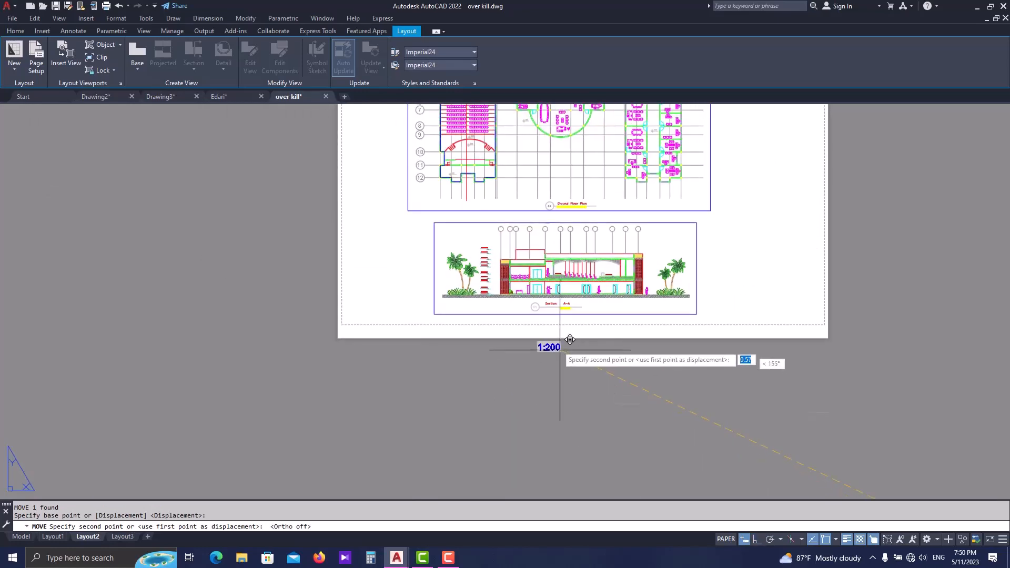
{"action": "scroll", "coordinate": [560, 350], "scroll_direction": "up", "scroll_amount": 10}
{"action": "key", "text": "Escape"}
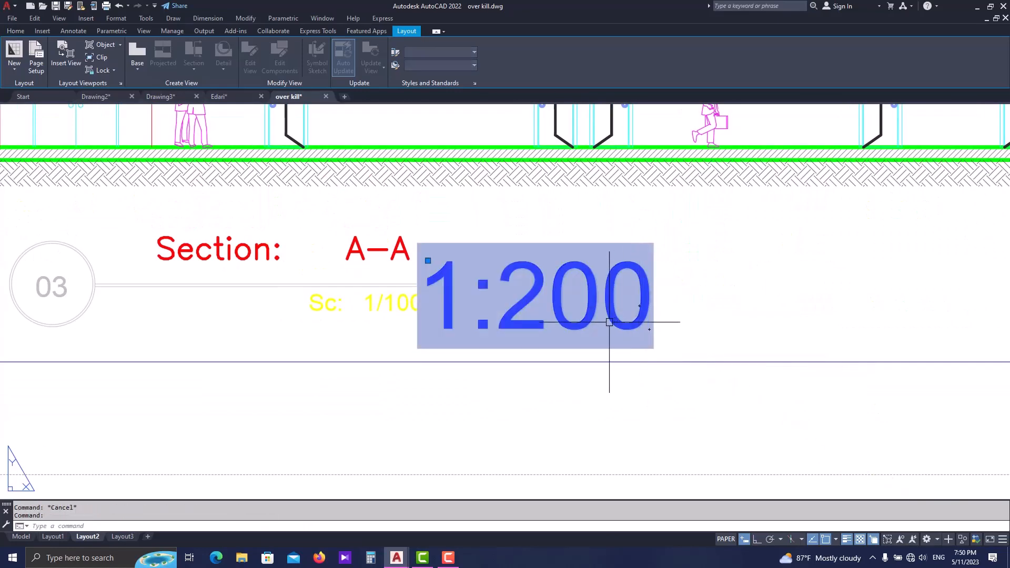
- Scale the field text down further to roughly match the lettering of the Section A-A title
{"action": "type", "text": "sc"}
{"action": "key", "text": "Return"}
{"action": "left_click", "coordinate": [609, 322]}
{"action": "left_click", "coordinate": [645, 322]}
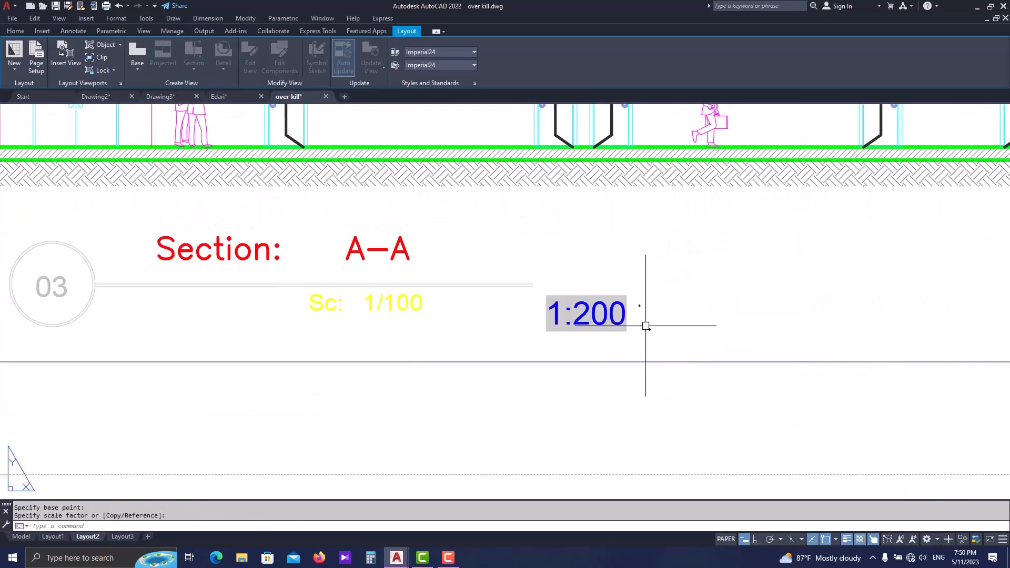
- Move the scale field text directly beside the "Sc: 1/100" label under the Section A-A title line
{"action": "type", "text": "m"}
{"action": "key", "text": "Return"}
{"action": "left_click", "coordinate": [606, 347]}
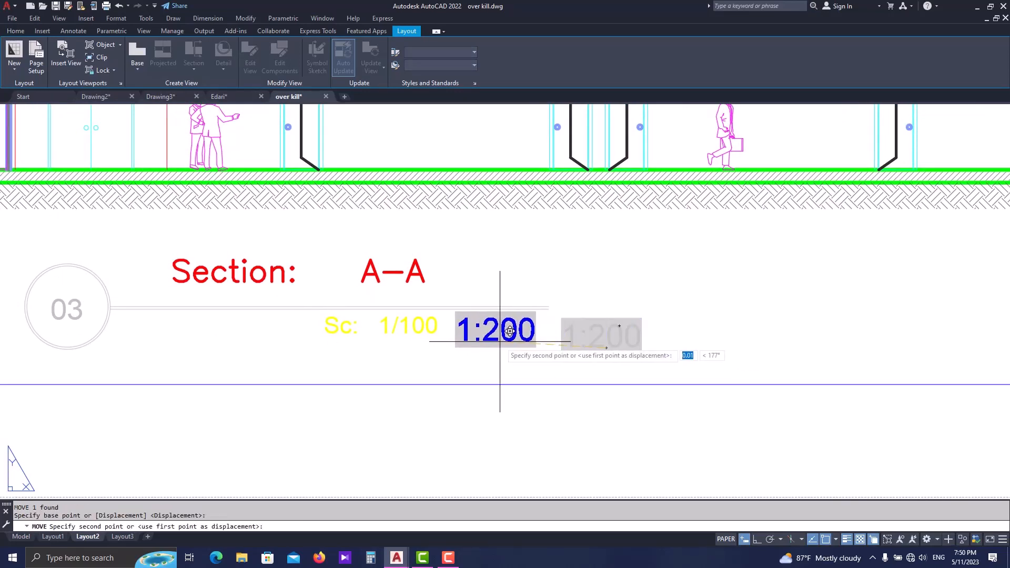
{"action": "key", "text": "Escape"}
- Examine the scale field text beside the Section A-A title's existing scale label, up close and within the whole section view
{"action": "middle_click_drag", "start_coordinate": [342, 337], "coordinate": [376, 356]}
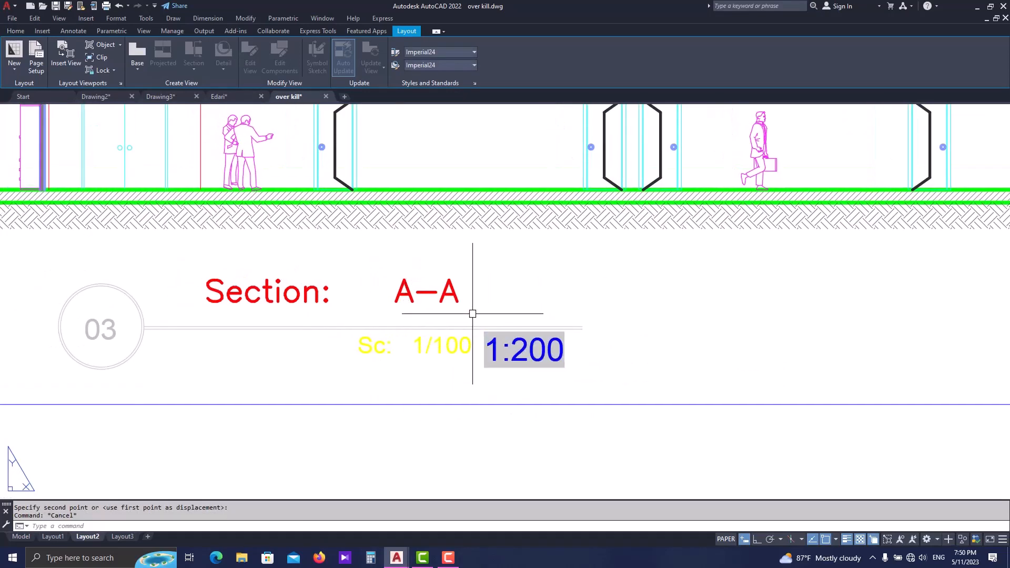
{"action": "scroll", "coordinate": [502, 374], "scroll_direction": "down", "scroll_amount": 5}
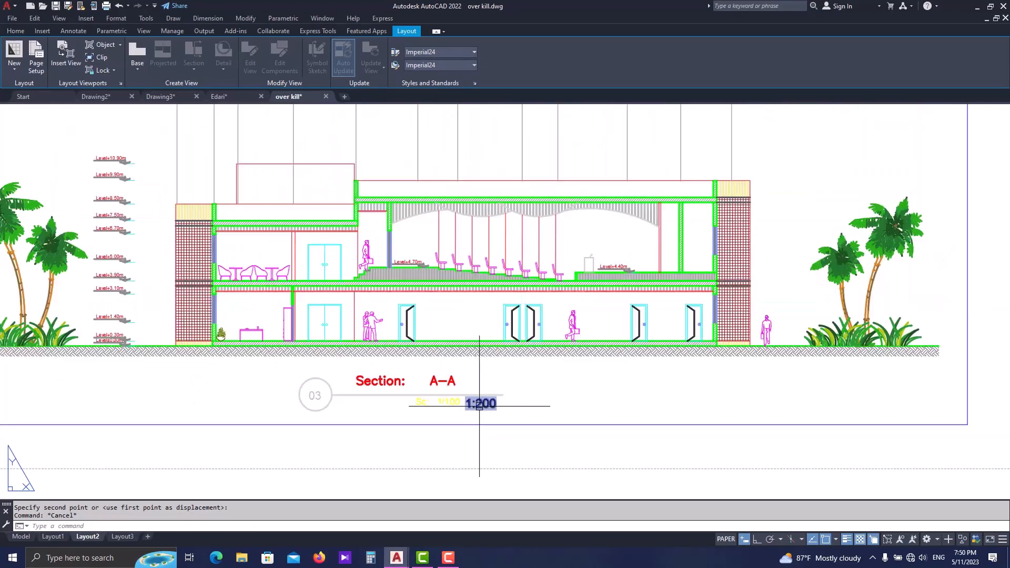
{"action": "scroll", "coordinate": [487, 409], "scroll_direction": "up", "scroll_amount": 6}
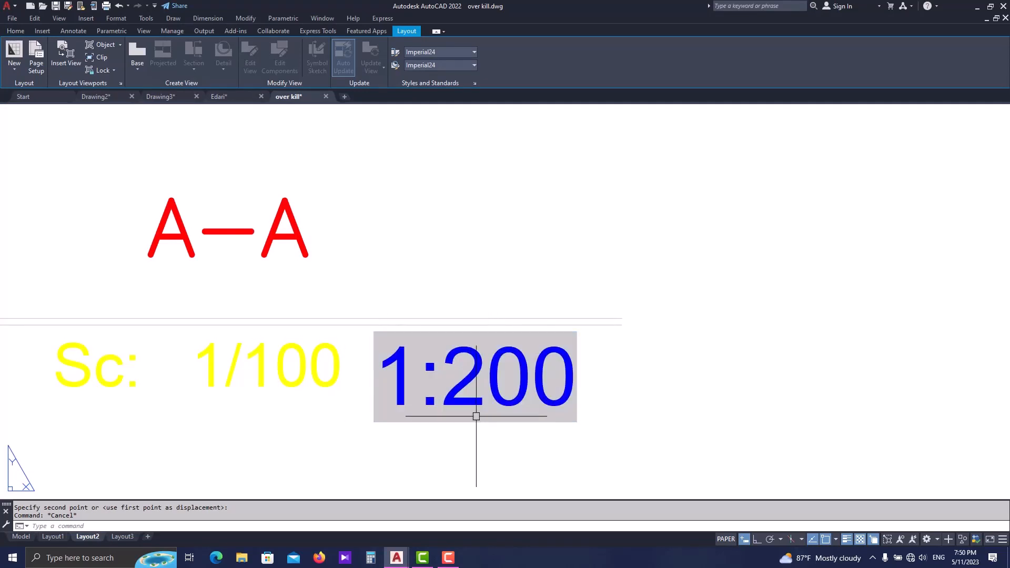
{"action": "left_click", "coordinate": [499, 403]}
{"action": "scroll", "coordinate": [489, 412], "scroll_direction": "down", "scroll_amount": 2}
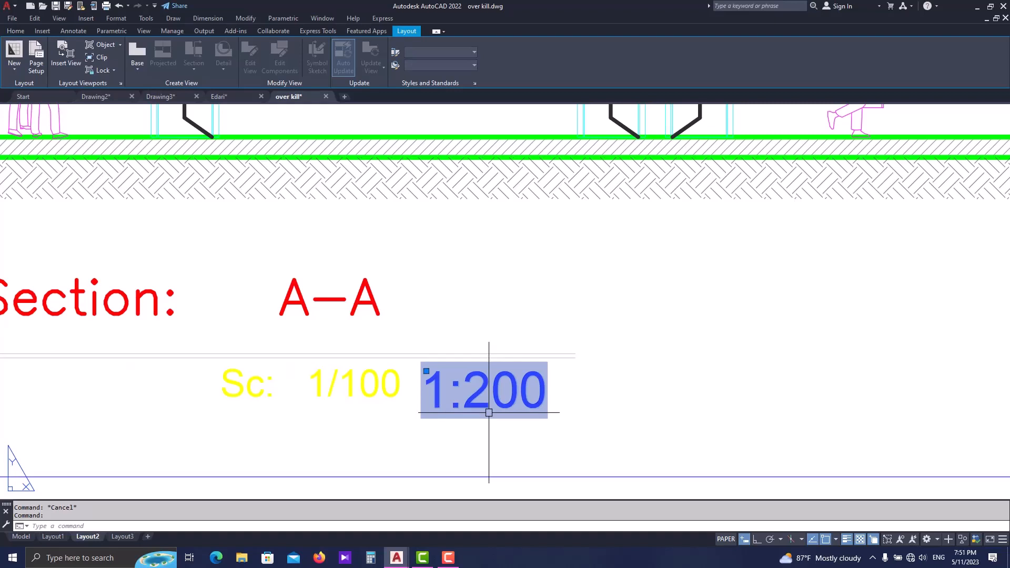
{"action": "scroll", "coordinate": [489, 412], "scroll_direction": "down", "scroll_amount": 1}
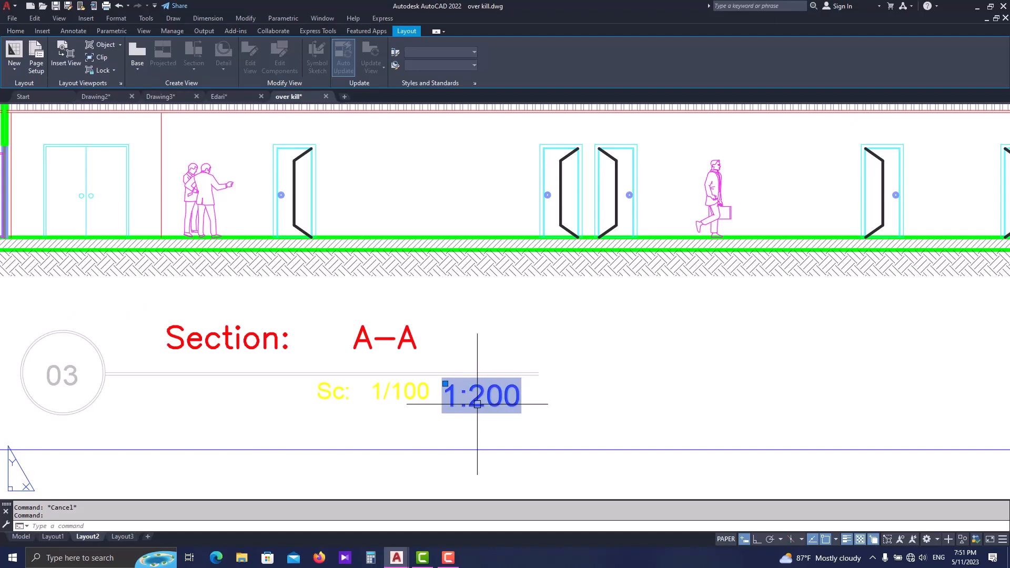
{"action": "key", "text": "Escape"}
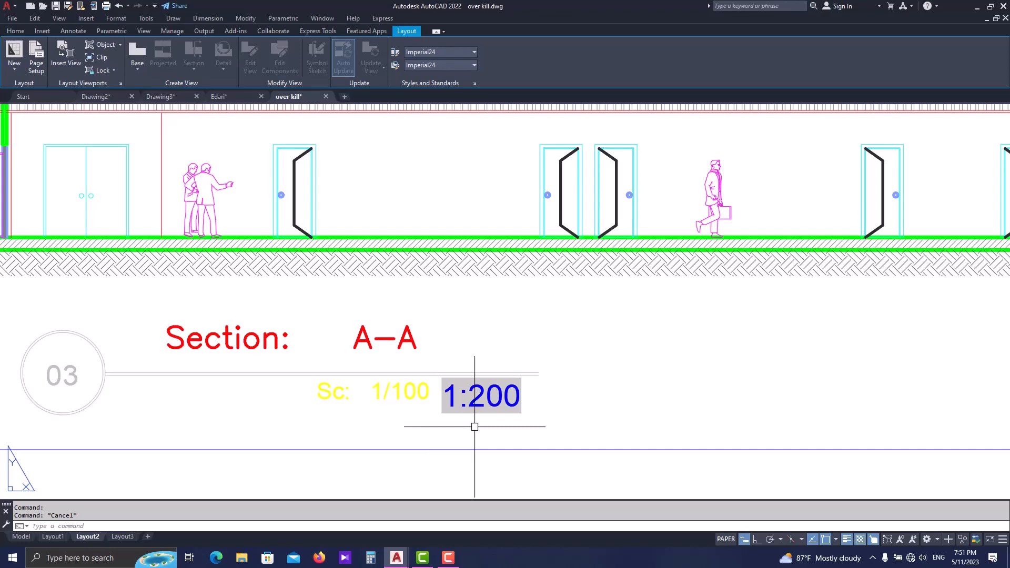
{"action": "scroll", "coordinate": [475, 426], "scroll_direction": "down", "scroll_amount": 3}
{"action": "scroll", "coordinate": [518, 436], "scroll_direction": "down", "scroll_amount": 2}
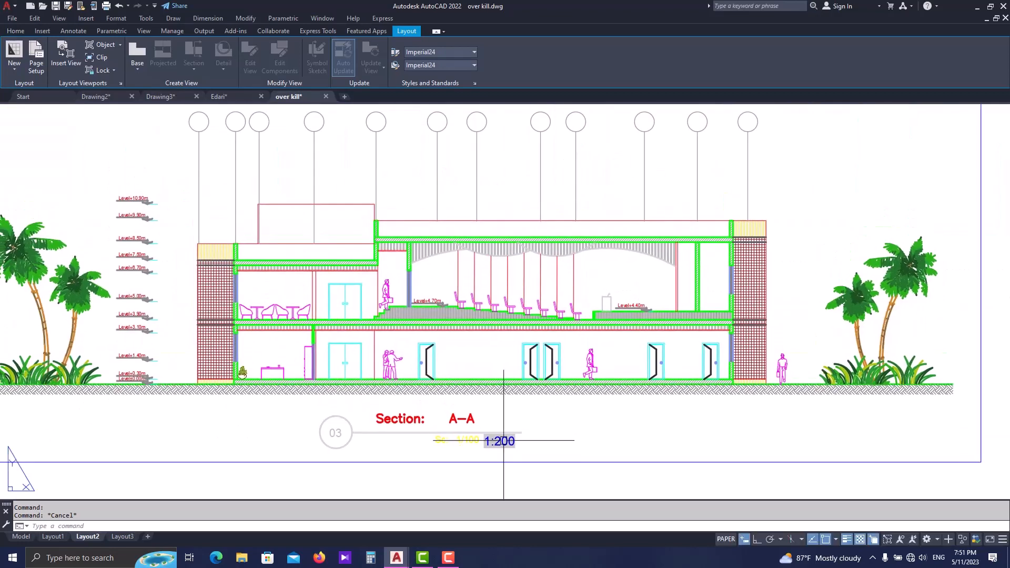
- Insert a field showing the Ground Floor Plan viewport's custom scale, in the Use scale name format, beside the Ground Floor Plan title
{"action": "middle_click_drag", "start_coordinate": [536, 319], "coordinate": [535, 347]}
{"action": "key", "text": "Escape"}
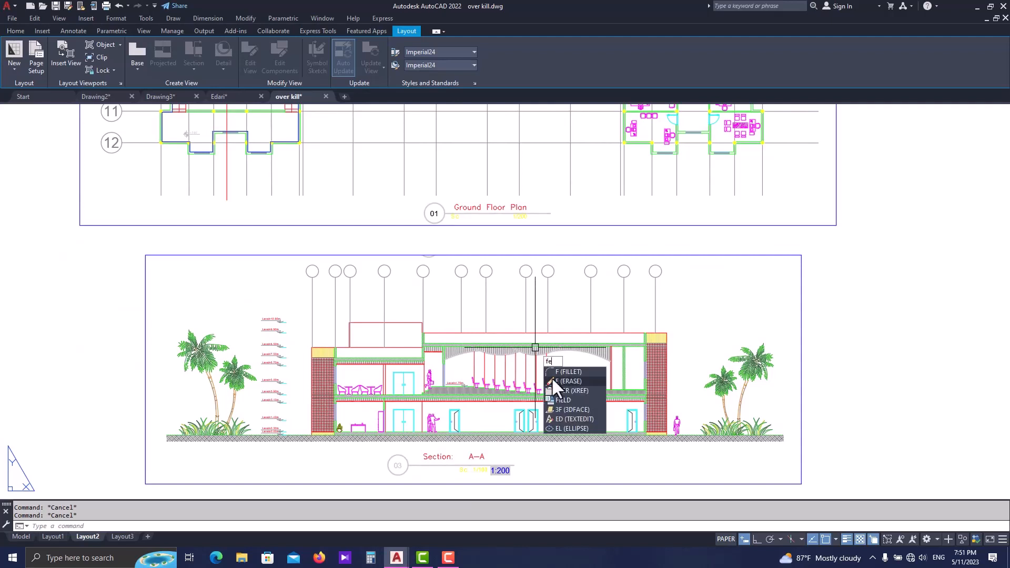
{"action": "left_click", "coordinate": [562, 400]}
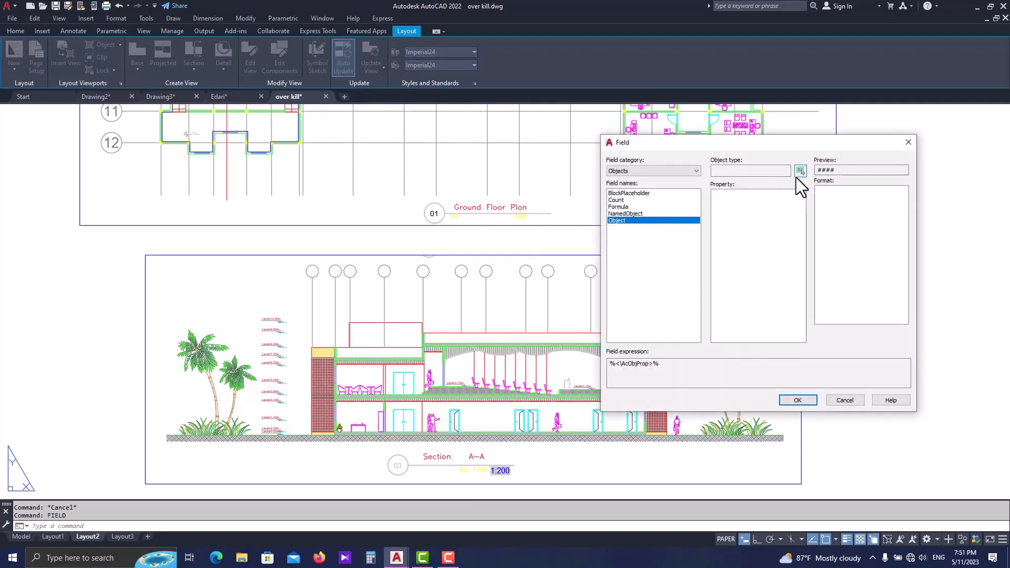
{"action": "left_click", "coordinate": [800, 171]}
{"action": "left_click", "coordinate": [763, 225]}
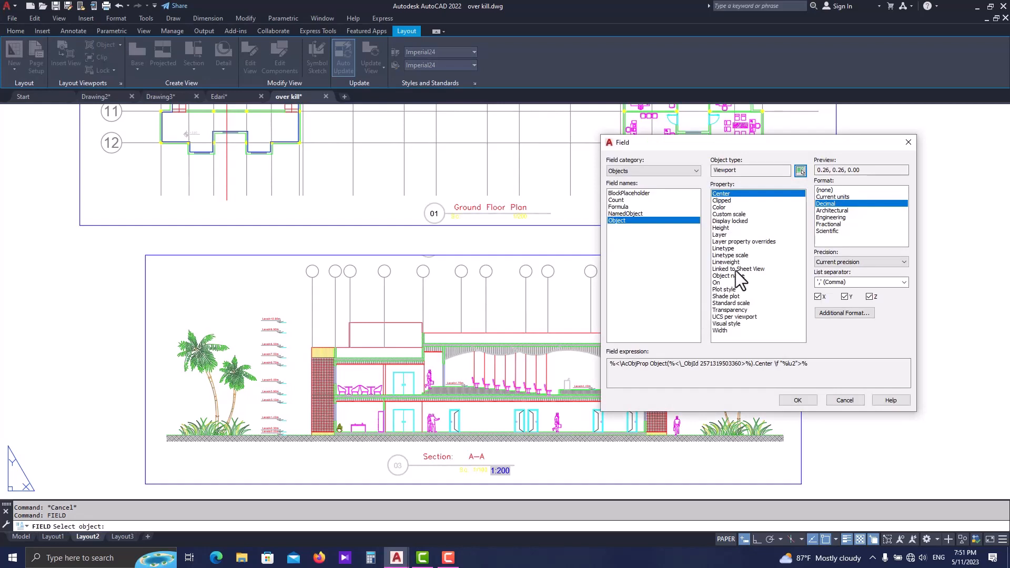
{"action": "left_click", "coordinate": [728, 214]}
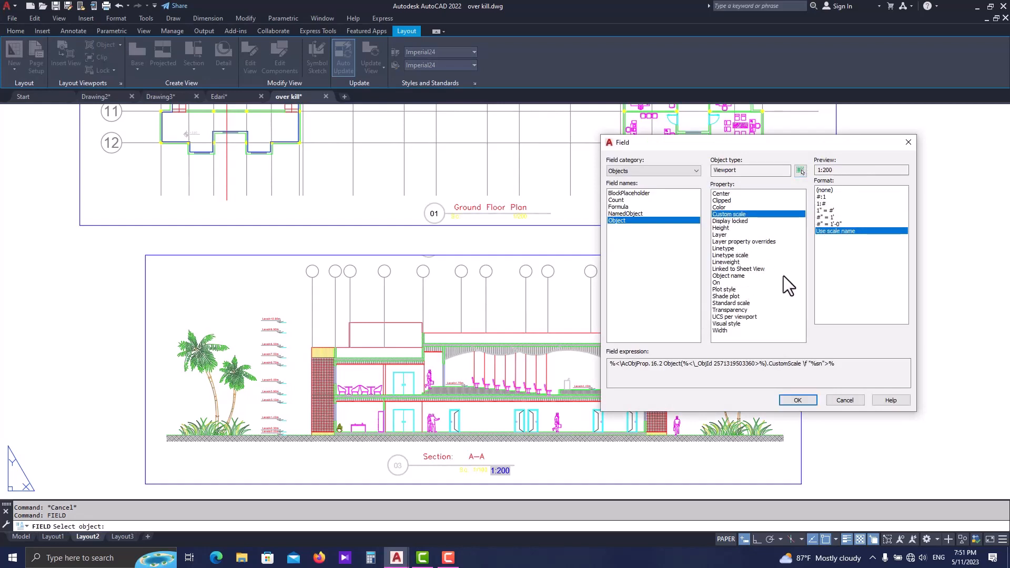
{"action": "left_click", "coordinate": [805, 399]}
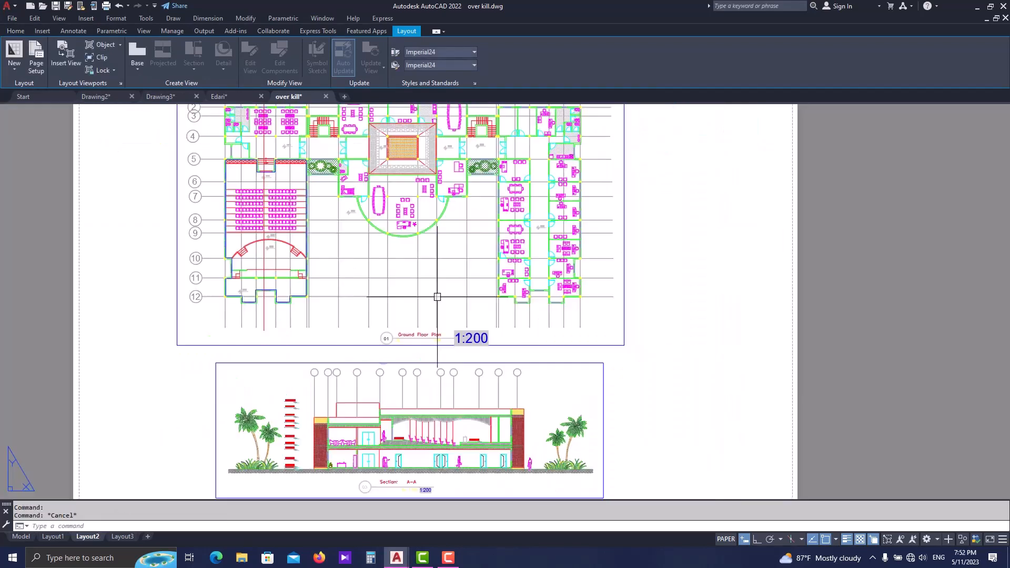
{"action": "key", "text": "Escape"}
{"action": "scroll", "coordinate": [483, 346], "scroll_direction": "up", "scroll_amount": 2}
{"action": "scroll", "coordinate": [483, 345], "scroll_direction": "up", "scroll_amount": 2}
{"action": "left_click", "coordinate": [469, 323]}
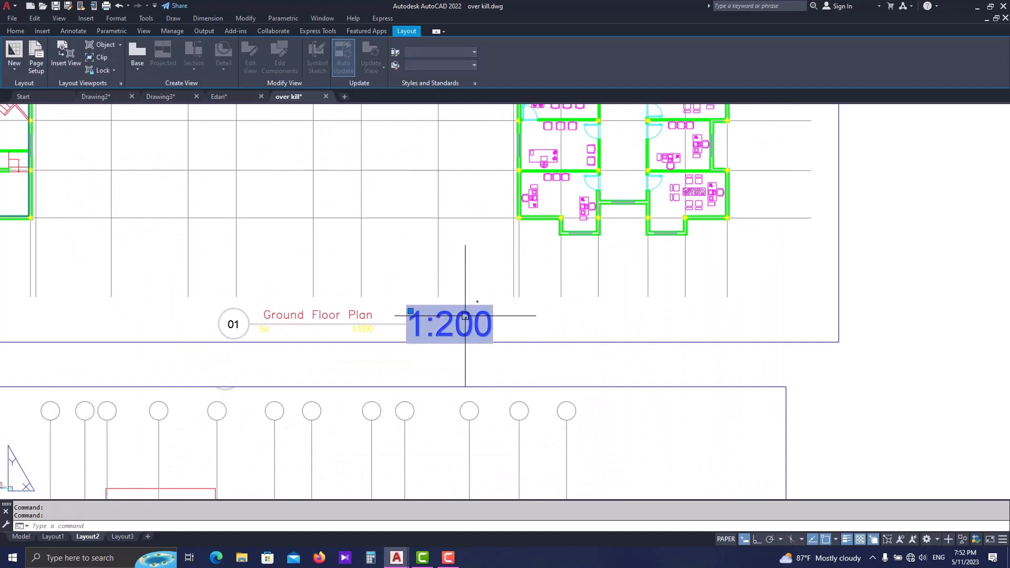
{"action": "scroll", "coordinate": [465, 327], "scroll_direction": "up", "scroll_amount": 4}
{"action": "key", "text": "Return"}
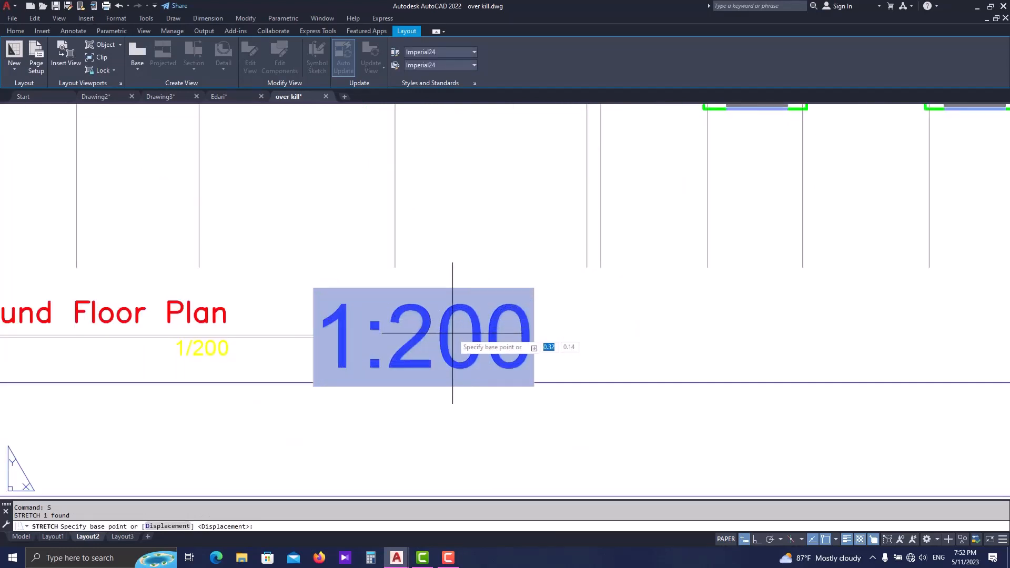
{"action": "left_click", "coordinate": [451, 333]}
{"action": "key", "text": "Escape"}
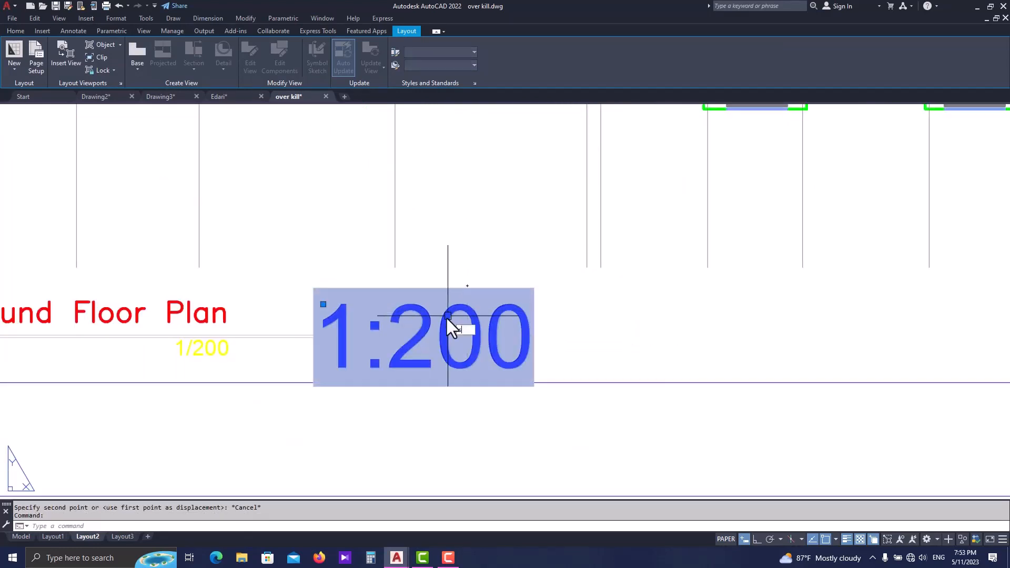
- Scale the Ground Floor Plan scale field text down to about half its size
{"action": "type", "text": "sc"}
{"action": "key", "text": "Return"}
{"action": "left_click", "coordinate": [434, 342]}
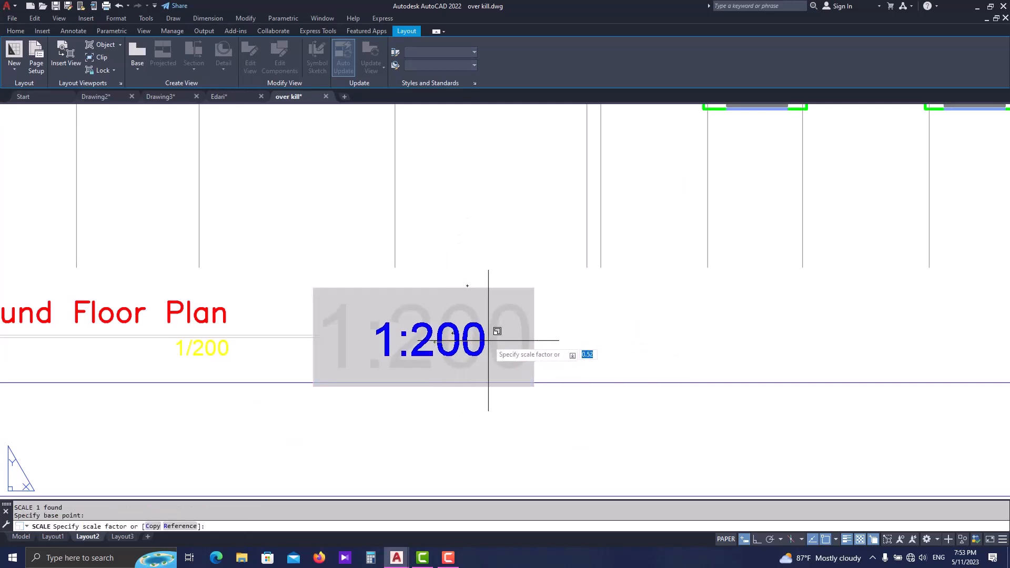
{"action": "left_click", "coordinate": [488, 340]}
- Move the scale field text directly beside the "1/200" label under the Ground Floor Plan title line
{"action": "middle_click_drag", "start_coordinate": [457, 341], "coordinate": [481, 340]}
{"action": "type", "text": "m"}
{"action": "key", "text": "Return"}
{"action": "left_click", "coordinate": [481, 343]}
{"action": "key", "text": "Return"}
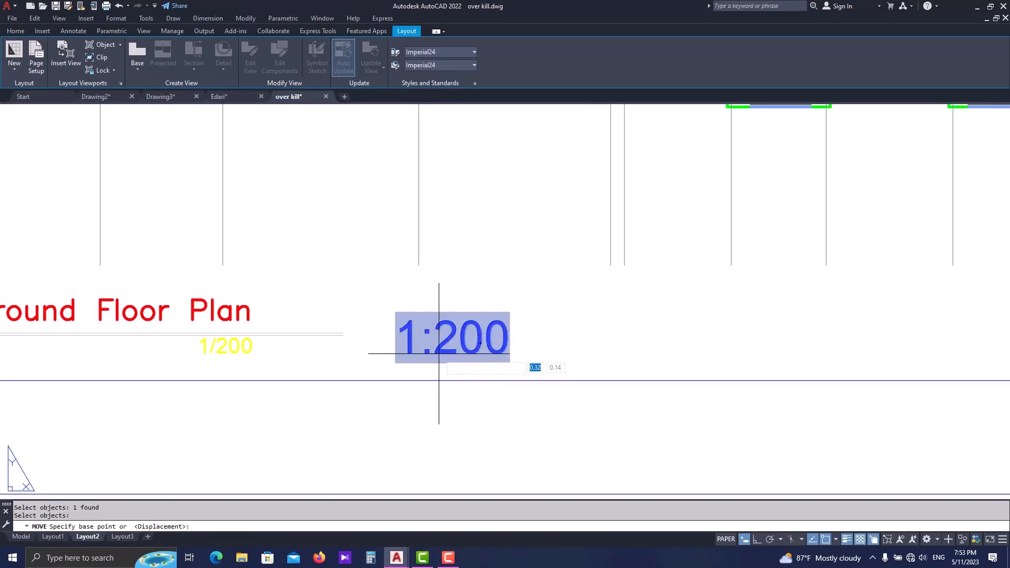
{"action": "left_click", "coordinate": [441, 346]}
{"action": "left_click", "coordinate": [305, 364]}
{"action": "key", "text": "Escape"}
{"action": "scroll", "coordinate": [339, 318], "scroll_direction": "down", "scroll_amount": 2}
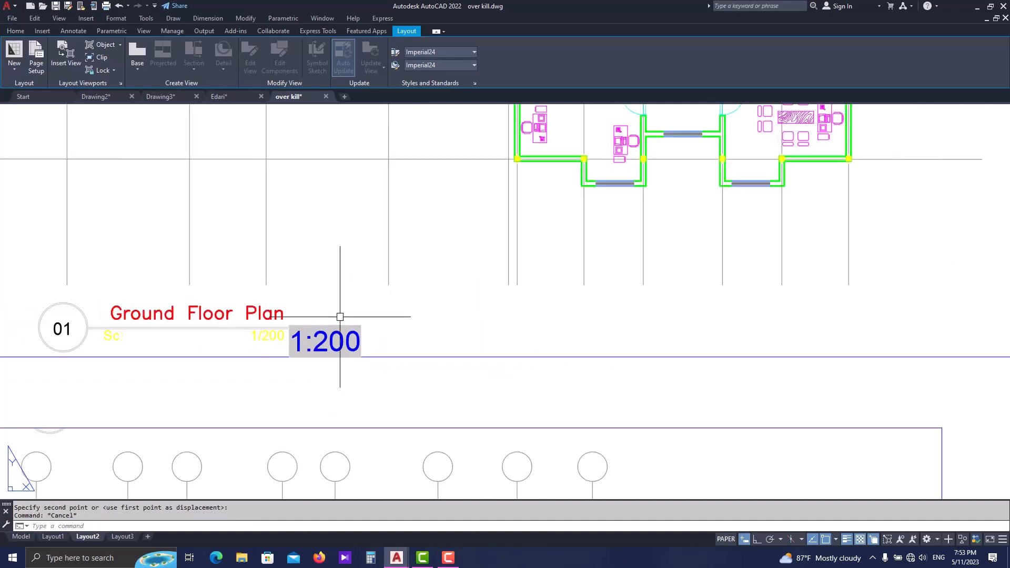
- Scale the Ground Floor Plan field text down further to roughly match the neighbouring scale label's lettering
{"action": "scroll", "coordinate": [345, 319], "scroll_direction": "up", "scroll_amount": 2}
{"action": "left_click", "coordinate": [352, 319]}
{"action": "left_click", "coordinate": [345, 335]}
{"action": "scroll", "coordinate": [345, 342], "scroll_direction": "up", "scroll_amount": 2}
{"action": "type", "text": "sc"}
{"action": "key", "text": "space"}
{"action": "left_click", "coordinate": [351, 361]}
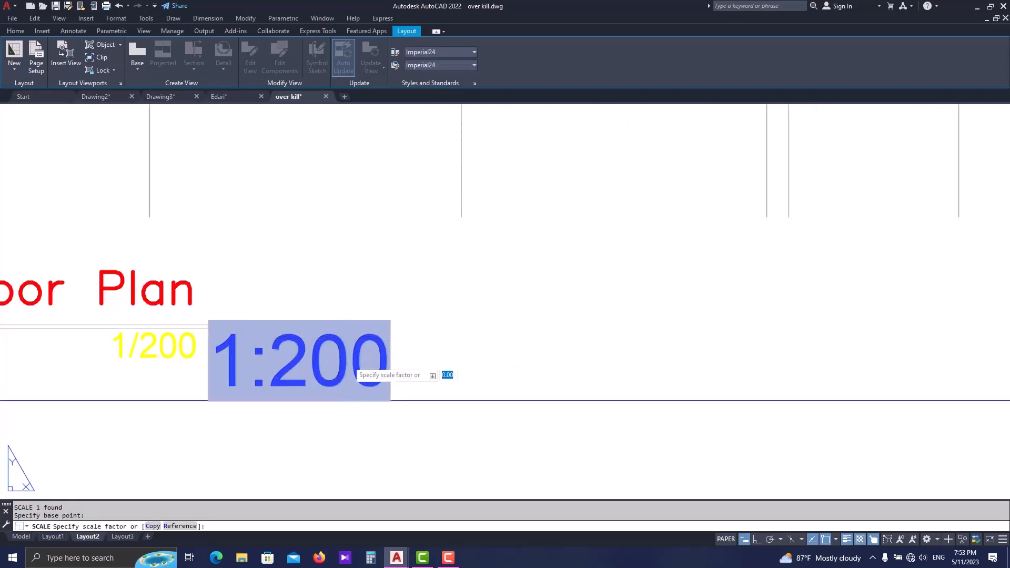
{"action": "left_click", "coordinate": [292, 358]}
{"action": "scroll", "coordinate": [314, 342], "scroll_direction": "down", "scroll_amount": 2}
{"action": "scroll", "coordinate": [367, 339], "scroll_direction": "down", "scroll_amount": 5}
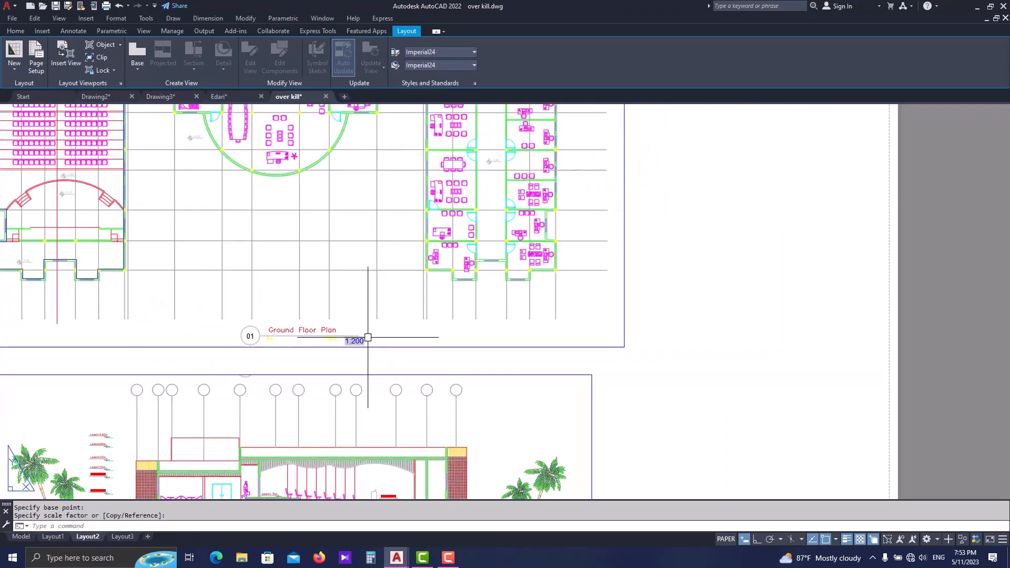
{"action": "key", "text": "Escape"}
- Examine the scale fields beside the Section A-A and Ground Floor Plan titles, up close and across the whole sheet
{"action": "middle_click_drag", "start_coordinate": [356, 368], "coordinate": [343, 237]}
{"action": "scroll", "coordinate": [287, 449], "scroll_direction": "up", "scroll_amount": 3}
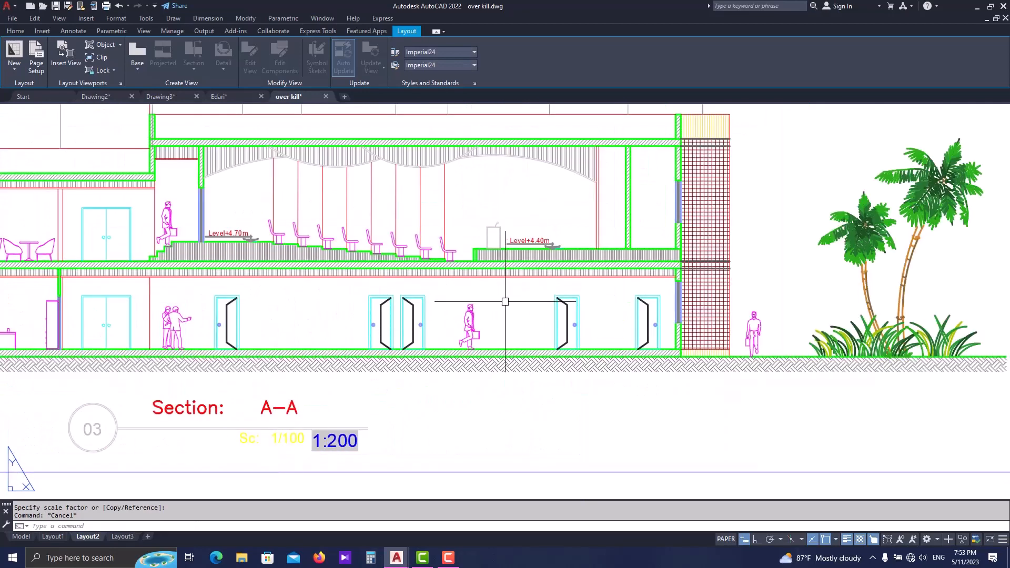
{"action": "key", "text": "Escape"}
{"action": "scroll", "coordinate": [470, 321], "scroll_direction": "down", "scroll_amount": 4}
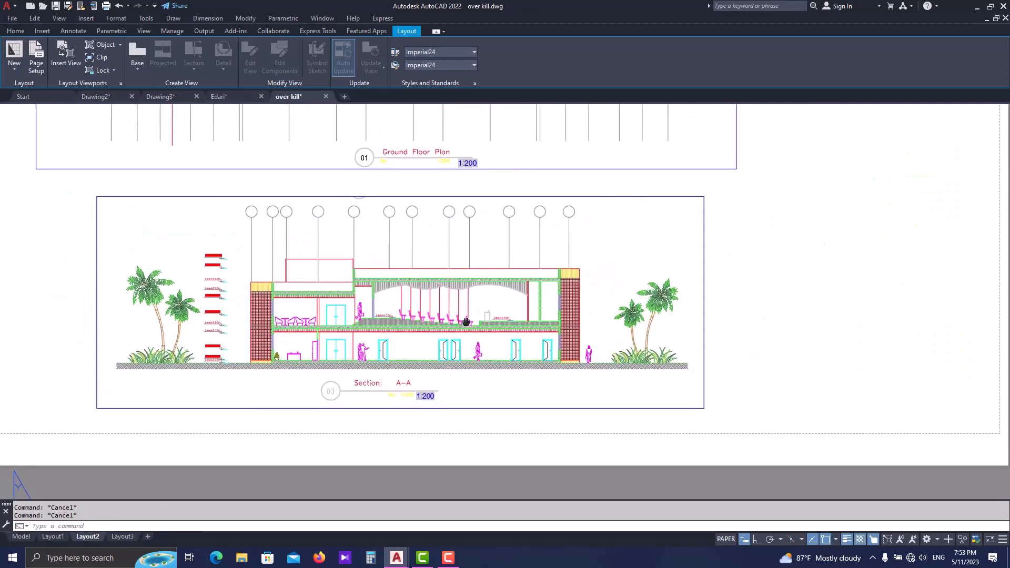
{"action": "scroll", "coordinate": [410, 363], "scroll_direction": "down", "scroll_amount": 5}
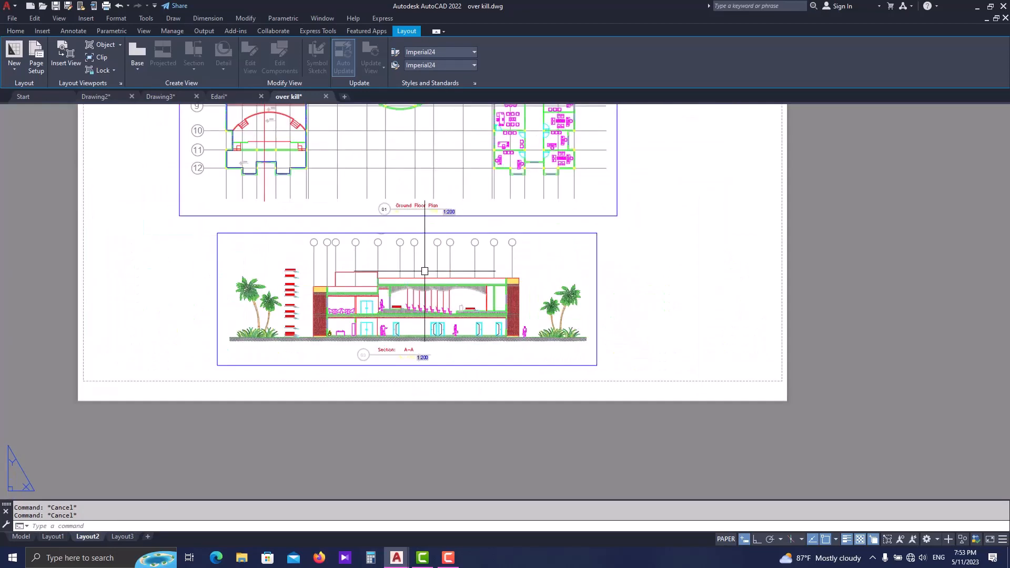
{"action": "middle_click_drag", "start_coordinate": [405, 160], "coordinate": [451, 259]}
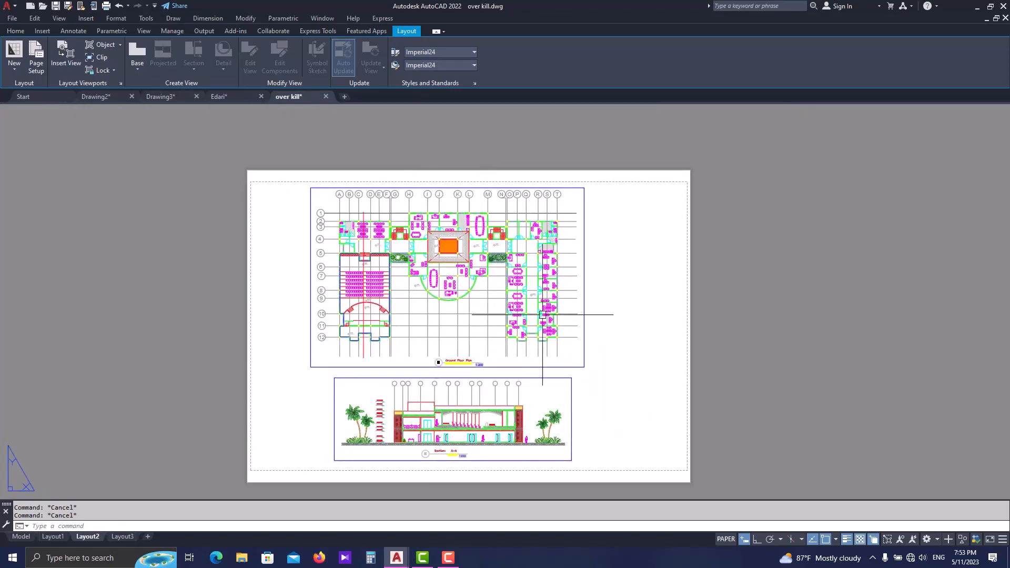
{"action": "middle_click_drag", "start_coordinate": [624, 309], "coordinate": [611, 282]}
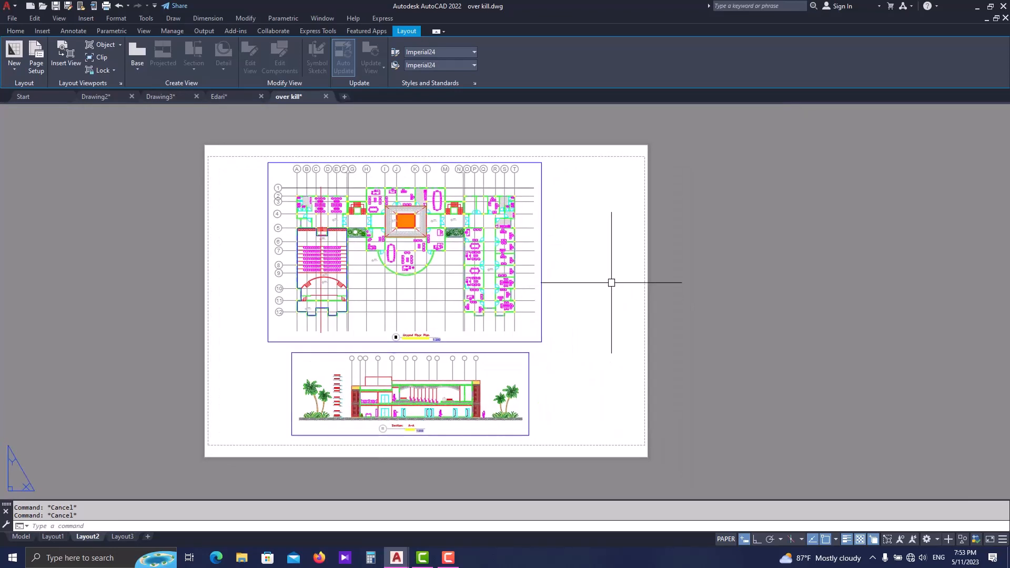
{"action": "left_click", "coordinate": [649, 285]}
{"action": "key", "text": "Escape"}
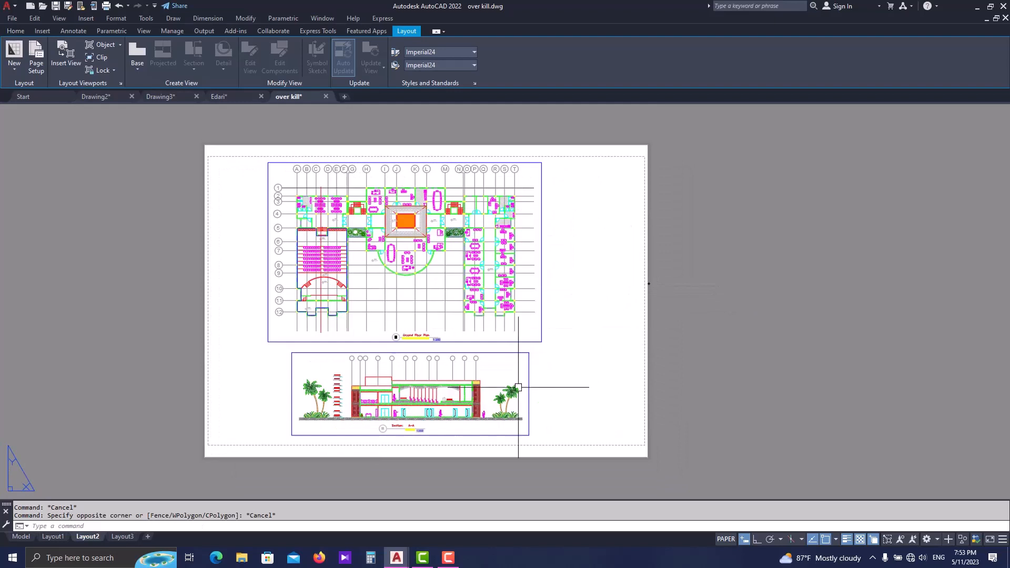
- Change the A2 page setup's paper size to ISO expand A1 (841.00 x 594.00 MM) and make that setup current for Layout2
{"action": "right_click", "coordinate": [89, 532]}
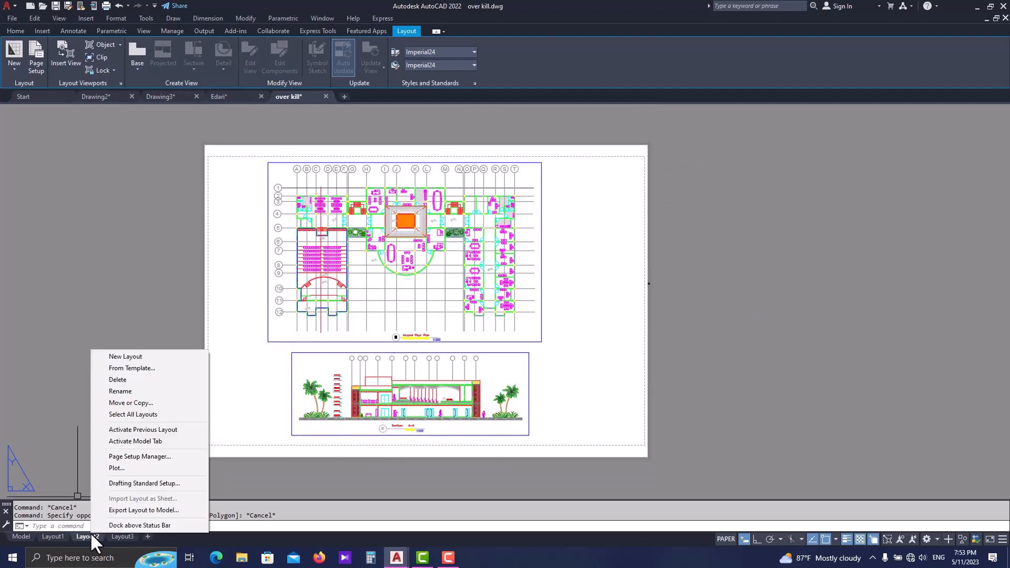
{"action": "left_click", "coordinate": [157, 456]}
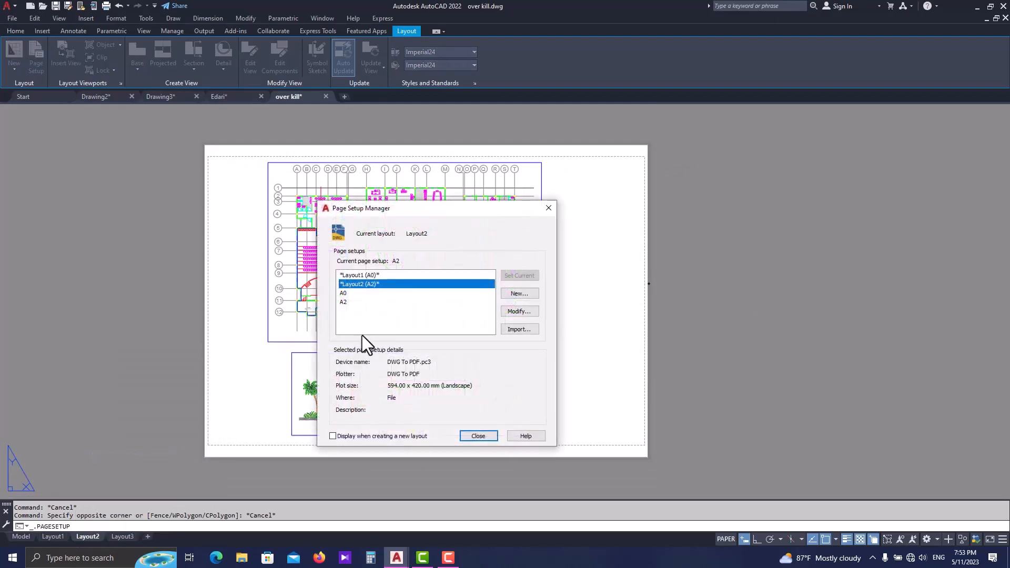
{"action": "left_click", "coordinate": [346, 302]}
{"action": "left_click", "coordinate": [518, 311]}
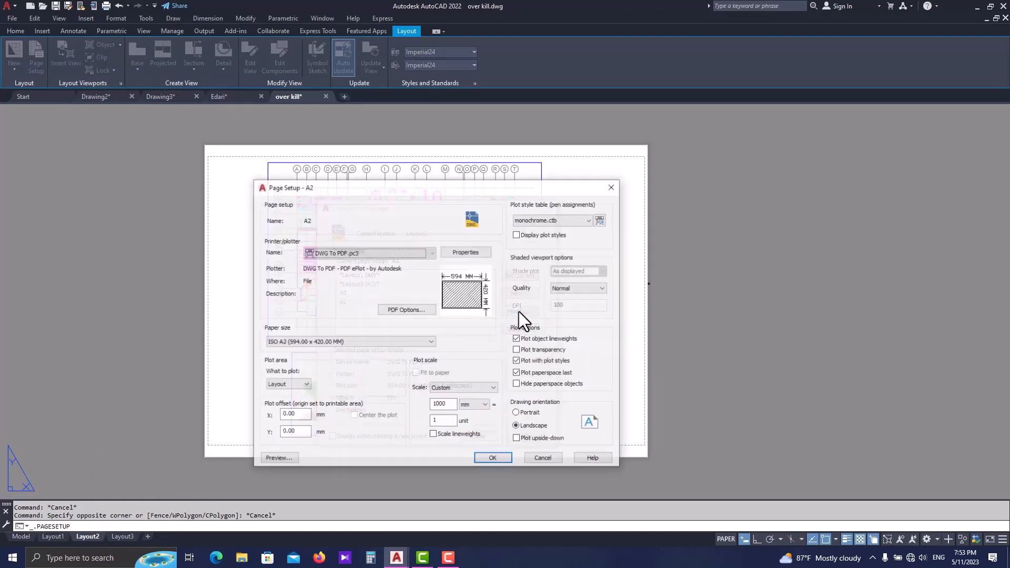
{"action": "left_click", "coordinate": [358, 342]}
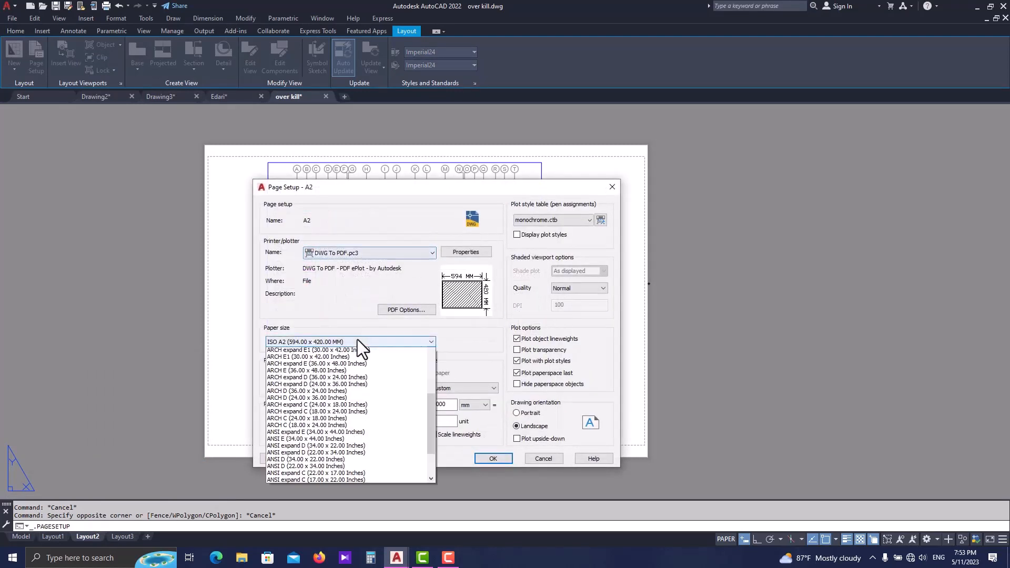
{"action": "scroll", "coordinate": [348, 367], "scroll_direction": "up", "scroll_amount": 1}
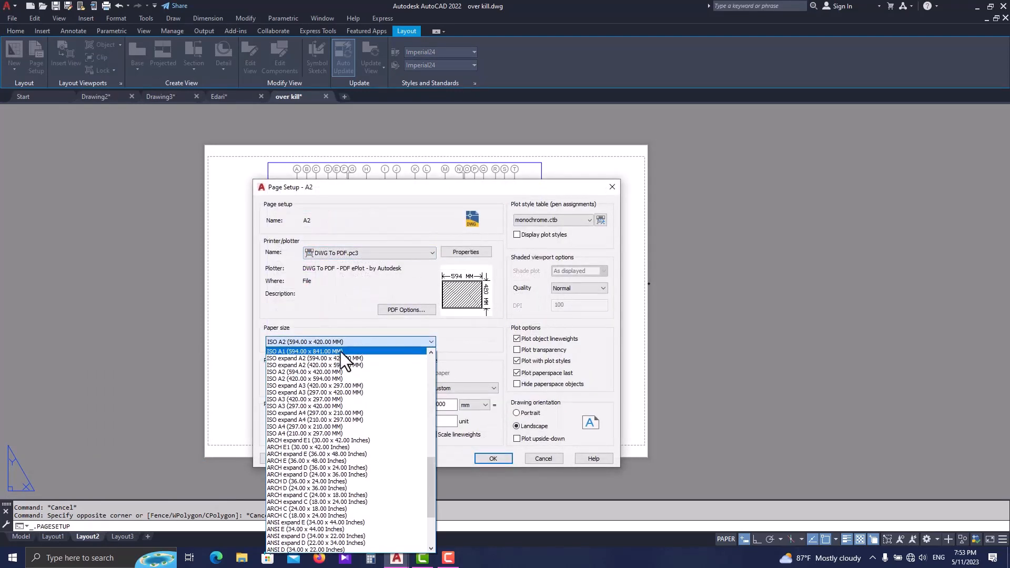
{"action": "scroll", "coordinate": [337, 361], "scroll_direction": "up", "scroll_amount": 1}
{"action": "left_click", "coordinate": [345, 379]}
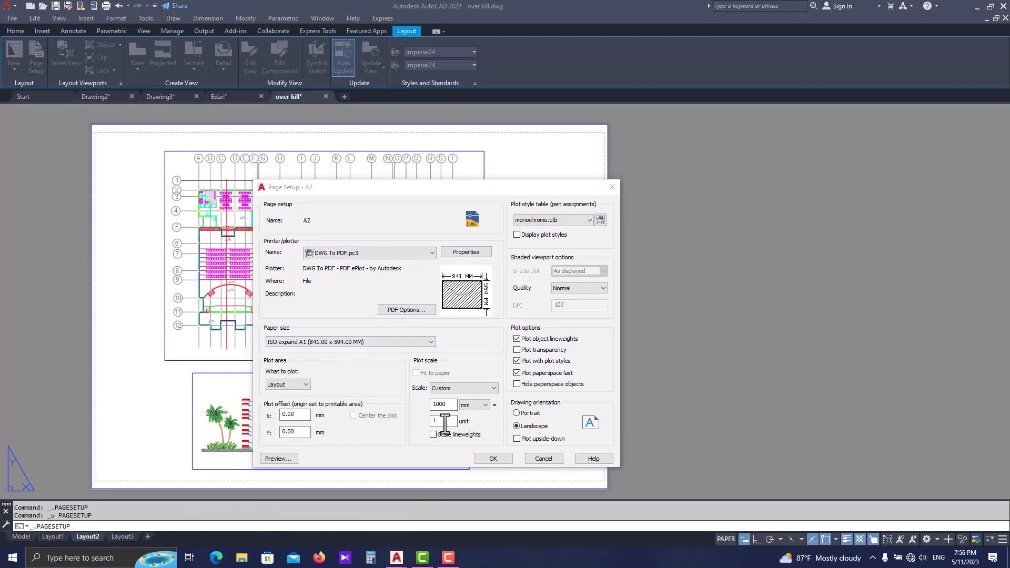
{"action": "left_click", "coordinate": [493, 459]}
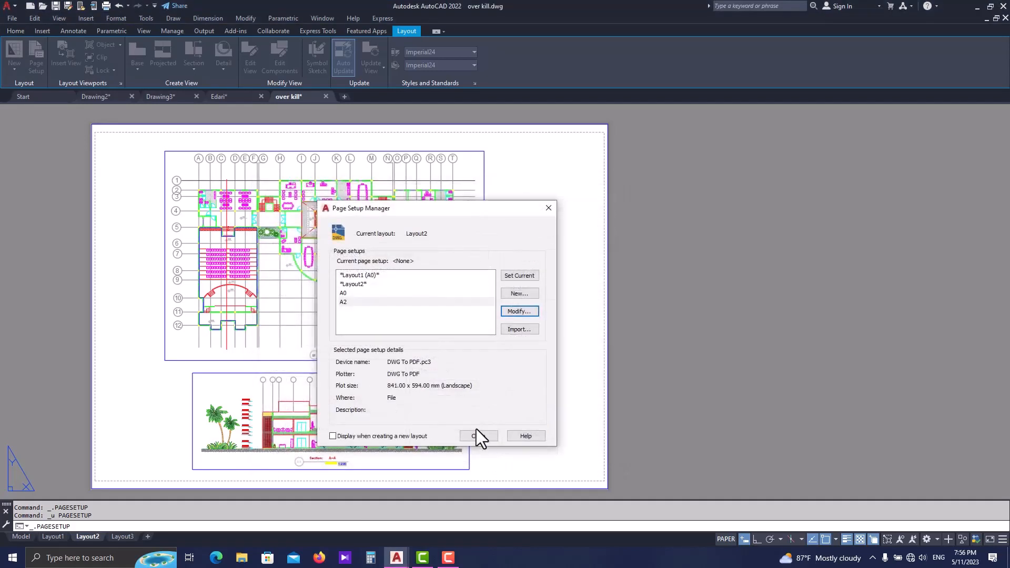
{"action": "left_click", "coordinate": [445, 302]}
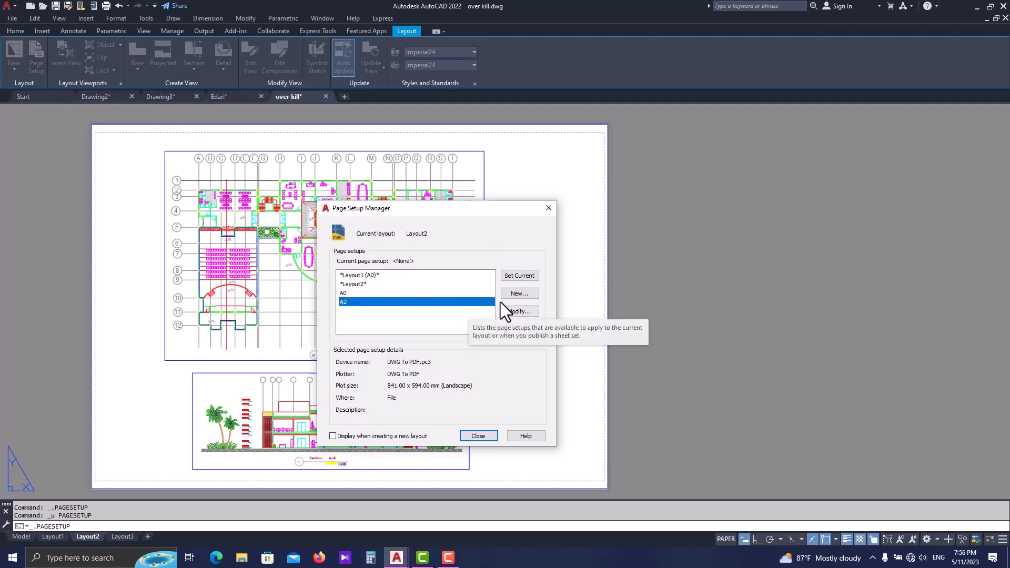
{"action": "left_click", "coordinate": [520, 275]}
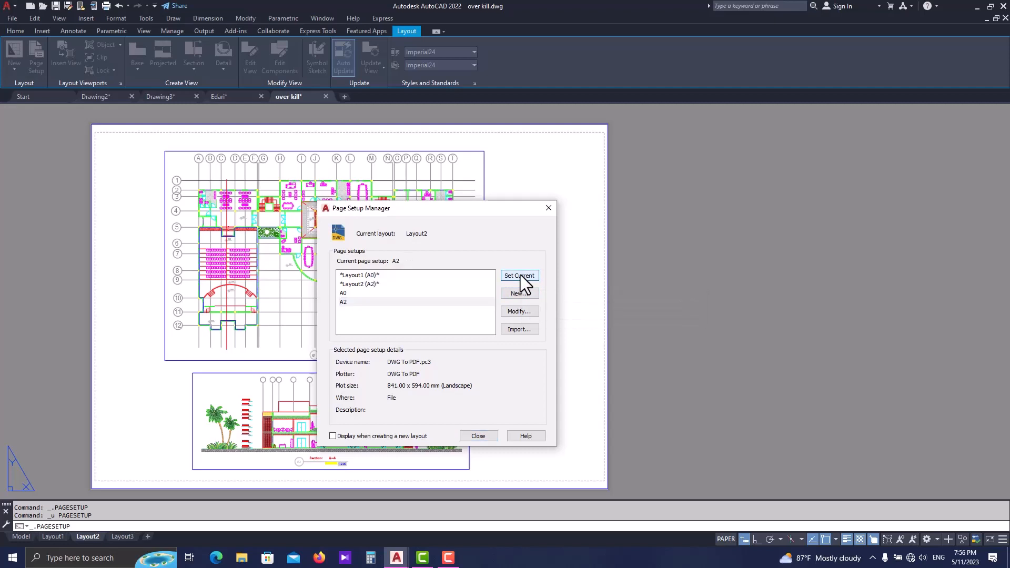
- Reselect an 841 x 594 mm landscape paper in the A2 page setup and update all layouts that reference it
{"action": "left_click", "coordinate": [482, 298]}
{"action": "left_click", "coordinate": [529, 309]}
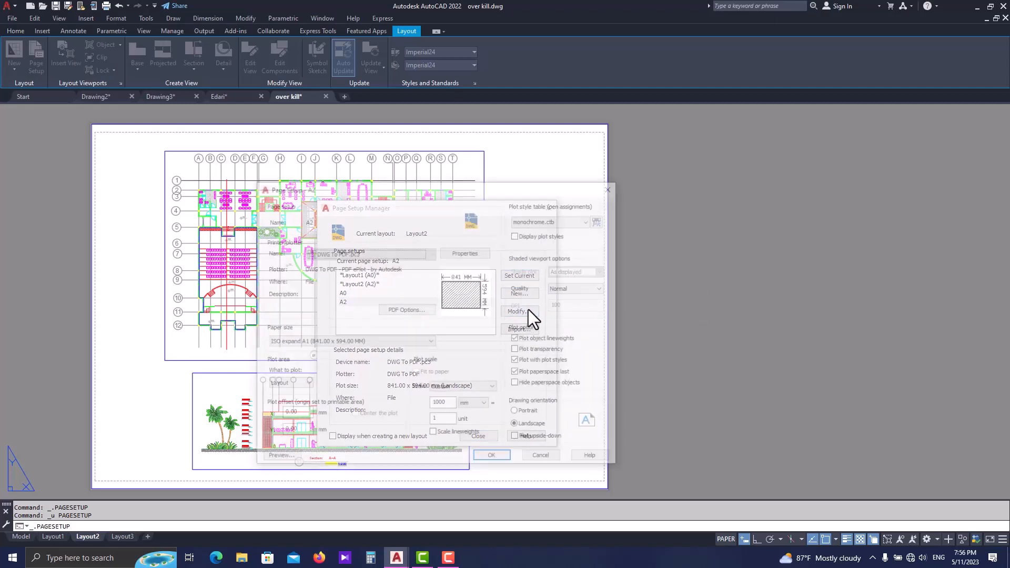
{"action": "left_click", "coordinate": [390, 340]}
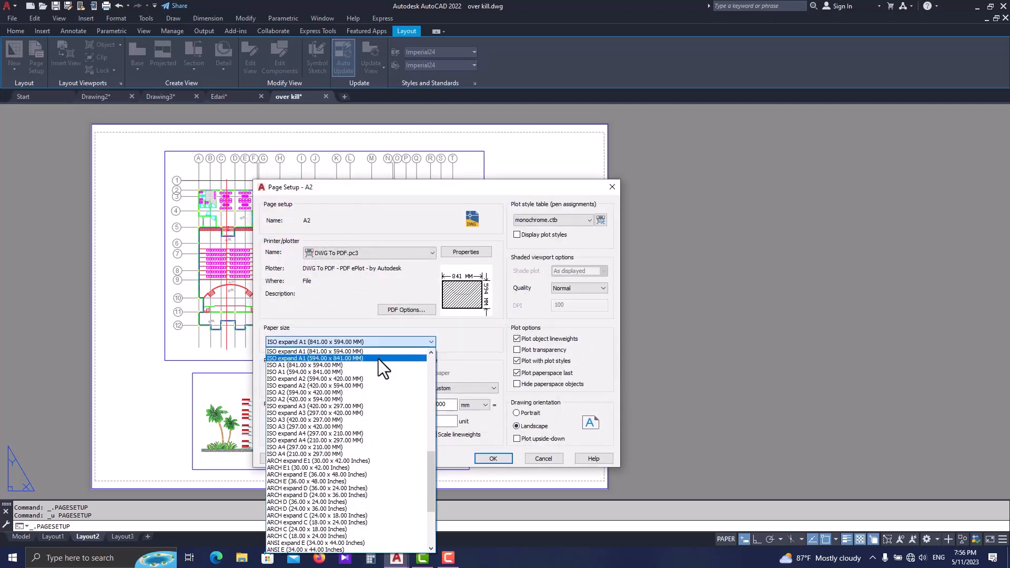
{"action": "scroll", "coordinate": [368, 363], "scroll_direction": "up", "scroll_amount": 1}
{"action": "left_click", "coordinate": [359, 371]}
{"action": "left_click", "coordinate": [492, 459]}
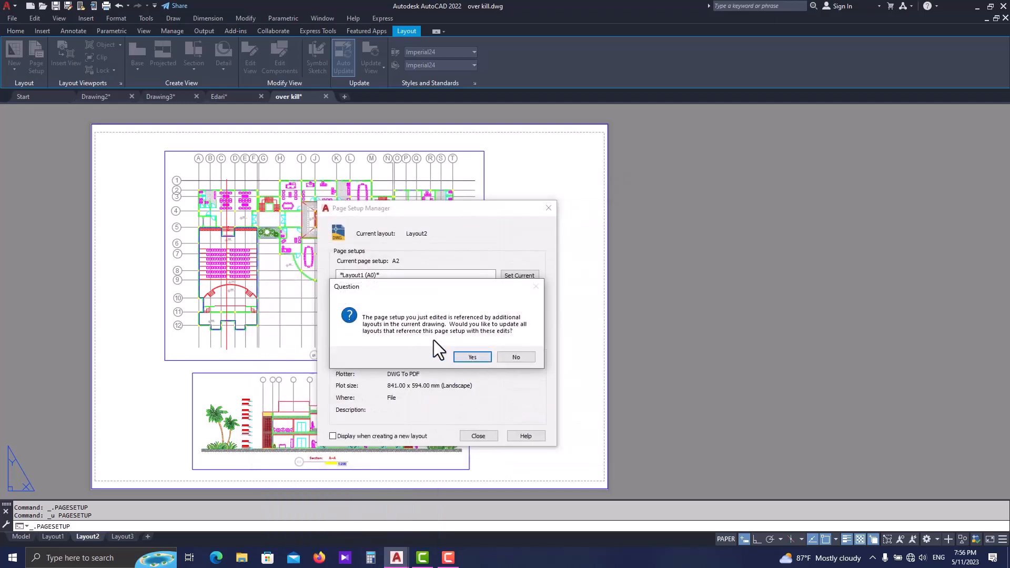
{"action": "left_click", "coordinate": [472, 356]}
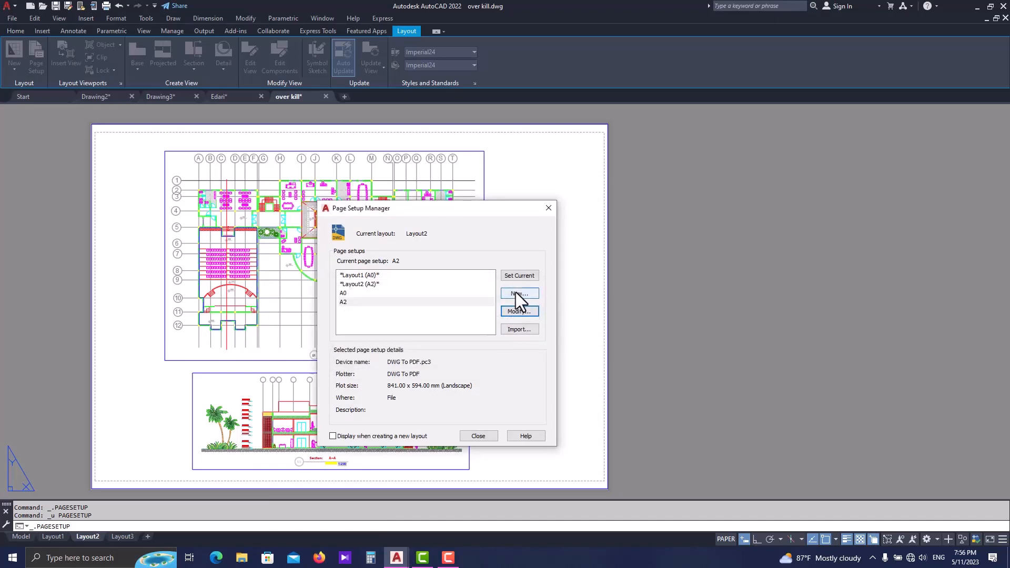
{"action": "left_click", "coordinate": [519, 273]}
{"action": "left_click", "coordinate": [484, 436]}
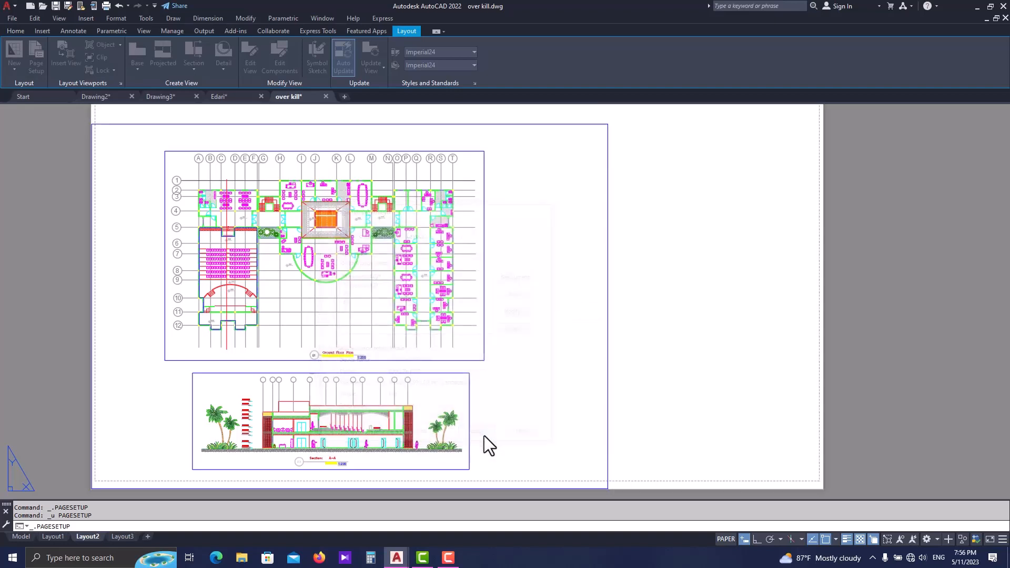
- Erase the large outer rectangle left over from the previous sheet size around the two viewports
{"action": "scroll", "coordinate": [474, 363], "scroll_direction": "down", "scroll_amount": 4}
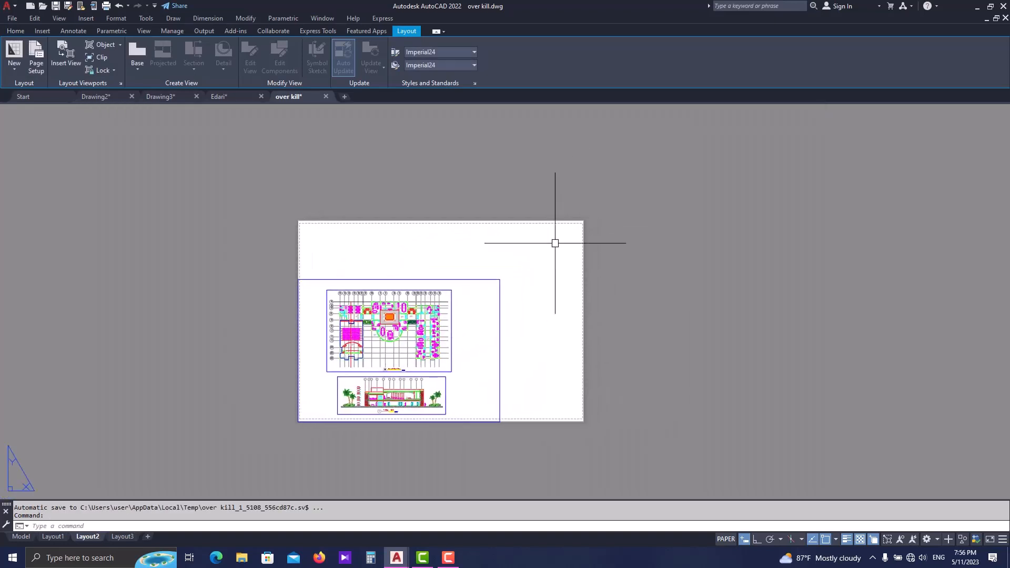
{"action": "scroll", "coordinate": [555, 243], "scroll_direction": "up", "scroll_amount": 2}
{"action": "left_click", "coordinate": [401, 290]}
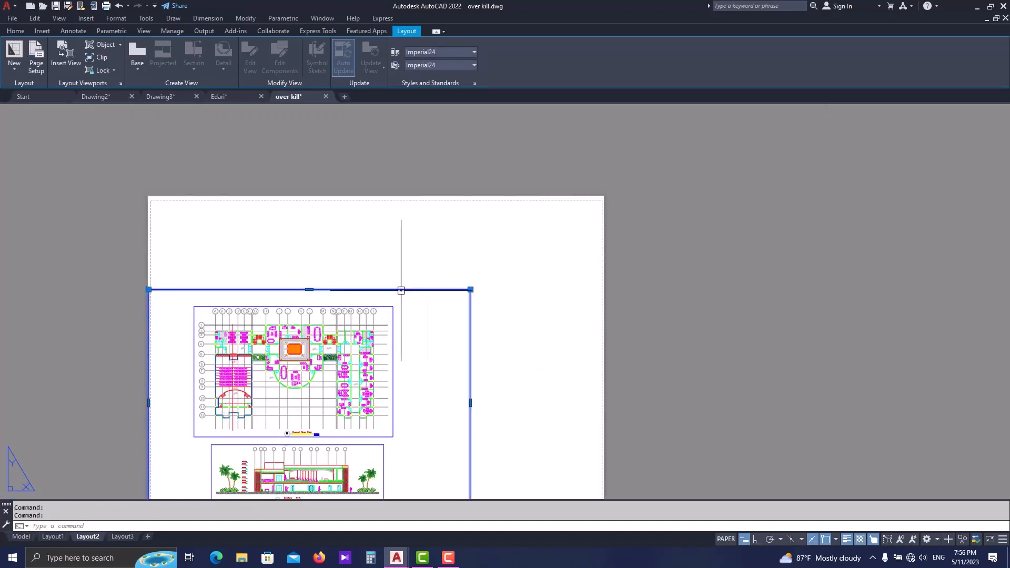
{"action": "scroll", "coordinate": [401, 289], "scroll_direction": "down", "scroll_amount": 2}
{"action": "type", "text": "E"}
{"action": "key", "text": "Return"}
{"action": "scroll", "coordinate": [393, 335], "scroll_direction": "up", "scroll_amount": 2}
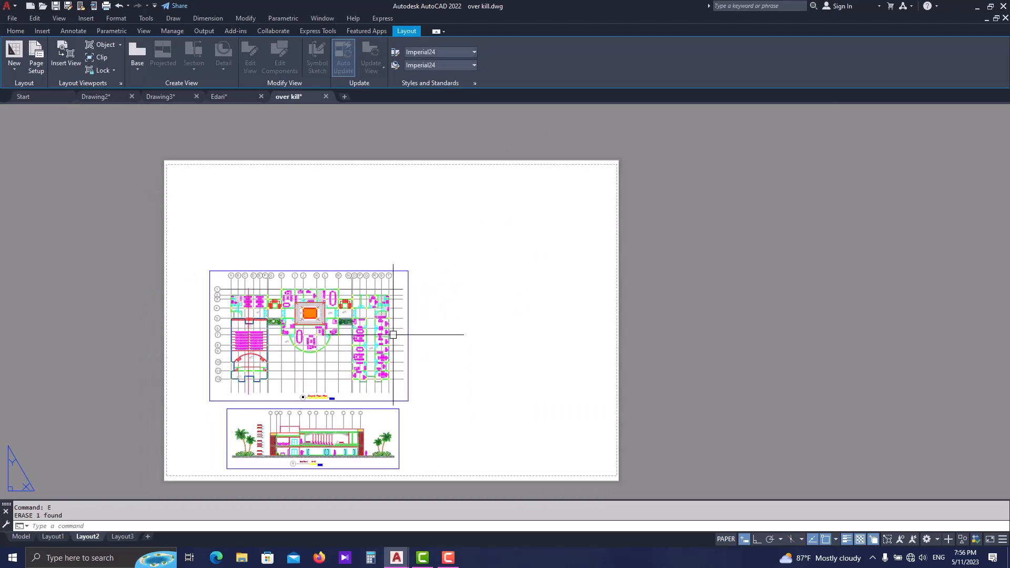
- Move the Ground Floor Plan viewport together with its scale field to the upper middle of the enlarged sheet
{"action": "left_click", "coordinate": [434, 250]}
{"action": "left_click", "coordinate": [198, 403]}
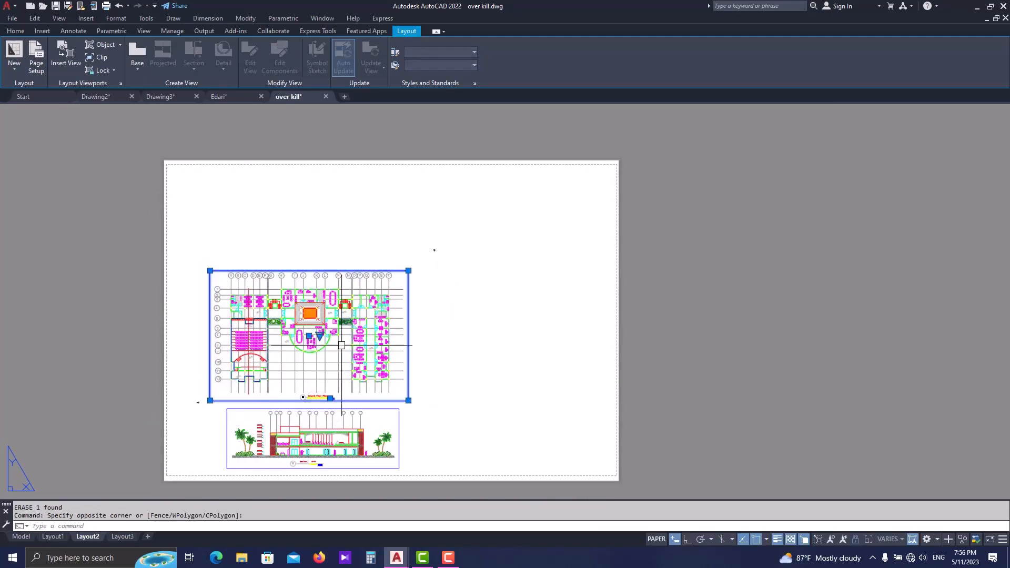
{"action": "type", "text": "m"}
{"action": "key", "text": "Return"}
{"action": "left_click", "coordinate": [429, 319]}
{"action": "left_click", "coordinate": [493, 230]}
{"action": "middle_click_drag", "start_coordinate": [392, 408], "coordinate": [422, 380]}
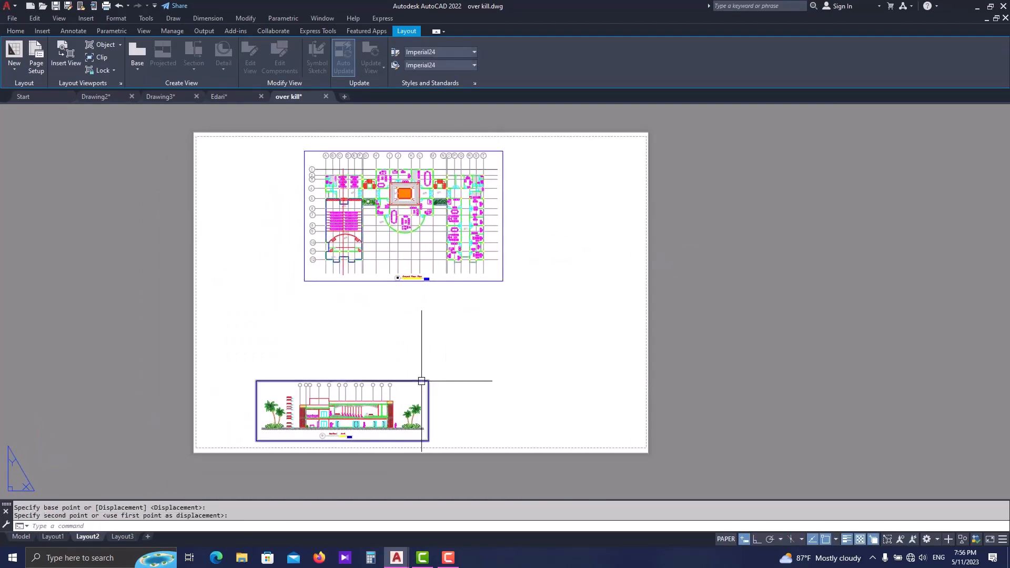
- Move the Section A-A viewport and its scale field to the lower middle of the sheet, beneath the floor plan
{"action": "left_click", "coordinate": [421, 380]}
{"action": "left_click", "coordinate": [255, 445]}
{"action": "type", "text": "m"}
{"action": "key", "text": "Return"}
{"action": "left_click", "coordinate": [463, 387]}
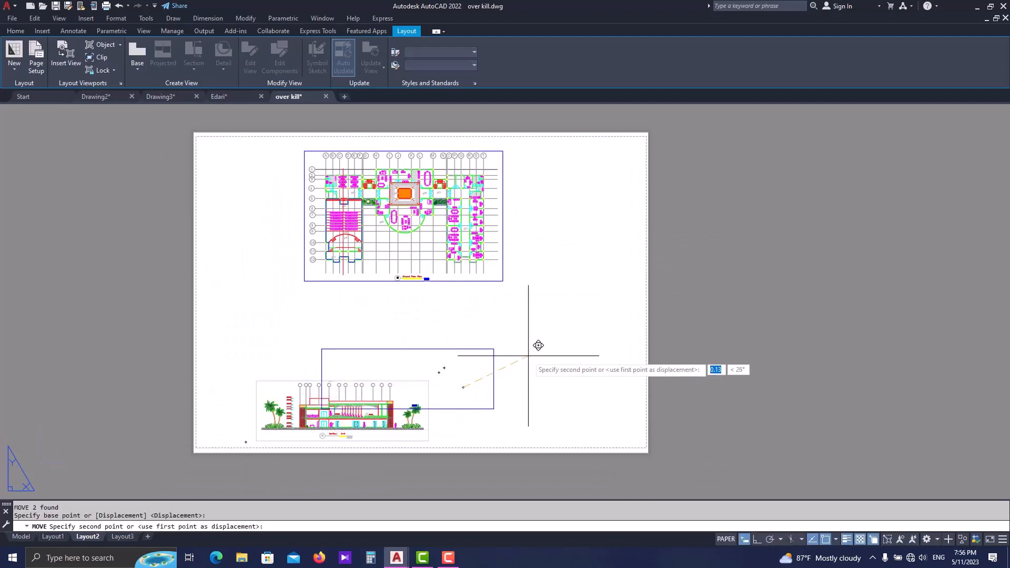
{"action": "left_click", "coordinate": [529, 358]}
{"action": "scroll", "coordinate": [526, 363], "scroll_direction": "up", "scroll_amount": 3}
{"action": "scroll", "coordinate": [451, 413], "scroll_direction": "down", "scroll_amount": 3}
{"action": "key", "text": "Escape"}
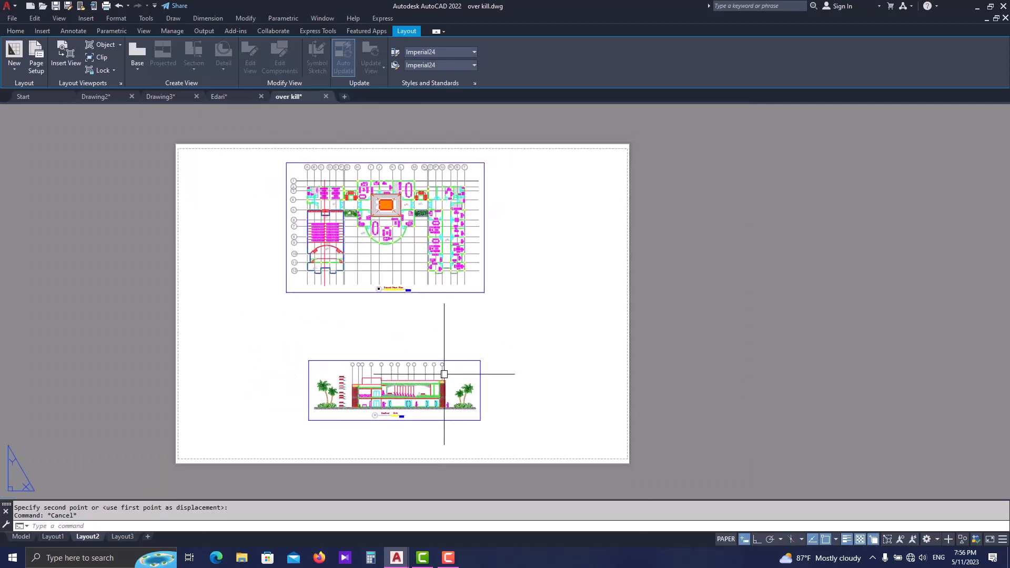
- Set the Section A-A viewport's scale to 1:100 and erase its old scale field
{"action": "scroll", "coordinate": [444, 374], "scroll_direction": "up", "scroll_amount": 5}
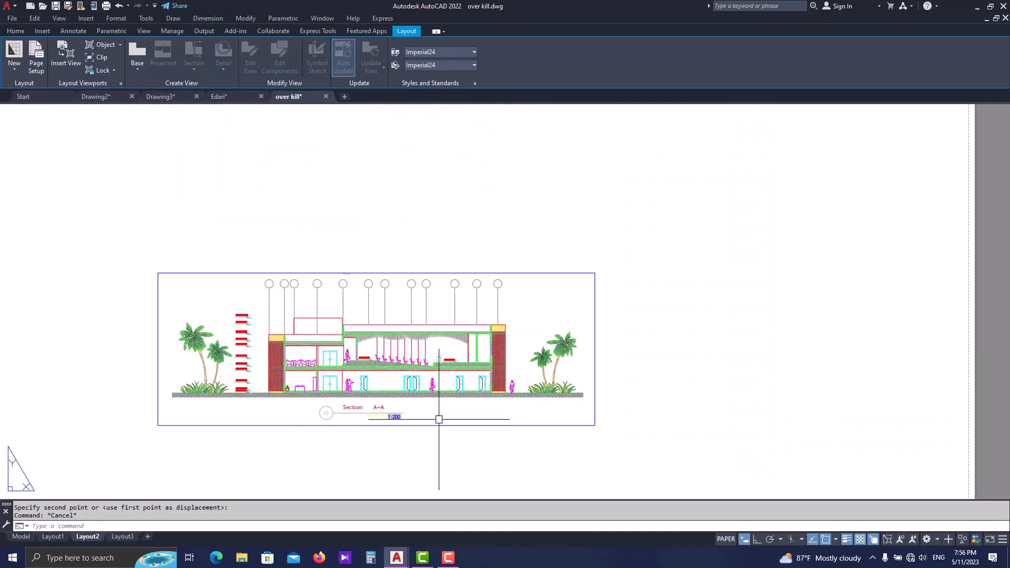
{"action": "scroll", "coordinate": [401, 428], "scroll_direction": "up", "scroll_amount": 2}
{"action": "middle_click_drag", "start_coordinate": [487, 433], "coordinate": [556, 419]}
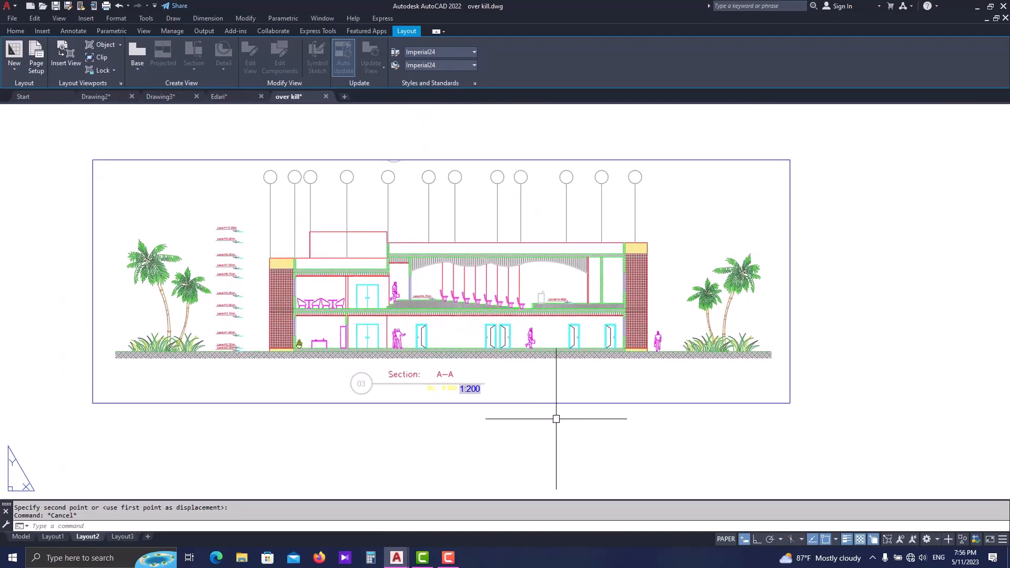
{"action": "left_click", "coordinate": [550, 402]}
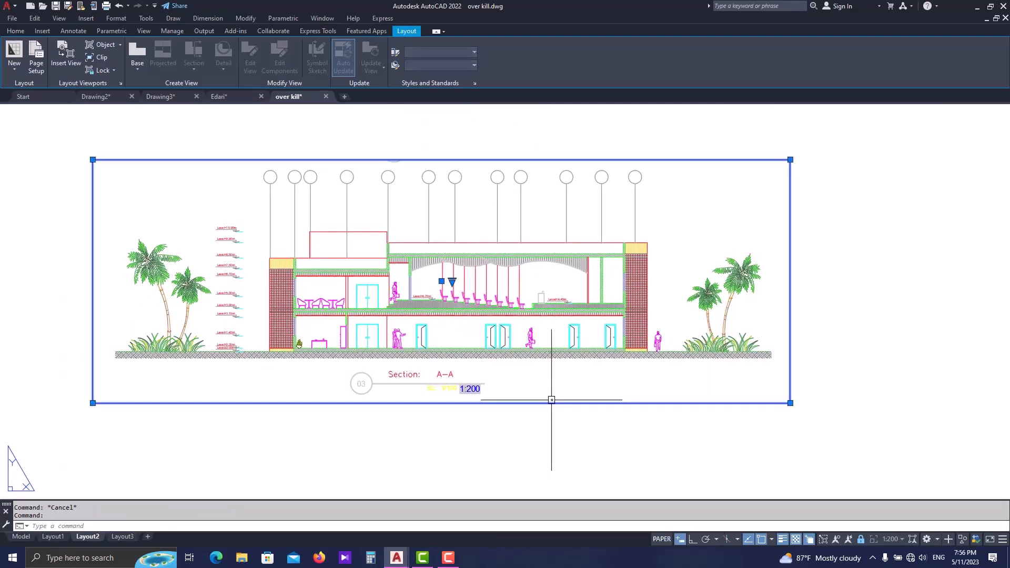
{"action": "left_click", "coordinate": [451, 282]}
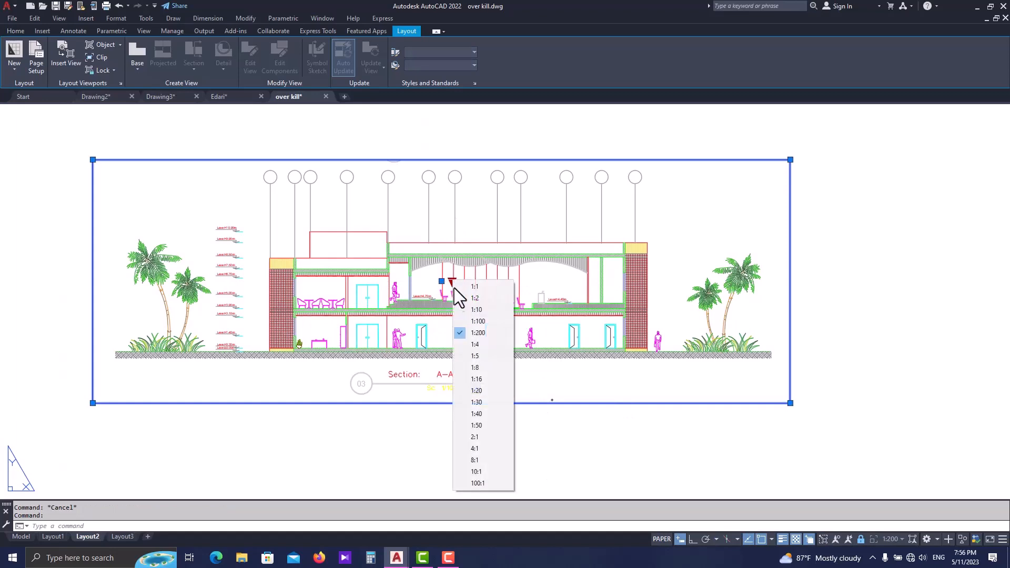
{"action": "left_click", "coordinate": [473, 320]}
{"action": "scroll", "coordinate": [473, 320], "scroll_direction": "down", "scroll_amount": 4}
{"action": "scroll", "coordinate": [480, 314], "scroll_direction": "up", "scroll_amount": 2}
{"action": "key", "text": "Escape"}
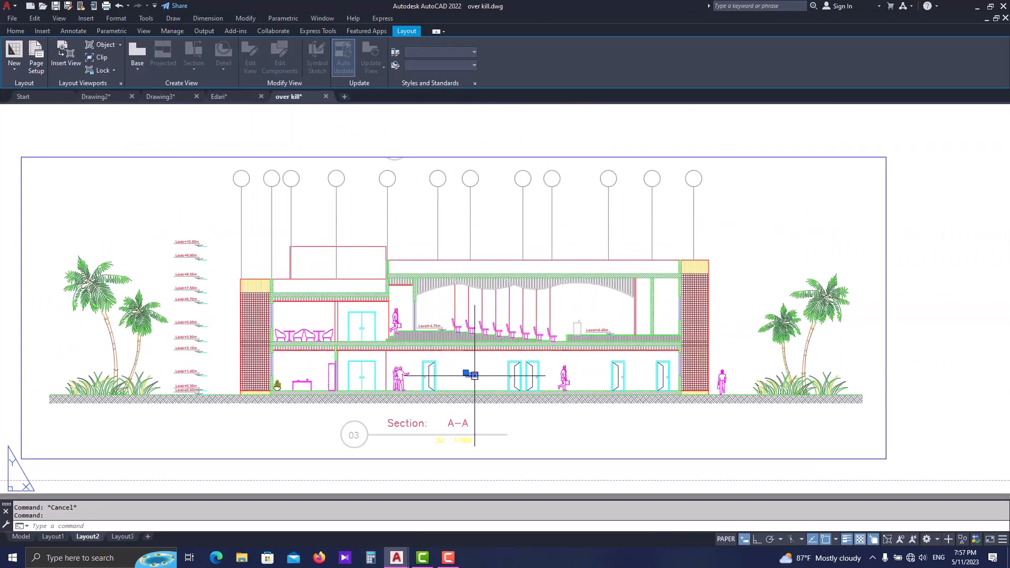
{"action": "scroll", "coordinate": [463, 423], "scroll_direction": "up", "scroll_amount": 2}
{"action": "scroll", "coordinate": [458, 387], "scroll_direction": "down", "scroll_amount": 2}
- Insert an Object field linked to the Section A-A viewport's Custom scale property and place it over the sheet
{"action": "type", "text": "fe"}
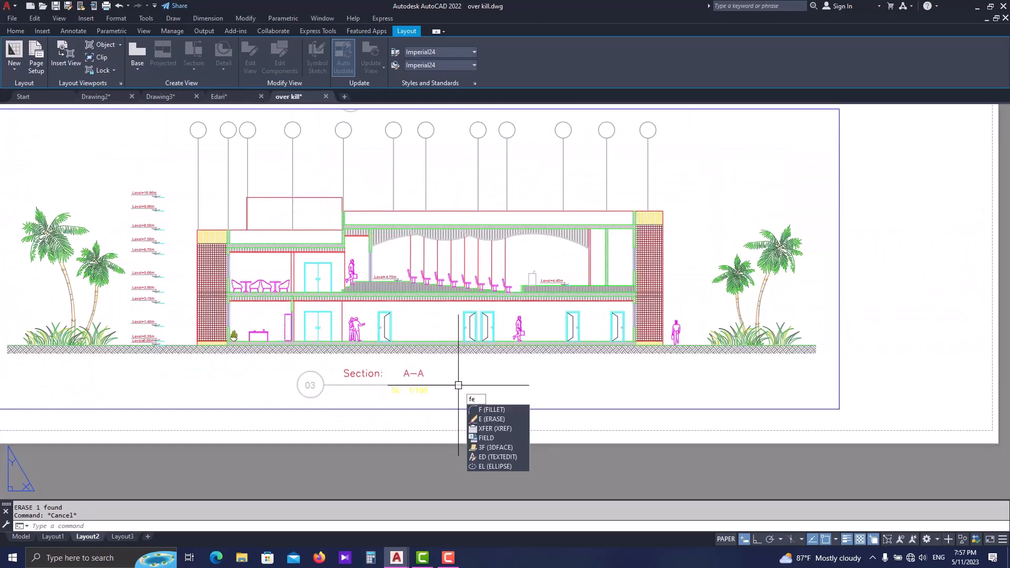
{"action": "type", "text": "il"}
{"action": "left_click", "coordinate": [501, 408]}
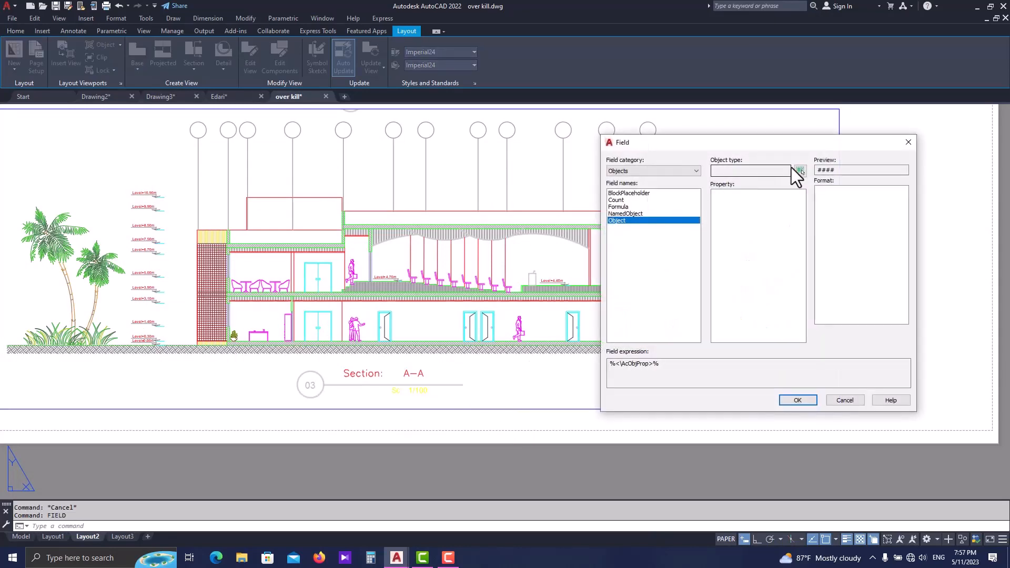
{"action": "left_click", "coordinate": [798, 170]}
{"action": "left_click", "coordinate": [705, 411]}
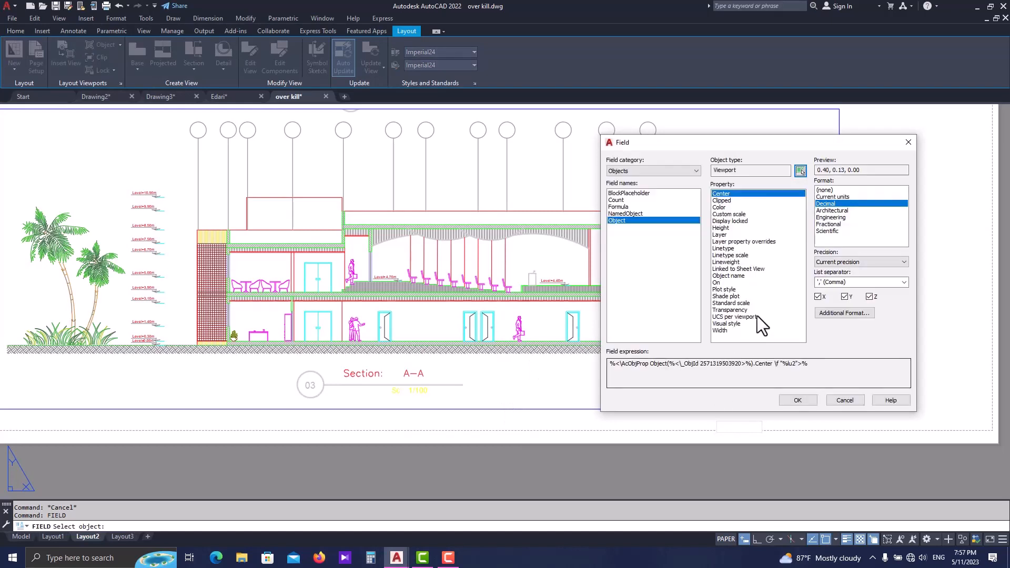
{"action": "left_click", "coordinate": [731, 214]}
{"action": "left_click", "coordinate": [798, 400]}
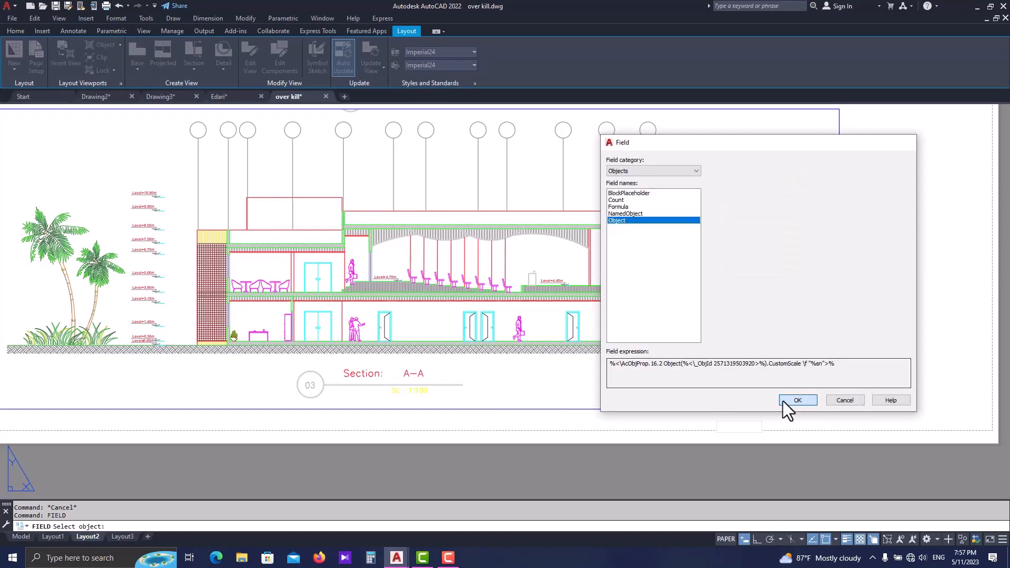
{"action": "scroll", "coordinate": [419, 299], "scroll_direction": "down", "scroll_amount": 6}
{"action": "left_click", "coordinate": [325, 241]}
{"action": "key", "text": "Escape"}
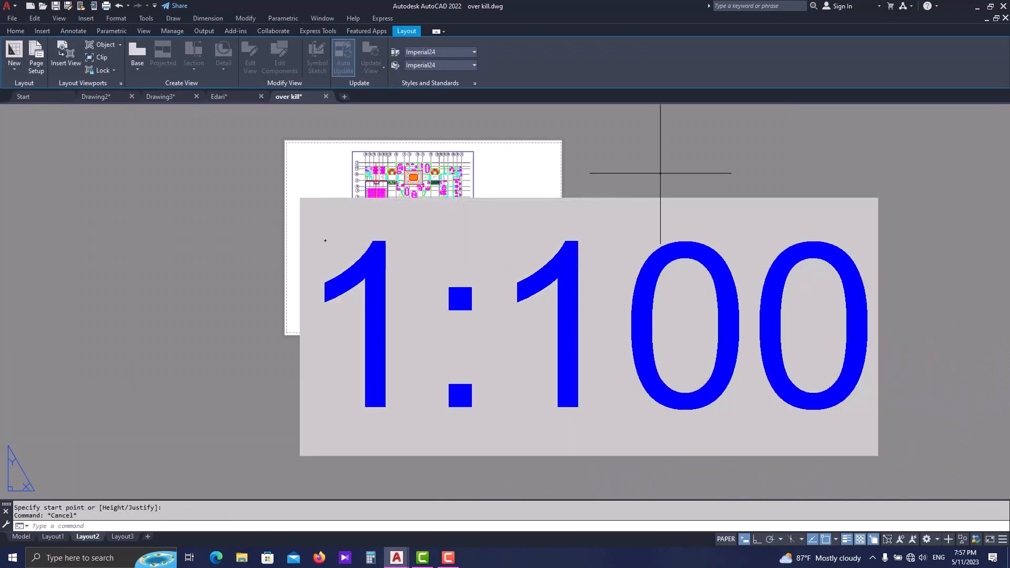
- Scale the oversized new 1:100 field text down to a small fraction of its size, beside the sheet's lower corner
{"action": "left_click", "coordinate": [660, 173]}
{"action": "key", "text": "Return"}
{"action": "left_click", "coordinate": [577, 361]}
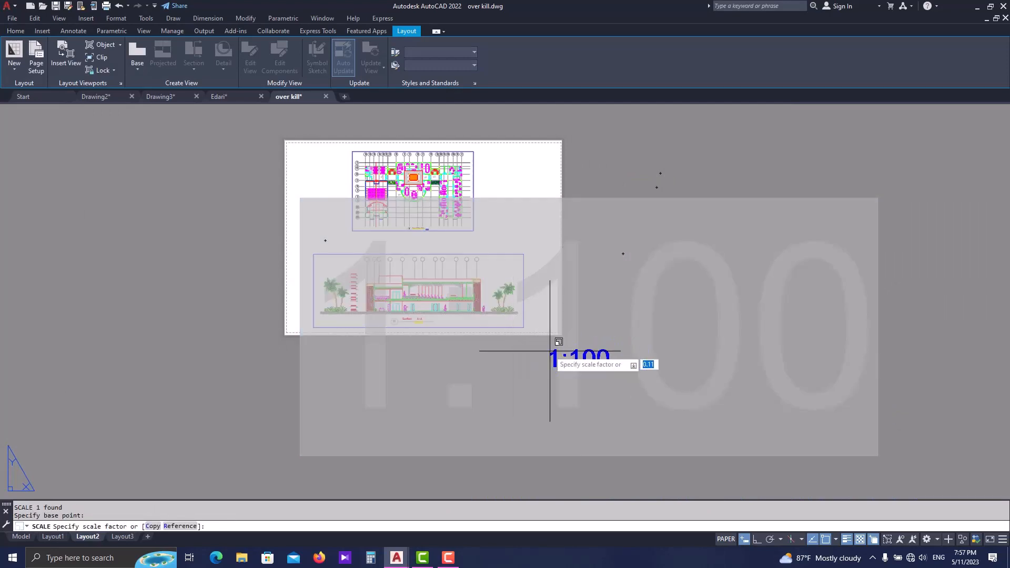
{"action": "left_click", "coordinate": [569, 358]}
{"action": "scroll", "coordinate": [569, 358], "scroll_direction": "up", "scroll_amount": 5}
- Move the 1:100 field from outside the sheet to just beside the Section A-A title
{"action": "left_click", "coordinate": [566, 387]}
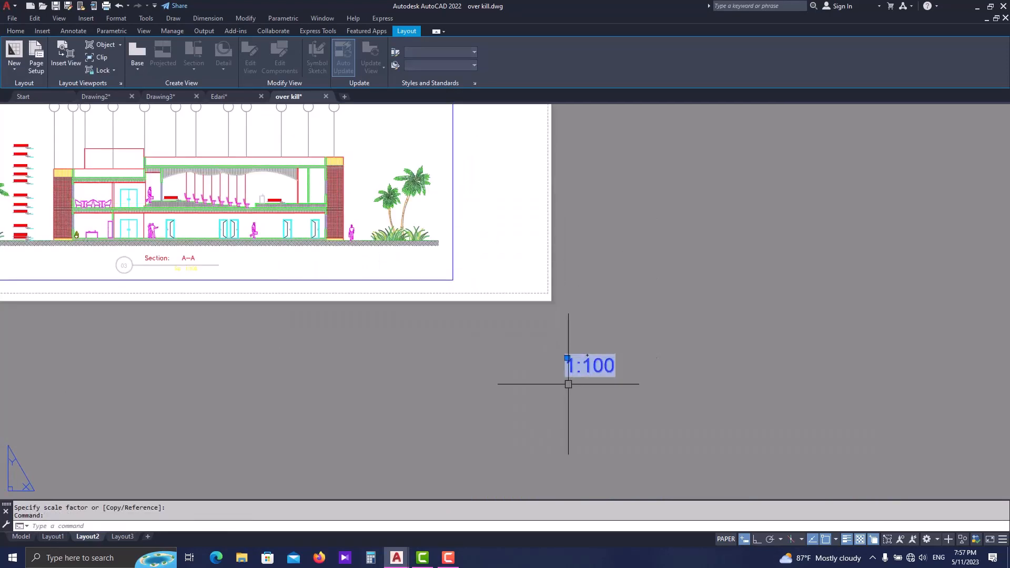
{"action": "left_click", "coordinate": [587, 355]}
{"action": "type", "text": "m"}
{"action": "key", "text": "Return"}
{"action": "left_click", "coordinate": [580, 371]}
{"action": "middle_click_drag", "start_coordinate": [419, 313], "coordinate": [592, 404]}
{"action": "scroll", "coordinate": [363, 347], "scroll_direction": "up", "scroll_amount": 4}
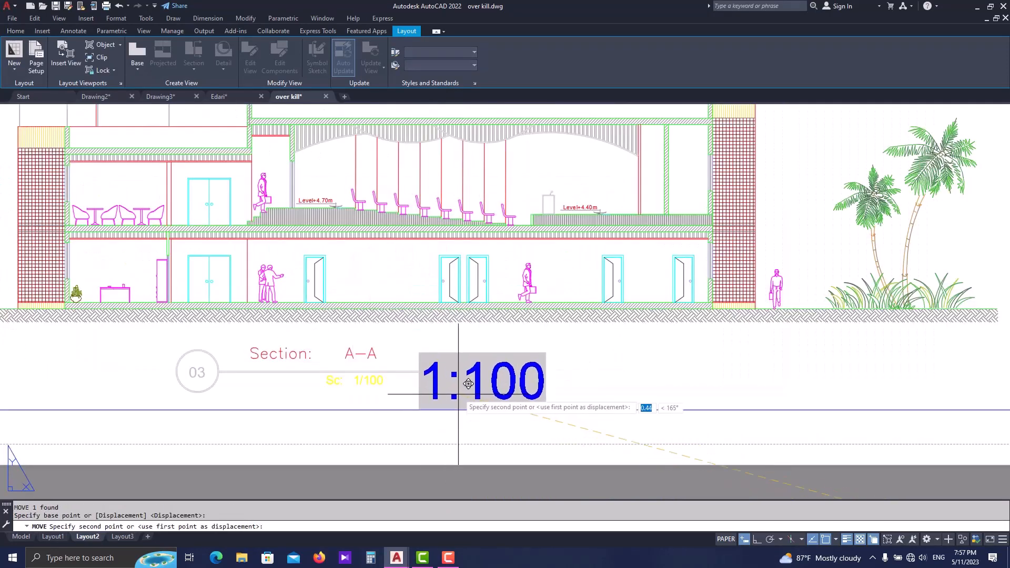
{"action": "left_click", "coordinate": [454, 390]}
{"action": "key", "text": "Escape"}
- Scale the 1:100 field text down further to roughly match the neighbouring scale label's lettering
{"action": "left_click", "coordinate": [515, 371]}
{"action": "type", "text": "sc"}
{"action": "key", "text": "Return"}
{"action": "left_click", "coordinate": [492, 390]}
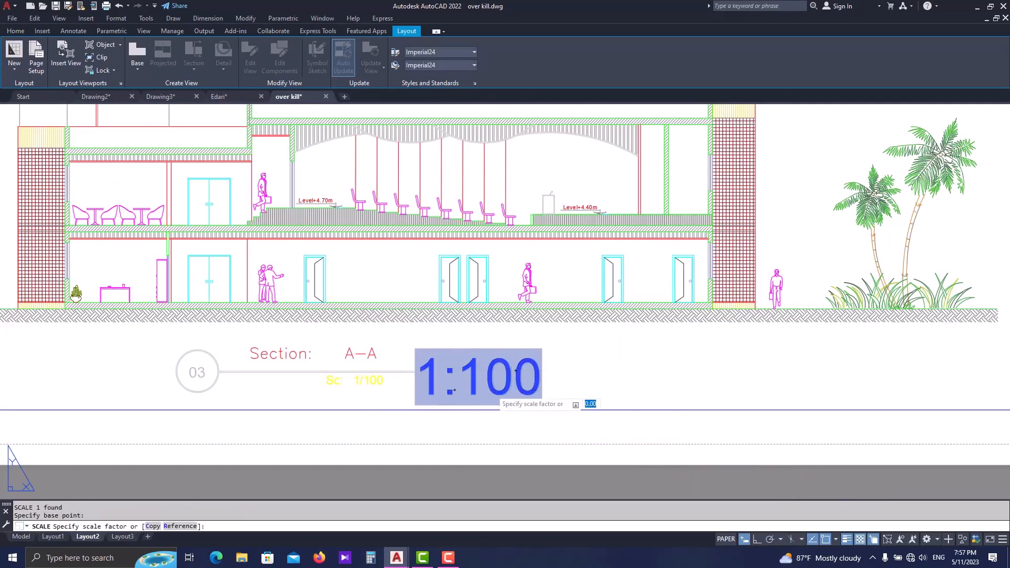
{"action": "left_click", "coordinate": [506, 390]}
{"action": "scroll", "coordinate": [425, 389], "scroll_direction": "up", "scroll_amount": 3}
- Move the reduced 1:100 field next to the scale label, just under the Section A-A title line
{"action": "type", "text": "m"}
{"action": "key", "text": "Return"}
{"action": "left_click", "coordinate": [527, 390]}
{"action": "key", "text": "Return"}
{"action": "left_click", "coordinate": [520, 390]}
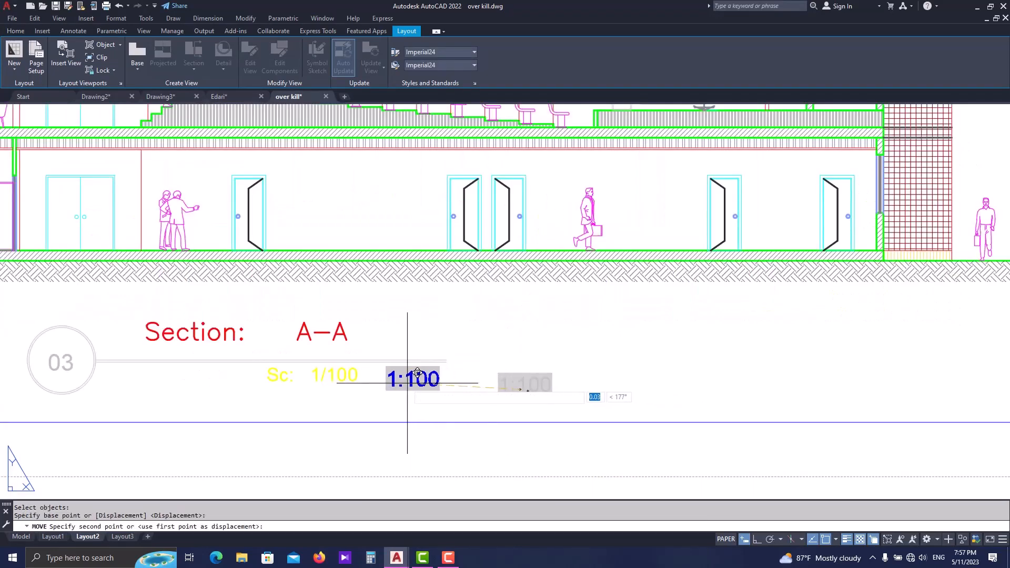
{"action": "left_click", "coordinate": [405, 383]}
{"action": "key", "text": "Escape"}
{"action": "key", "text": "Escape"}
- Examine both viewports and their scale fields, up close and across the whole sheet
{"action": "scroll", "coordinate": [406, 372], "scroll_direction": "down", "scroll_amount": 6}
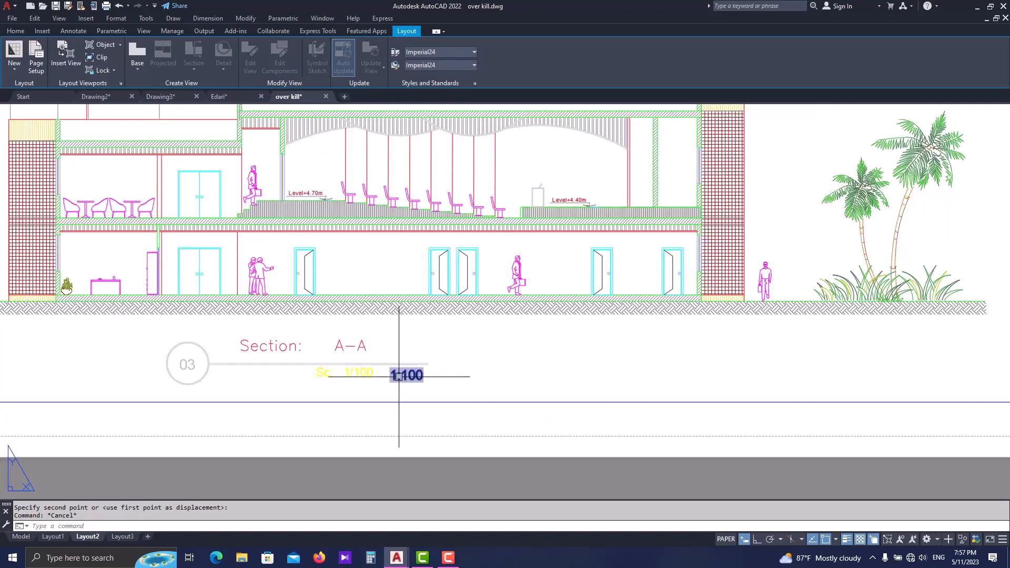
{"action": "scroll", "coordinate": [498, 389], "scroll_direction": "down", "scroll_amount": 2}
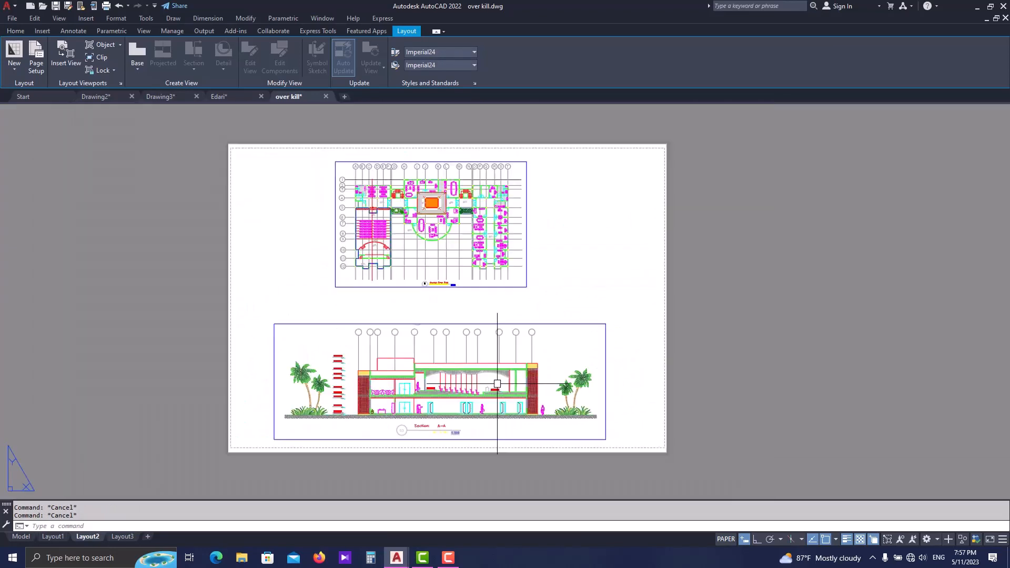
{"action": "scroll", "coordinate": [392, 414], "scroll_direction": "up", "scroll_amount": 2}
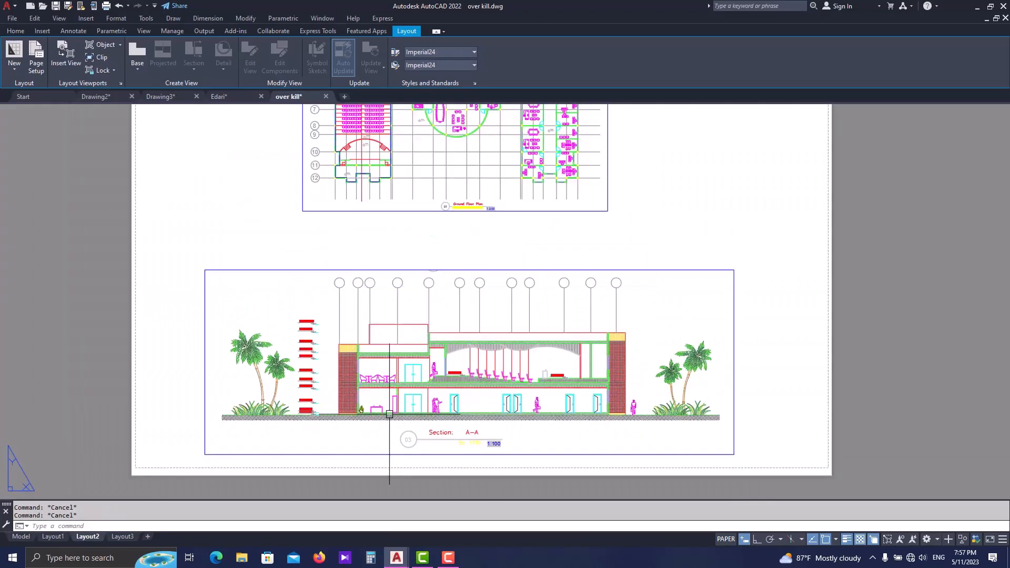
{"action": "scroll", "coordinate": [466, 446], "scroll_direction": "up", "scroll_amount": 2}
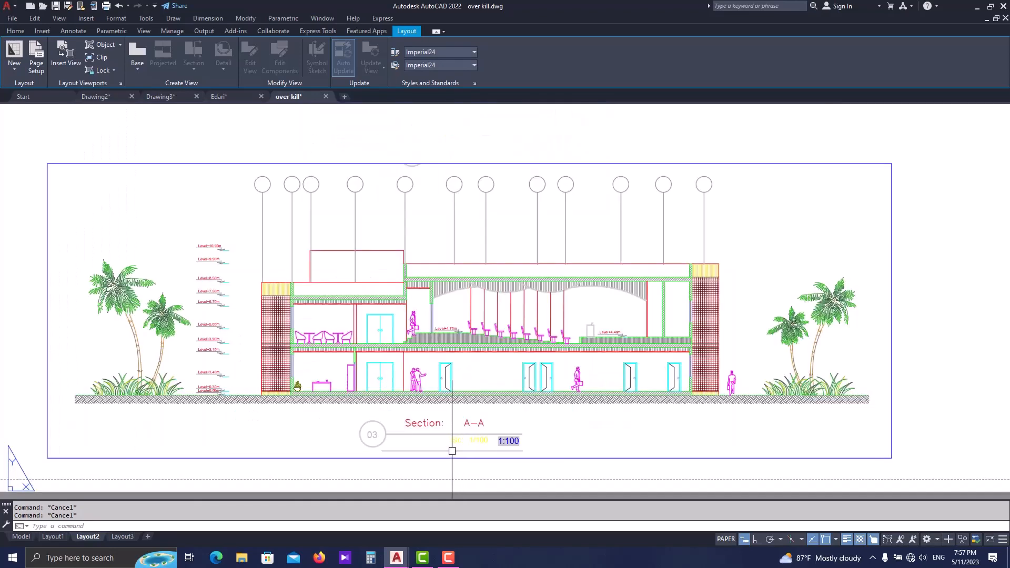
{"action": "scroll", "coordinate": [451, 451], "scroll_direction": "down", "scroll_amount": 2}
{"action": "scroll", "coordinate": [330, 173], "scroll_direction": "up", "scroll_amount": 4}
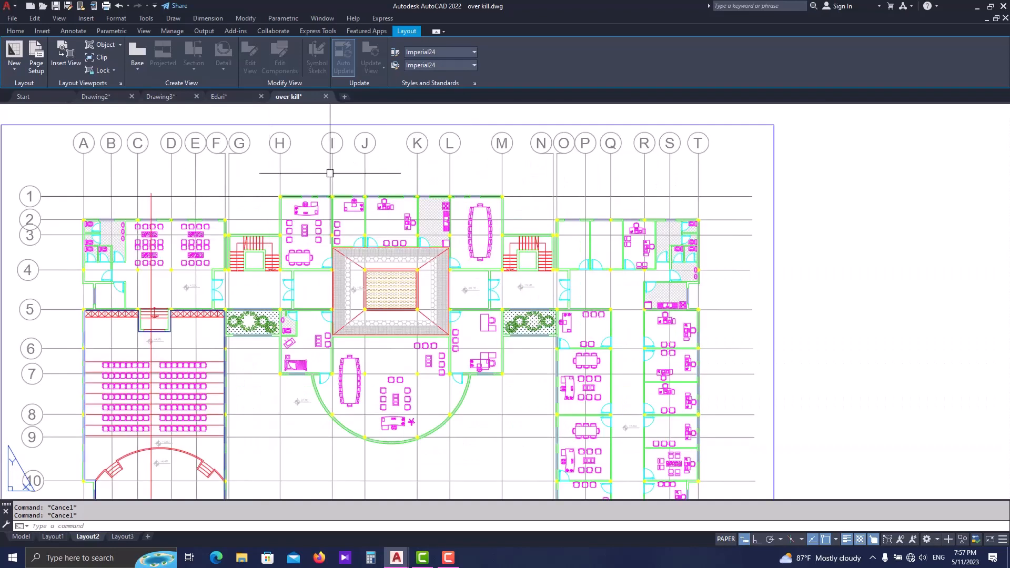
{"action": "scroll", "coordinate": [467, 189], "scroll_direction": "down", "scroll_amount": 4}
{"action": "scroll", "coordinate": [417, 408], "scroll_direction": "up", "scroll_amount": 4}
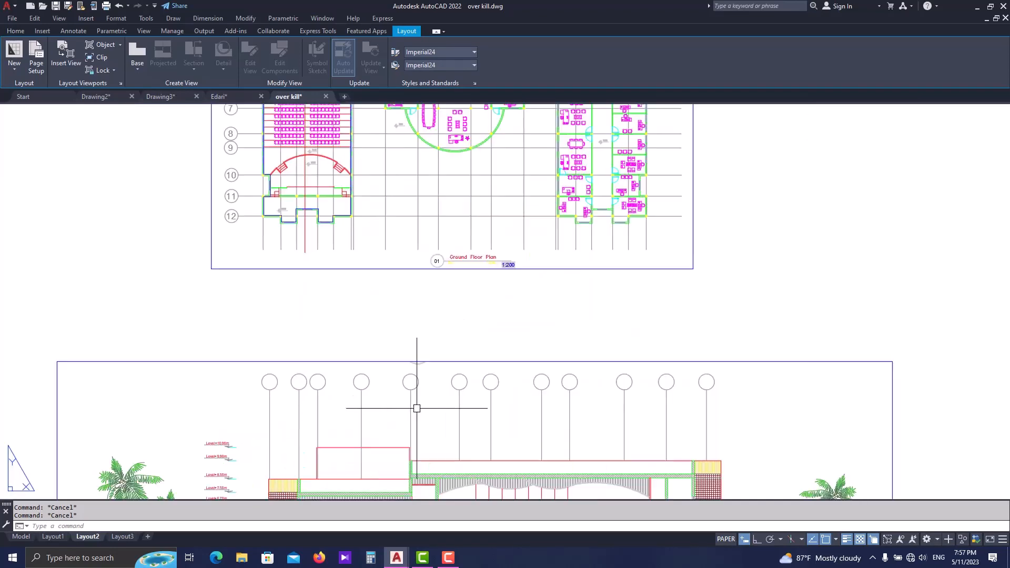
{"action": "scroll", "coordinate": [476, 357], "scroll_direction": "down", "scroll_amount": 5}
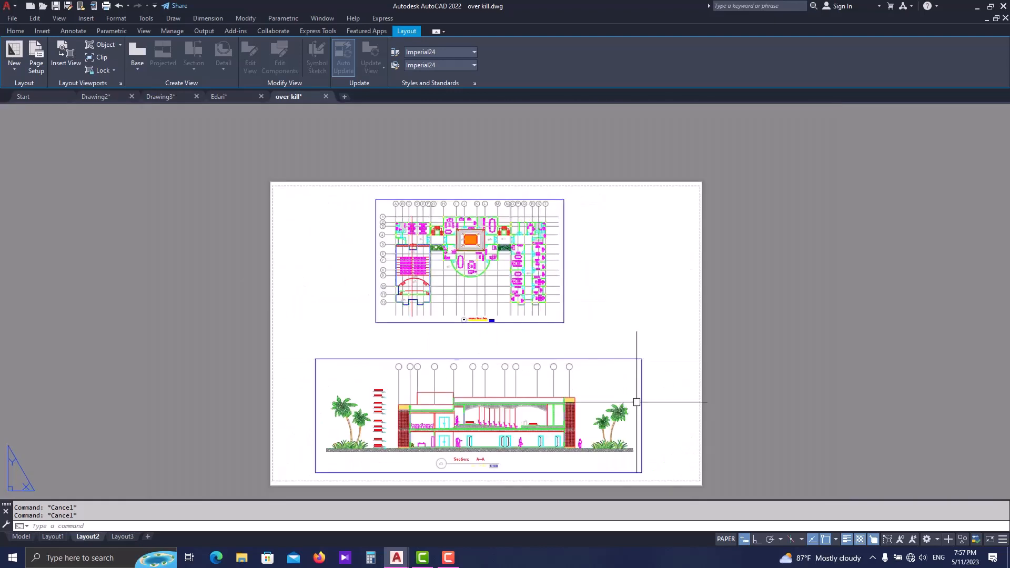
- Turn on the display of annotative objects at all scales and inspect the grid dimensions in both viewports
{"action": "left_click", "coordinate": [901, 535]}
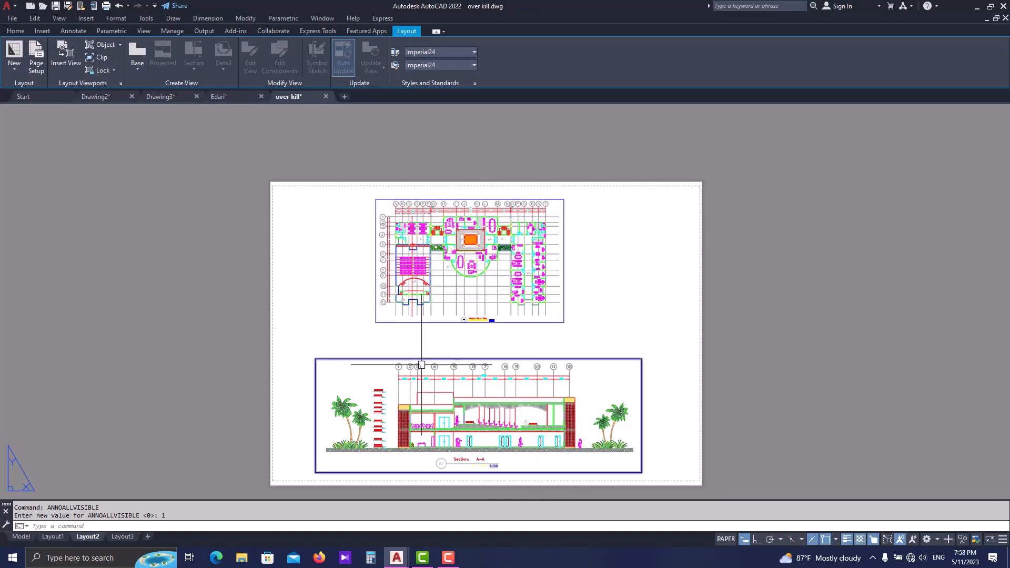
{"action": "scroll", "coordinate": [487, 320], "scroll_direction": "up", "scroll_amount": 4}
{"action": "scroll", "coordinate": [474, 412], "scroll_direction": "down", "scroll_amount": 2}
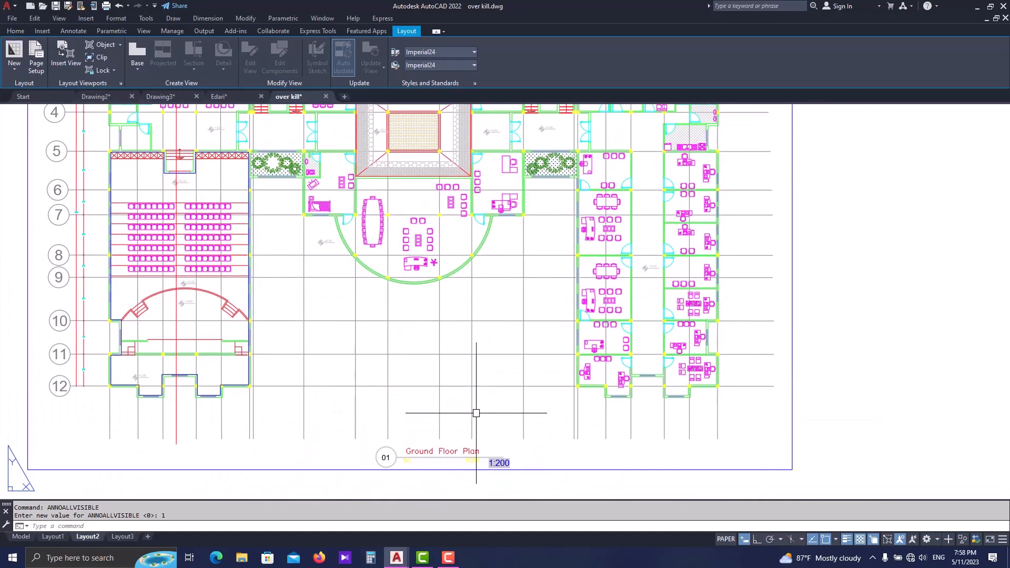
{"action": "scroll", "coordinate": [463, 412], "scroll_direction": "up", "scroll_amount": 4}
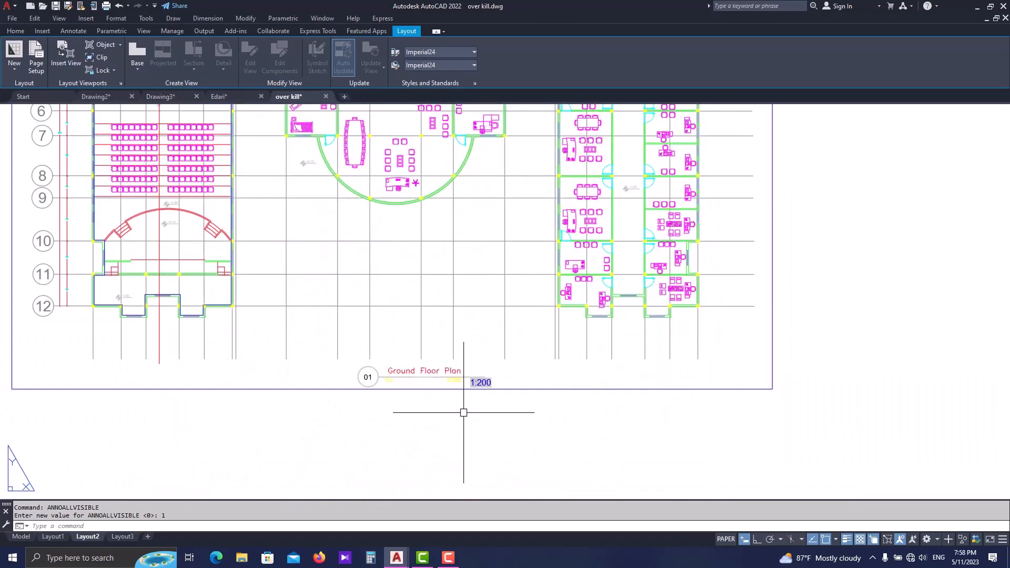
{"action": "scroll", "coordinate": [464, 412], "scroll_direction": "up", "scroll_amount": 4}
{"action": "scroll", "coordinate": [461, 390], "scroll_direction": "down", "scroll_amount": 10}
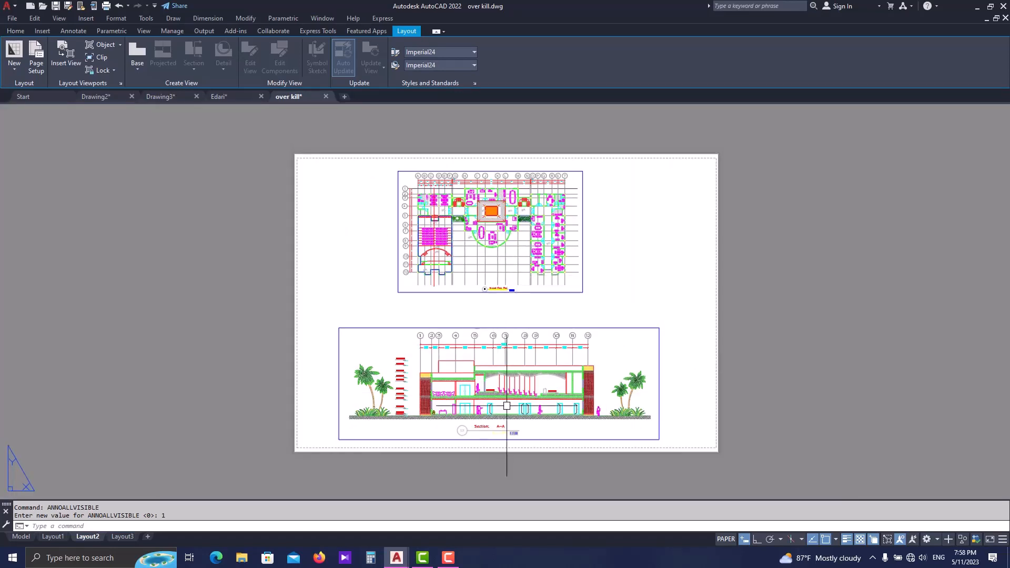
{"action": "scroll", "coordinate": [501, 455], "scroll_direction": "up", "scroll_amount": 6}
{"action": "scroll", "coordinate": [500, 454], "scroll_direction": "down", "scroll_amount": 4}
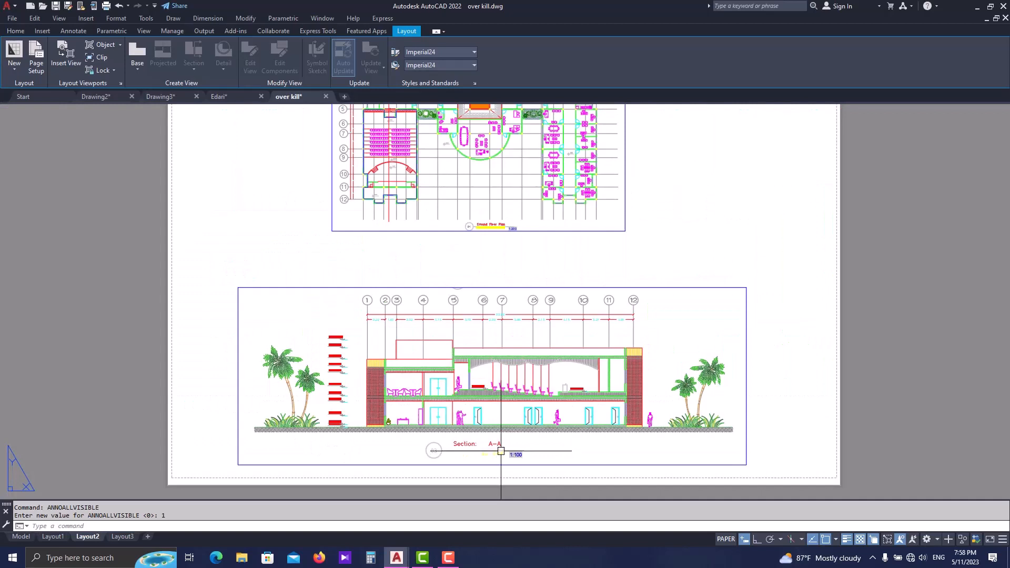
{"action": "scroll", "coordinate": [501, 451], "scroll_direction": "down", "scroll_amount": 2}
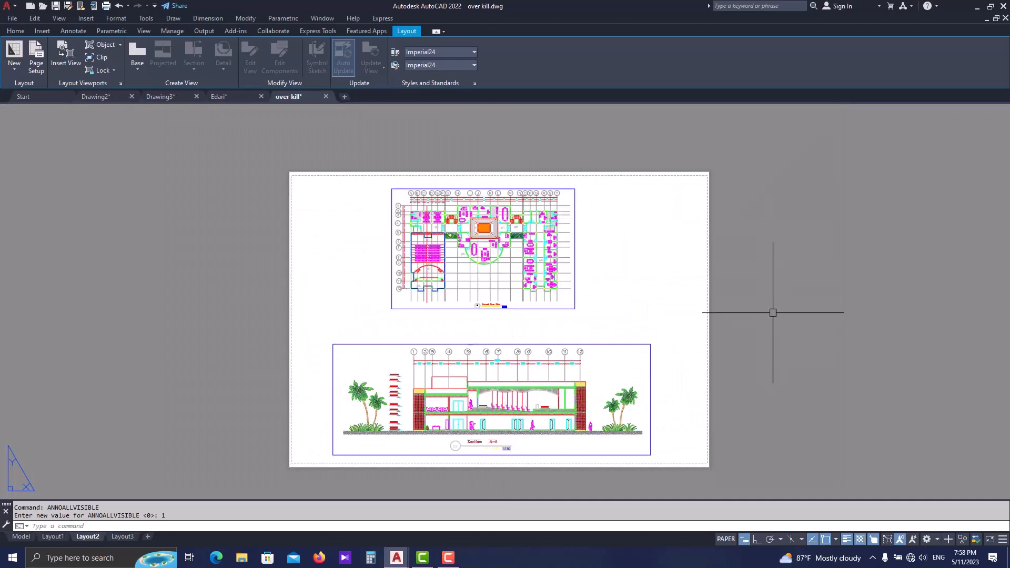
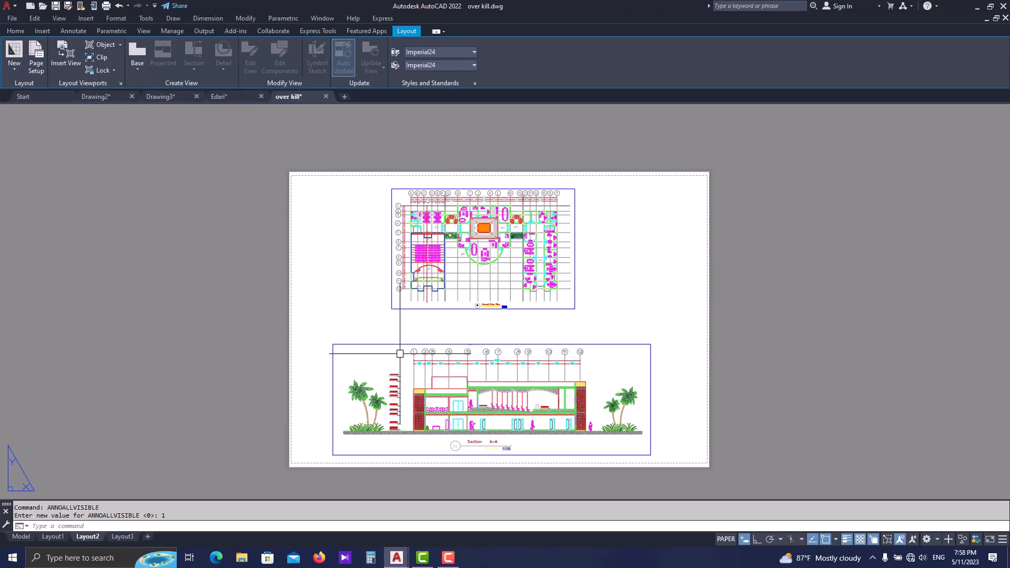
{"action": "key", "text": "Escape"}
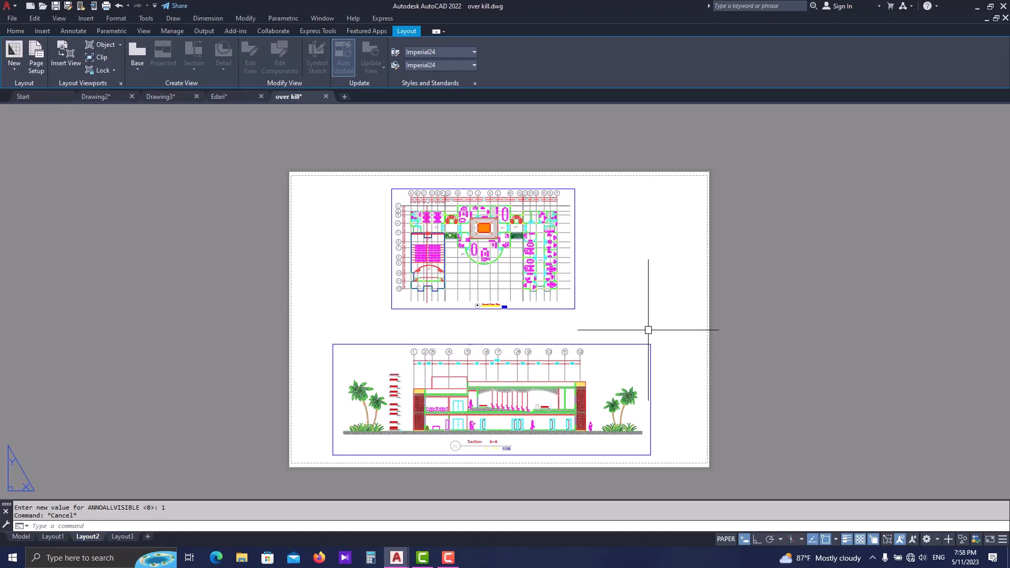
{"action": "middle_click_drag", "start_coordinate": [649, 339], "coordinate": [618, 345]}
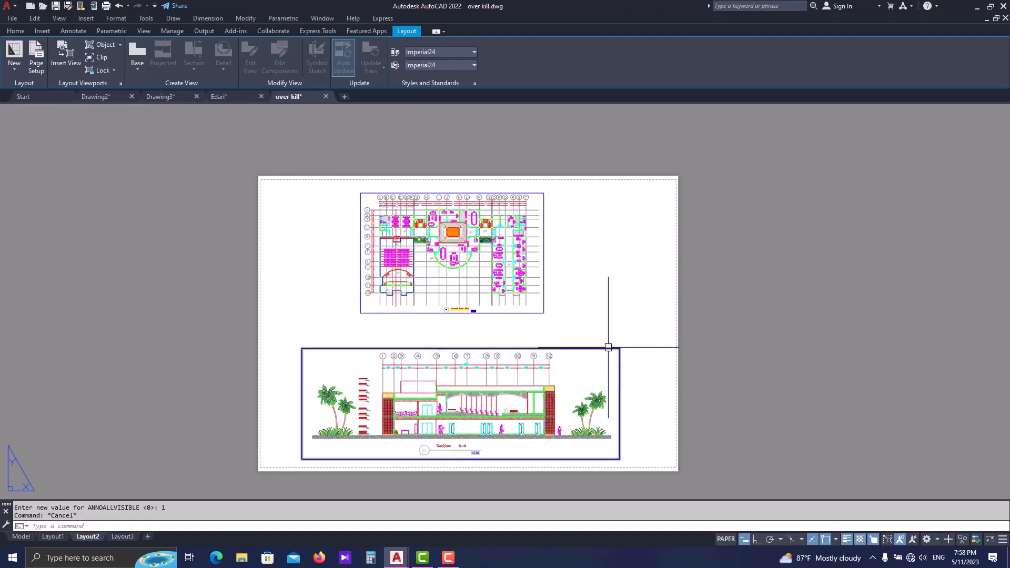
{"action": "key", "text": "Escape"}
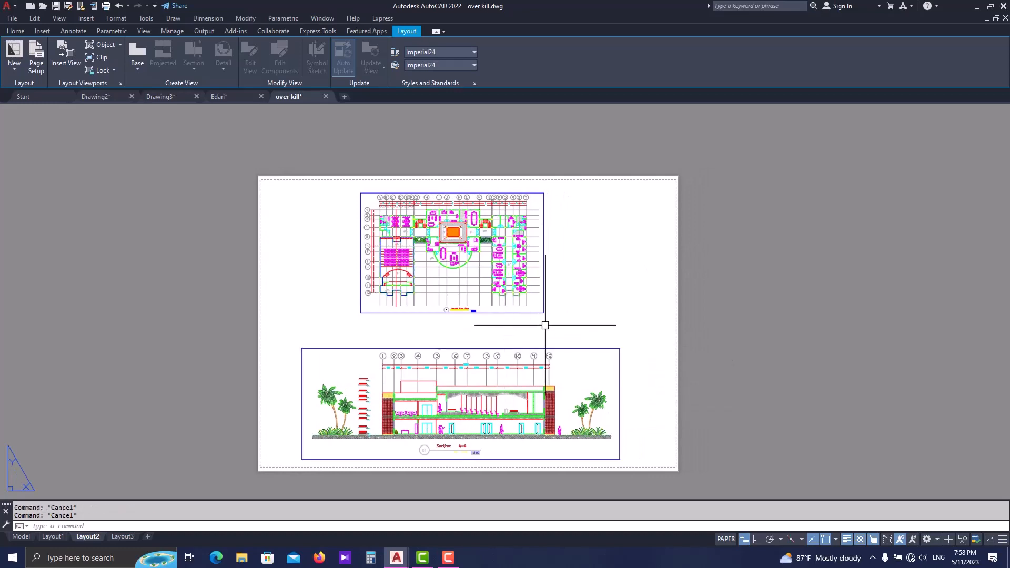
{"action": "middle_click_drag", "start_coordinate": [438, 329], "coordinate": [421, 331]}
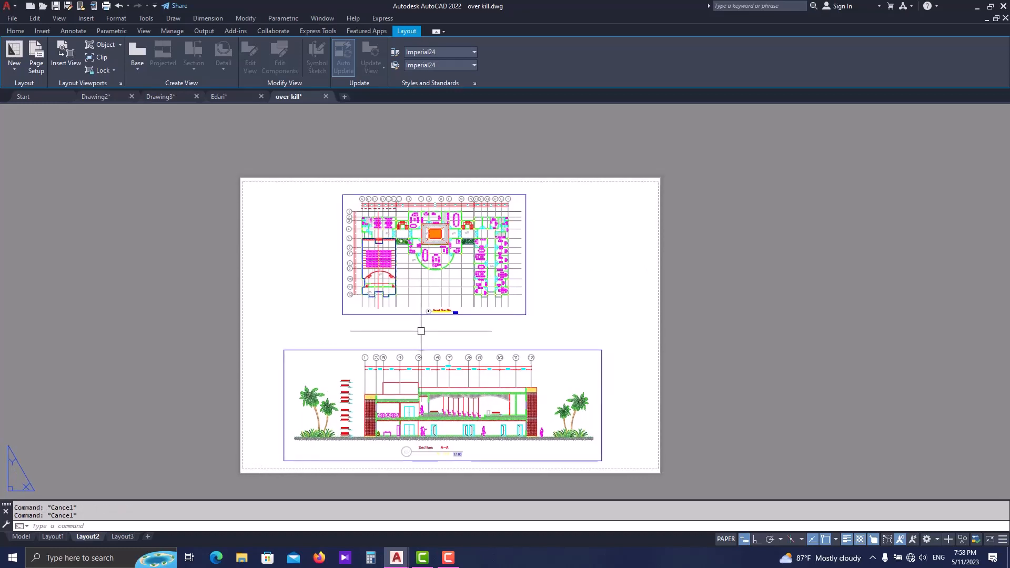
{"action": "key", "text": "ctrl+p"}
{"action": "left_click", "coordinate": [452, 302]}
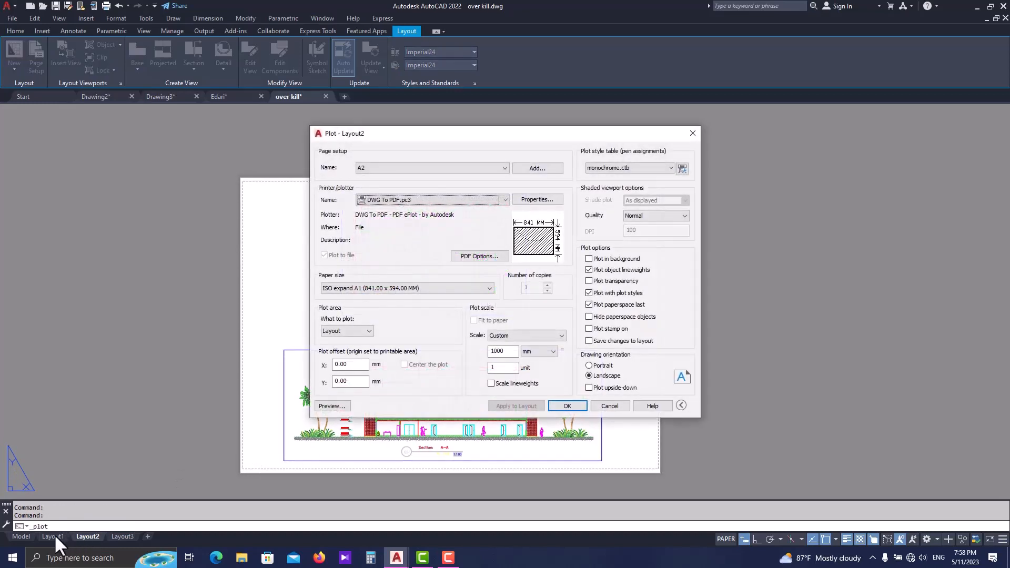
{"action": "key", "text": "Escape"}
- Switch to Layout1 and generate a single-sheet plot preview of it with the A0 page setup
{"action": "left_click", "coordinate": [60, 534]}
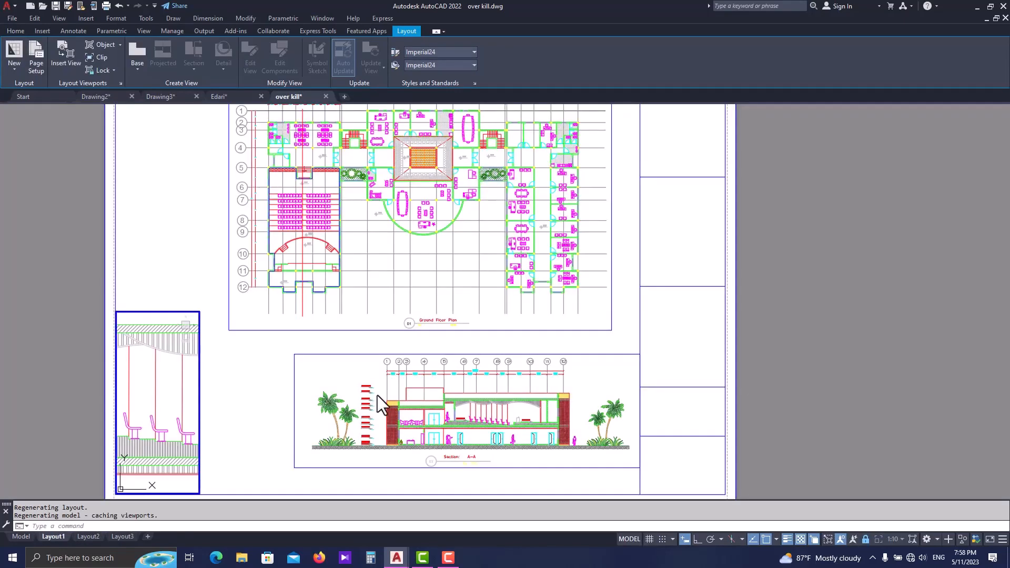
{"action": "scroll", "coordinate": [377, 395], "scroll_direction": "down", "scroll_amount": 2}
{"action": "key", "text": "ctrl+p"}
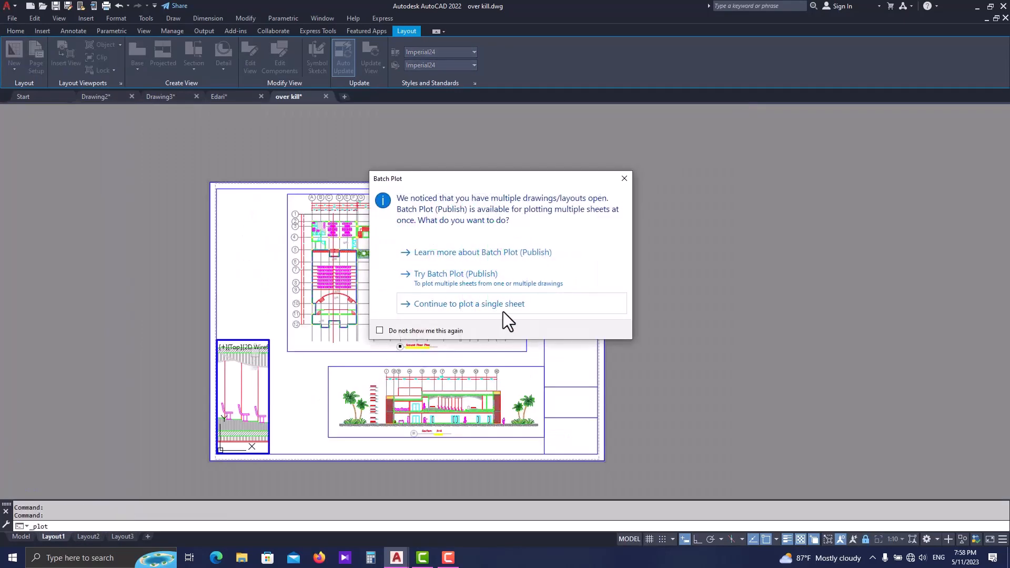
{"action": "left_click", "coordinate": [503, 312]}
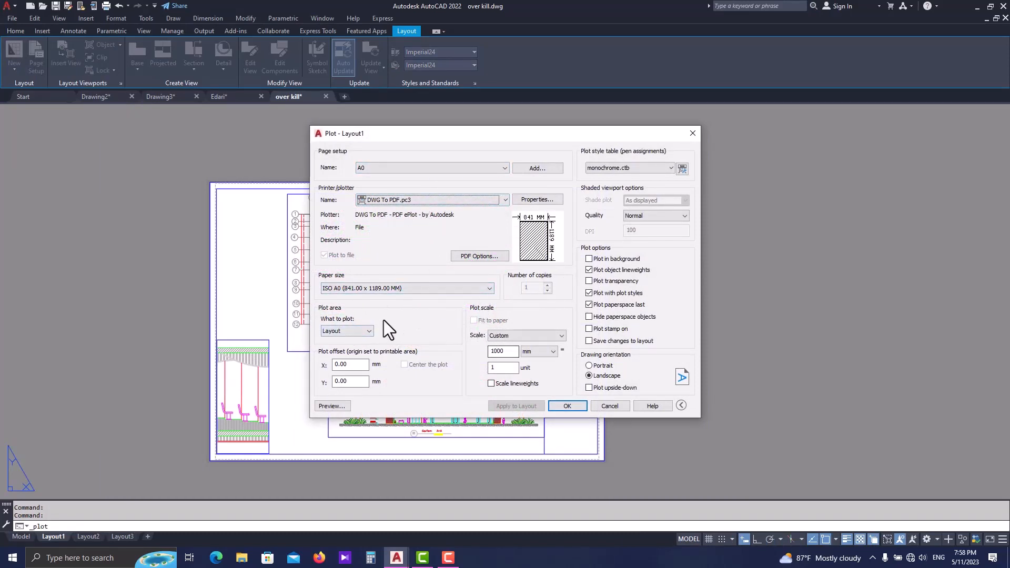
{"action": "left_click", "coordinate": [560, 406]}
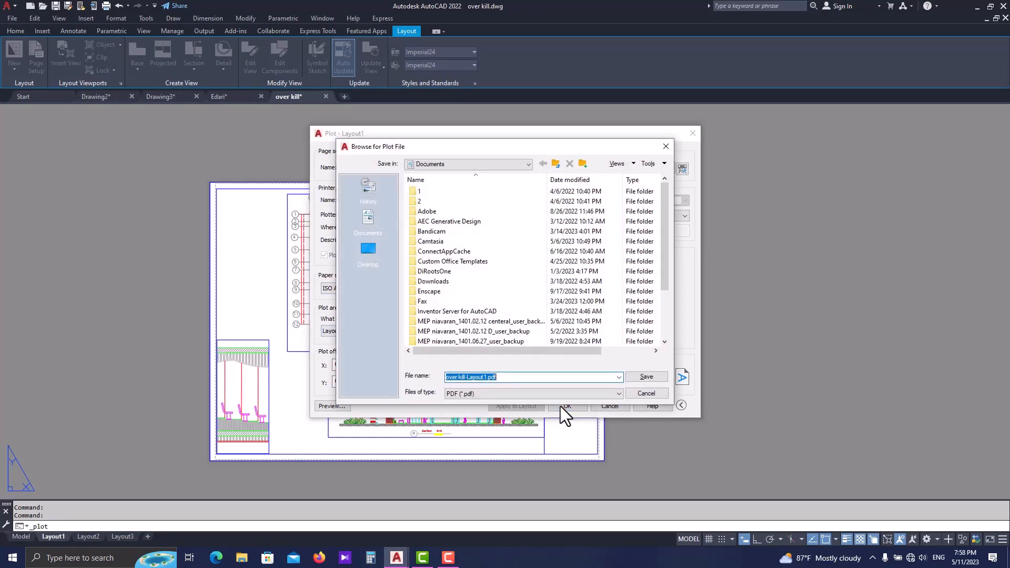
{"action": "key", "text": "Return"}
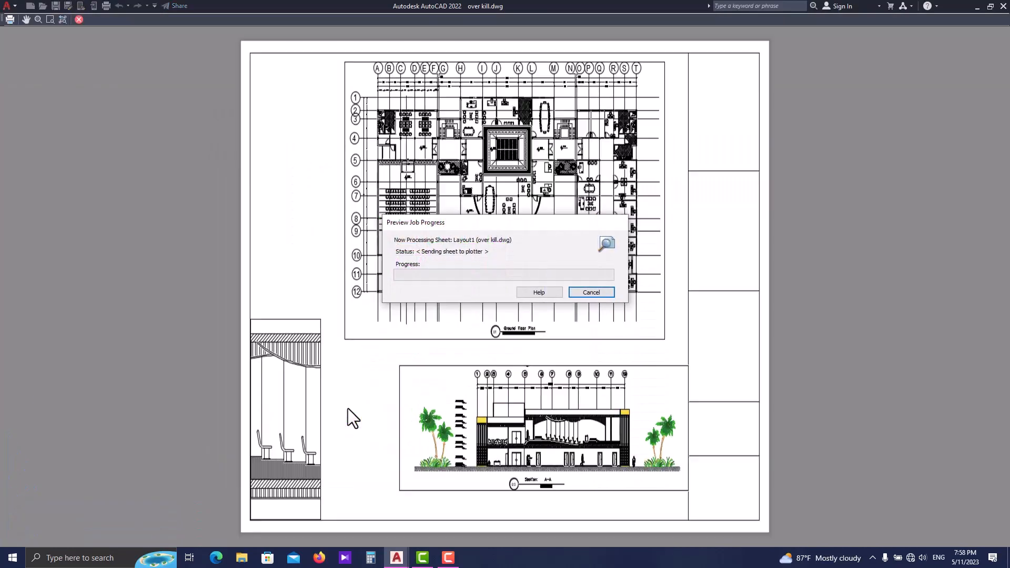
- Examine the floor plan, Section A-A dimensions and scale labels in Layout1's plot preview, then close it without plotting
{"action": "scroll", "coordinate": [579, 220], "scroll_direction": "up", "scroll_amount": 3}
{"action": "scroll", "coordinate": [548, 295], "scroll_direction": "down", "scroll_amount": 3}
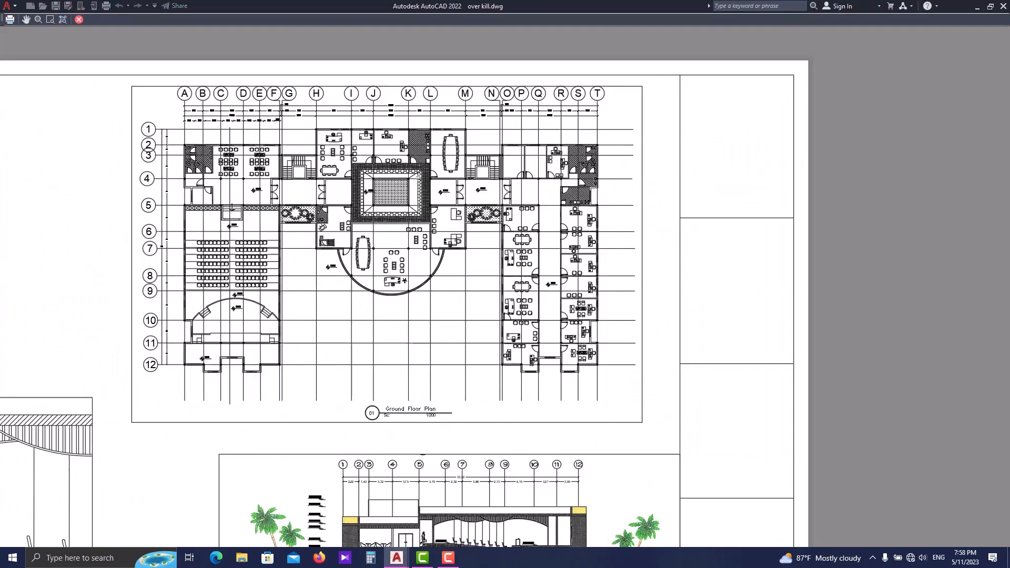
{"action": "scroll", "coordinate": [513, 418], "scroll_direction": "up", "scroll_amount": 4}
{"action": "scroll", "coordinate": [513, 419], "scroll_direction": "down", "scroll_amount": 5}
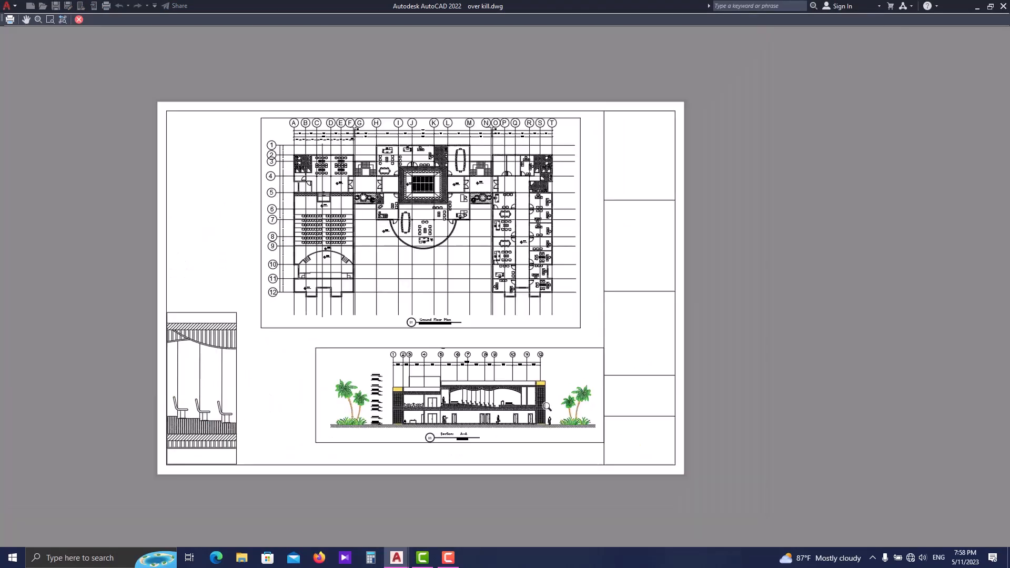
{"action": "scroll", "coordinate": [284, 262], "scroll_direction": "up", "scroll_amount": 2}
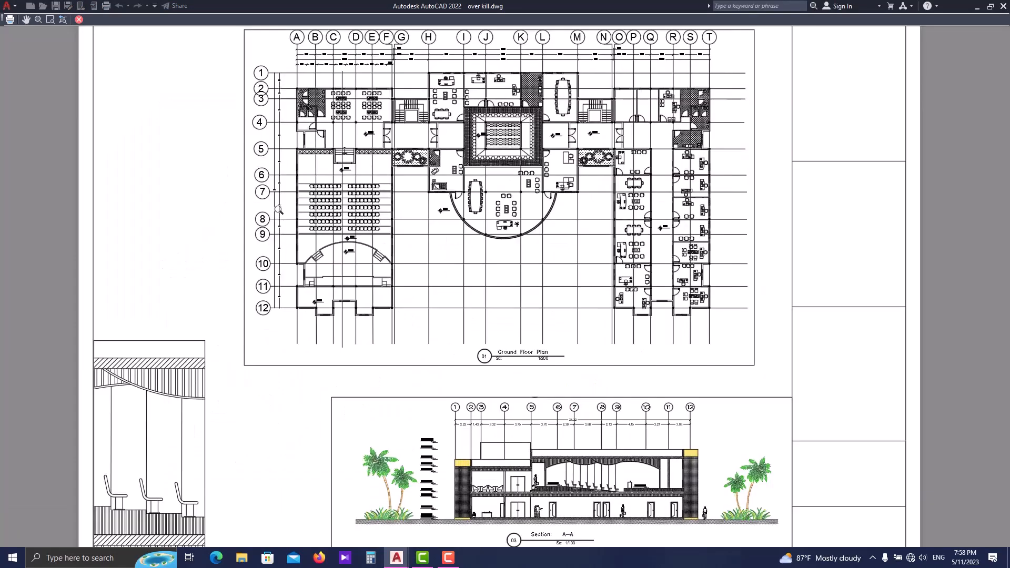
{"action": "scroll", "coordinate": [342, 182], "scroll_direction": "down", "scroll_amount": 4}
{"action": "scroll", "coordinate": [620, 377], "scroll_direction": "up", "scroll_amount": 5}
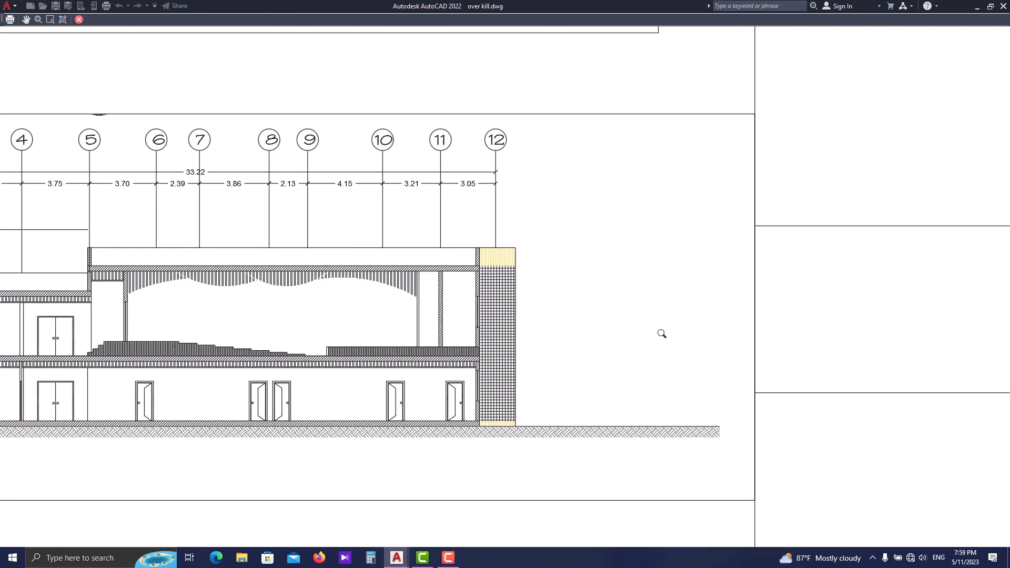
{"action": "scroll", "coordinate": [604, 348], "scroll_direction": "down", "scroll_amount": 2}
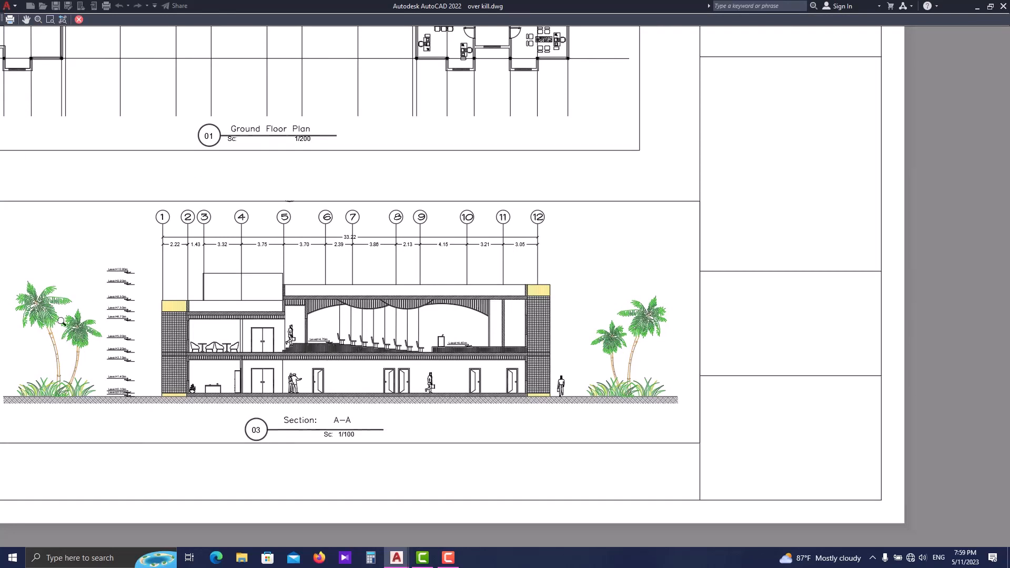
{"action": "scroll", "coordinate": [581, 393], "scroll_direction": "down", "scroll_amount": 2}
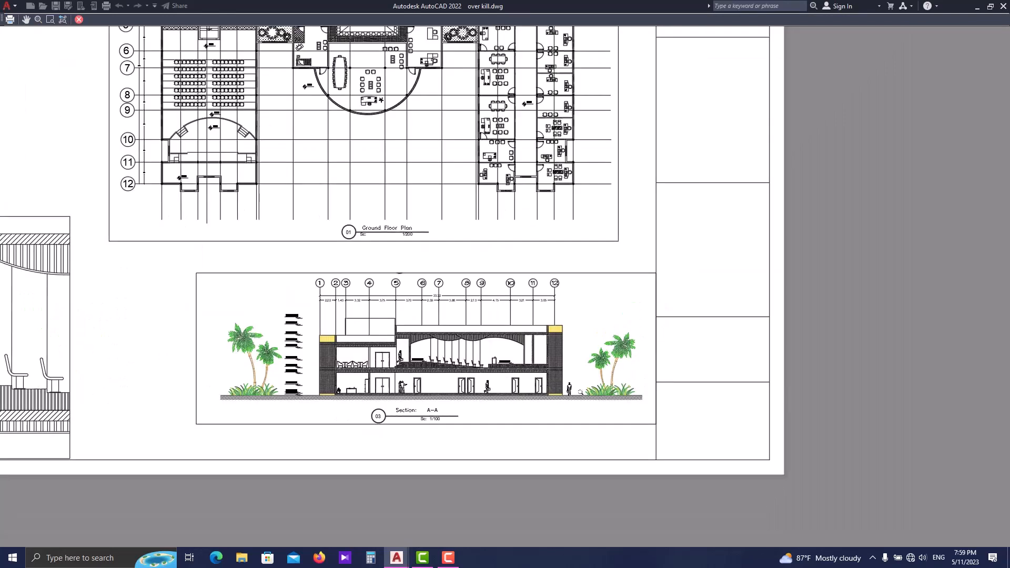
{"action": "scroll", "coordinate": [576, 413], "scroll_direction": "down", "scroll_amount": 5}
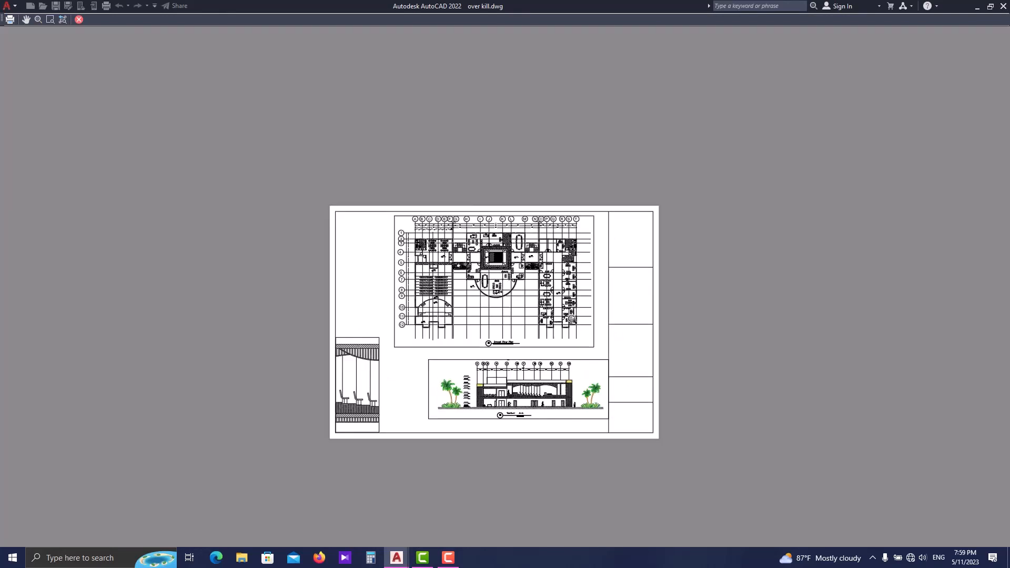
{"action": "key", "text": "Escape"}
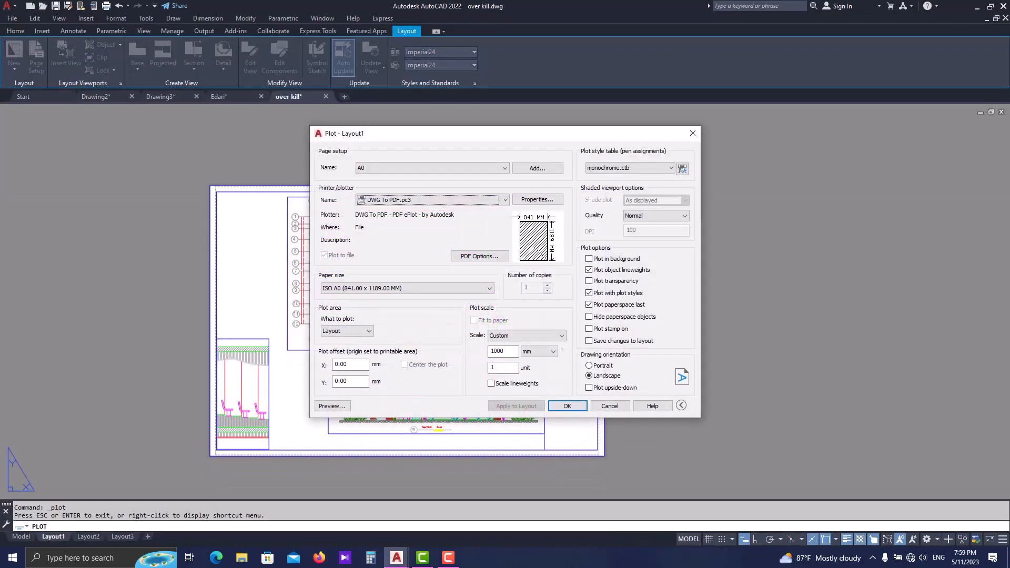
{"action": "key", "text": "Escape"}
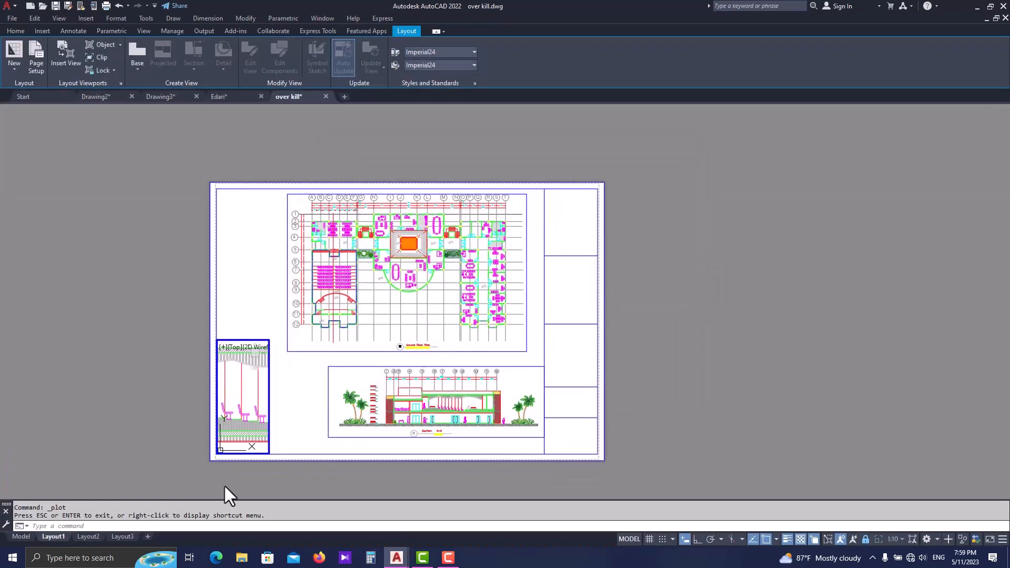
- Preview Layout2's single-sheet plot with its A2 page setup and leave it without plotting
{"action": "left_click", "coordinate": [88, 535]}
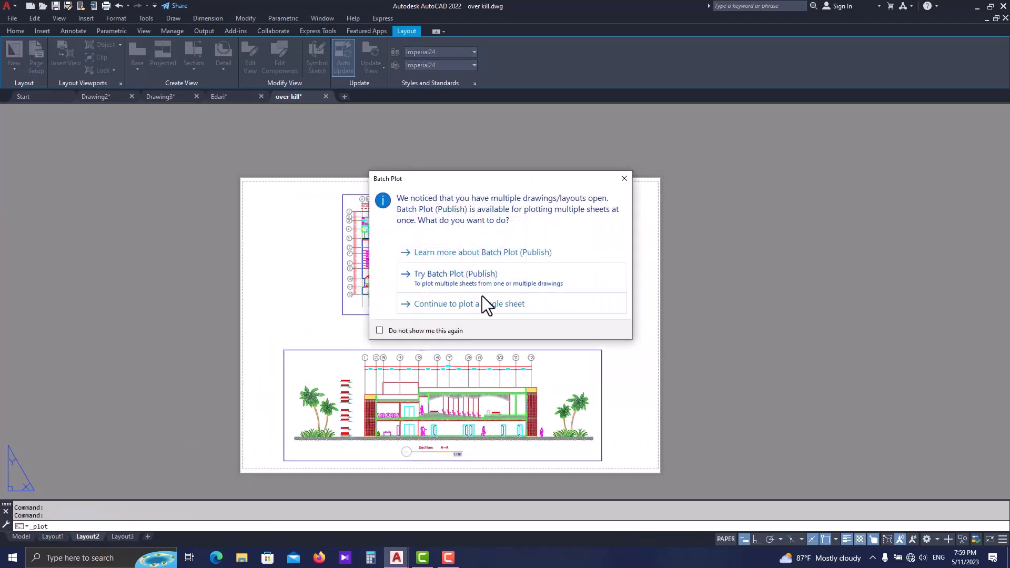
{"action": "left_click", "coordinate": [469, 309]}
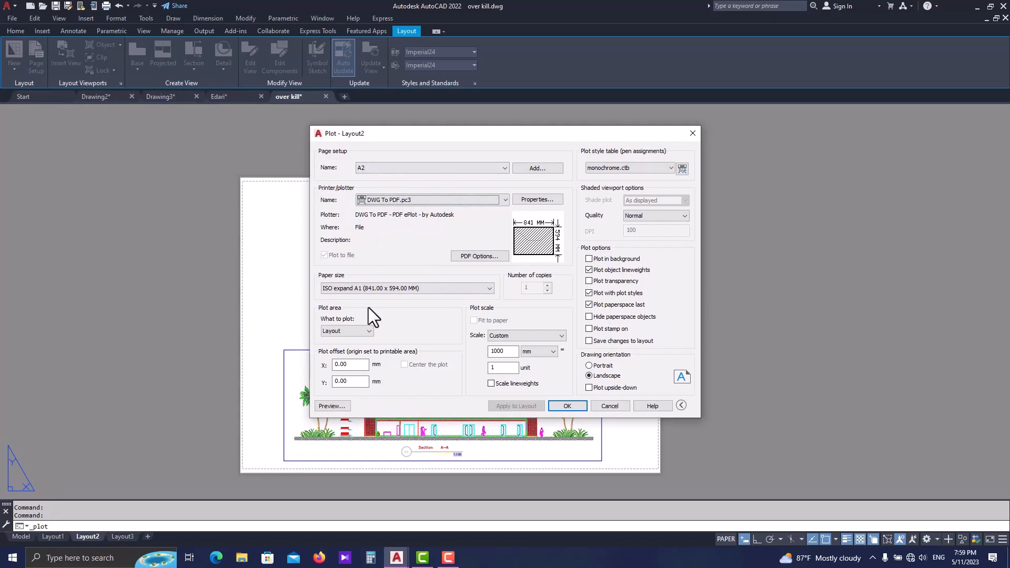
{"action": "left_click", "coordinate": [327, 405]}
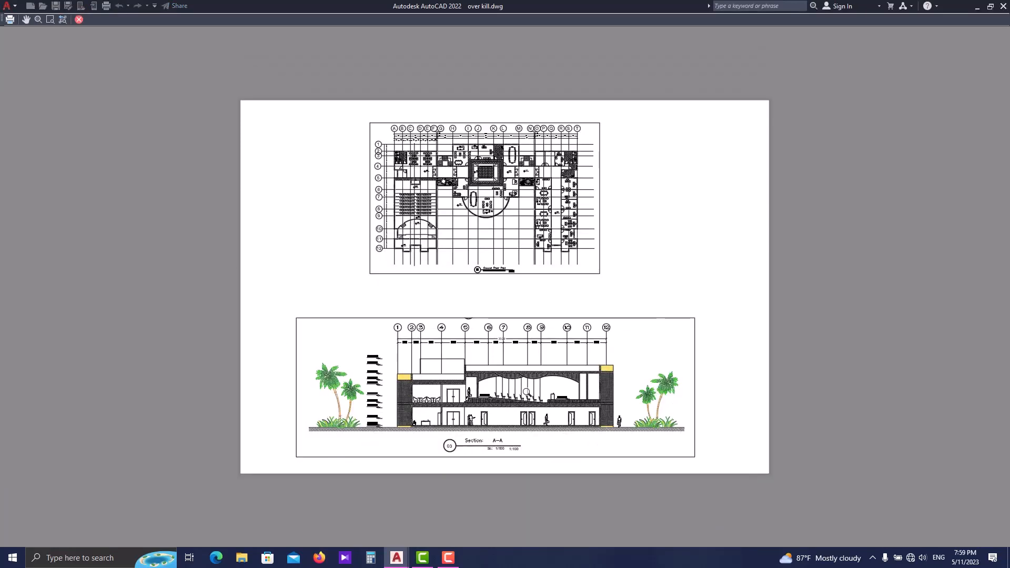
{"action": "key", "text": "Escape"}
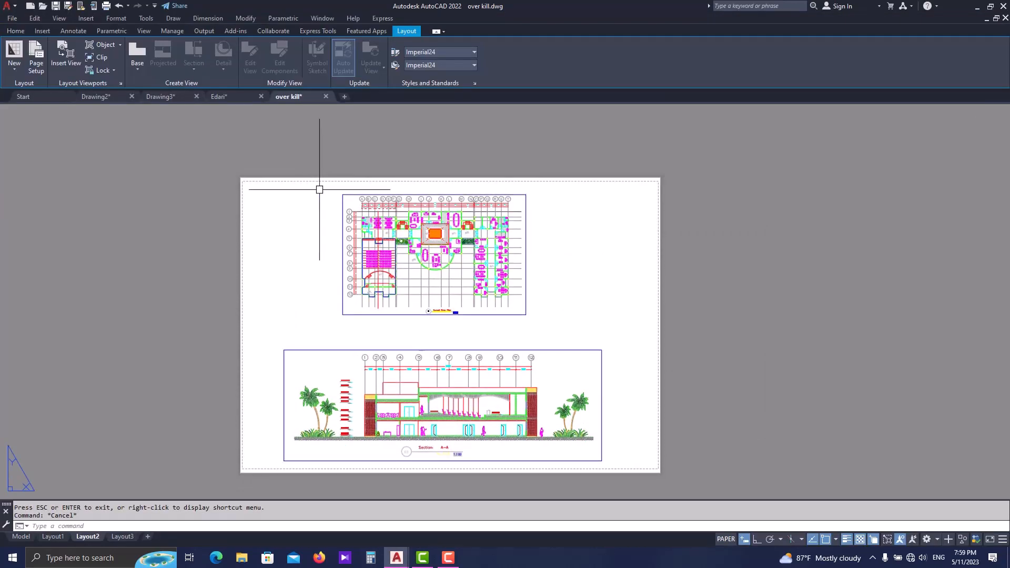
- Switch to the Edari drawing and examine its framed groups of plans, sections and elevations in model space
{"action": "left_click", "coordinate": [220, 96]}
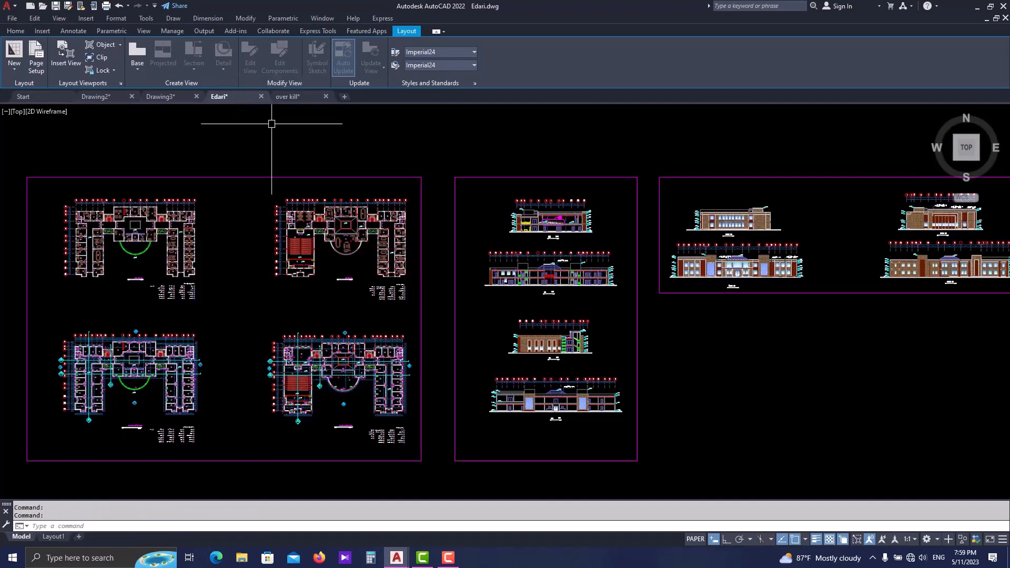
{"action": "middle_click_drag", "start_coordinate": [677, 309], "coordinate": [534, 311]}
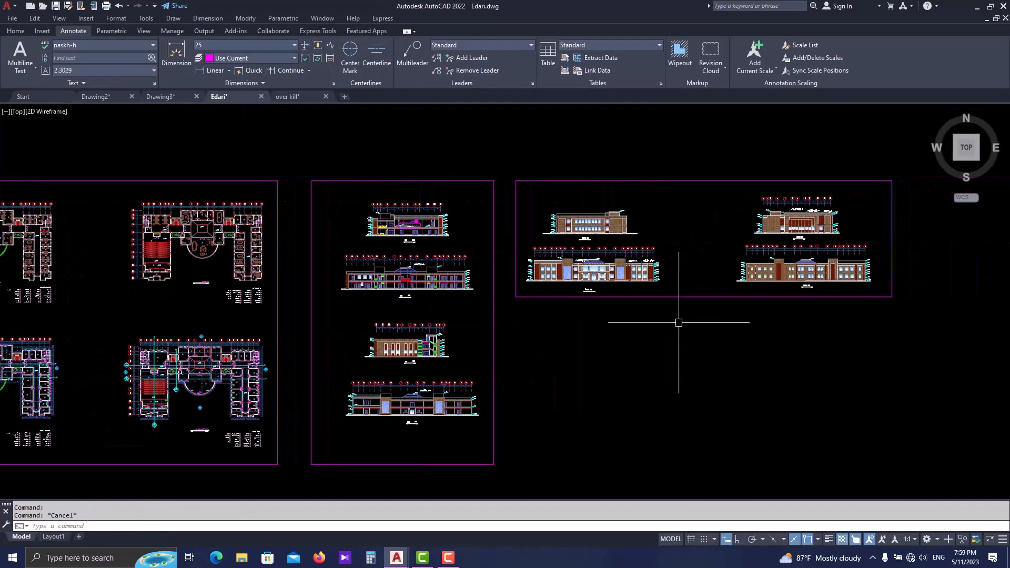
{"action": "middle_click_drag", "start_coordinate": [469, 310], "coordinate": [505, 310]}
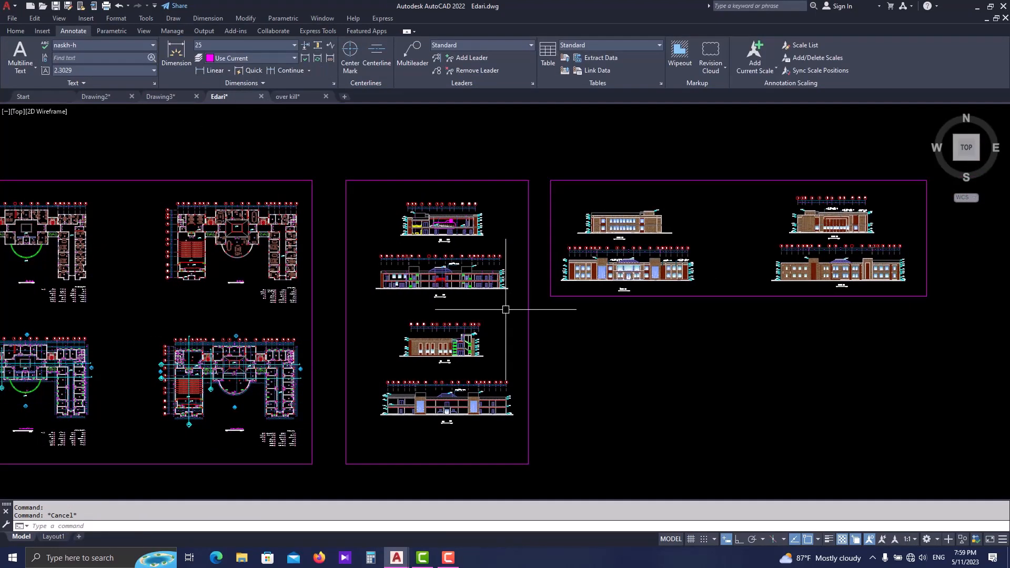
{"action": "scroll", "coordinate": [442, 287], "scroll_direction": "up", "scroll_amount": 2}
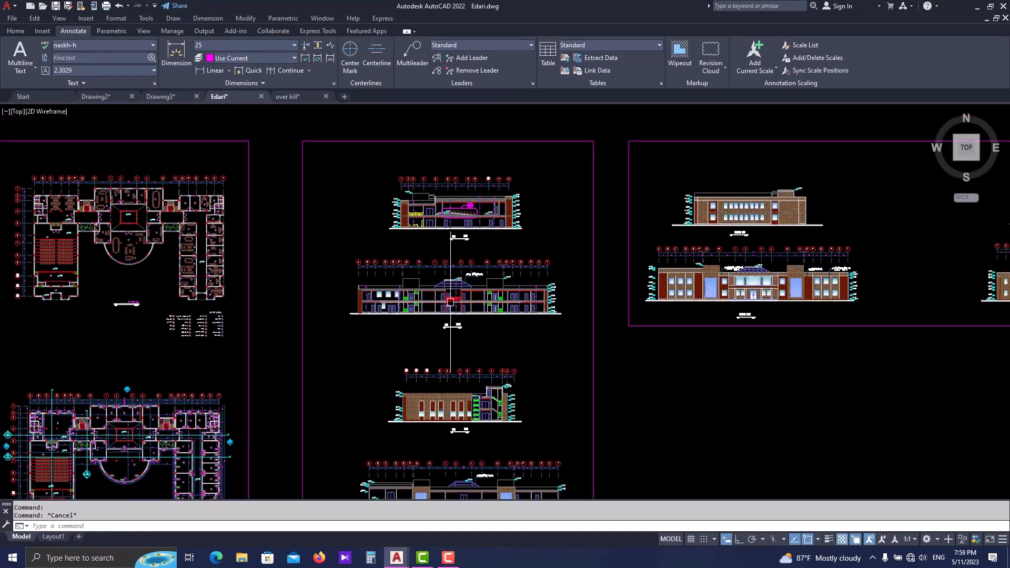
{"action": "scroll", "coordinate": [368, 293], "scroll_direction": "down", "scroll_amount": 5}
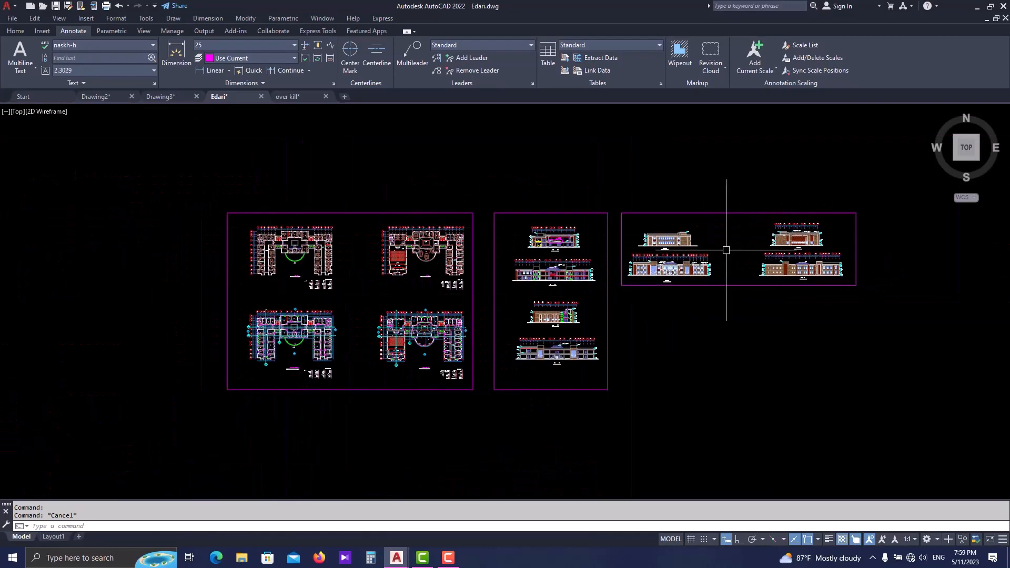
{"action": "middle_click_drag", "start_coordinate": [717, 311], "coordinate": [652, 316]}
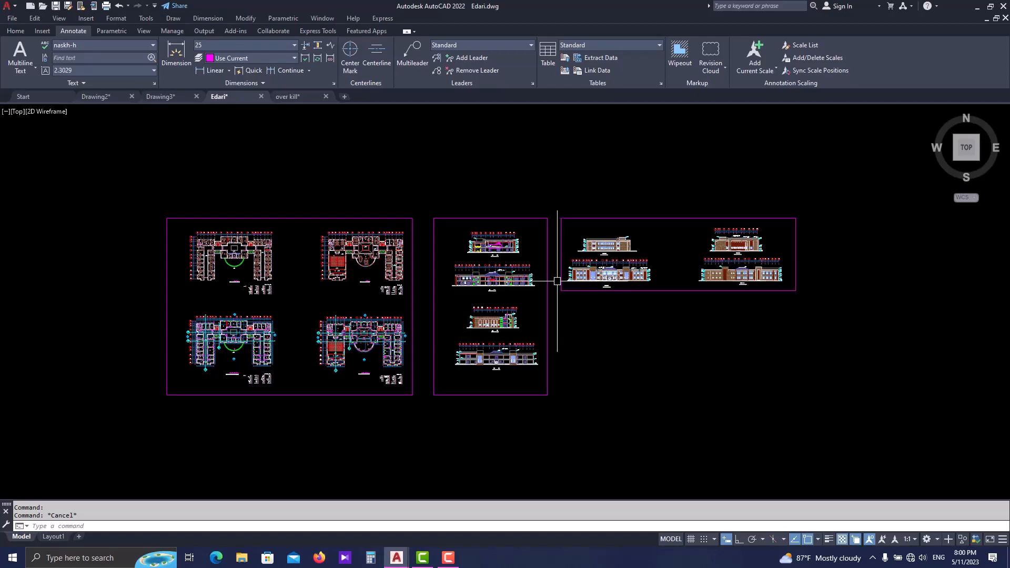
{"action": "scroll", "coordinate": [521, 235], "scroll_direction": "up", "scroll_amount": 5}
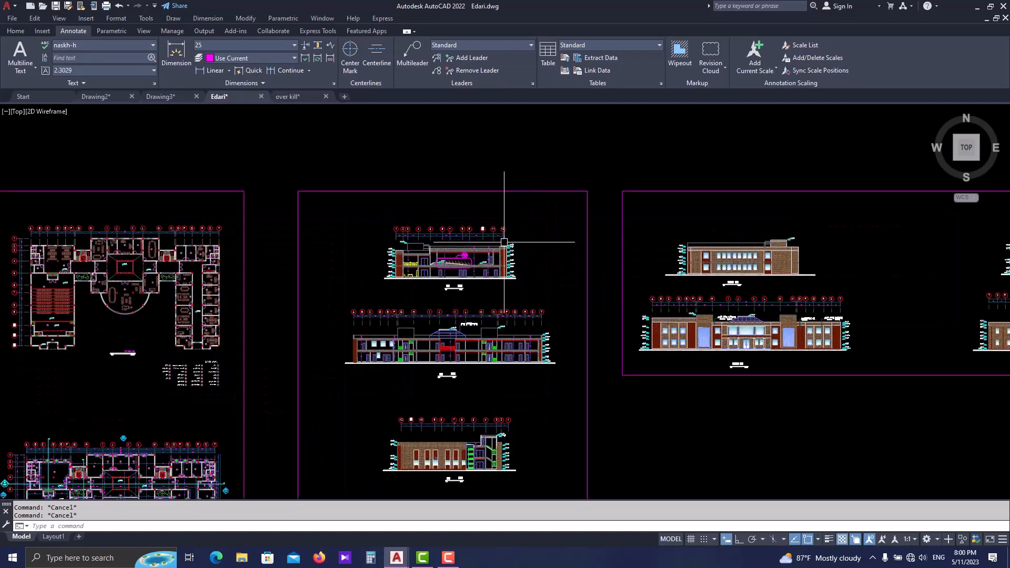
{"action": "scroll", "coordinate": [460, 230], "scroll_direction": "up", "scroll_amount": 2}
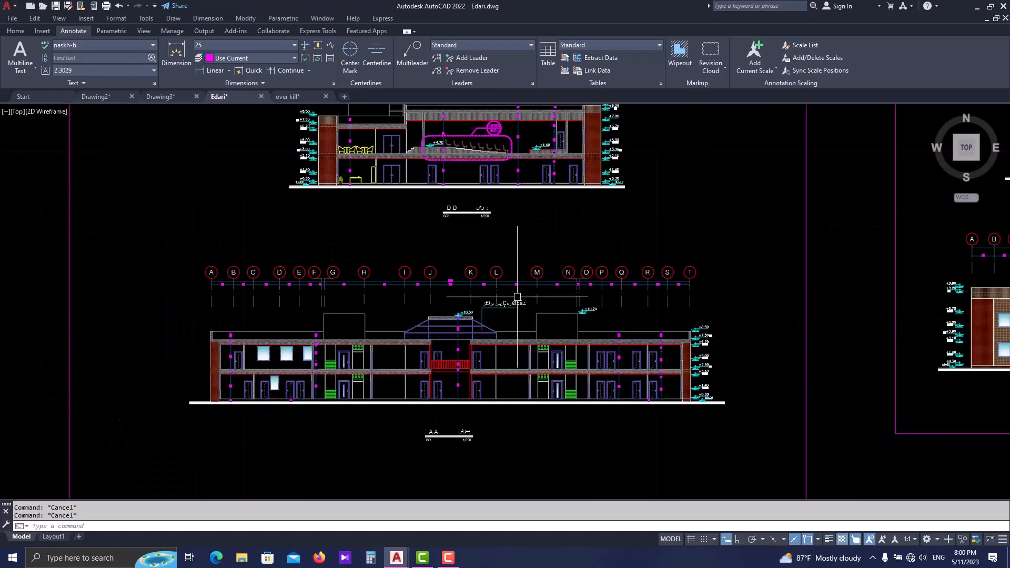
{"action": "middle_click_drag", "start_coordinate": [513, 226], "coordinate": [519, 293]}
- Draw a 42 by 29.7 rectangle in the empty space beside the sections, starting below the elevations frame
{"action": "type", "text": "rew"}
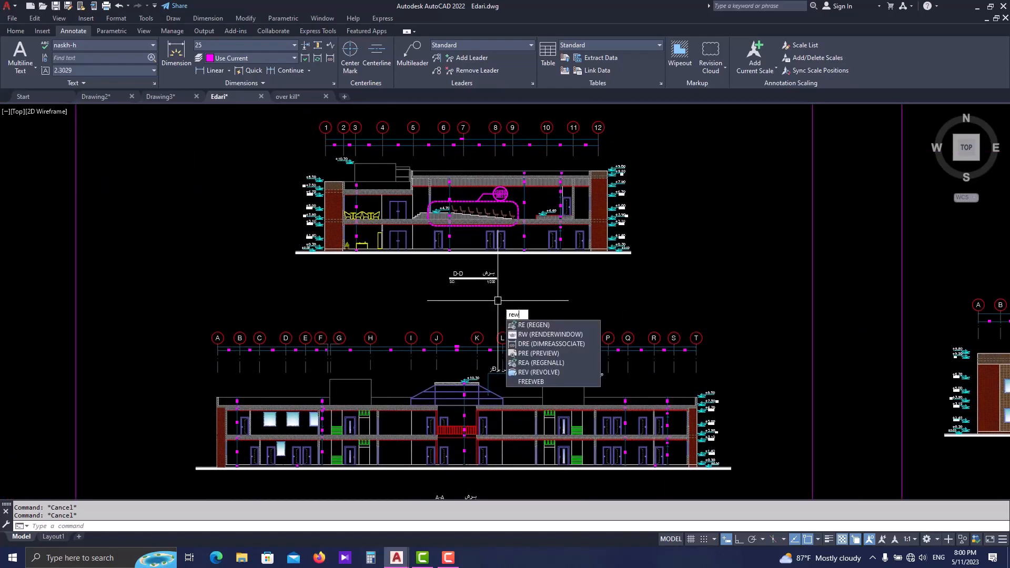
{"action": "key", "text": "Escape"}
{"action": "type", "text": "rec"}
{"action": "key", "text": "Return"}
{"action": "scroll", "coordinate": [457, 283], "scroll_direction": "down", "scroll_amount": 4}
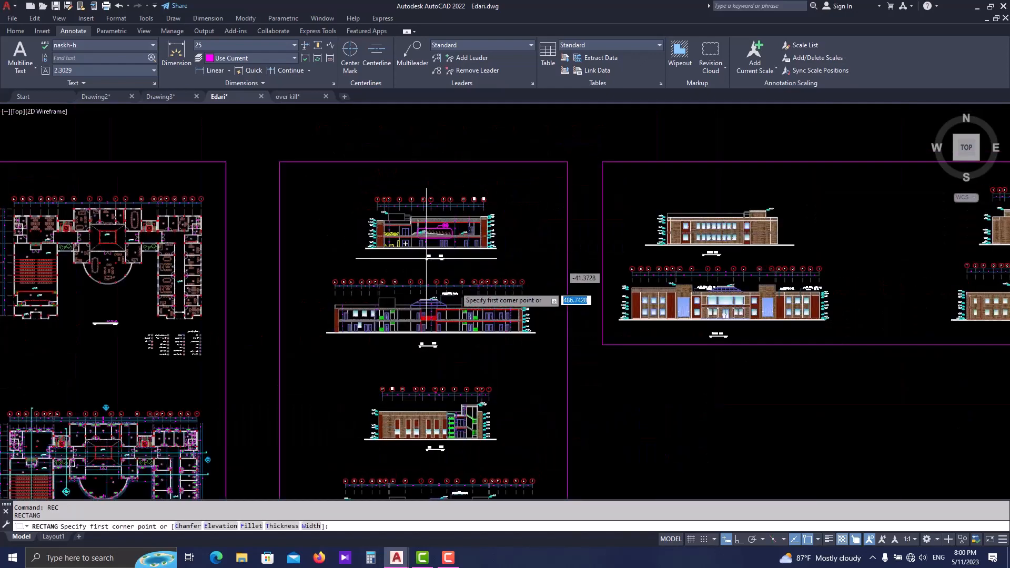
{"action": "middle_click_drag", "start_coordinate": [586, 379], "coordinate": [492, 321]}
{"action": "left_click", "coordinate": [554, 346]}
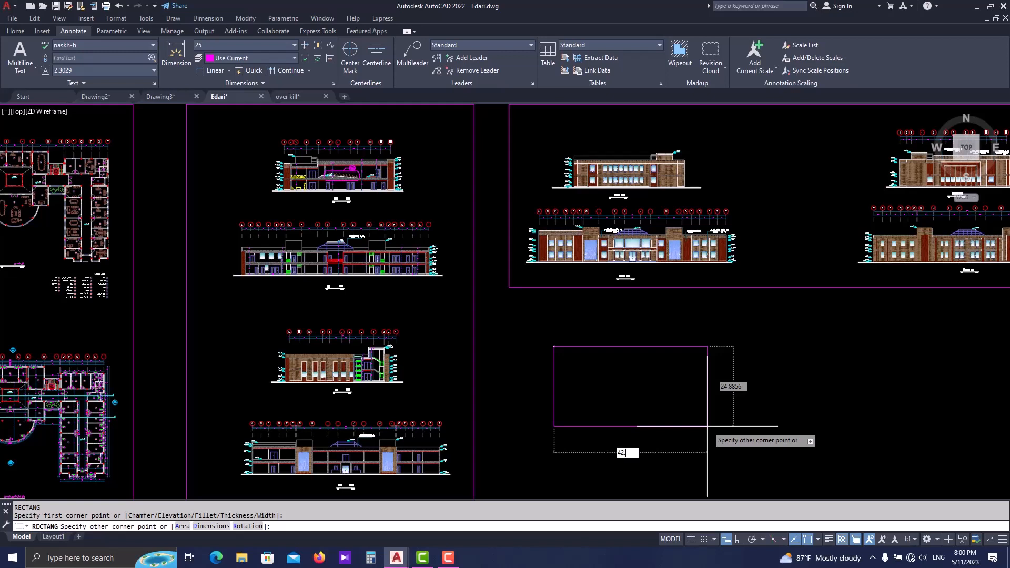
{"action": "key", "text": "Tab"}
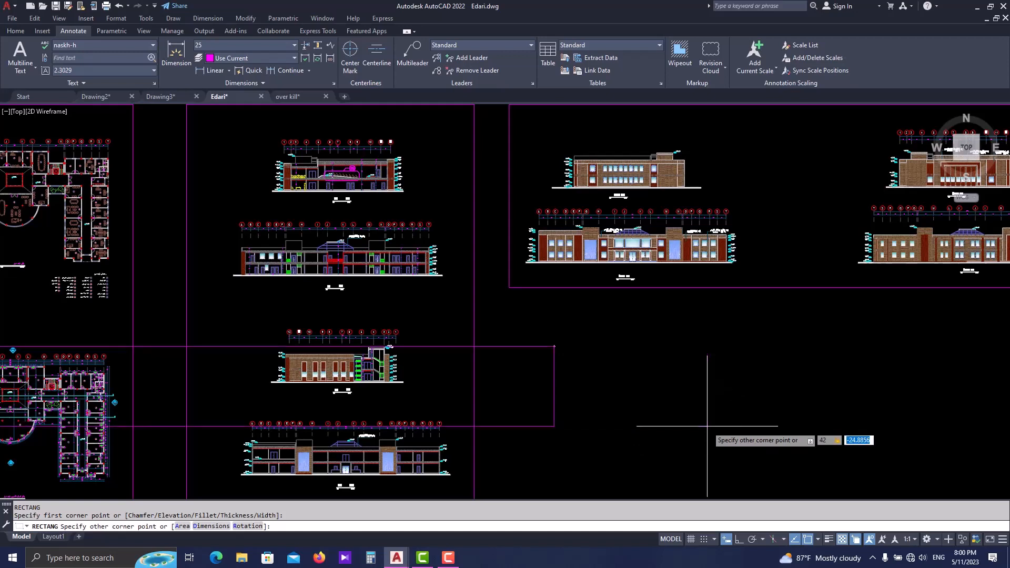
{"action": "key", "text": "Return"}
{"action": "key", "text": "Escape"}
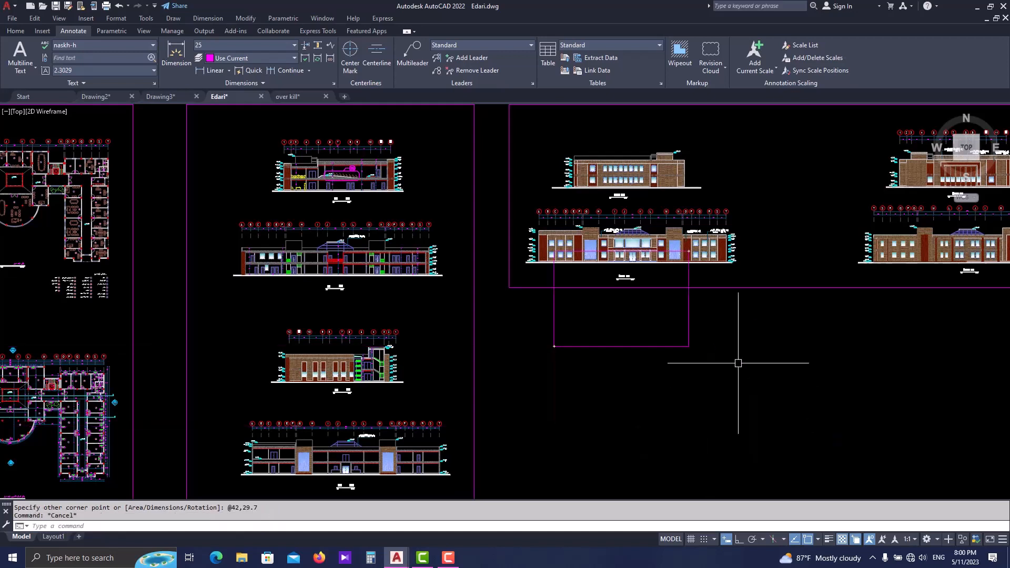
- Move the 42 by 29.7 rectangle so that it frames Section D-D
{"action": "left_click", "coordinate": [737, 363]}
{"action": "left_click", "coordinate": [679, 324]}
{"action": "middle_click_drag", "start_coordinate": [622, 384], "coordinate": [635, 403]}
{"action": "type", "text": "m"}
{"action": "key", "text": "Return"}
{"action": "left_click", "coordinate": [657, 353]}
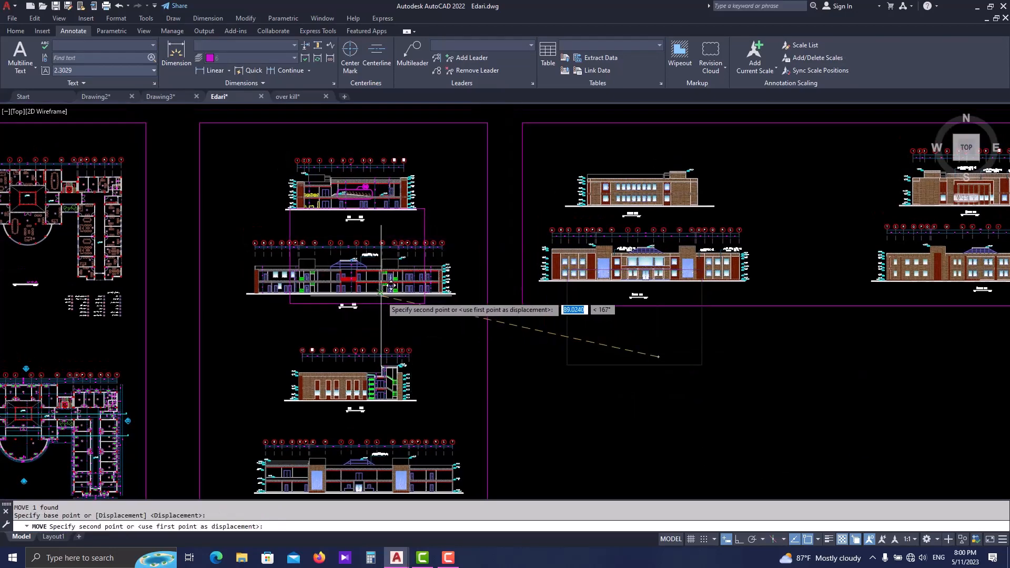
{"action": "scroll", "coordinate": [379, 287], "scroll_direction": "up", "scroll_amount": 4}
{"action": "scroll", "coordinate": [469, 296], "scroll_direction": "down", "scroll_amount": 3}
{"action": "scroll", "coordinate": [470, 296], "scroll_direction": "up", "scroll_amount": 3}
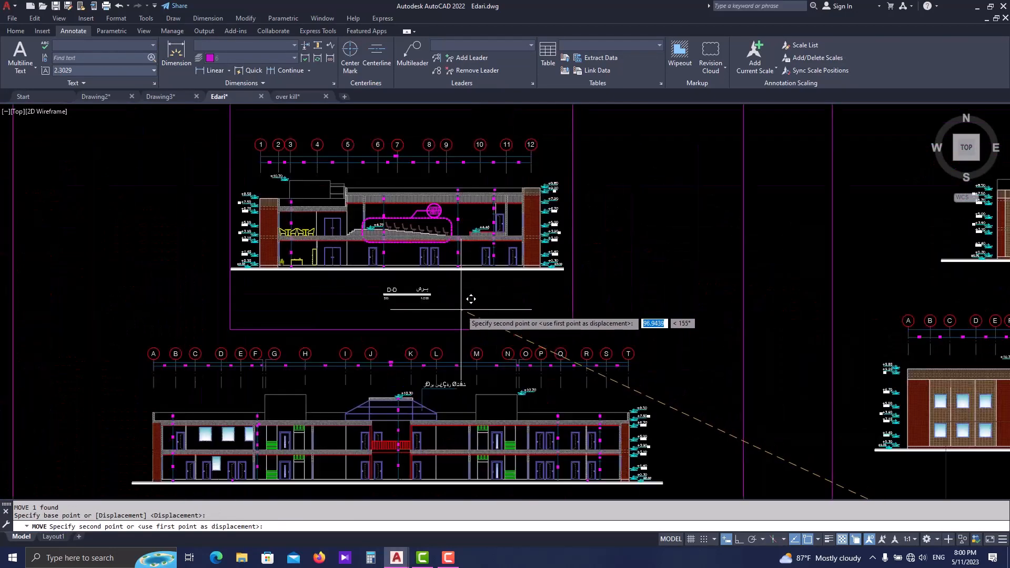
{"action": "left_click", "coordinate": [461, 296]}
{"action": "scroll", "coordinate": [461, 296], "scroll_direction": "down", "scroll_amount": 2}
{"action": "key", "text": "Escape"}
- Copy the rectangle around Section D-D down over Section A-A, level with the original's lower edge
{"action": "left_click", "coordinate": [499, 307]}
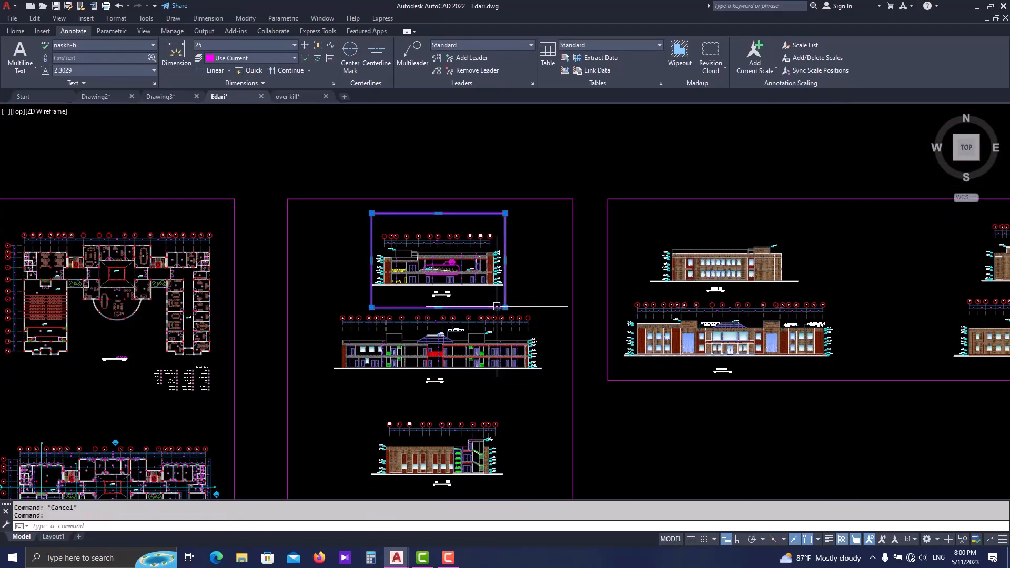
{"action": "type", "text": "co"}
{"action": "key", "text": "Return"}
{"action": "scroll", "coordinate": [484, 296], "scroll_direction": "up", "scroll_amount": 1}
{"action": "left_click", "coordinate": [516, 165]}
{"action": "middle_click_drag", "start_coordinate": [419, 316], "coordinate": [455, 279]}
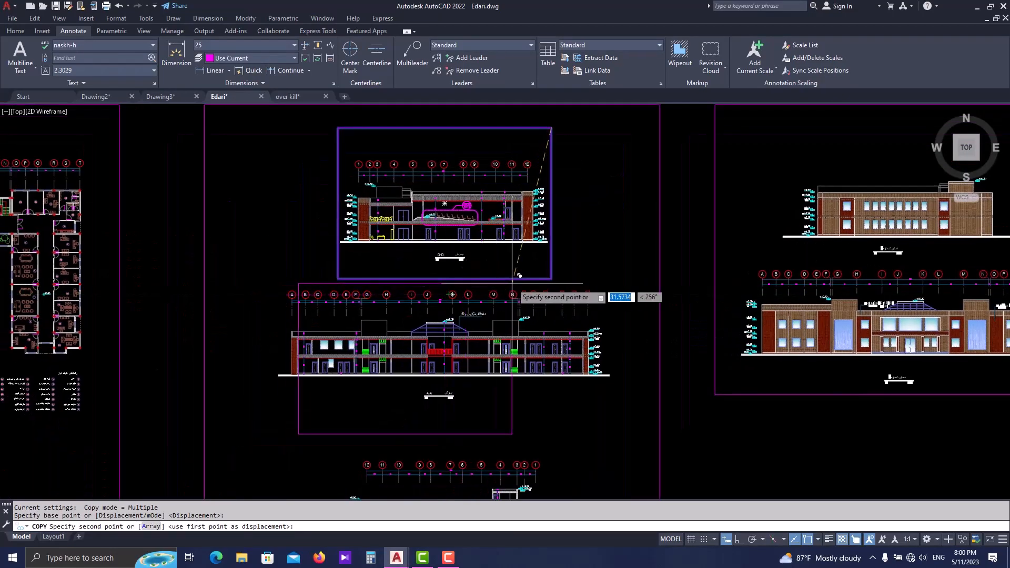
{"action": "scroll", "coordinate": [376, 293], "scroll_direction": "up", "scroll_amount": 2}
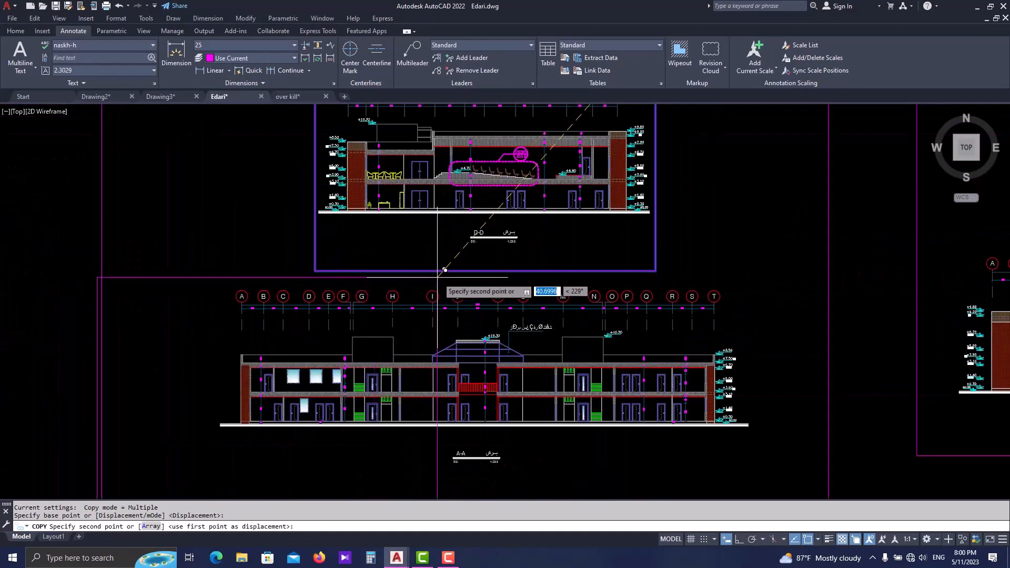
{"action": "left_click", "coordinate": [453, 274]}
{"action": "key", "text": "Escape"}
{"action": "key", "text": "Escape"}
- Move the copied rectangle horizontally so that its right edge runs through the middle of Section A-A
{"action": "middle_click_drag", "start_coordinate": [464, 490], "coordinate": [496, 406]}
{"action": "left_click", "coordinate": [496, 406]}
{"action": "left_click", "coordinate": [472, 410]}
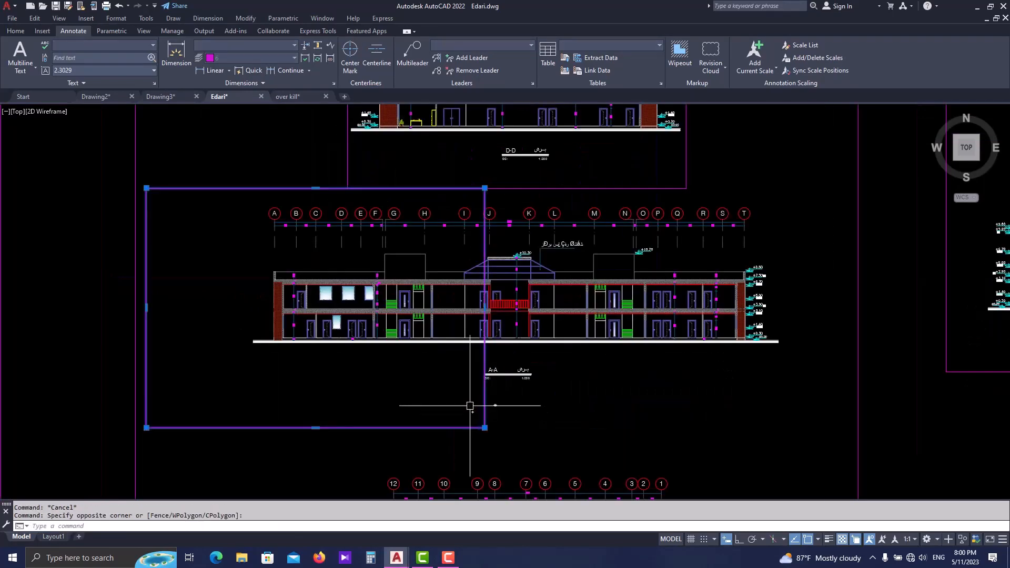
{"action": "middle_click_drag", "start_coordinate": [461, 374], "coordinate": [467, 401]}
{"action": "type", "text": "m"}
{"action": "key", "text": "Return"}
{"action": "scroll", "coordinate": [488, 216], "scroll_direction": "up", "scroll_amount": 2}
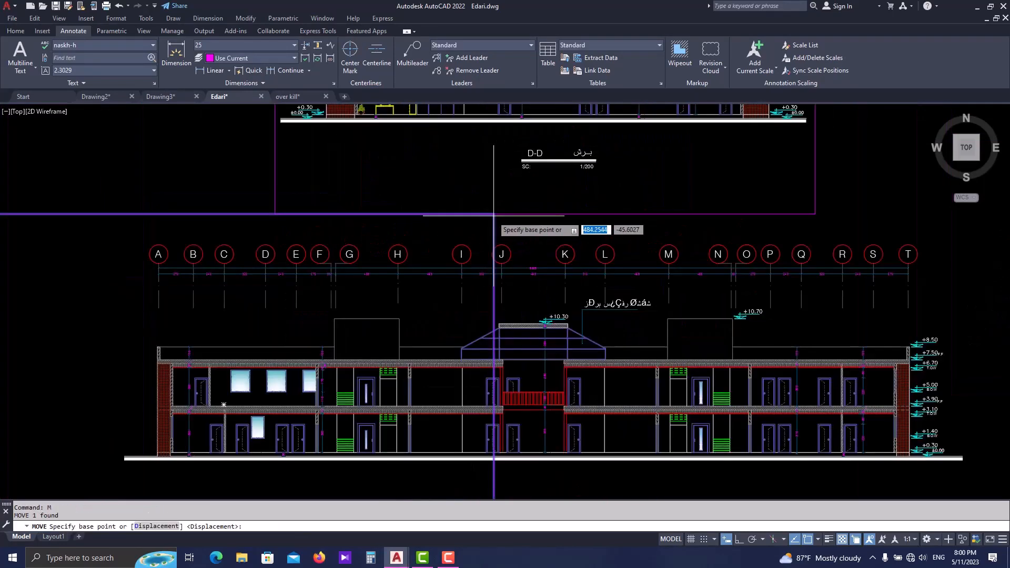
{"action": "left_click", "coordinate": [491, 215]}
{"action": "left_click", "coordinate": [547, 220]}
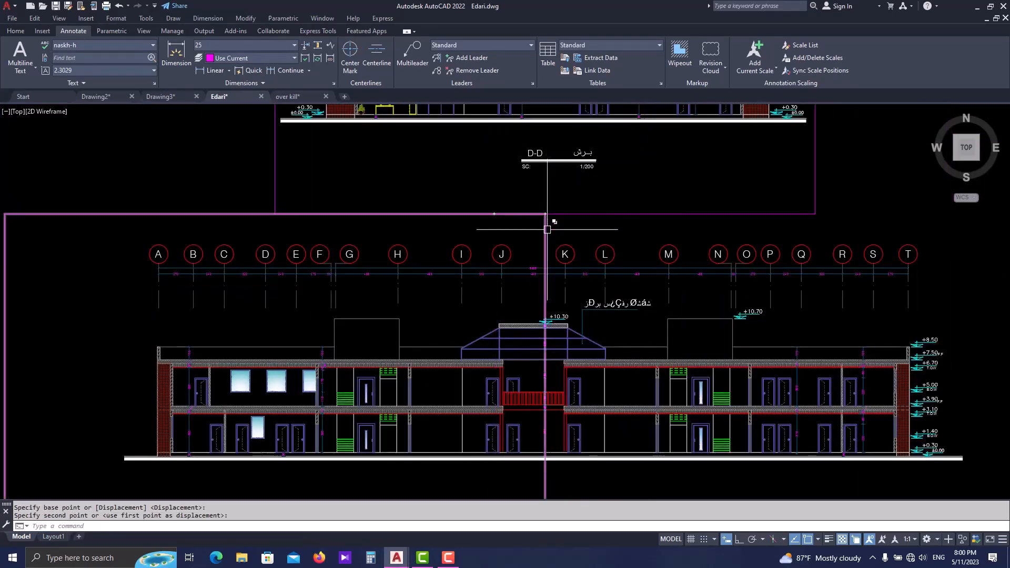
- Mirror the rectangle about its right edge to cover the other half of Section A-A, keeping the source rectangle
{"action": "scroll", "coordinate": [546, 231], "scroll_direction": "down", "scroll_amount": 2}
{"action": "left_click", "coordinate": [546, 383]}
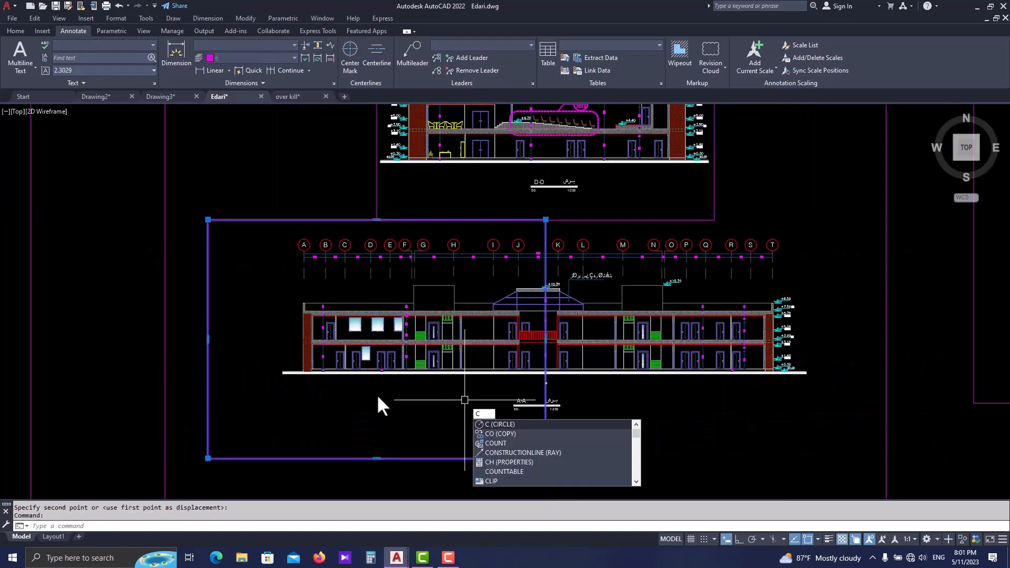
{"action": "key", "text": "Escape"}
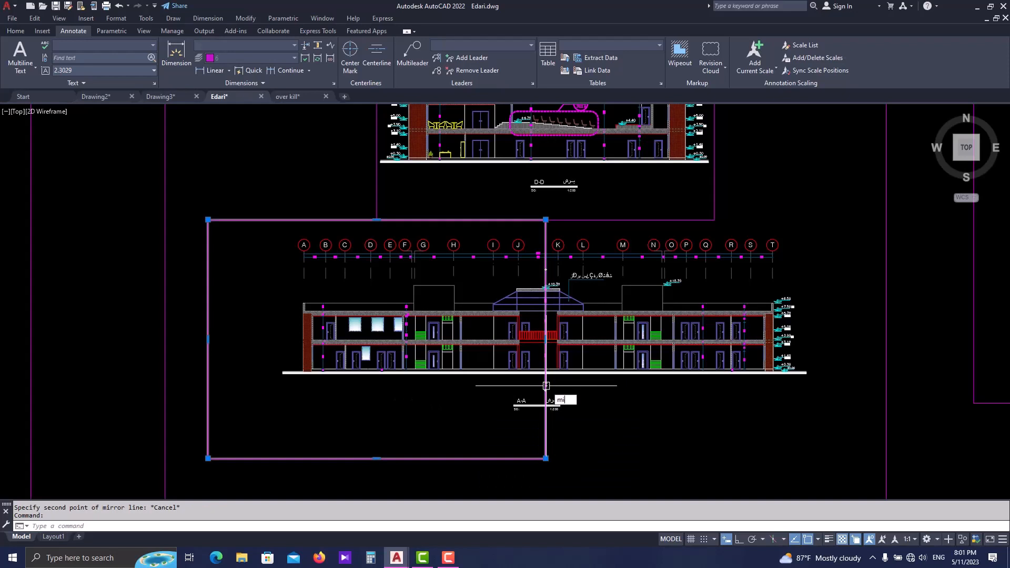
{"action": "key", "text": "Return"}
{"action": "left_click", "coordinate": [546, 220]}
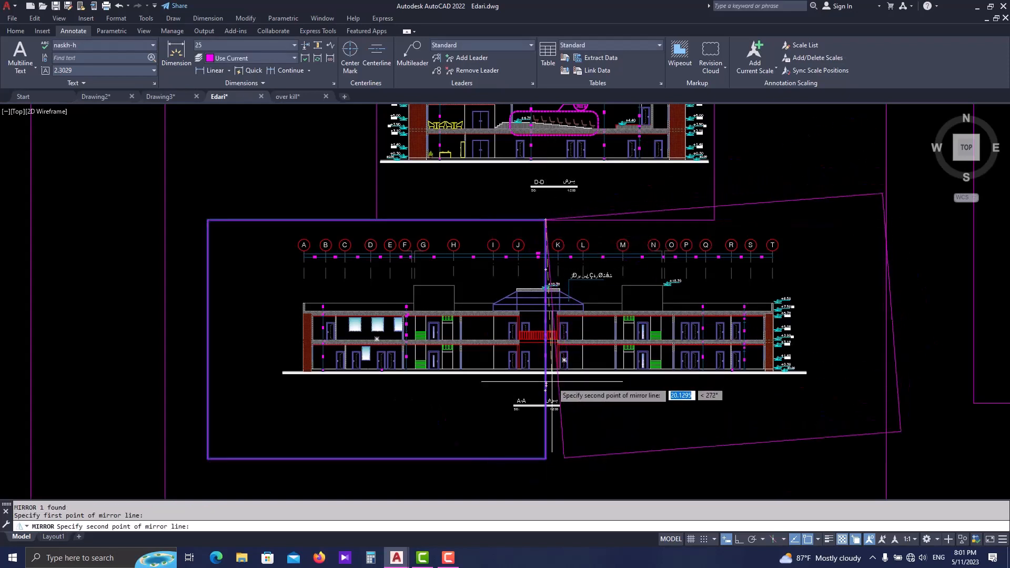
{"action": "left_click", "coordinate": [545, 386]}
{"action": "key", "text": "Escape"}
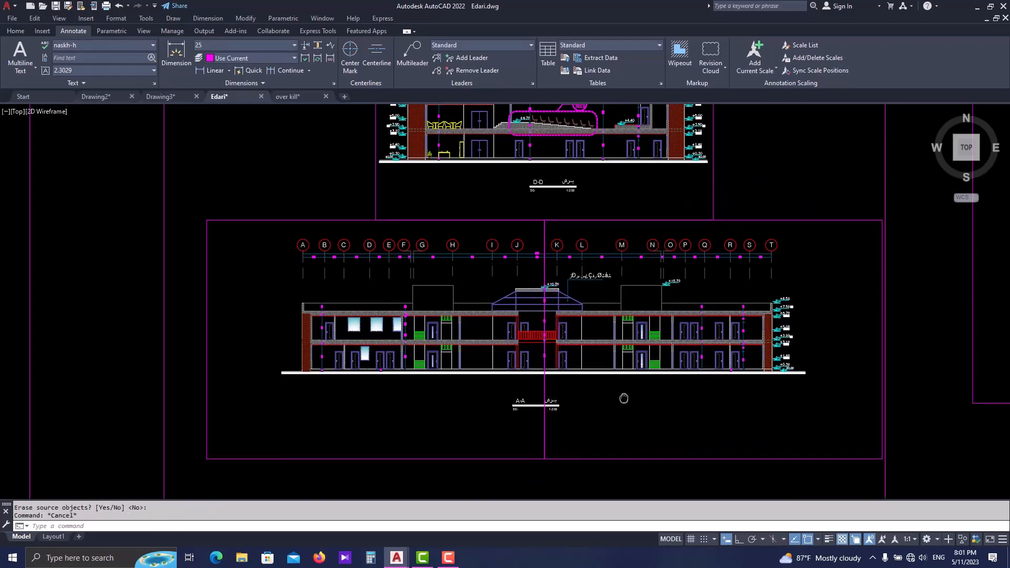
{"action": "middle_click_drag", "start_coordinate": [624, 398], "coordinate": [622, 398]}
{"action": "middle_click_drag", "start_coordinate": [519, 406], "coordinate": [513, 408]}
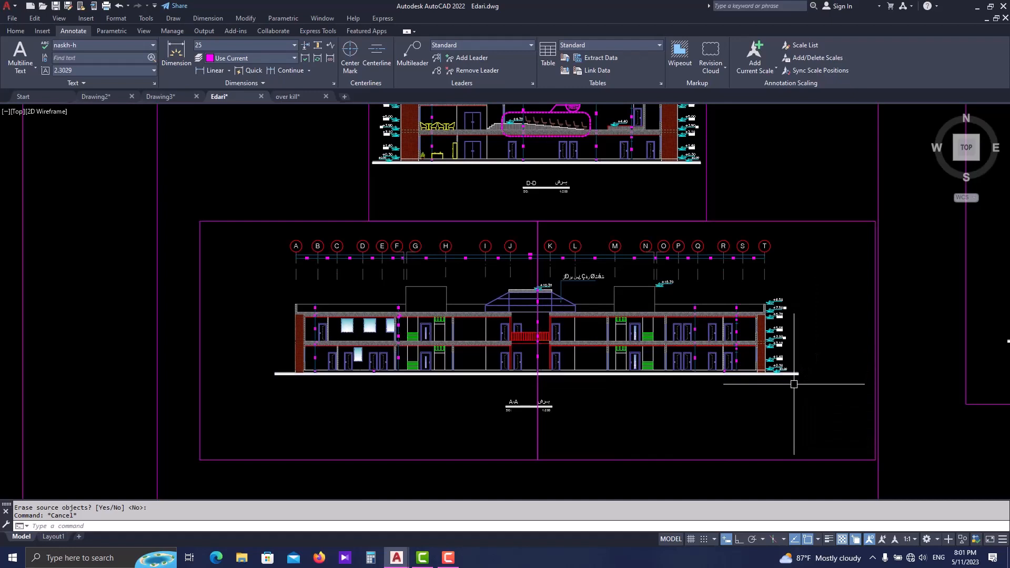
{"action": "middle_click_drag", "start_coordinate": [742, 393], "coordinate": [726, 394]}
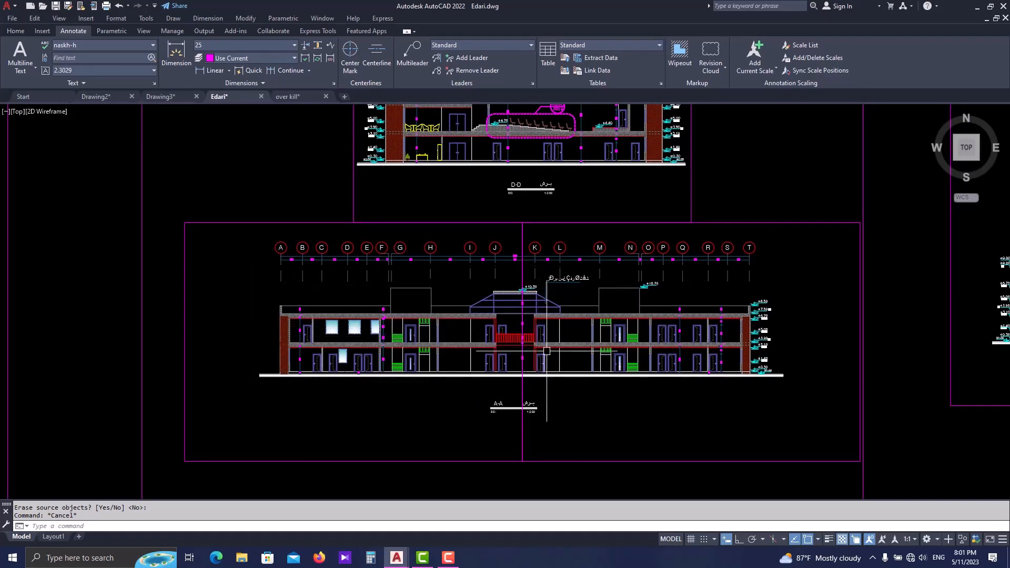
{"action": "key", "text": "Escape"}
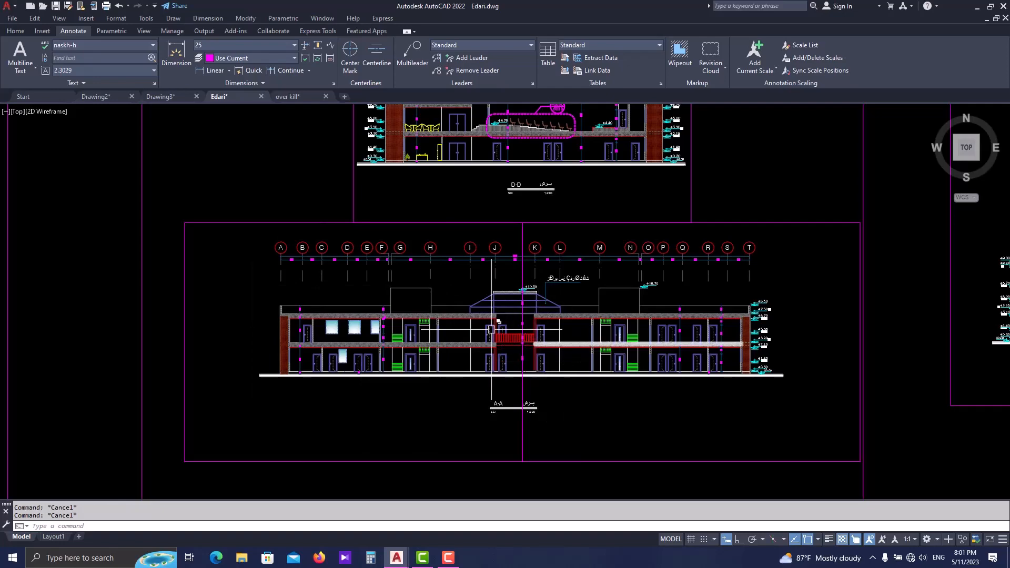
- Copy the left-hand rectangle of Section A-A down so that it frames the brick-walled section below
{"action": "scroll", "coordinate": [526, 337], "scroll_direction": "down", "scroll_amount": 5}
{"action": "scroll", "coordinate": [504, 350], "scroll_direction": "up", "scroll_amount": 3}
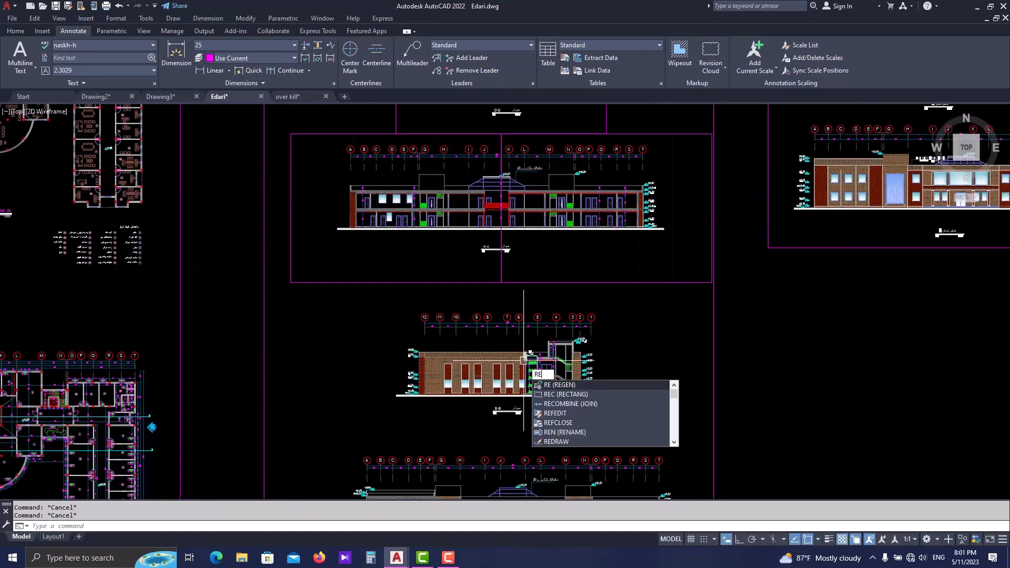
{"action": "key", "text": "Escape"}
{"action": "left_click", "coordinate": [432, 284]}
{"action": "type", "text": "co"}
{"action": "key", "text": "space"}
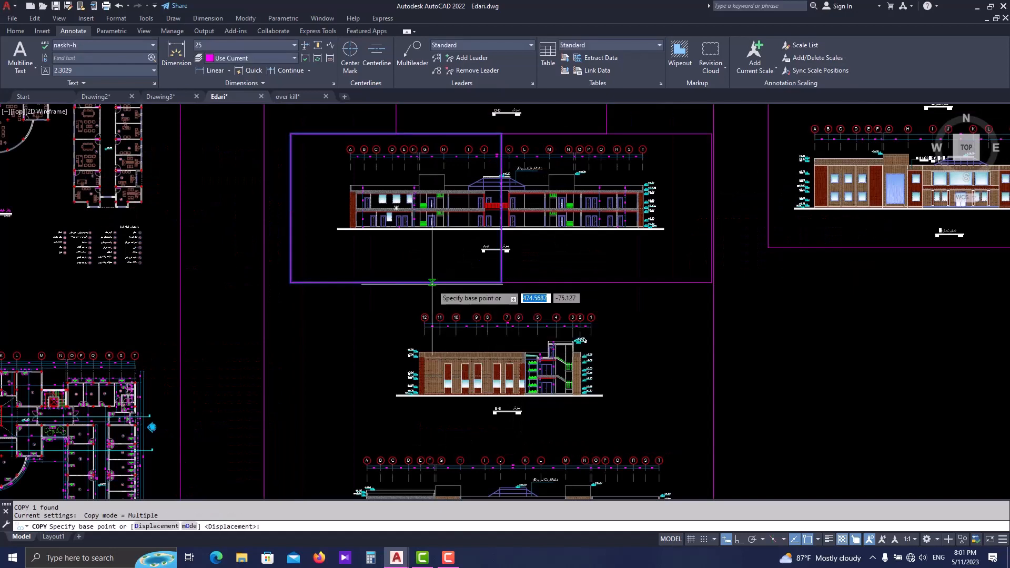
{"action": "left_click", "coordinate": [435, 270]}
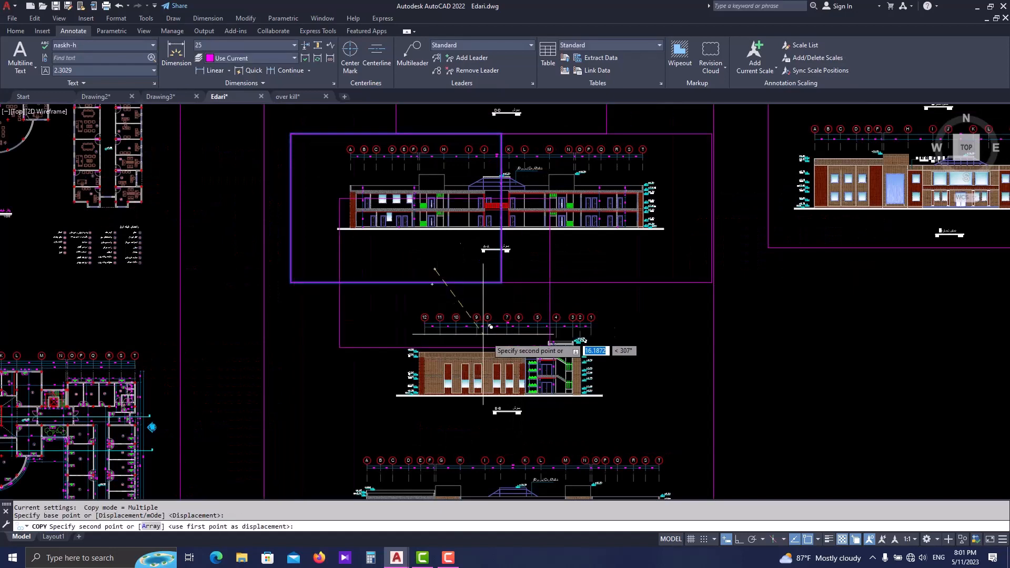
{"action": "left_click", "coordinate": [540, 424]}
{"action": "middle_click_drag", "start_coordinate": [539, 423], "coordinate": [540, 337]}
{"action": "scroll", "coordinate": [539, 343], "scroll_direction": "down", "scroll_amount": 2}
{"action": "scroll", "coordinate": [304, 323], "scroll_direction": "up", "scroll_amount": 2}
{"action": "middle_click_drag", "start_coordinate": [182, 170], "coordinate": [451, 318]}
{"action": "scroll", "coordinate": [437, 322], "scroll_direction": "down", "scroll_amount": 2}
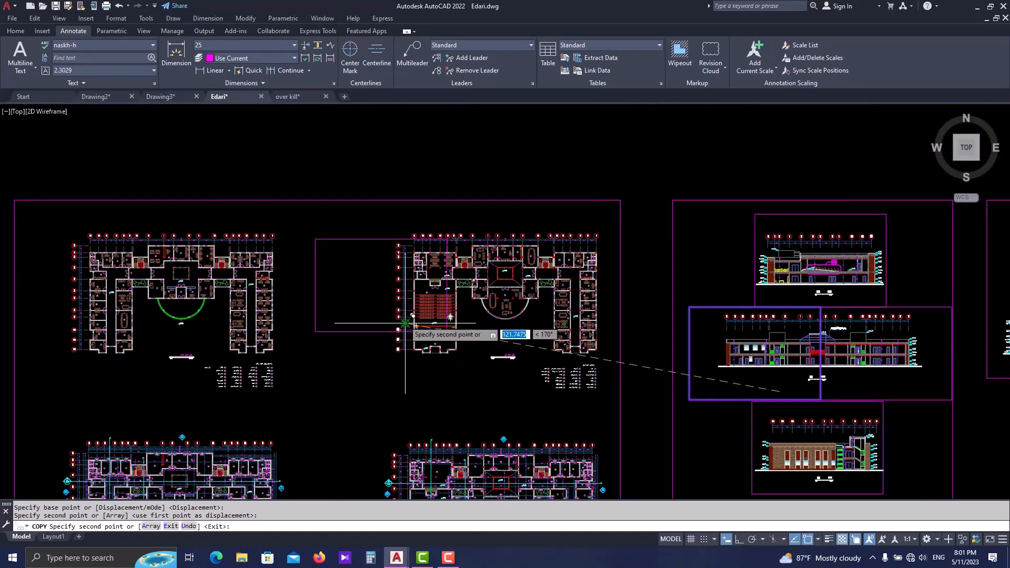
{"action": "key", "text": "Escape"}
{"action": "mouse_move", "coordinate": [878, 380]}
{"action": "middle_mouse_down"}
{"action": "mouse_move", "coordinate": [661, 339]}
{"action": "mouse_move", "coordinate": [566, 303]}
{"action": "mouse_move", "coordinate": [414, 321]}
{"action": "middle_mouse_up"}
{"action": "mouse_move", "coordinate": [495, 310]}
{"action": "middle_mouse_down"}
{"action": "mouse_move", "coordinate": [485, 311]}
{"action": "mouse_move", "coordinate": [533, 313]}
{"action": "middle_mouse_up"}
{"action": "key", "text": "Escape"}
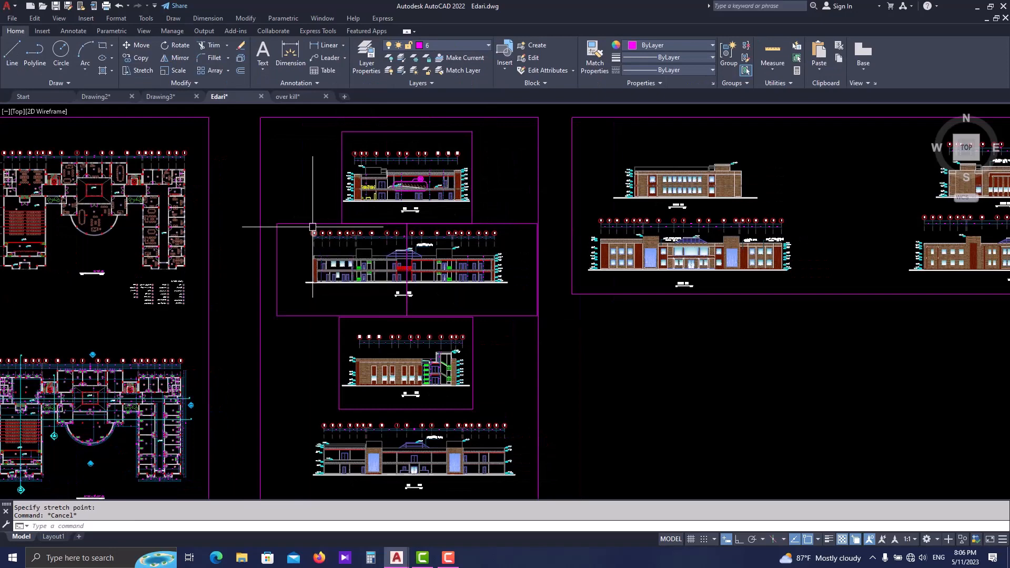
- Split model space into tiled viewports with the Two: Vertical configuration
{"action": "left_click", "coordinate": [146, 31]}
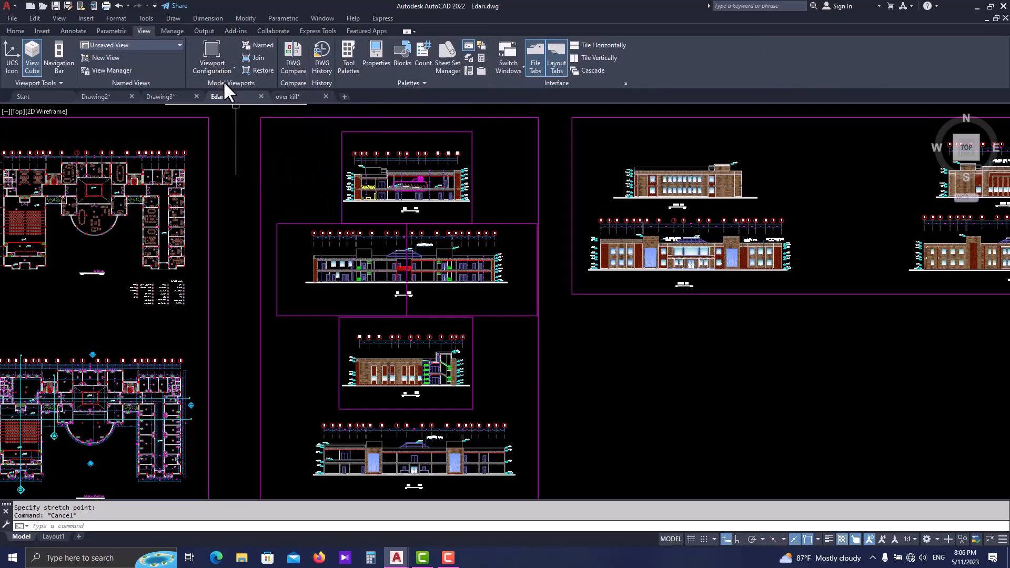
{"action": "left_click", "coordinate": [214, 68]}
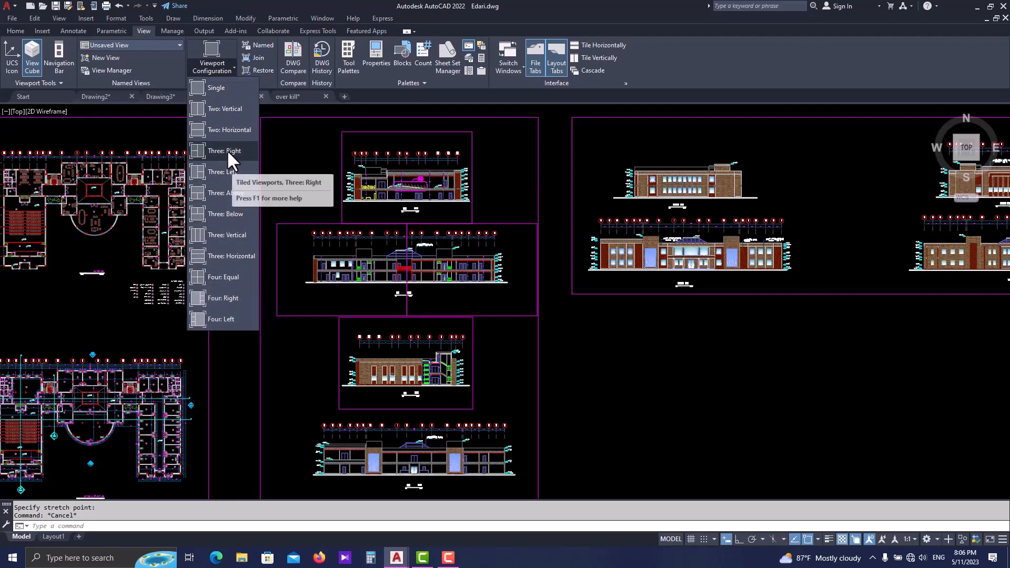
{"action": "left_click", "coordinate": [217, 107]}
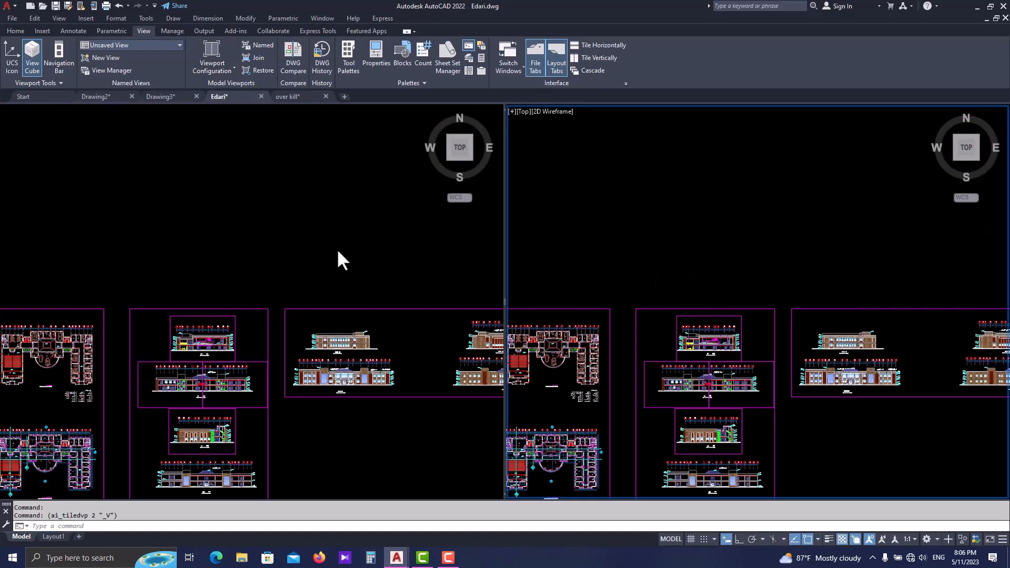
- Examine elevation 2 up close in one viewport and the furnished floor plan in the other
{"action": "scroll", "coordinate": [680, 251], "scroll_direction": "down", "scroll_amount": 3}
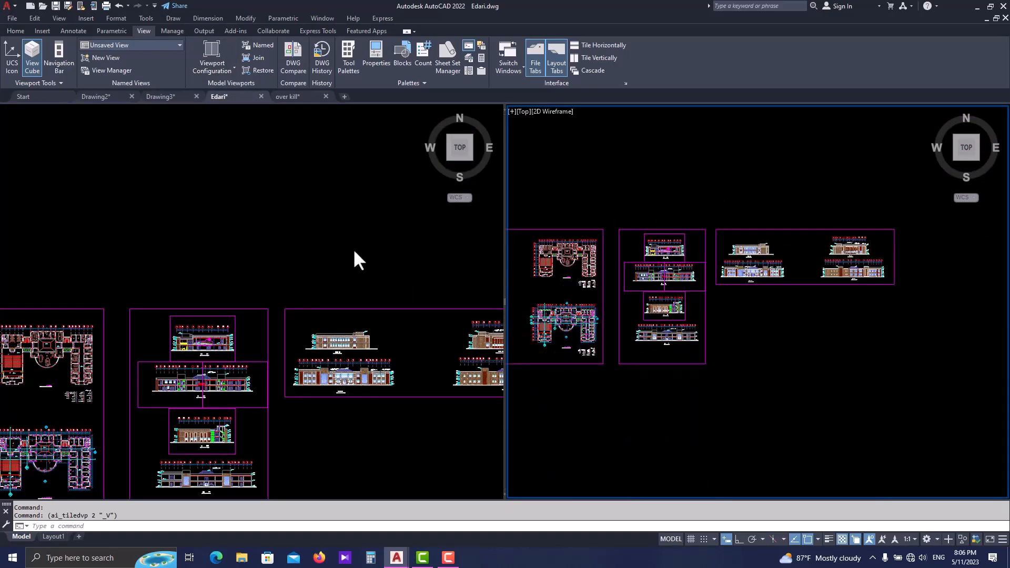
{"action": "left_click", "coordinate": [383, 226]}
{"action": "scroll", "coordinate": [332, 252], "scroll_direction": "down", "scroll_amount": 4}
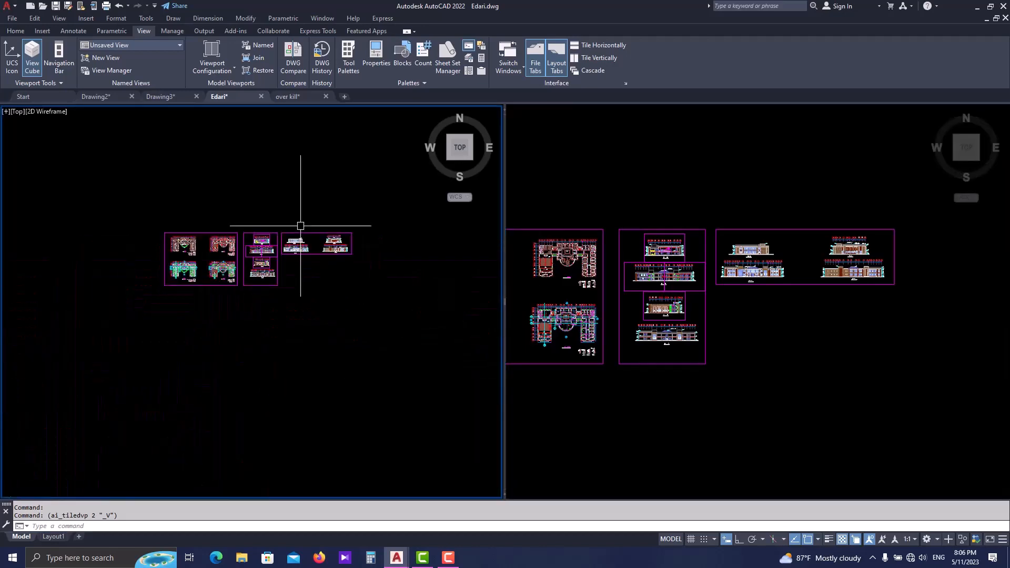
{"action": "scroll", "coordinate": [304, 265], "scroll_direction": "up", "scroll_amount": 2}
{"action": "scroll", "coordinate": [304, 266], "scroll_direction": "up", "scroll_amount": 6}
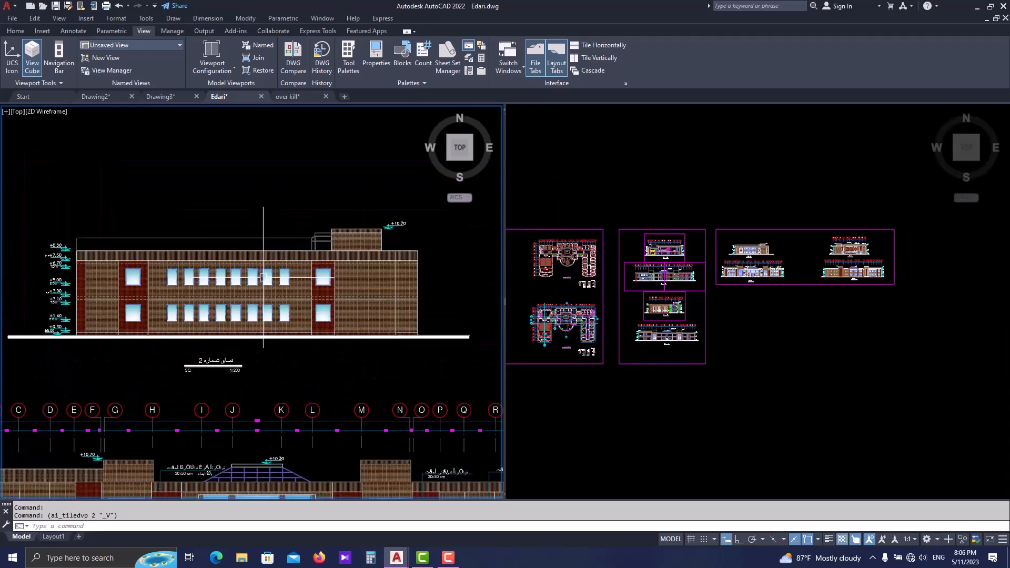
{"action": "left_click", "coordinate": [581, 297]}
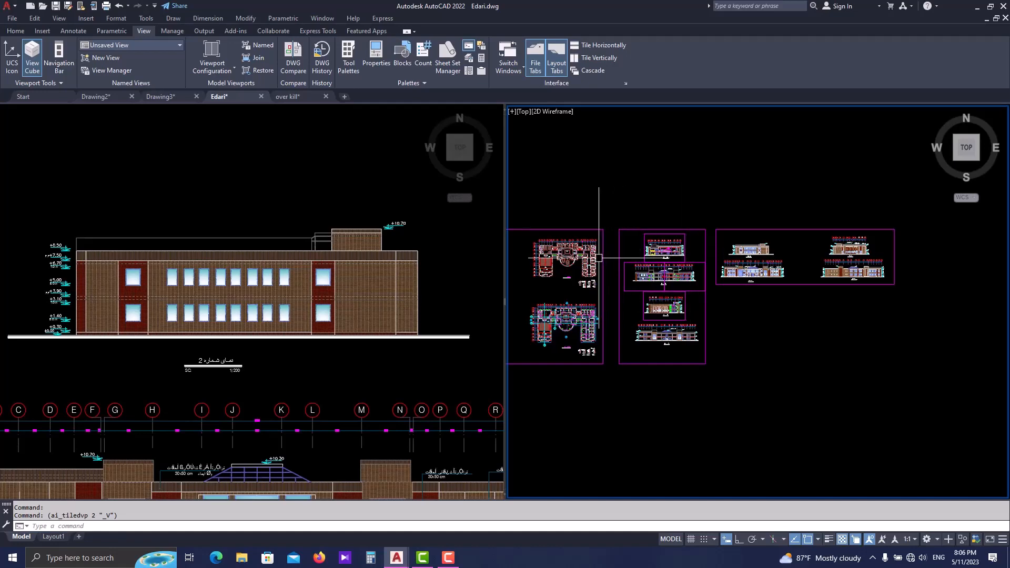
{"action": "middle_click_drag", "start_coordinate": [576, 256], "coordinate": [628, 264]}
{"action": "scroll", "coordinate": [628, 264], "scroll_direction": "up", "scroll_amount": 8}
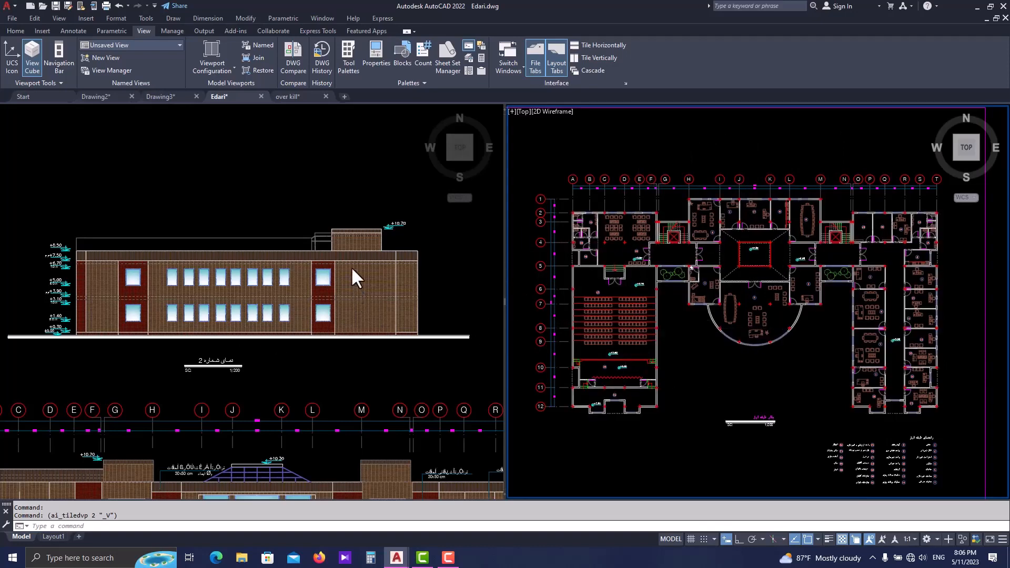
- Change the model space viewport configuration to Four: Equal
{"action": "scroll", "coordinate": [351, 259], "scroll_direction": "down", "scroll_amount": 5}
{"action": "left_click", "coordinate": [214, 71]}
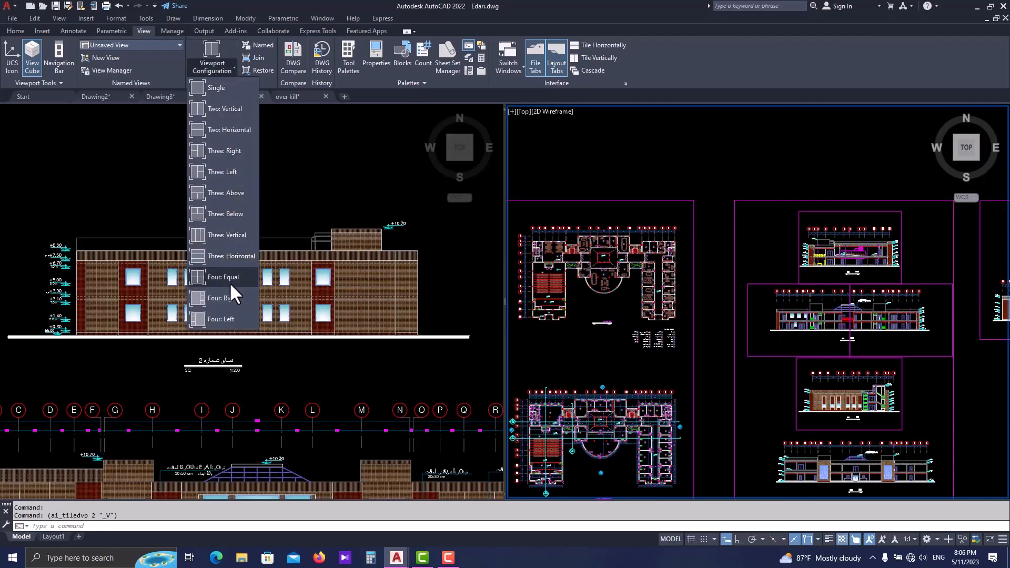
{"action": "left_click", "coordinate": [215, 279]}
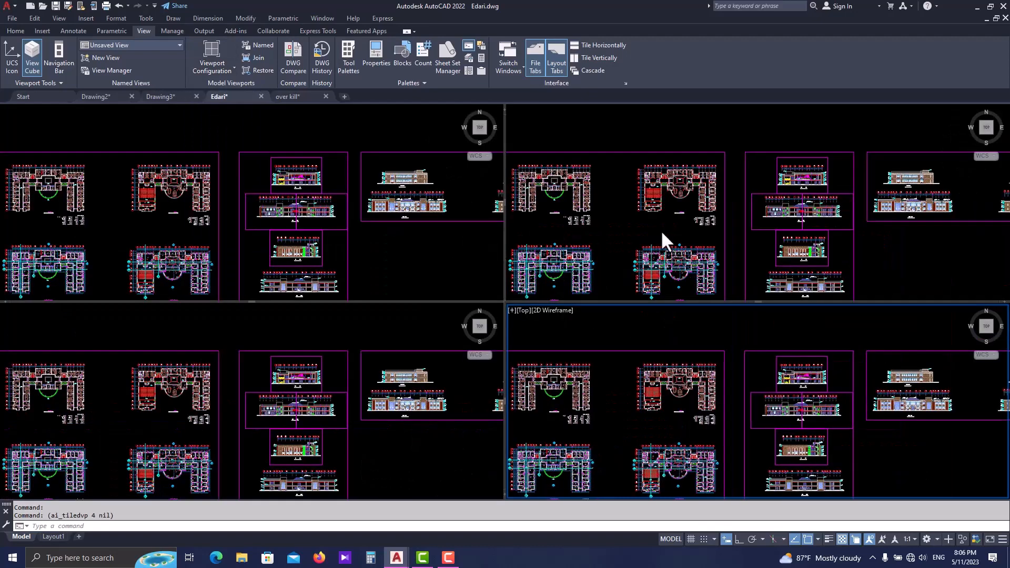
- Zoom the drawing independently in each of the four tiled viewports to compare their separate views
{"action": "scroll", "coordinate": [661, 229], "scroll_direction": "down", "scroll_amount": 2}
{"action": "left_click", "coordinate": [662, 221]}
{"action": "scroll", "coordinate": [657, 221], "scroll_direction": "down", "scroll_amount": 3}
{"action": "left_click", "coordinate": [367, 235]}
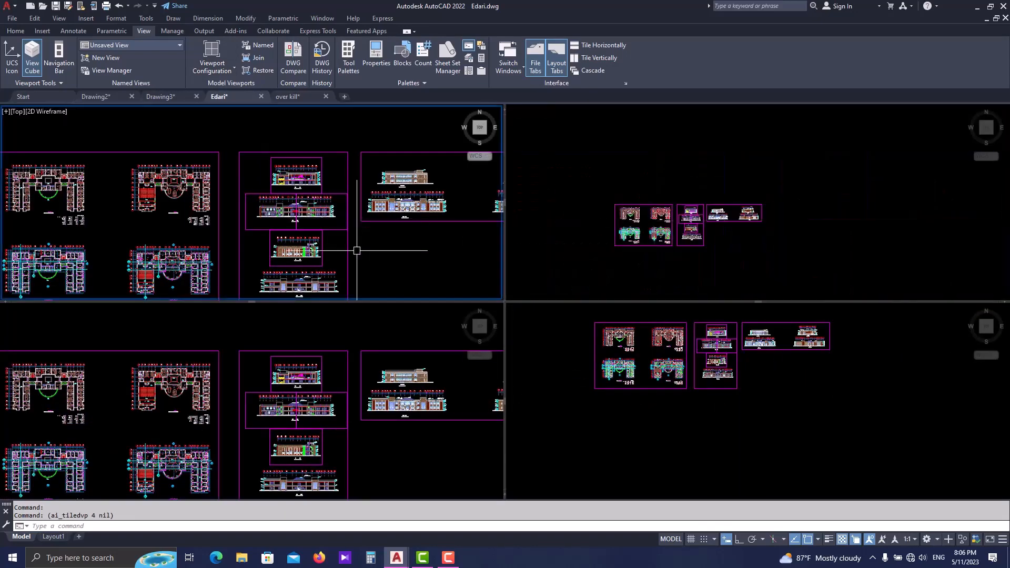
{"action": "scroll", "coordinate": [359, 246], "scroll_direction": "down", "scroll_amount": 2}
{"action": "left_click", "coordinate": [744, 409]}
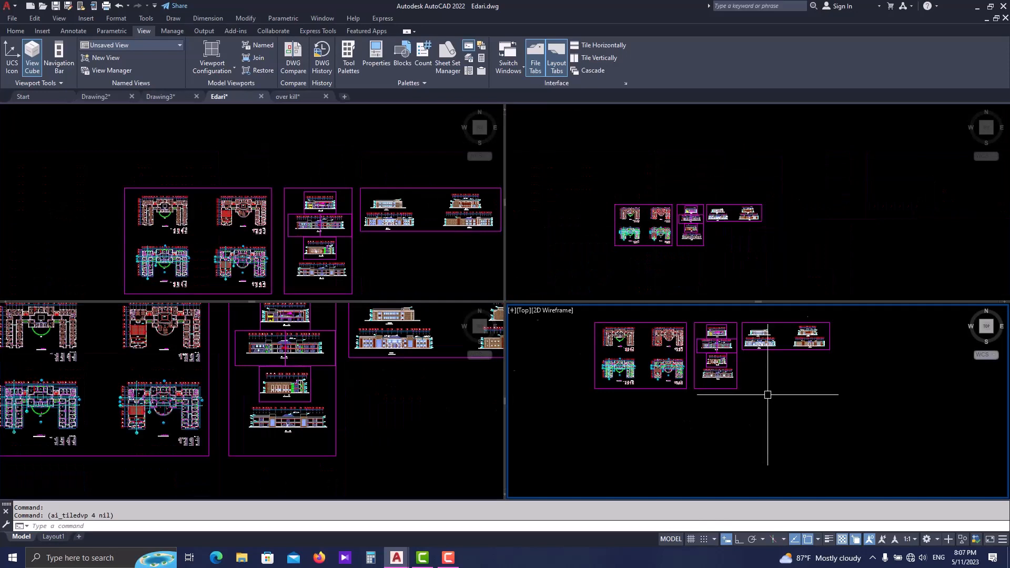
{"action": "scroll", "coordinate": [767, 395], "scroll_direction": "up", "scroll_amount": 2}
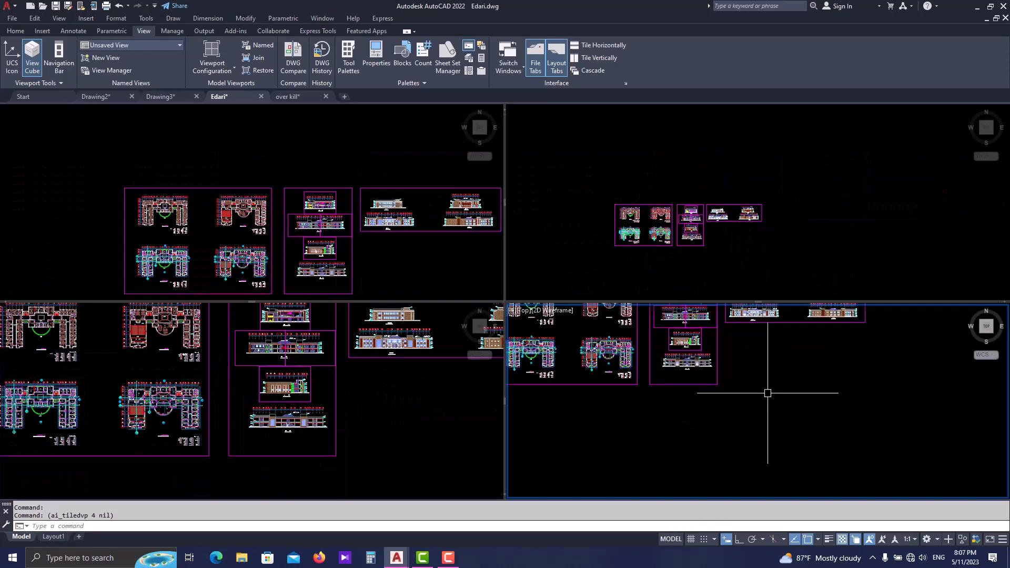
- Tile the open drawing windows horizontally and maximize the Edari.dwg window again
{"action": "left_click", "coordinate": [603, 45]}
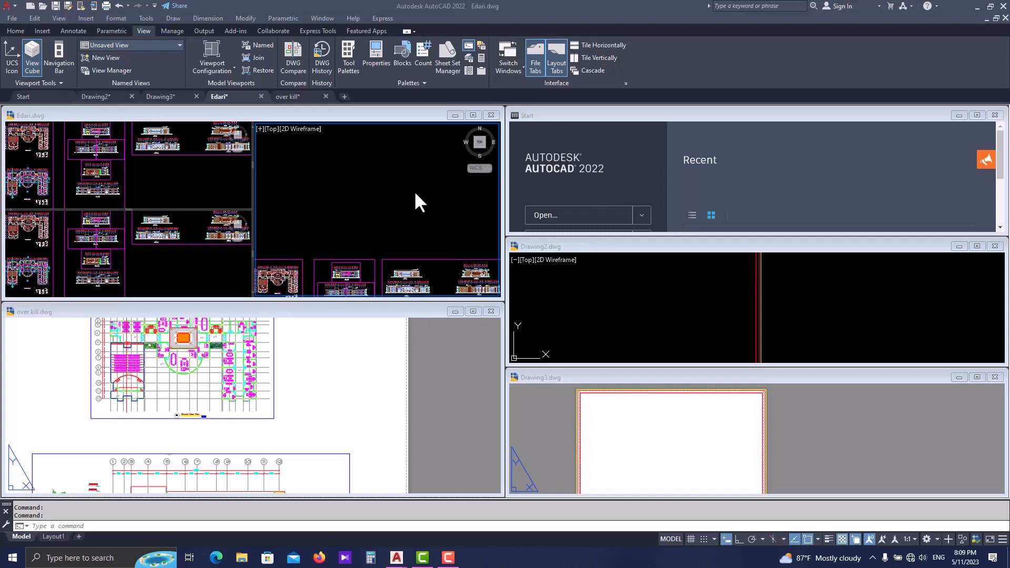
{"action": "left_click", "coordinate": [472, 116]}
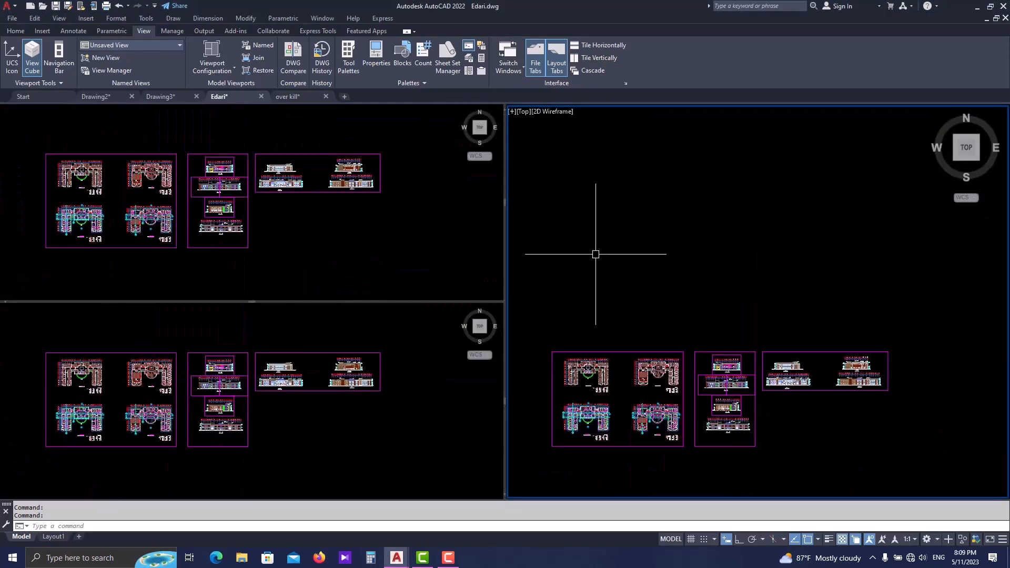
- Change the model space viewport configuration to Single
{"action": "left_click", "coordinate": [222, 62]}
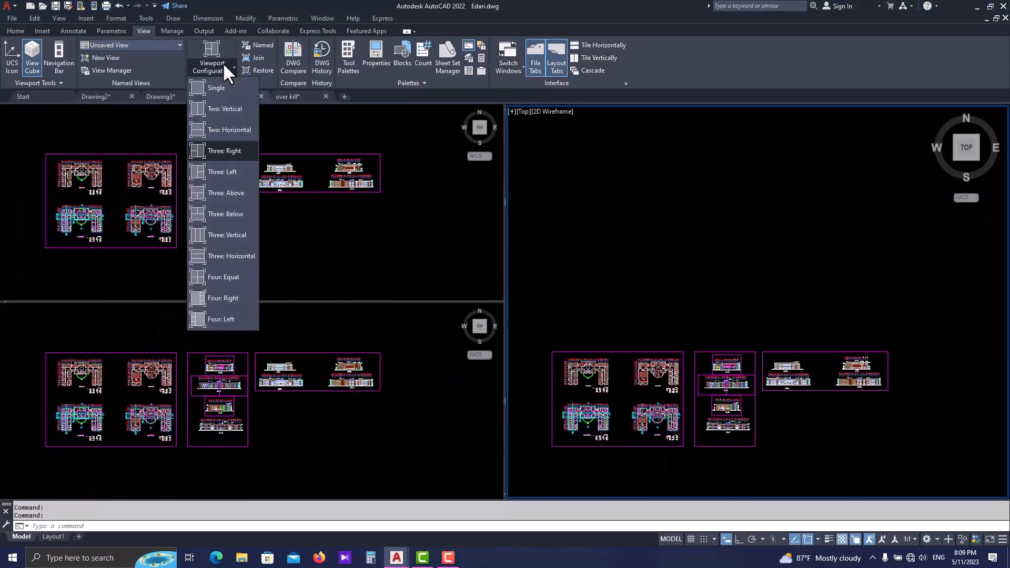
{"action": "left_click", "coordinate": [216, 87]}
{"action": "middle_click_drag", "start_coordinate": [471, 351], "coordinate": [433, 292]}
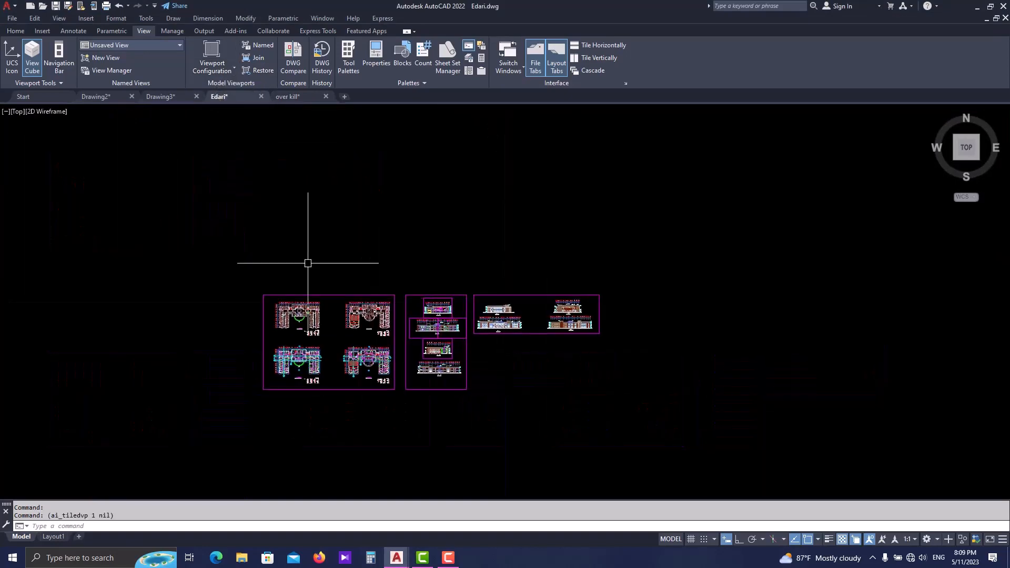
{"action": "middle_click_drag", "start_coordinate": [543, 254], "coordinate": [491, 229]}
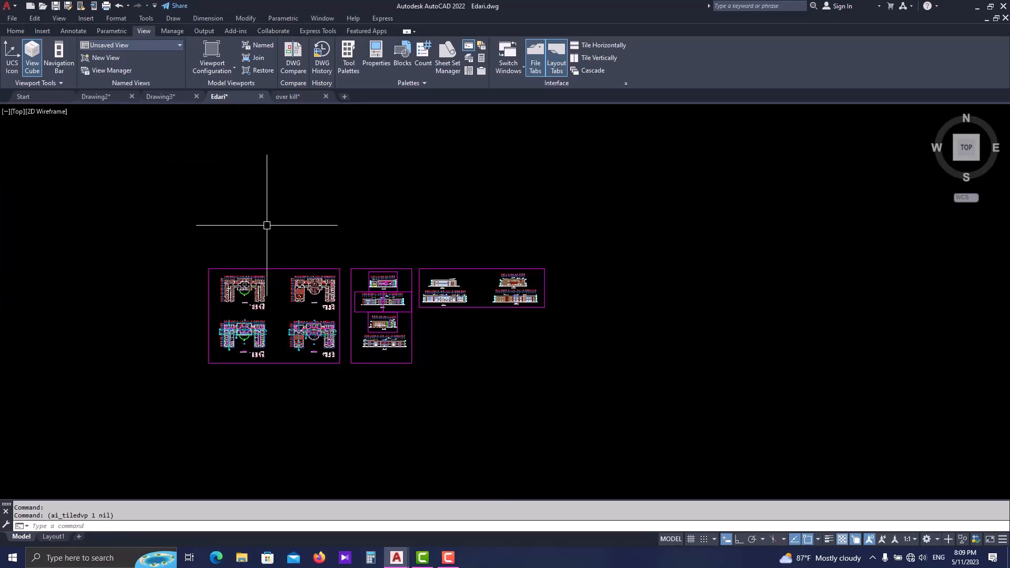
- Save a new named view "elevation d-d" with its boundary window matching the rectangle that frames Section D-D
{"action": "scroll", "coordinate": [405, 316], "scroll_direction": "up", "scroll_amount": 4}
{"action": "scroll", "coordinate": [341, 274], "scroll_direction": "up", "scroll_amount": 2}
{"action": "scroll", "coordinate": [400, 259], "scroll_direction": "up", "scroll_amount": 2}
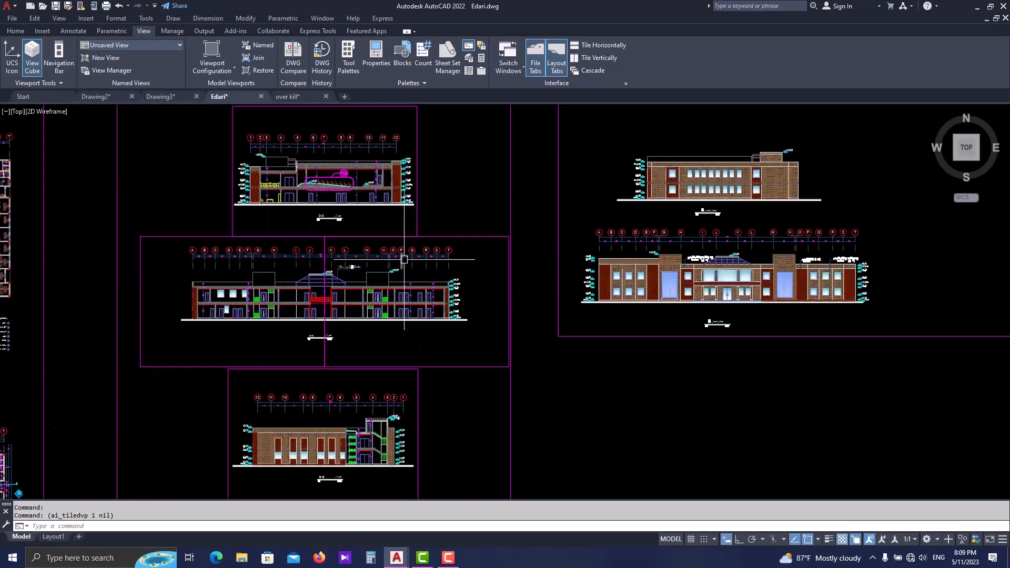
{"action": "middle_click_drag", "start_coordinate": [403, 230], "coordinate": [374, 275]}
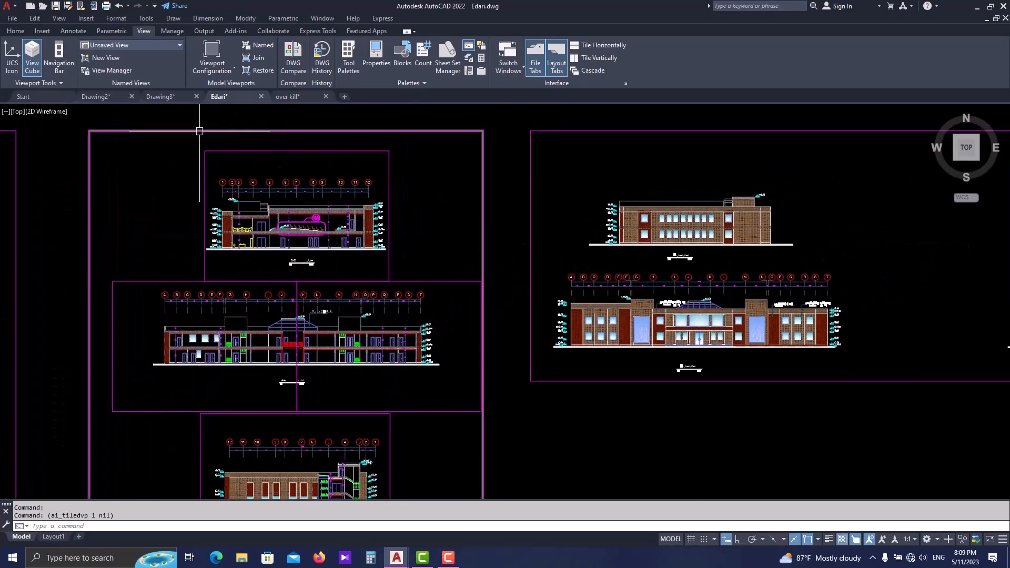
{"action": "left_click", "coordinate": [96, 59]}
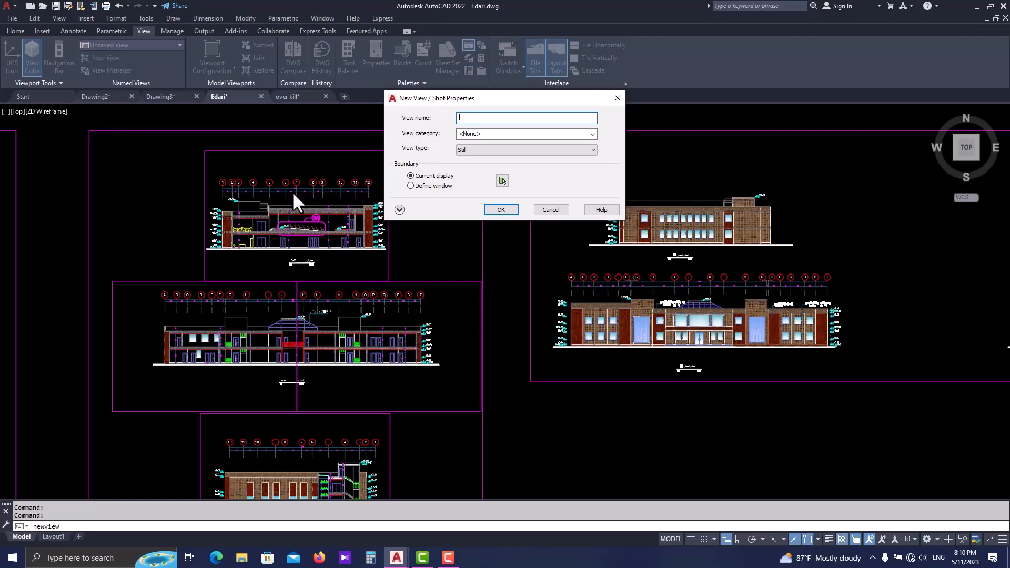
{"action": "type", "text": "vationd-d"}
{"action": "left_click", "coordinate": [484, 117]}
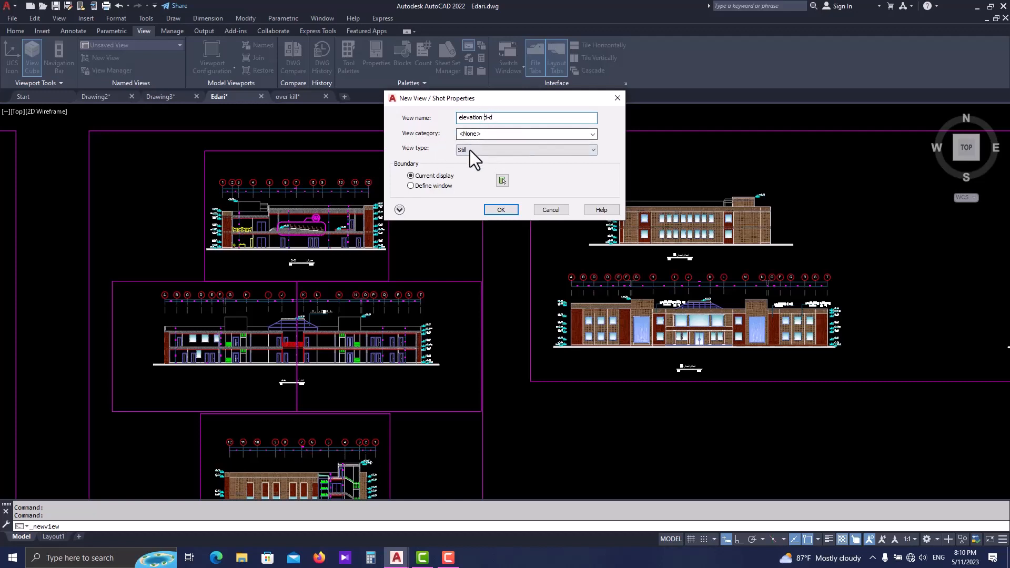
{"action": "left_click", "coordinate": [501, 182]}
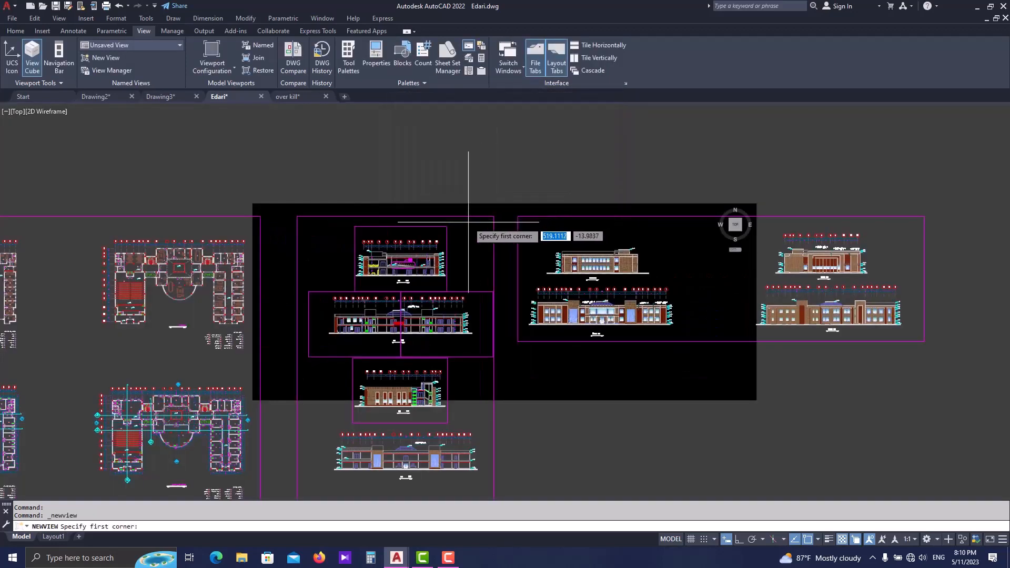
{"action": "scroll", "coordinate": [412, 269], "scroll_direction": "up", "scroll_amount": 4}
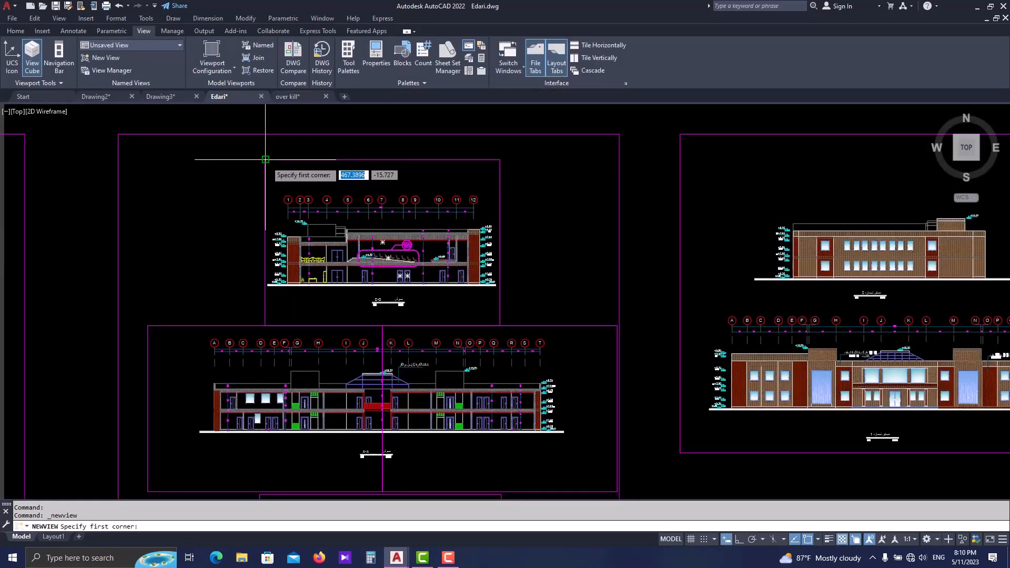
{"action": "left_click", "coordinate": [266, 159]}
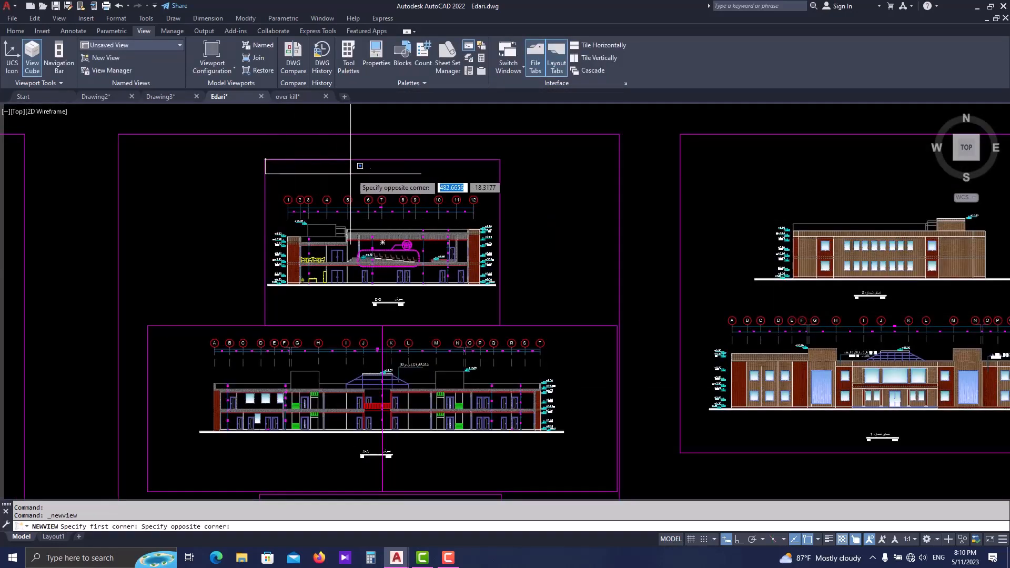
{"action": "left_click", "coordinate": [499, 324]}
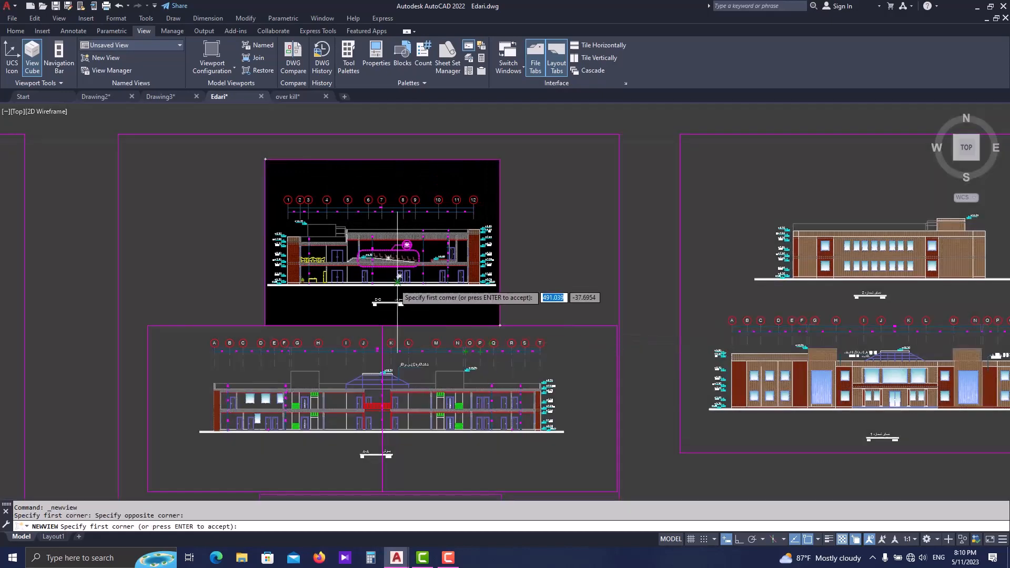
{"action": "key", "text": "Return"}
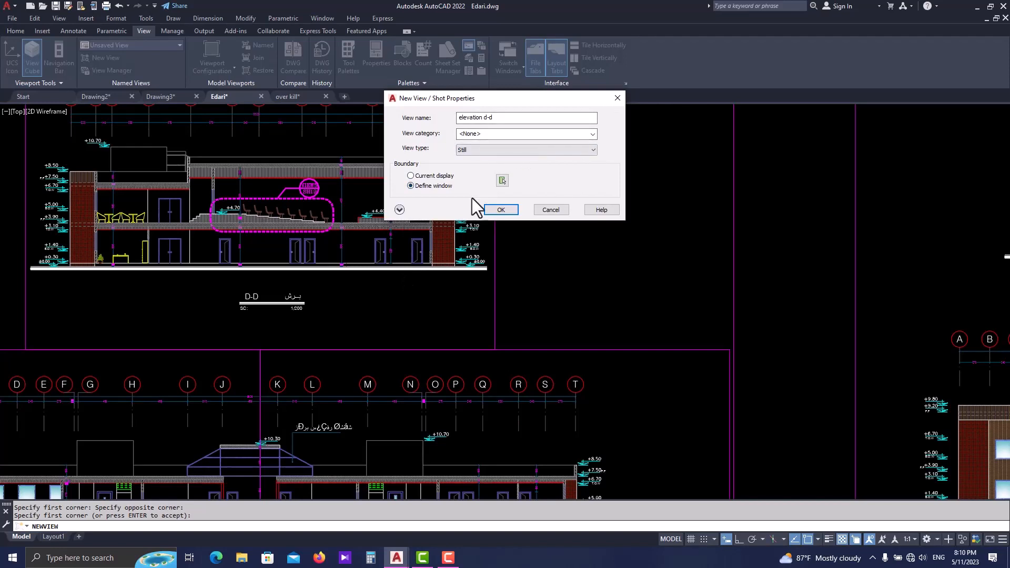
{"action": "key", "text": "Return"}
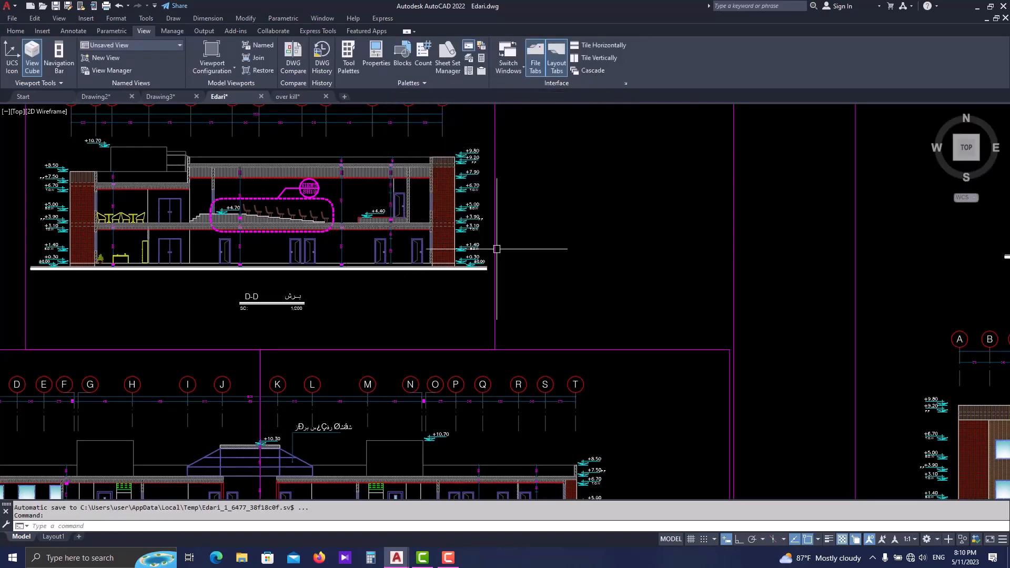
- Save a new named view "section A-A 1" with its boundary window matching the left-hand rectangle of Section A-A
{"action": "scroll", "coordinate": [463, 250], "scroll_direction": "down", "scroll_amount": 3}
{"action": "middle_click_drag", "start_coordinate": [430, 258], "coordinate": [456, 164]}
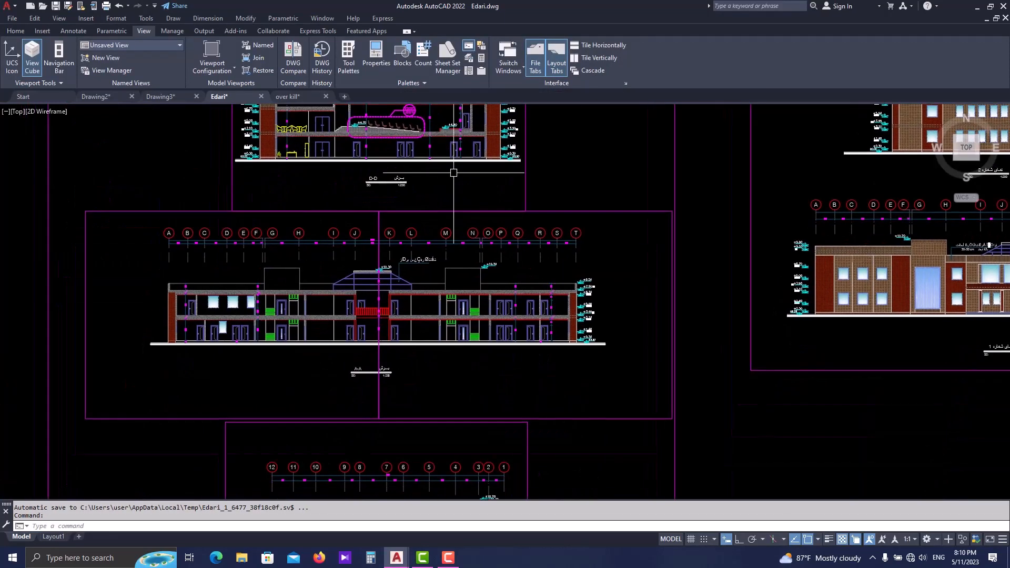
{"action": "left_click", "coordinate": [111, 57]}
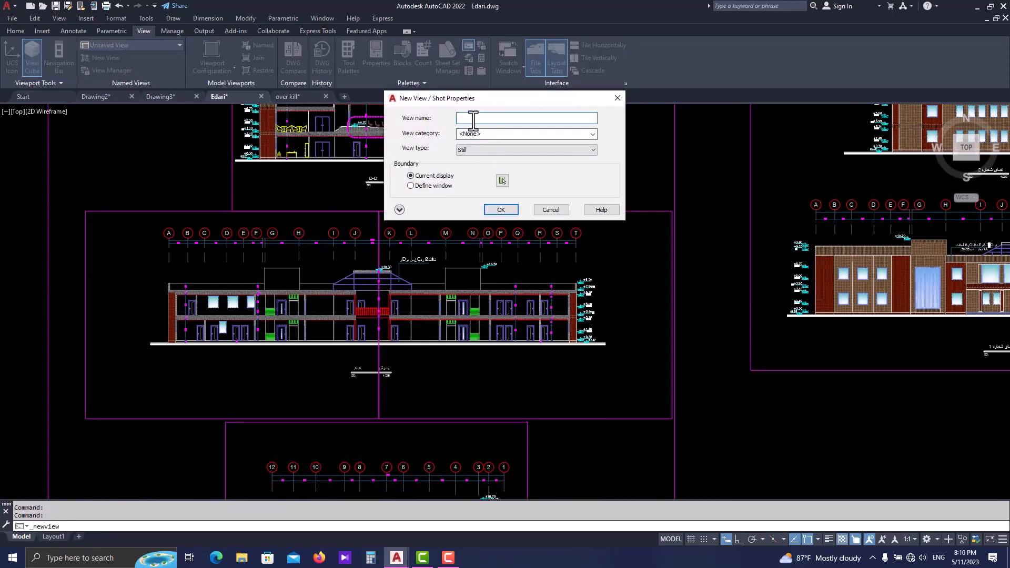
{"action": "type", "text": "swe"}
{"action": "key", "text": "BackSpace"}
{"action": "key", "text": "BackSpace"}
{"action": "type", "text": "ection A"}
{"action": "left_click", "coordinate": [502, 181]}
{"action": "scroll", "coordinate": [427, 289], "scroll_direction": "up", "scroll_amount": 2}
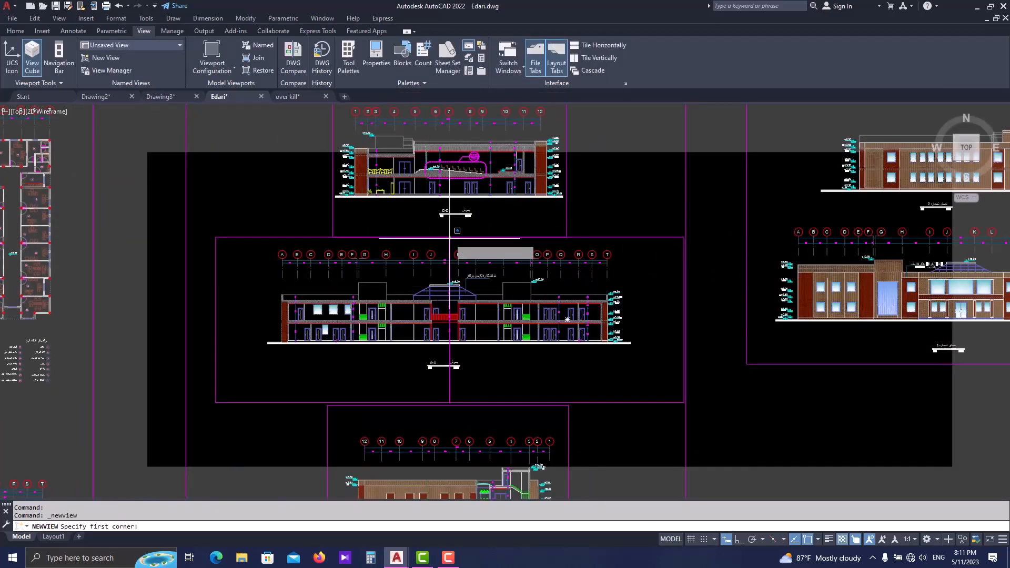
{"action": "left_click", "coordinate": [450, 237]}
{"action": "left_click", "coordinate": [215, 403]}
{"action": "key", "text": "Return"}
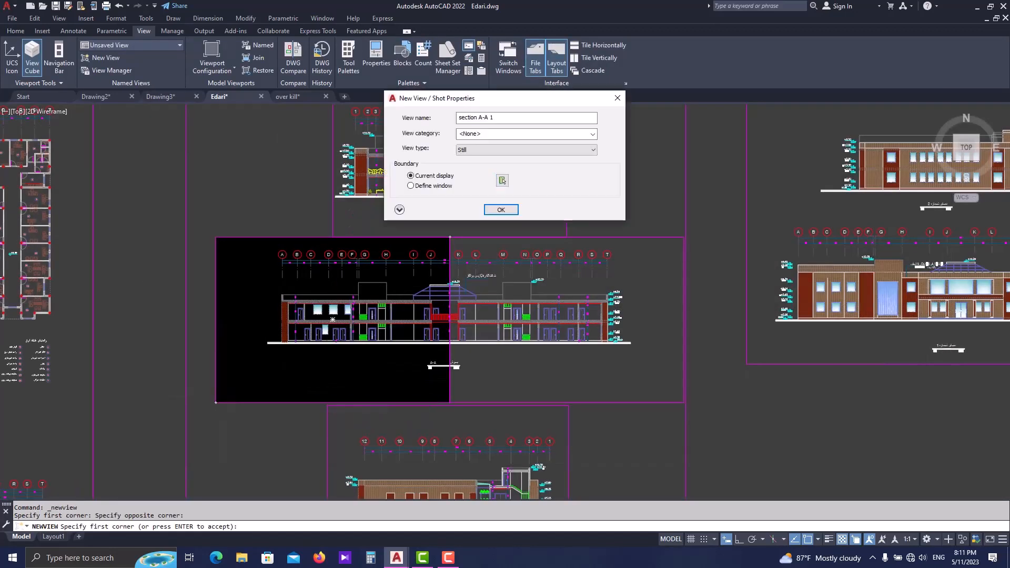
{"action": "left_click", "coordinate": [495, 209]}
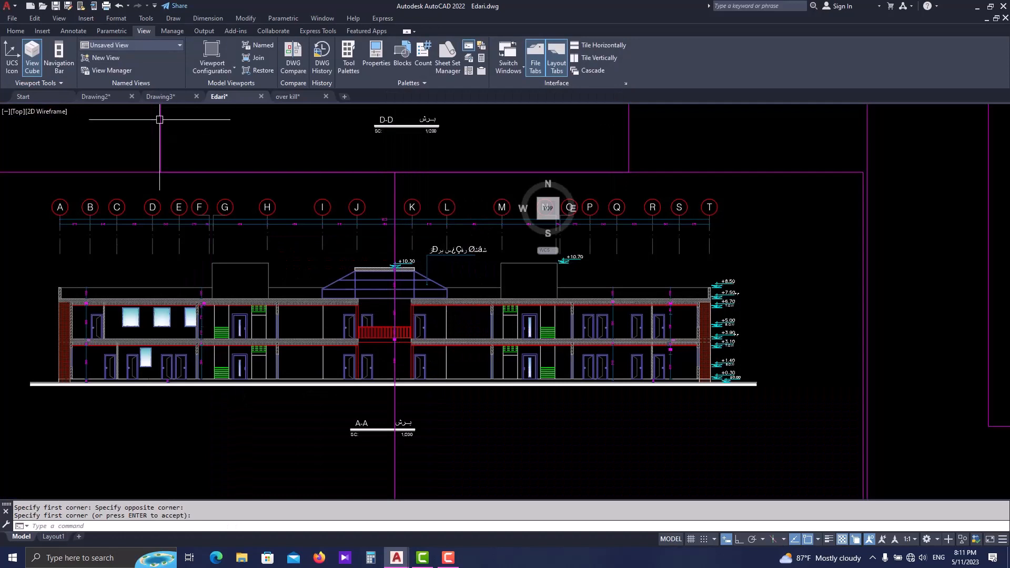
- Save a new named view "section A-A 2" with its boundary window matching the right-hand rectangle of Section A-A
{"action": "left_click", "coordinate": [106, 61]}
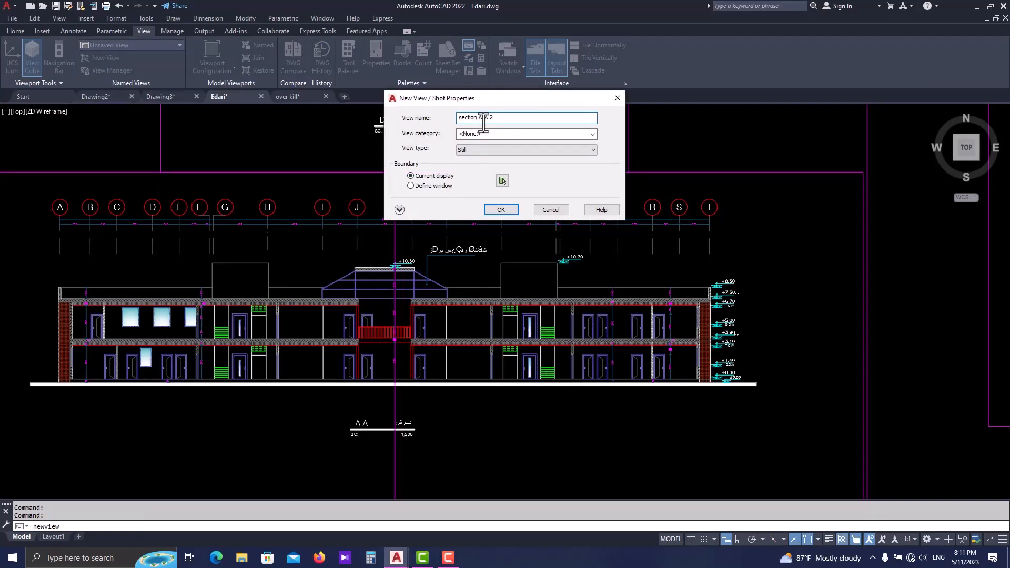
{"action": "left_click", "coordinate": [502, 181]}
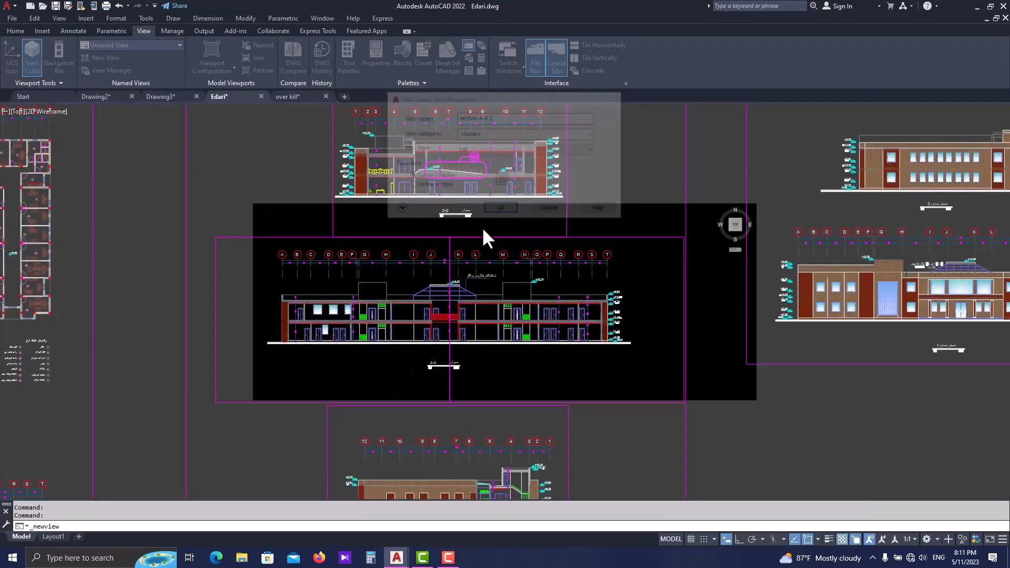
{"action": "left_click", "coordinate": [450, 237]}
{"action": "left_click", "coordinate": [683, 401]}
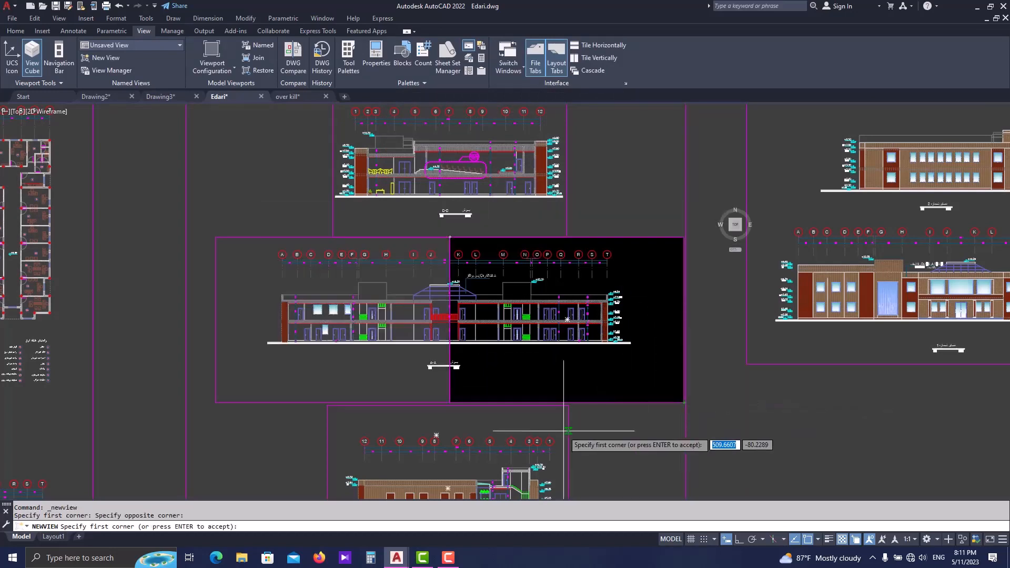
{"action": "key", "text": "Return"}
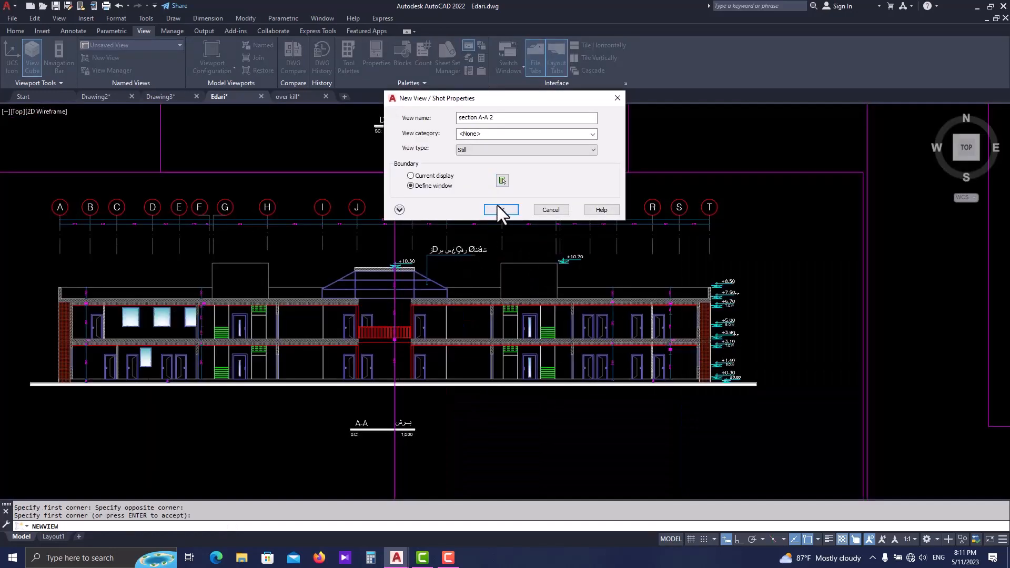
{"action": "left_click", "coordinate": [497, 207]}
- Save a new named view "section B-B" with its boundary window matching the rectangle that frames the brick-walled Section B-B
{"action": "scroll", "coordinate": [500, 208], "scroll_direction": "down", "scroll_amount": 2}
{"action": "middle_click_drag", "start_coordinate": [467, 353], "coordinate": [420, 195]}
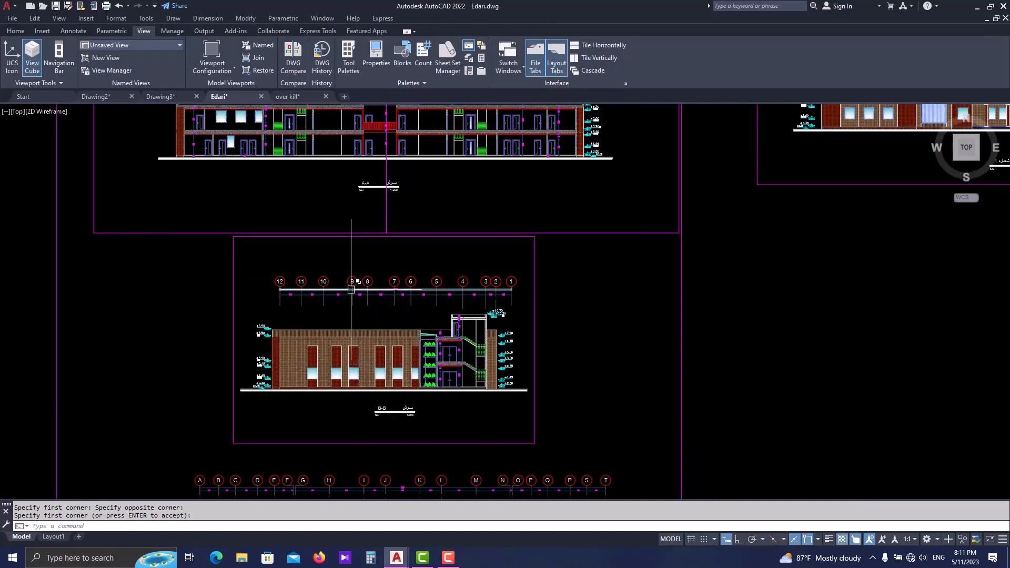
{"action": "key", "text": "Return"}
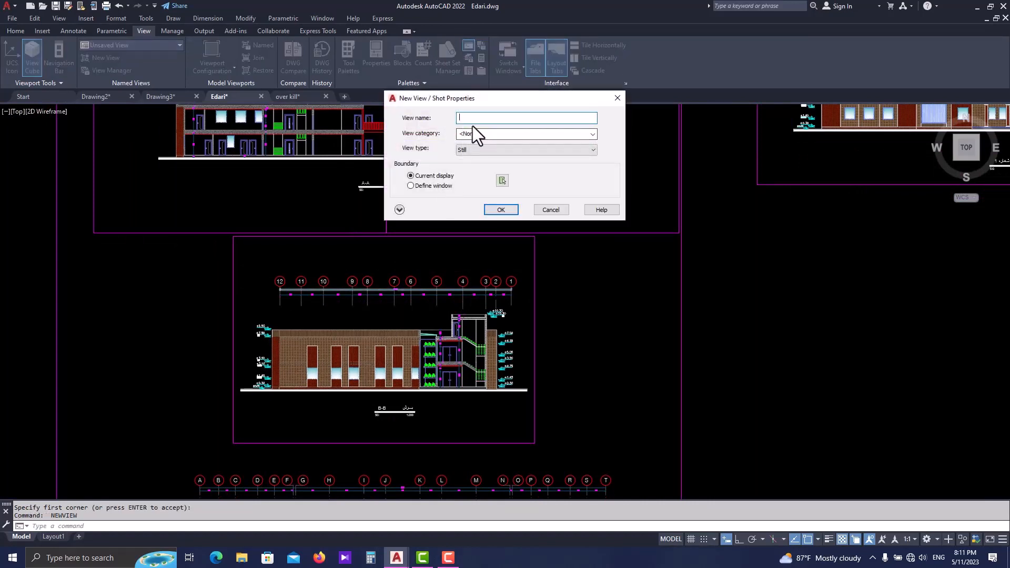
{"action": "type", "text": "section B-B"}
{"action": "left_click", "coordinate": [410, 186]}
{"action": "left_click", "coordinate": [367, 264]}
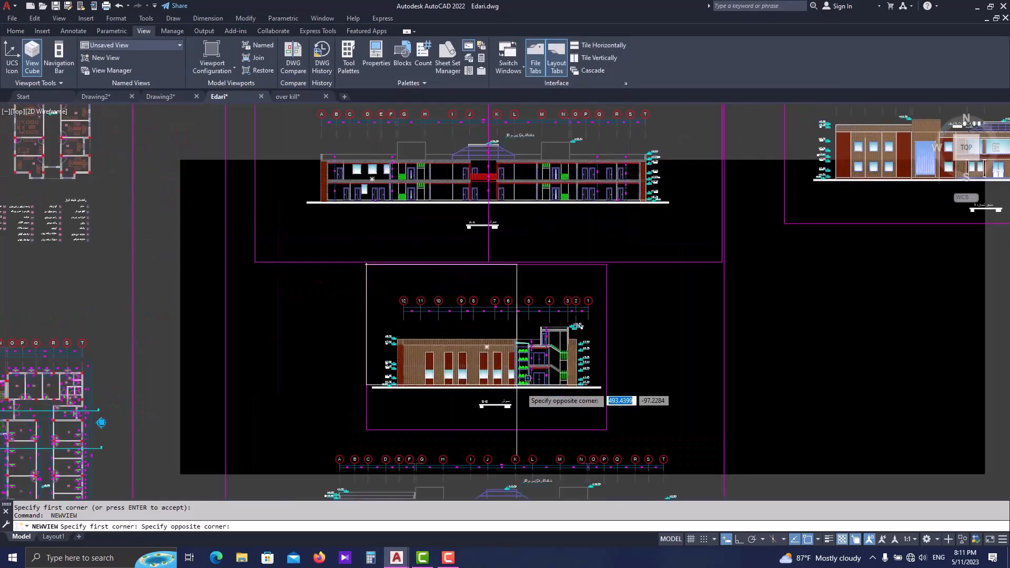
{"action": "left_click", "coordinate": [607, 430]}
{"action": "key", "text": "Return"}
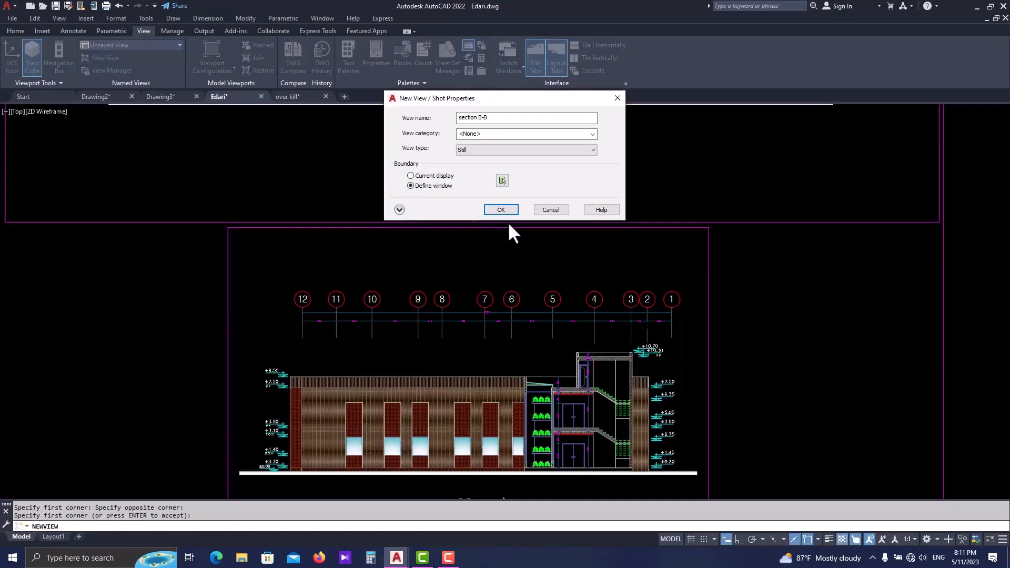
{"action": "left_click", "coordinate": [500, 210]}
- Switch to Layout1 and erase its existing viewport from the sheet
{"action": "scroll", "coordinate": [452, 340], "scroll_direction": "down", "scroll_amount": 5}
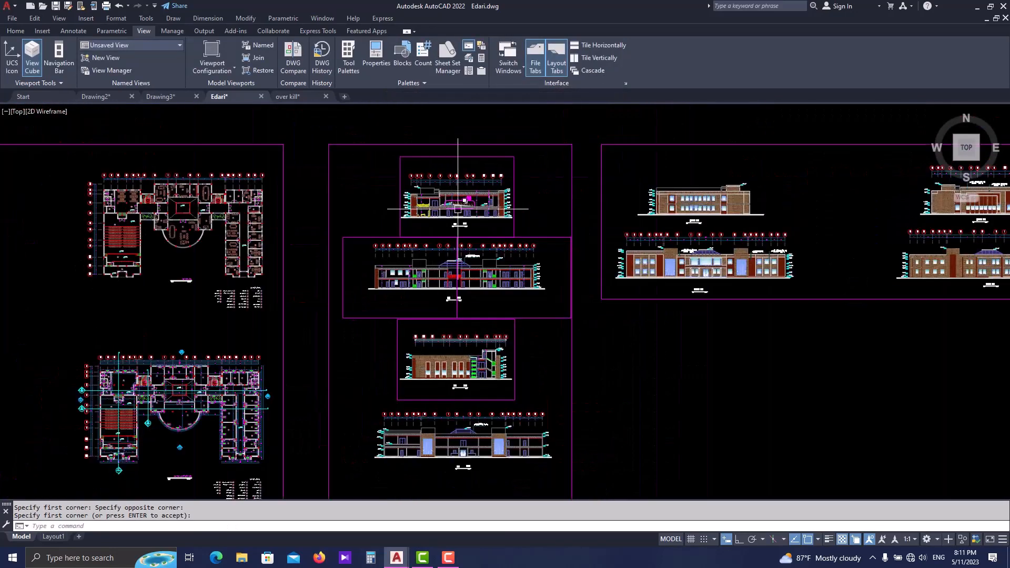
{"action": "middle_click_drag", "start_coordinate": [406, 372], "coordinate": [412, 331]}
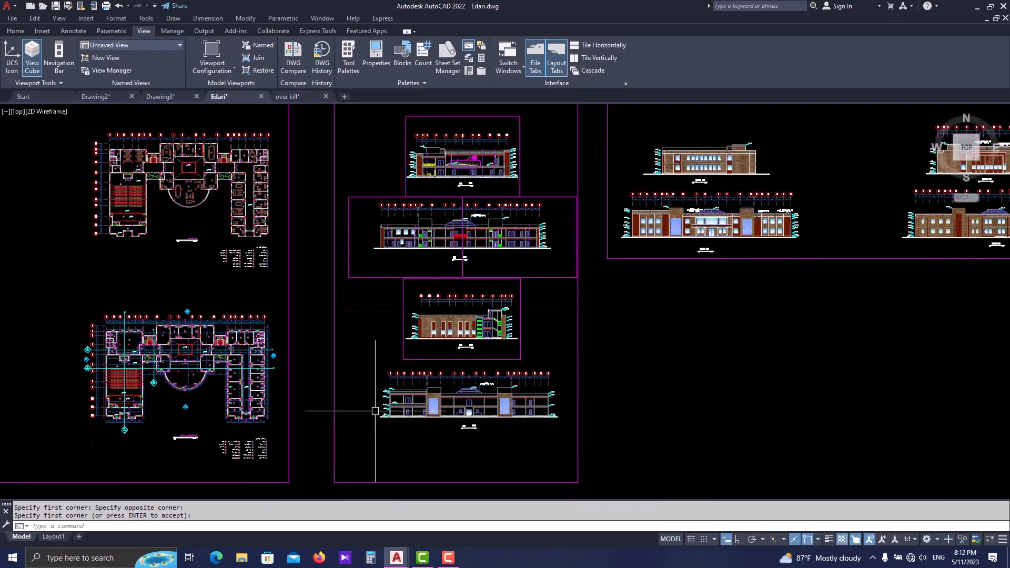
{"action": "left_click", "coordinate": [54, 536]}
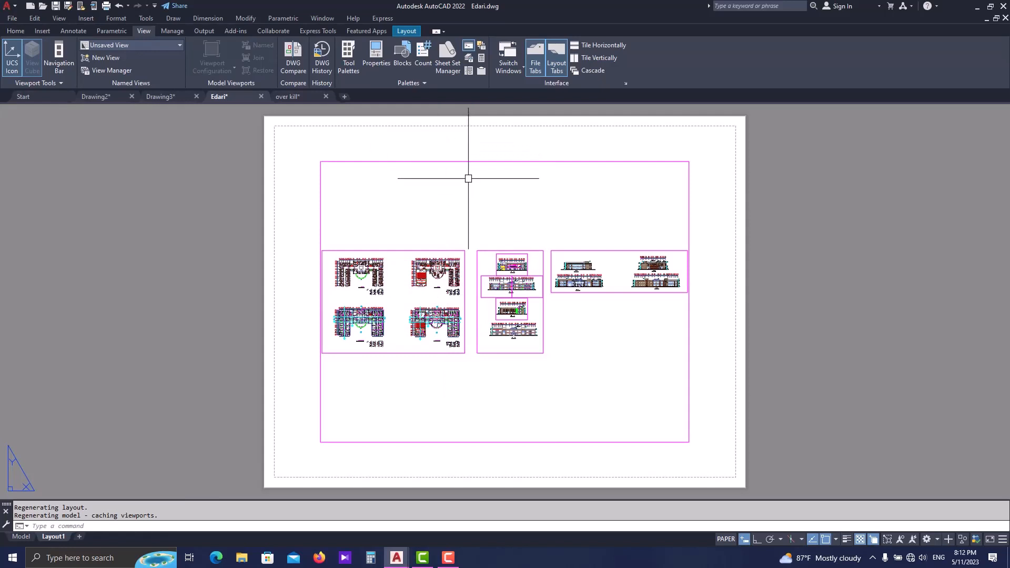
{"action": "left_click", "coordinate": [458, 150]}
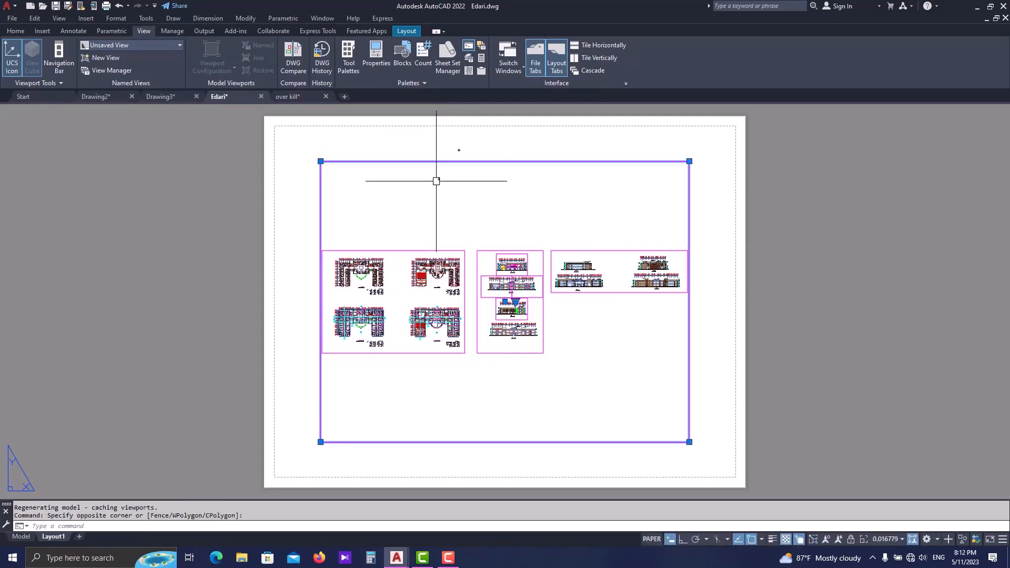
{"action": "left_click", "coordinate": [438, 179]}
{"action": "type", "text": "e"}
{"action": "key", "text": "Return"}
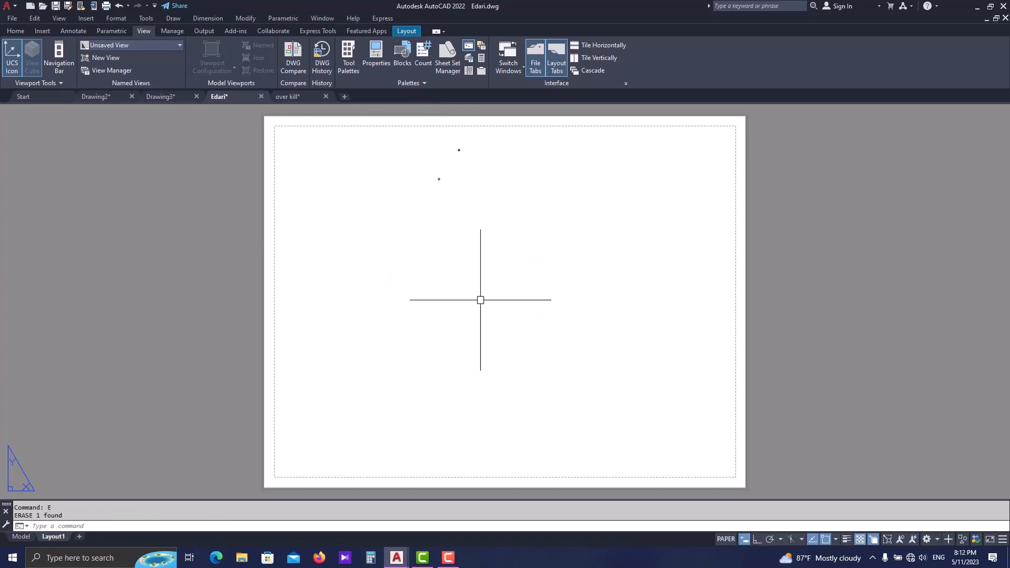
- Create a new page setup named "A0" for Layout1
{"action": "right_click", "coordinate": [62, 542]}
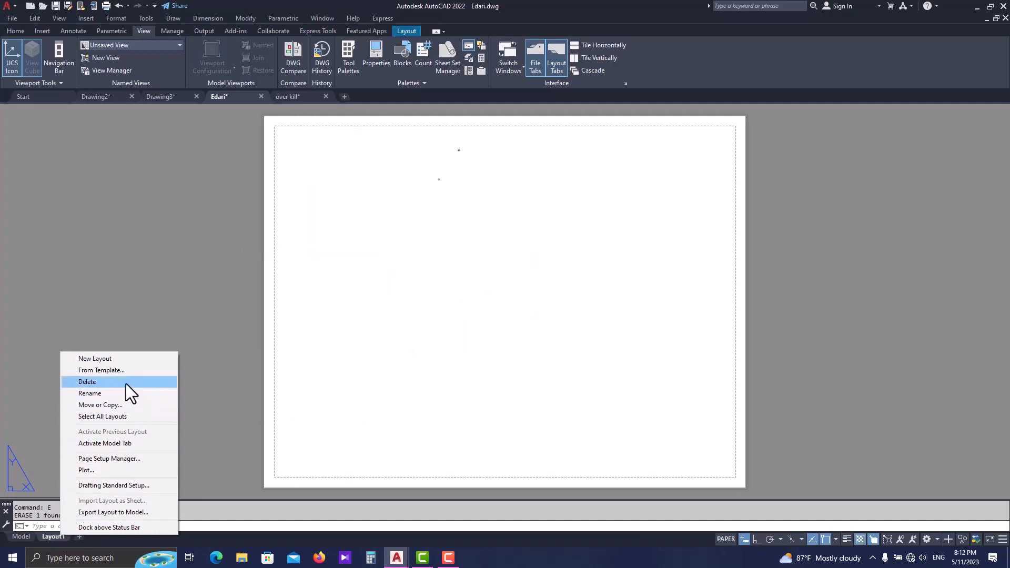
{"action": "left_click", "coordinate": [141, 458]}
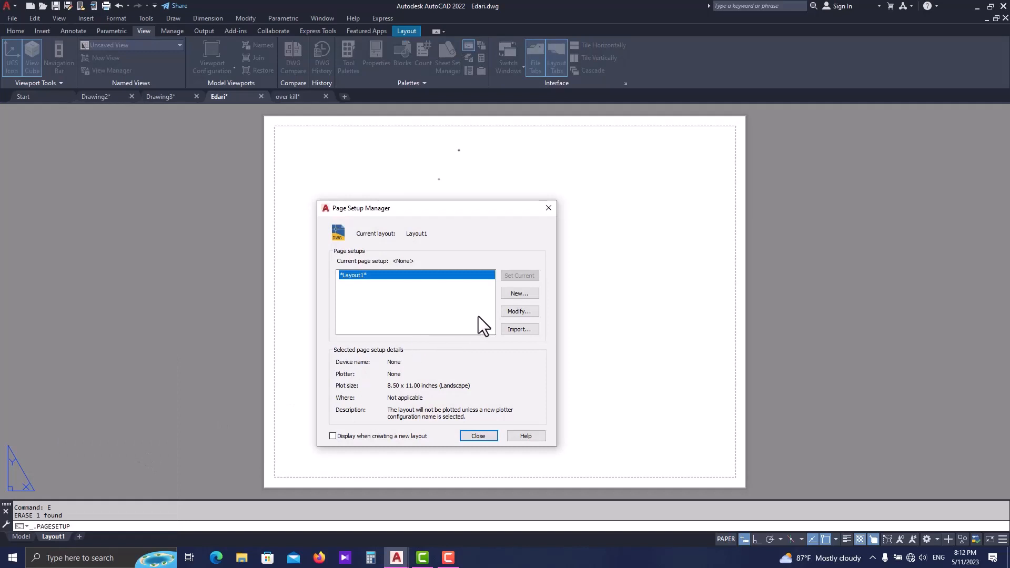
{"action": "left_click", "coordinate": [521, 296]}
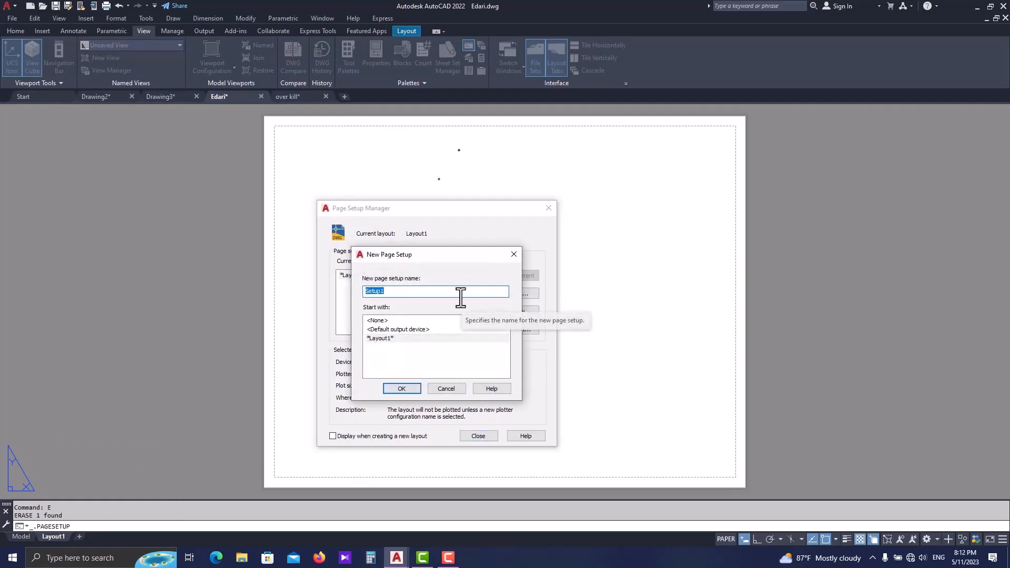
{"action": "type", "text": "A0"}
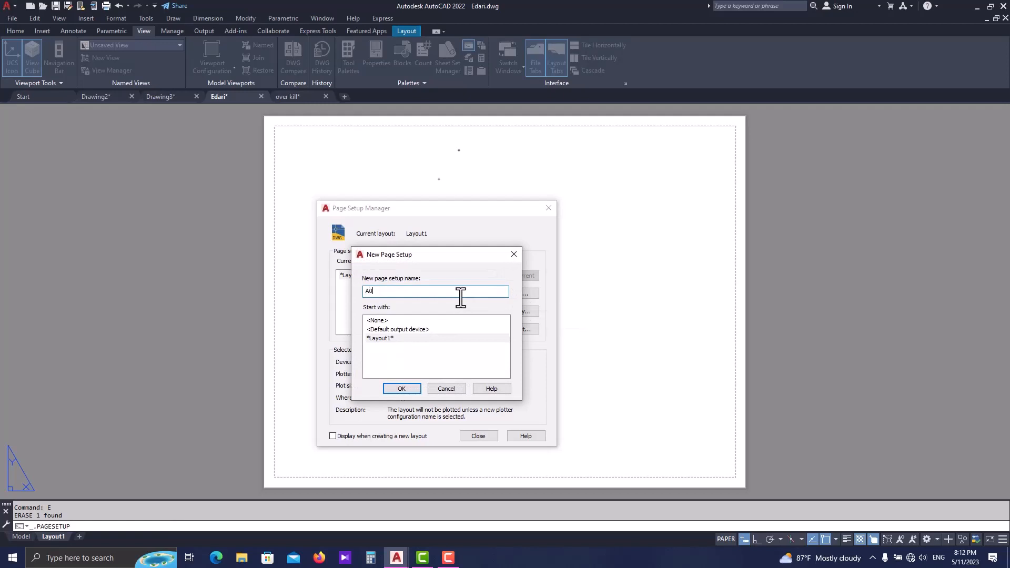
{"action": "left_click", "coordinate": [402, 388]}
- Set the A0 page setup's plotter to DWG To PDF.pc3 and its paper size to ISO full bleed A0 (841.00 x 1189.00 MM)
{"action": "left_click", "coordinate": [374, 341]}
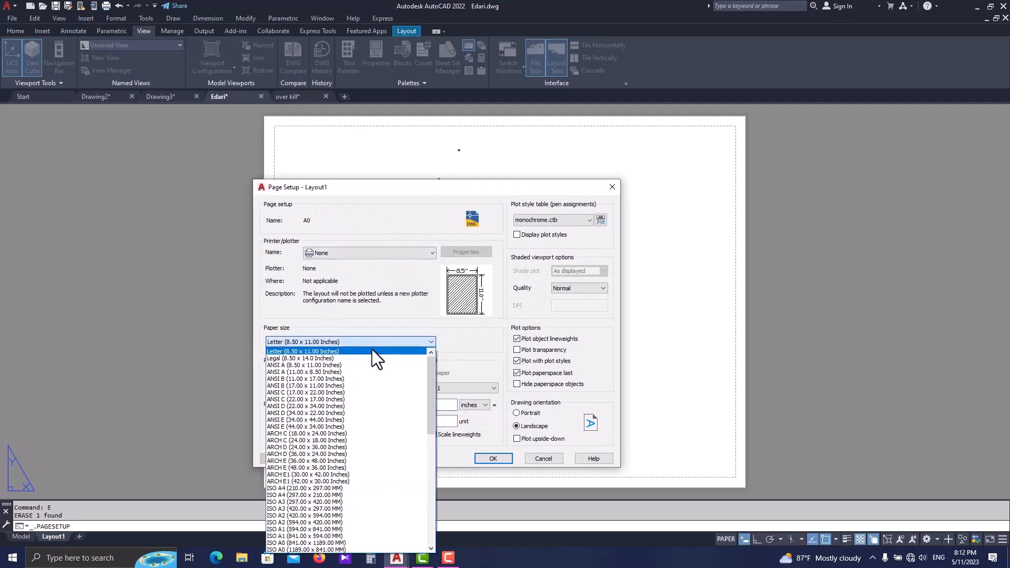
{"action": "scroll", "coordinate": [345, 416], "scroll_direction": "down", "scroll_amount": 1}
{"action": "scroll", "coordinate": [344, 428], "scroll_direction": "down", "scroll_amount": 2}
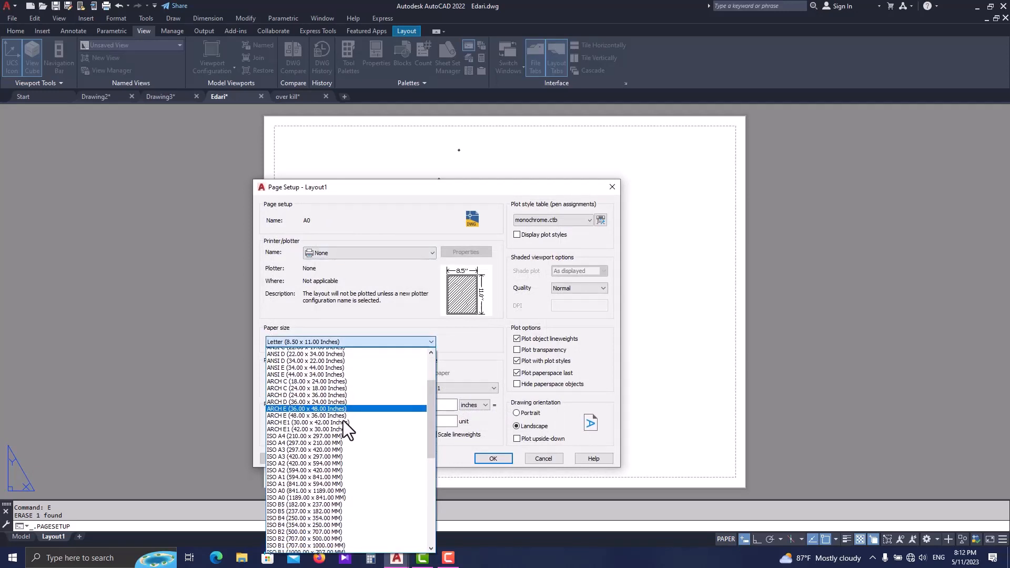
{"action": "left_click", "coordinate": [383, 284]}
{"action": "left_click", "coordinate": [369, 253]}
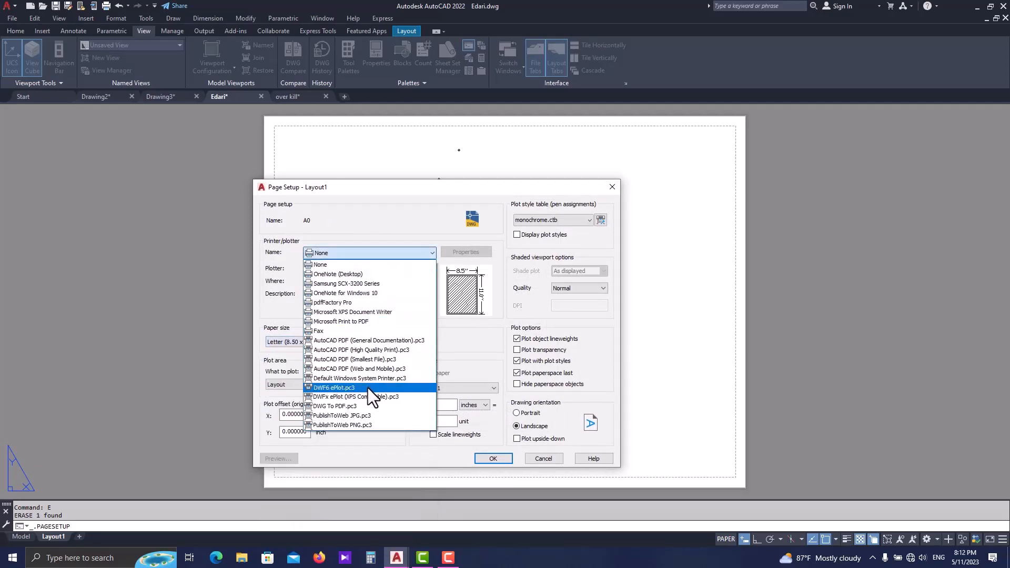
{"action": "left_click", "coordinate": [370, 405]}
{"action": "left_click", "coordinate": [355, 343]}
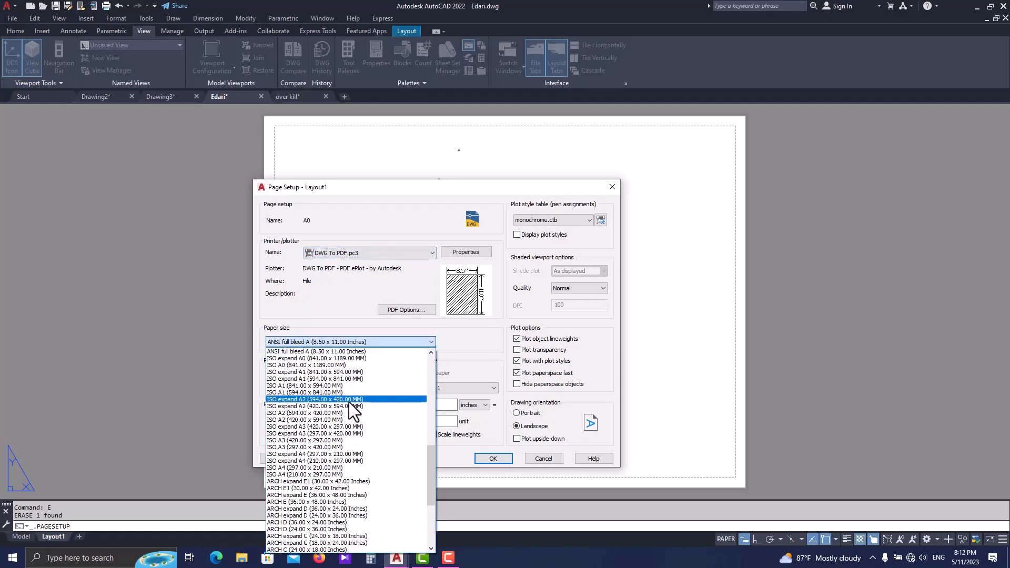
{"action": "scroll", "coordinate": [345, 416], "scroll_direction": "up", "scroll_amount": 1}
{"action": "scroll", "coordinate": [346, 427], "scroll_direction": "up", "scroll_amount": 2}
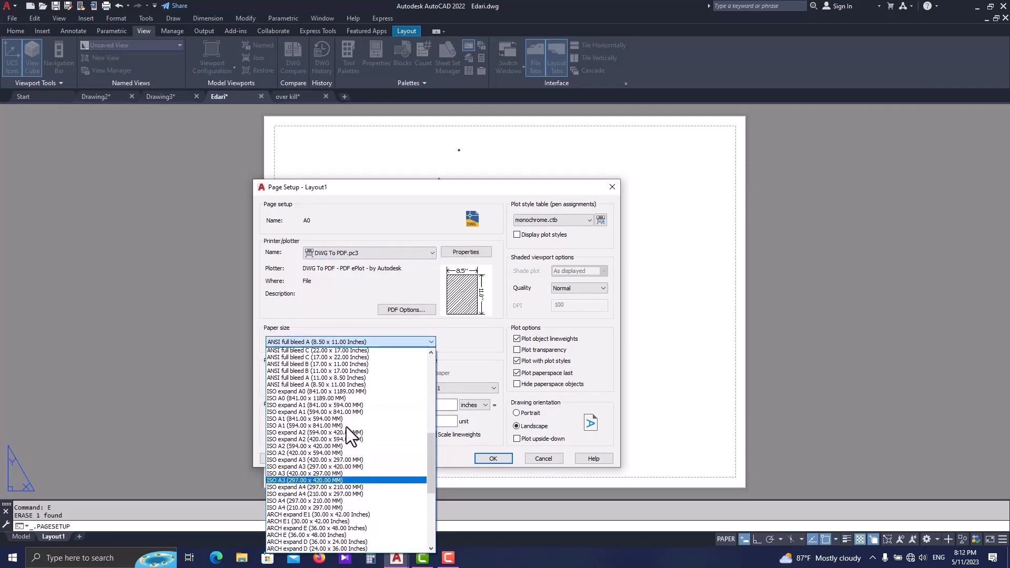
{"action": "left_click", "coordinate": [346, 421]}
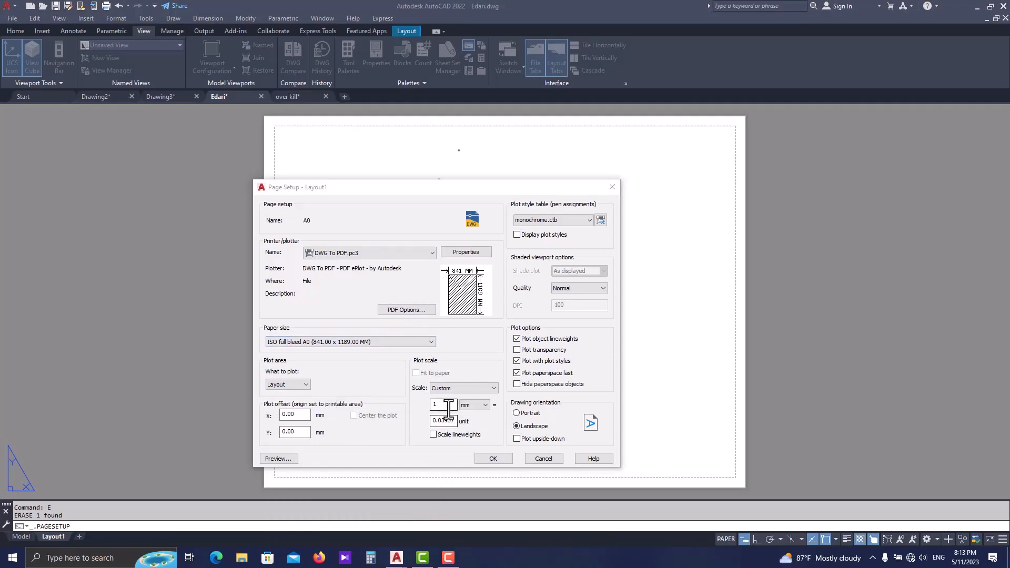
- Set the A0 page setup's plot scale to 1000 mm = 1 unit and save the setup
{"action": "double_click", "coordinate": [436, 405]}
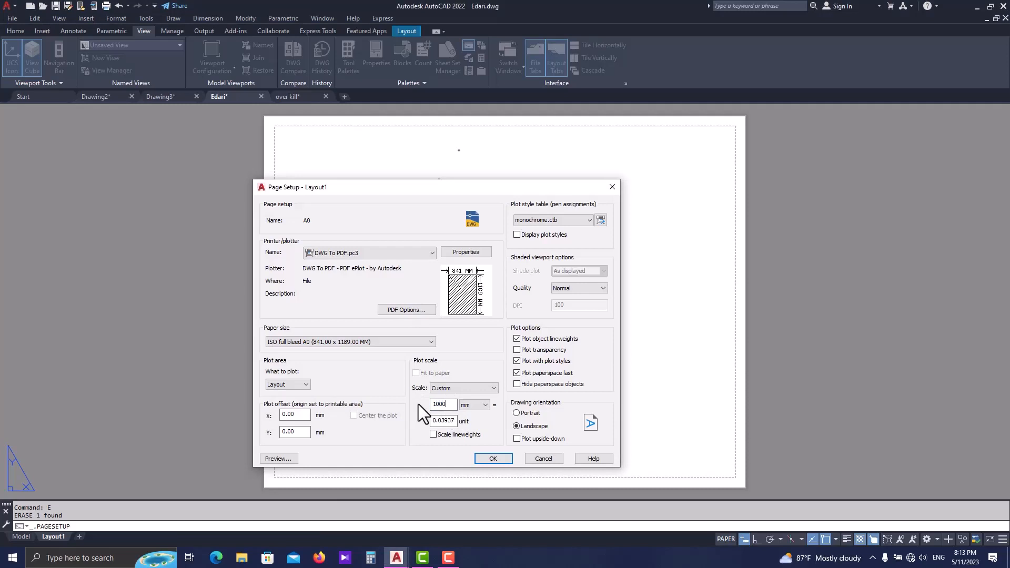
{"action": "left_click_drag", "start_coordinate": [454, 421], "coordinate": [424, 421]}
{"action": "type", "text": "1"}
{"action": "left_click", "coordinate": [547, 219]}
{"action": "left_click", "coordinate": [547, 219]}
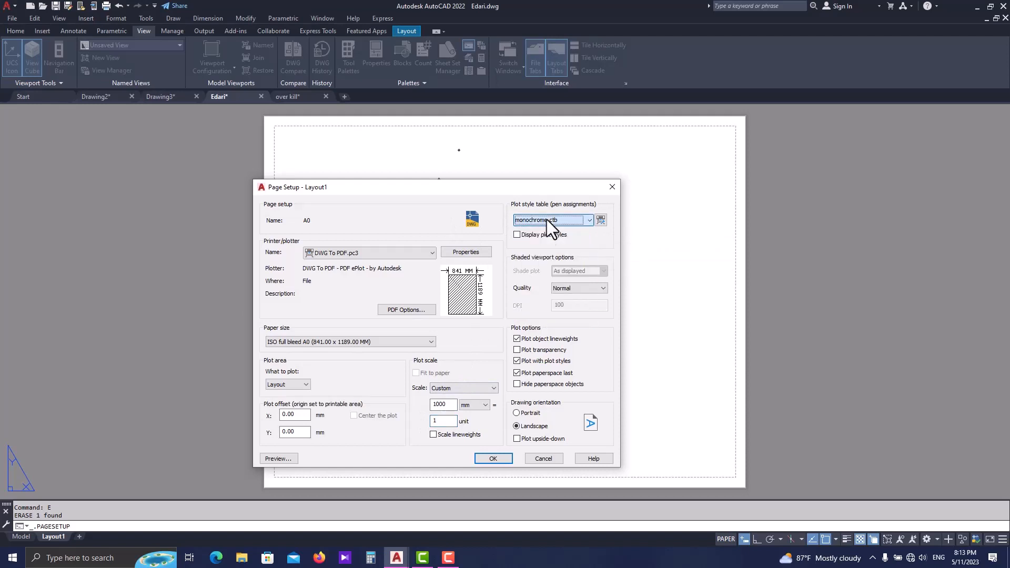
{"action": "left_click", "coordinate": [501, 459]}
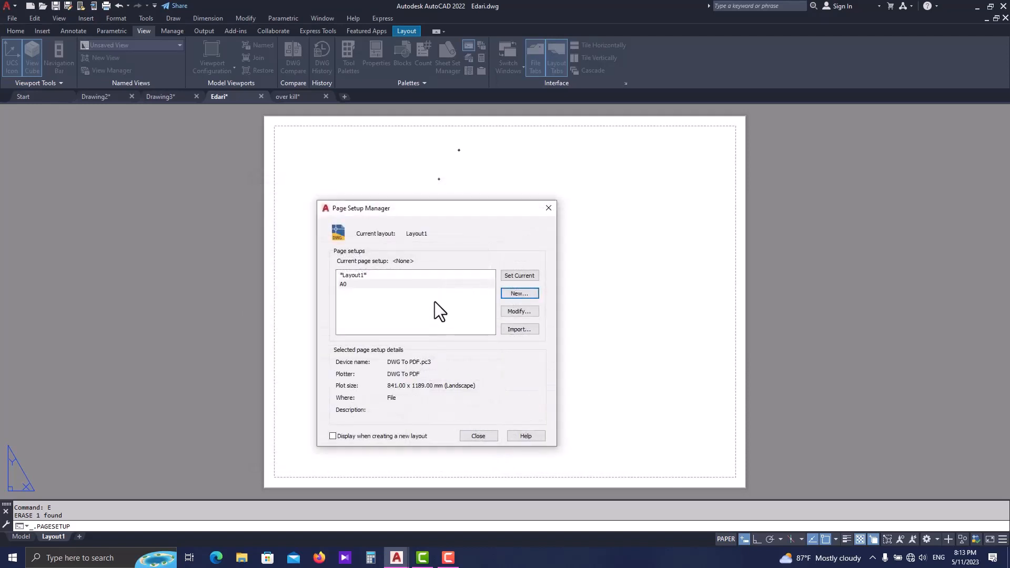
- Make the A0 page setup current for Layout1 and leave the page setup manager
{"action": "left_click", "coordinate": [447, 285]}
{"action": "left_click", "coordinate": [508, 276]}
{"action": "left_click", "coordinate": [480, 435]}
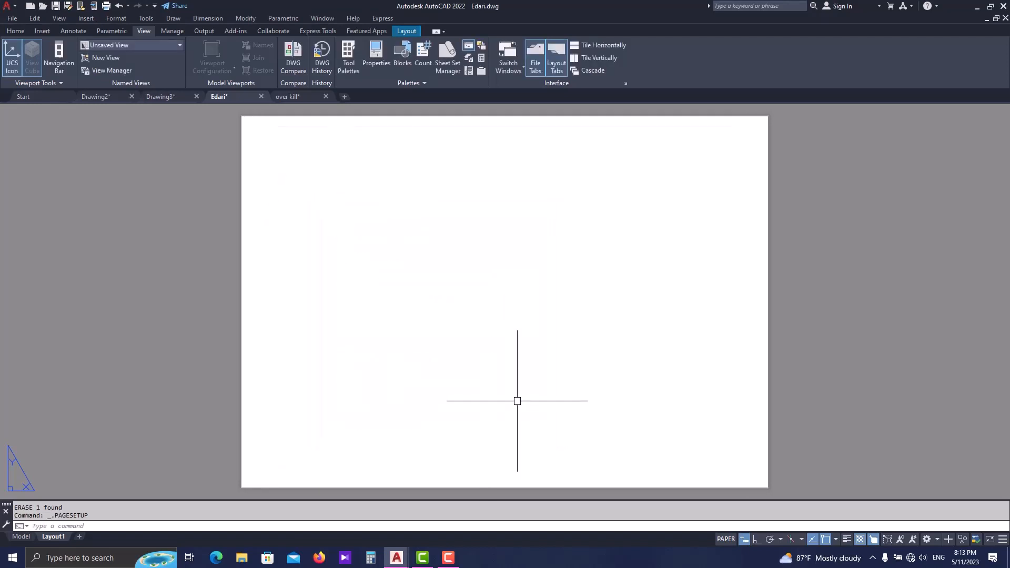
{"action": "middle_click_drag", "start_coordinate": [517, 401], "coordinate": [444, 384]}
{"action": "scroll", "coordinate": [438, 379], "scroll_direction": "down", "scroll_amount": 2}
{"action": "middle_click_drag", "start_coordinate": [434, 306], "coordinate": [389, 303]}
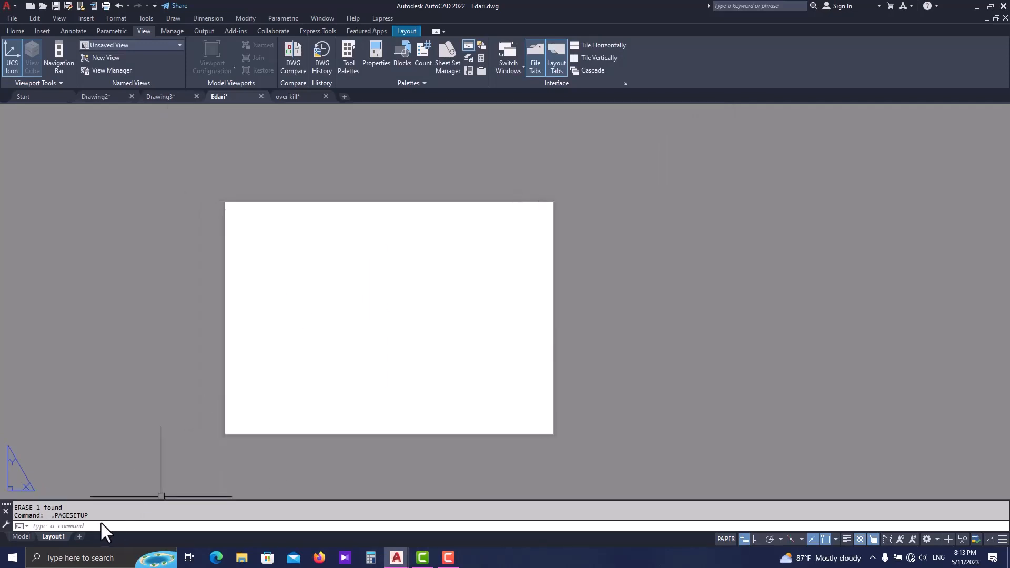
- Switch to Drawing2 and measure the height of the title-block sheet frame
{"action": "left_click", "coordinate": [93, 97]}
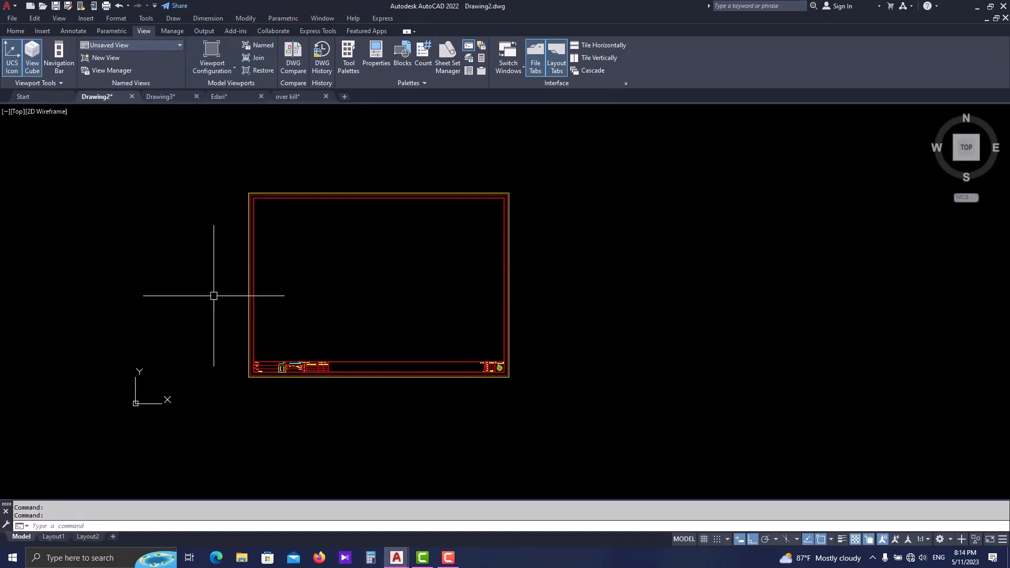
{"action": "middle_click_drag", "start_coordinate": [369, 333], "coordinate": [393, 350]}
{"action": "key", "text": "Escape"}
{"action": "key", "text": "Escape"}
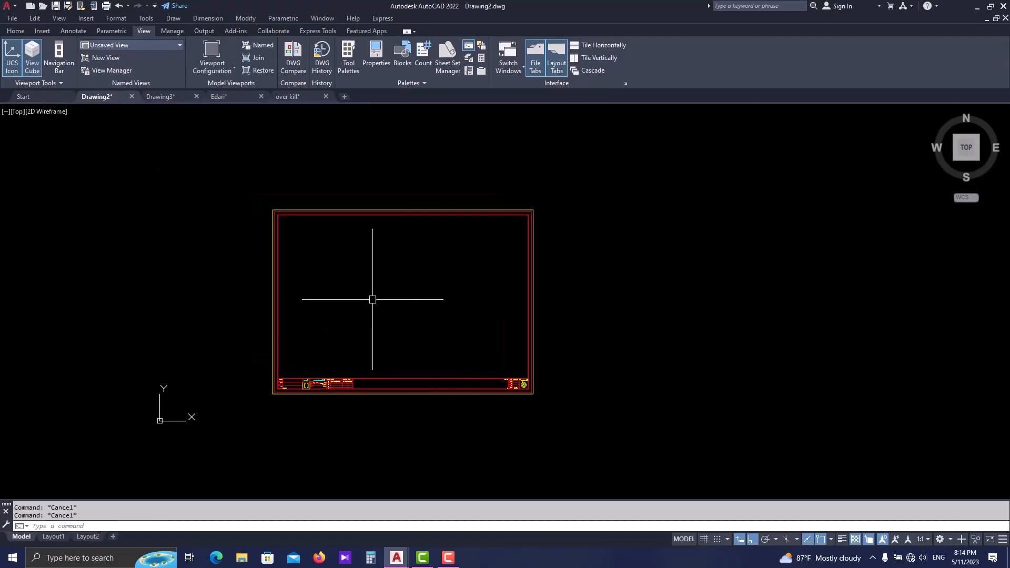
{"action": "type", "text": "di"}
{"action": "key", "text": "Return"}
{"action": "scroll", "coordinate": [553, 391], "scroll_direction": "up", "scroll_amount": 2}
{"action": "left_click", "coordinate": [521, 394]}
{"action": "middle_click_drag", "start_coordinate": [535, 265], "coordinate": [538, 388]}
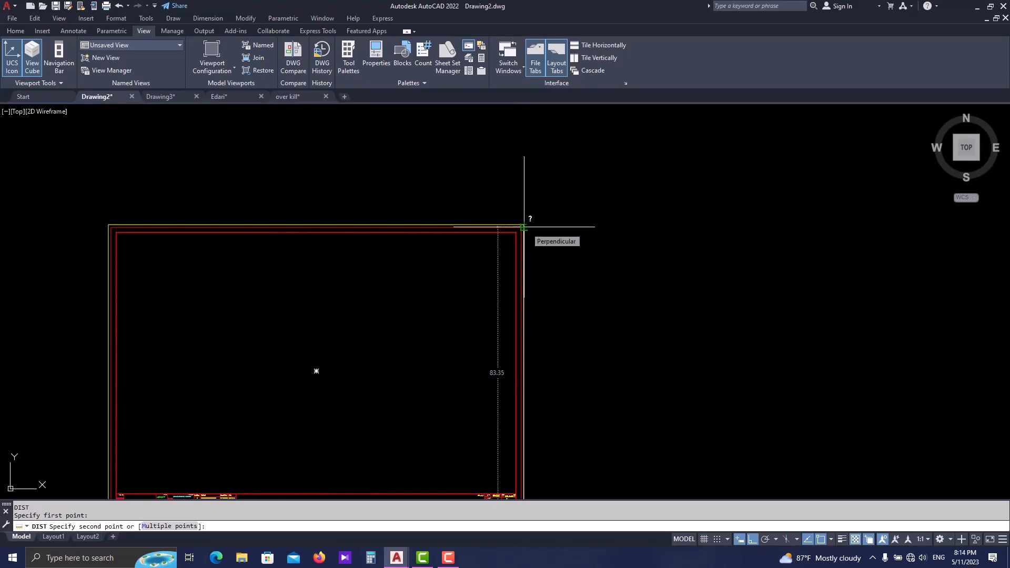
- Try to copy the entire title-block frame from Drawing2 and paste it onto the Layout1 sheet of Edari.dwg
{"action": "left_click", "coordinate": [566, 208]}
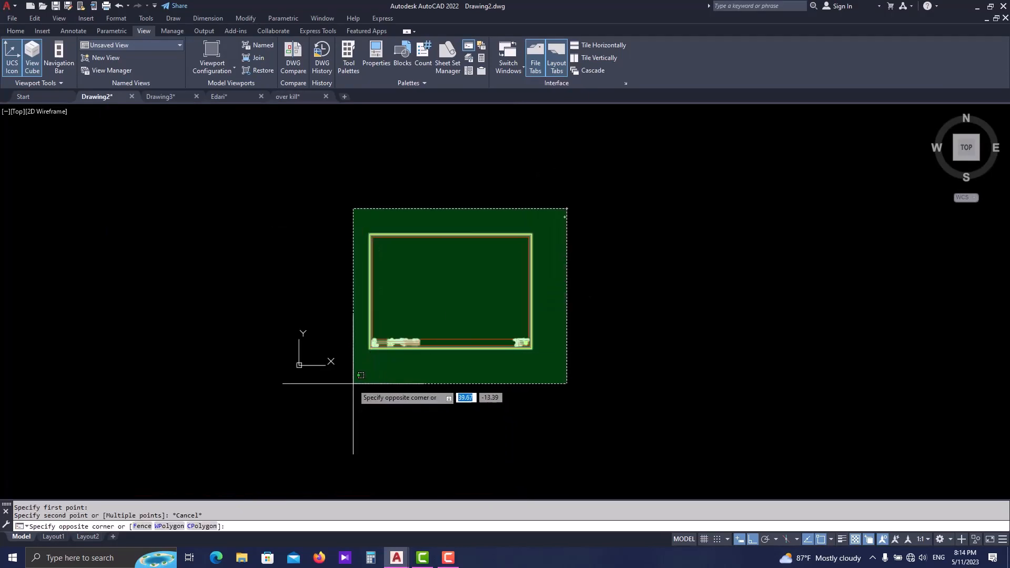
{"action": "left_click", "coordinate": [351, 383]}
{"action": "middle_click_drag", "start_coordinate": [375, 339], "coordinate": [363, 383]}
{"action": "key", "text": "ctrl+c"}
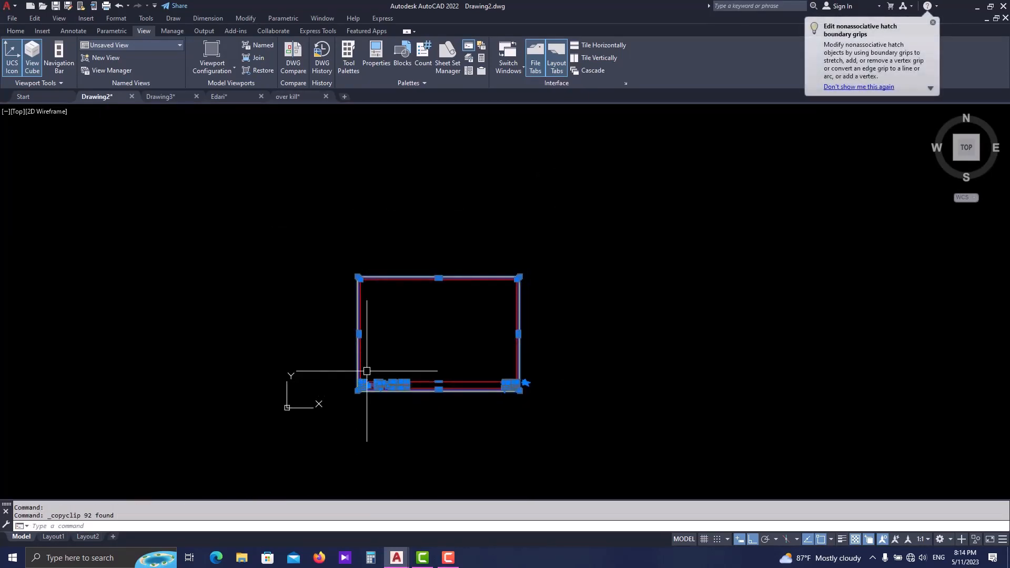
{"action": "left_click", "coordinate": [230, 96]}
{"action": "key", "text": "ctrl+v"}
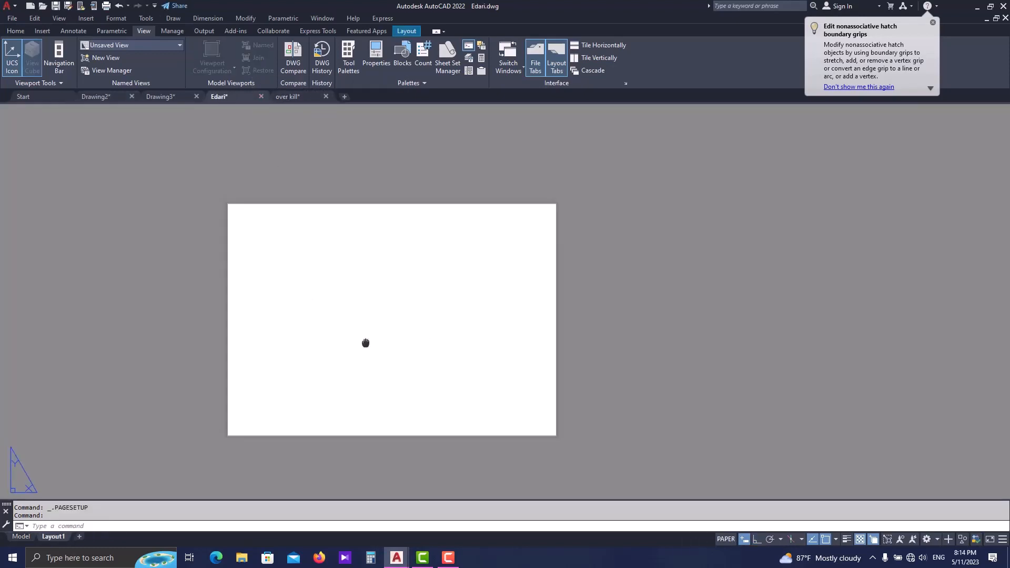
{"action": "scroll", "coordinate": [332, 426], "scroll_direction": "down", "scroll_amount": 10}
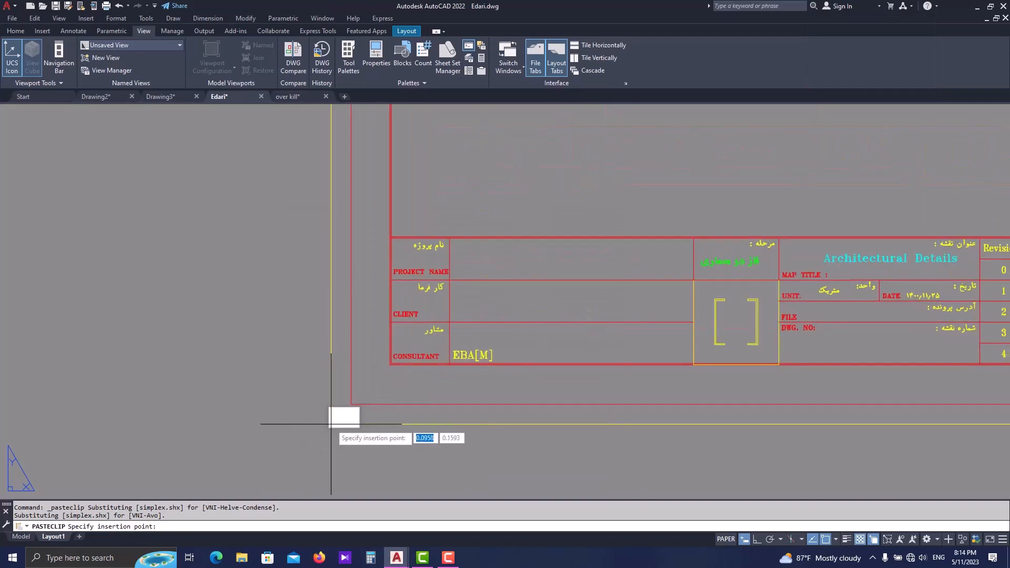
{"action": "key", "text": "Escape"}
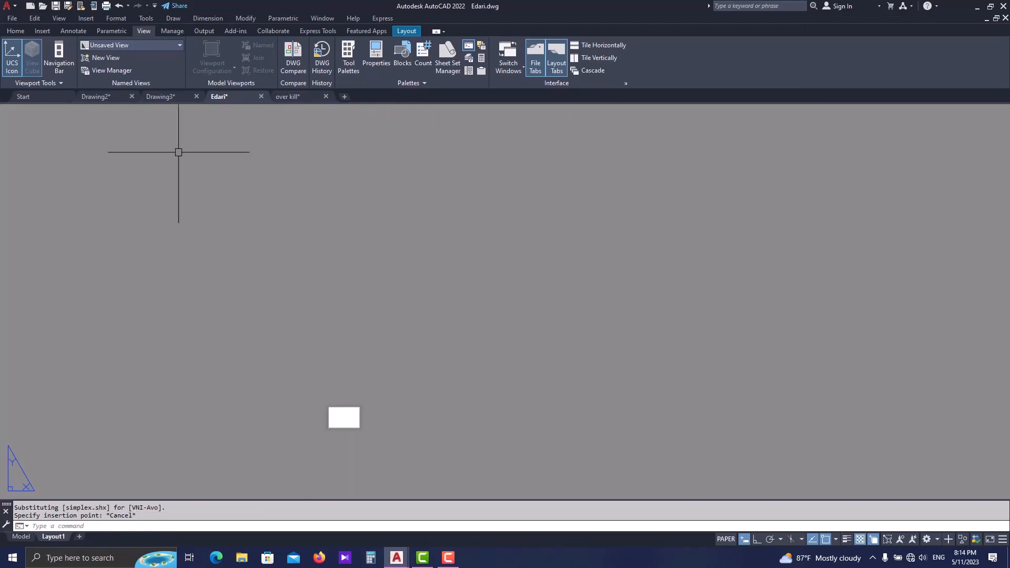
- Return to Drawing2 and measure the frame's right outer edge from its lower corner to its upper corner
{"action": "left_click", "coordinate": [96, 97]}
{"action": "scroll", "coordinate": [491, 328], "scroll_direction": "up", "scroll_amount": 2}
{"action": "type", "text": "d"}
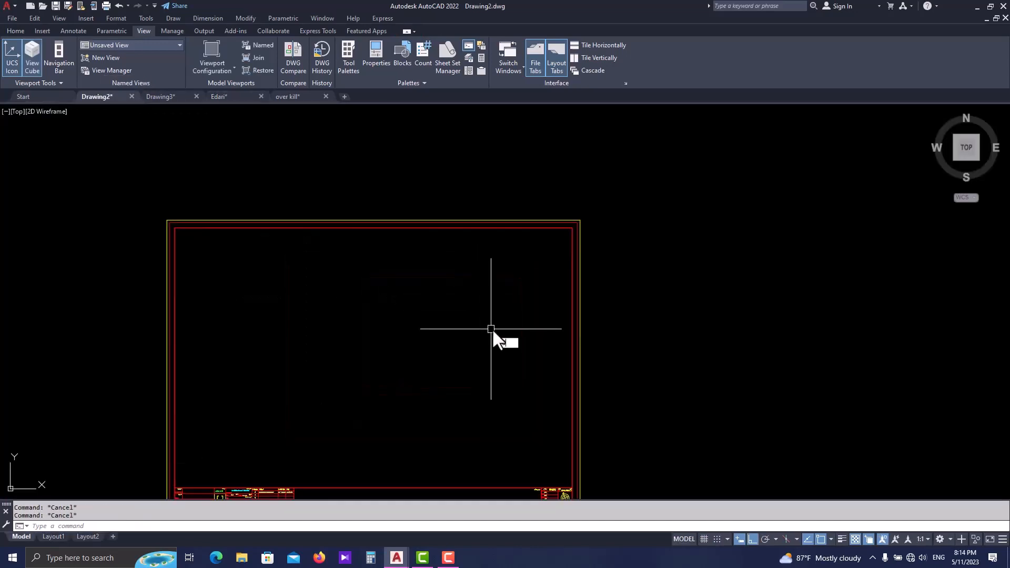
{"action": "type", "text": "i"}
{"action": "key", "text": "Return"}
{"action": "middle_click_drag", "start_coordinate": [572, 424], "coordinate": [555, 352]}
{"action": "left_click", "coordinate": [563, 441]}
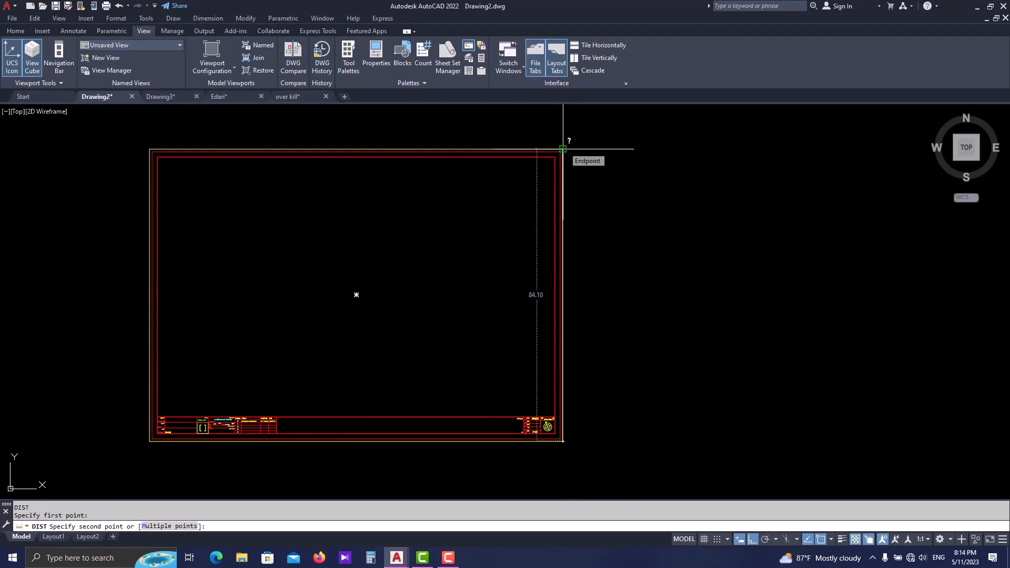
{"action": "key", "text": "Escape"}
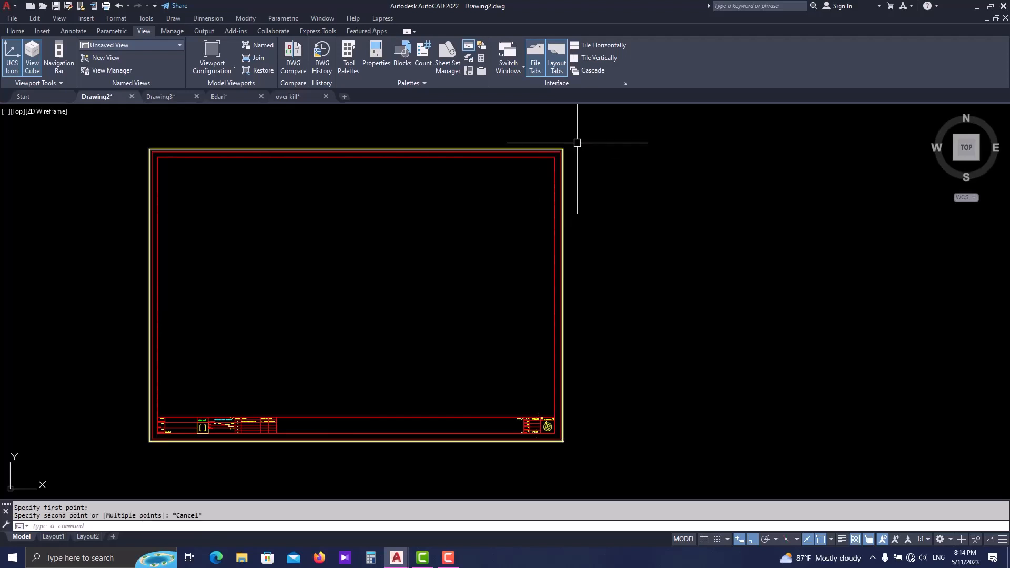
- Scale the entire title-block frame by reference about its lower-right corner, using its right edge as reference and 0.84 as the new length
{"action": "left_click", "coordinate": [575, 142]}
{"action": "left_click", "coordinate": [121, 465]}
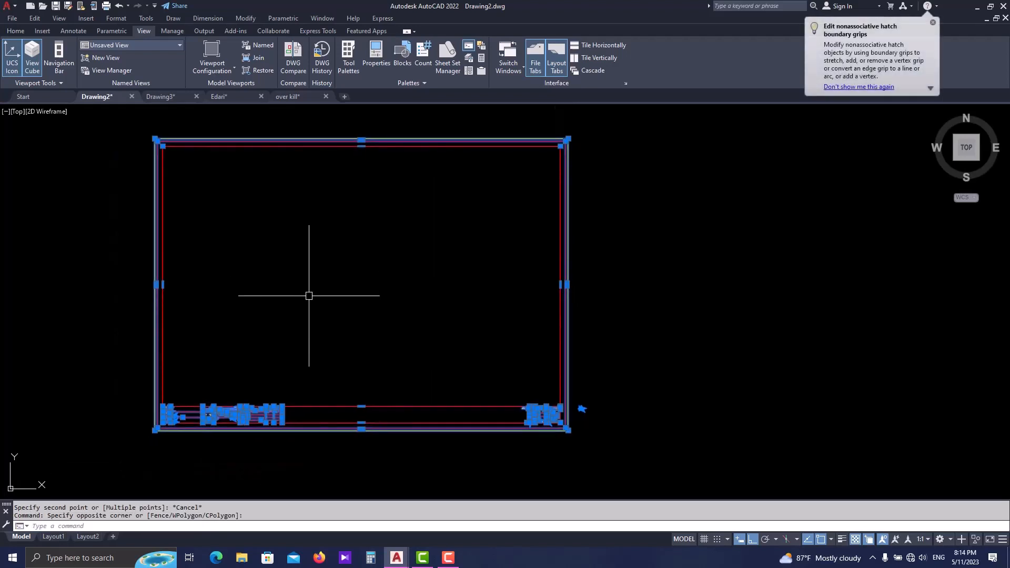
{"action": "type", "text": "sc"}
{"action": "key", "text": "Return"}
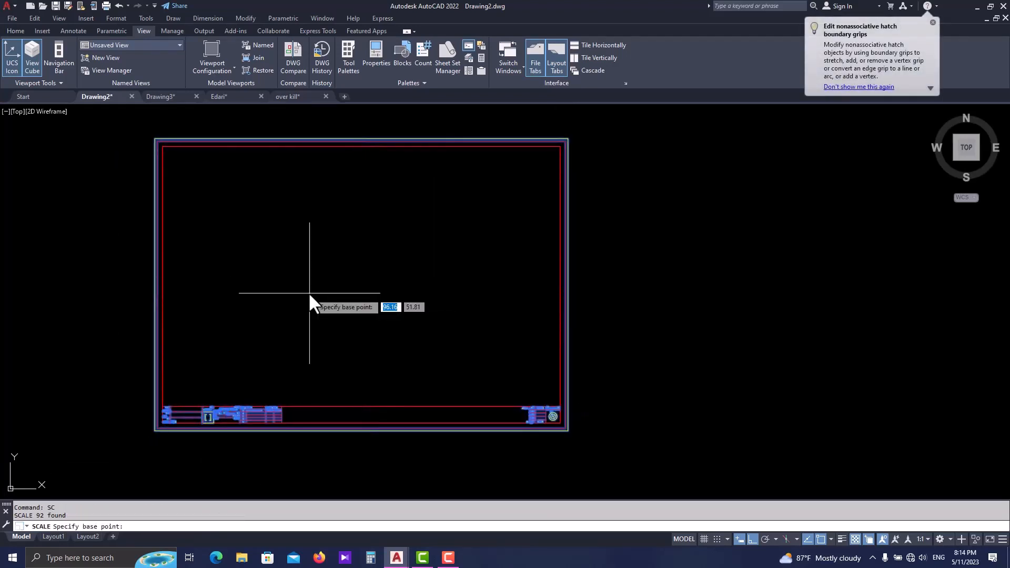
{"action": "scroll", "coordinate": [546, 428], "scroll_direction": "up", "scroll_amount": 2}
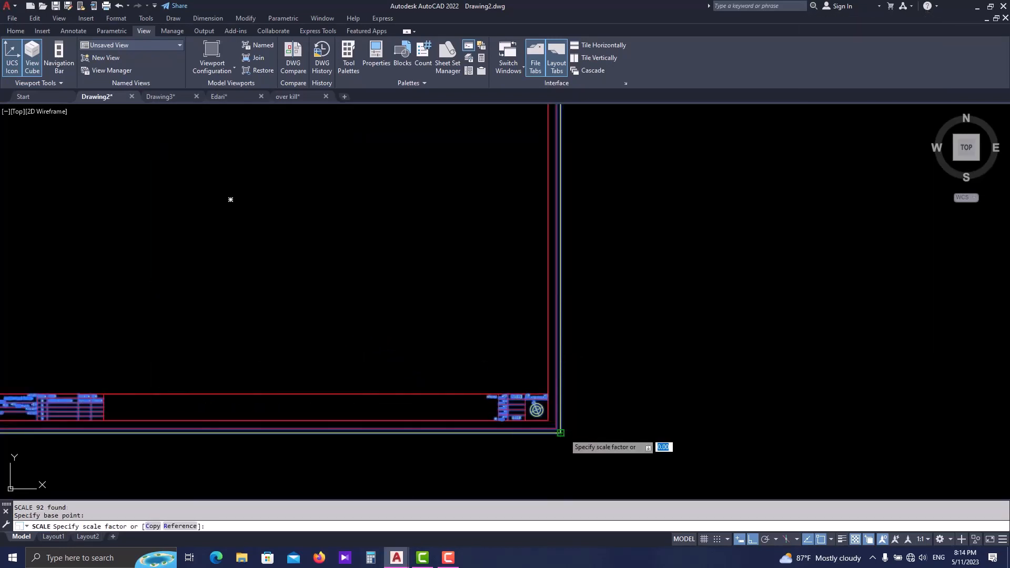
{"action": "left_click", "coordinate": [561, 432]}
{"action": "type", "text": "r"}
{"action": "key", "text": "Return"}
{"action": "left_click", "coordinate": [561, 433]}
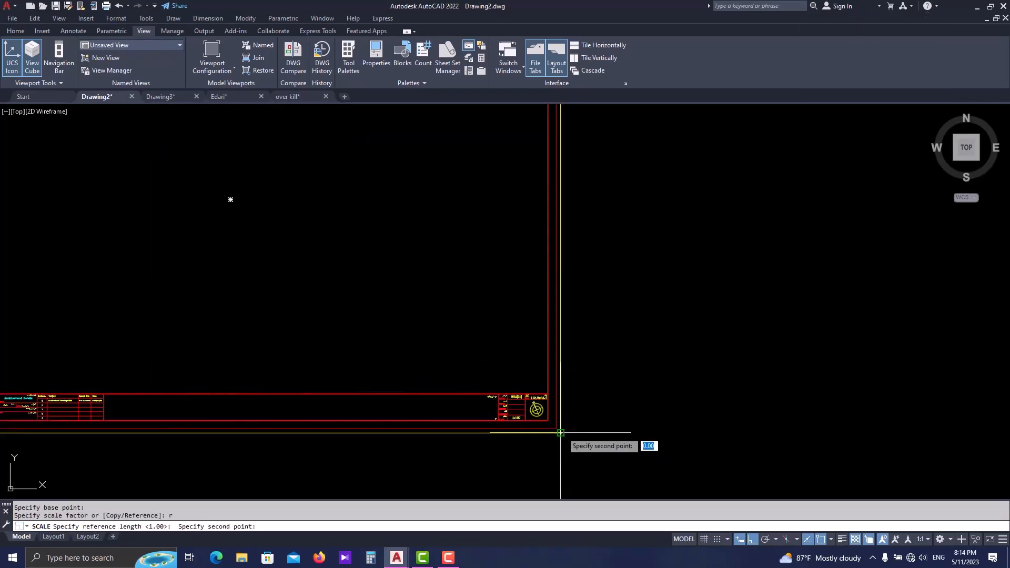
{"action": "scroll", "coordinate": [562, 424], "scroll_direction": "down", "scroll_amount": 3}
{"action": "left_click", "coordinate": [562, 242]}
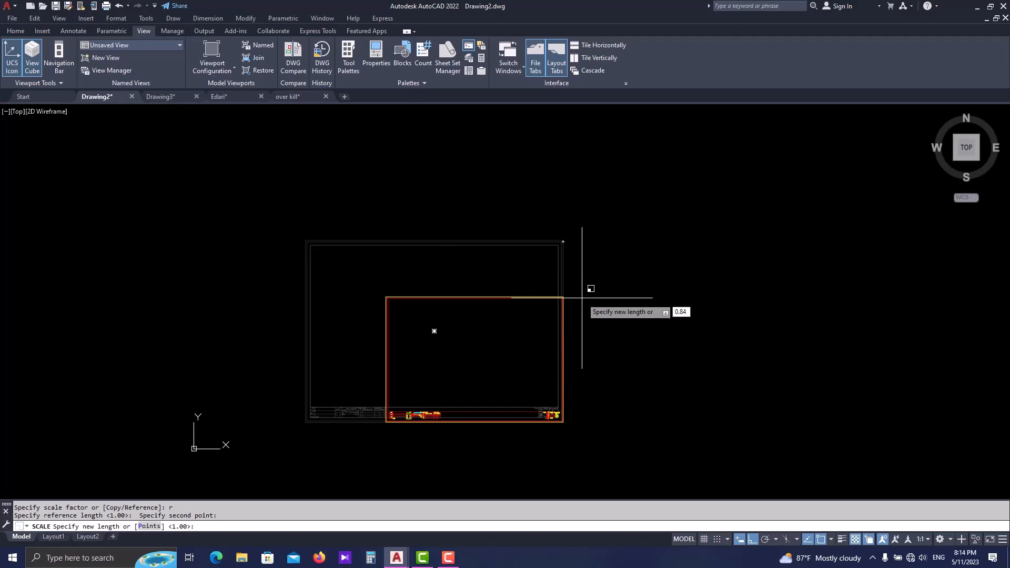
{"action": "key", "text": "Return"}
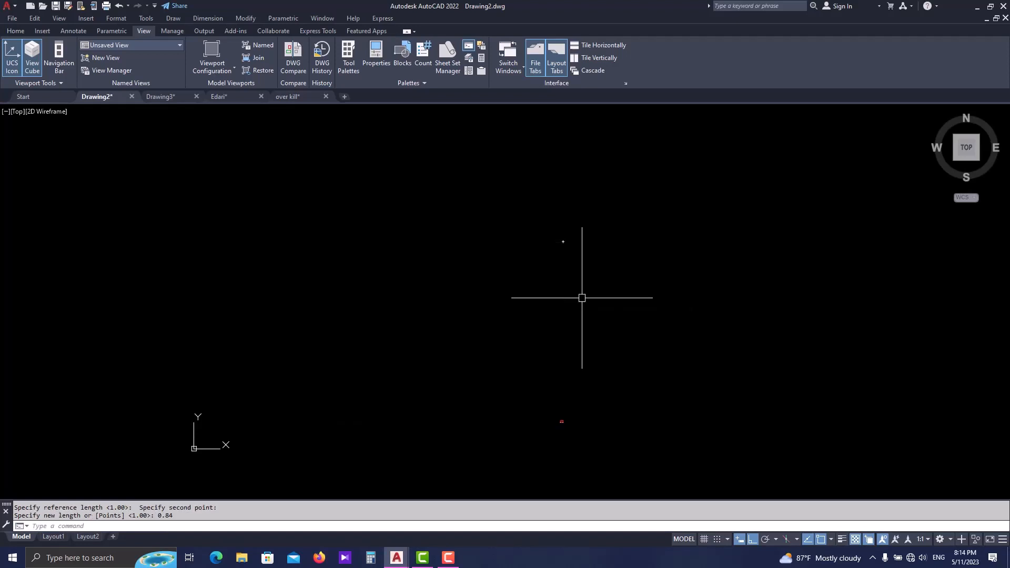
- Copy the entire scaled title-block frame in Drawing2 to the clipboard
{"action": "type", "text": "z"}
{"action": "key", "text": "Return"}
{"action": "type", "text": "e"}
{"action": "key", "text": "Return"}
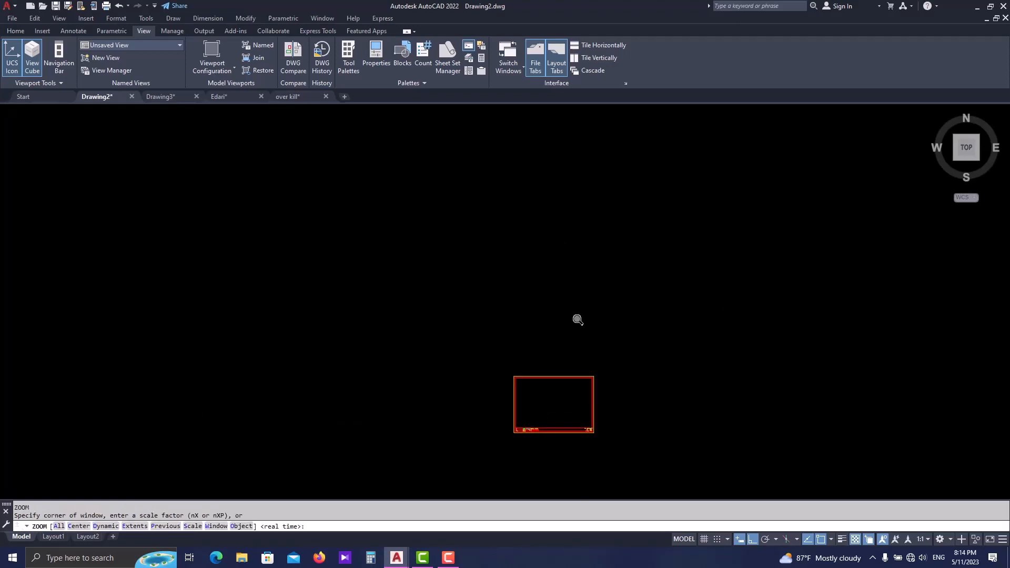
{"action": "scroll", "coordinate": [547, 363], "scroll_direction": "up", "scroll_amount": 2}
{"action": "middle_click_drag", "start_coordinate": [554, 350], "coordinate": [513, 354]}
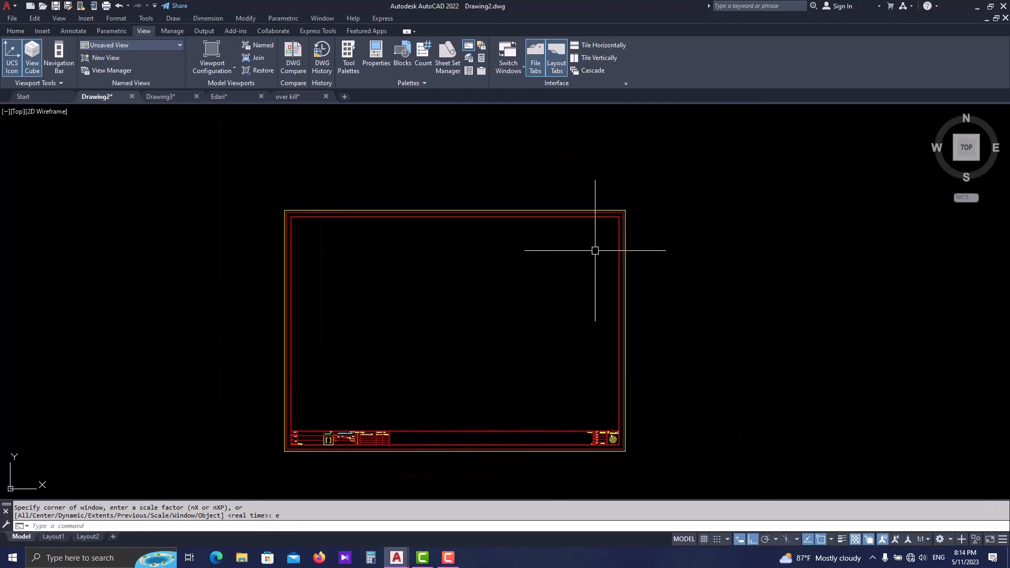
{"action": "middle_click_drag", "start_coordinate": [595, 250], "coordinate": [586, 246]}
{"action": "left_click", "coordinate": [657, 187]}
{"action": "left_click", "coordinate": [250, 468]}
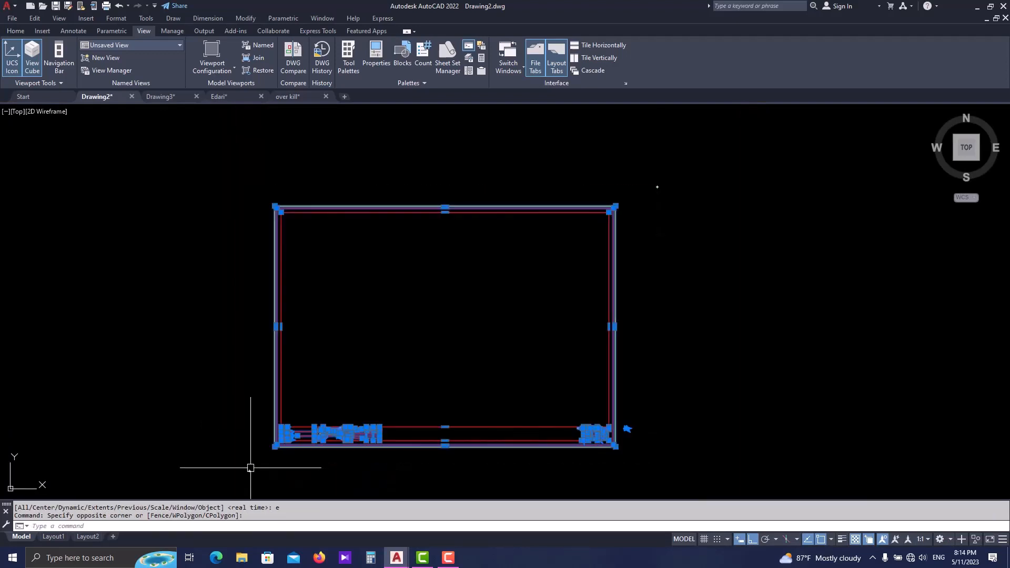
{"action": "key", "text": "ctrl+c"}
- Switch to Layout1 of Edari.dwg and paste the title-block frame at the sheet's lower-left corner
{"action": "key", "text": "ctrl+Tab"}
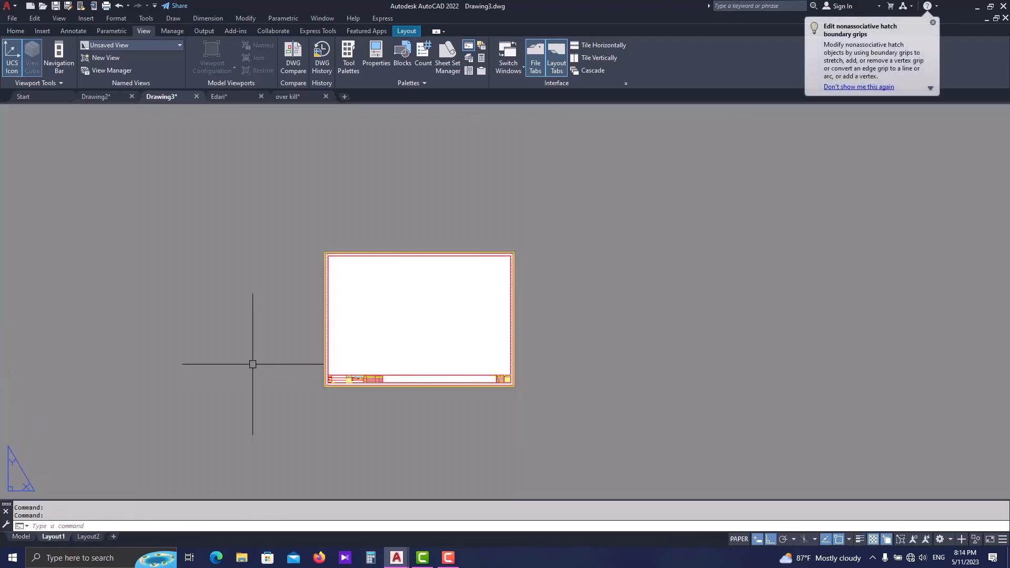
{"action": "key", "text": "ctrl+Tab"}
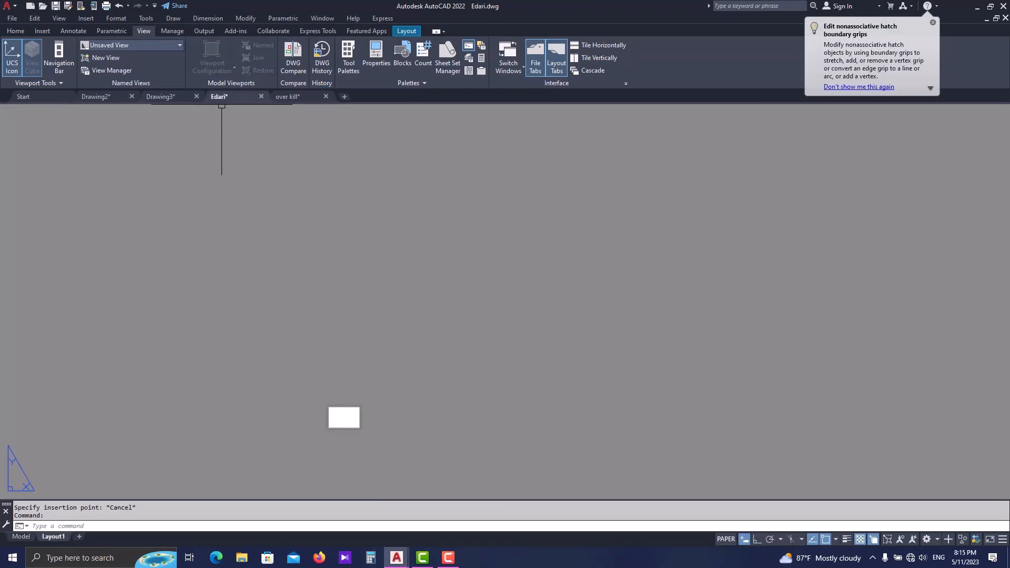
{"action": "scroll", "coordinate": [342, 374], "scroll_direction": "up", "scroll_amount": 8}
{"action": "key", "text": "ctrl+v"}
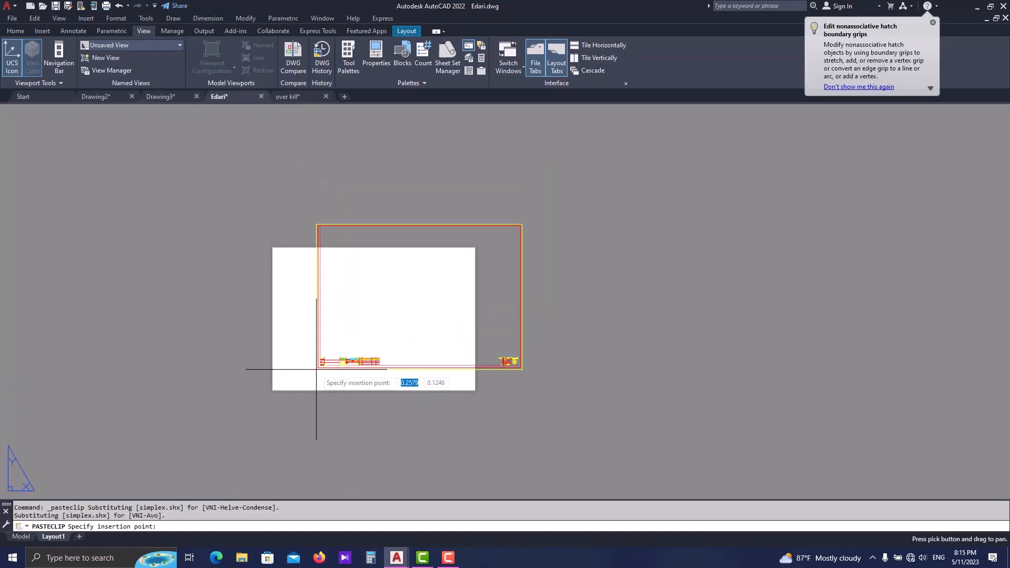
{"action": "scroll", "coordinate": [270, 399], "scroll_direction": "up", "scroll_amount": 4}
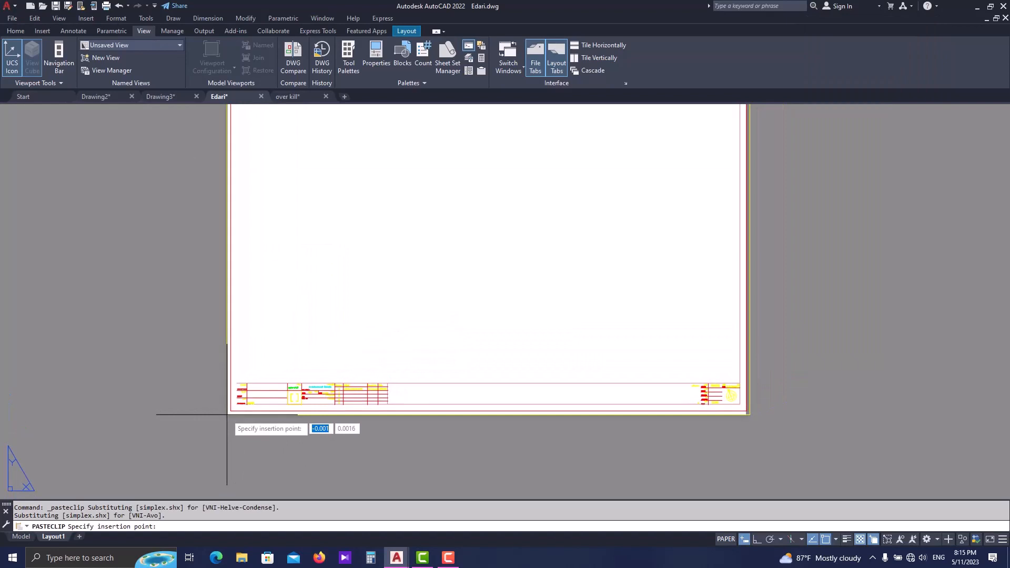
{"action": "left_click", "coordinate": [226, 415]}
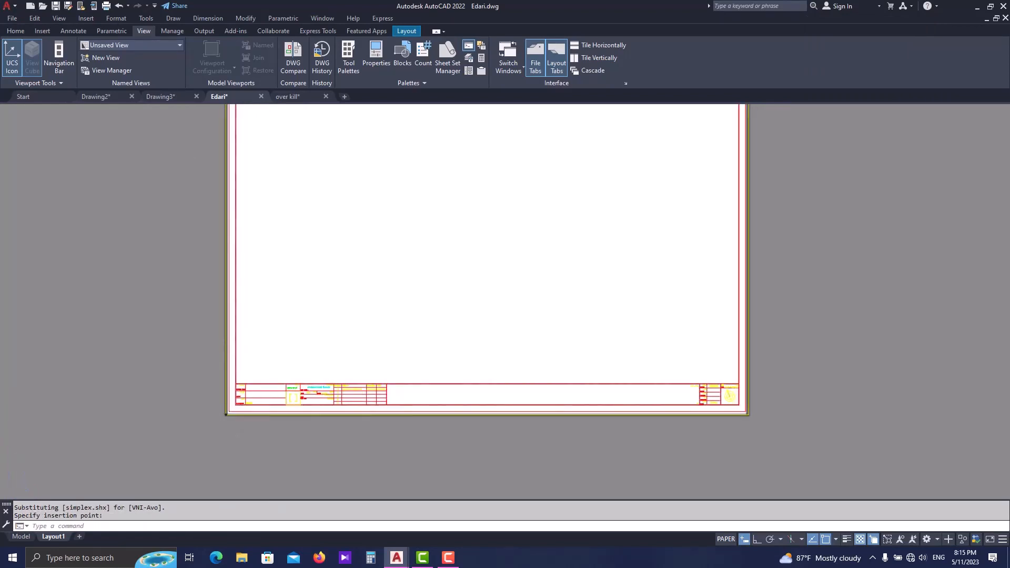
{"action": "scroll", "coordinate": [379, 350], "scroll_direction": "down", "scroll_amount": 4}
{"action": "key", "text": "Escape"}
{"action": "key", "text": "Escape"}
- Move the whole title-block frame by its lower-left corner onto the lower-left corner of the paper sheet
{"action": "scroll", "coordinate": [398, 309], "scroll_direction": "up", "scroll_amount": 4}
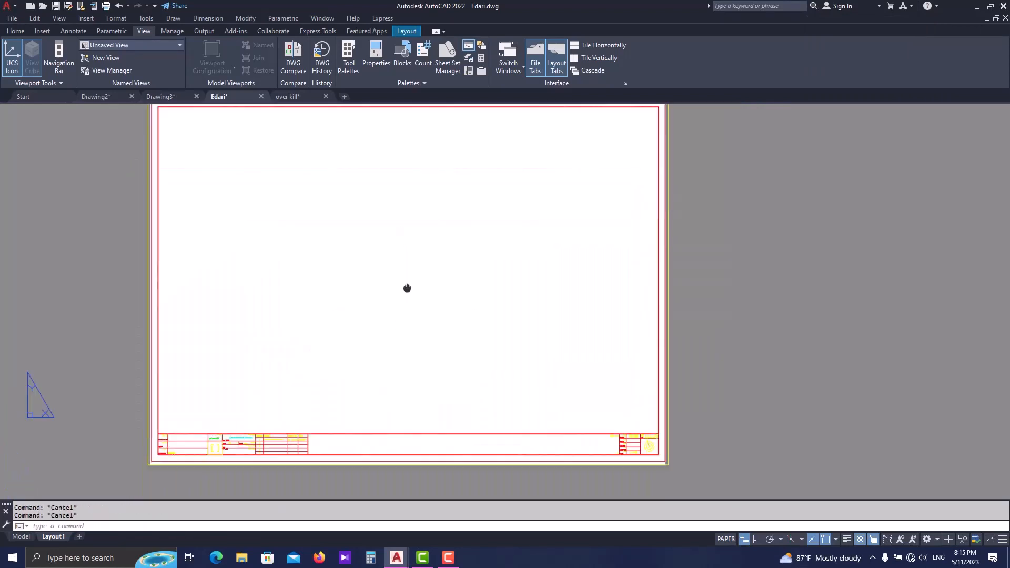
{"action": "scroll", "coordinate": [416, 292], "scroll_direction": "down", "scroll_amount": 2}
{"action": "scroll", "coordinate": [303, 318], "scroll_direction": "up", "scroll_amount": 4}
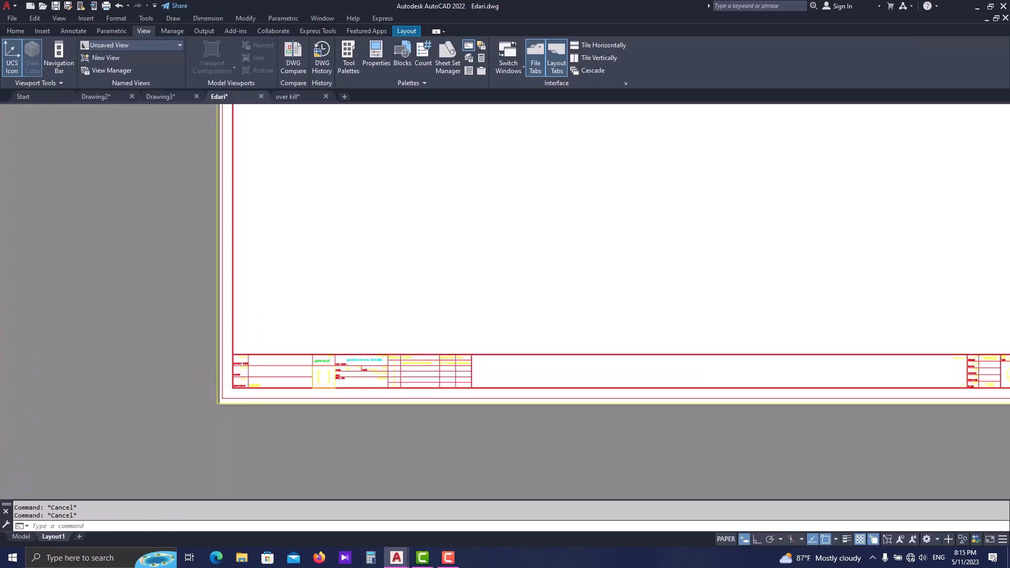
{"action": "scroll", "coordinate": [266, 403], "scroll_direction": "down", "scroll_amount": 3}
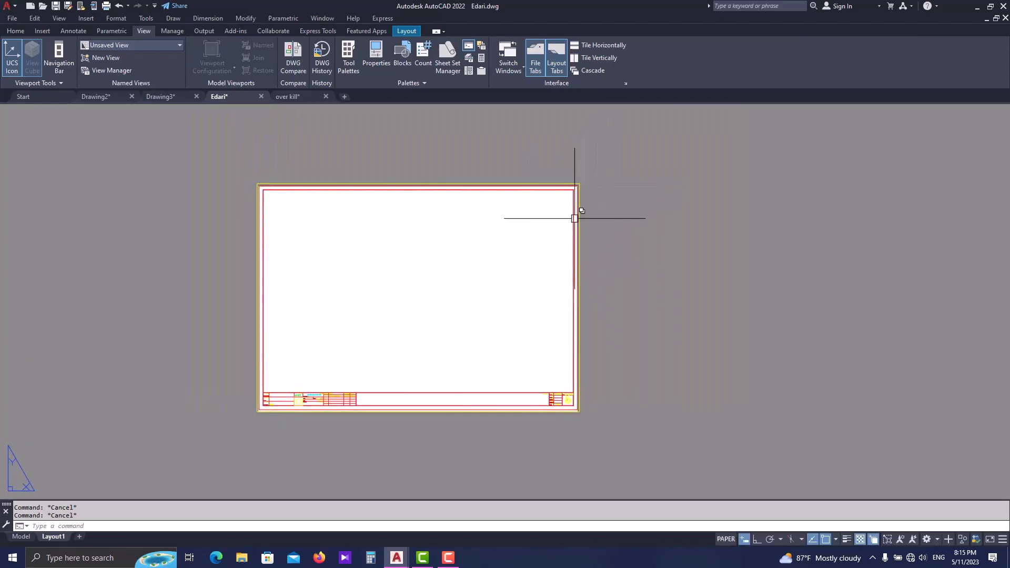
{"action": "scroll", "coordinate": [575, 218], "scroll_direction": "up", "scroll_amount": 2}
{"action": "scroll", "coordinate": [494, 191], "scroll_direction": "down", "scroll_amount": 2}
{"action": "left_click", "coordinate": [581, 157]}
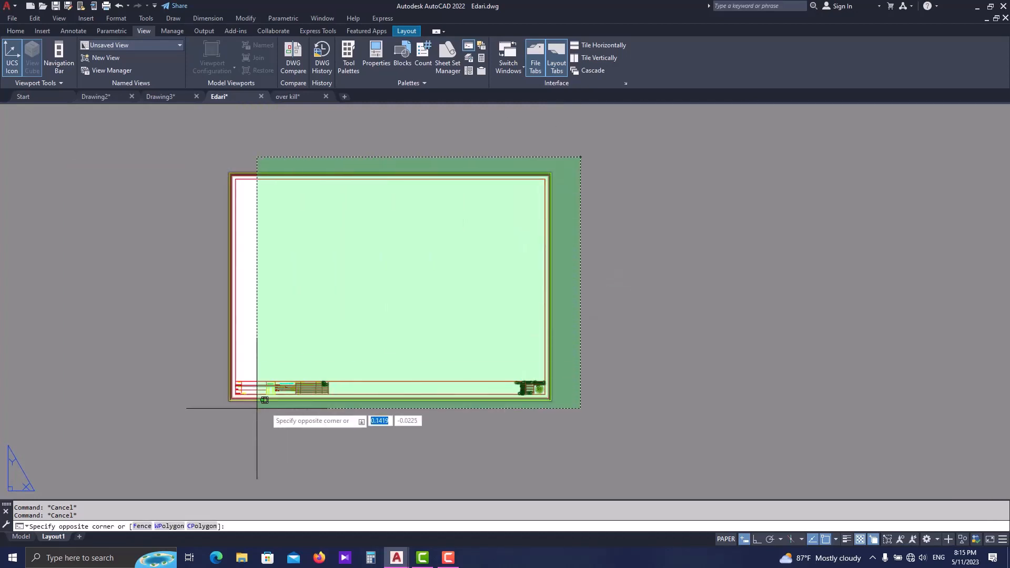
{"action": "left_click", "coordinate": [211, 401]}
{"action": "scroll", "coordinate": [221, 404], "scroll_direction": "up", "scroll_amount": 3}
{"action": "type", "text": "M"}
{"action": "key", "text": "Return"}
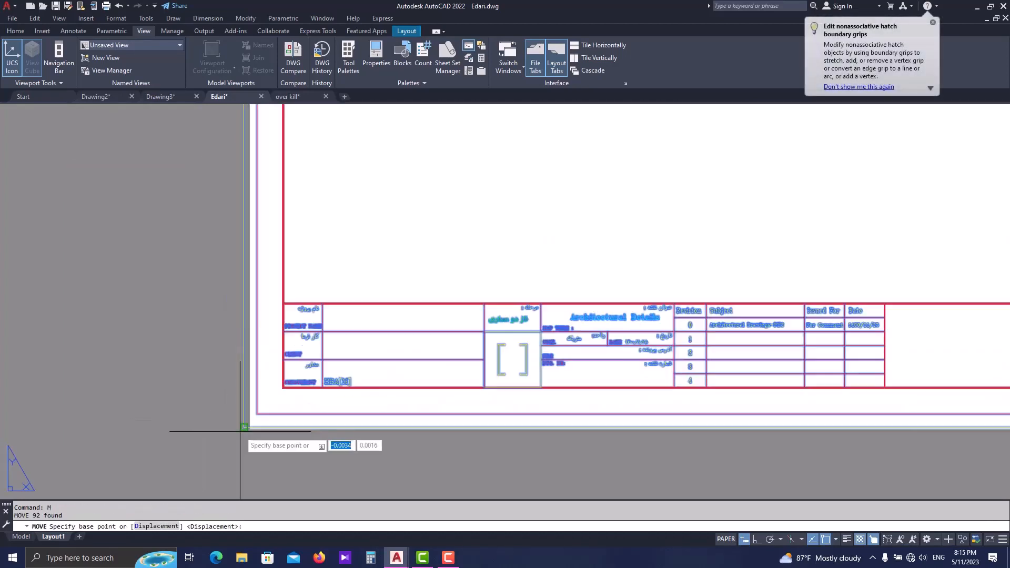
{"action": "left_click", "coordinate": [240, 431]}
{"action": "left_click", "coordinate": [250, 427]}
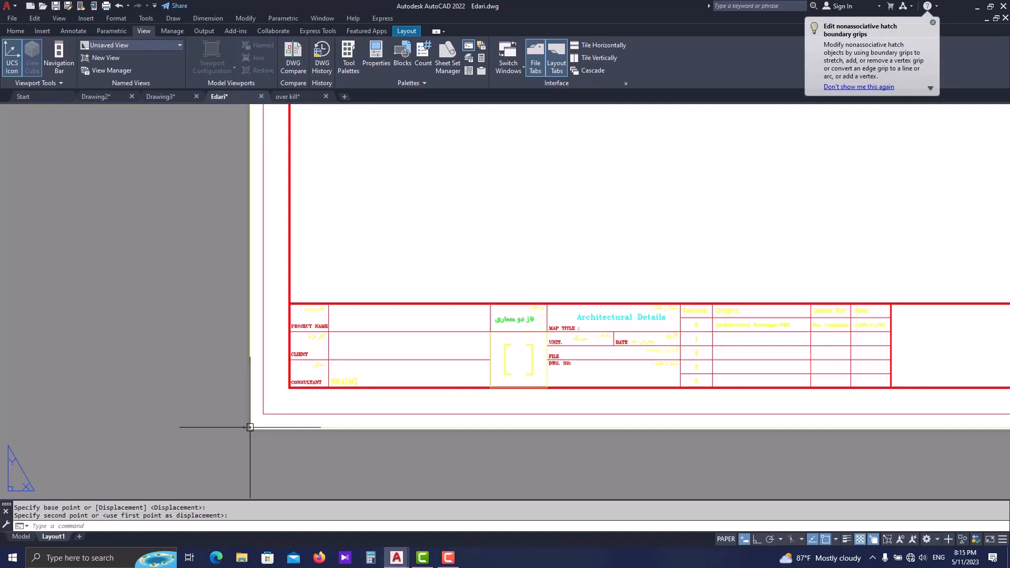
{"action": "scroll", "coordinate": [249, 427], "scroll_direction": "down", "scroll_amount": 3}
{"action": "left_click", "coordinate": [596, 176]}
{"action": "left_click", "coordinate": [207, 445]}
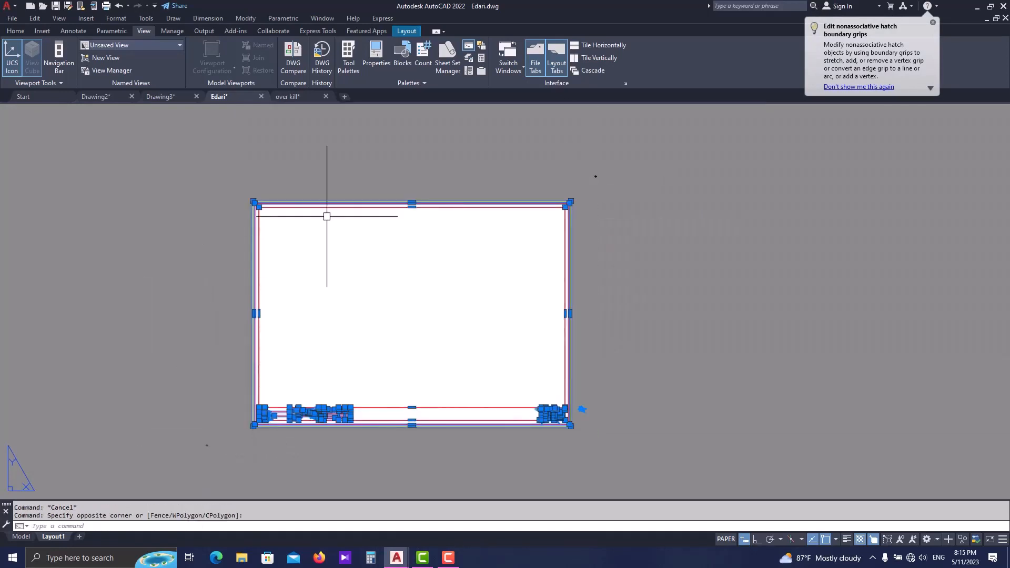
{"action": "type", "text": "sc"}
{"action": "key", "text": "space"}
{"action": "scroll", "coordinate": [251, 432], "scroll_direction": "up", "scroll_amount": 5}
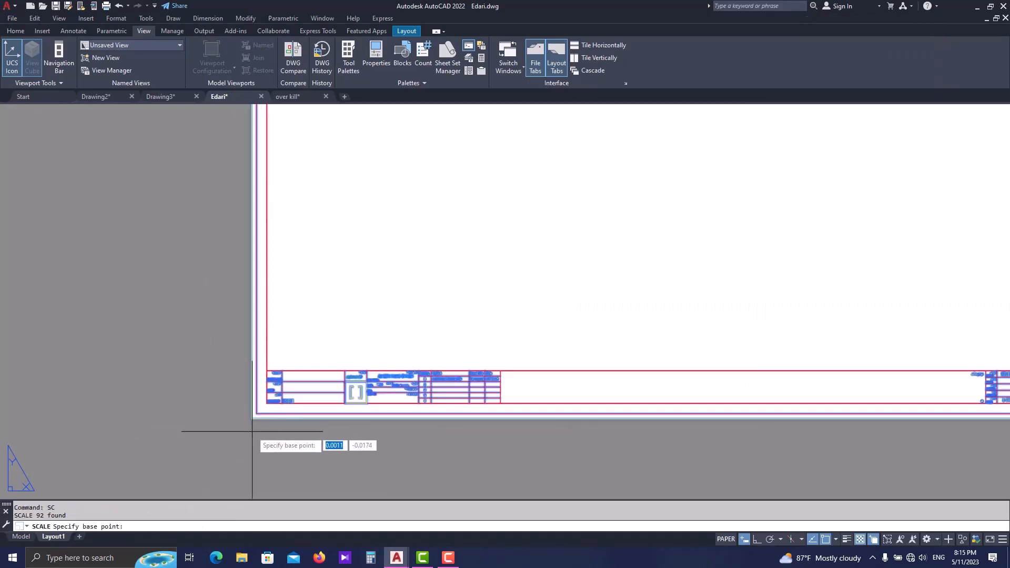
{"action": "left_click", "coordinate": [252, 419]}
{"action": "type", "text": "r"}
{"action": "key", "text": "space"}
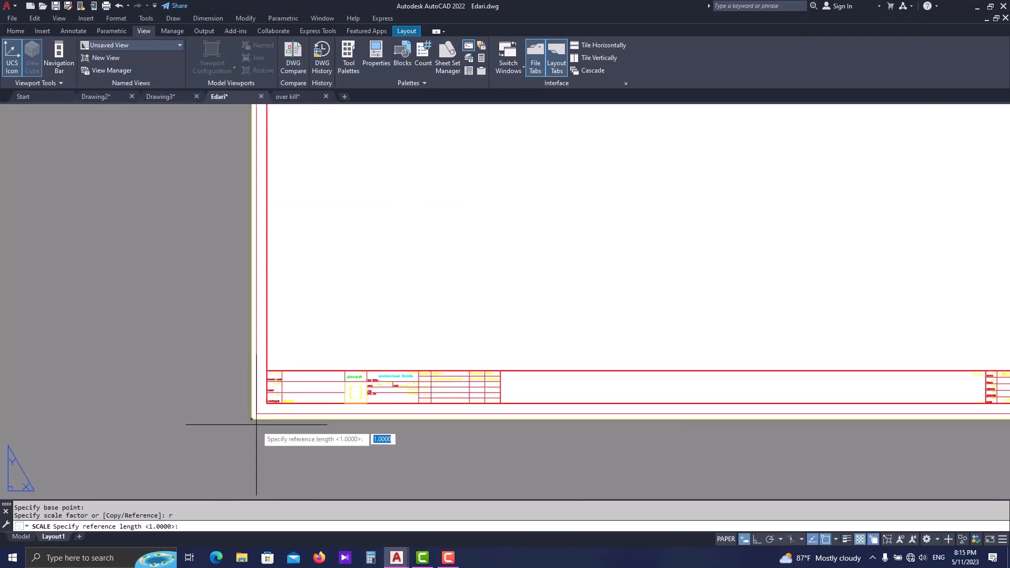
{"action": "left_click", "coordinate": [252, 419]}
{"action": "scroll", "coordinate": [250, 416], "scroll_direction": "down", "scroll_amount": 4}
{"action": "scroll", "coordinate": [580, 428], "scroll_direction": "up", "scroll_amount": 4}
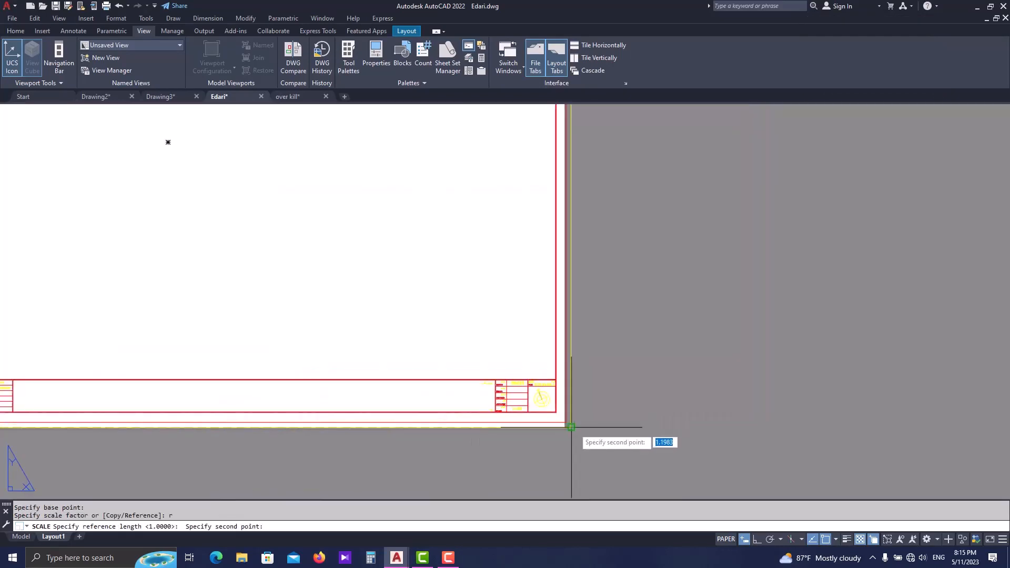
{"action": "left_click", "coordinate": [567, 426]}
{"action": "scroll", "coordinate": [561, 424], "scroll_direction": "up", "scroll_amount": 4}
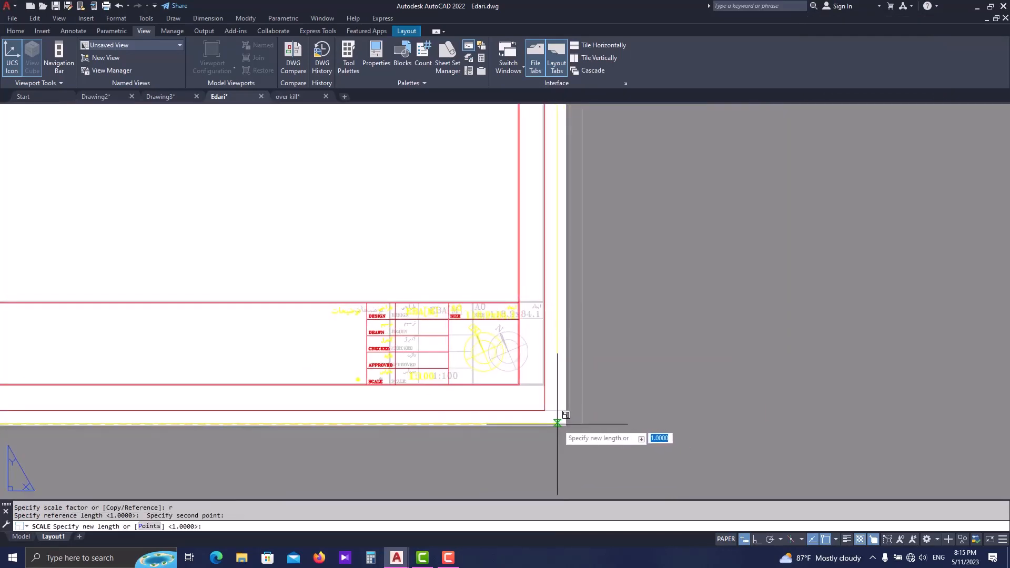
{"action": "key", "text": "Escape"}
- Insert the saved view elevation d-d inside the upper-left corner of the title-block frame
{"action": "scroll", "coordinate": [656, 226], "scroll_direction": "down", "scroll_amount": 6}
{"action": "middle_click_drag", "start_coordinate": [458, 368], "coordinate": [511, 306]}
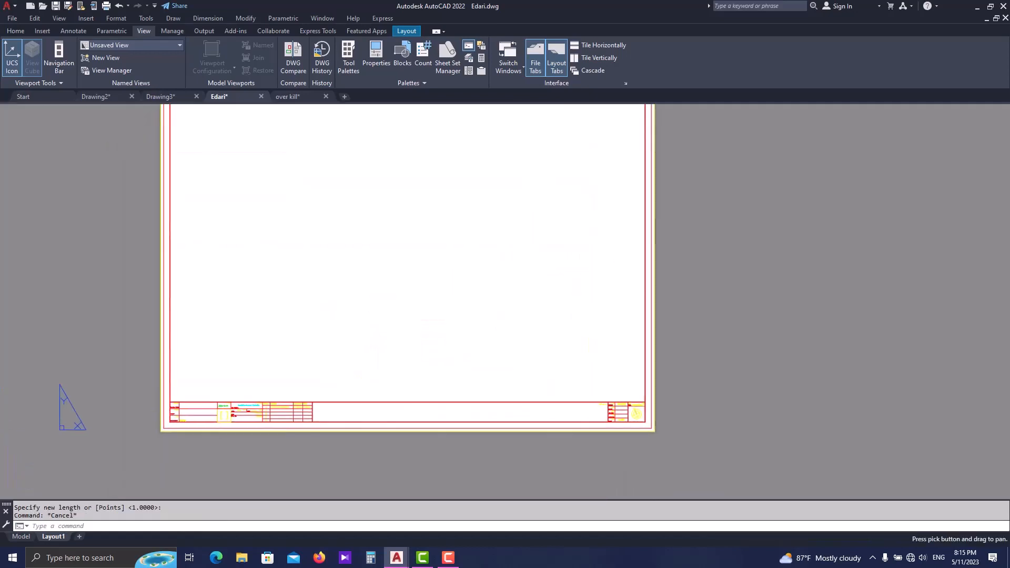
{"action": "middle_click_drag", "start_coordinate": [603, 364], "coordinate": [580, 430]}
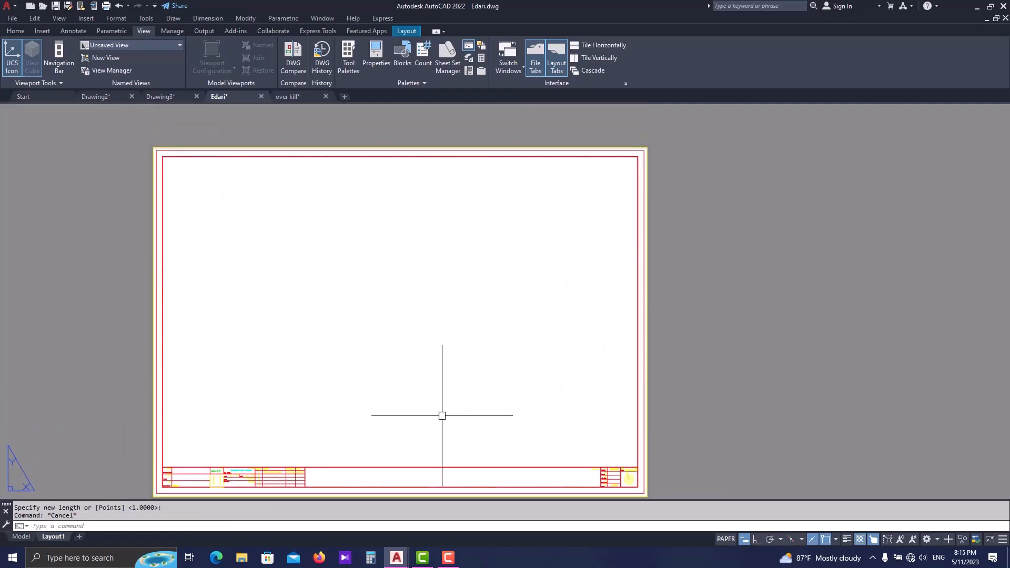
{"action": "middle_click_drag", "start_coordinate": [442, 408], "coordinate": [453, 384]}
{"action": "middle_click_drag", "start_coordinate": [299, 304], "coordinate": [298, 316]}
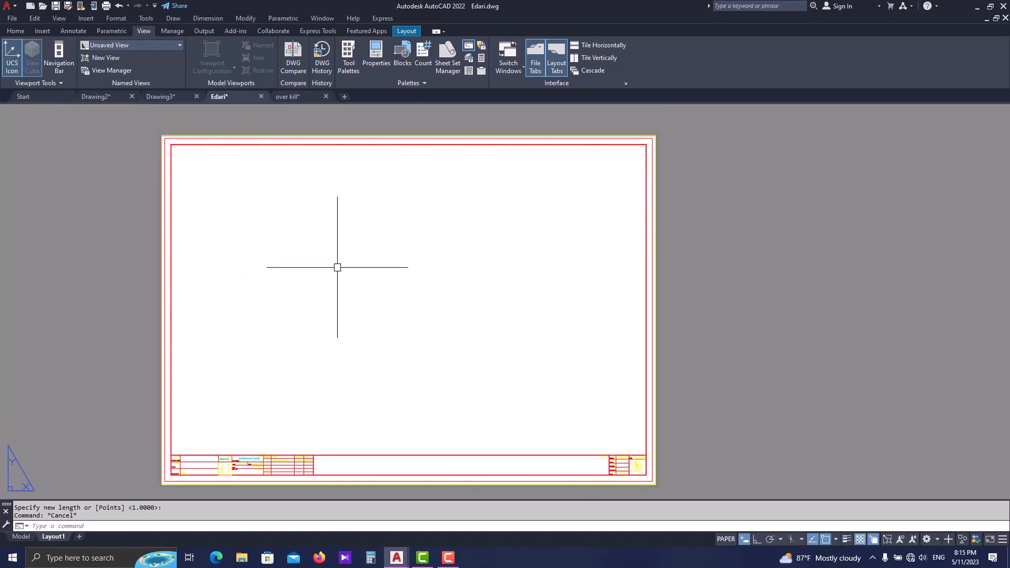
{"action": "left_click", "coordinate": [408, 31]}
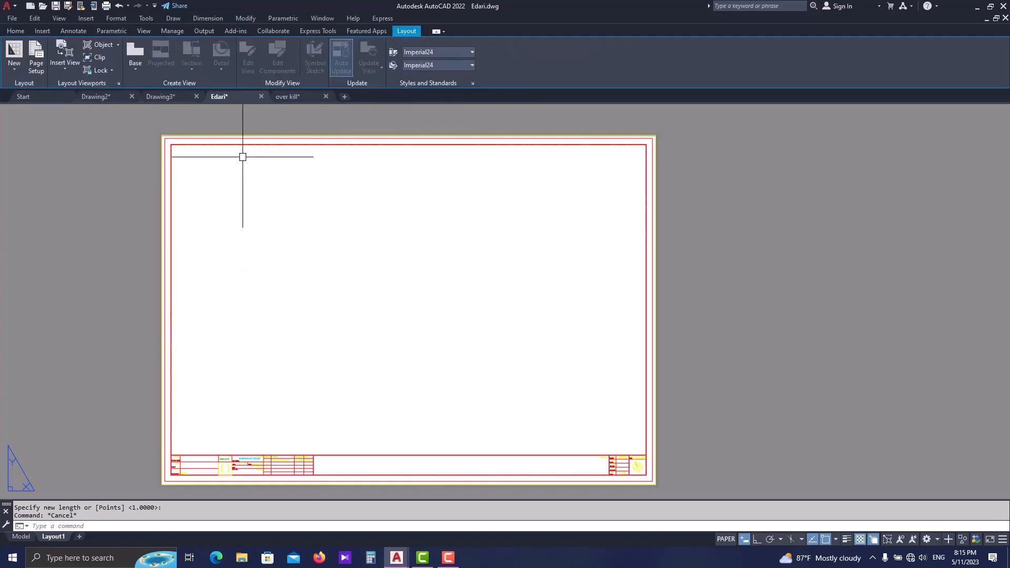
{"action": "left_click", "coordinate": [66, 60]}
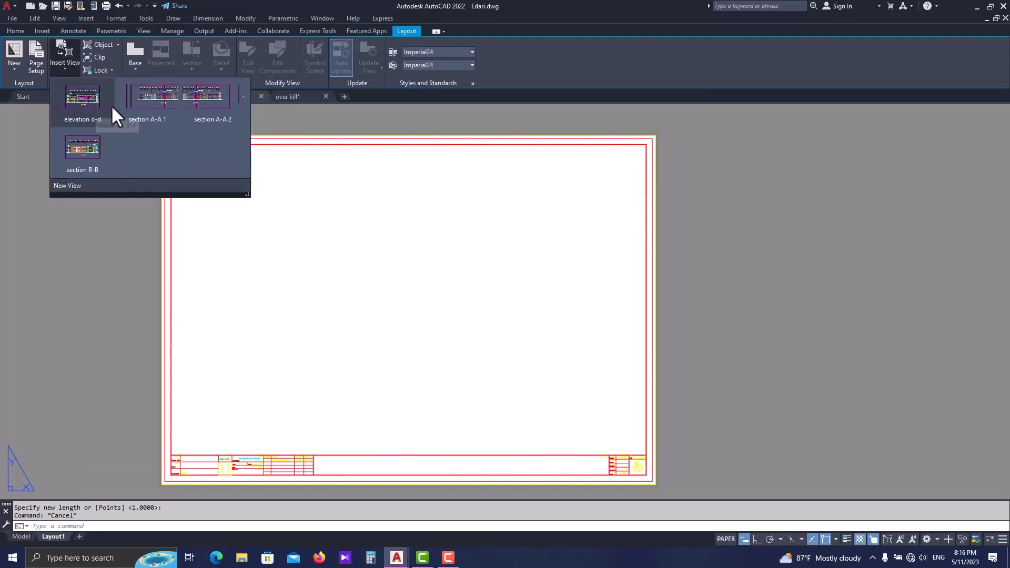
{"action": "left_click", "coordinate": [83, 112]}
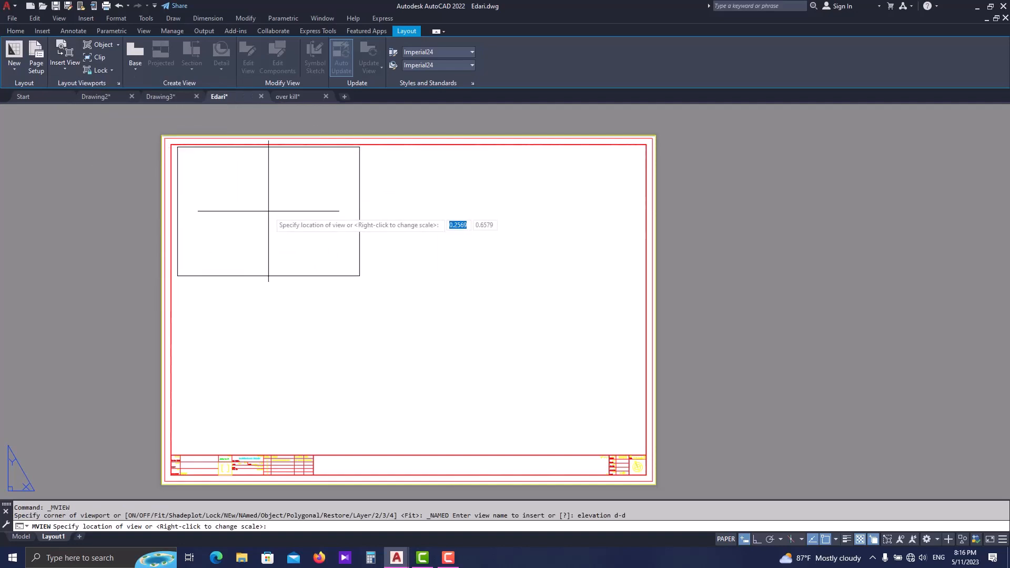
{"action": "left_click", "coordinate": [265, 213]}
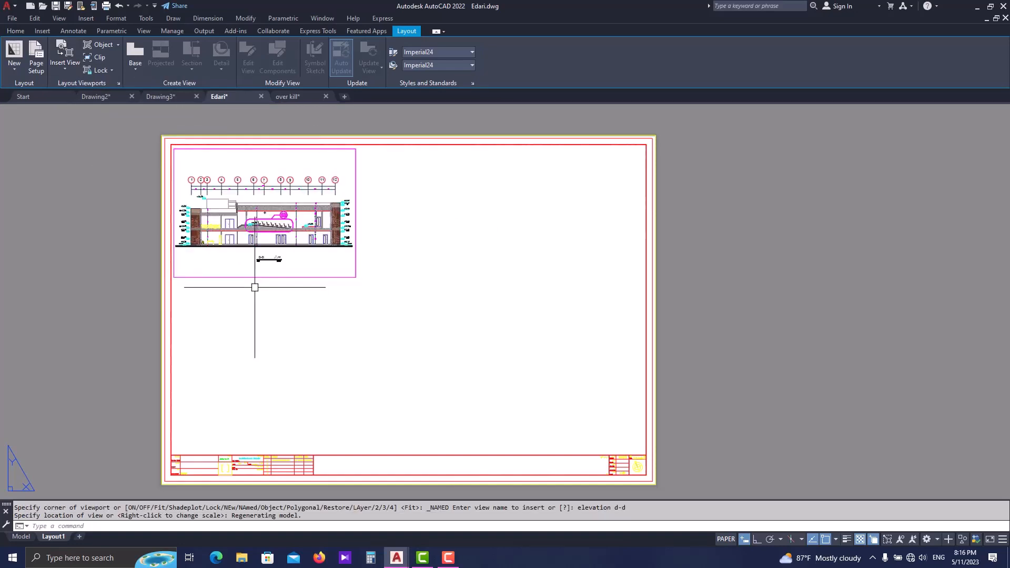
- Set the scale of the elevation d-d viewport to 1:100
{"action": "scroll", "coordinate": [285, 257], "scroll_direction": "up", "scroll_amount": 1}
{"action": "left_click", "coordinate": [308, 284]}
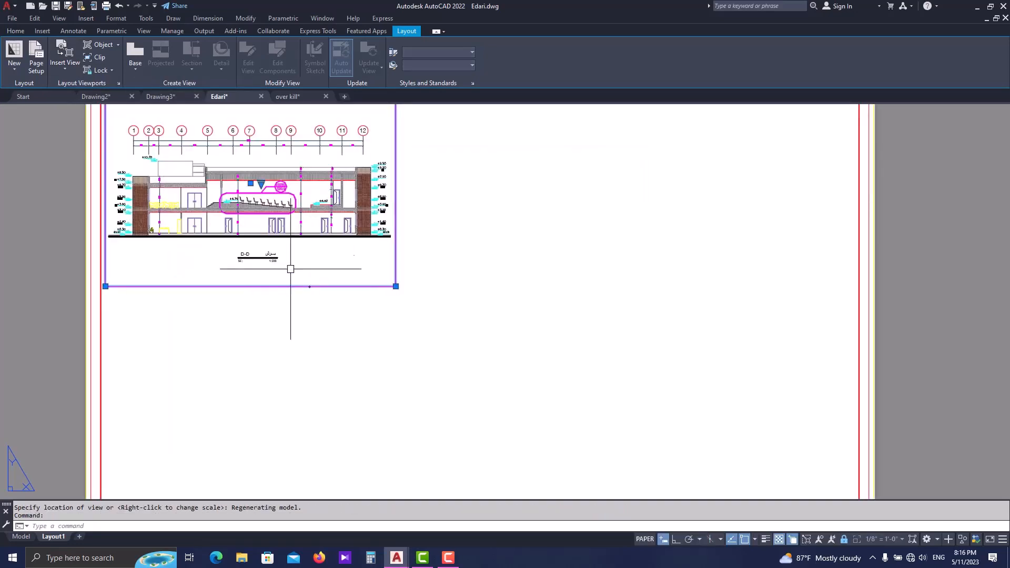
{"action": "left_click", "coordinate": [261, 184]}
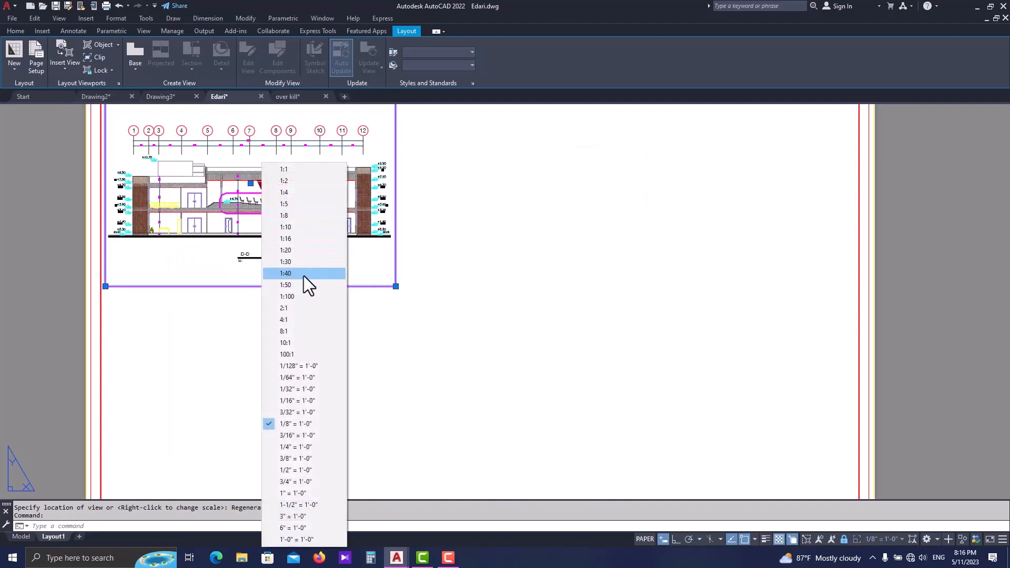
{"action": "left_click", "coordinate": [305, 294]}
{"action": "scroll", "coordinate": [276, 366], "scroll_direction": "down", "scroll_amount": 1}
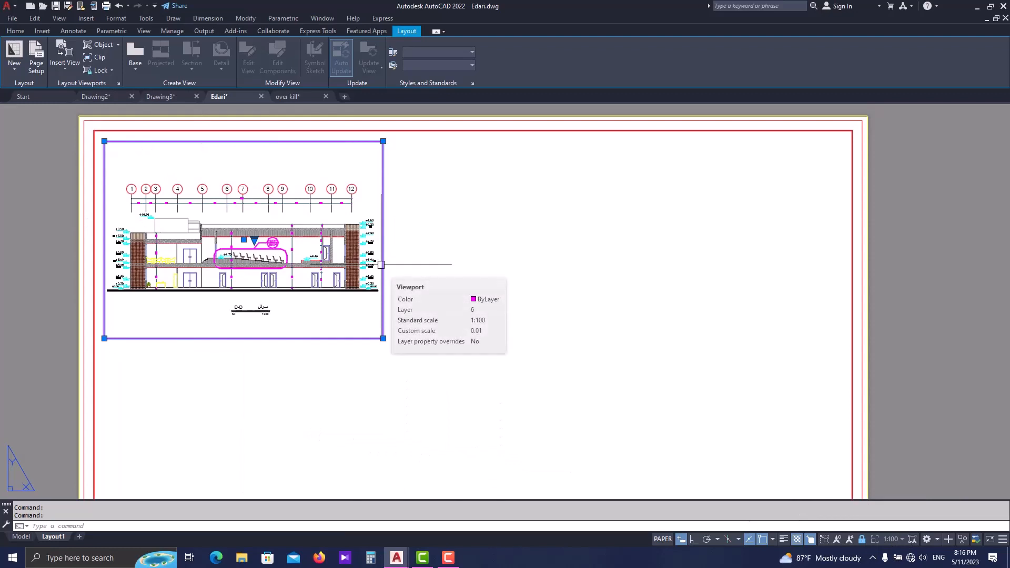
- Insert the saved view section A-A 1 directly below the elevation d-d viewport and inspect its cut-off right edge
{"action": "left_click", "coordinate": [62, 62]}
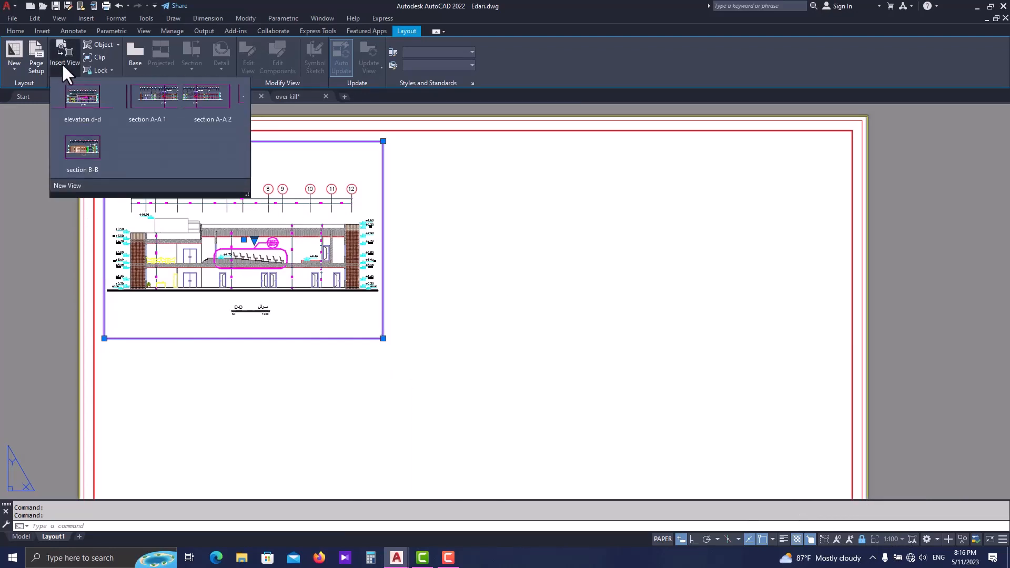
{"action": "left_click", "coordinate": [147, 107]}
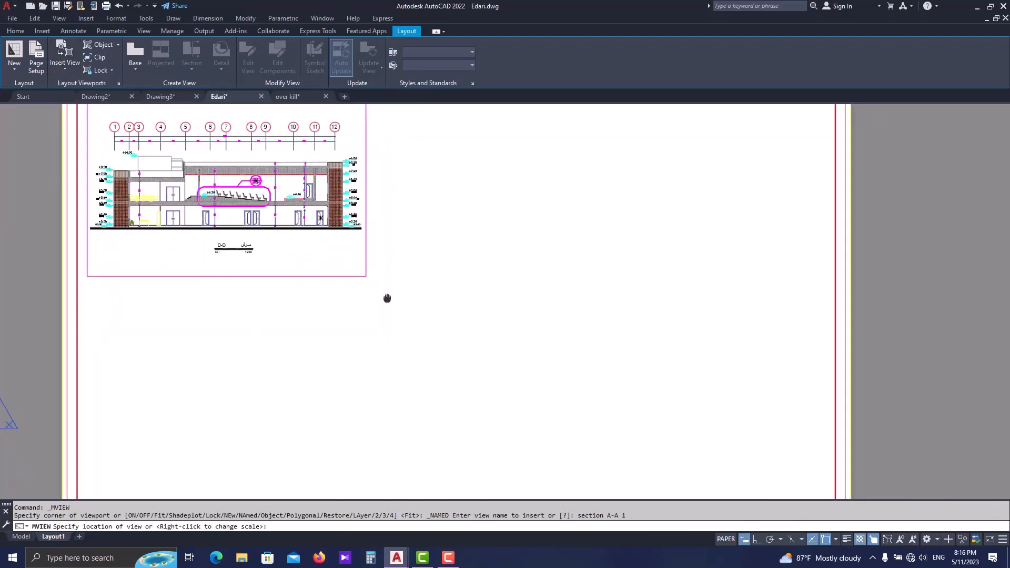
{"action": "scroll", "coordinate": [387, 298], "scroll_direction": "down", "scroll_amount": 3}
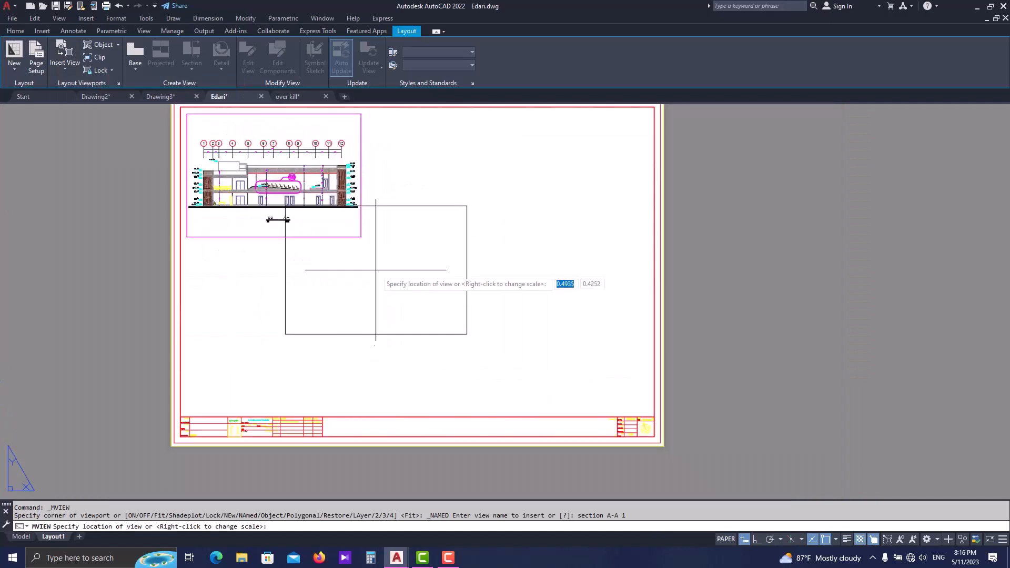
{"action": "left_click", "coordinate": [278, 308]}
{"action": "scroll", "coordinate": [363, 304], "scroll_direction": "up", "scroll_amount": 3}
{"action": "scroll", "coordinate": [372, 300], "scroll_direction": "down", "scroll_amount": 3}
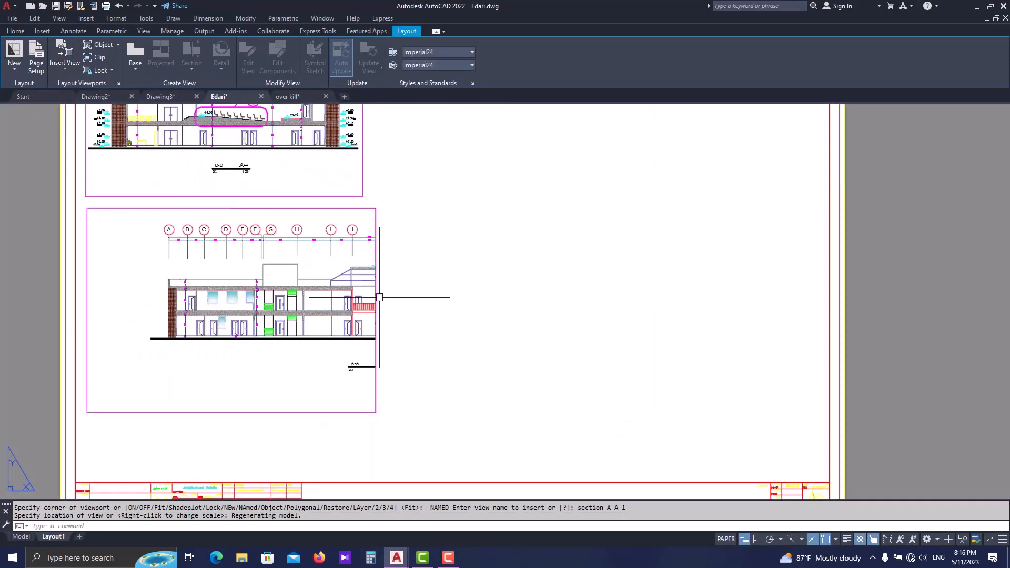
{"action": "scroll", "coordinate": [184, 344], "scroll_direction": "up", "scroll_amount": 2}
{"action": "scroll", "coordinate": [376, 305], "scroll_direction": "up", "scroll_amount": 2}
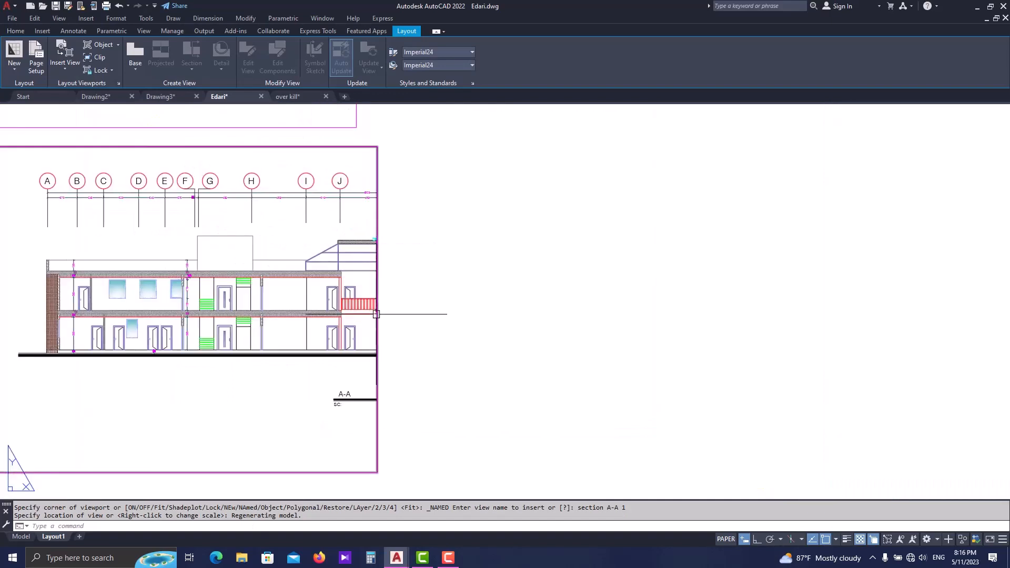
{"action": "scroll", "coordinate": [389, 313], "scroll_direction": "down", "scroll_amount": 2}
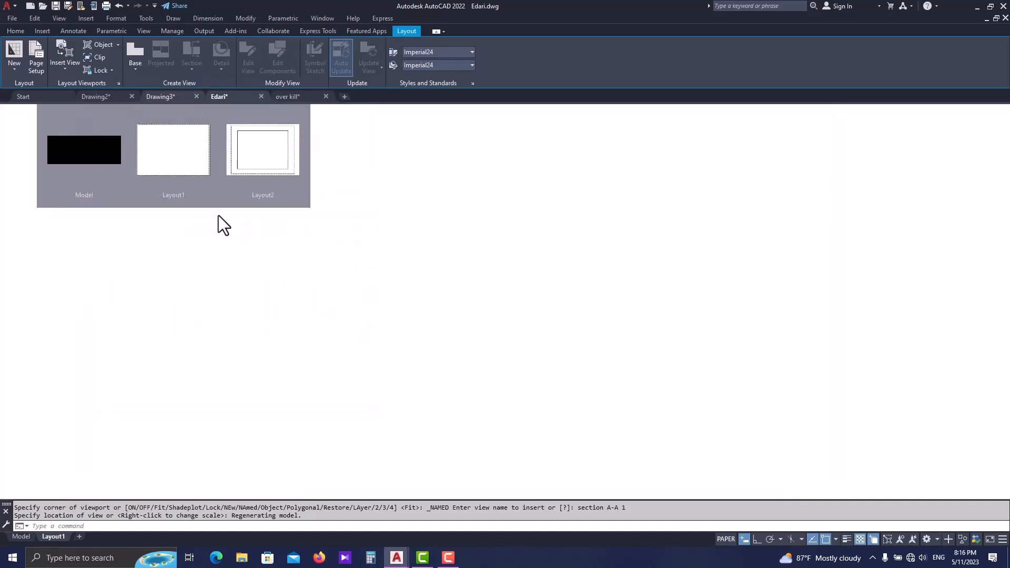
- Examine section A-A in model space, checking the two view frames that split it near its centre
{"action": "left_click", "coordinate": [244, 282]}
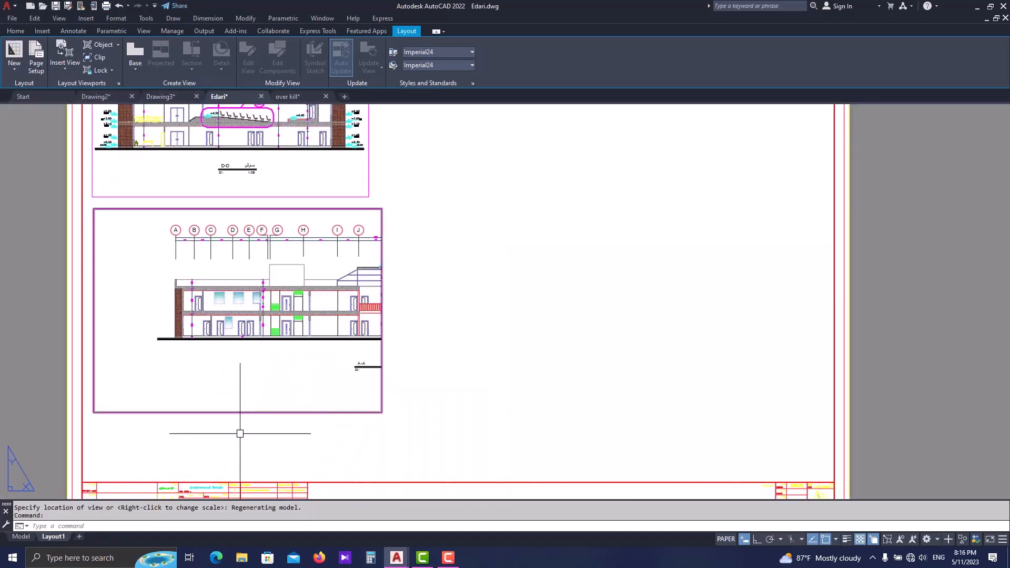
{"action": "left_click", "coordinate": [21, 536]}
{"action": "scroll", "coordinate": [319, 347], "scroll_direction": "up", "scroll_amount": 2}
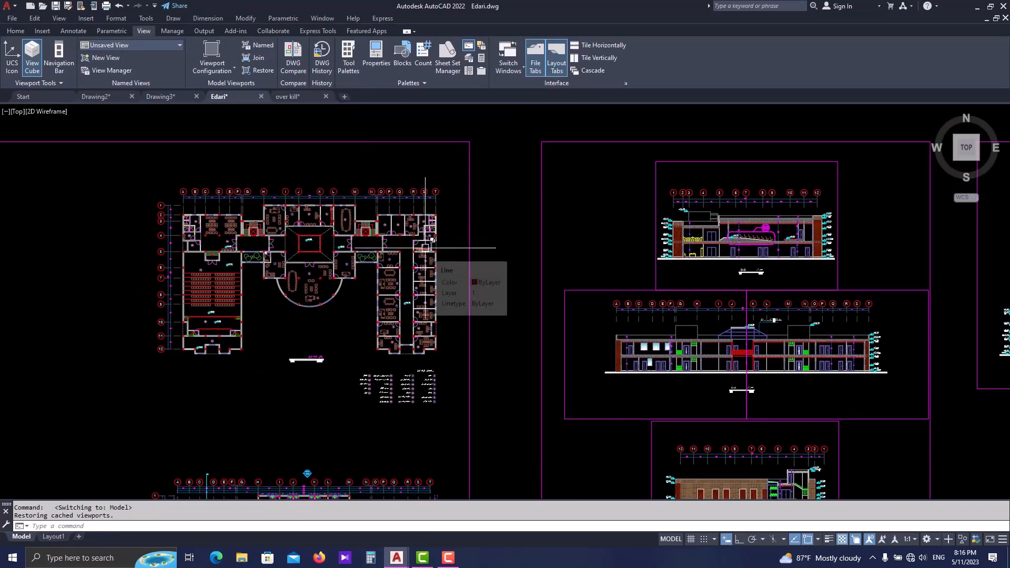
{"action": "left_click", "coordinate": [243, 188]}
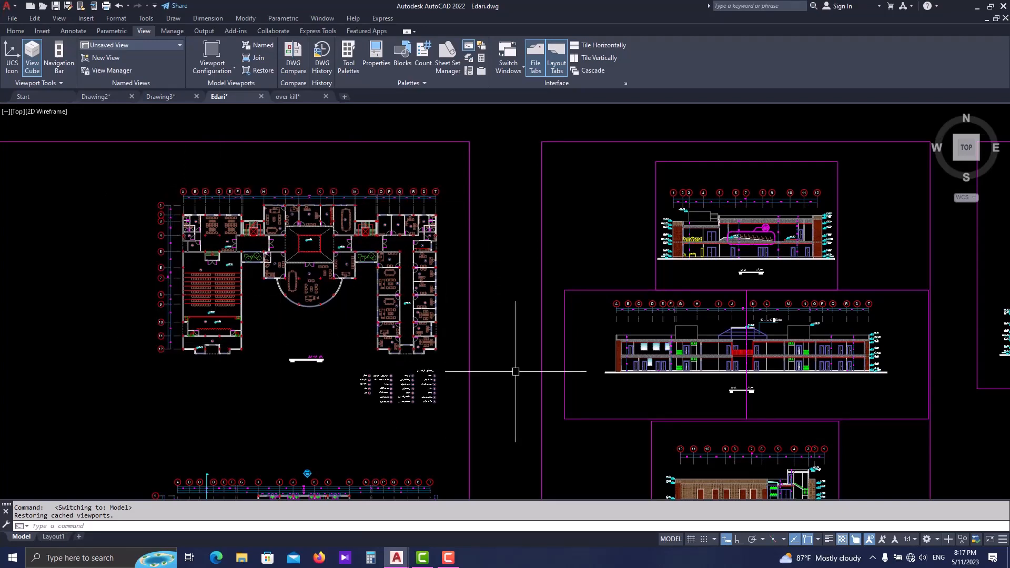
{"action": "scroll", "coordinate": [559, 378], "scroll_direction": "up", "scroll_amount": 5}
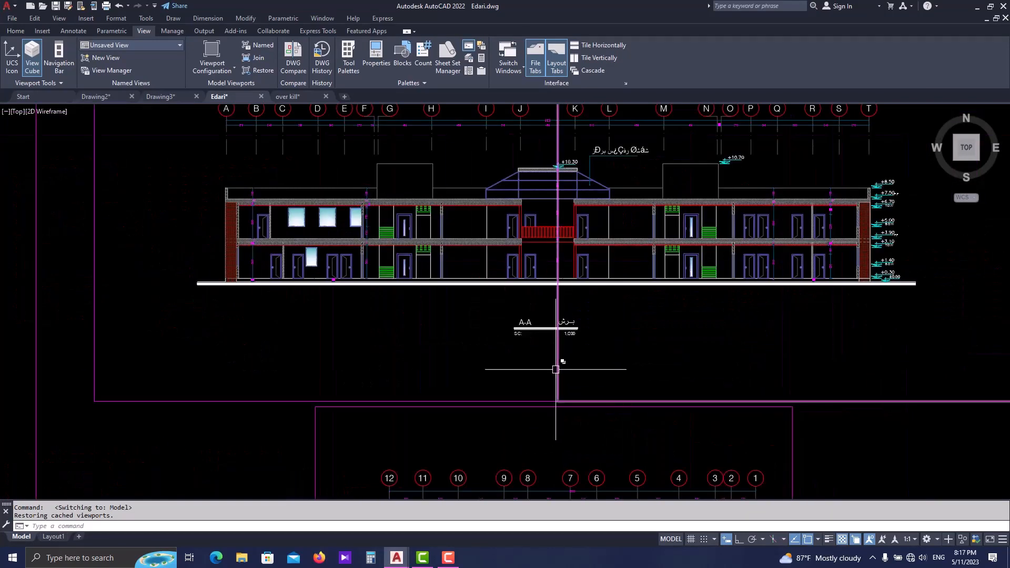
{"action": "scroll", "coordinate": [552, 368], "scroll_direction": "up", "scroll_amount": 2}
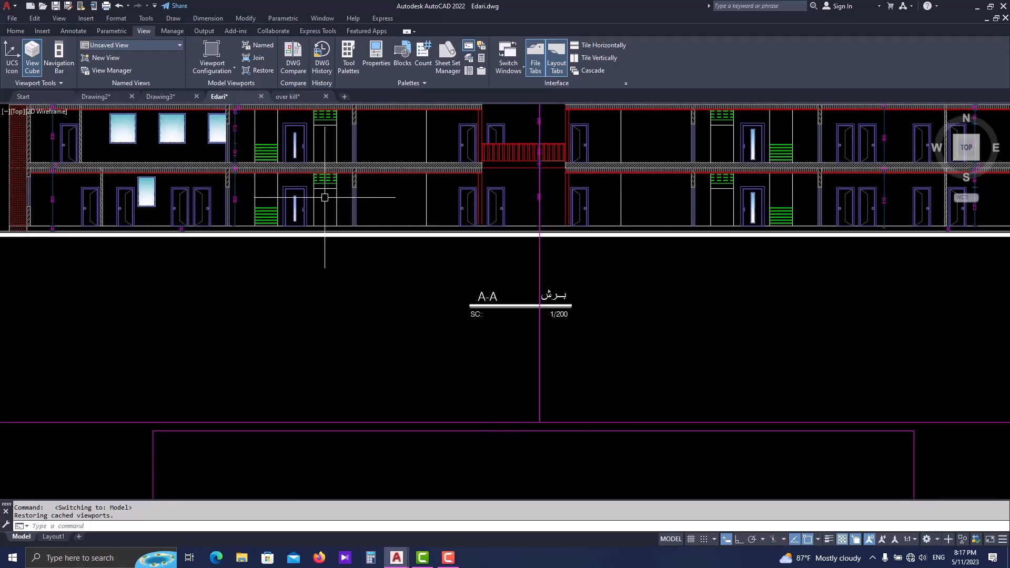
{"action": "scroll", "coordinate": [550, 161], "scroll_direction": "down", "scroll_amount": 2}
{"action": "middle_click_drag", "start_coordinate": [544, 171], "coordinate": [528, 294]}
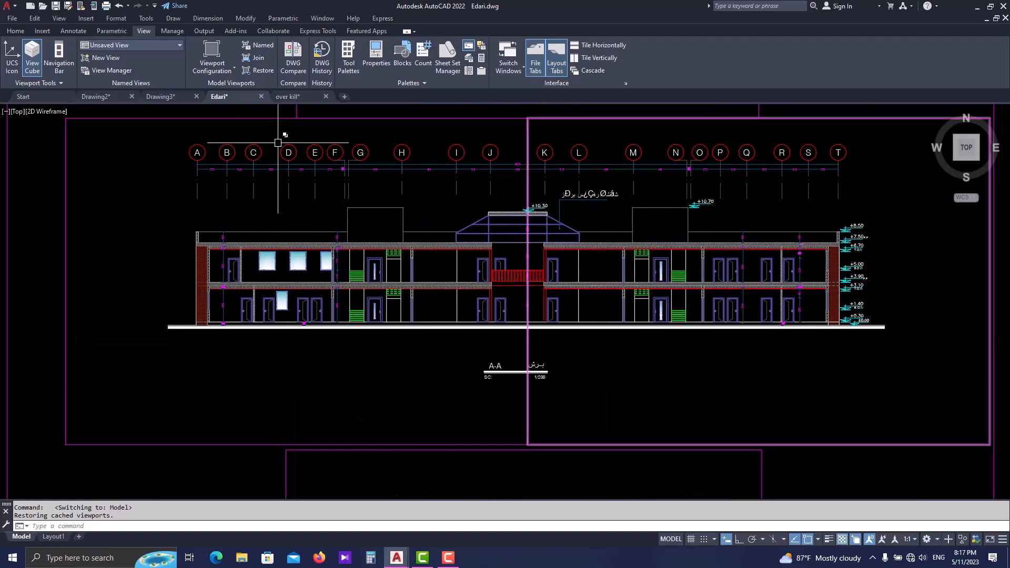
- Insert the saved view section A-A 2 on Layout1, beside the section A-A 1 viewport
{"action": "left_click", "coordinate": [53, 536]}
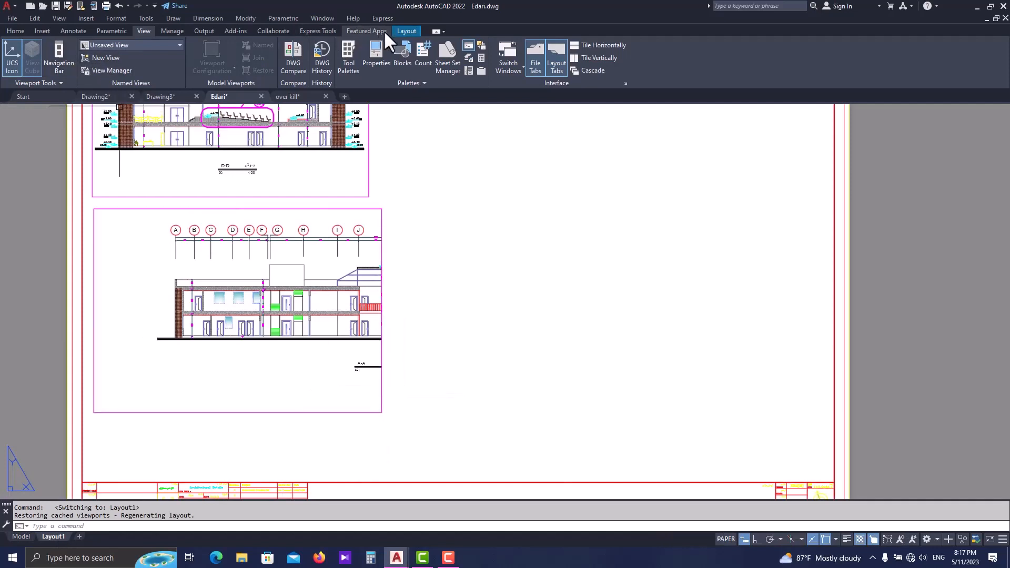
{"action": "left_click", "coordinate": [66, 64]}
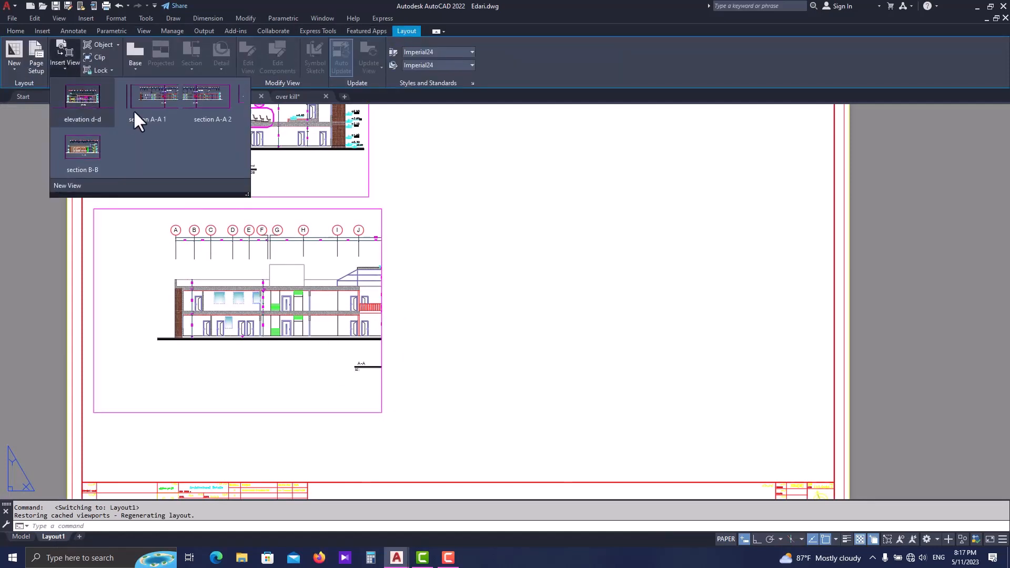
{"action": "left_click", "coordinate": [203, 102]}
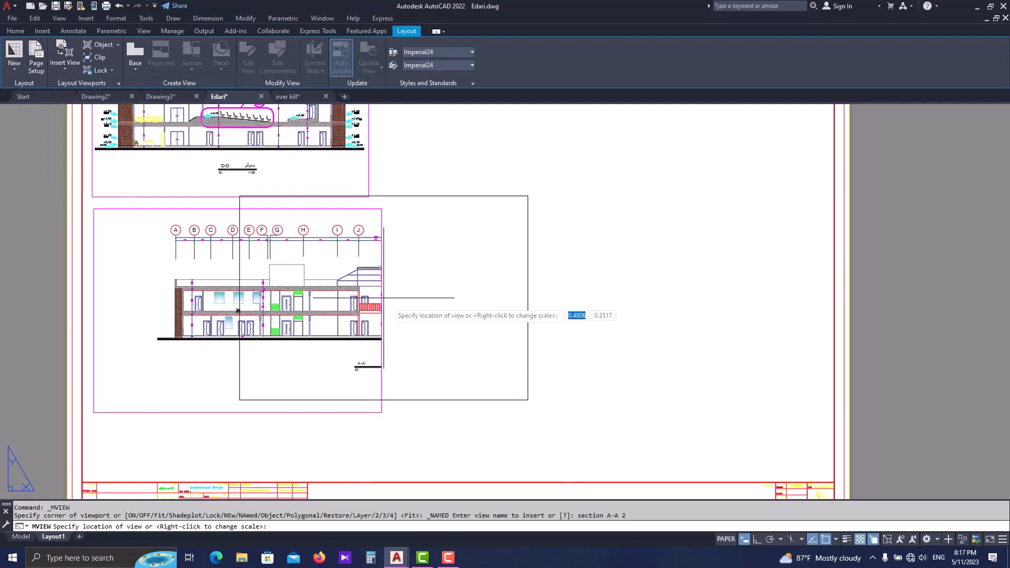
{"action": "left_click", "coordinate": [586, 309]}
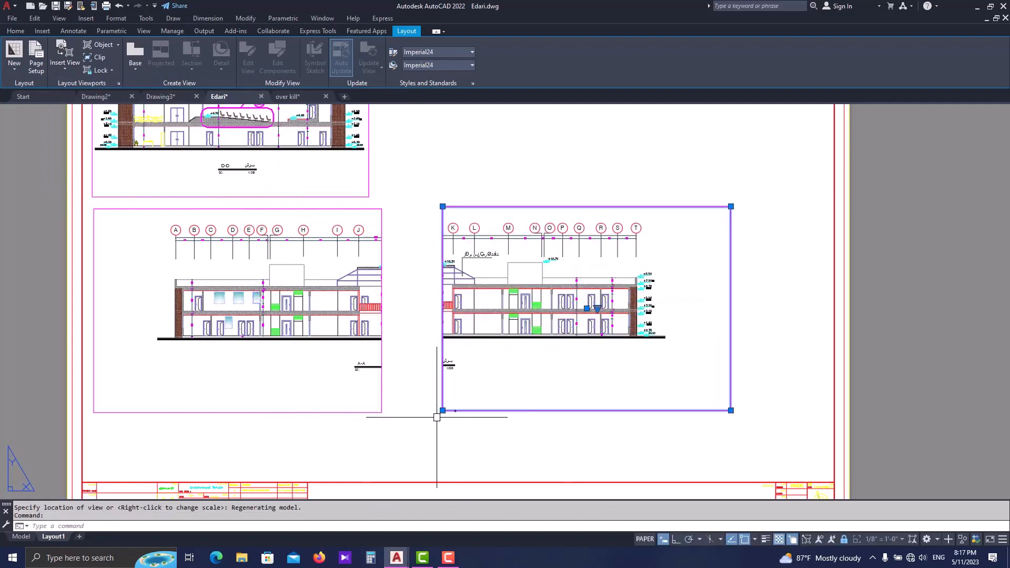
- Move the section A-A 2 viewport by its lower-left corner onto the lower-right corner of the section A-A 1 viewport
{"action": "scroll", "coordinate": [427, 417], "scroll_direction": "up", "scroll_amount": 2}
{"action": "type", "text": "m"}
{"action": "key", "text": "Return"}
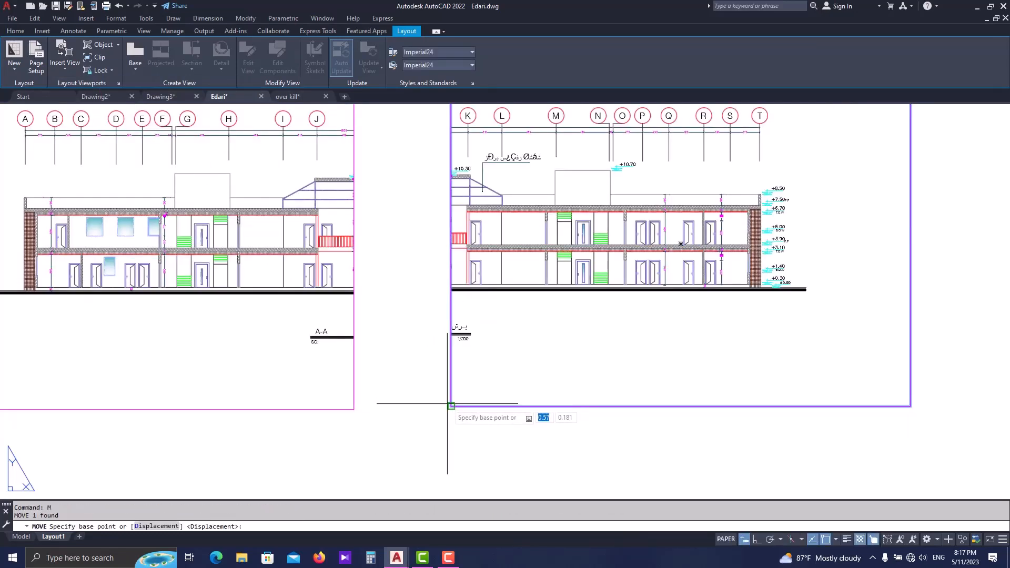
{"action": "left_click", "coordinate": [450, 406]}
{"action": "left_click", "coordinate": [355, 409]}
{"action": "scroll", "coordinate": [357, 409], "scroll_direction": "down", "scroll_amount": 3}
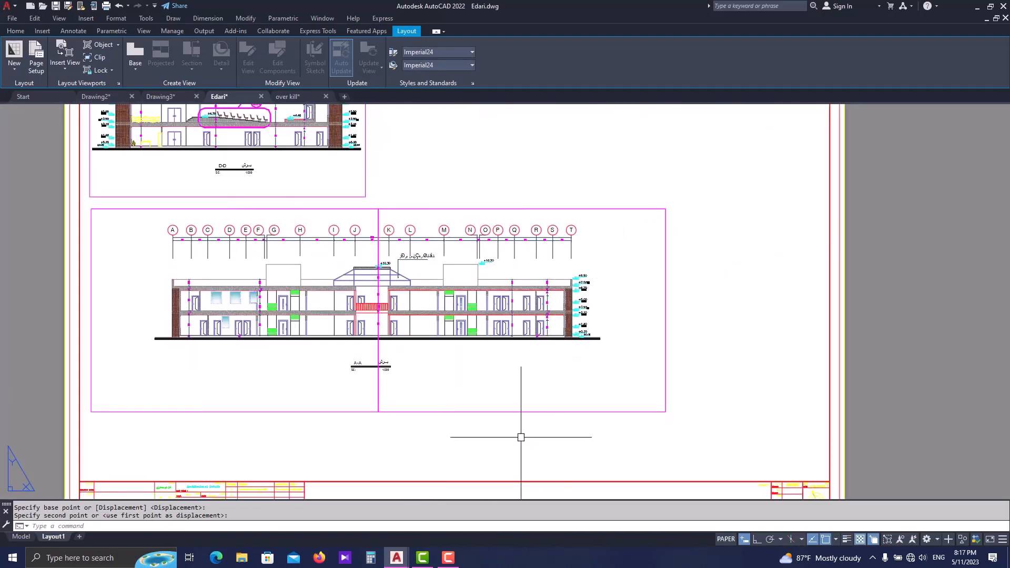
- Inspect the joined section A-A viewports up close and against the whole sheet
{"action": "middle_click_drag", "start_coordinate": [508, 438], "coordinate": [400, 474]}
{"action": "scroll", "coordinate": [470, 440], "scroll_direction": "down", "scroll_amount": 2}
{"action": "middle_click_drag", "start_coordinate": [330, 341], "coordinate": [298, 294]}
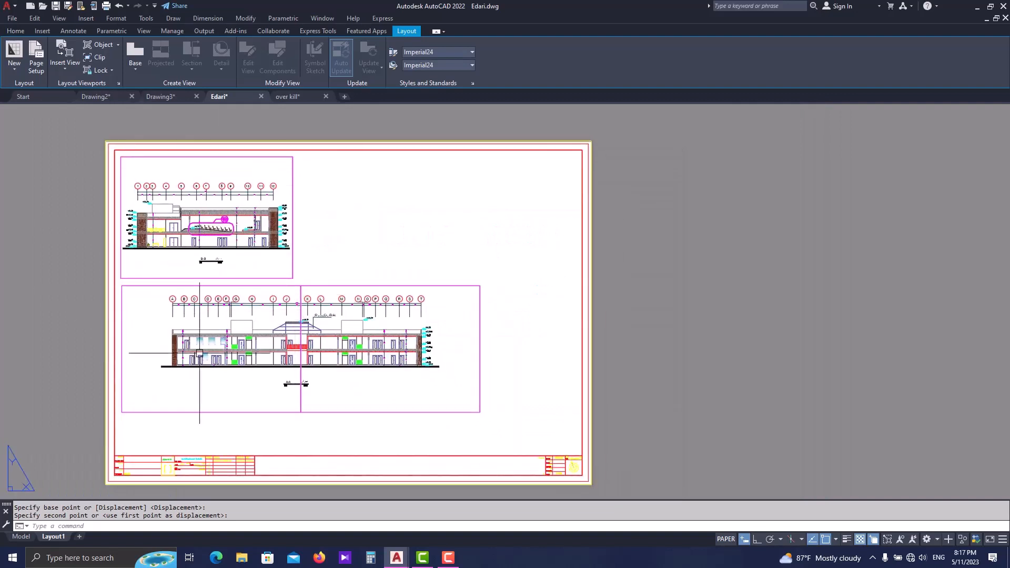
{"action": "scroll", "coordinate": [205, 354], "scroll_direction": "up", "scroll_amount": 2}
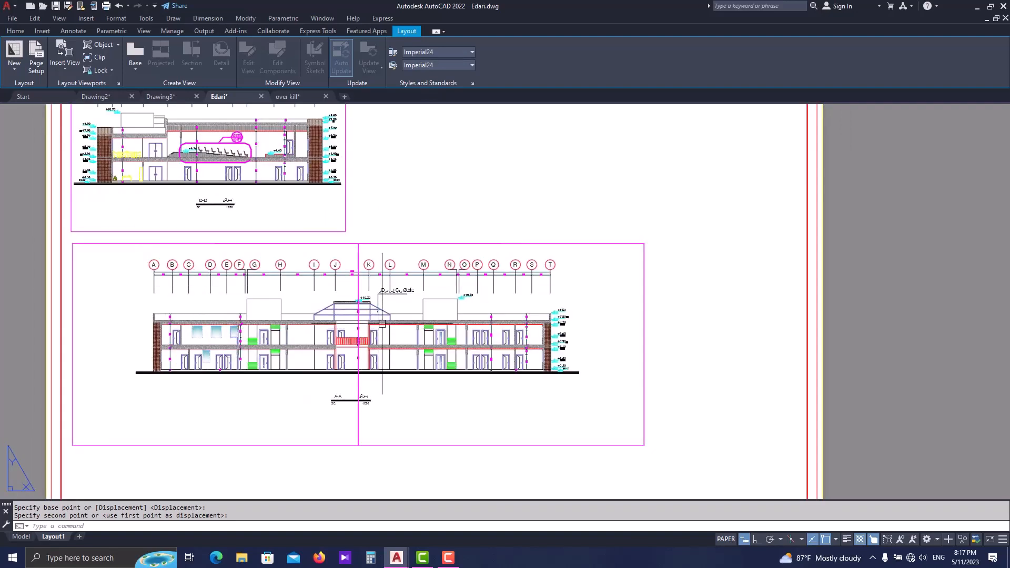
{"action": "scroll", "coordinate": [382, 323], "scroll_direction": "down", "scroll_amount": 2}
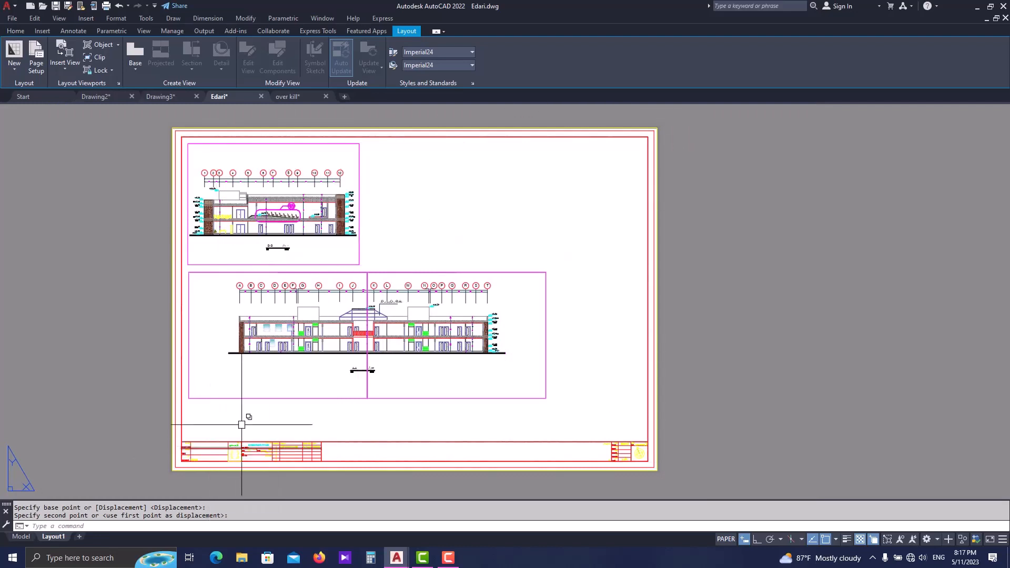
{"action": "scroll", "coordinate": [241, 410], "scroll_direction": "up", "scroll_amount": 2}
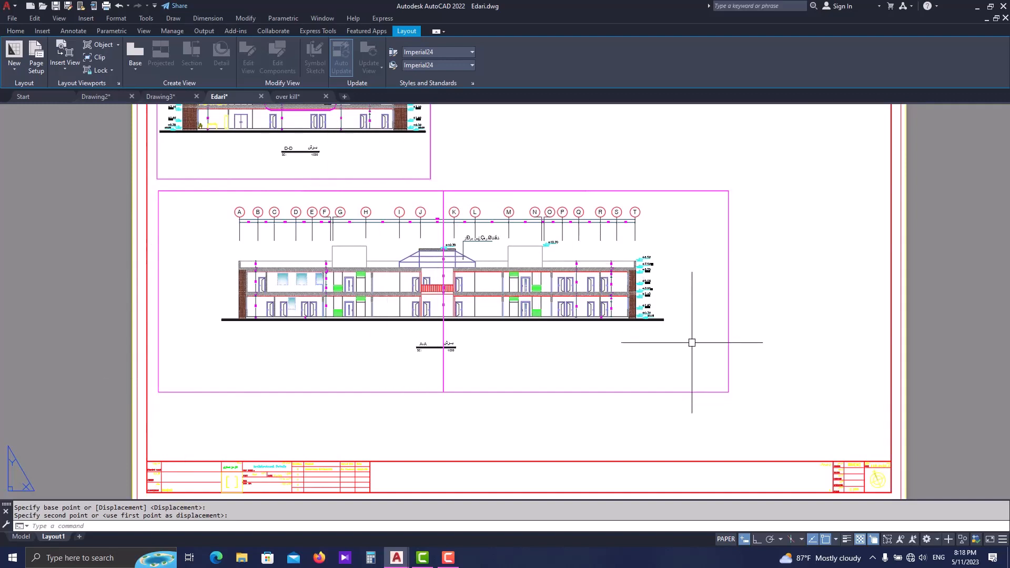
{"action": "scroll", "coordinate": [692, 343], "scroll_direction": "down", "scroll_amount": 2}
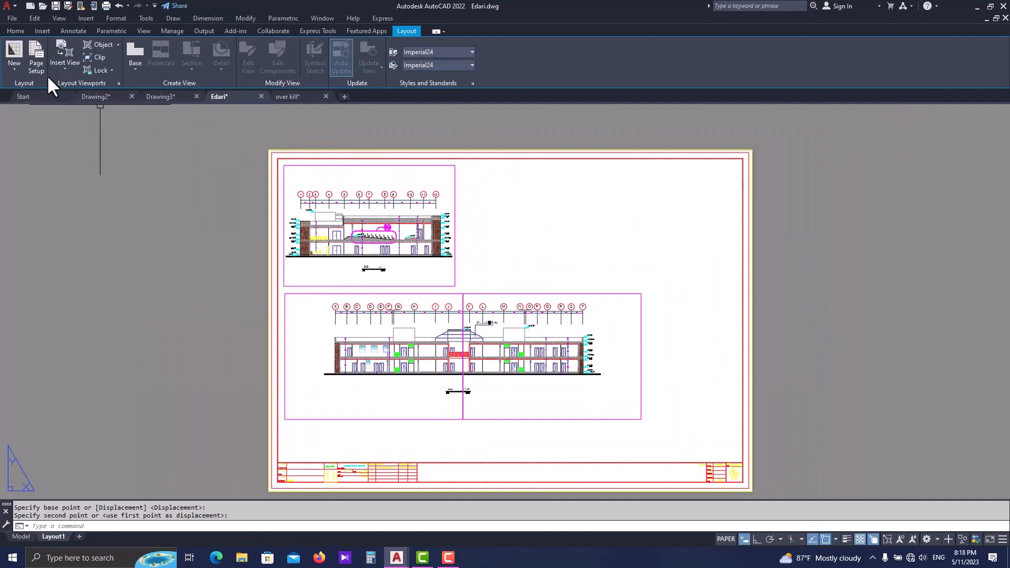
- Insert the saved view section B-B beside the elevation d-d viewport, above section A-A
{"action": "left_click", "coordinate": [64, 62]}
{"action": "left_click", "coordinate": [100, 119]}
{"action": "left_click", "coordinate": [551, 226]}
{"action": "key", "text": "Escape"}
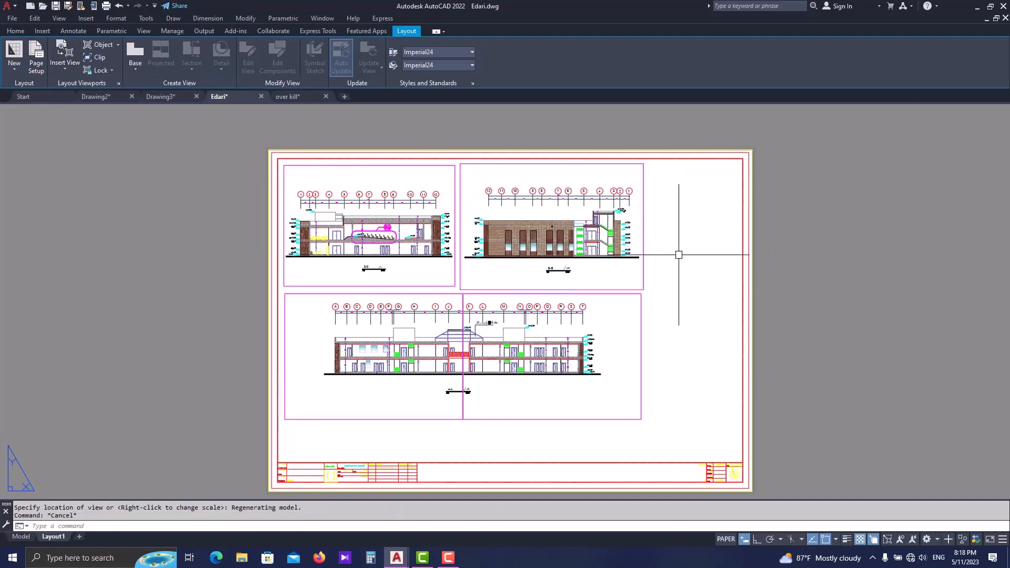
- Start a new view from model space and look over the elevations, sections and floor plans for its area
{"action": "middle_click_drag", "start_coordinate": [683, 276], "coordinate": [659, 282]}
{"action": "left_click", "coordinate": [64, 71]}
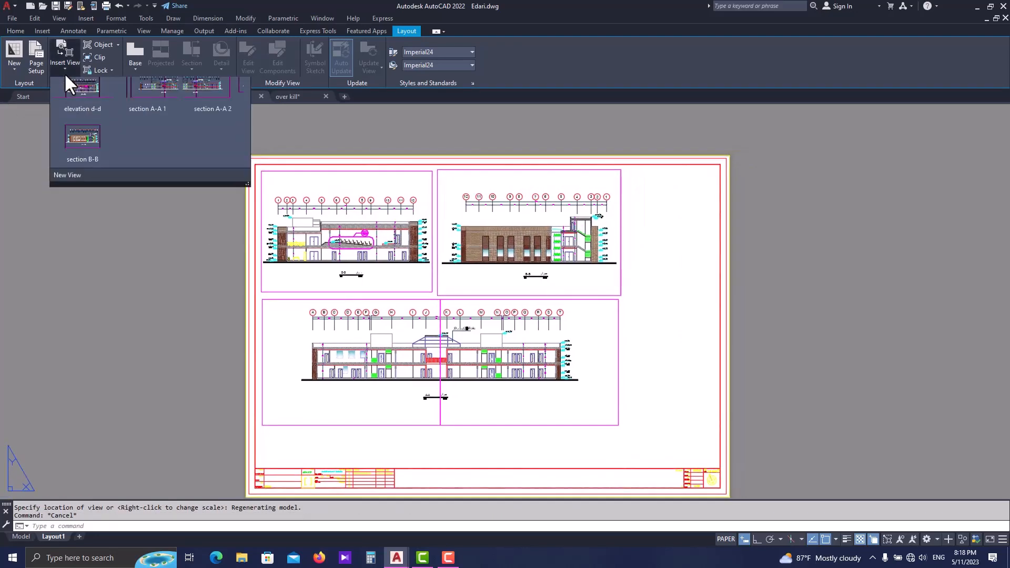
{"action": "left_click", "coordinate": [77, 186]}
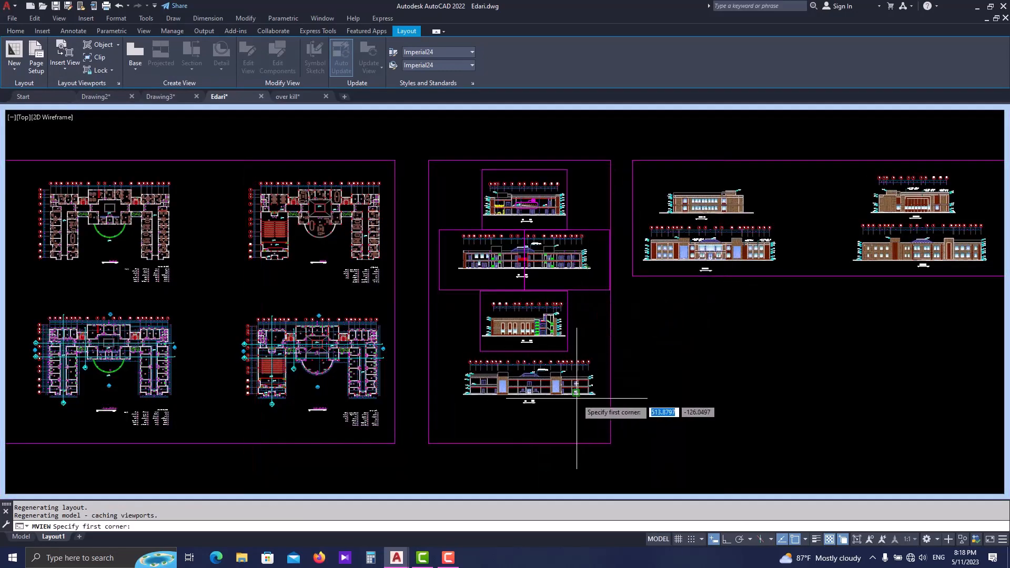
{"action": "scroll", "coordinate": [576, 395], "scroll_direction": "up", "scroll_amount": 2}
{"action": "scroll", "coordinate": [405, 442], "scroll_direction": "up", "scroll_amount": 2}
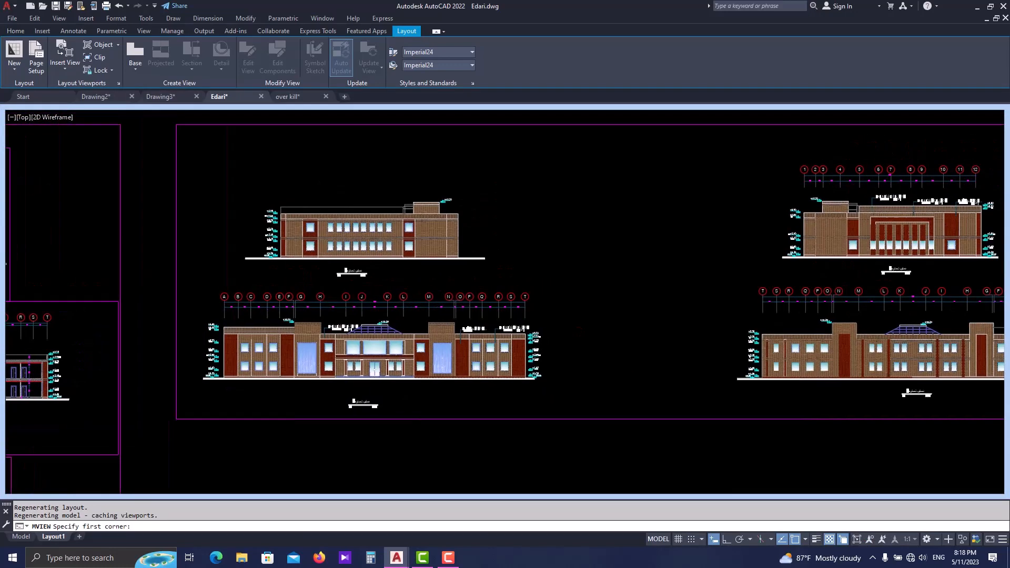
{"action": "scroll", "coordinate": [437, 384], "scroll_direction": "up", "scroll_amount": 4}
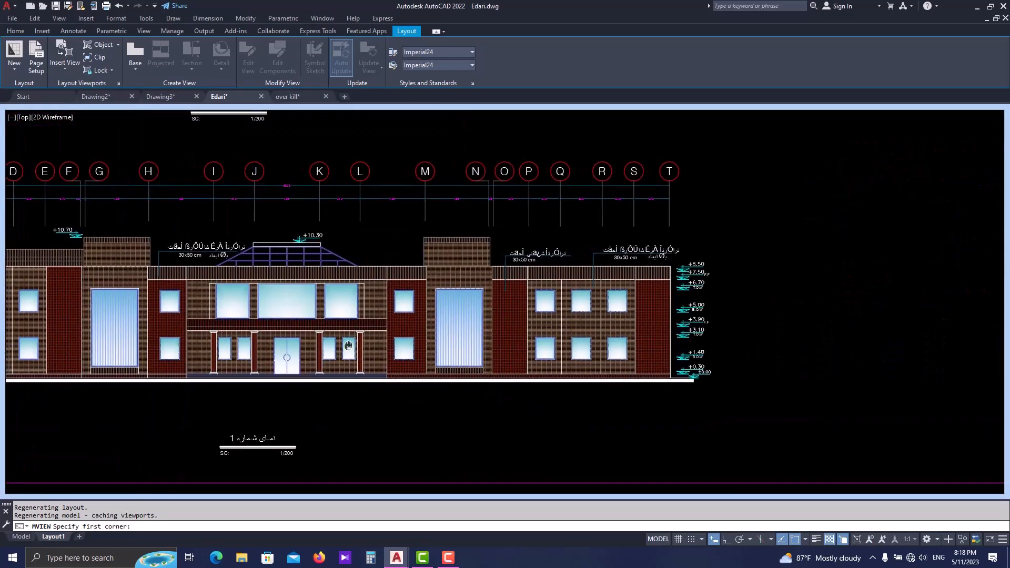
{"action": "scroll", "coordinate": [317, 311], "scroll_direction": "down", "scroll_amount": 2}
{"action": "scroll", "coordinate": [483, 322], "scroll_direction": "down", "scroll_amount": 3}
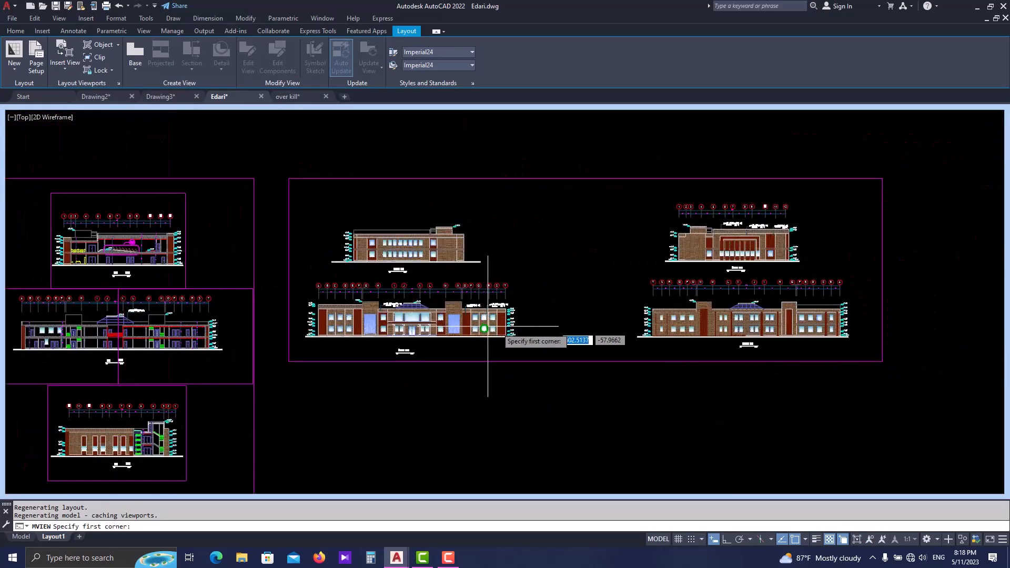
{"action": "middle_click_drag", "start_coordinate": [233, 352], "coordinate": [584, 311]}
{"action": "scroll", "coordinate": [462, 204], "scroll_direction": "up", "scroll_amount": 2}
{"action": "scroll", "coordinate": [462, 228], "scroll_direction": "down", "scroll_amount": 2}
{"action": "middle_click_drag", "start_coordinate": [293, 324], "coordinate": [512, 179]}
{"action": "middle_click_drag", "start_coordinate": [340, 328], "coordinate": [334, 451]}
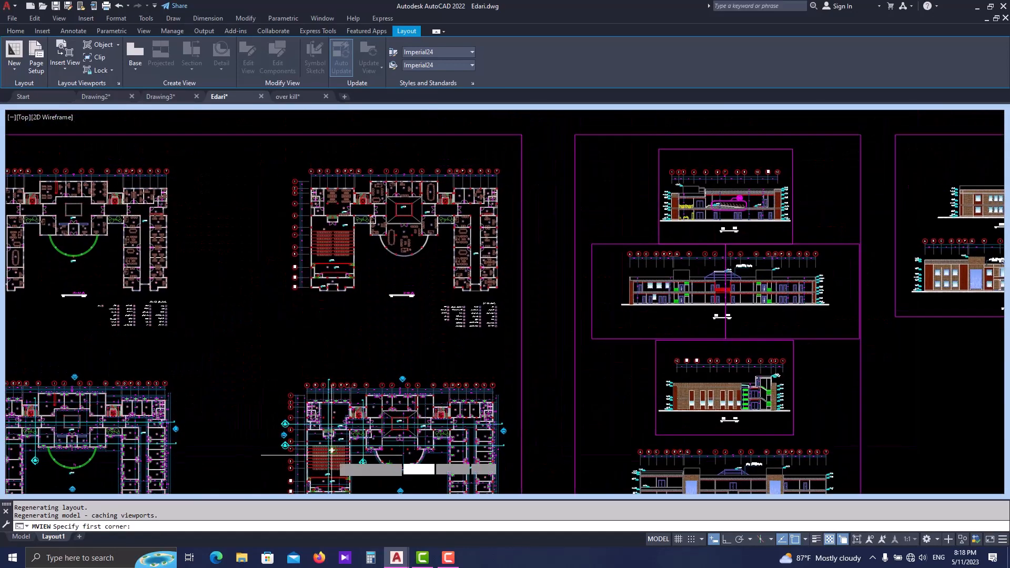
- Window the central entrance of elevation 1 from above the roof to below the ground line and place it along the sheet's right side
{"action": "middle_click_drag", "start_coordinate": [715, 370], "coordinate": [384, 359]}
{"action": "scroll", "coordinate": [682, 261], "scroll_direction": "up", "scroll_amount": 5}
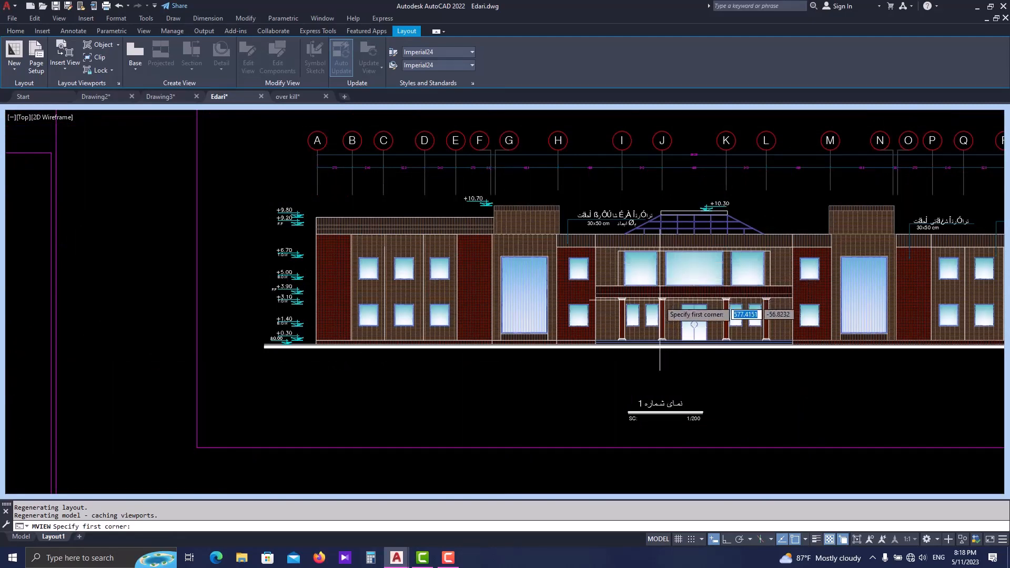
{"action": "middle_click_drag", "start_coordinate": [696, 348], "coordinate": [464, 369]}
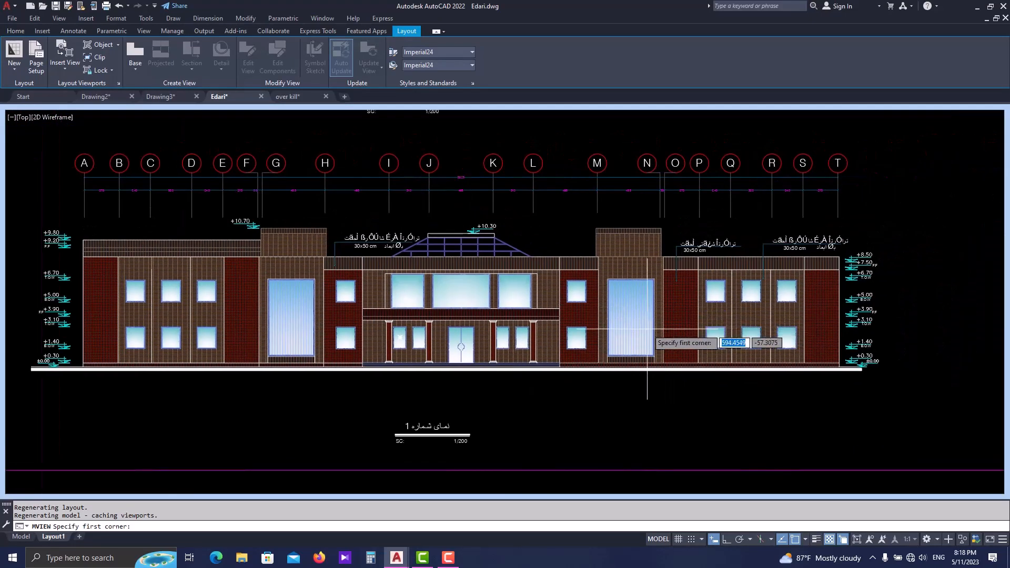
{"action": "scroll", "coordinate": [504, 312], "scroll_direction": "up", "scroll_amount": 2}
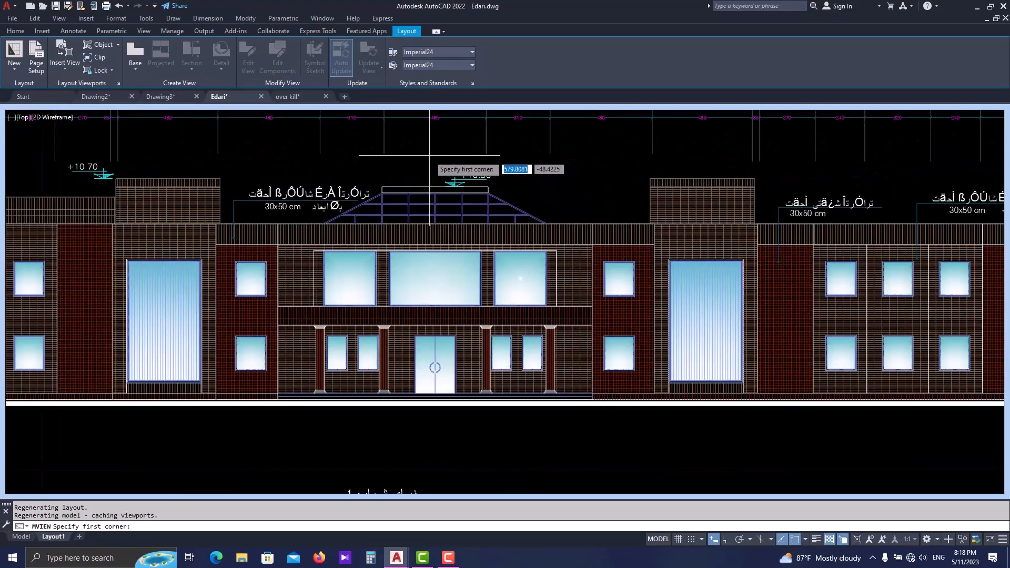
{"action": "left_click", "coordinate": [376, 163]}
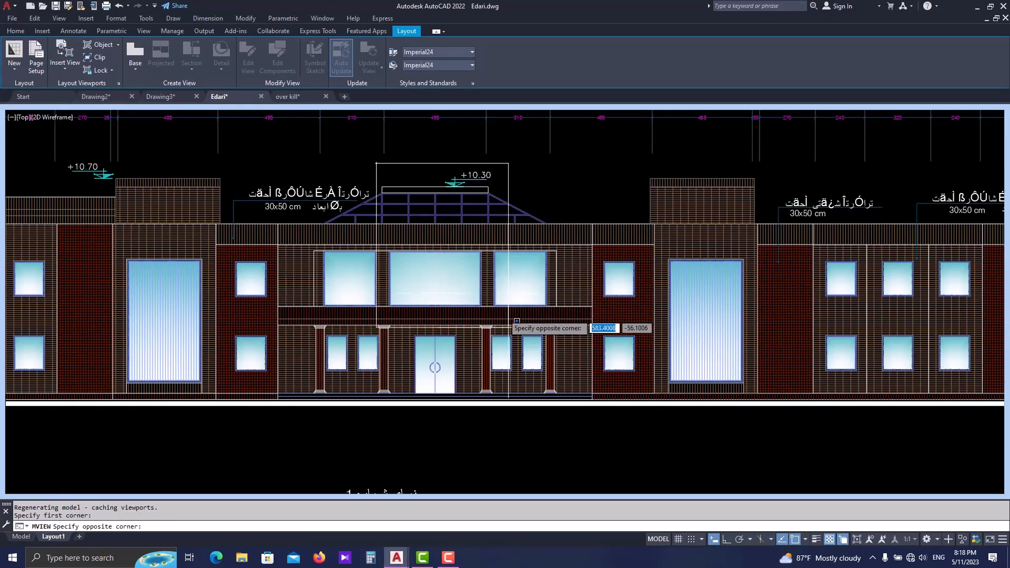
{"action": "left_click", "coordinate": [504, 434]}
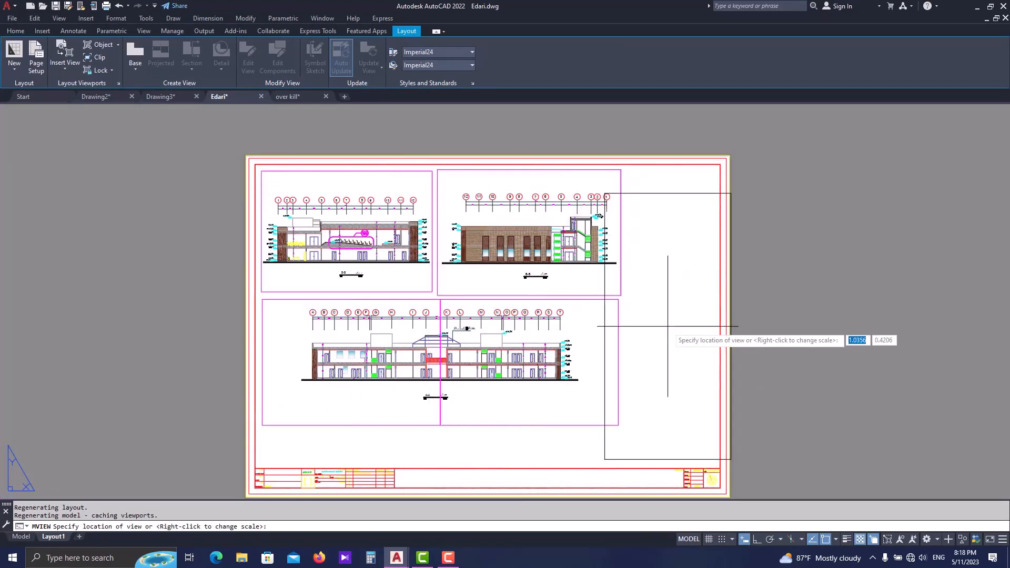
{"action": "left_click", "coordinate": [661, 328]}
- Set the scale of the entrance detail viewport to 1:30
{"action": "scroll", "coordinate": [649, 448], "scroll_direction": "up", "scroll_amount": 3}
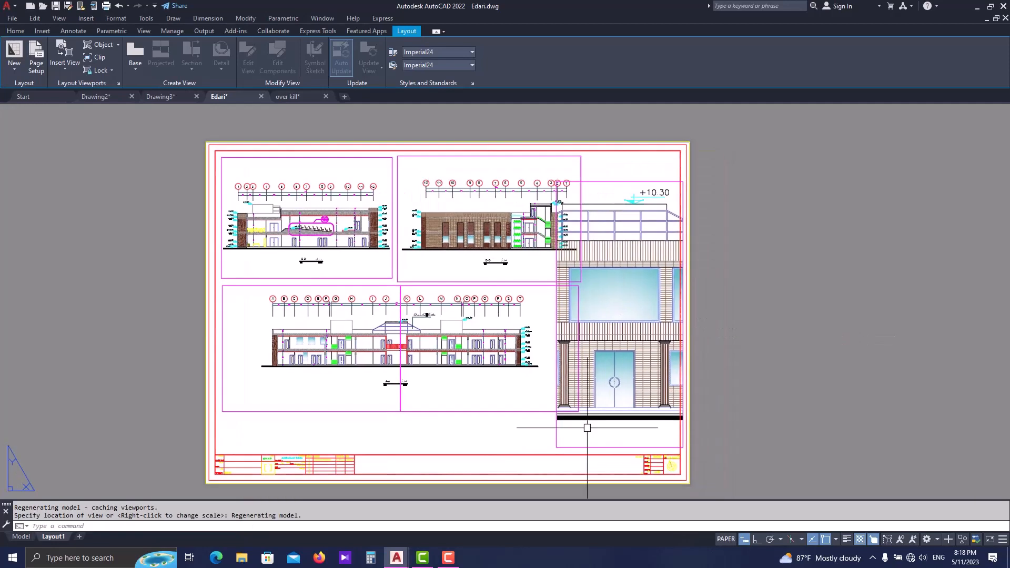
{"action": "left_click", "coordinate": [610, 449]}
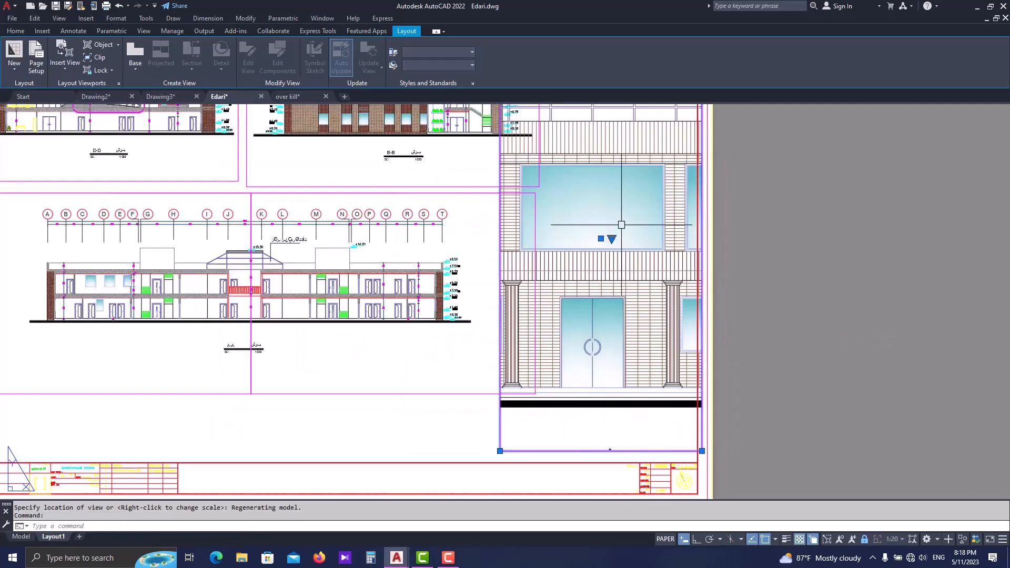
{"action": "left_click", "coordinate": [611, 239]}
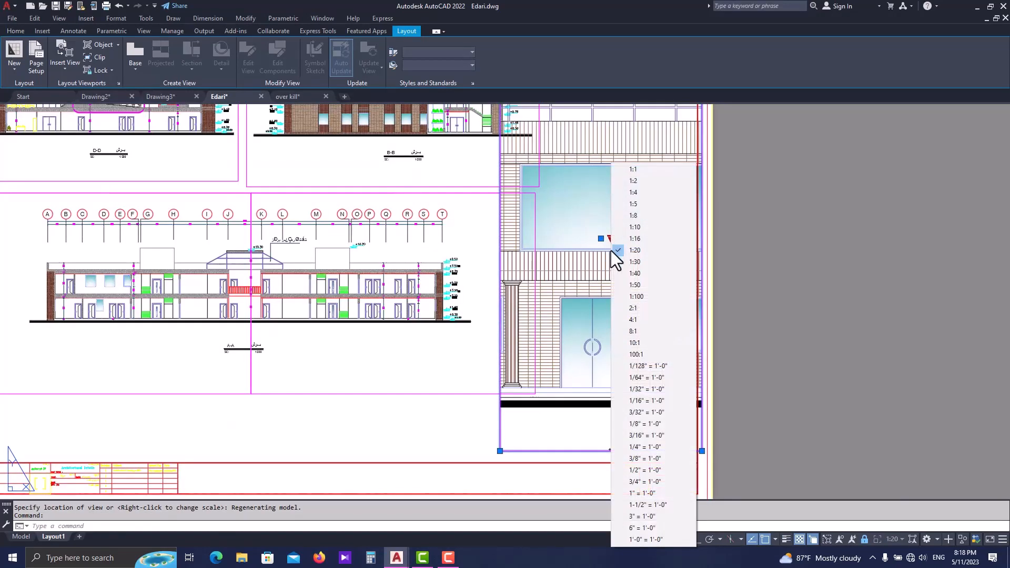
{"action": "left_click", "coordinate": [644, 262]}
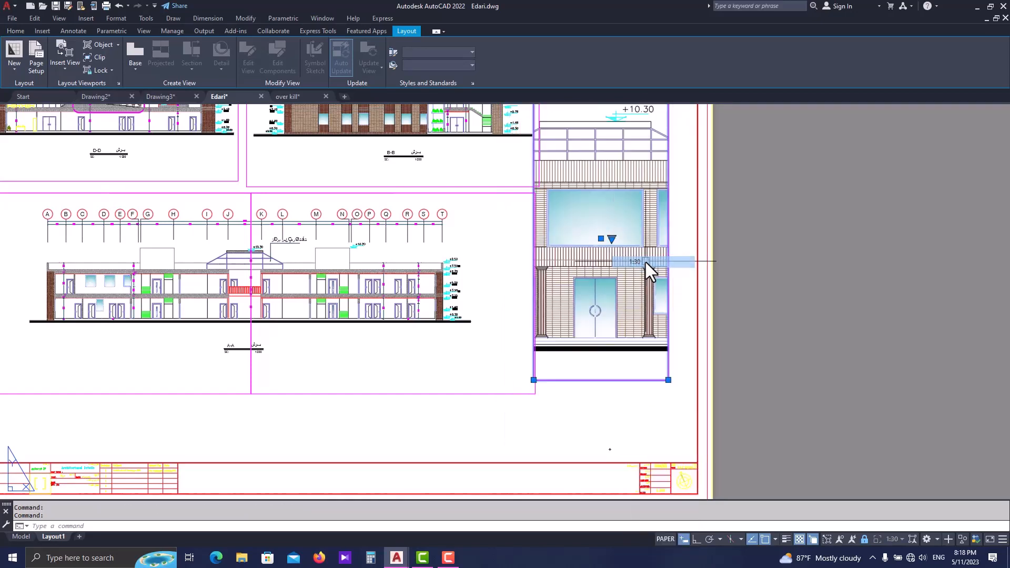
{"action": "middle_click_drag", "start_coordinate": [645, 262], "coordinate": [606, 348]}
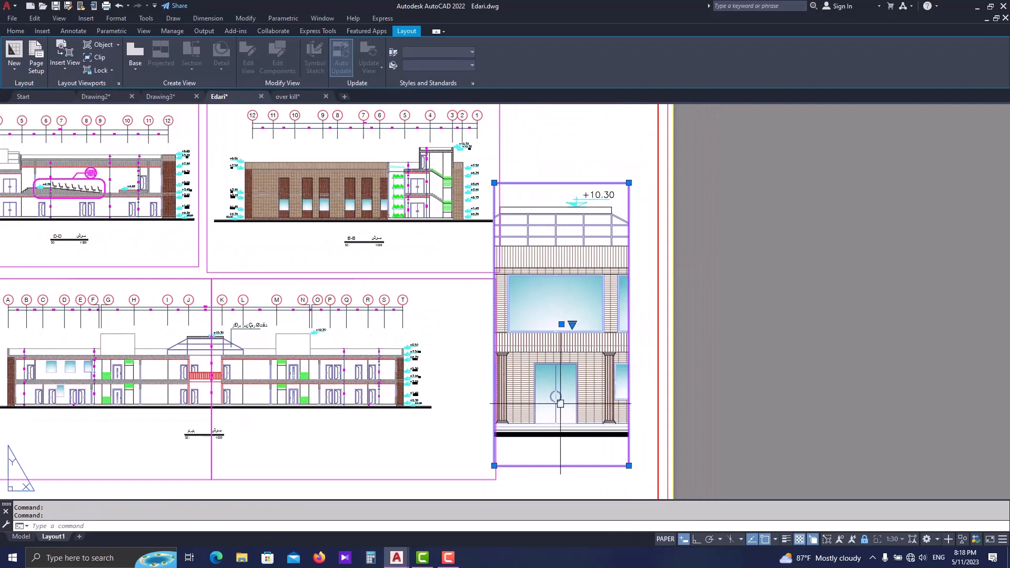
- Move the entrance detail viewport clear of the neighbouring views, fully inside the sheet's right border
{"action": "type", "text": "m"}
{"action": "key", "text": "Return"}
{"action": "left_click", "coordinate": [644, 262]}
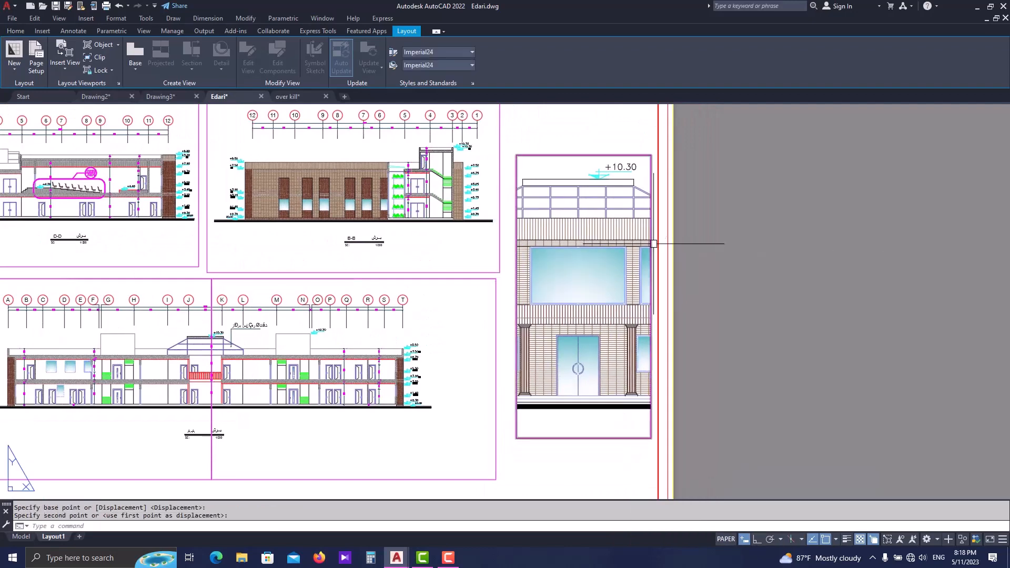
{"action": "scroll", "coordinate": [653, 243], "scroll_direction": "down", "scroll_amount": 3}
{"action": "key", "text": "Escape"}
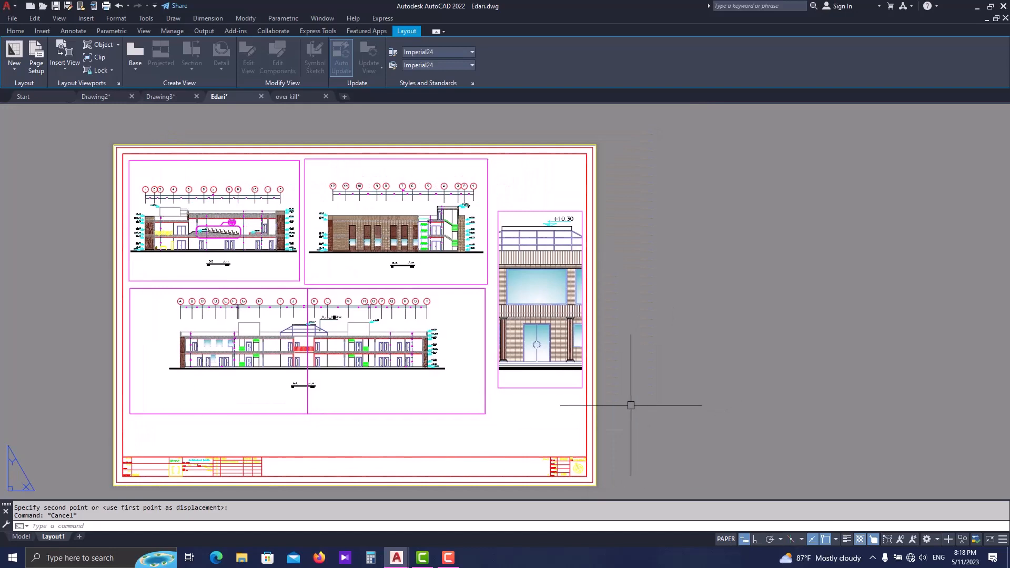
- Preview the single-sheet plot of Layout1 and examine how the viewport borders and views print
{"action": "key", "text": "ctrl+p"}
{"action": "left_click", "coordinate": [511, 314]}
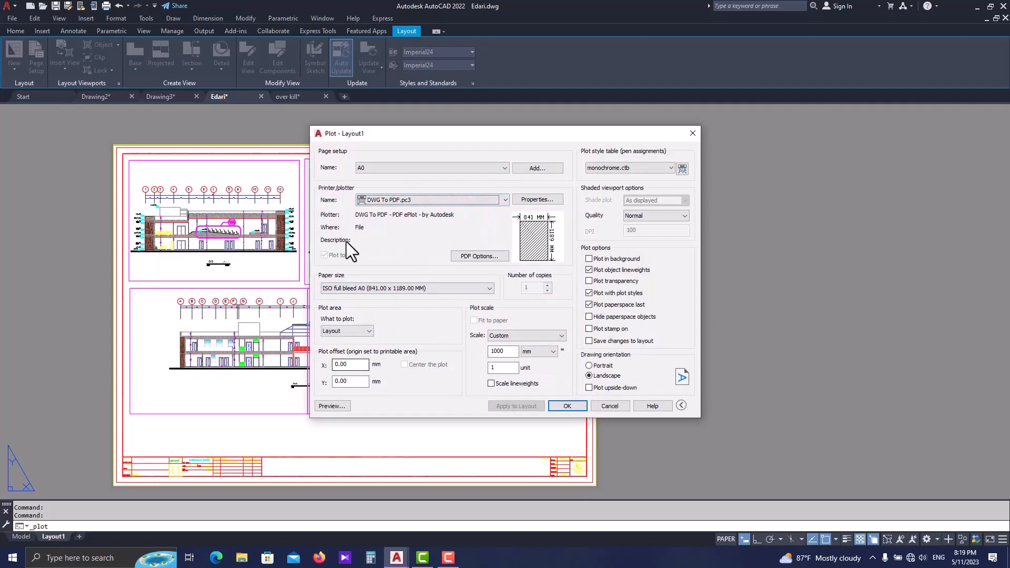
{"action": "left_click", "coordinate": [342, 409]}
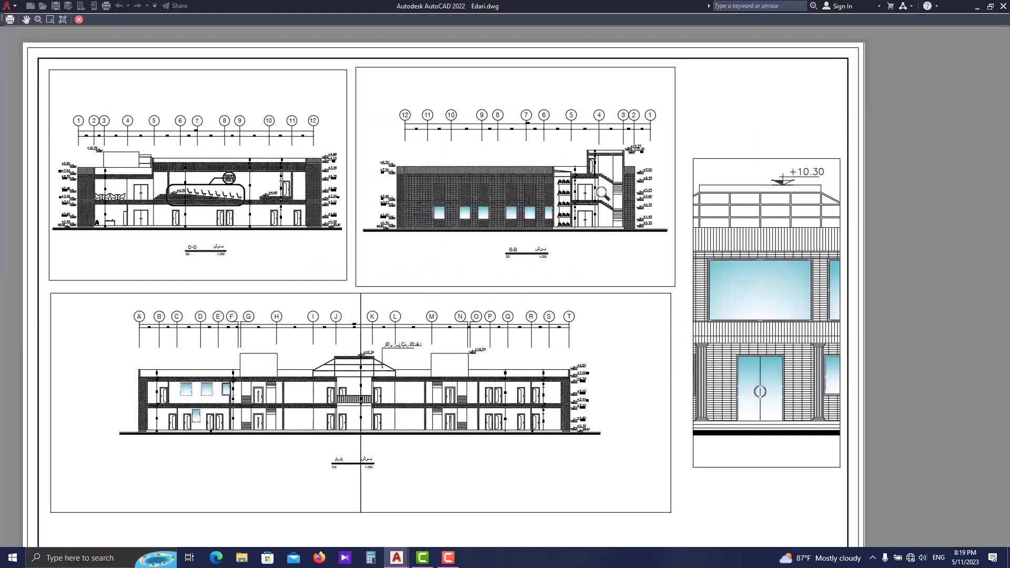
{"action": "scroll", "coordinate": [581, 275], "scroll_direction": "down", "scroll_amount": 2}
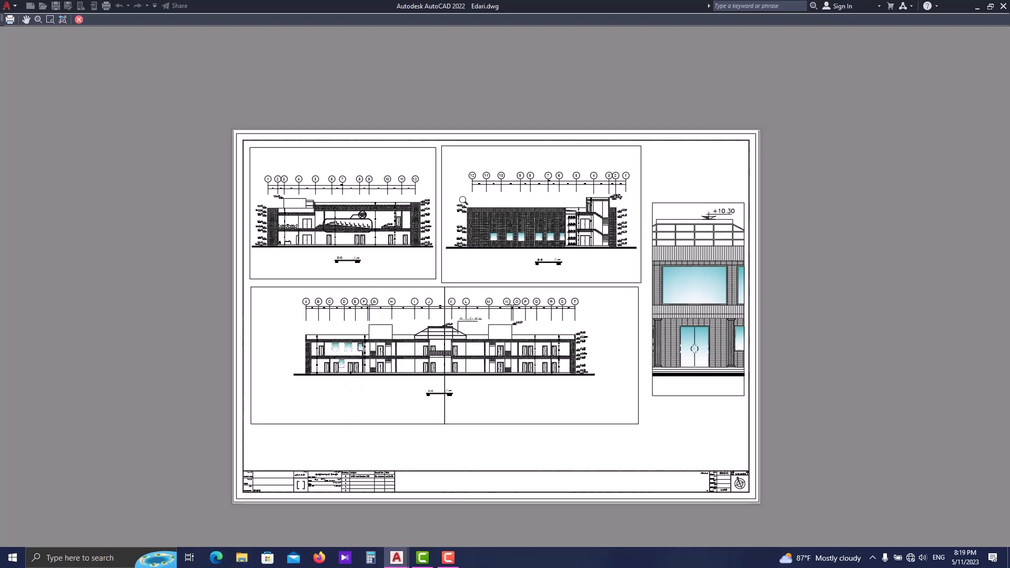
{"action": "scroll", "coordinate": [316, 154], "scroll_direction": "up", "scroll_amount": 4}
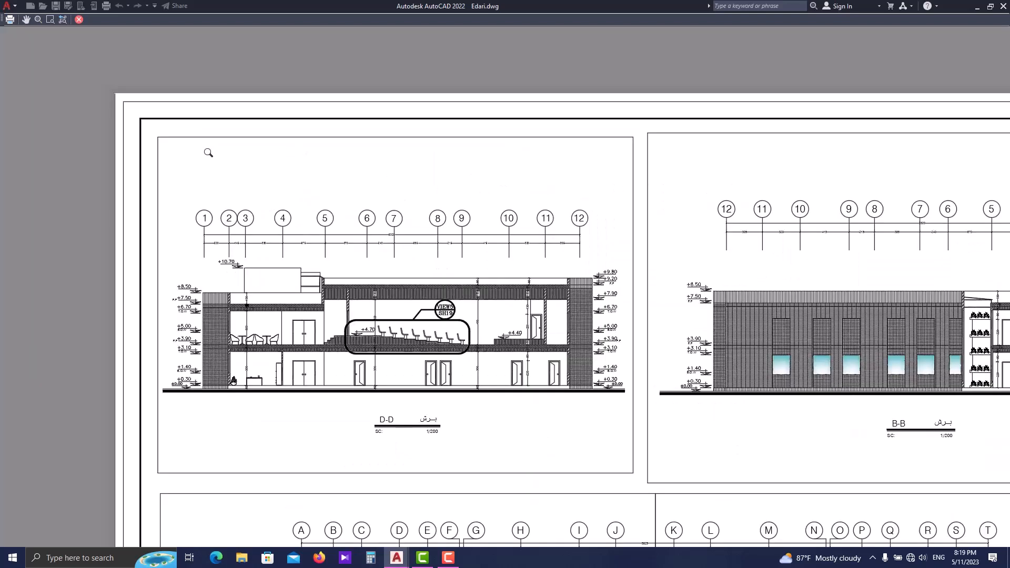
{"action": "scroll", "coordinate": [363, 158], "scroll_direction": "down", "scroll_amount": 2}
{"action": "scroll", "coordinate": [569, 190], "scroll_direction": "down", "scroll_amount": 2}
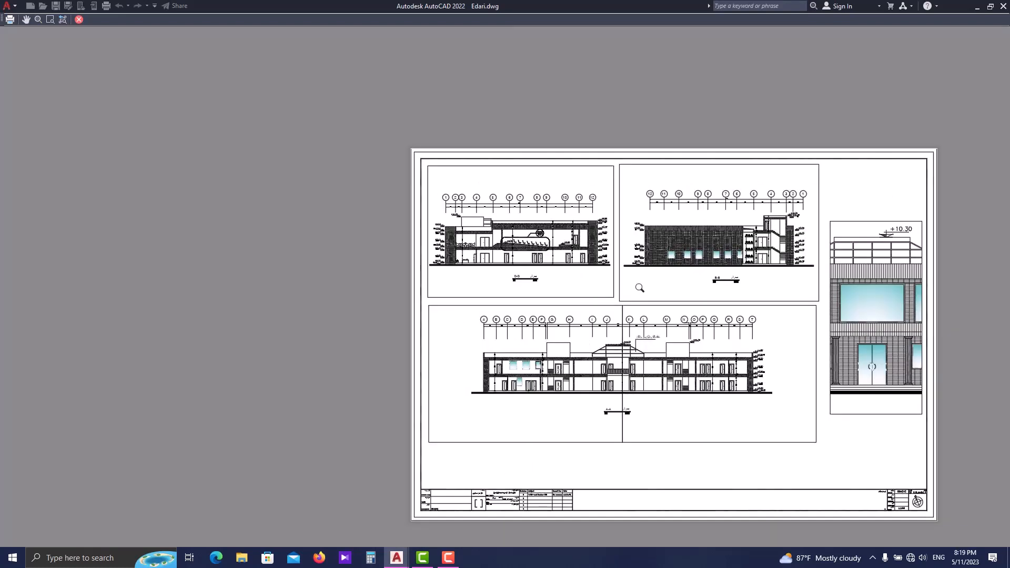
{"action": "key", "text": "Escape"}
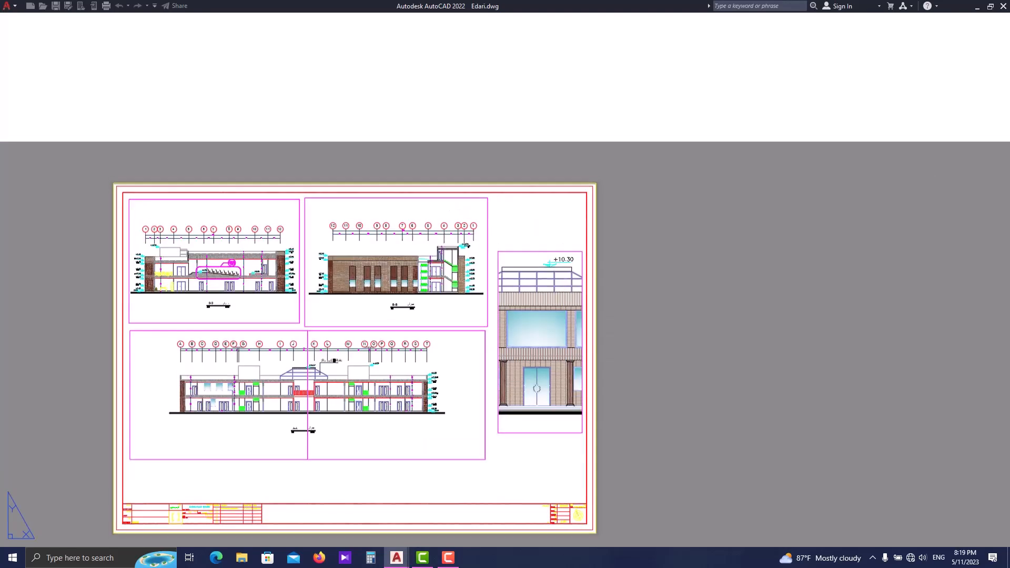
{"action": "key", "text": "Escape"}
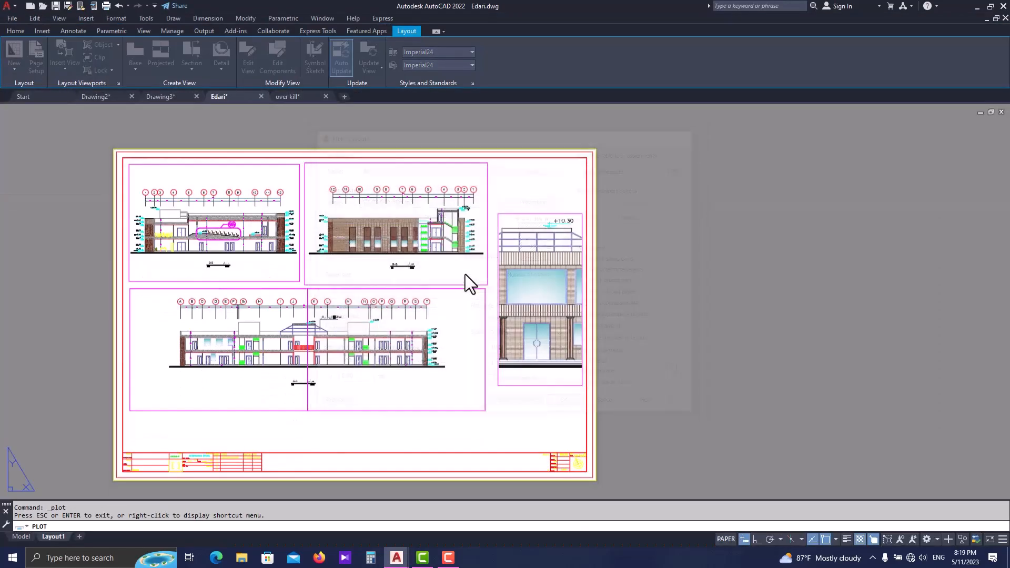
- Create a new layer named hide and make it non-plotting
{"action": "left_click", "coordinate": [16, 30]}
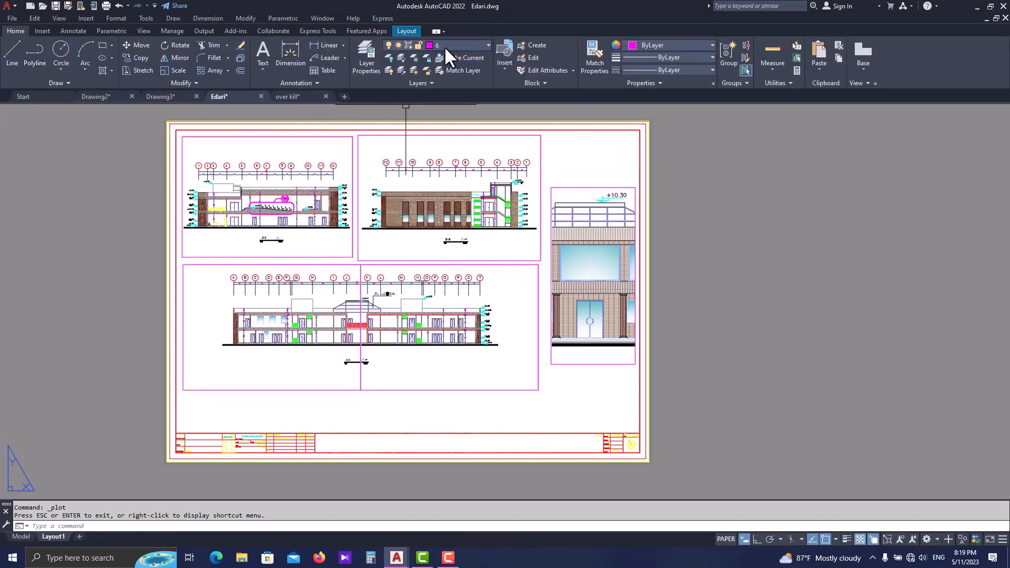
{"action": "key", "text": "Escape"}
{"action": "key", "text": "Return"}
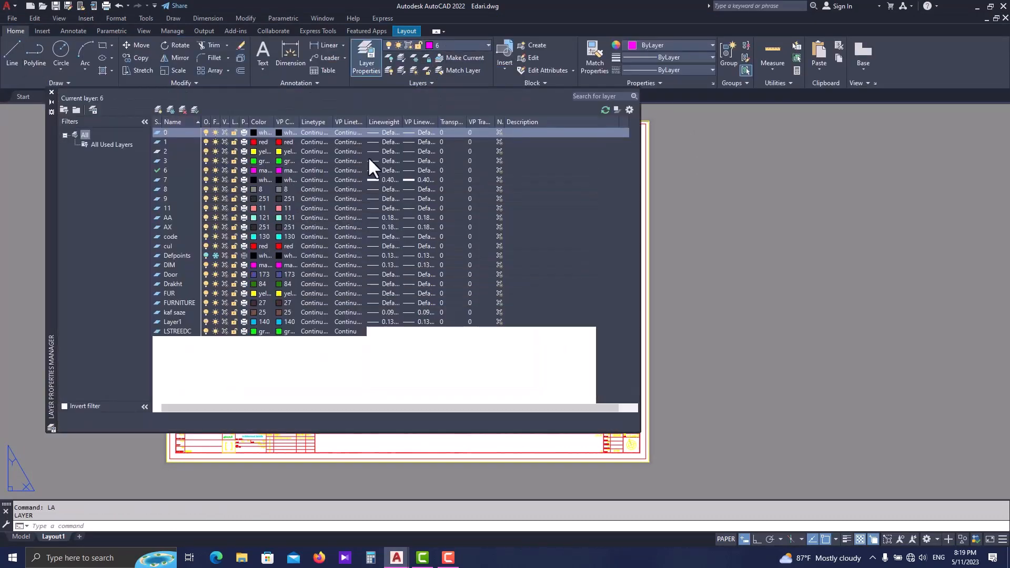
{"action": "left_click", "coordinate": [158, 109]}
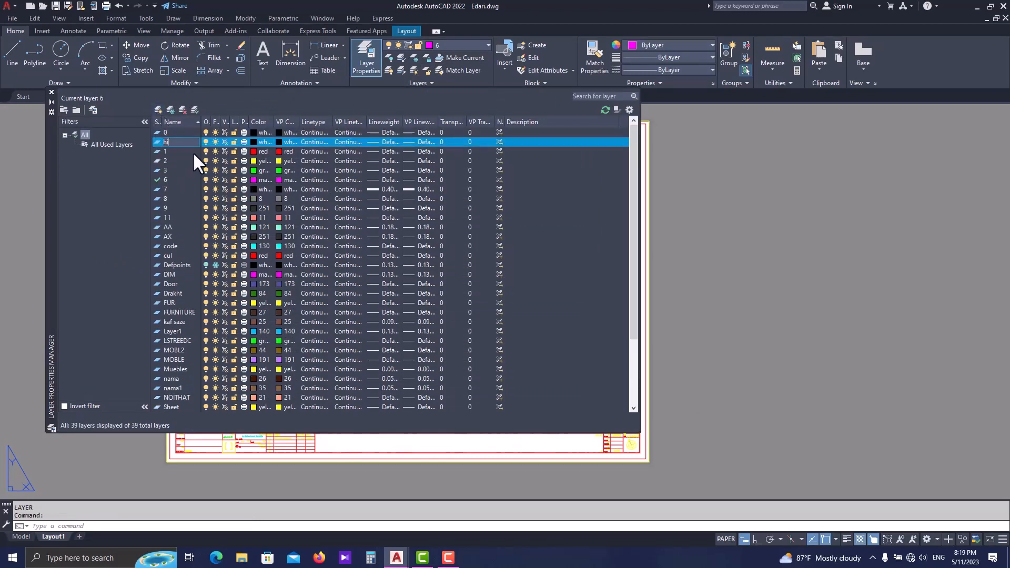
{"action": "key", "text": "Return"}
{"action": "left_click_drag", "start_coordinate": [248, 122], "coordinate": [306, 121]}
{"action": "left_click", "coordinate": [272, 142]}
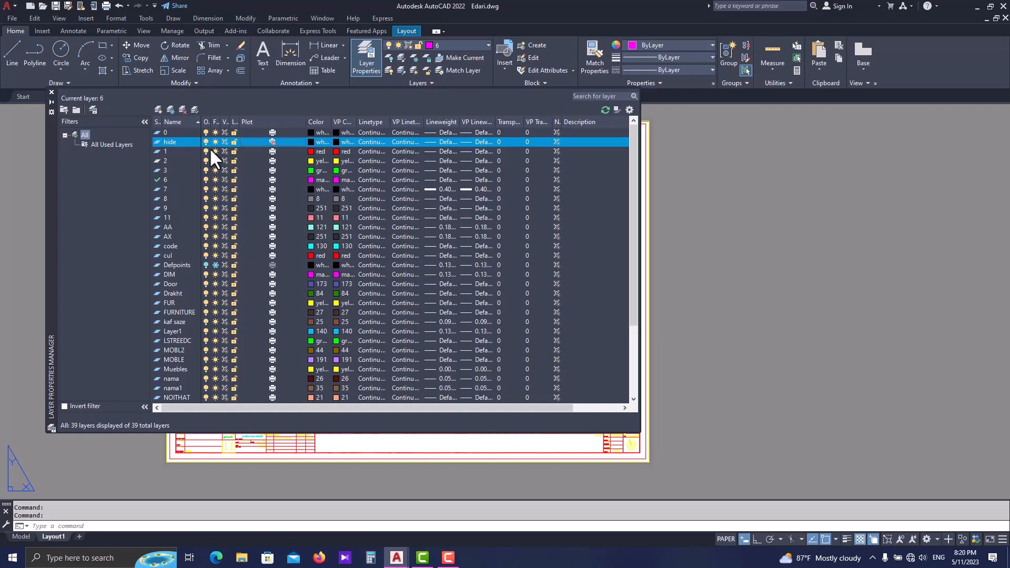
- Set the hide layer's color to 251 and close the layer manager
{"action": "left_click", "coordinate": [311, 141]}
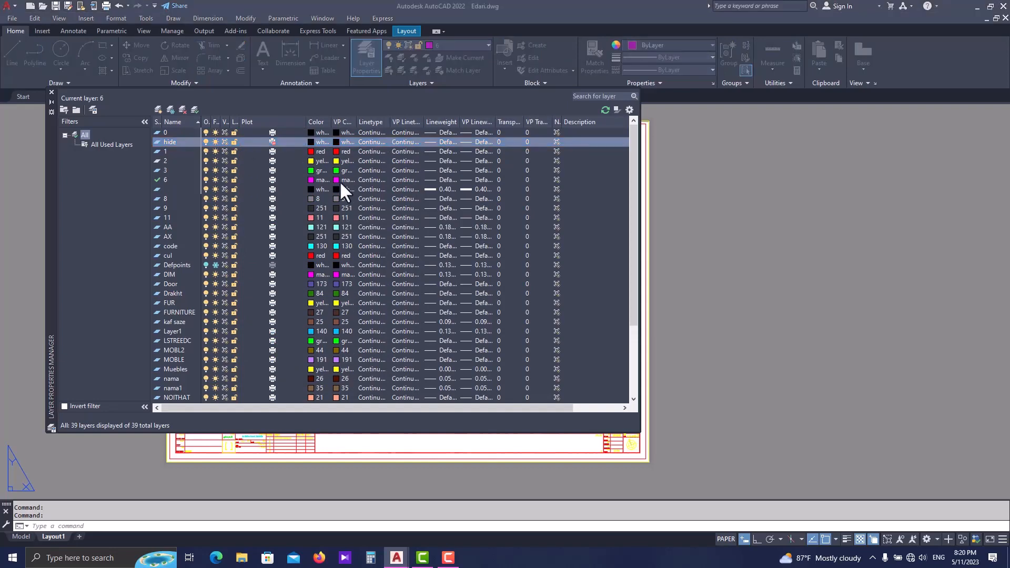
{"action": "left_click", "coordinate": [432, 314]}
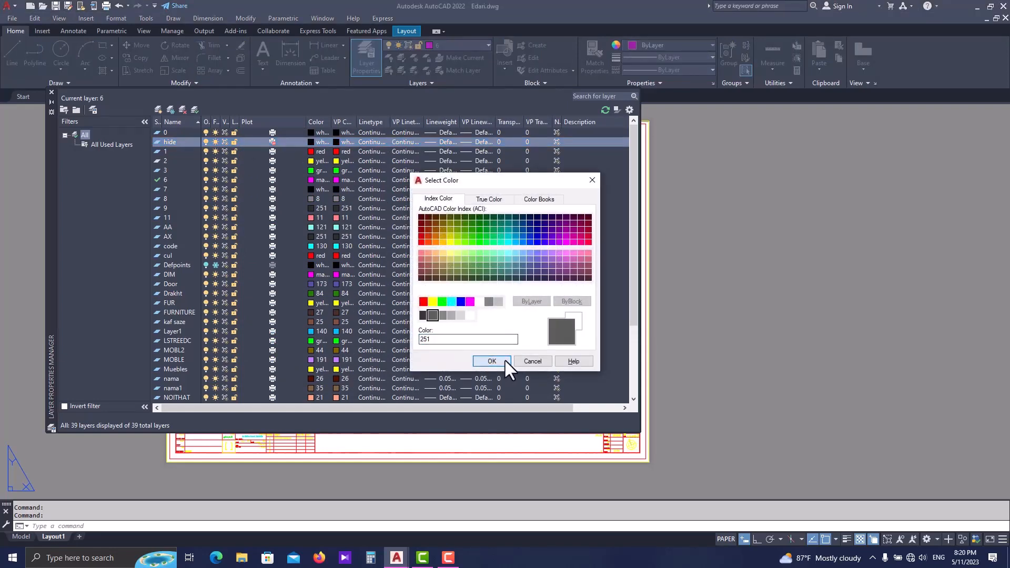
{"action": "left_click", "coordinate": [491, 361]}
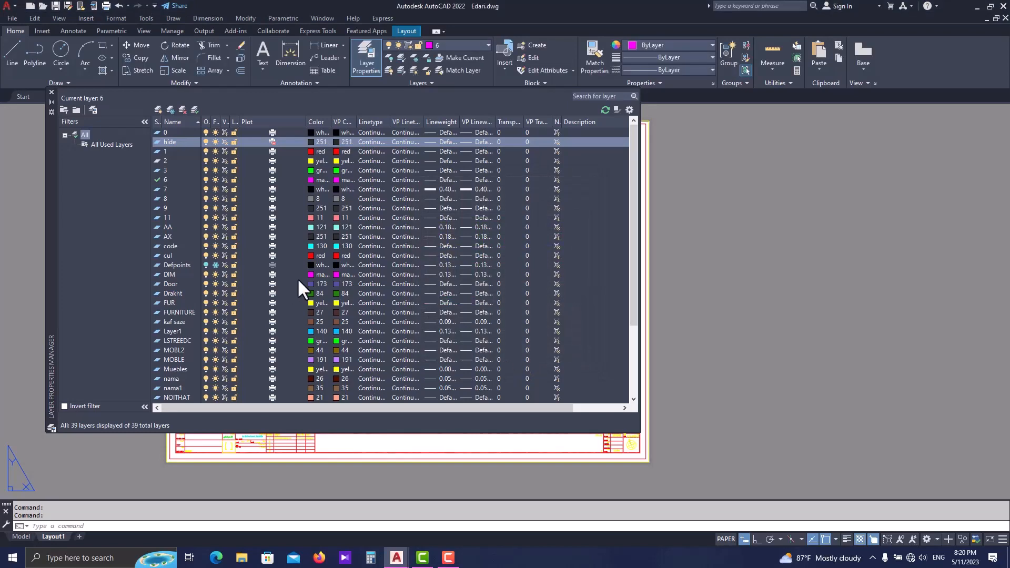
{"action": "left_click", "coordinate": [51, 92]}
- Assign the frames of all section viewports and the entrance detail viewport to the hide layer
{"action": "scroll", "coordinate": [357, 248], "scroll_direction": "up", "scroll_amount": 4}
{"action": "left_click", "coordinate": [374, 248]}
{"action": "left_click", "coordinate": [333, 253]}
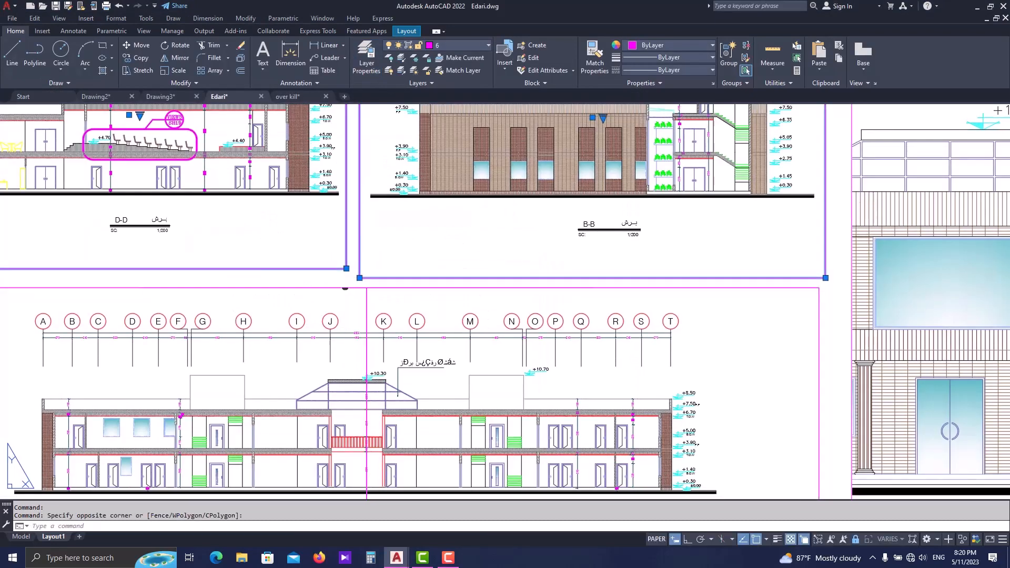
{"action": "middle_click_drag", "start_coordinate": [347, 291], "coordinate": [339, 263]}
{"action": "left_click", "coordinate": [346, 261]}
{"action": "left_click", "coordinate": [392, 260]}
{"action": "scroll", "coordinate": [393, 249], "scroll_direction": "down", "scroll_amount": 4}
{"action": "scroll", "coordinate": [593, 355], "scroll_direction": "up", "scroll_amount": 2}
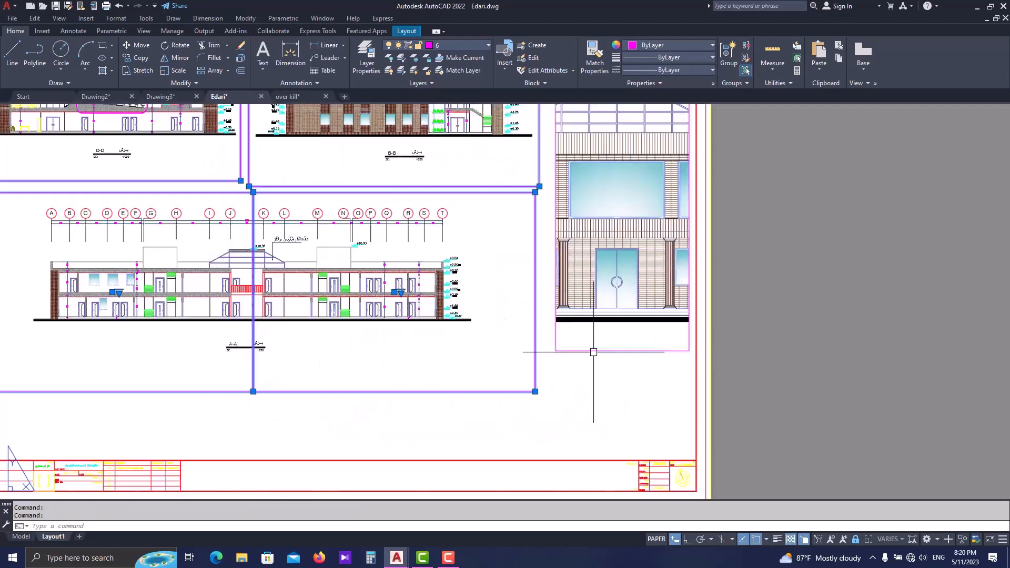
{"action": "left_click", "coordinate": [576, 350]}
{"action": "left_click", "coordinate": [452, 42]}
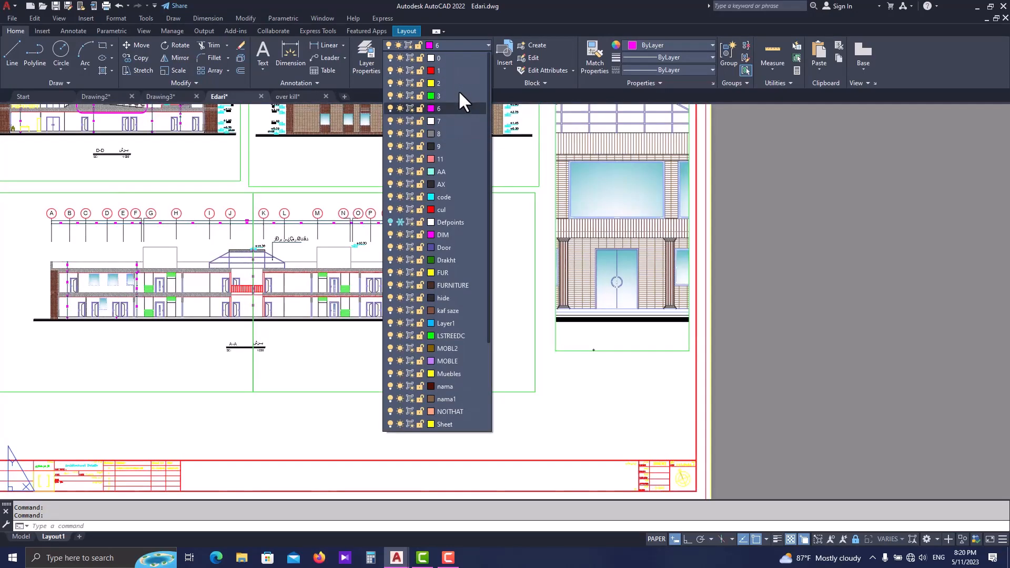
{"action": "scroll", "coordinate": [463, 240], "scroll_direction": "down", "scroll_amount": 1}
{"action": "scroll", "coordinate": [463, 241], "scroll_direction": "down", "scroll_amount": 1}
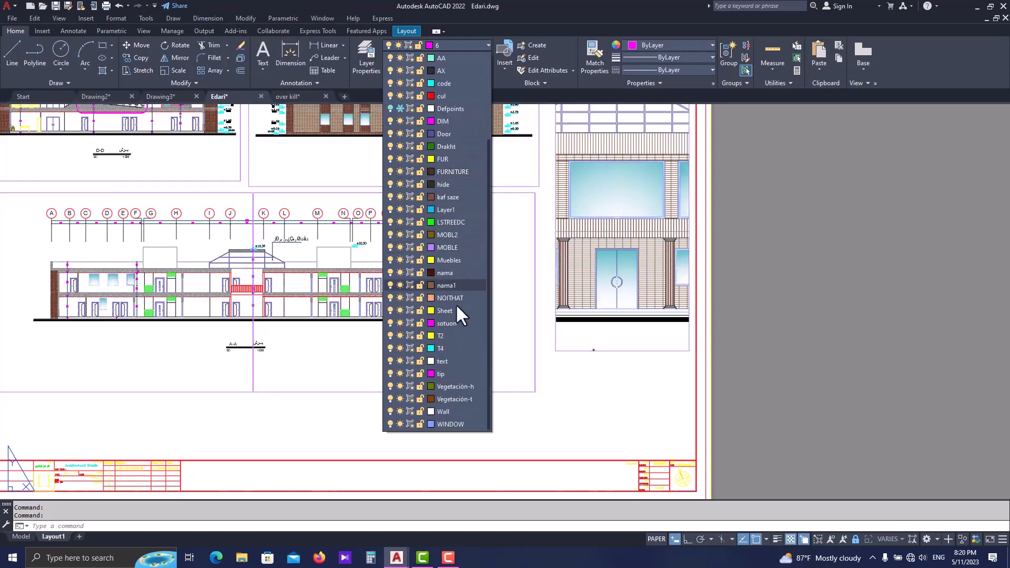
{"action": "key", "text": "Escape"}
{"action": "middle_click_drag", "start_coordinate": [564, 396], "coordinate": [580, 421]}
{"action": "scroll", "coordinate": [580, 421], "scroll_direction": "down", "scroll_amount": 2}
{"action": "key", "text": "Escape"}
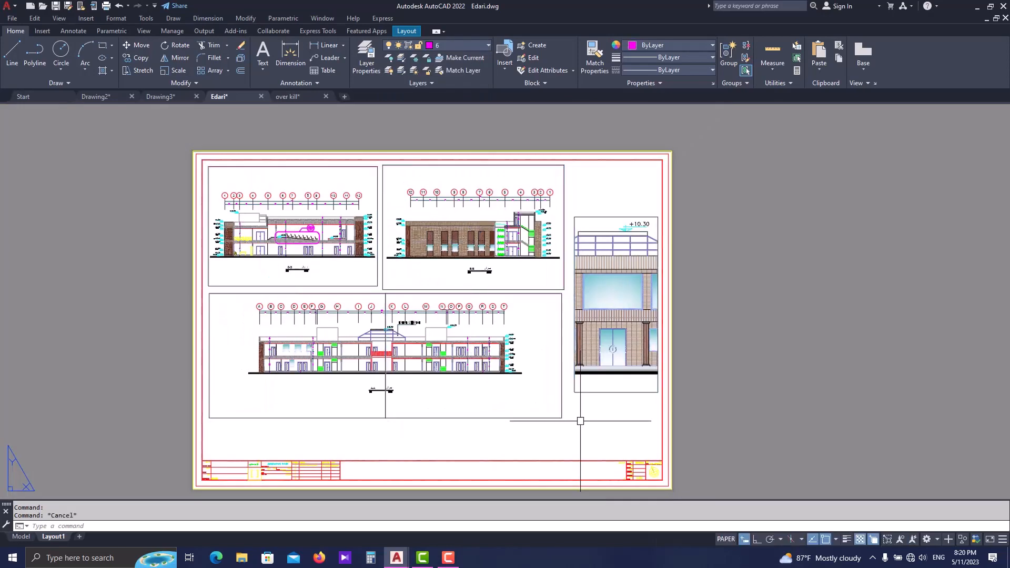
- Preview the single-sheet plot of Layout1 again and check the sheet for printed viewport borders
{"action": "key", "text": "ctrl+p"}
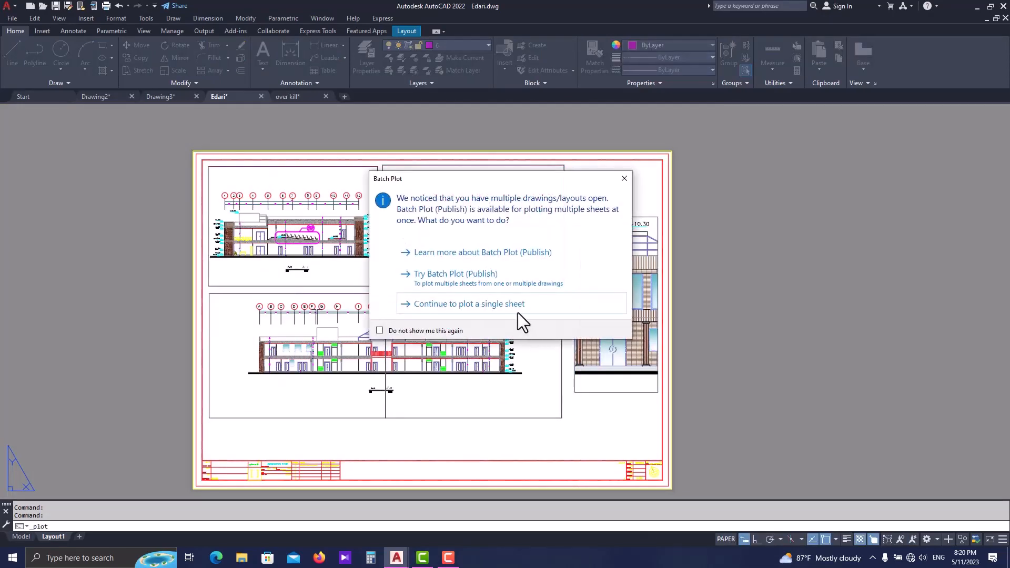
{"action": "left_click", "coordinate": [517, 312]}
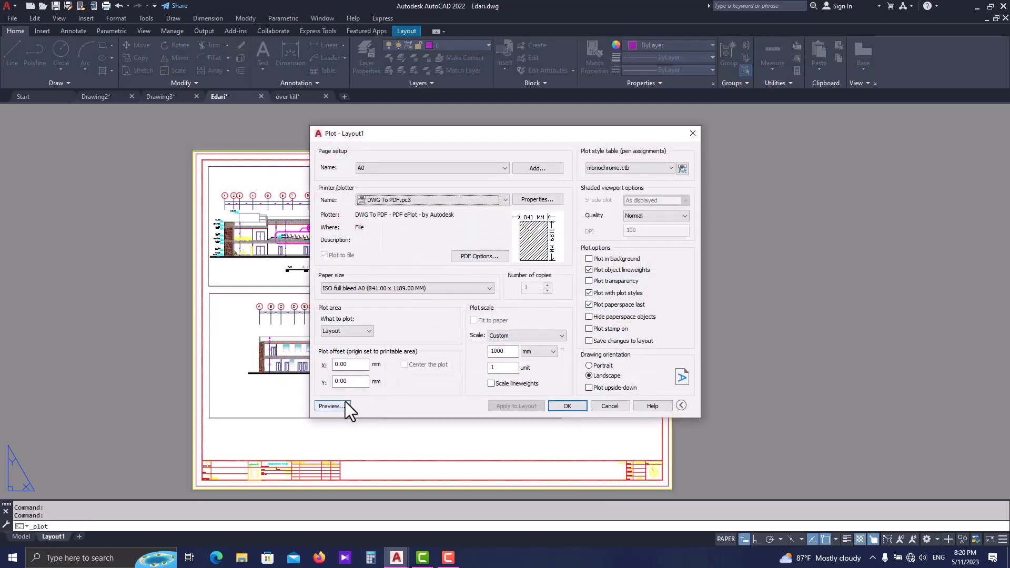
{"action": "left_click", "coordinate": [343, 404]}
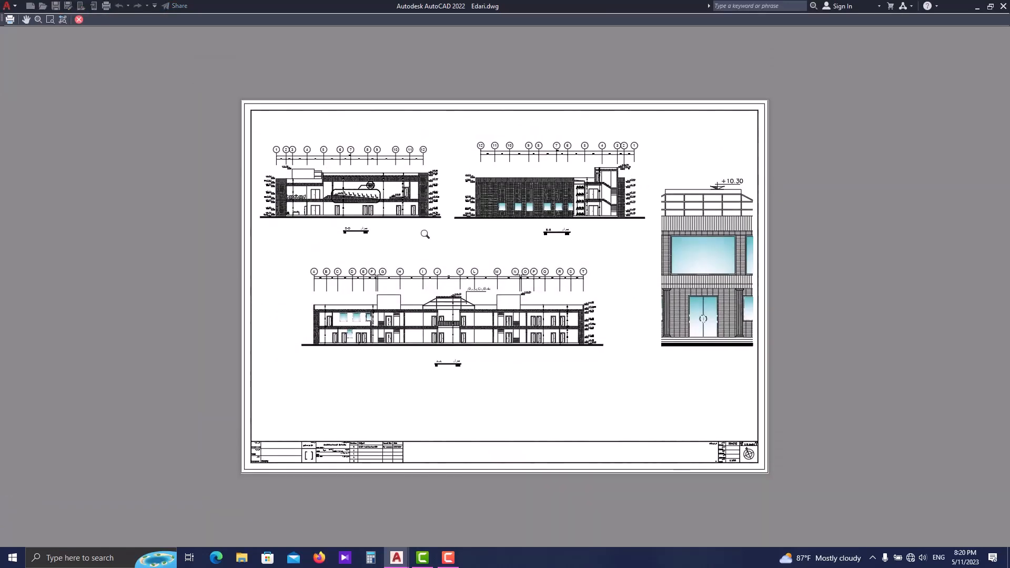
{"action": "scroll", "coordinate": [371, 210], "scroll_direction": "up", "scroll_amount": 2}
{"action": "scroll", "coordinate": [263, 176], "scroll_direction": "down", "scroll_amount": 2}
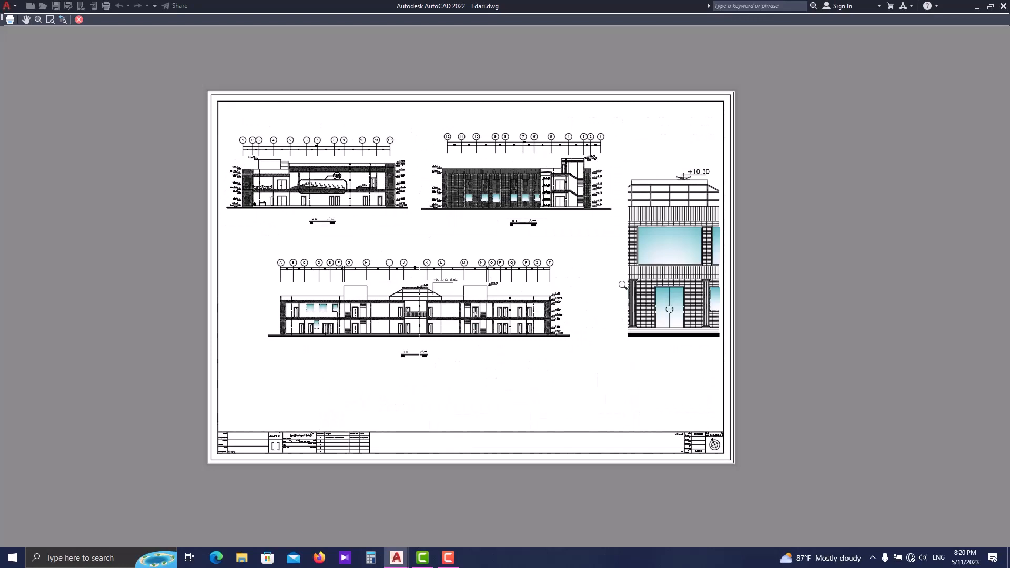
{"action": "scroll", "coordinate": [549, 380], "scroll_direction": "up", "scroll_amount": 2}
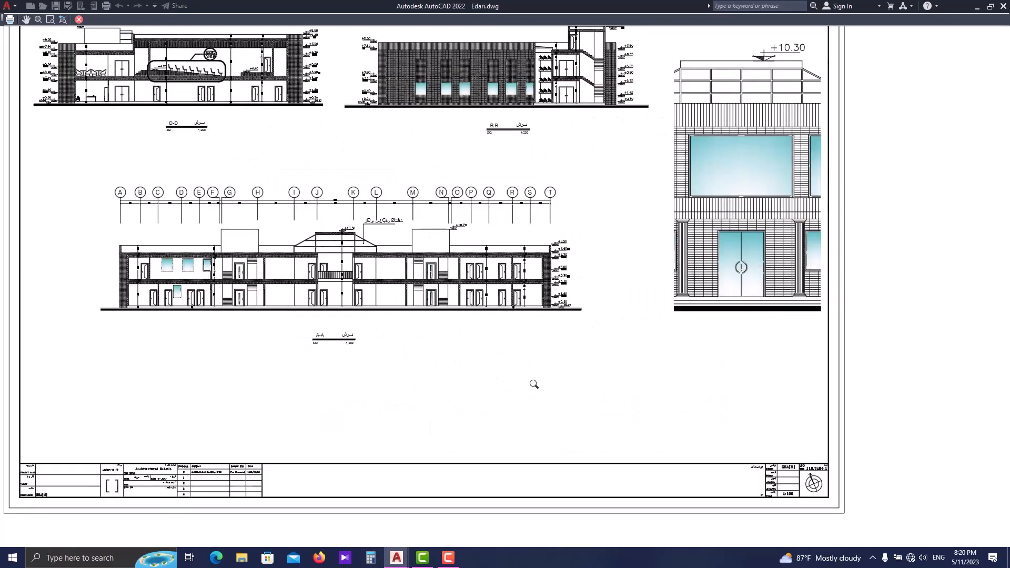
{"action": "scroll", "coordinate": [533, 384], "scroll_direction": "down", "scroll_amount": 2}
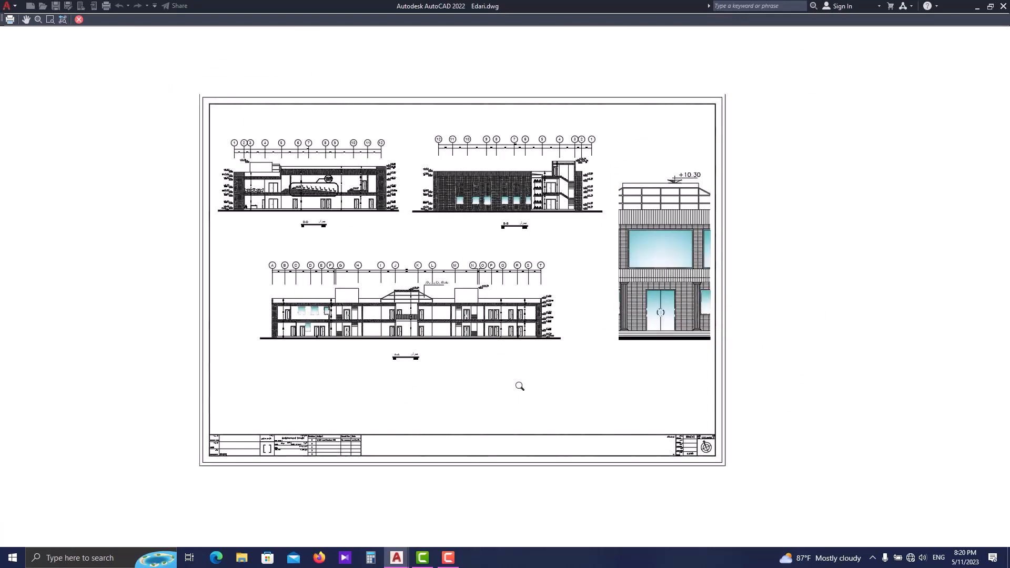
{"action": "scroll", "coordinate": [590, 207], "scroll_direction": "up", "scroll_amount": 2}
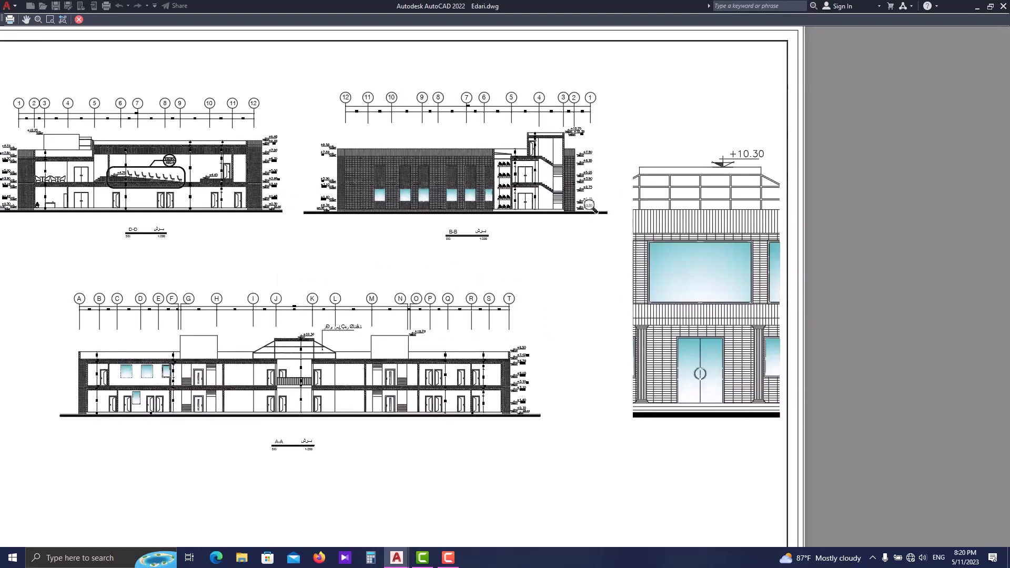
{"action": "scroll", "coordinate": [557, 247], "scroll_direction": "down", "scroll_amount": 2}
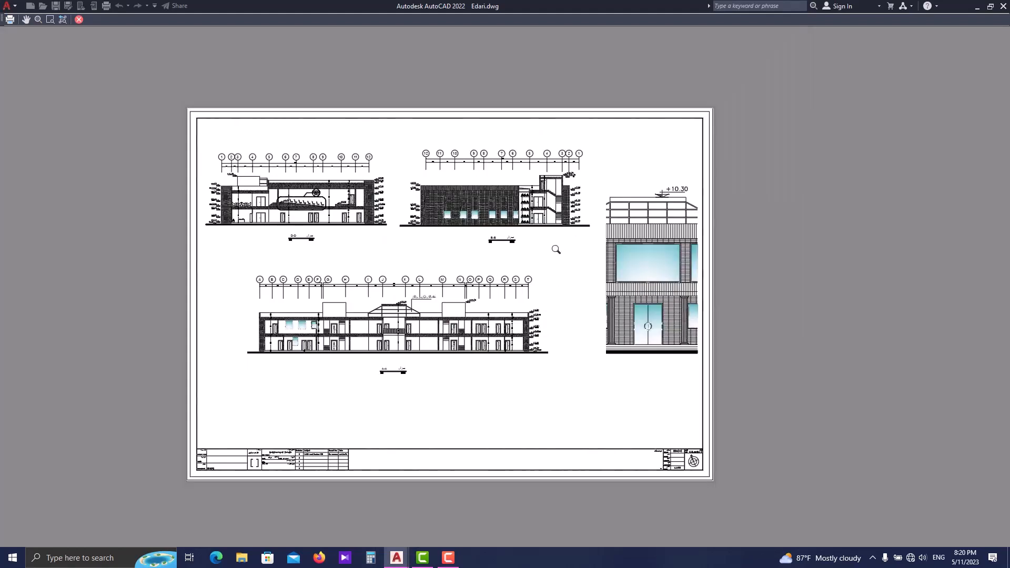
{"action": "key", "text": "Escape"}
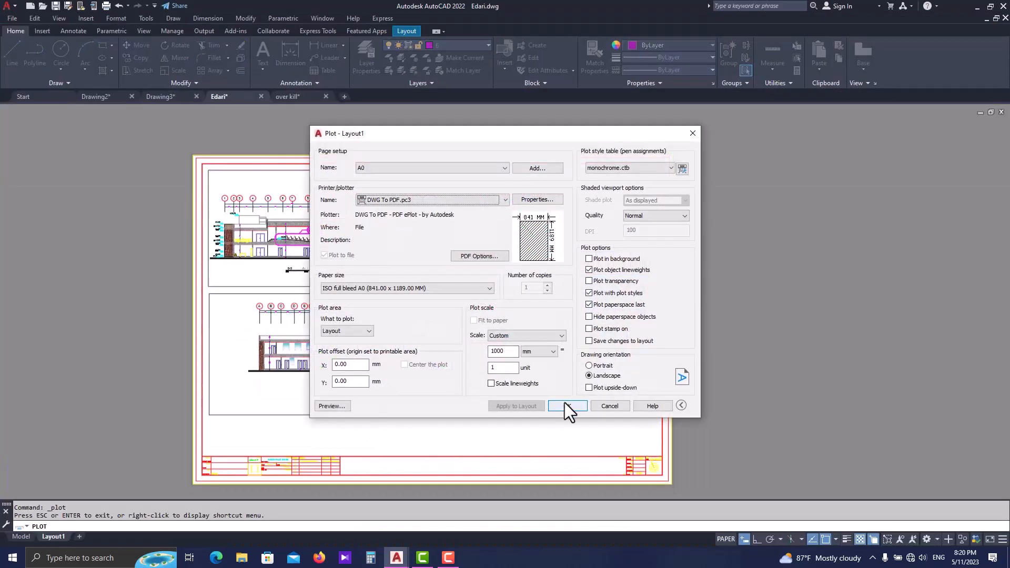
- Plot Layout1 to the Desktop as Edari-Layout1.pdf
{"action": "left_click", "coordinate": [567, 405]}
{"action": "left_click", "coordinate": [383, 263]}
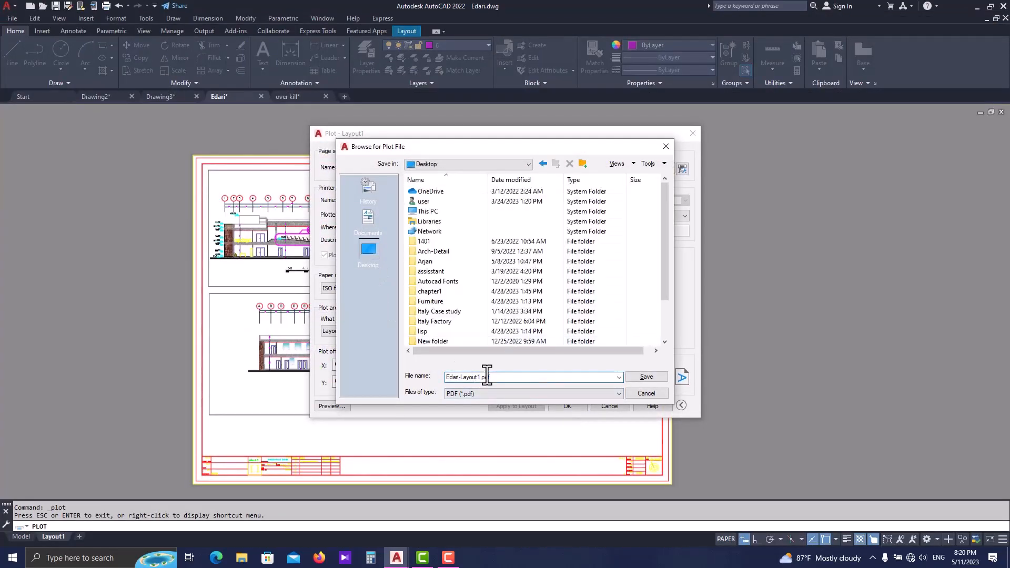
{"action": "key", "text": "Return"}
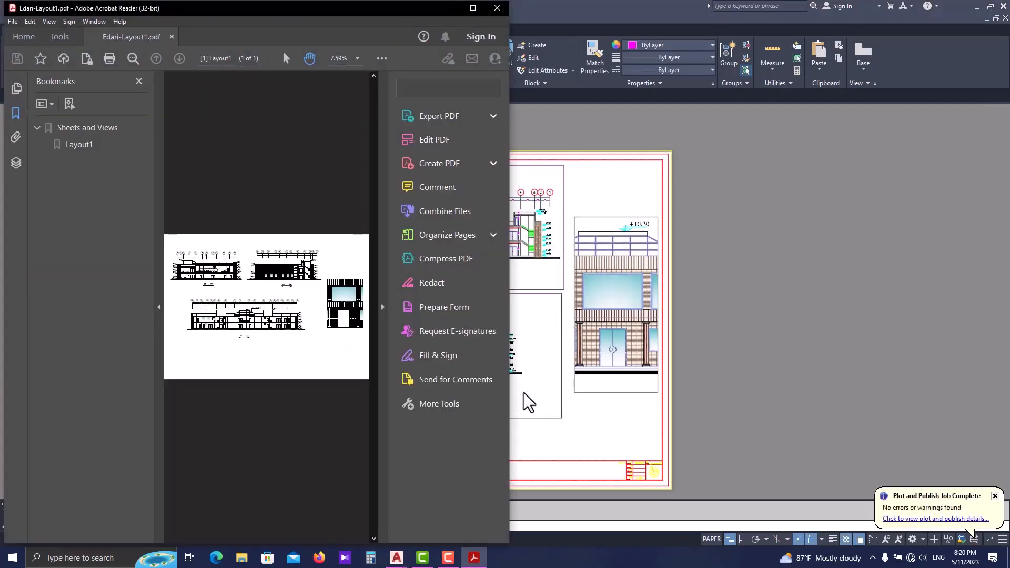
- Enlarge the PDF view in Adobe Acrobat Reader and examine the plotted sections D-D, B-B and A-A
{"action": "left_click", "coordinate": [139, 81]}
{"action": "left_click", "coordinate": [473, 8]}
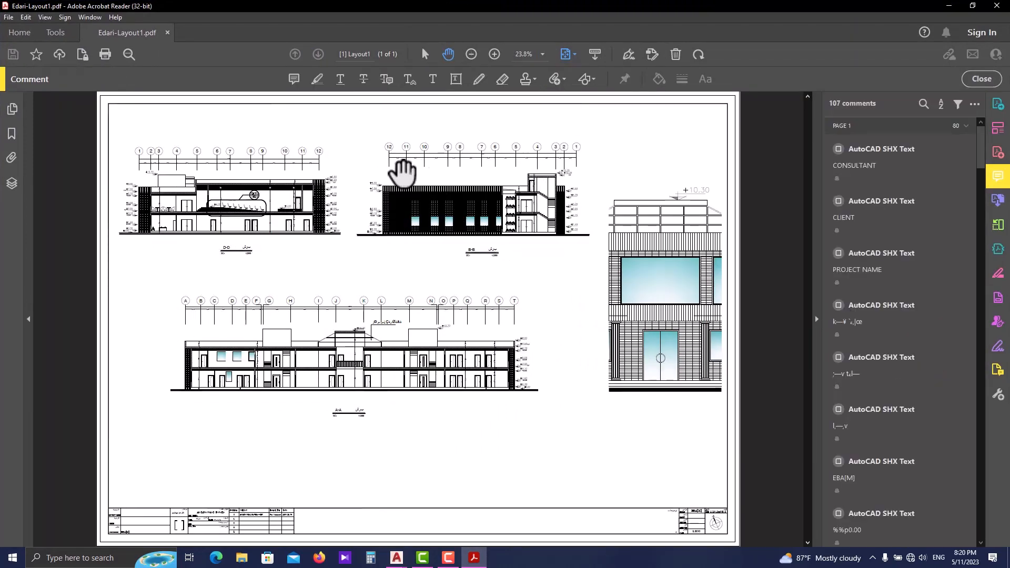
{"action": "scroll", "coordinate": [414, 185], "scroll_direction": "up", "scroll_amount": 3, "text": "ctrl"}
{"action": "left_click_drag", "start_coordinate": [406, 196], "coordinate": [485, 278]}
{"action": "left_click_drag", "start_coordinate": [255, 265], "coordinate": [459, 274]}
{"action": "scroll", "coordinate": [324, 279], "scroll_direction": "up", "scroll_amount": 3, "text": "ctrl"}
{"action": "scroll", "coordinate": [324, 276], "scroll_direction": "down", "scroll_amount": 3, "text": "ctrl"}
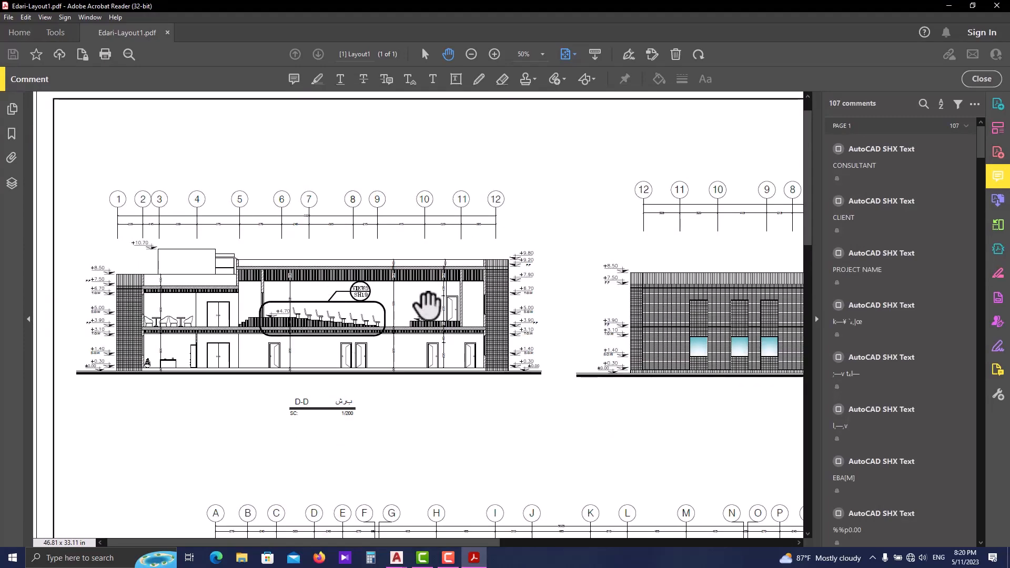
{"action": "scroll", "coordinate": [367, 210], "scroll_direction": "down", "scroll_amount": 6}
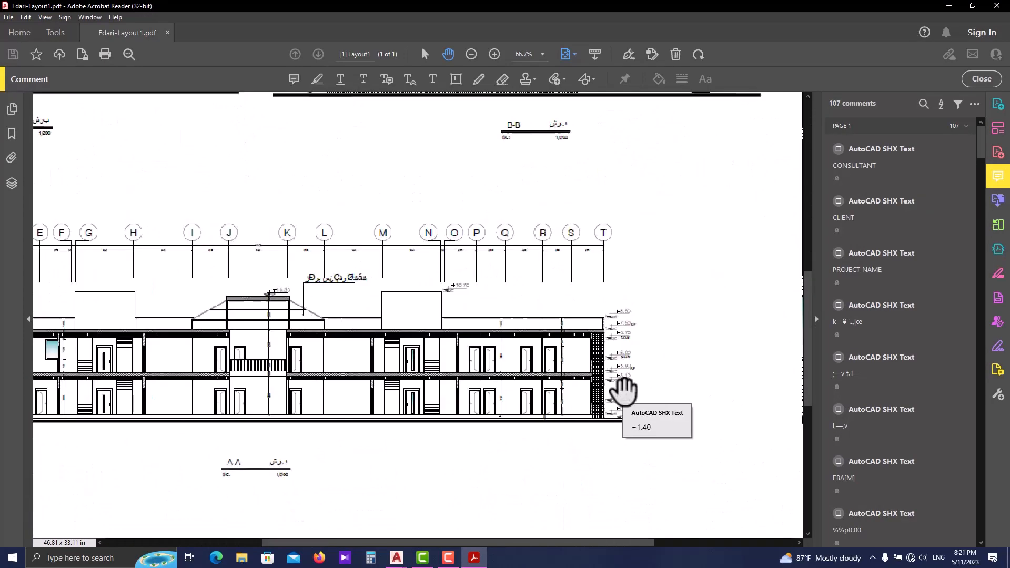
- Return from the PDF to Edari.dwg in AutoCAD and rename Layout1 as project-A0-1402.02.25
{"action": "scroll", "coordinate": [624, 388], "scroll_direction": "down", "scroll_amount": 3, "text": "ctrl"}
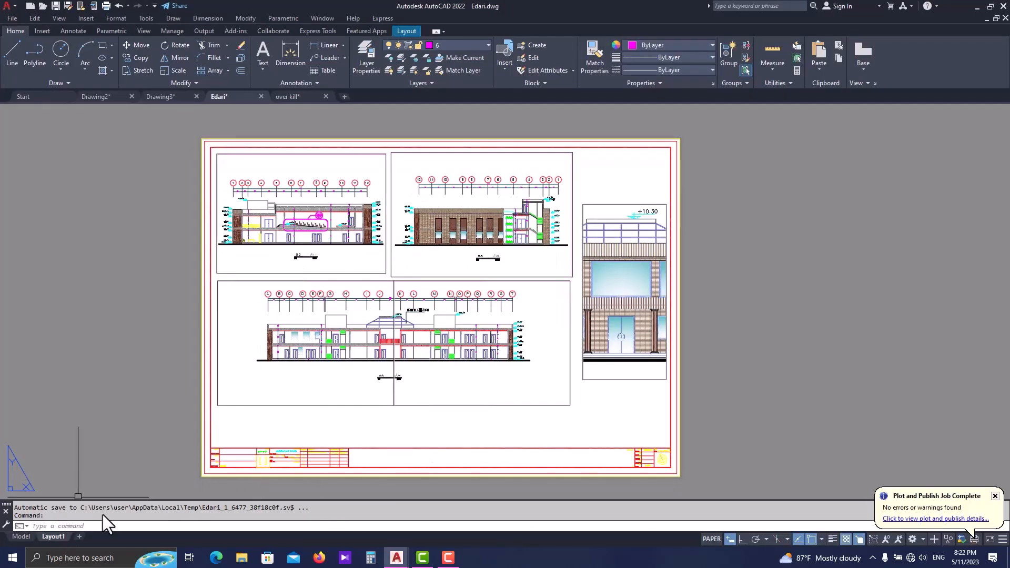
{"action": "scroll", "coordinate": [357, 429], "scroll_direction": "up", "scroll_amount": 2}
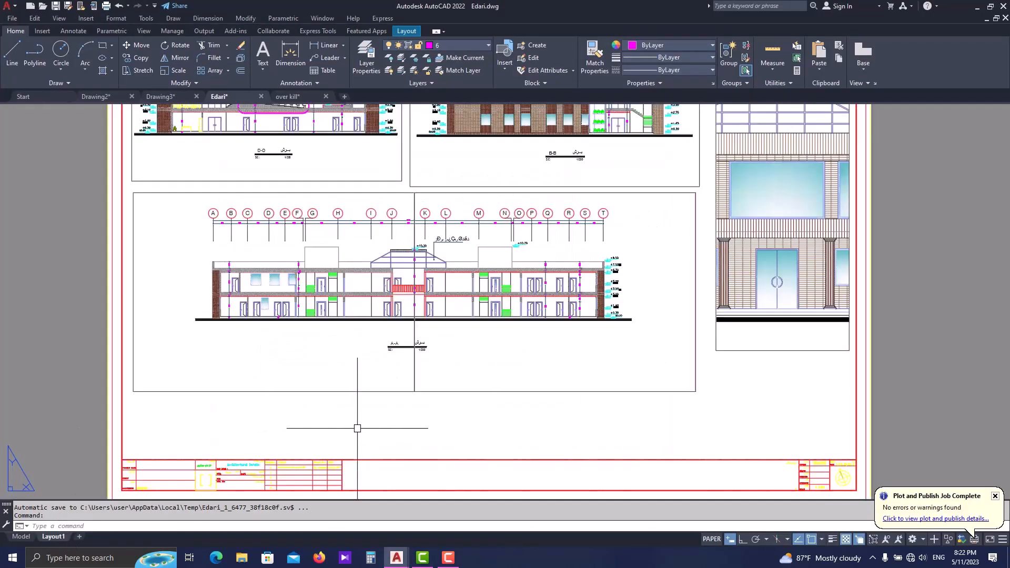
{"action": "right_click", "coordinate": [53, 535]}
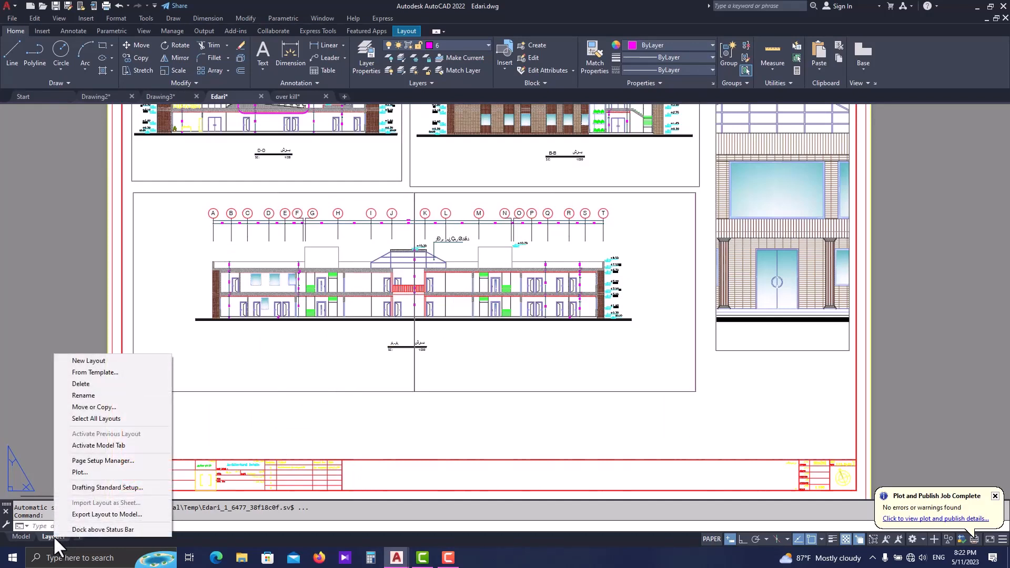
{"action": "left_click", "coordinate": [103, 397]}
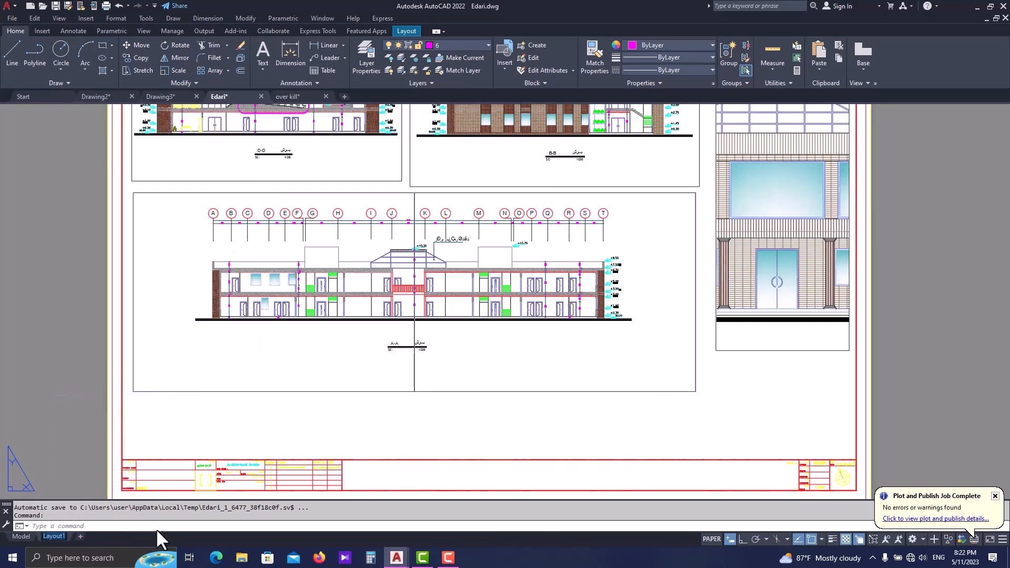
{"action": "type", "text": "project-A0-1402"}
{"action": "type", "text": "2"}
{"action": "key", "text": "BackSpace"}
{"action": "type", "text": "02.25"}
{"action": "left_click", "coordinate": [313, 425]}
{"action": "key", "text": "Escape"}
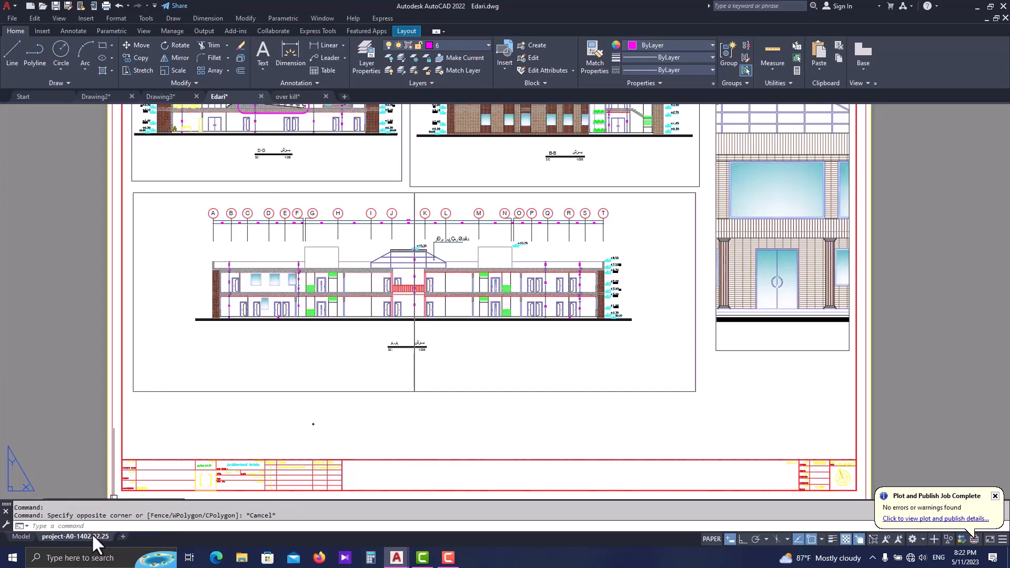
{"action": "middle_click_drag", "start_coordinate": [235, 453], "coordinate": [252, 439]}
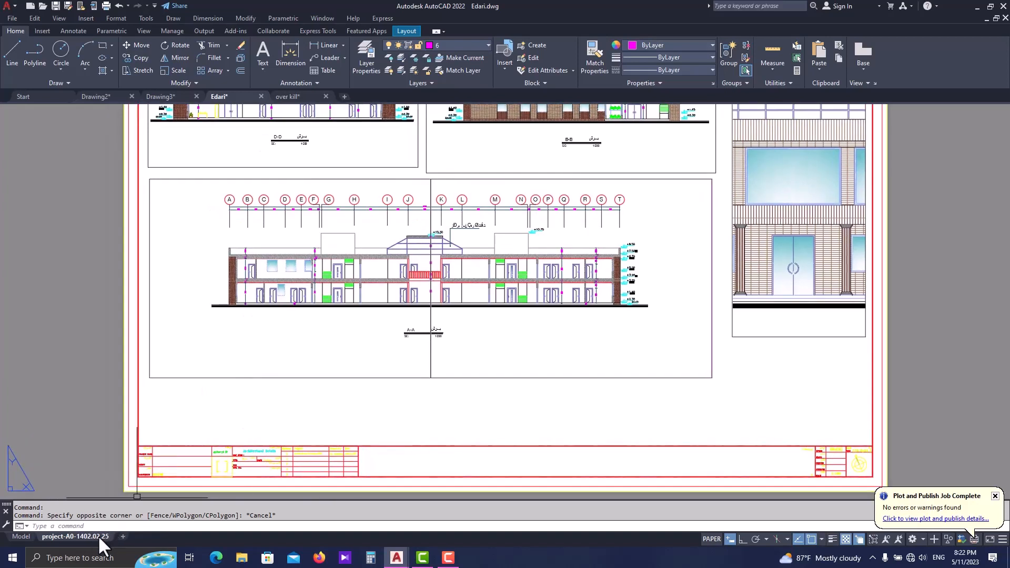
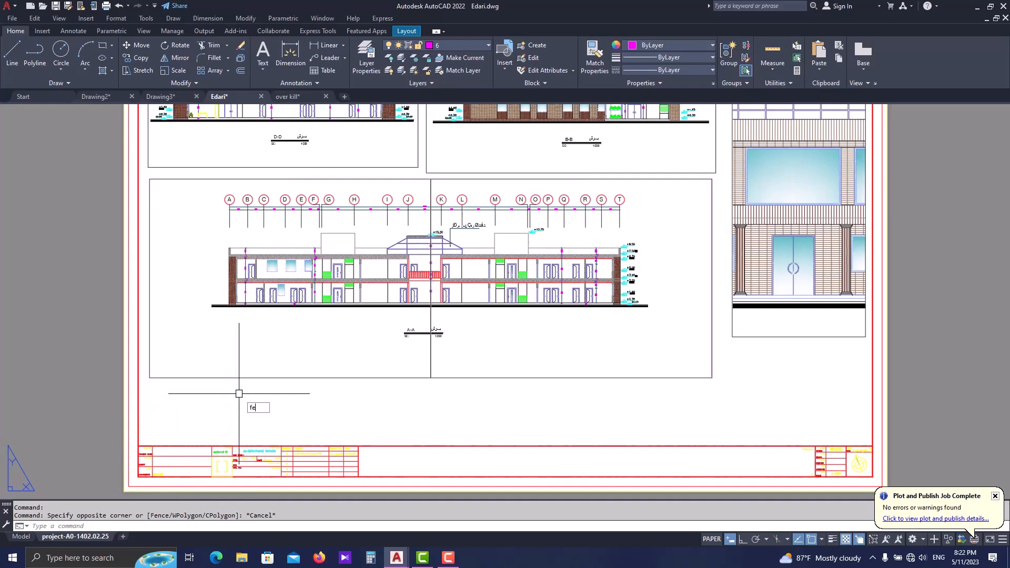
- Define a field from all categories that shows the ctab system variable in Title case format
{"action": "type", "text": "i"}
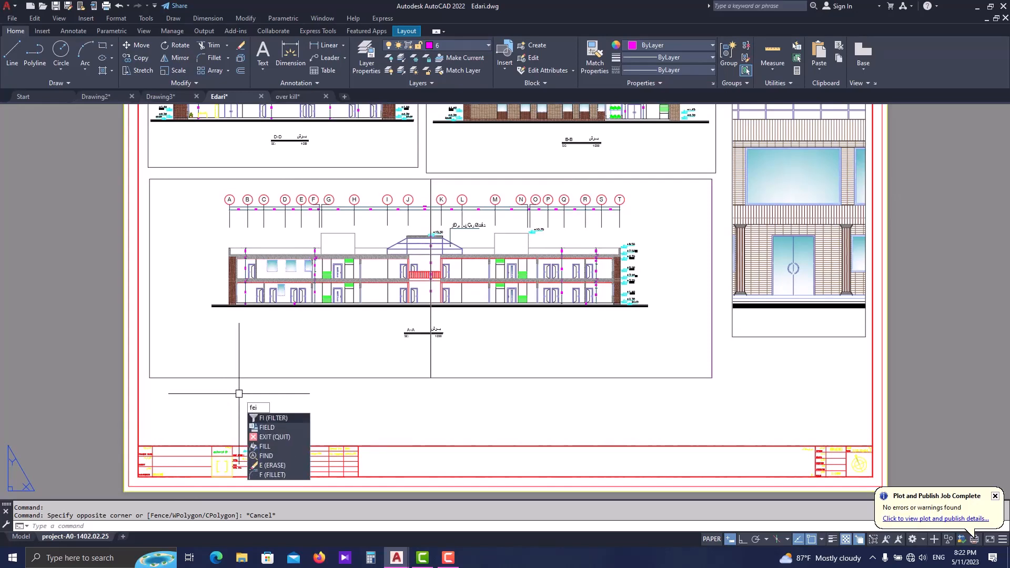
{"action": "left_click", "coordinate": [263, 427]}
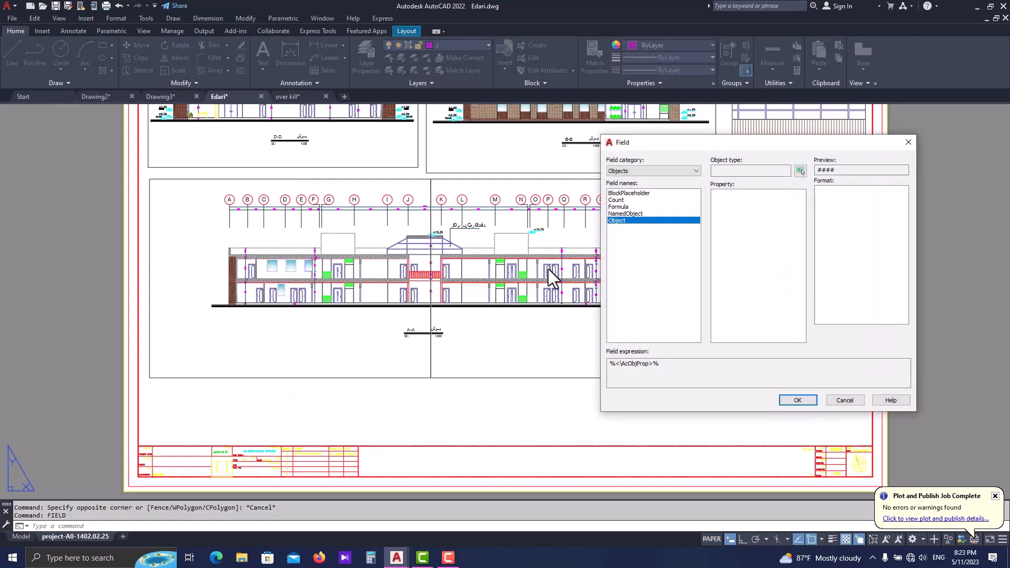
{"action": "left_click", "coordinate": [639, 173]}
{"action": "left_click", "coordinate": [634, 181]}
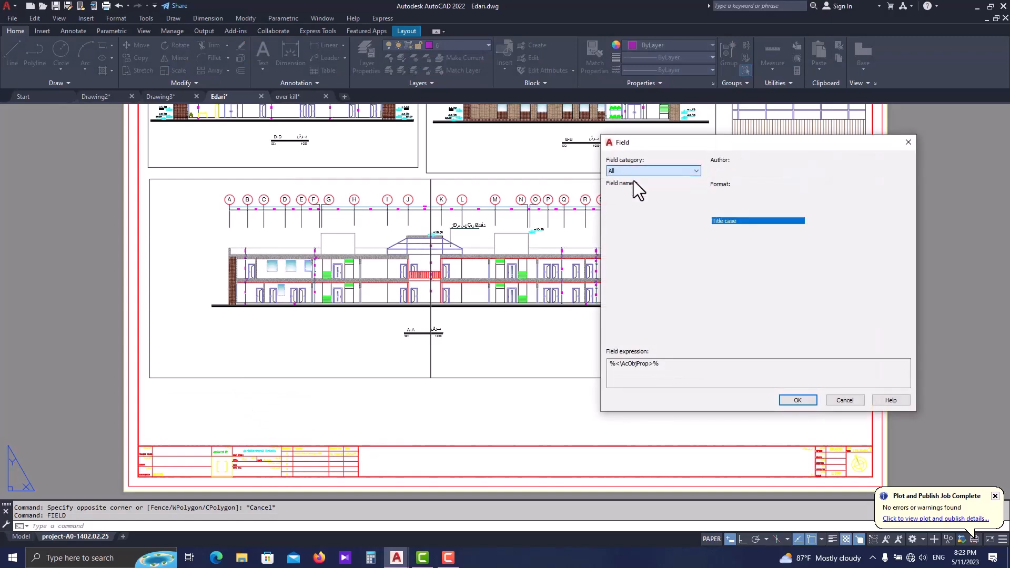
{"action": "scroll", "coordinate": [649, 245], "scroll_direction": "down", "scroll_amount": 6}
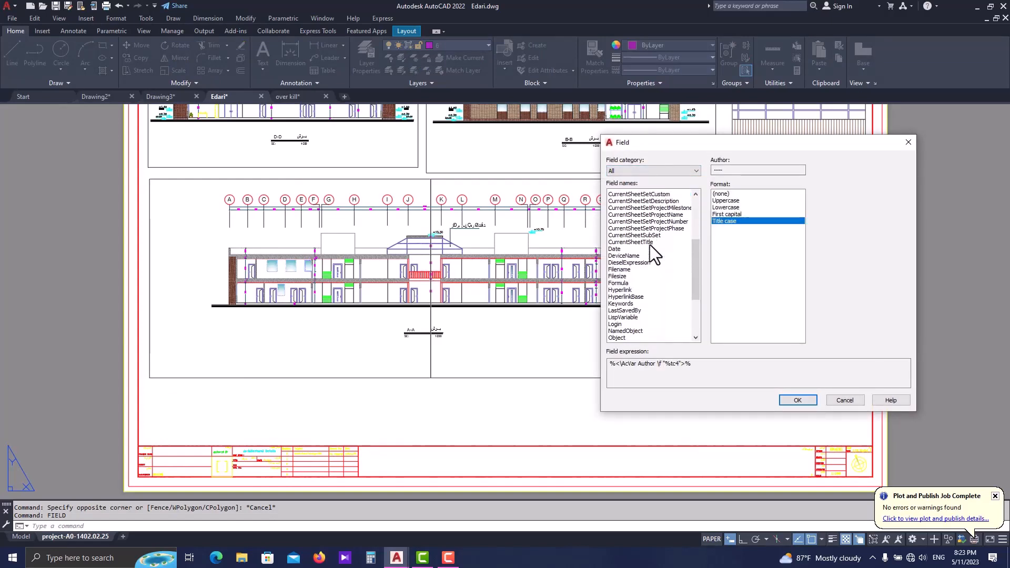
{"action": "scroll", "coordinate": [649, 245], "scroll_direction": "down", "scroll_amount": 2}
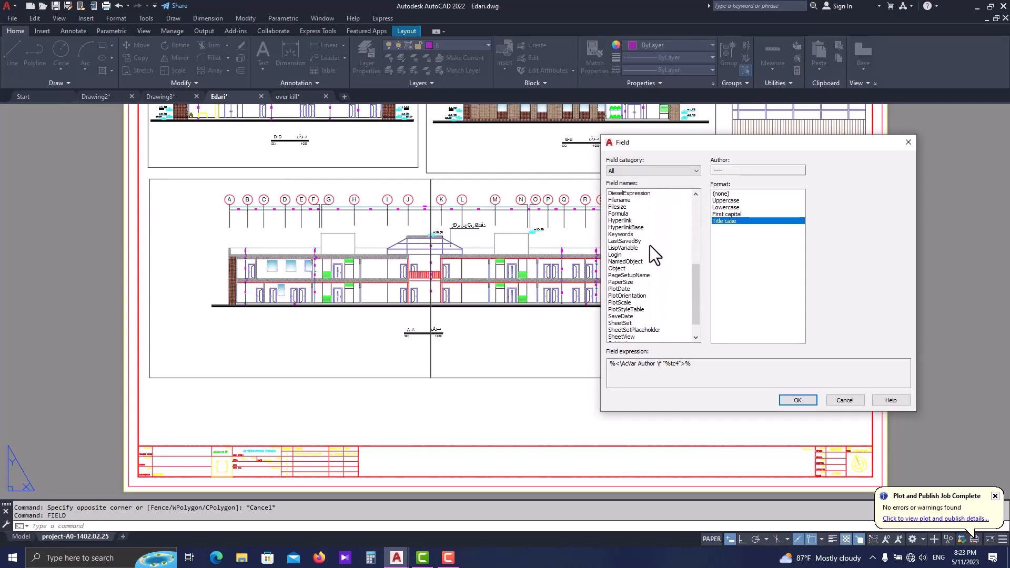
{"action": "scroll", "coordinate": [649, 248], "scroll_direction": "down", "scroll_amount": 2}
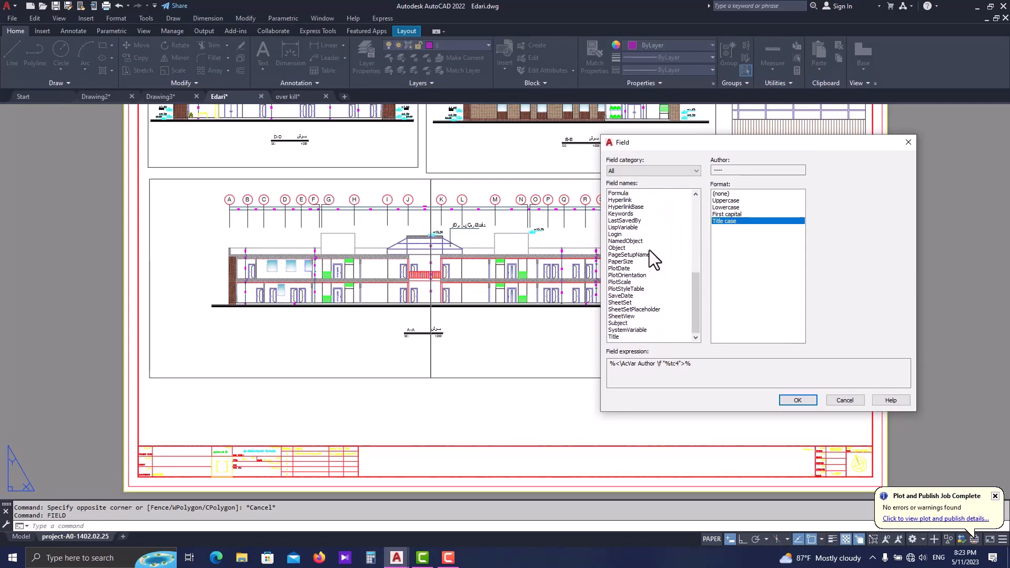
{"action": "left_click", "coordinate": [627, 330]}
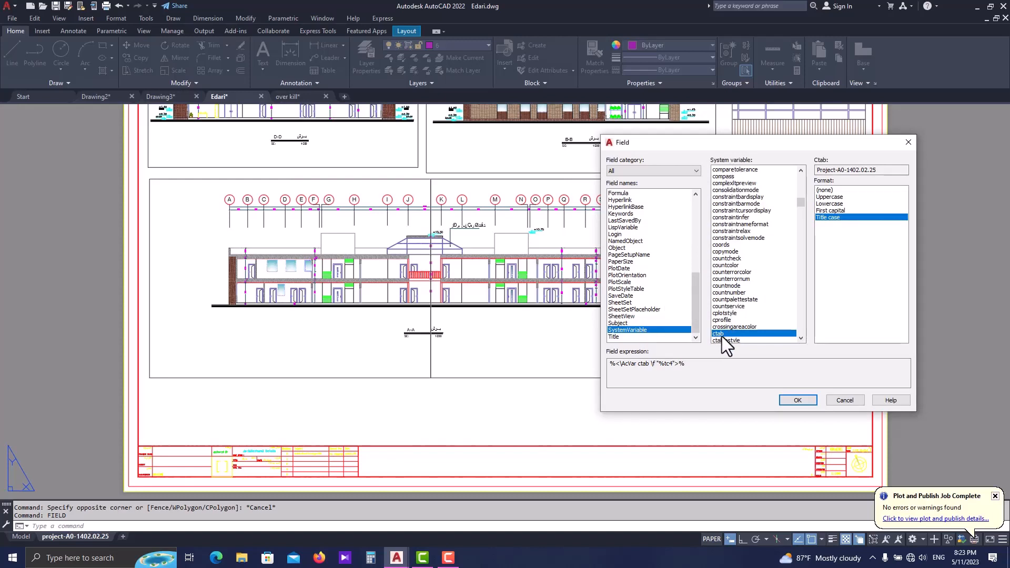
{"action": "left_click", "coordinate": [798, 400]}
{"action": "scroll", "coordinate": [612, 361], "scroll_direction": "down", "scroll_amount": 6}
{"action": "scroll", "coordinate": [612, 361], "scroll_direction": "down", "scroll_amount": 2}
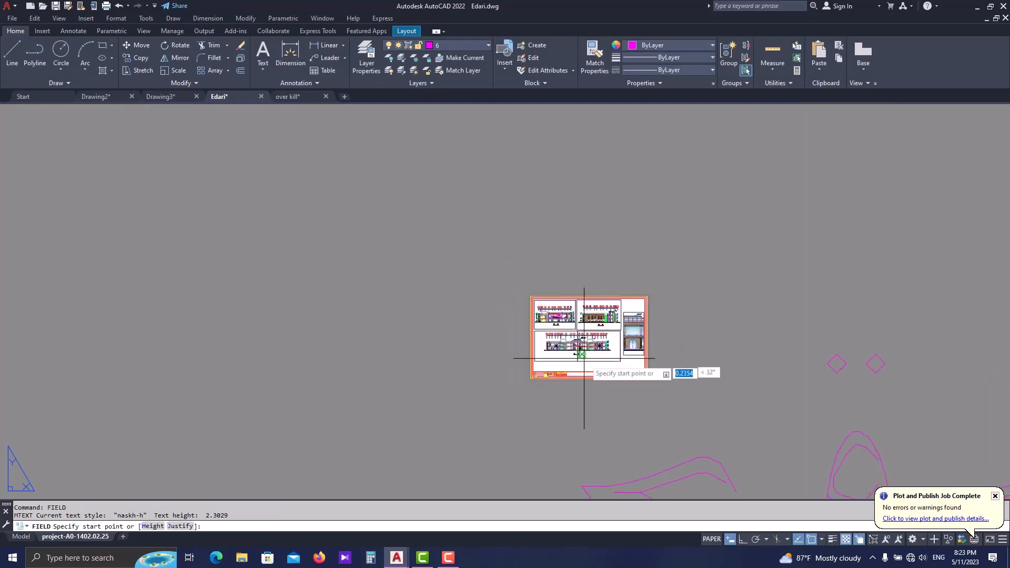
{"action": "scroll", "coordinate": [586, 338], "scroll_direction": "up", "scroll_amount": 5}
{"action": "scroll", "coordinate": [534, 282], "scroll_direction": "down", "scroll_amount": 6}
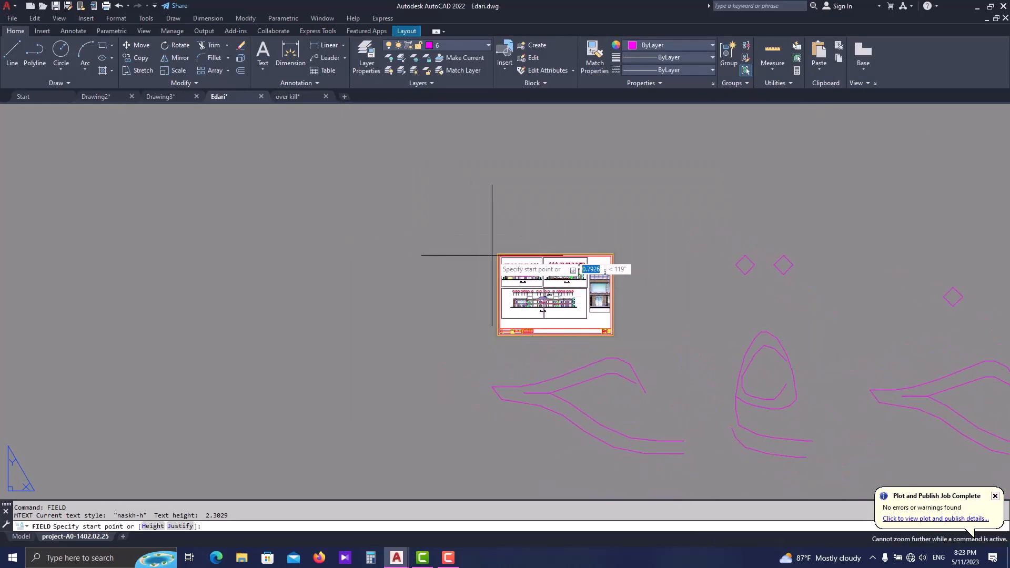
{"action": "key", "text": "Escape"}
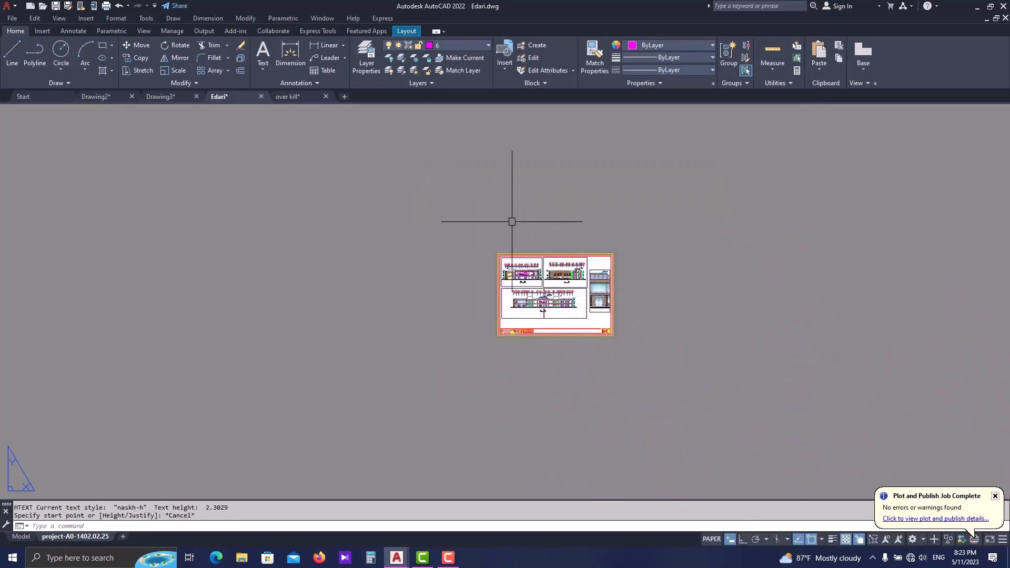
- Make Standard the current text style for annotations
{"action": "left_click", "coordinate": [75, 30]}
{"action": "left_click", "coordinate": [102, 44]}
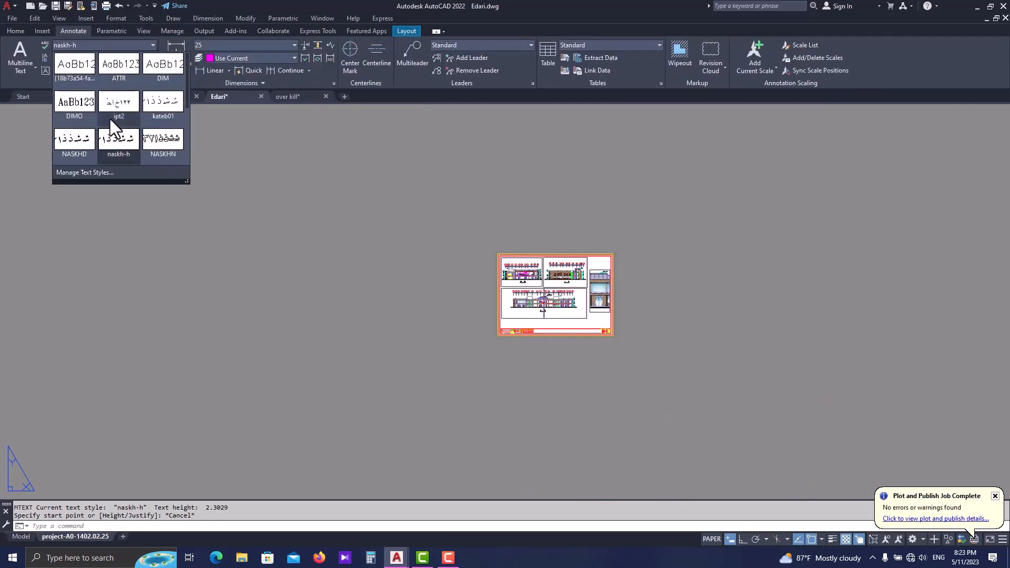
{"action": "scroll", "coordinate": [137, 99], "scroll_direction": "down", "scroll_amount": 4}
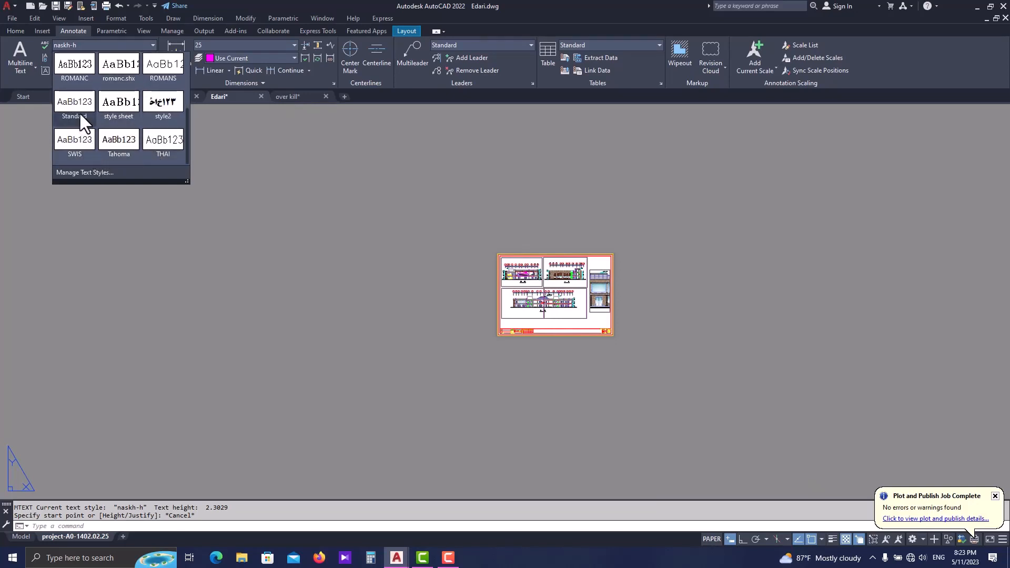
{"action": "left_click", "coordinate": [80, 114]}
- Insert a Title case ctab system variable field on the sheet near the start of section A-A
{"action": "scroll", "coordinate": [599, 311], "scroll_direction": "up", "scroll_amount": 8}
{"action": "middle_click_drag", "start_coordinate": [488, 331], "coordinate": [526, 333]}
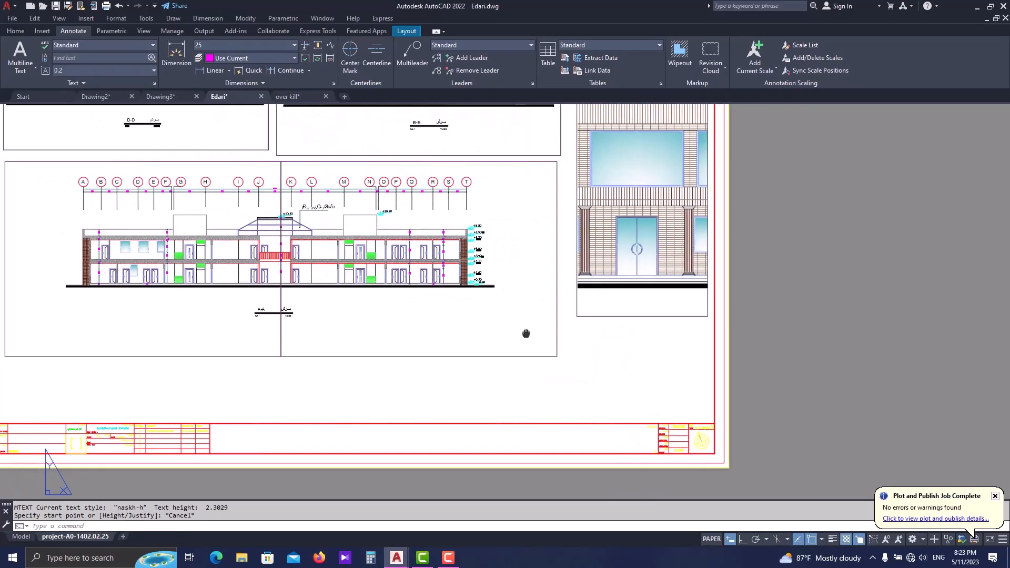
{"action": "scroll", "coordinate": [526, 333], "scroll_direction": "down", "scroll_amount": 6}
{"action": "type", "text": "field"}
{"action": "key", "text": "Return"}
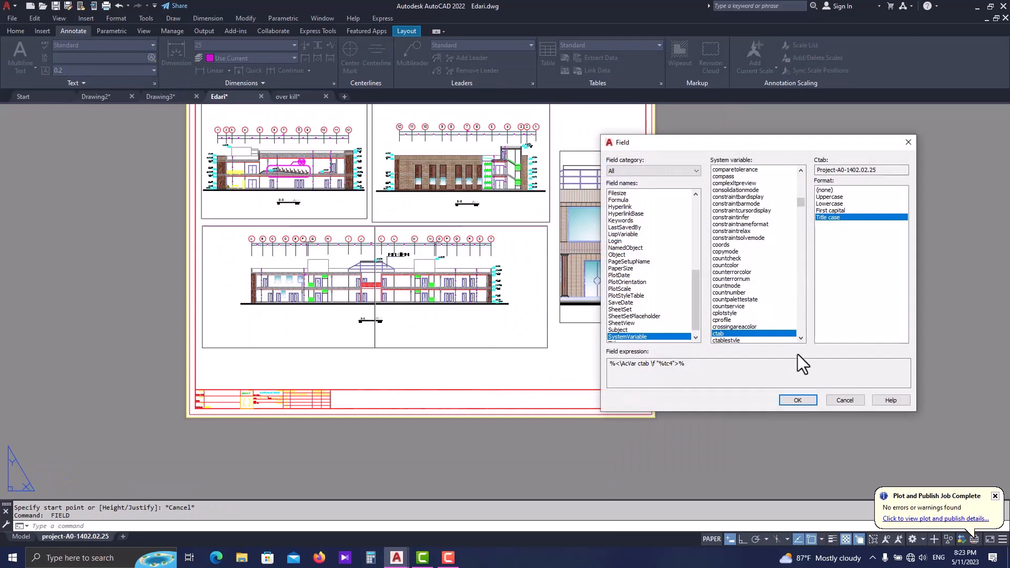
{"action": "left_click", "coordinate": [797, 400]}
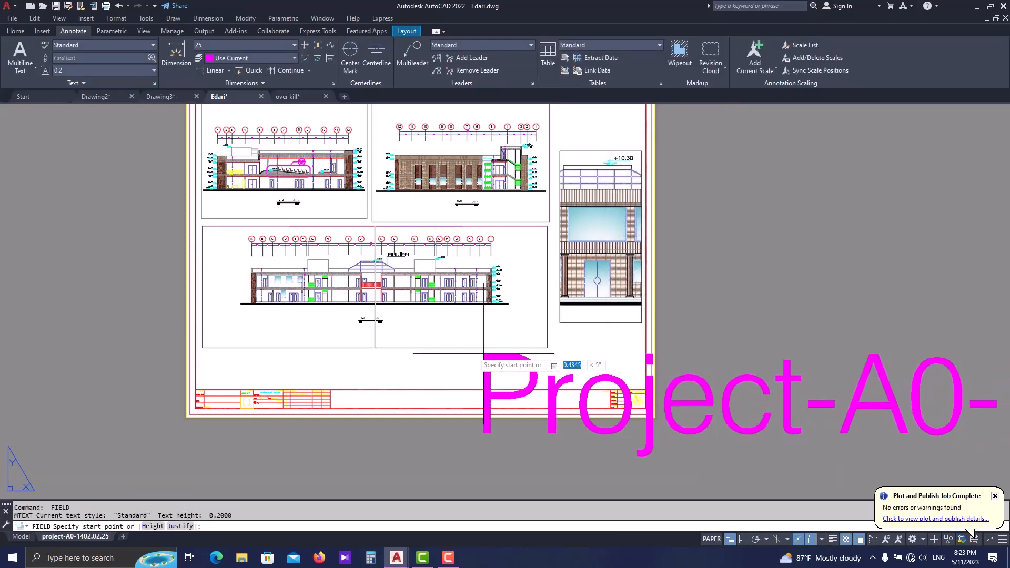
{"action": "left_click", "coordinate": [220, 306]}
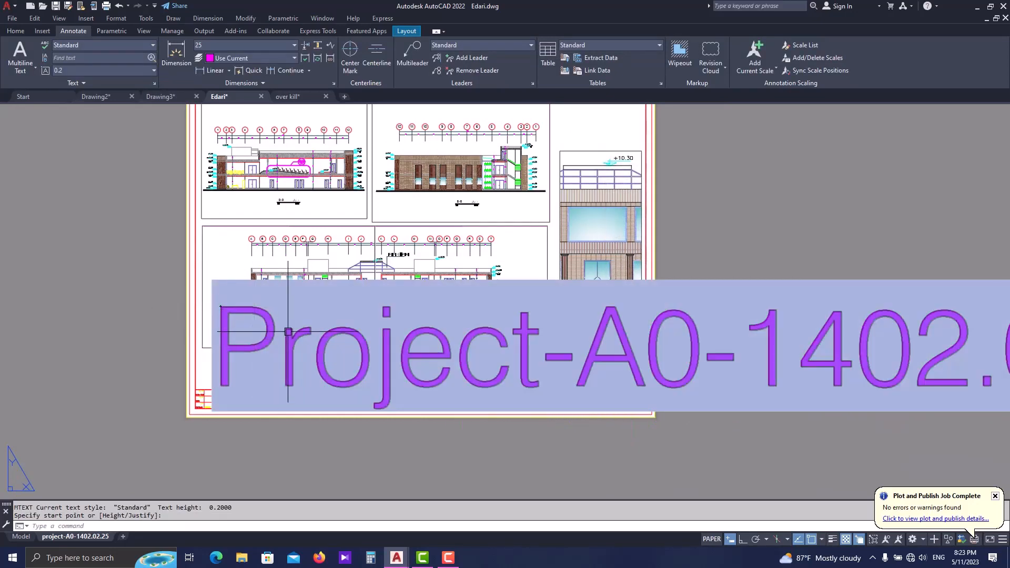
- Scale the oversized field text down to a small label just below section A-A's ground line
{"action": "type", "text": "sc"}
{"action": "key", "text": "Return"}
{"action": "left_click", "coordinate": [301, 354]}
{"action": "left_click", "coordinate": [317, 362]}
{"action": "left_click", "coordinate": [235, 313]}
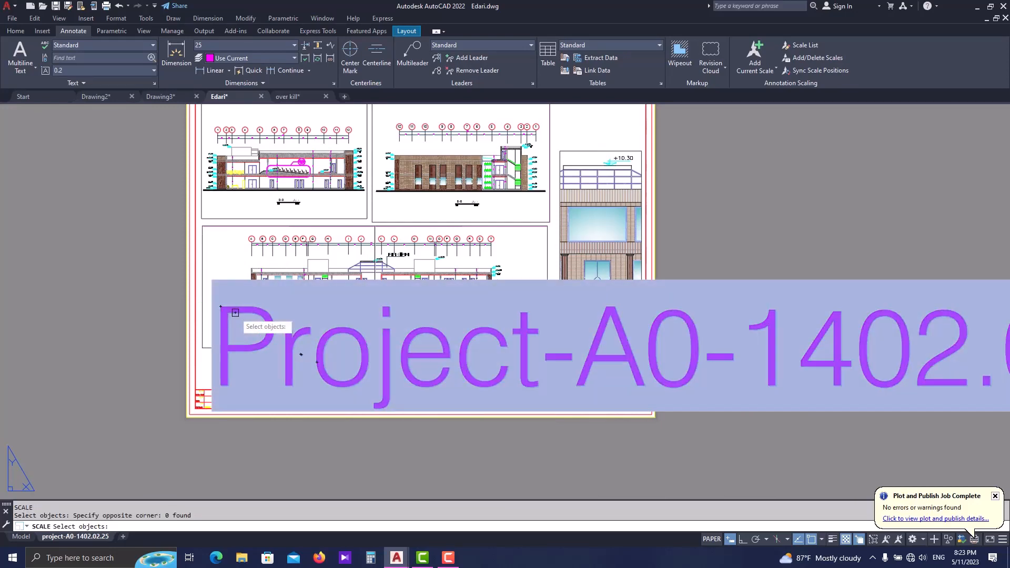
{"action": "key", "text": "Return"}
{"action": "left_click", "coordinate": [232, 314]}
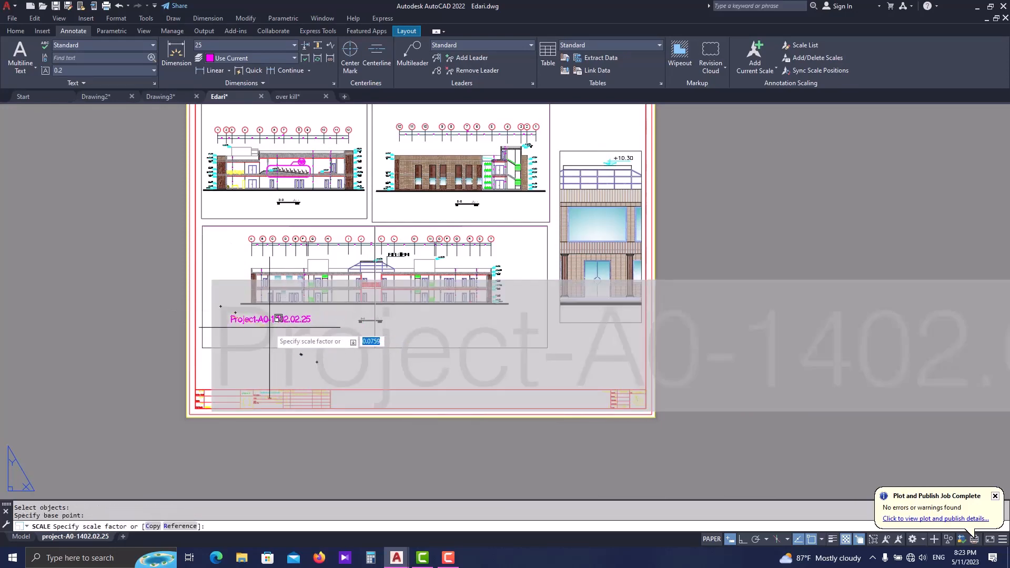
{"action": "scroll", "coordinate": [255, 315], "scroll_direction": "up", "scroll_amount": 2}
{"action": "left_click", "coordinate": [253, 314]}
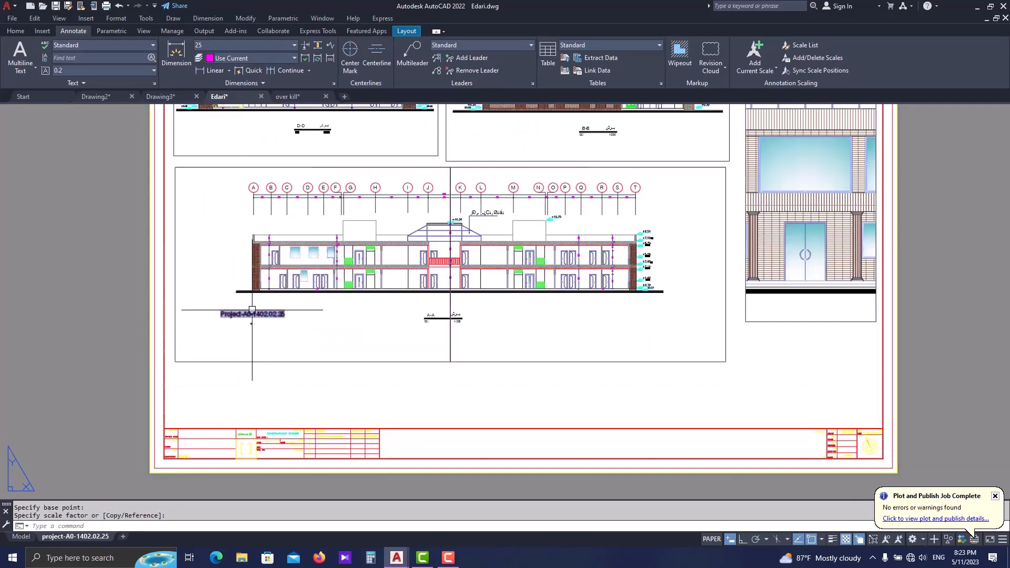
- Move the field text down into the title block, over the DWG. NO. cell
{"action": "type", "text": "m"}
{"action": "key", "text": "Return"}
{"action": "left_click", "coordinate": [273, 314]}
{"action": "scroll", "coordinate": [240, 445], "scroll_direction": "up", "scroll_amount": 8}
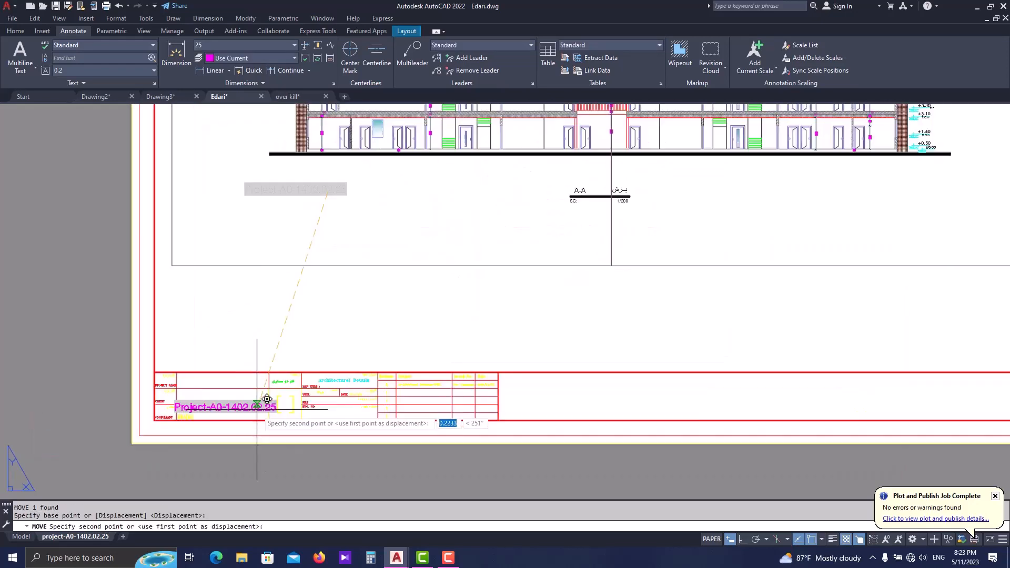
{"action": "scroll", "coordinate": [314, 384], "scroll_direction": "down", "scroll_amount": 3}
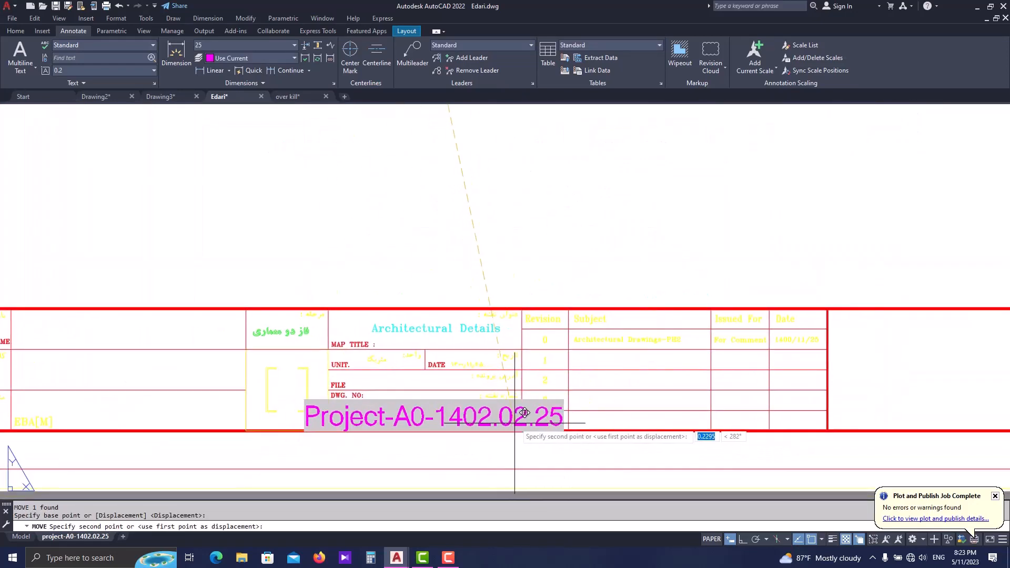
{"action": "left_click", "coordinate": [515, 422]}
{"action": "key", "text": "Escape"}
- Scale the field text down further to suit the width of the DWG. NO. cell
{"action": "left_click", "coordinate": [467, 416]}
{"action": "scroll", "coordinate": [457, 415], "scroll_direction": "up", "scroll_amount": 4}
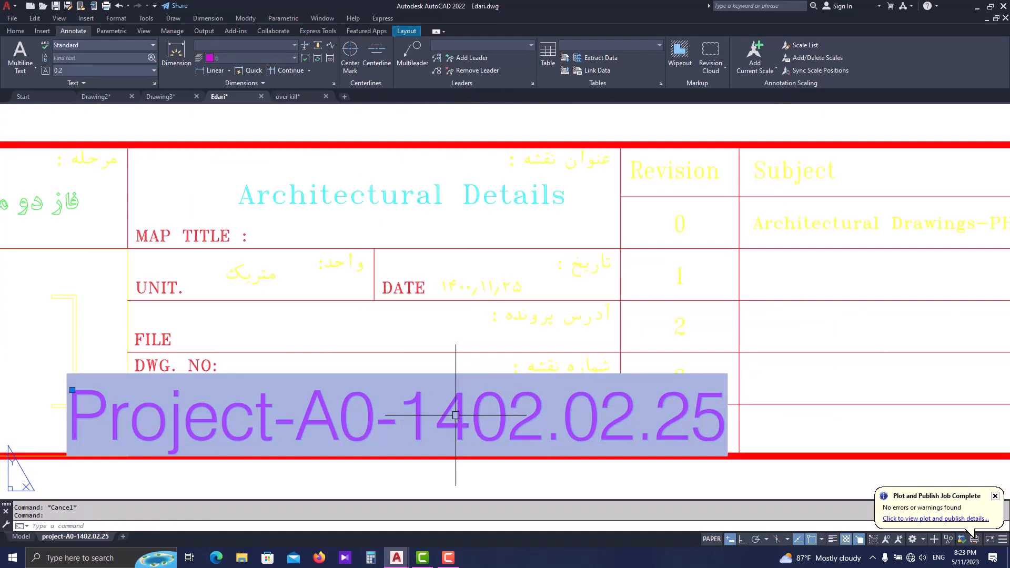
{"action": "type", "text": "sc"}
{"action": "key", "text": "Return"}
{"action": "left_click", "coordinate": [476, 434]}
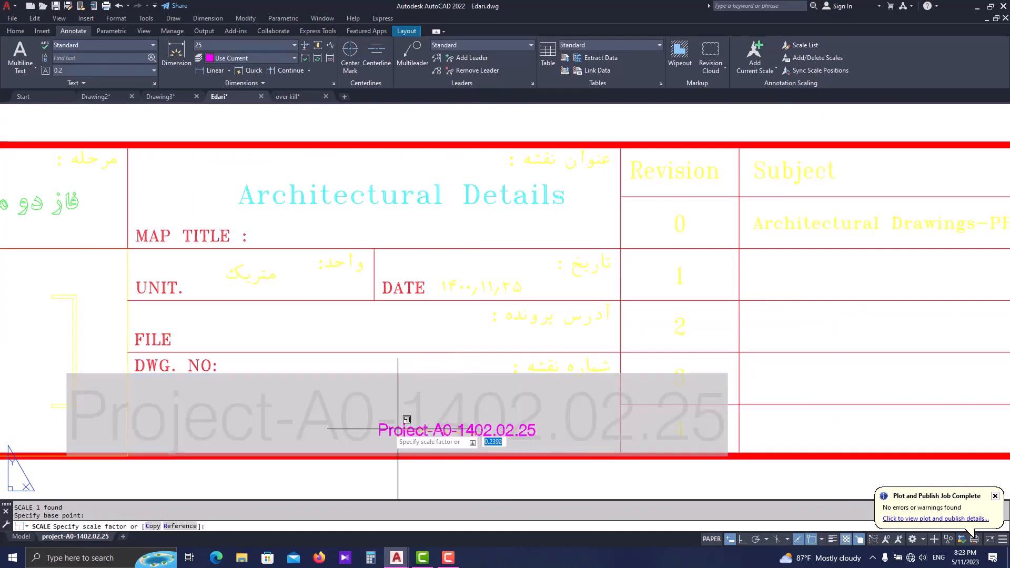
- Move the reduced field text fully inside the DWG. NO. cell, beneath its heading
{"action": "left_click", "coordinate": [245, 419]}
{"action": "type", "text": "m"}
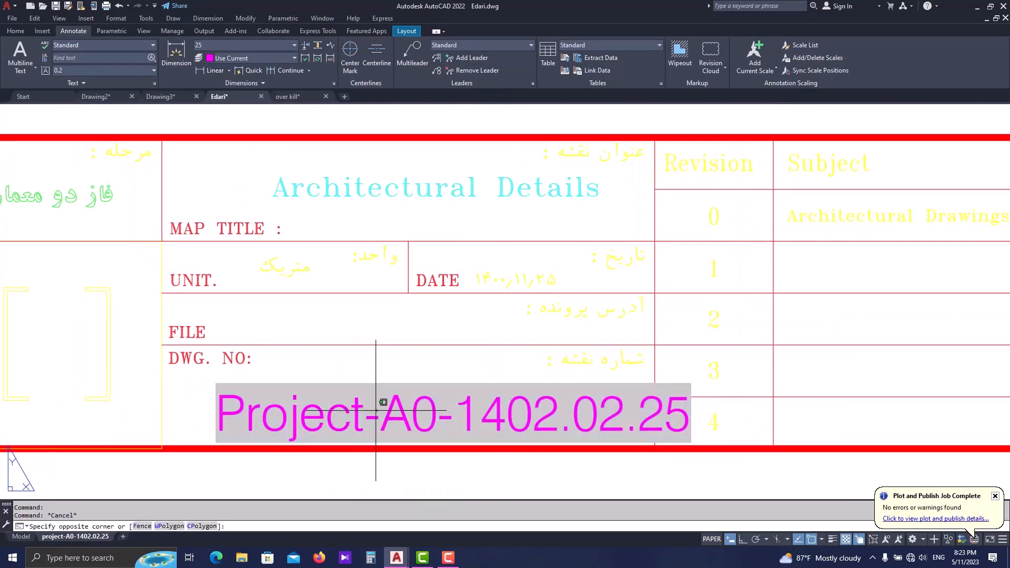
{"action": "key", "text": "Return"}
{"action": "left_click", "coordinate": [413, 408]}
{"action": "key", "text": "Escape"}
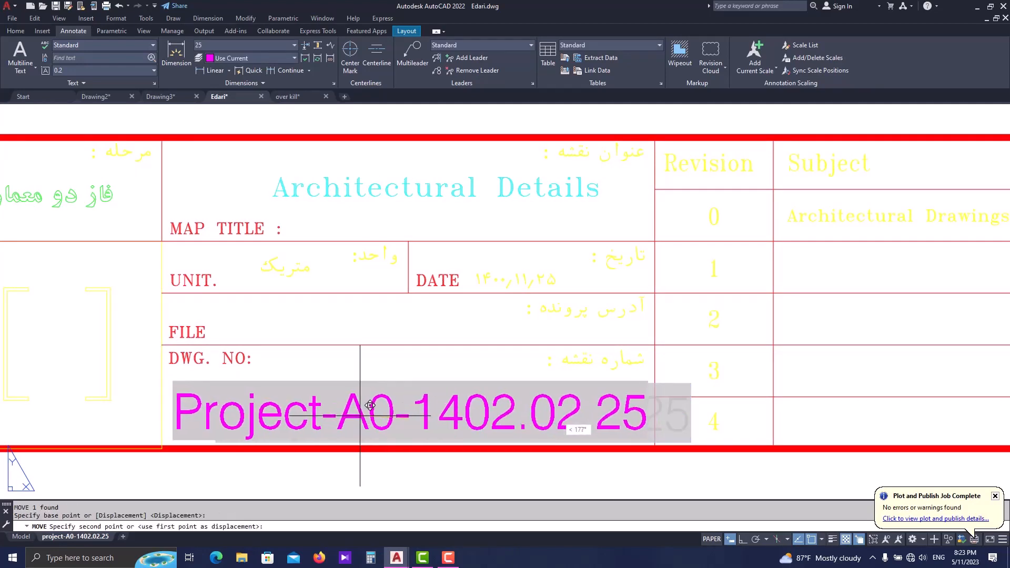
- Add a new layout to the drawing and make it current
{"action": "scroll", "coordinate": [370, 405], "scroll_direction": "down", "scroll_amount": 4}
{"action": "scroll", "coordinate": [551, 307], "scroll_direction": "down", "scroll_amount": 2}
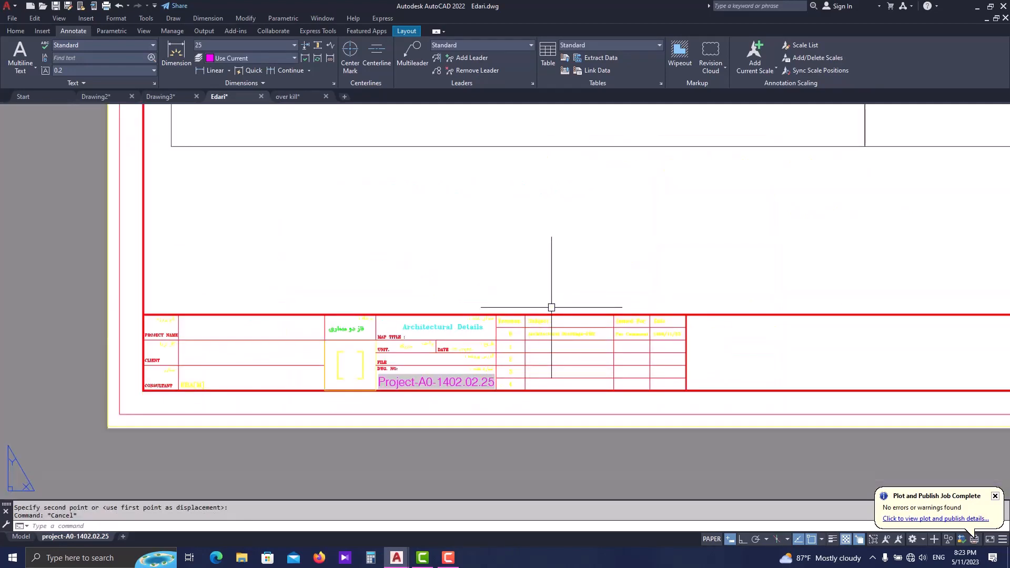
{"action": "middle_click_drag", "start_coordinate": [548, 307], "coordinate": [445, 366]}
{"action": "scroll", "coordinate": [445, 366], "scroll_direction": "down", "scroll_amount": 2}
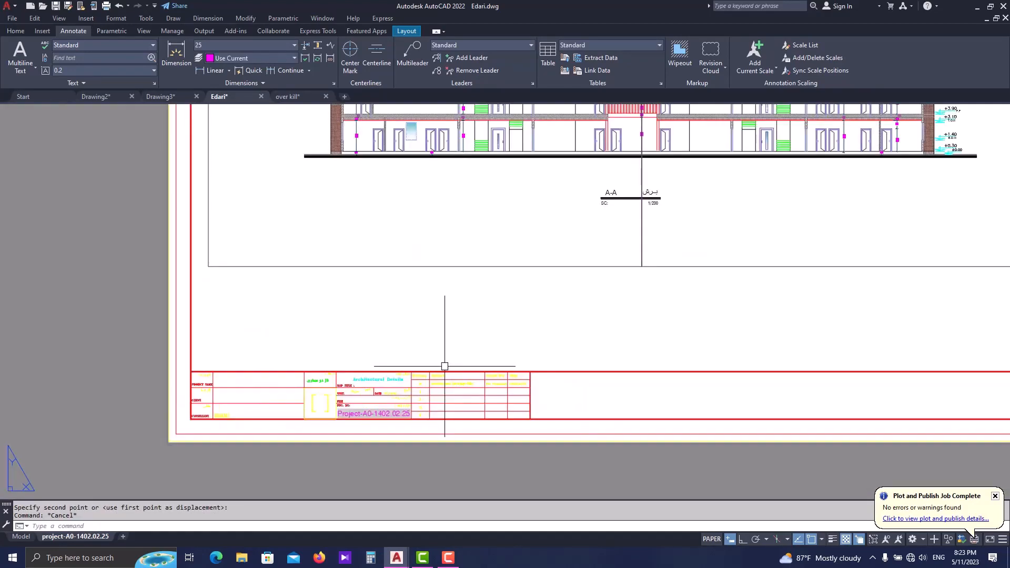
{"action": "middle_click_drag", "start_coordinate": [553, 312], "coordinate": [441, 358]}
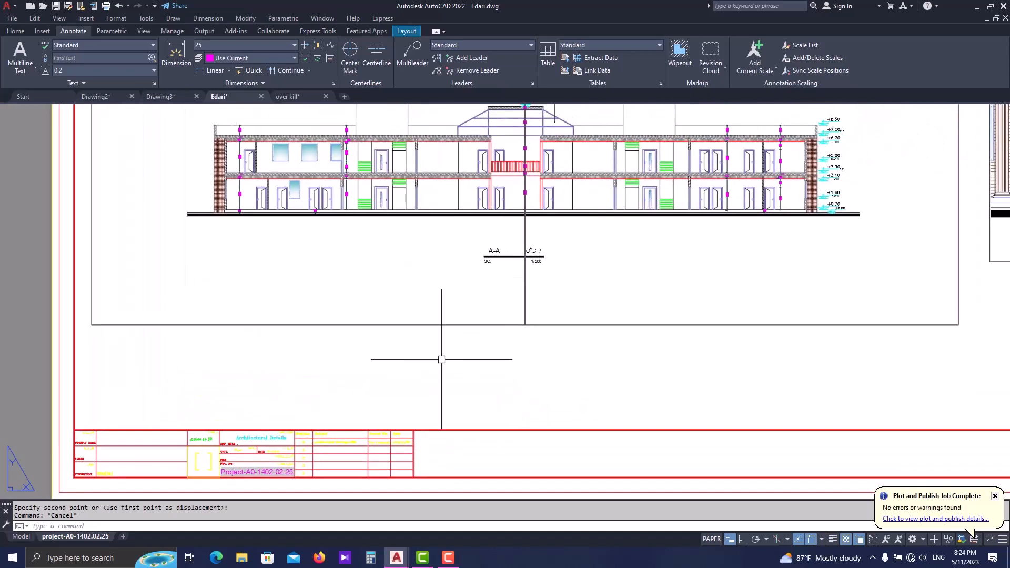
{"action": "scroll", "coordinate": [446, 361], "scroll_direction": "down", "scroll_amount": 4}
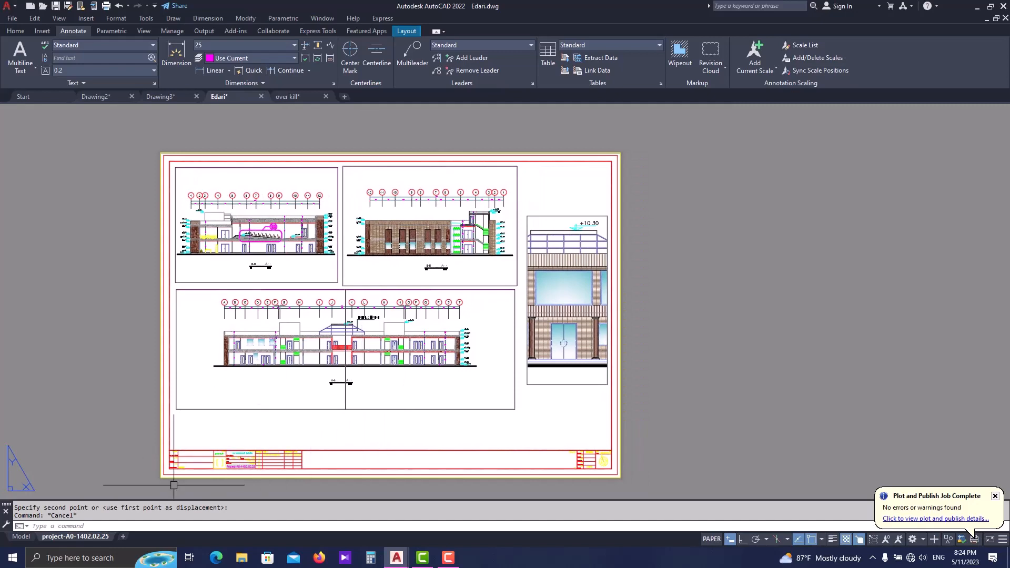
{"action": "left_click", "coordinate": [125, 532]}
{"action": "left_click", "coordinate": [133, 534]}
{"action": "right_click", "coordinate": [133, 534]}
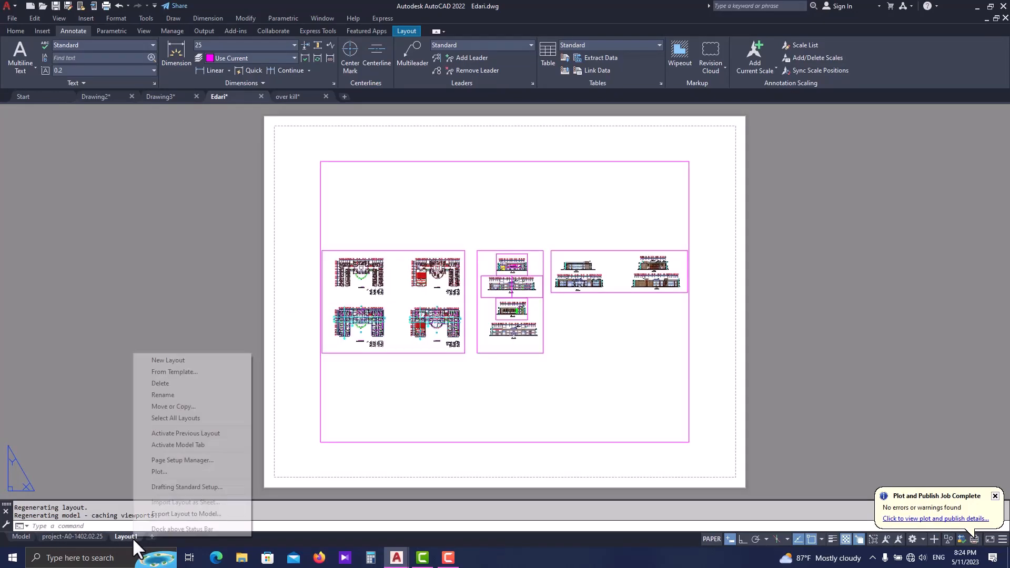
{"action": "key", "text": "Escape"}
- Erase the default viewport from the new layout
{"action": "left_click", "coordinate": [455, 135]}
{"action": "left_click", "coordinate": [427, 180]}
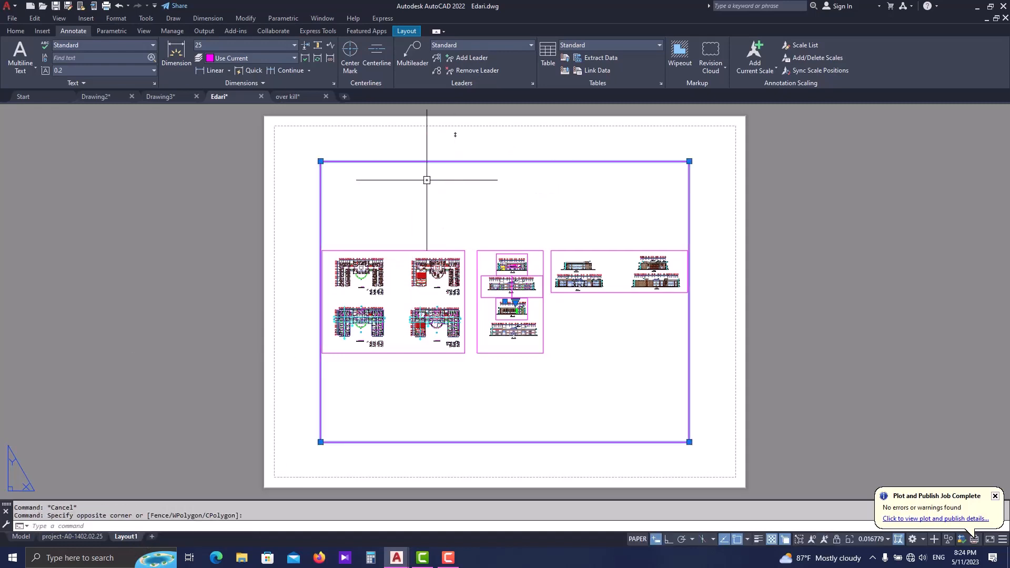
{"action": "type", "text": "e"}
{"action": "key", "text": "space"}
{"action": "key", "text": "Escape"}
- Create a new page setup named A3 for the empty layout
{"action": "right_click", "coordinate": [132, 531]}
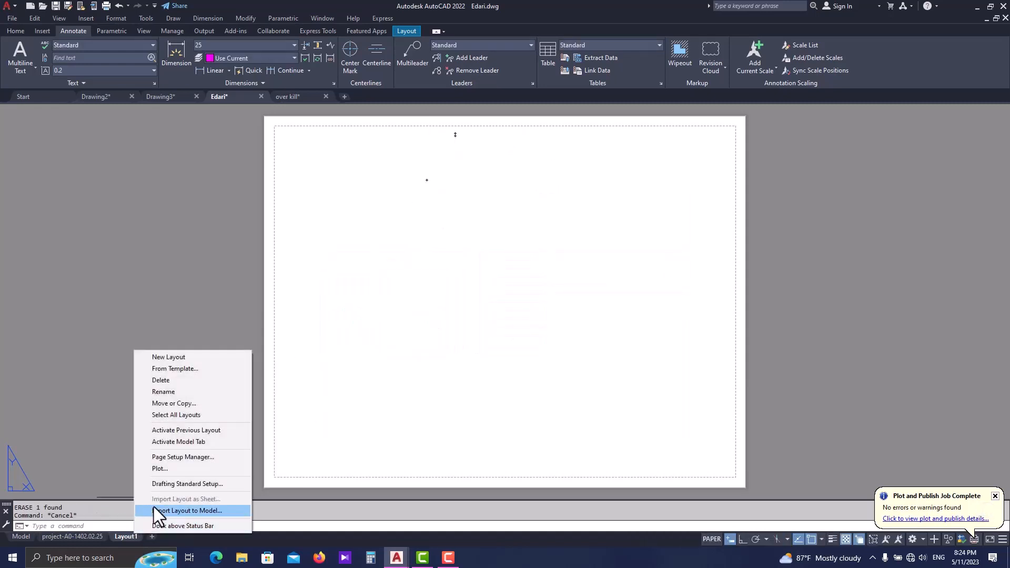
{"action": "left_click", "coordinate": [193, 456]}
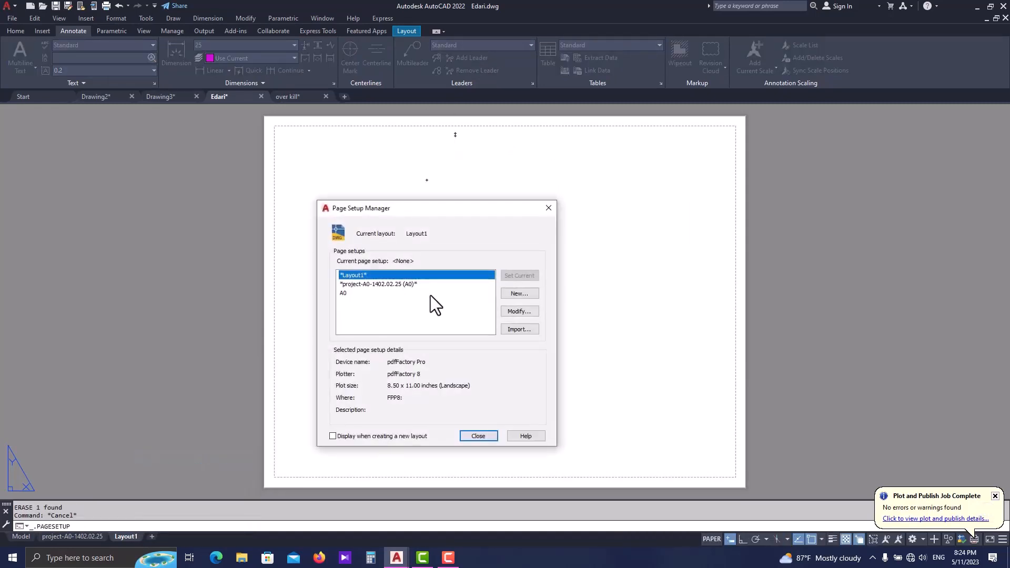
{"action": "left_click", "coordinate": [532, 293]}
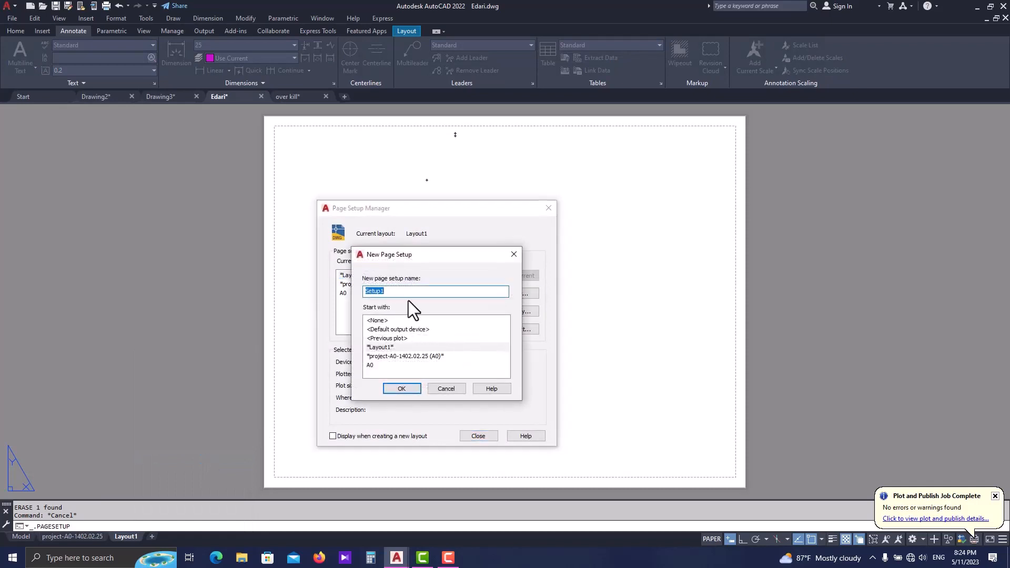
{"action": "type", "text": "A3"}
{"action": "left_click", "coordinate": [403, 388]}
- Set the A3 page setup's plotter to DWG To PDF.pc3 and its paper size to ISO A3 (420.00 x 297.00 MM)
{"action": "left_click", "coordinate": [364, 252]}
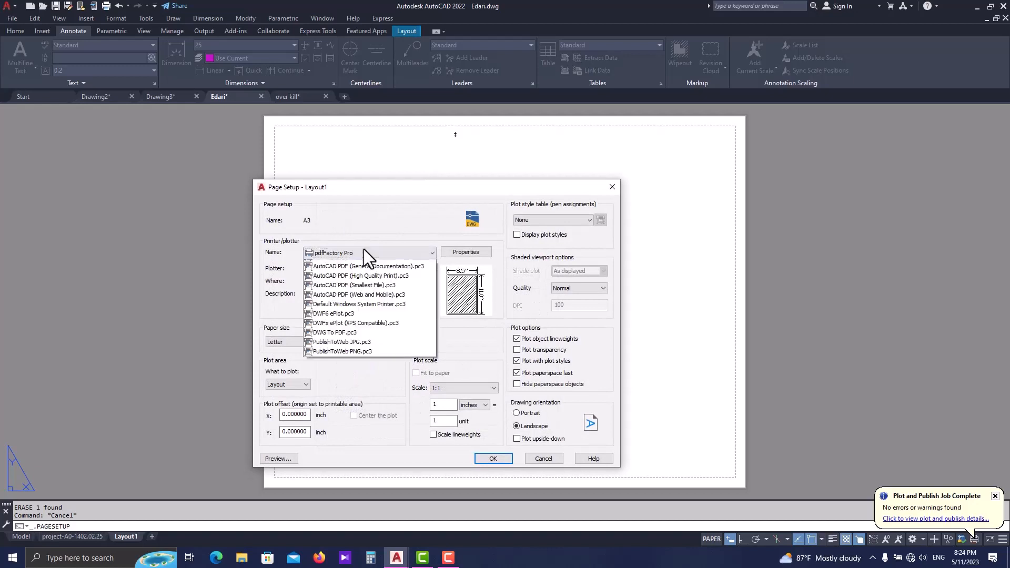
{"action": "left_click", "coordinate": [368, 406]}
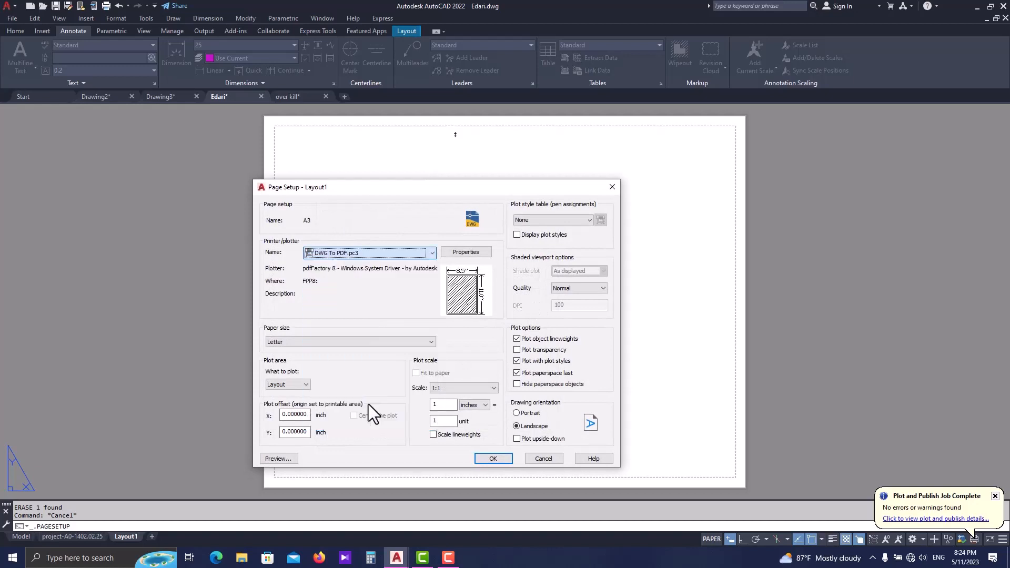
{"action": "left_click", "coordinate": [338, 343]}
{"action": "left_click", "coordinate": [347, 440]}
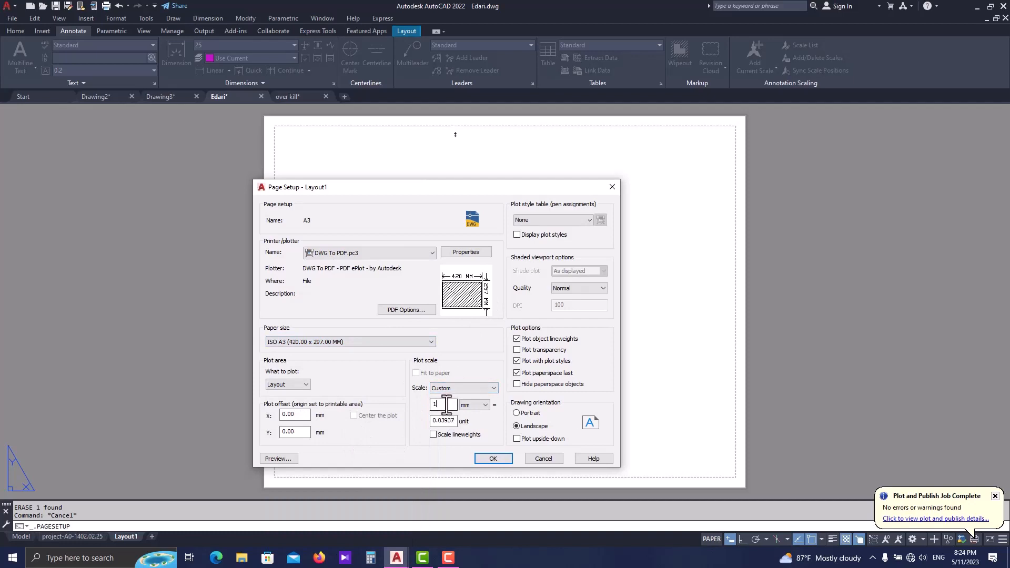
- Set the plot scale to 1000 mm = 1 unit and assign the monochrome.ctb plot style table
{"action": "type", "text": "1000"}
{"action": "key", "text": "Tab"}
{"action": "type", "text": "1"}
{"action": "left_click", "coordinate": [552, 220]}
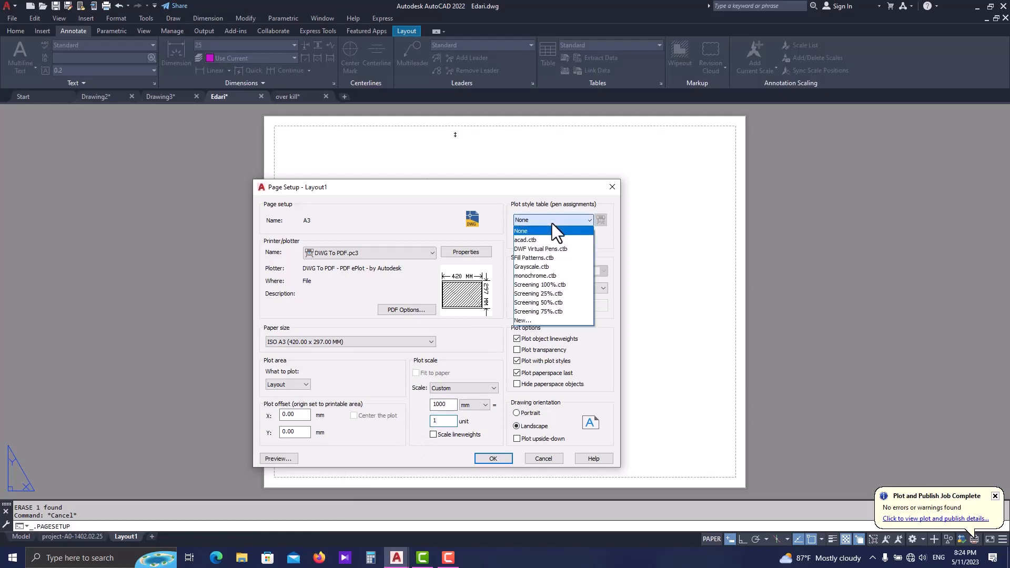
{"action": "left_click", "coordinate": [554, 276]}
- Preview the A3 page setup, accept it and make it current for the layout
{"action": "left_click", "coordinate": [295, 458]}
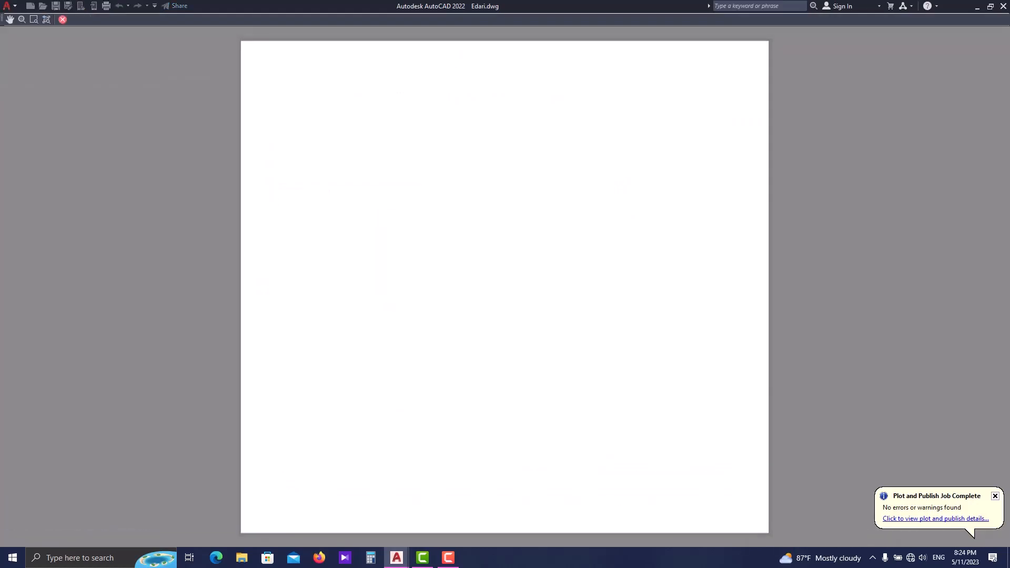
{"action": "key", "text": "Escape"}
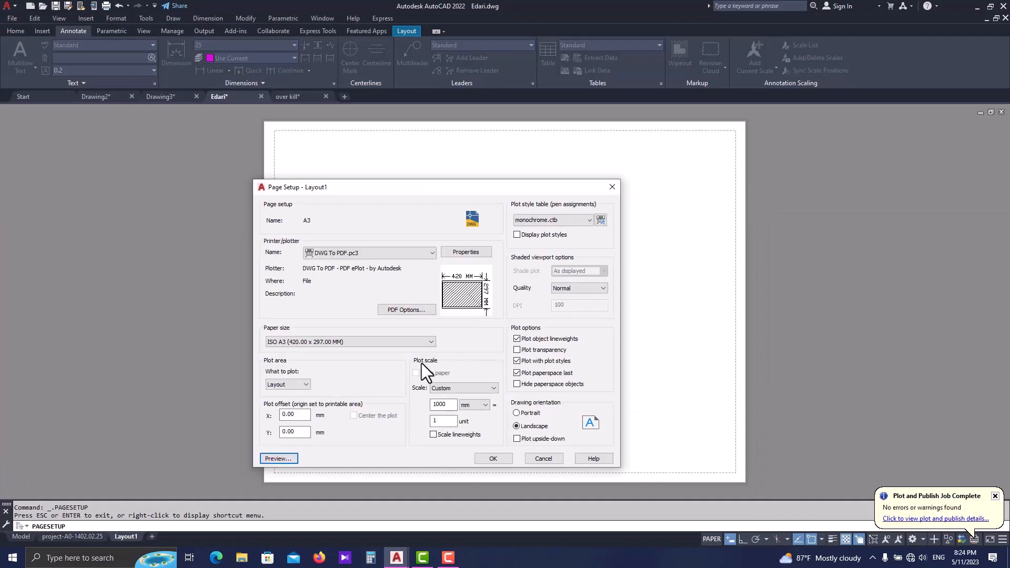
{"action": "left_click", "coordinate": [493, 458]}
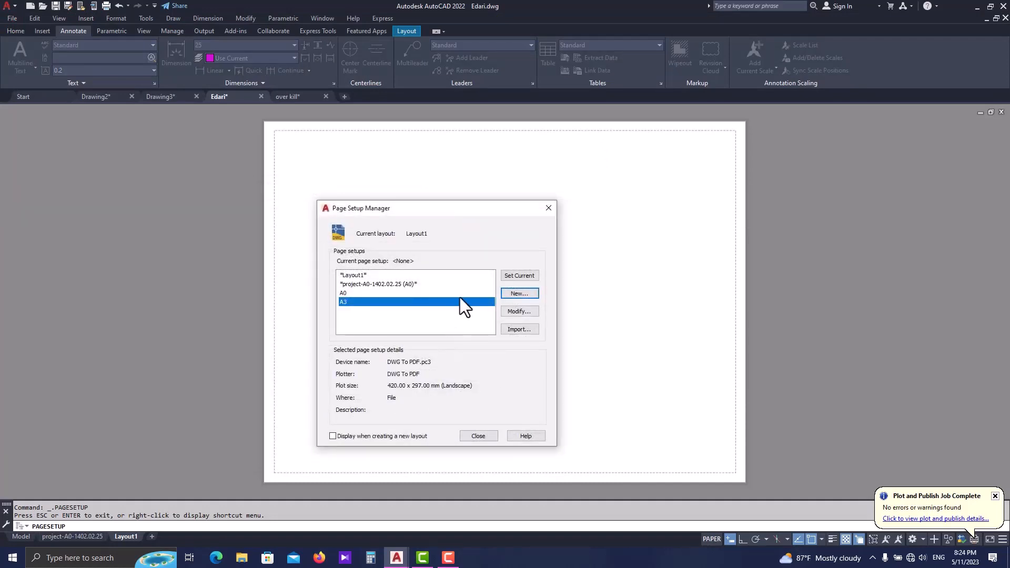
{"action": "left_click", "coordinate": [526, 280]}
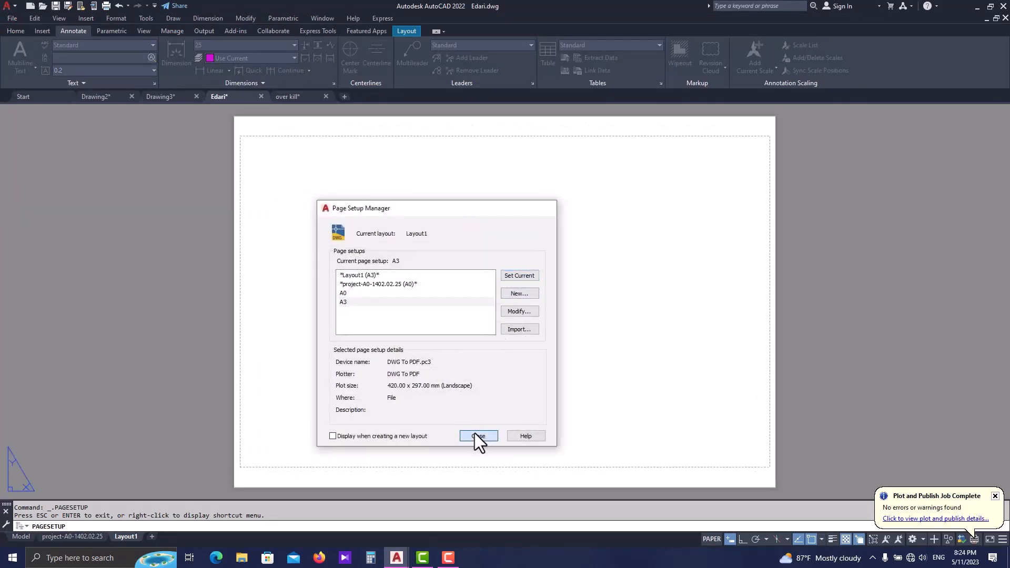
{"action": "left_click", "coordinate": [475, 434]}
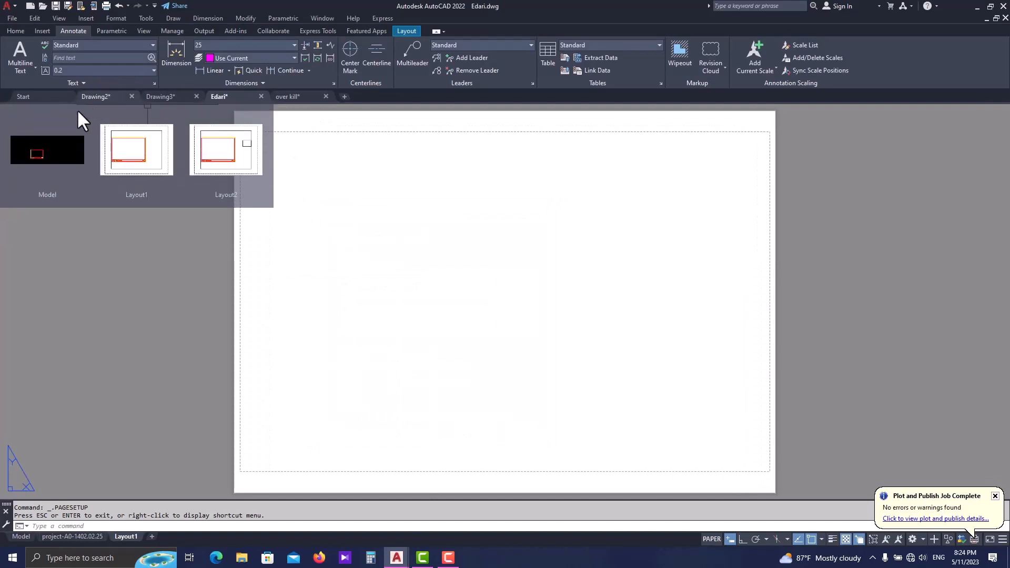
- Copy the complete sheet frame with its title block from Drawing2
{"action": "left_click", "coordinate": [88, 97]}
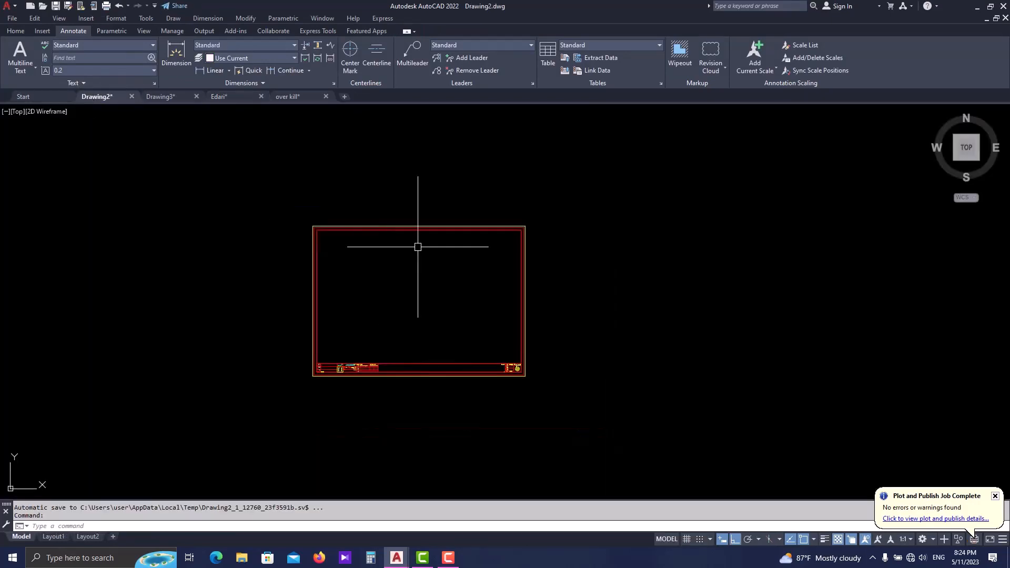
{"action": "left_click", "coordinate": [546, 208]}
{"action": "left_click", "coordinate": [248, 422]}
{"action": "key", "text": "ctrl+c"}
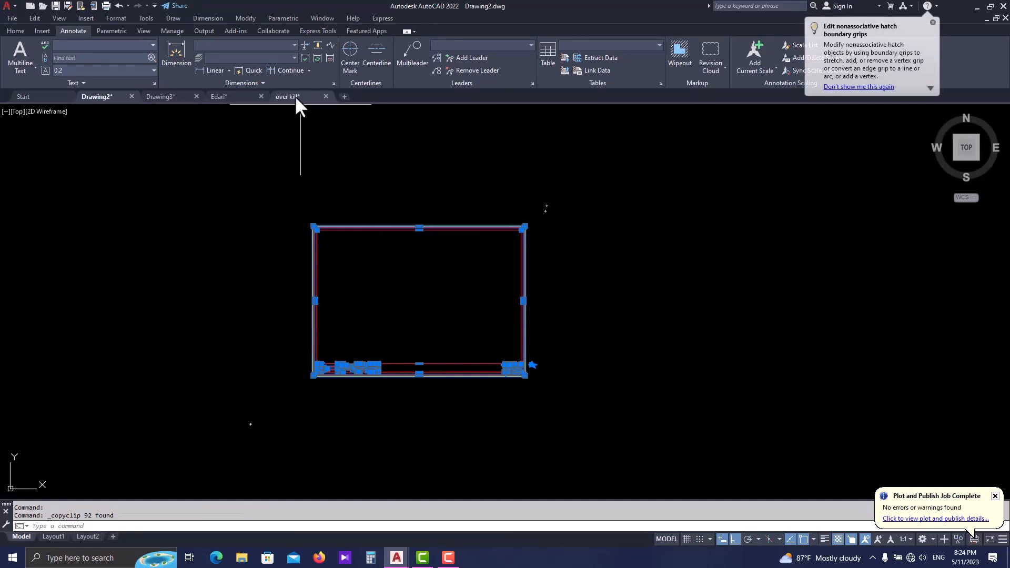
- Paste the frame into Edari's new layout with its lower-left corner on the sheet's lower-left corner
{"action": "left_click", "coordinate": [223, 97]}
{"action": "scroll", "coordinate": [403, 303], "scroll_direction": "down", "scroll_amount": 2}
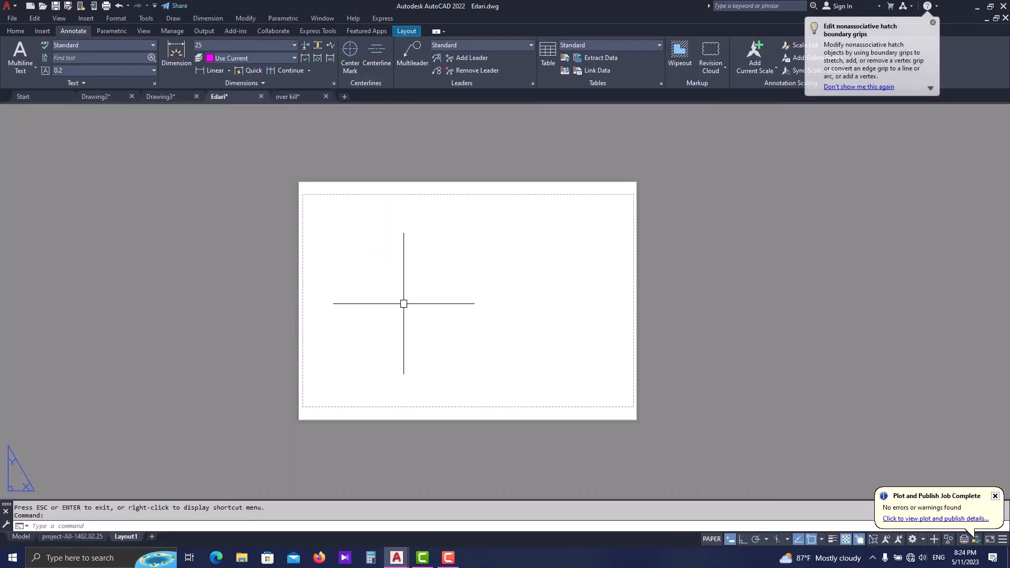
{"action": "key", "text": "ctrl+v"}
{"action": "scroll", "coordinate": [305, 413], "scroll_direction": "up", "scroll_amount": 4}
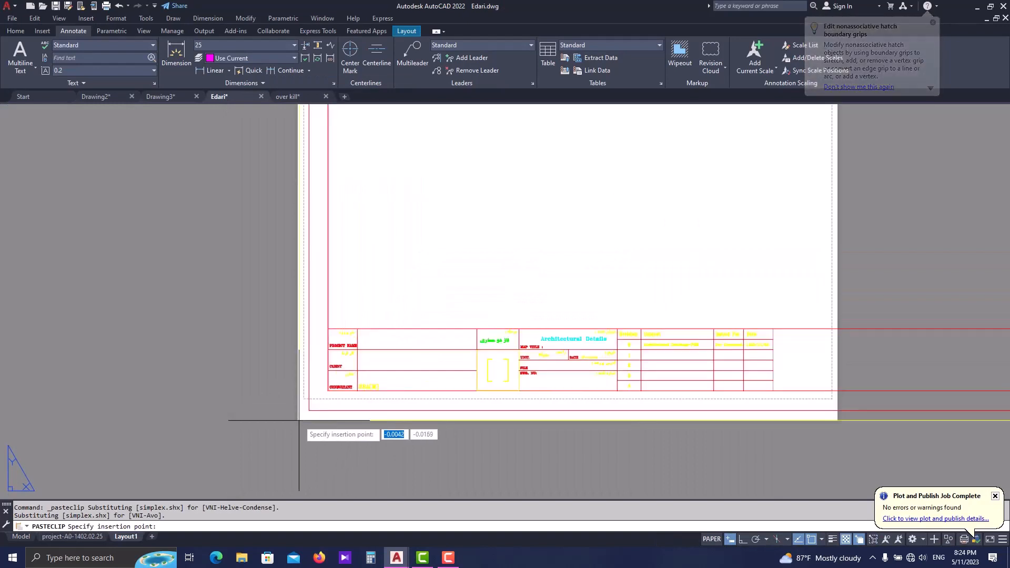
{"action": "scroll", "coordinate": [297, 419], "scroll_direction": "down", "scroll_amount": 3}
{"action": "left_click", "coordinate": [302, 413]}
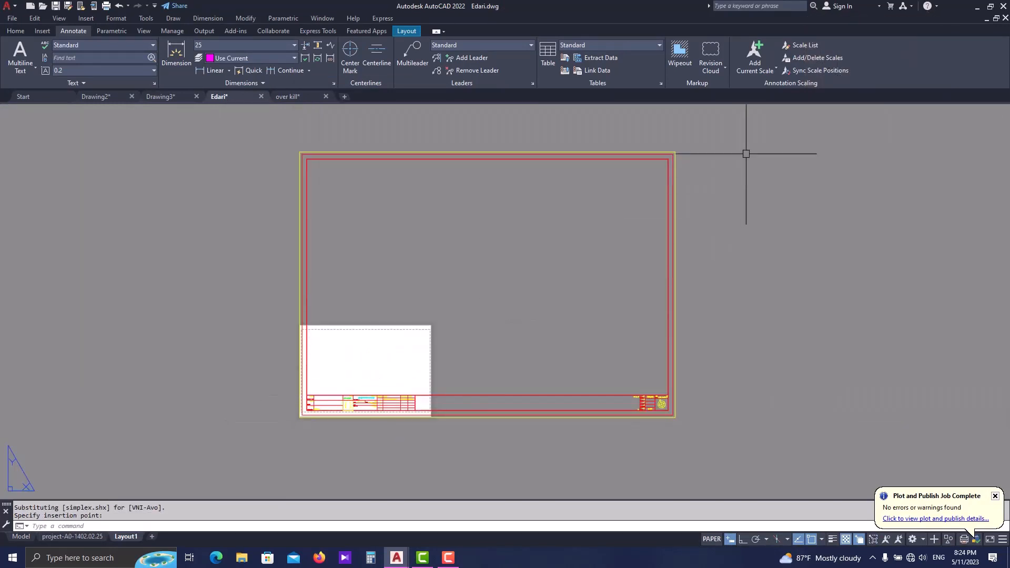
- Scale the pasted frame by reference from its lower-left corner, fitting its bottom edge to the A3 sheet's width
{"action": "left_click", "coordinate": [755, 141]}
{"action": "left_click", "coordinate": [365, 392]}
{"action": "type", "text": "sc"}
{"action": "key", "text": "Return"}
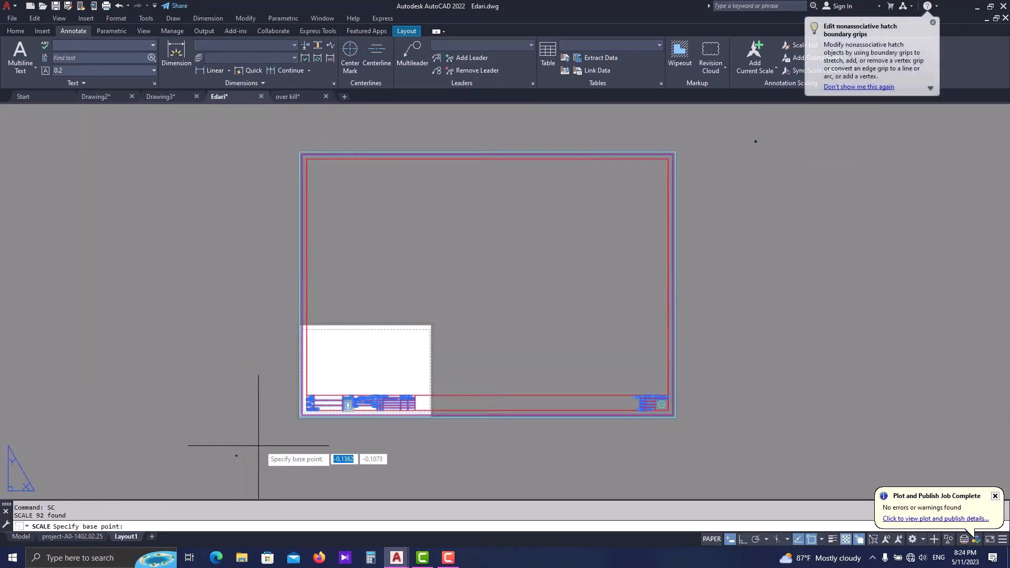
{"action": "scroll", "coordinate": [299, 429], "scroll_direction": "up", "scroll_amount": 4}
{"action": "left_click", "coordinate": [300, 415]}
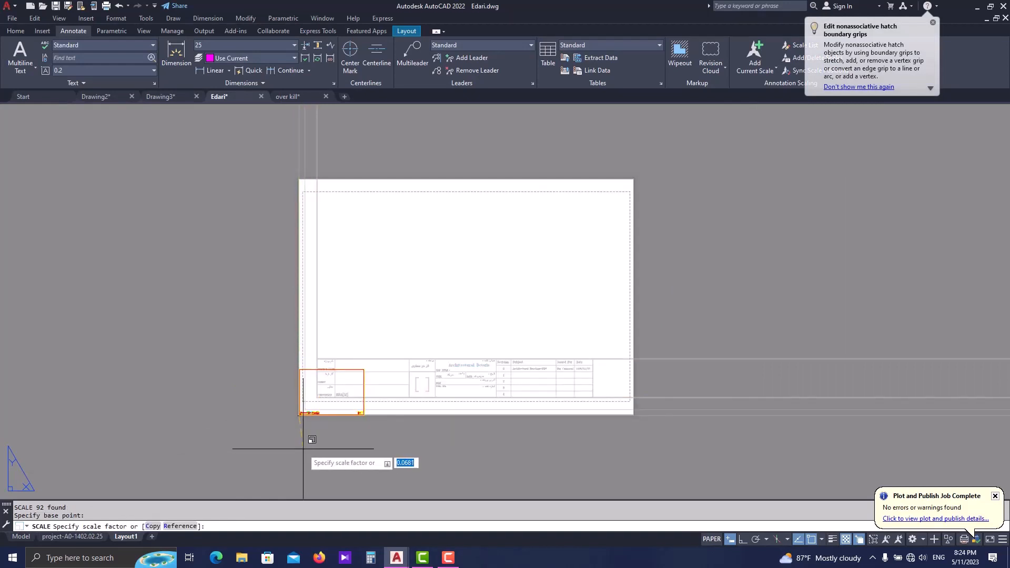
{"action": "type", "text": "r"}
{"action": "key", "text": "Return"}
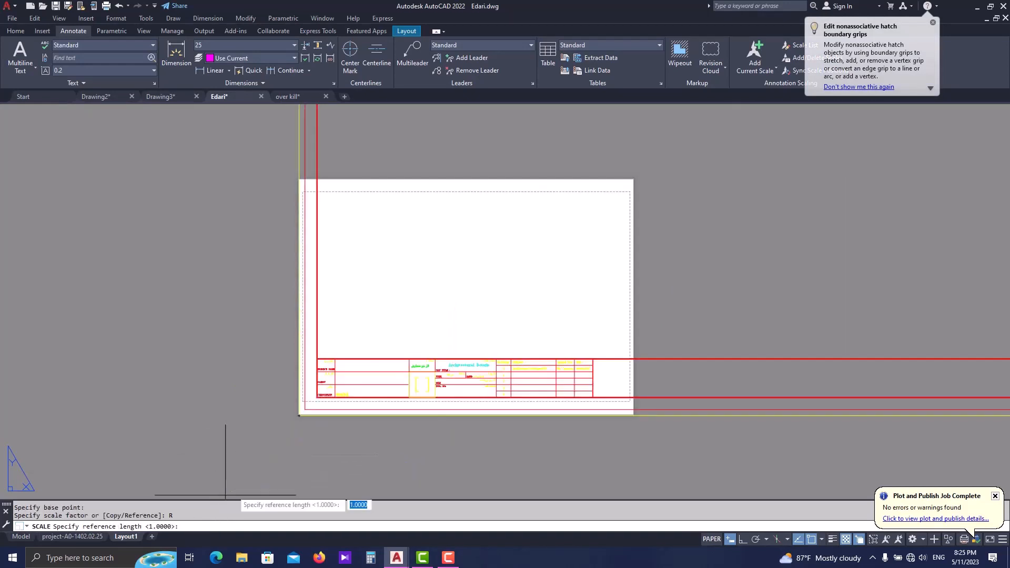
{"action": "scroll", "coordinate": [221, 494], "scroll_direction": "down", "scroll_amount": 2}
{"action": "scroll", "coordinate": [249, 429], "scroll_direction": "up", "scroll_amount": 2}
{"action": "left_click", "coordinate": [248, 428]}
{"action": "scroll", "coordinate": [545, 418], "scroll_direction": "down", "scroll_amount": 3}
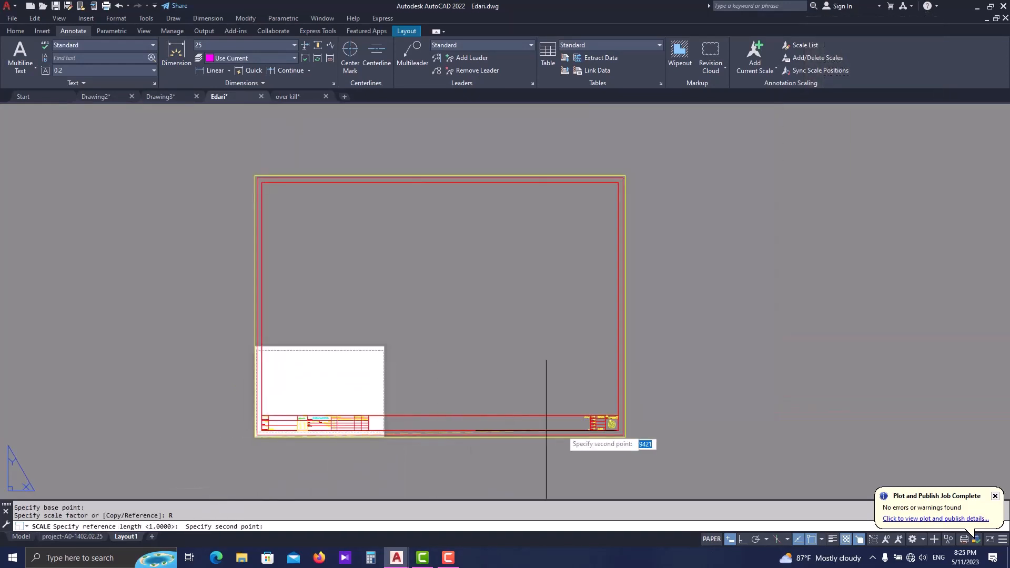
{"action": "scroll", "coordinate": [648, 448], "scroll_direction": "up", "scroll_amount": 3}
{"action": "left_click", "coordinate": [648, 448]}
{"action": "scroll", "coordinate": [559, 428], "scroll_direction": "down", "scroll_amount": 3}
{"action": "scroll", "coordinate": [372, 412], "scroll_direction": "up", "scroll_amount": 4}
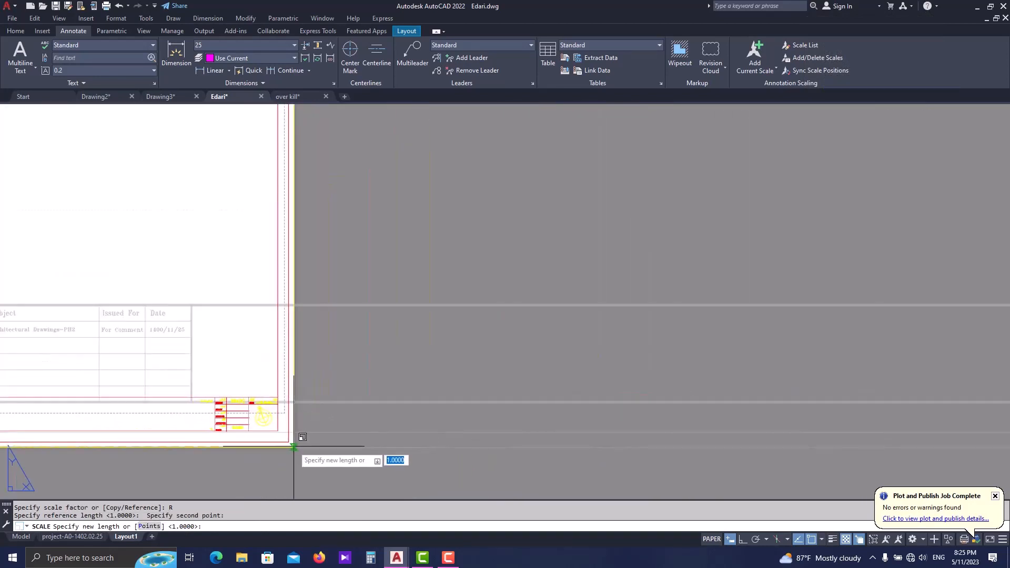
{"action": "key", "text": "Escape"}
{"action": "scroll", "coordinate": [284, 419], "scroll_direction": "down", "scroll_amount": 4}
{"action": "scroll", "coordinate": [248, 417], "scroll_direction": "up", "scroll_amount": 2}
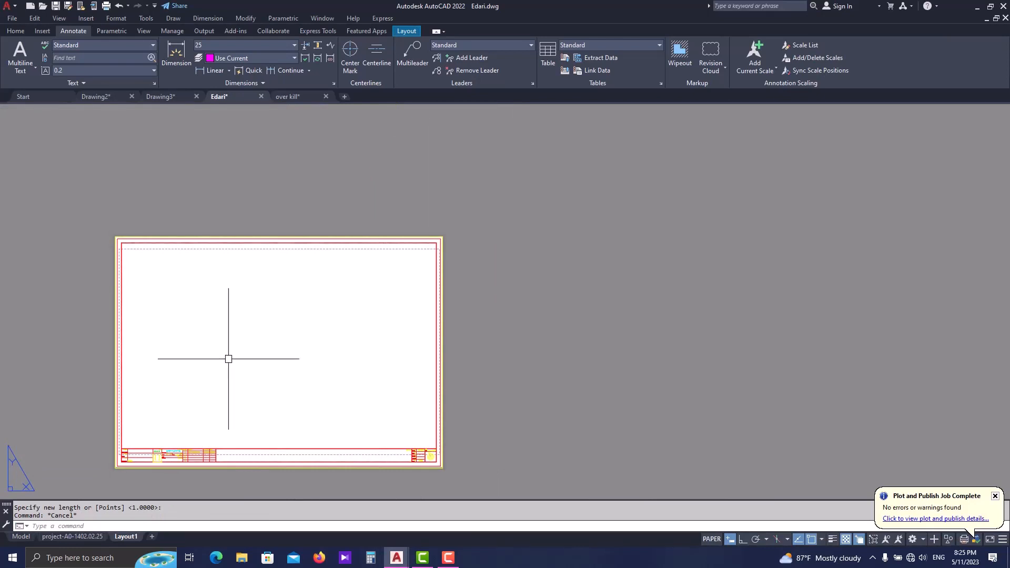
{"action": "middle_click_drag", "start_coordinate": [228, 359], "coordinate": [253, 330]}
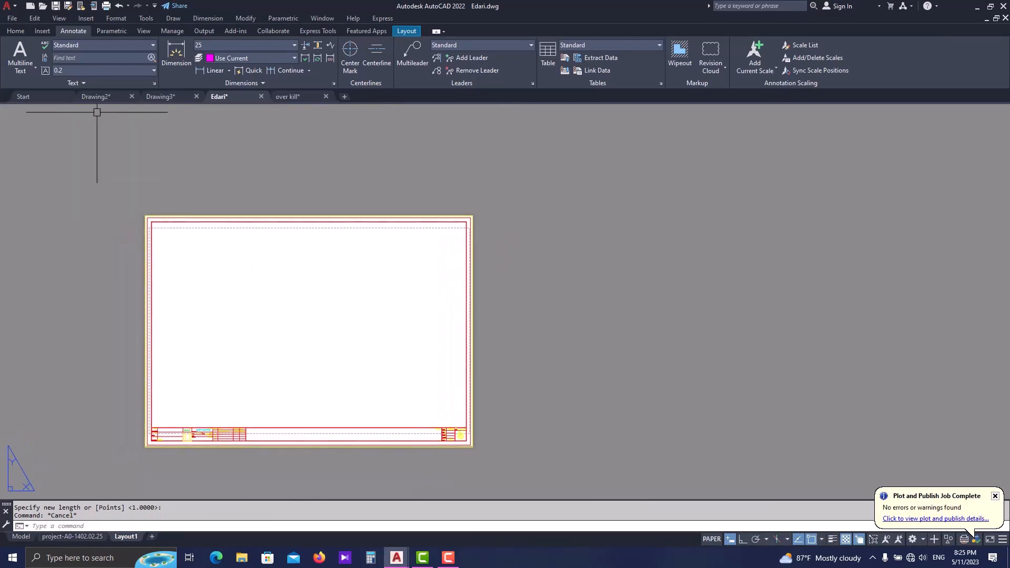
- Insert the named view section A-A 1 as a viewport near the middle of the sheet
{"action": "left_click", "coordinate": [407, 31]}
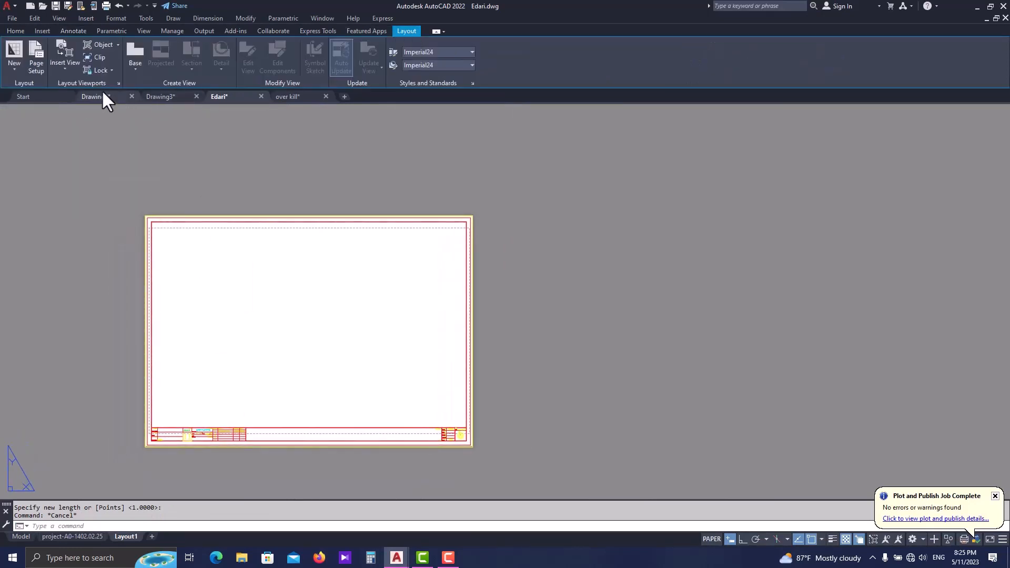
{"action": "left_click", "coordinate": [65, 66]}
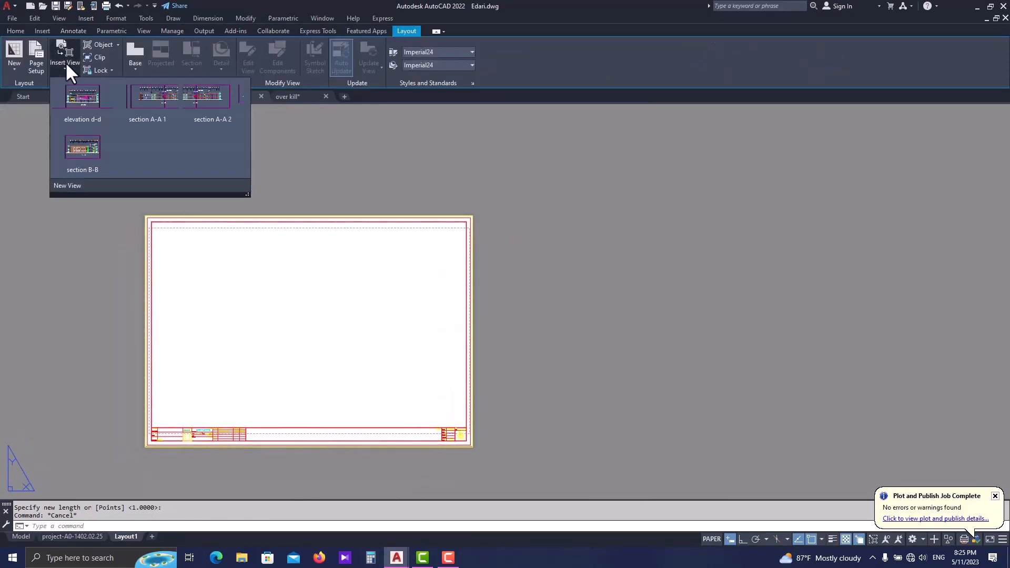
{"action": "left_click", "coordinate": [141, 115]}
{"action": "scroll", "coordinate": [303, 334], "scroll_direction": "up", "scroll_amount": 2}
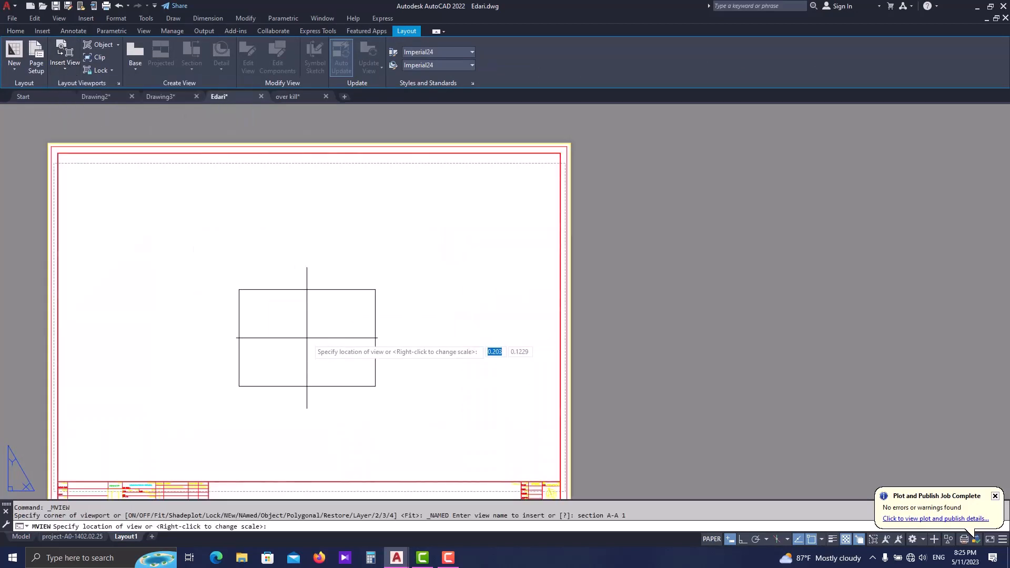
{"action": "left_click", "coordinate": [298, 326]}
{"action": "scroll", "coordinate": [361, 372], "scroll_direction": "up", "scroll_amount": 2}
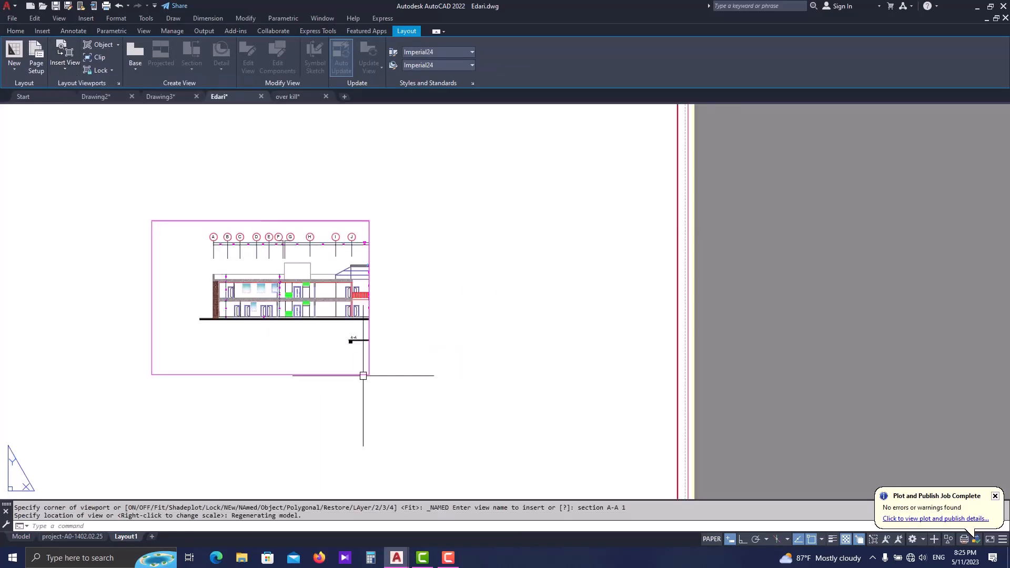
- Set the section A-A 1 viewport's scale to 1:100
{"action": "left_click", "coordinate": [361, 374]}
{"action": "left_click", "coordinate": [271, 299]}
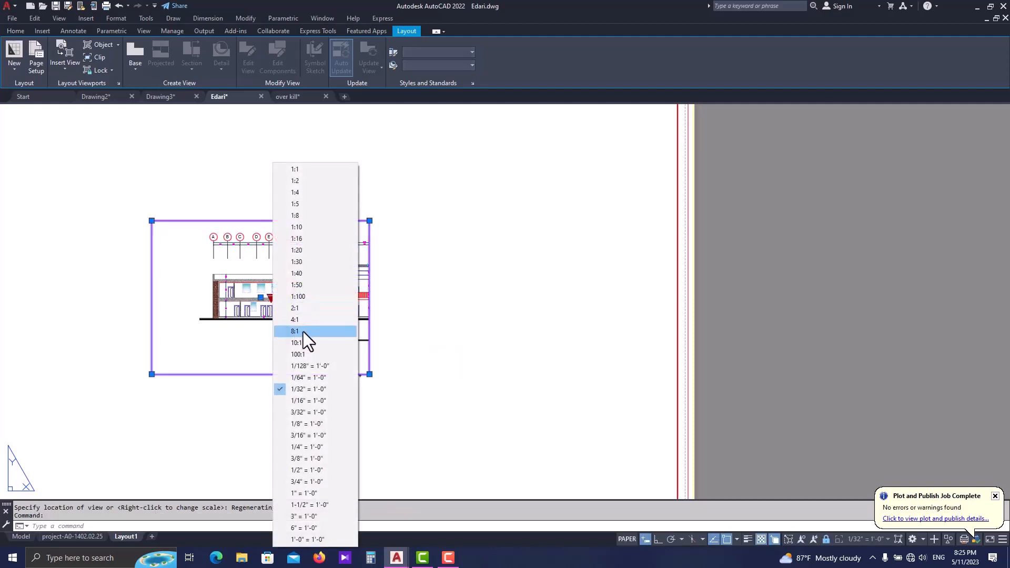
{"action": "left_click", "coordinate": [317, 296]}
{"action": "scroll", "coordinate": [317, 292], "scroll_direction": "down", "scroll_amount": 3}
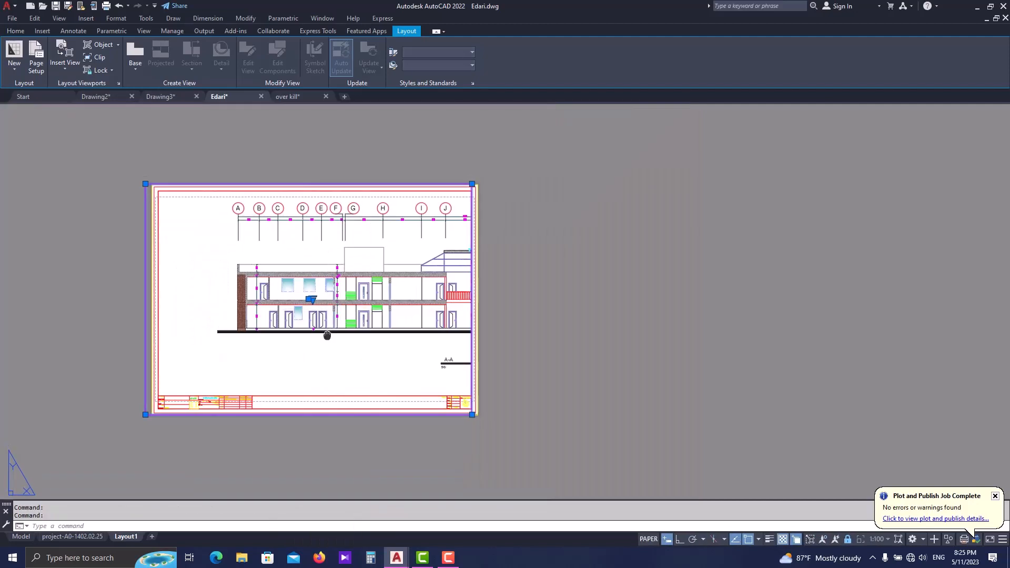
{"action": "key", "text": "Escape"}
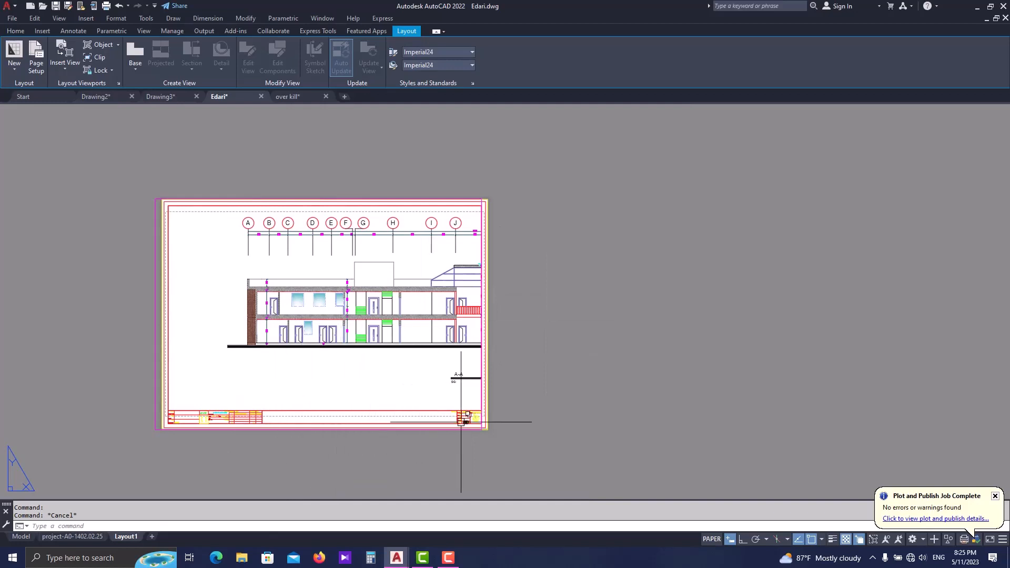
- Move the section viewport horizontally so its right edge meets the outer right edge of the sheet frame
{"action": "scroll", "coordinate": [469, 417], "scroll_direction": "up", "scroll_amount": 4}
{"action": "type", "text": "m"}
{"action": "key", "text": "space"}
{"action": "left_click", "coordinate": [509, 354]}
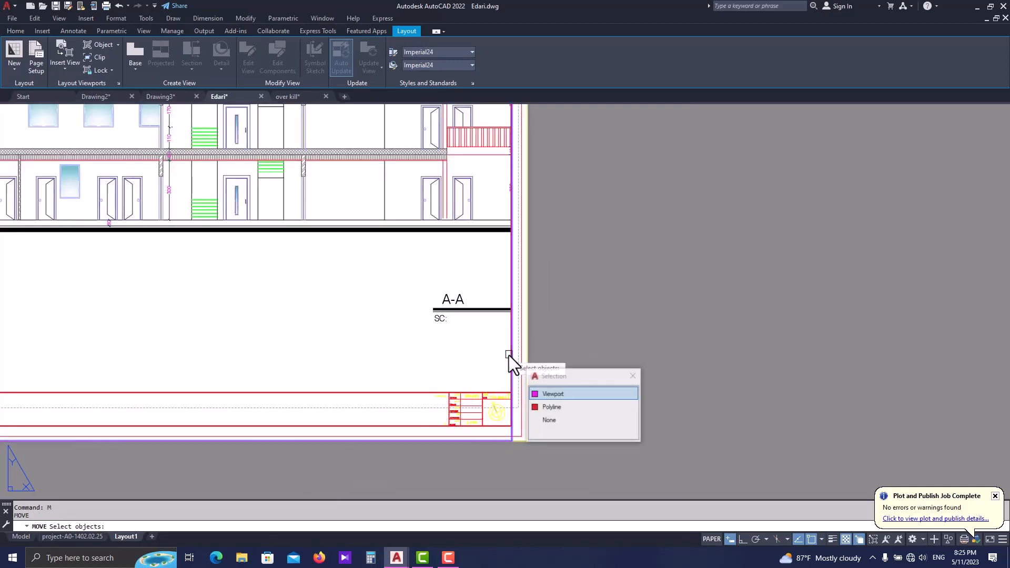
{"action": "key", "text": "space"}
{"action": "key", "text": "space"}
{"action": "left_click", "coordinate": [511, 352]}
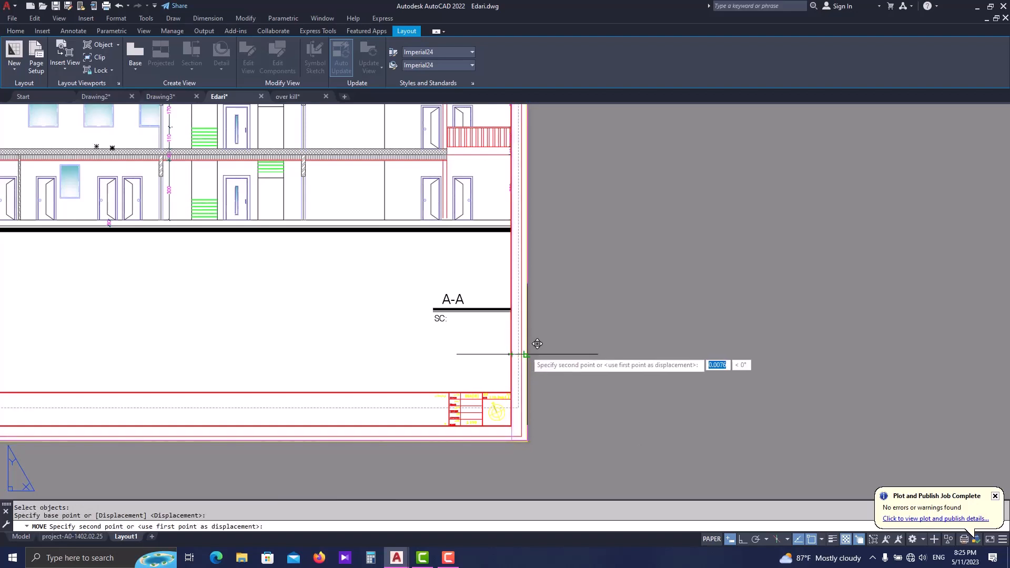
{"action": "left_click", "coordinate": [526, 352]}
{"action": "key", "text": "Escape"}
- Select the section A-A 1 viewport by its border and review the layers available for it
{"action": "scroll", "coordinate": [526, 351], "scroll_direction": "down", "scroll_amount": 3}
{"action": "left_click", "coordinate": [466, 436]}
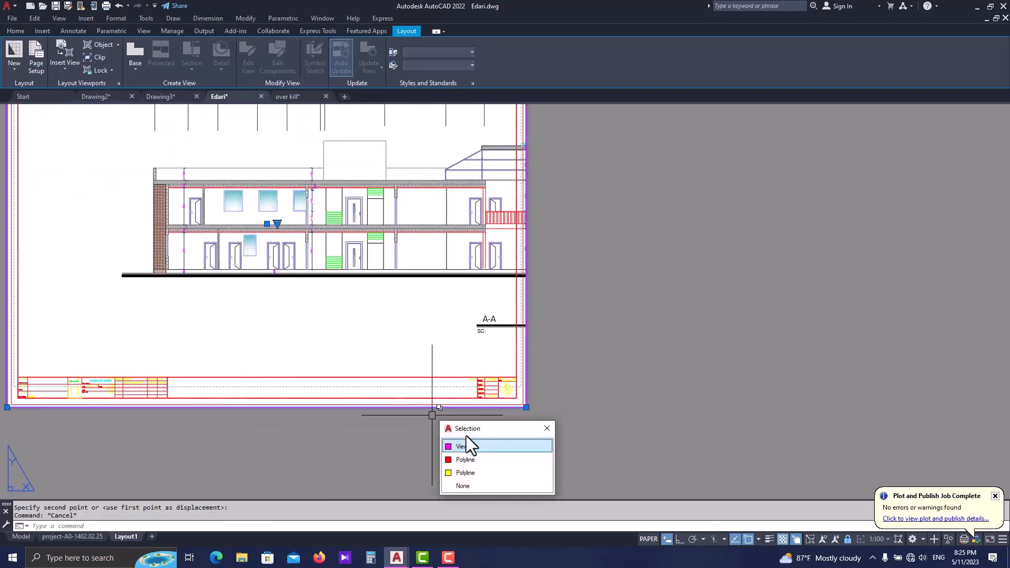
{"action": "left_click", "coordinate": [471, 446]}
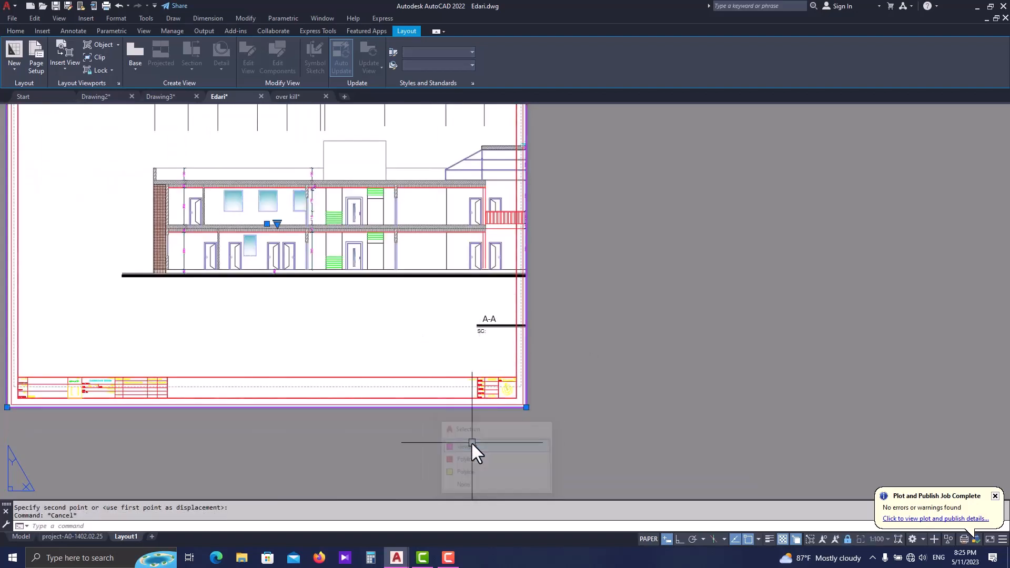
{"action": "left_click", "coordinate": [17, 30]}
{"action": "left_click", "coordinate": [455, 45]}
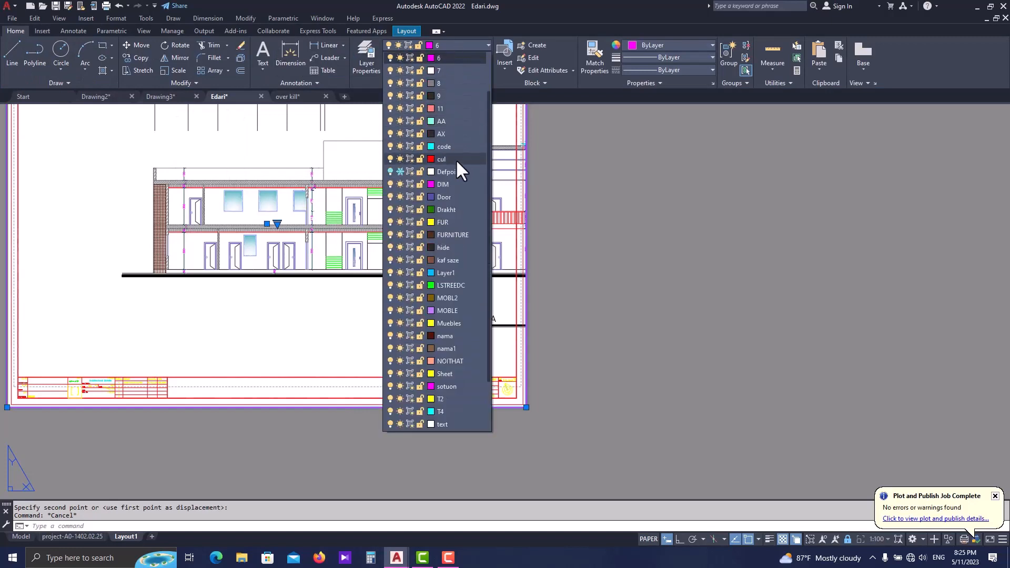
{"action": "scroll", "coordinate": [453, 359], "scroll_direction": "down", "scroll_amount": 2}
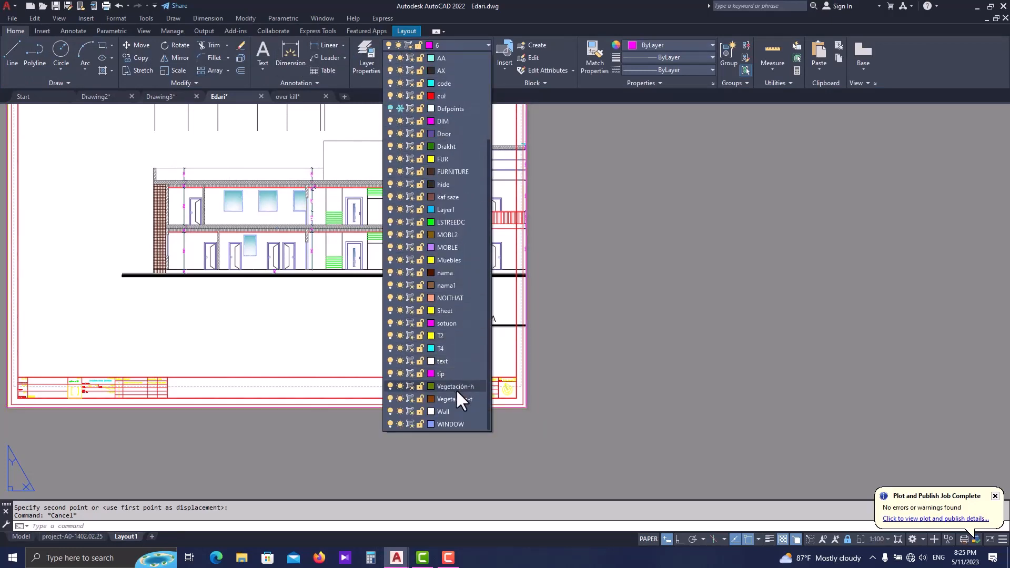
{"action": "scroll", "coordinate": [459, 282], "scroll_direction": "up", "scroll_amount": 3}
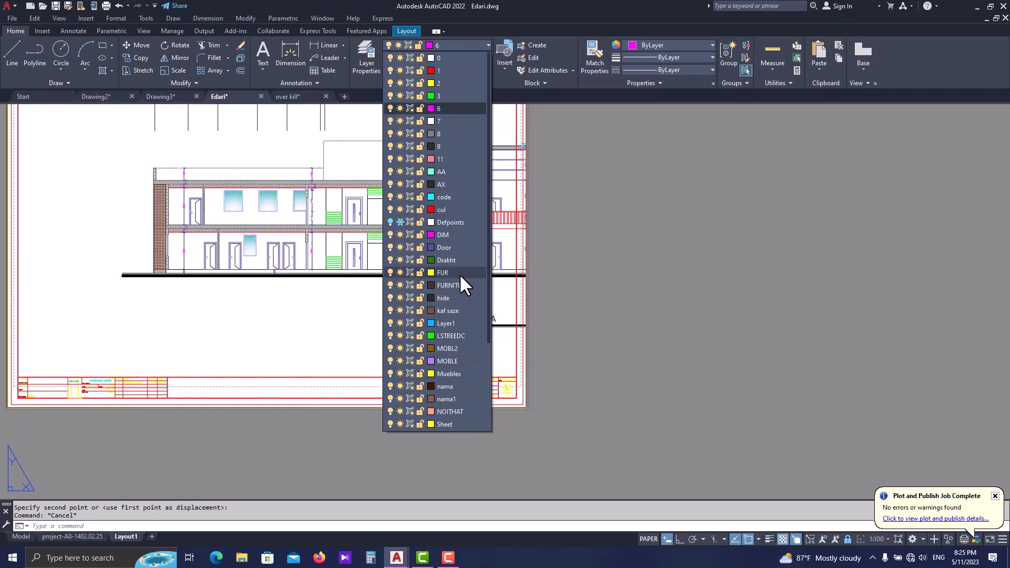
{"action": "key", "text": "Escape"}
- Preview the single-sheet plot of Layout1, then close the preview and the plot settings
{"action": "scroll", "coordinate": [477, 372], "scroll_direction": "down", "scroll_amount": 2}
{"action": "middle_click_drag", "start_coordinate": [478, 373], "coordinate": [494, 378]}
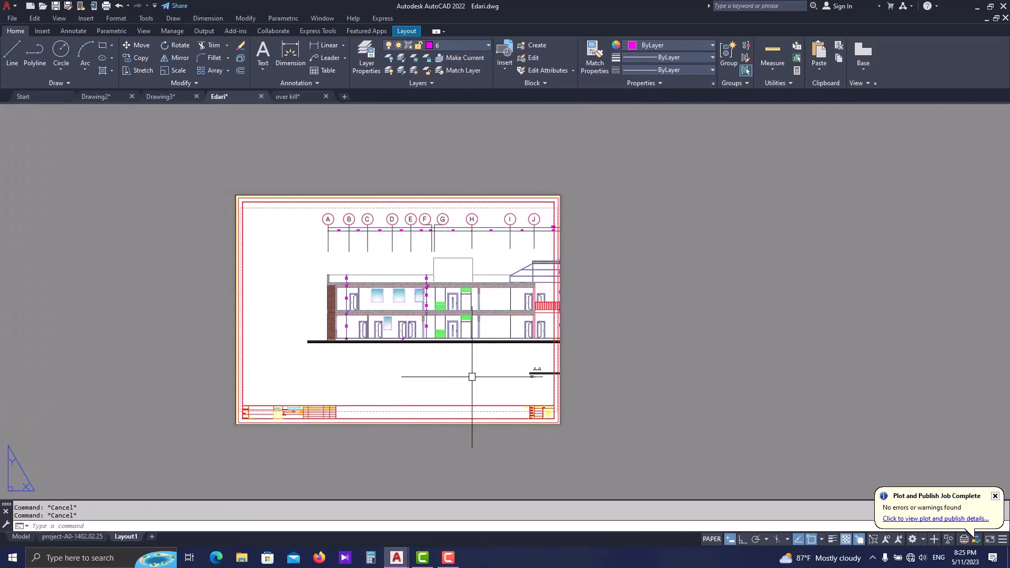
{"action": "key", "text": "ctrl+p"}
{"action": "left_click", "coordinate": [477, 343]}
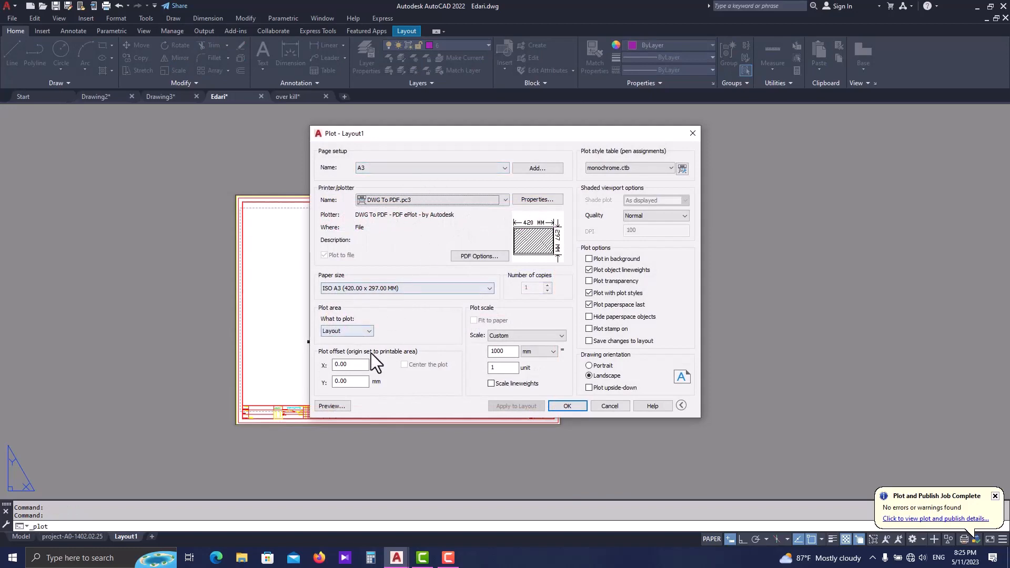
{"action": "left_click", "coordinate": [333, 406]}
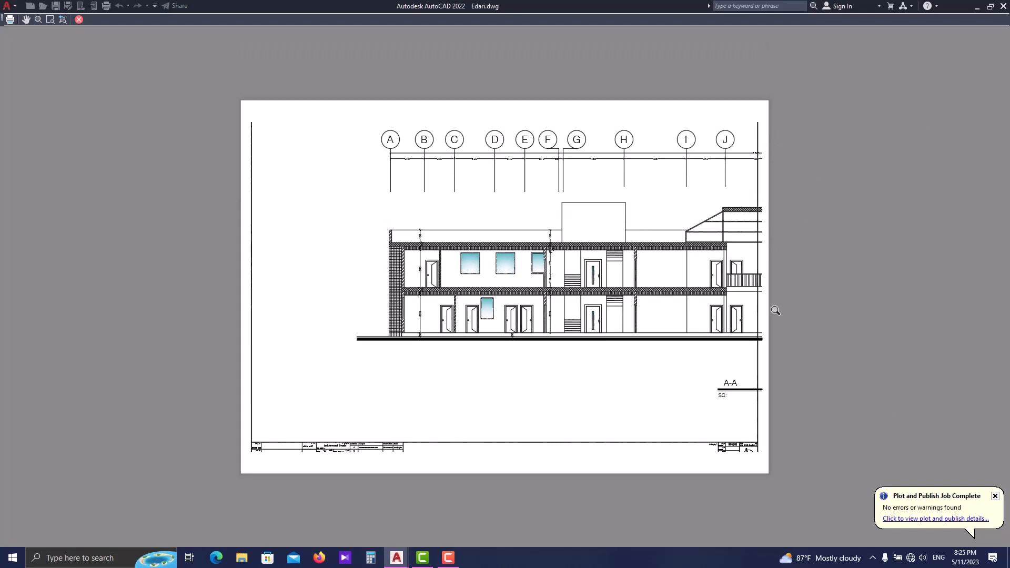
{"action": "key", "text": "Escape"}
{"action": "key", "text": "Escape"}
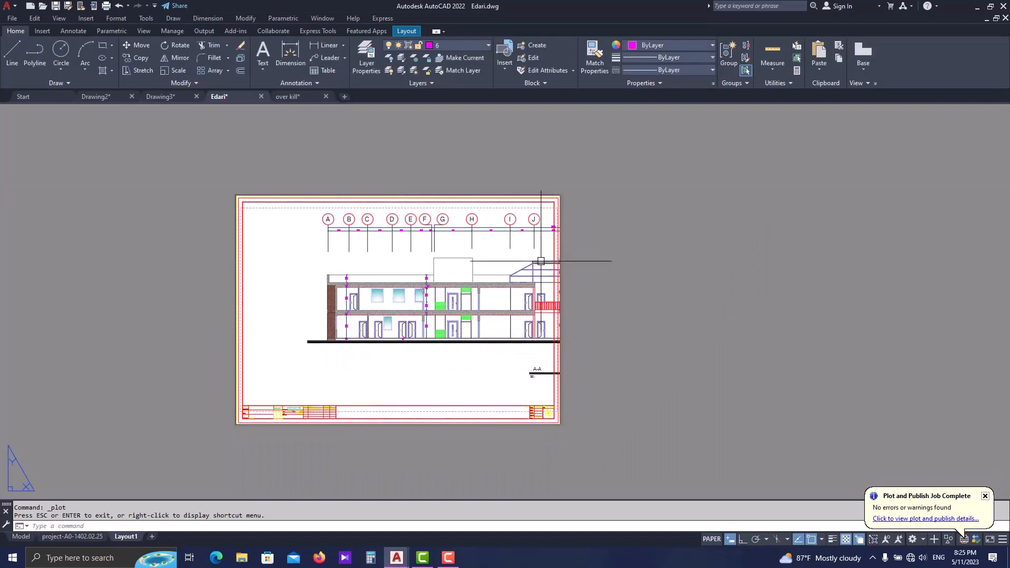
- Examine how the frame, title block and section viewport edges sit relative to the sheet's dashed printable-area boundary
{"action": "scroll", "coordinate": [254, 232], "scroll_direction": "up", "scroll_amount": 2}
{"action": "middle_click_drag", "start_coordinate": [677, 351], "coordinate": [677, 291]}
{"action": "scroll", "coordinate": [308, 462], "scroll_direction": "up", "scroll_amount": 2}
{"action": "scroll", "coordinate": [226, 438], "scroll_direction": "down", "scroll_amount": 2}
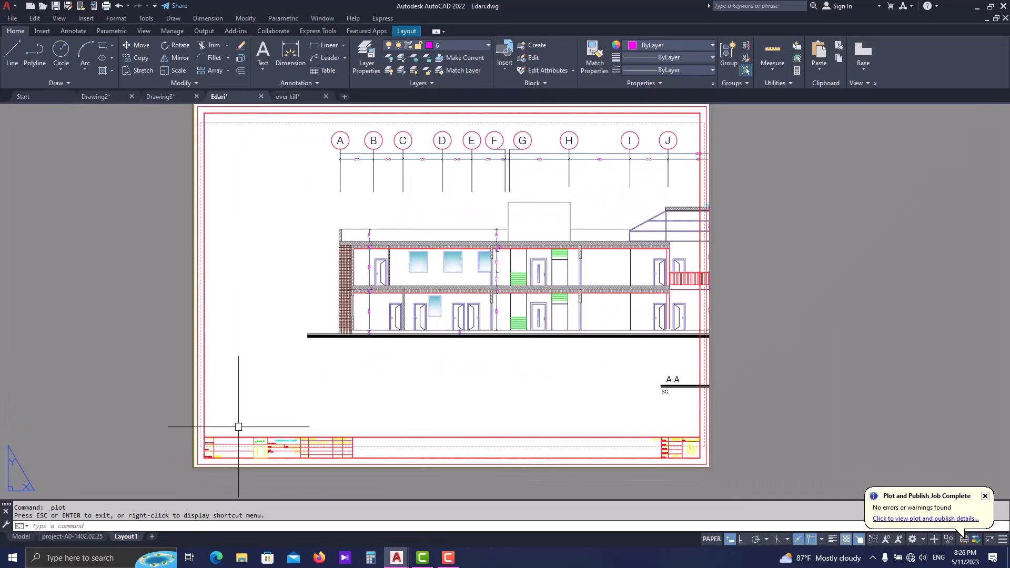
{"action": "left_click", "coordinate": [263, 392]}
{"action": "left_click", "coordinate": [187, 476]}
{"action": "key", "text": "Escape"}
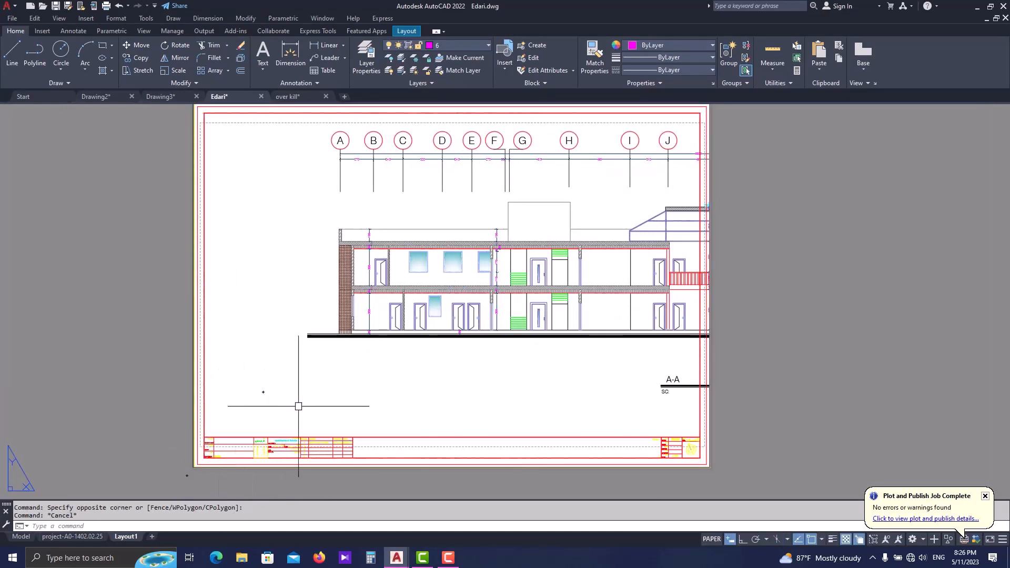
{"action": "scroll", "coordinate": [300, 395], "scroll_direction": "down", "scroll_amount": 2}
{"action": "scroll", "coordinate": [245, 441], "scroll_direction": "up", "scroll_amount": 2}
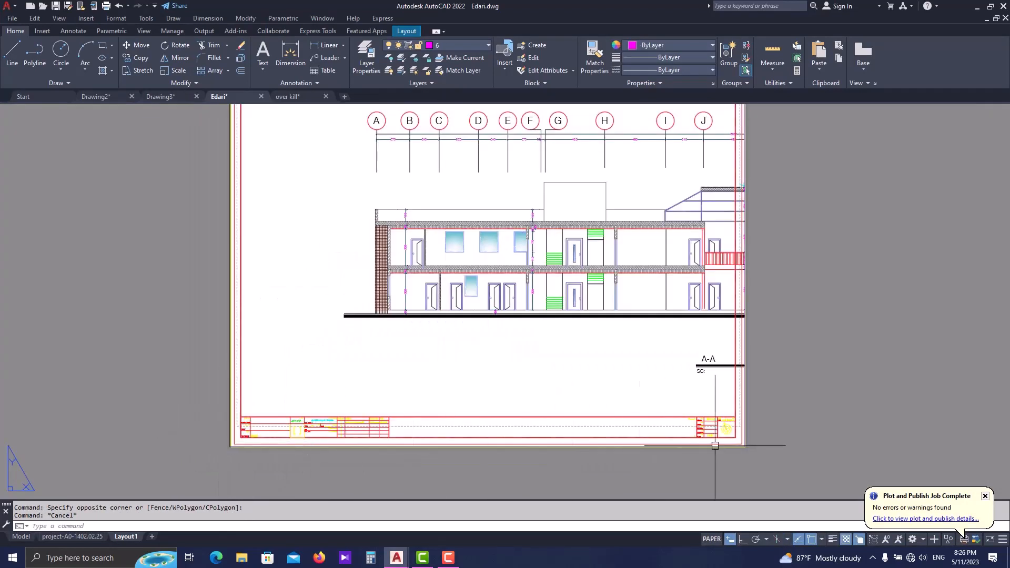
{"action": "scroll", "coordinate": [746, 437], "scroll_direction": "up", "scroll_amount": 3}
{"action": "scroll", "coordinate": [742, 368], "scroll_direction": "down", "scroll_amount": 3}
{"action": "middle_click_drag", "start_coordinate": [733, 187], "coordinate": [711, 287]}
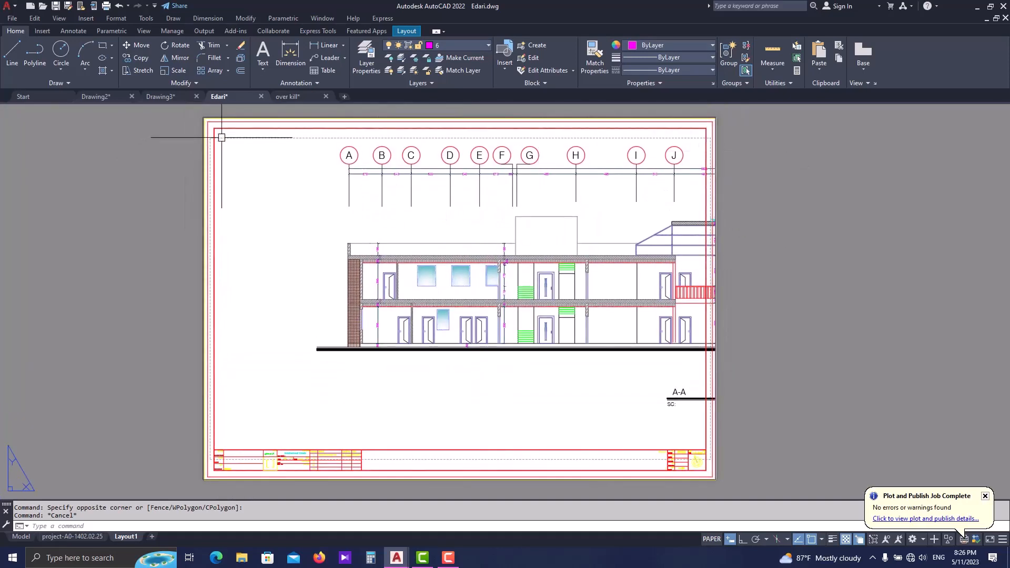
{"action": "scroll", "coordinate": [220, 132], "scroll_direction": "up", "scroll_amount": 2}
{"action": "scroll", "coordinate": [221, 120], "scroll_direction": "down", "scroll_amount": 2}
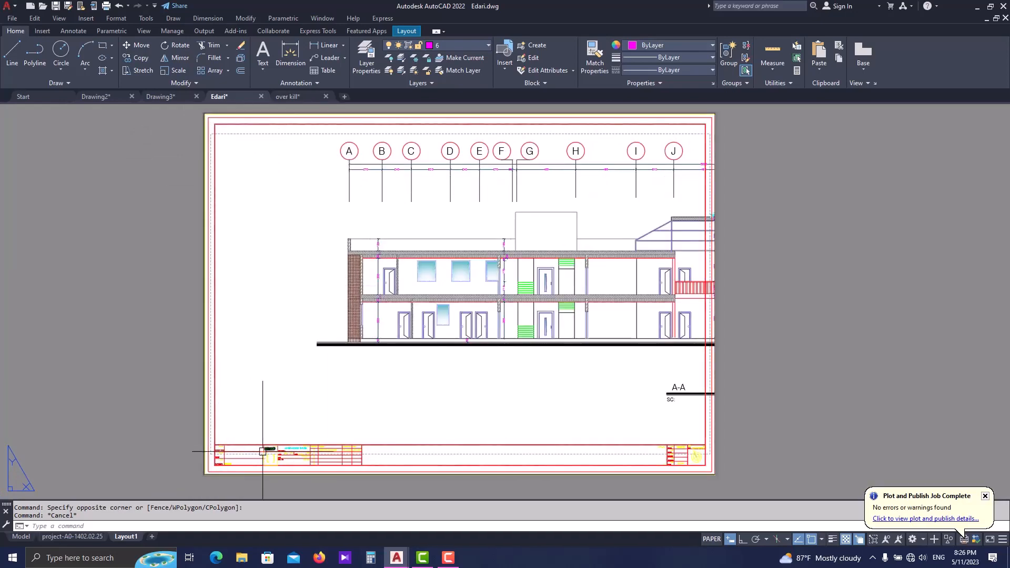
{"action": "mouse_move", "coordinate": [263, 451]}
{"action": "key", "text": "Escape"}
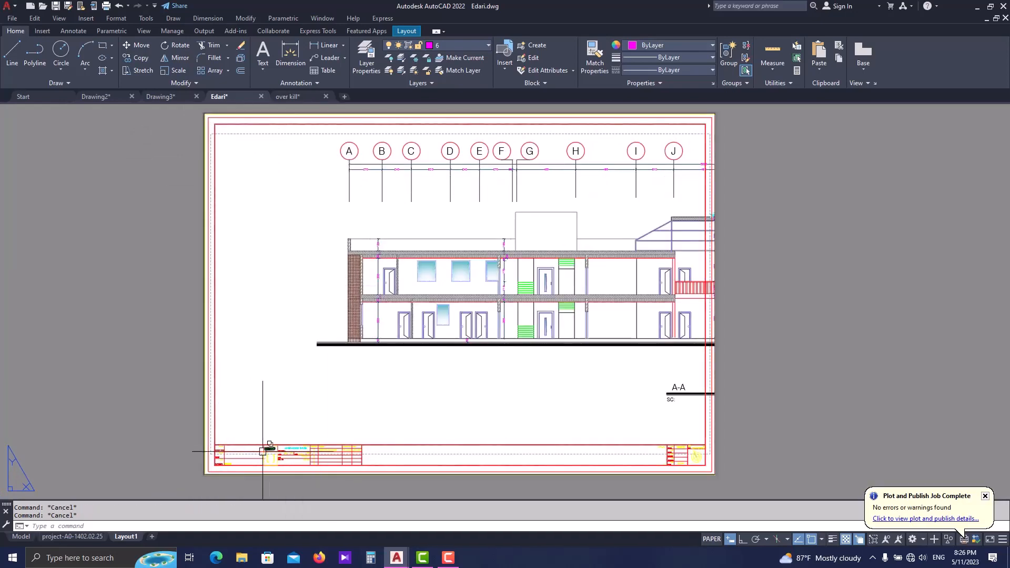
{"action": "scroll", "coordinate": [263, 451], "scroll_direction": "down", "scroll_amount": 2}
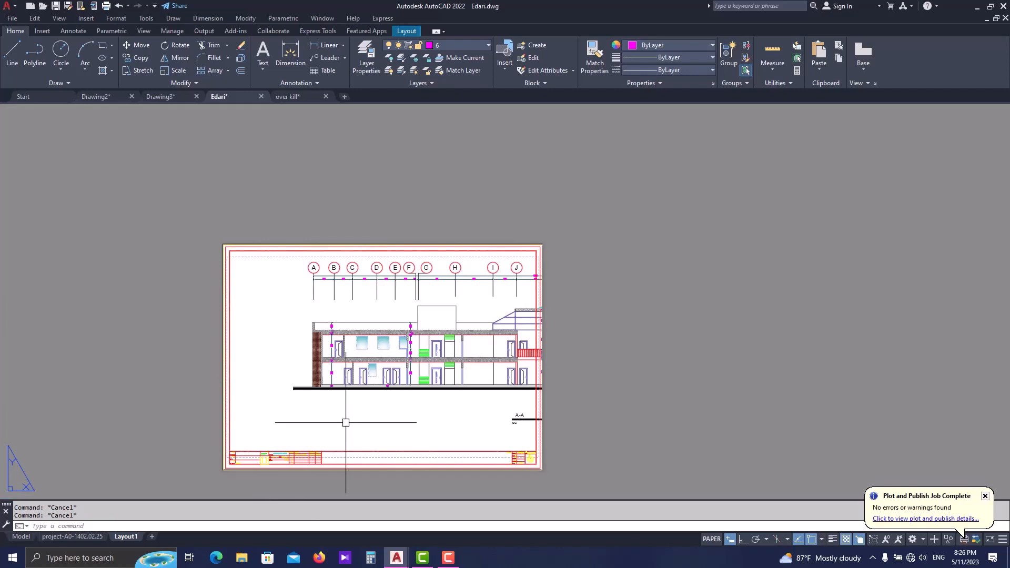
{"action": "middle_click_drag", "start_coordinate": [346, 423], "coordinate": [380, 396]}
{"action": "scroll", "coordinate": [380, 396], "scroll_direction": "up", "scroll_amount": 2}
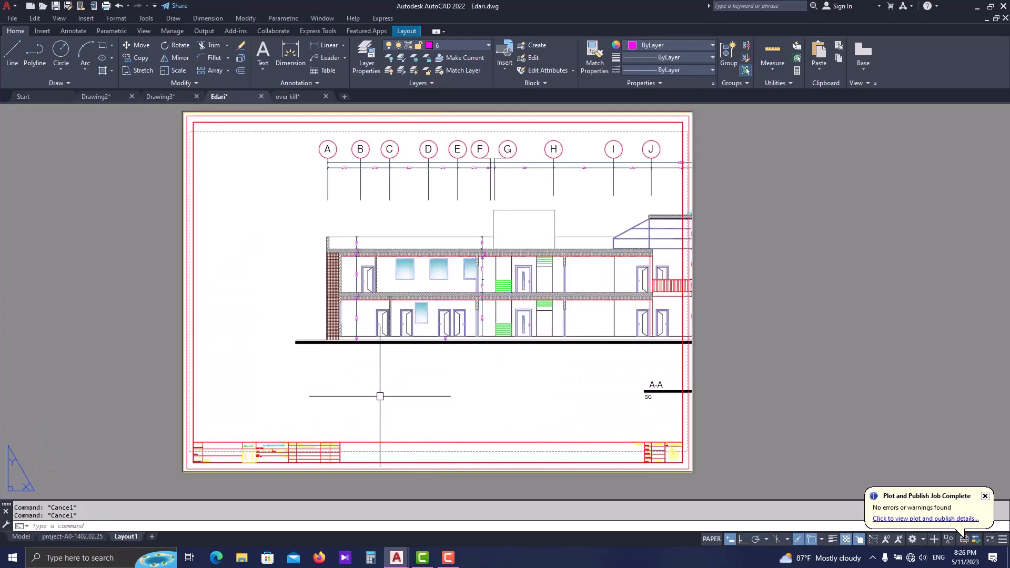